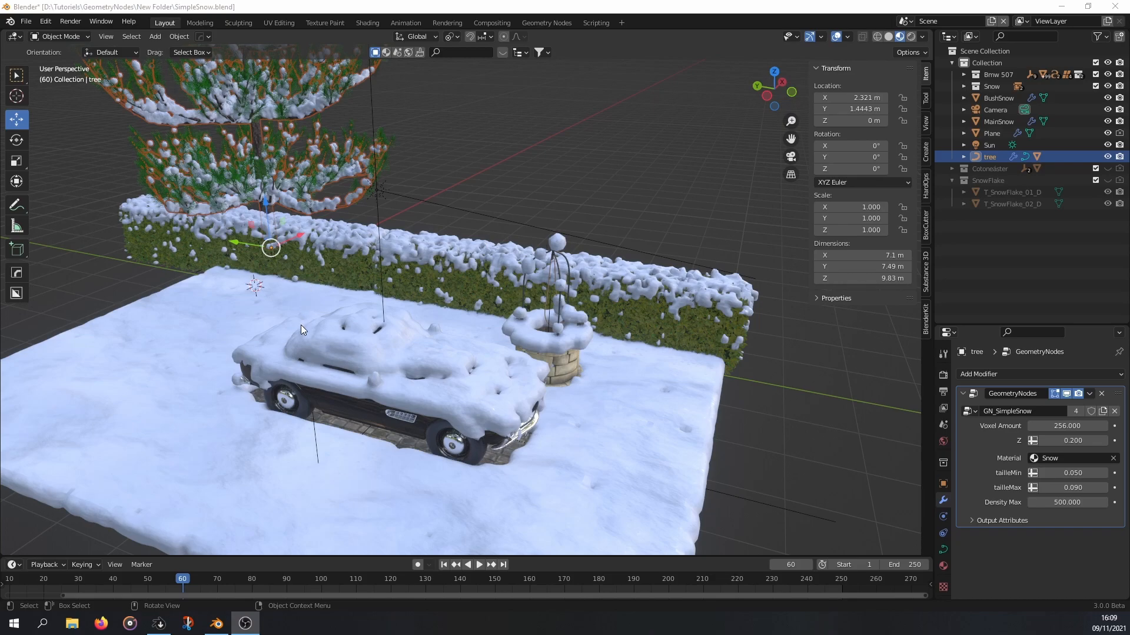
# - Compare the scene with and without the MainSnow object's Geometry Nodes modifier by switching its viewport display off and on
pyautogui.click(288, 367)
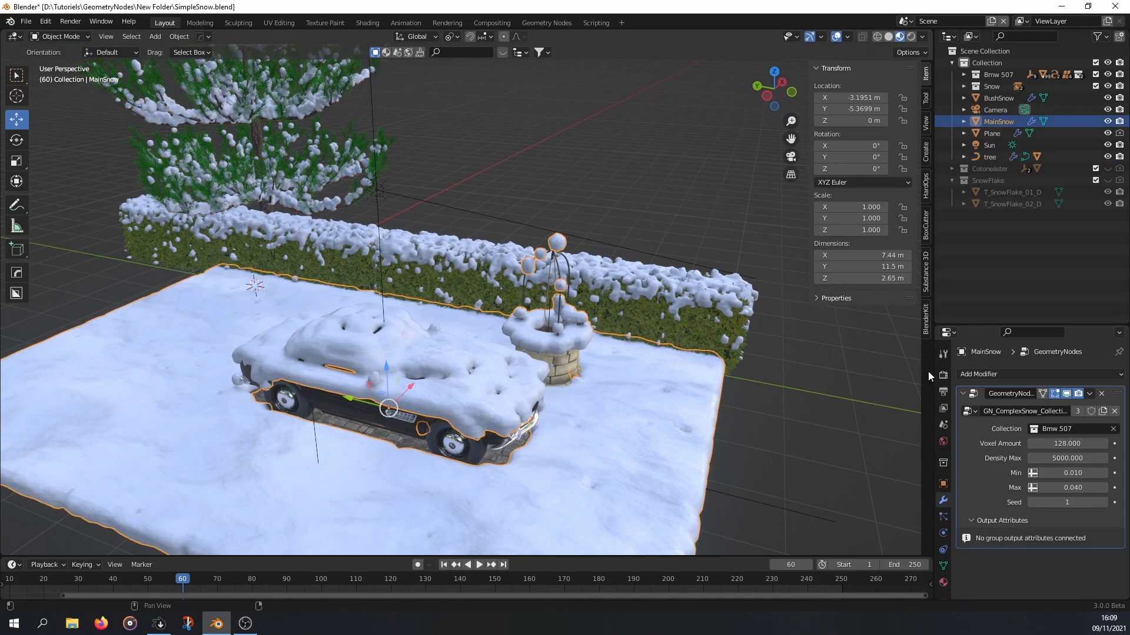
pyautogui.click(1066, 393)
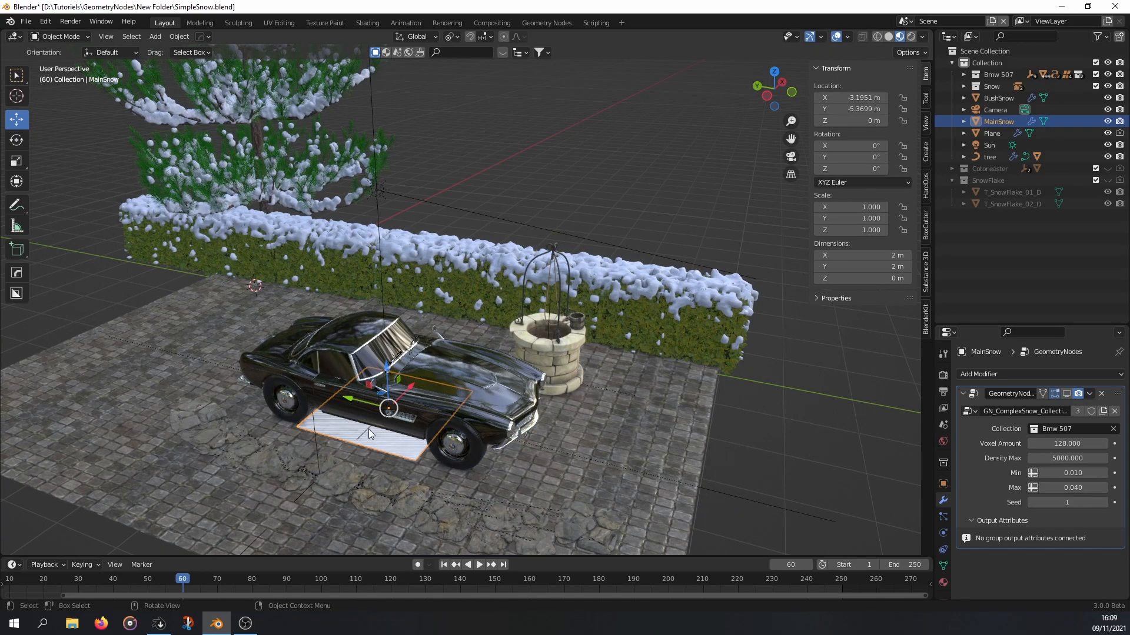
pyautogui.click(1065, 393)
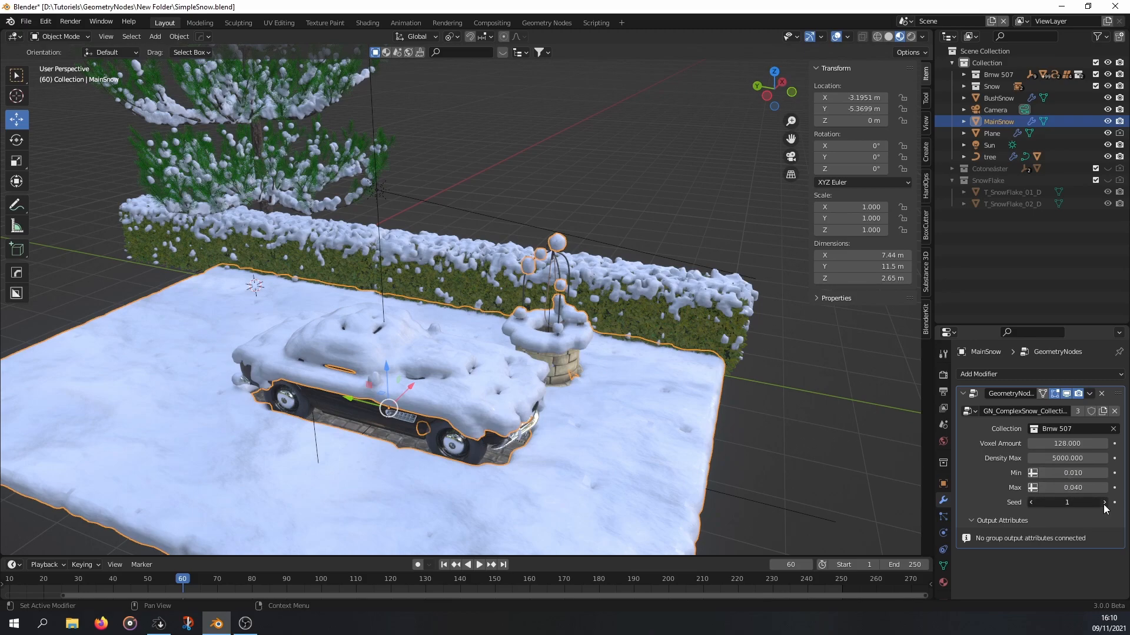
# - Set the MainSnow modifier's Seed to 2 and its Density Max to 5000
pyautogui.click(1103, 502)
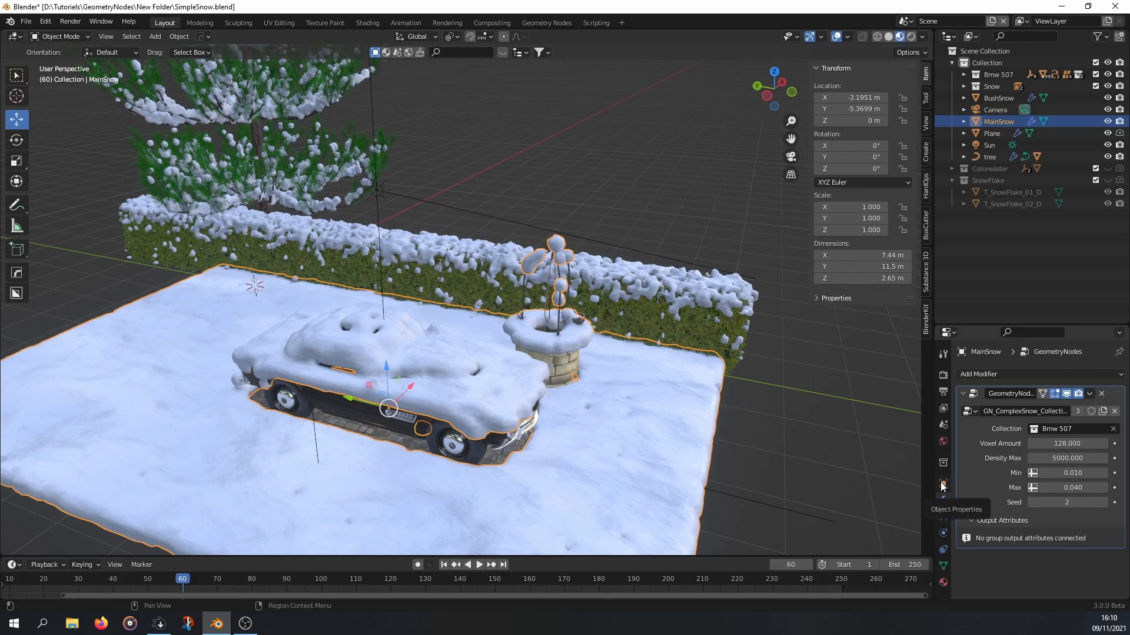
pyautogui.click(1071, 458)
pyautogui.write('5000')
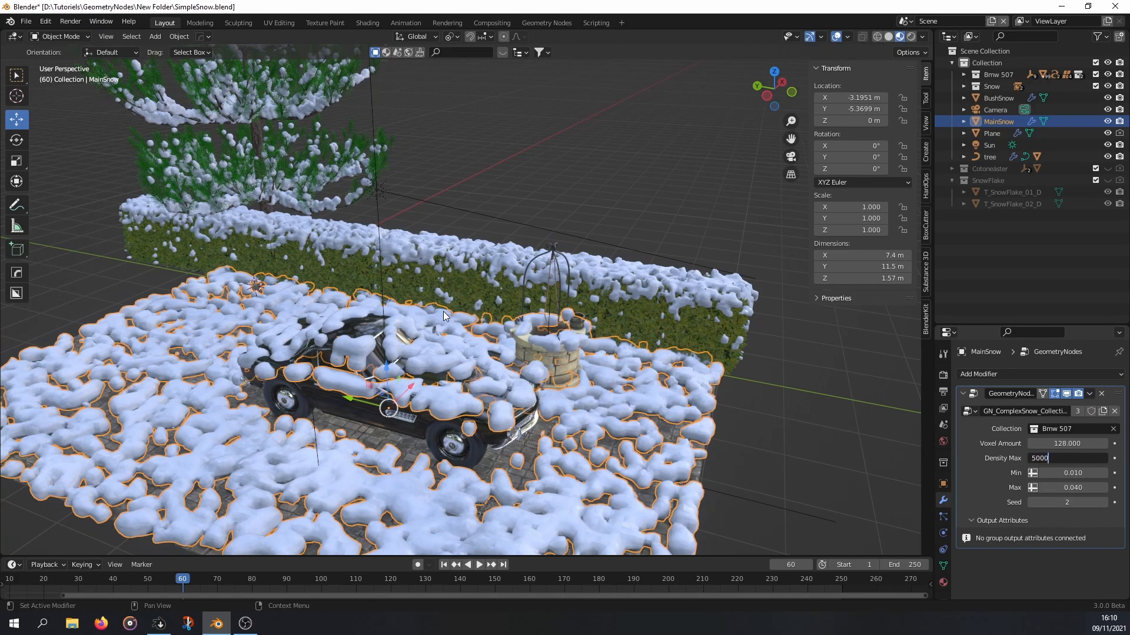
pyautogui.press('Return')
# - Compare the tree with and without its snow by switching its Geometry Nodes modifier's viewport display off and on
pyautogui.click(288, 199)
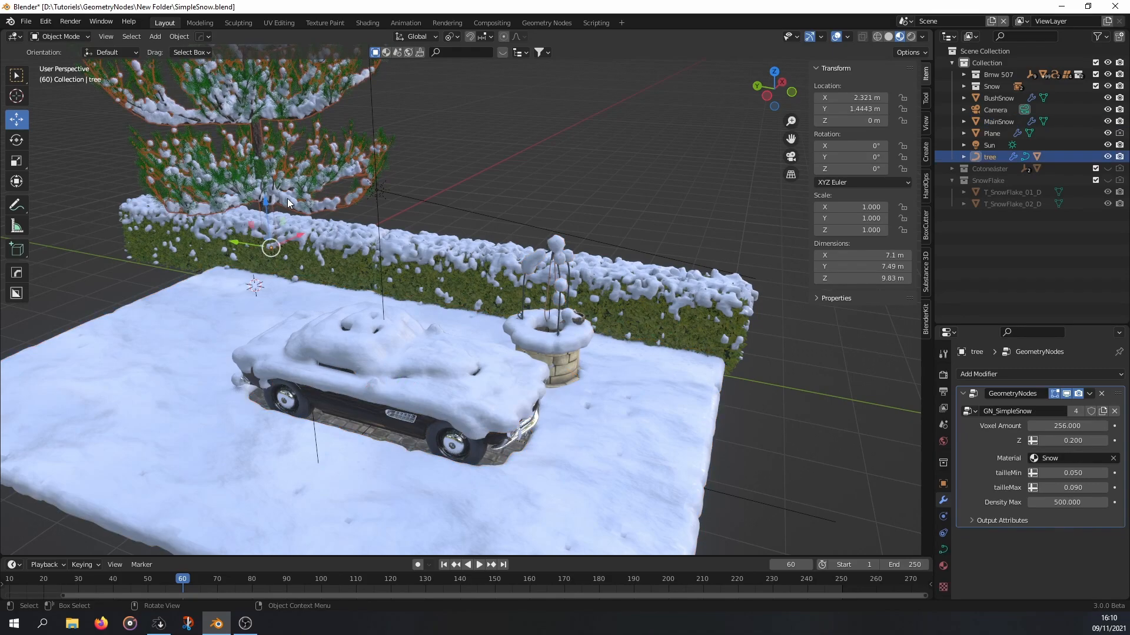
pyautogui.click(1065, 392)
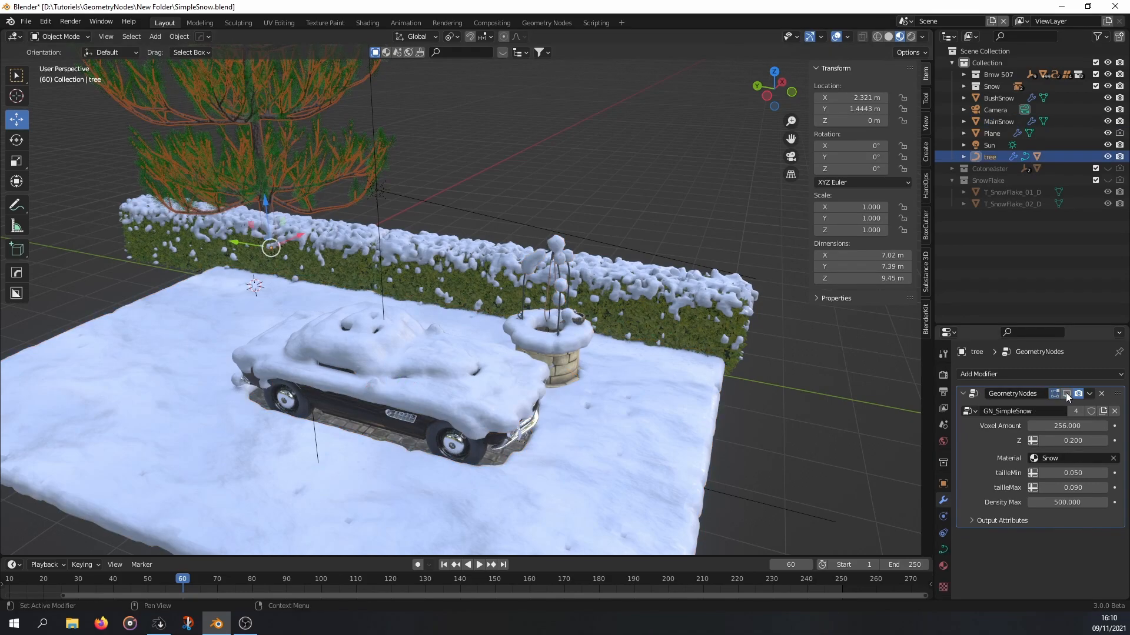
pyautogui.click(1066, 393)
# - Switch to the Demo scene and examine the snow on the monkey head, the torus and the stepped cube
pyautogui.click(903, 21)
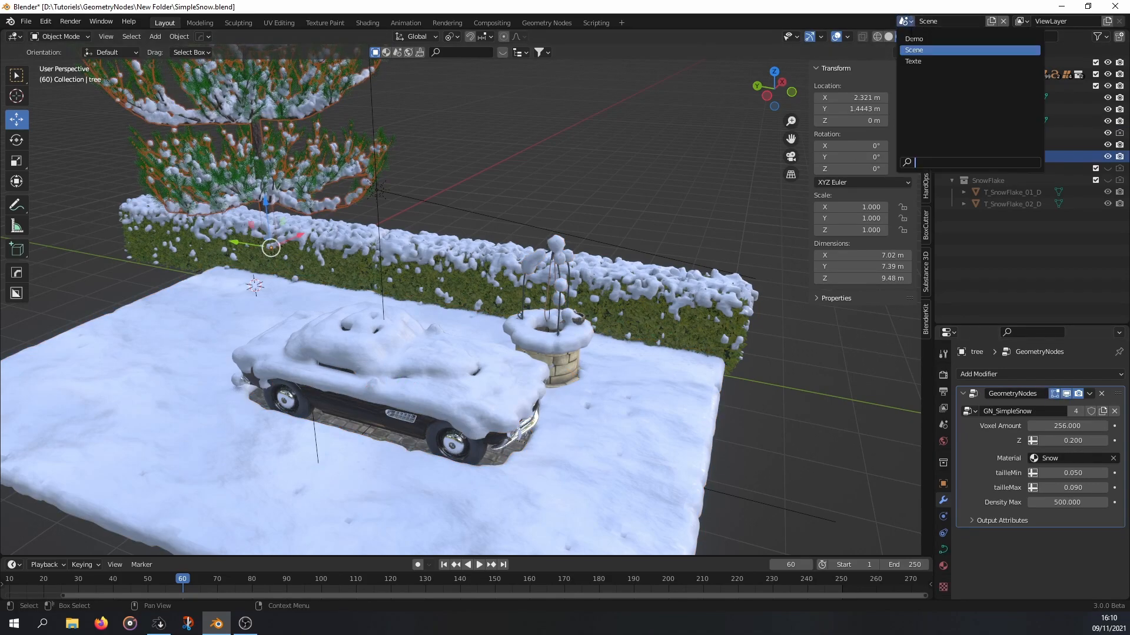
pyautogui.click(915, 39)
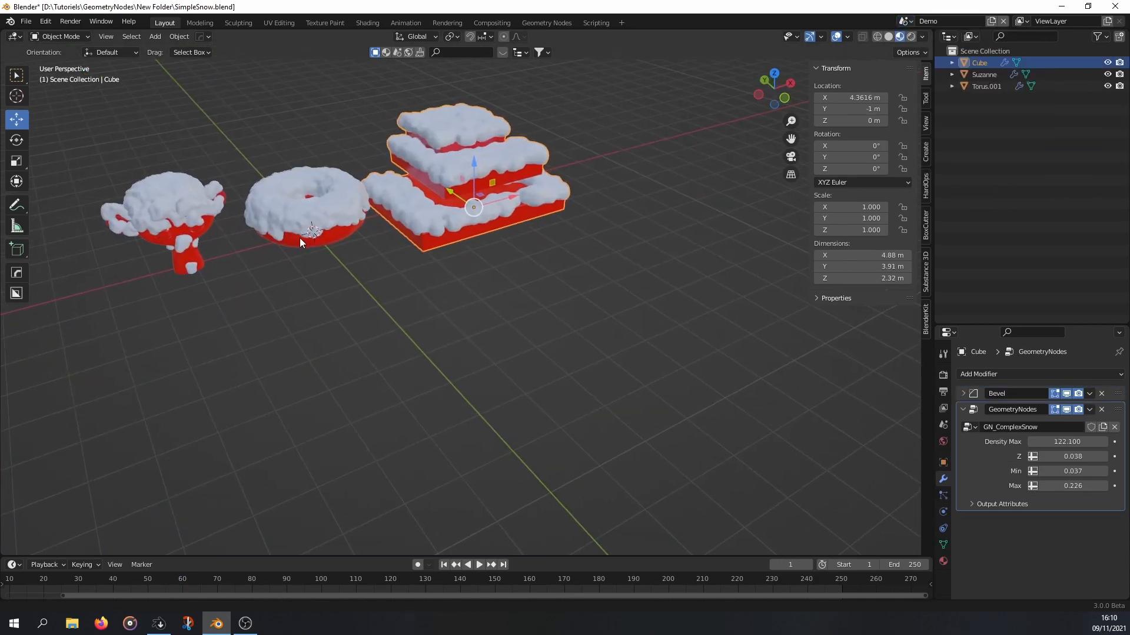
pyautogui.scroll(4, 352, 257)
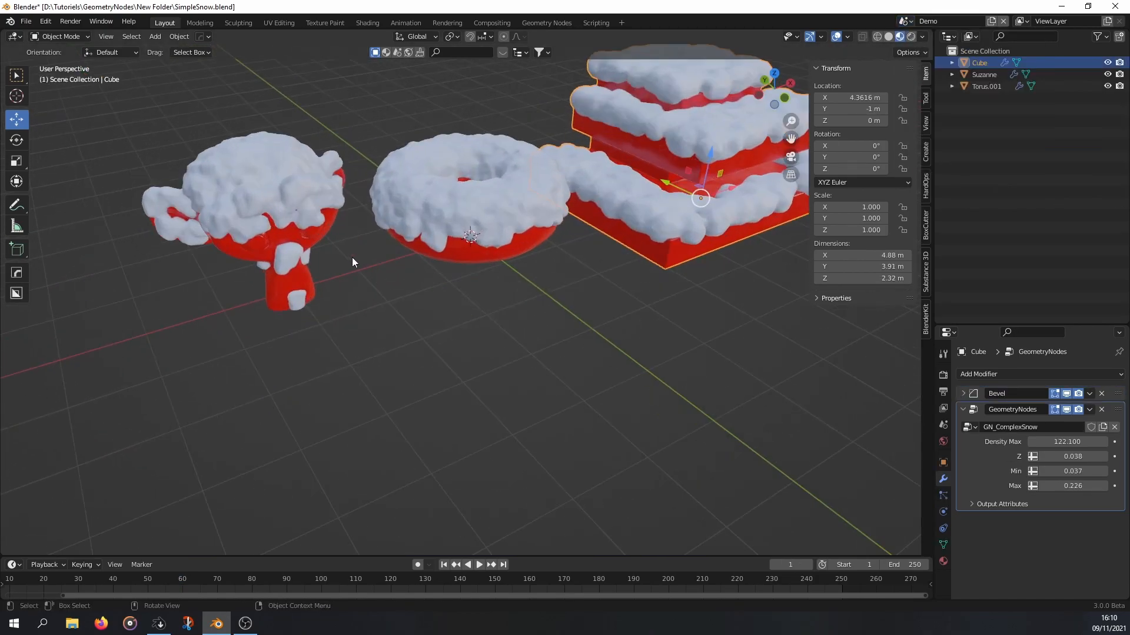
pyautogui.click(269, 249)
pyautogui.moveTo(527, 238); pyautogui.dragTo(434, 272, button='middle')
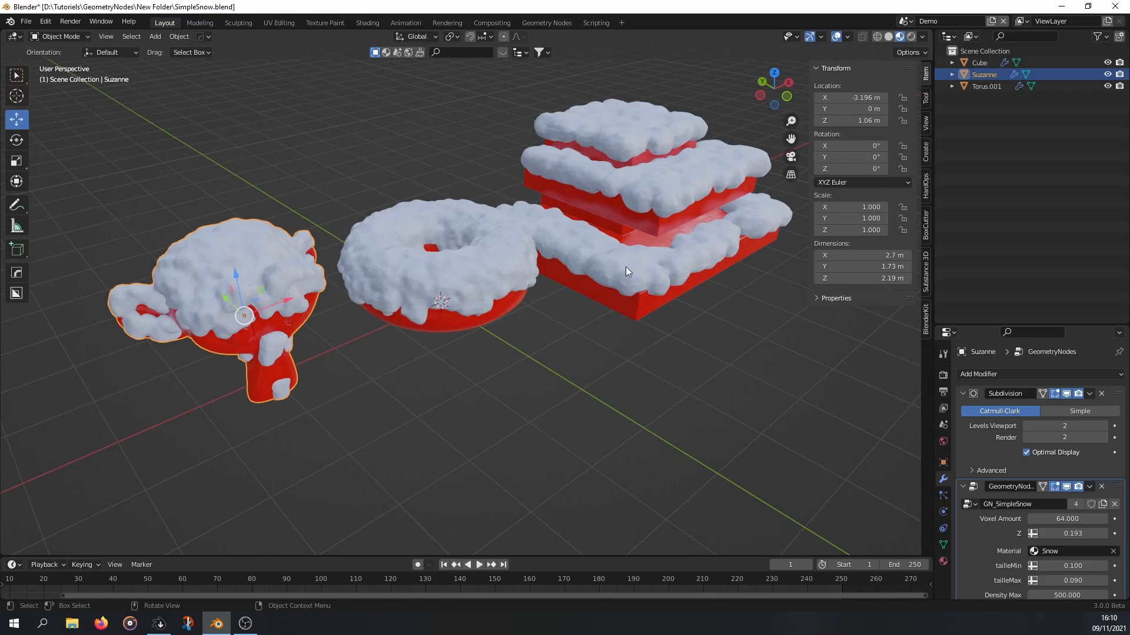
pyautogui.moveTo(676, 248); pyautogui.dragTo(473, 343, button='middle')
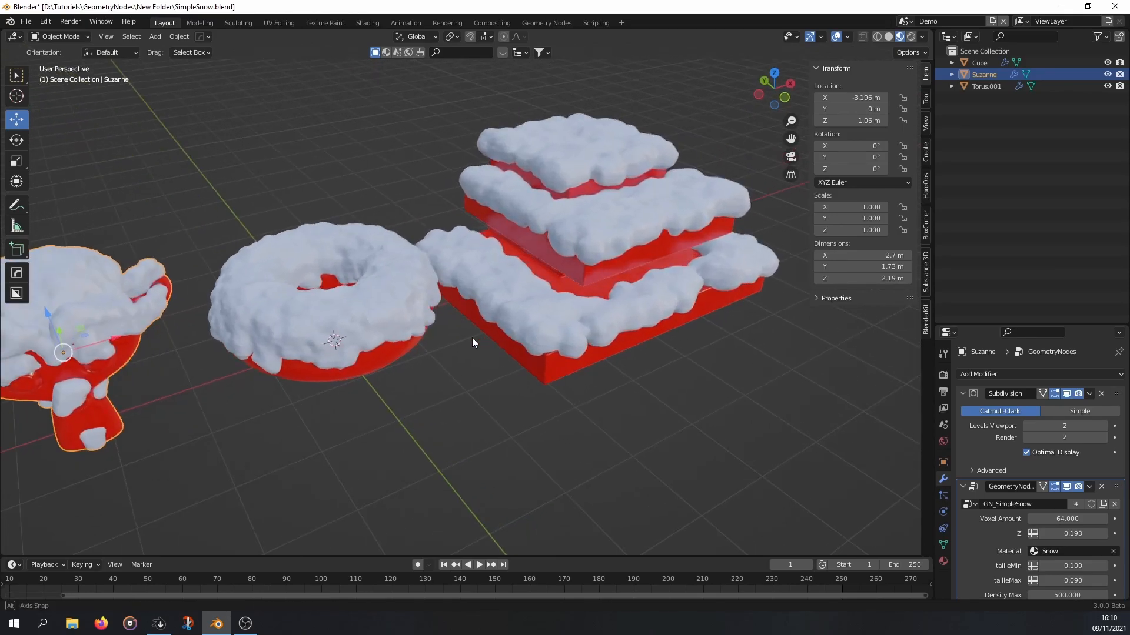
pyautogui.moveTo(627, 323); pyautogui.dragTo(536, 313, button='middle')
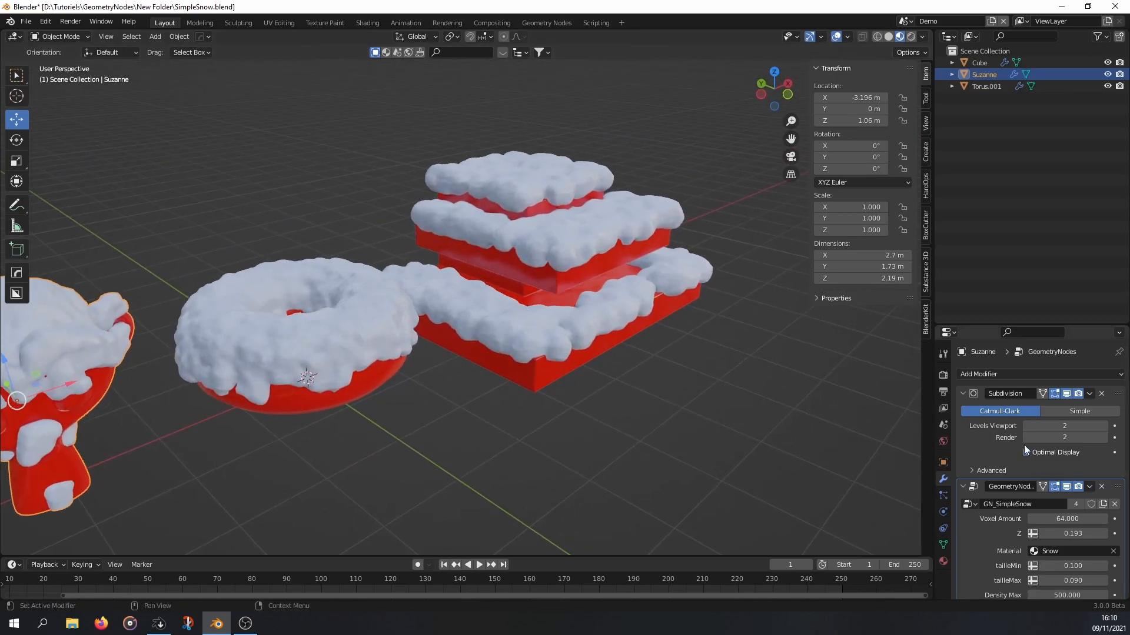
pyautogui.scroll(2, 600, 287)
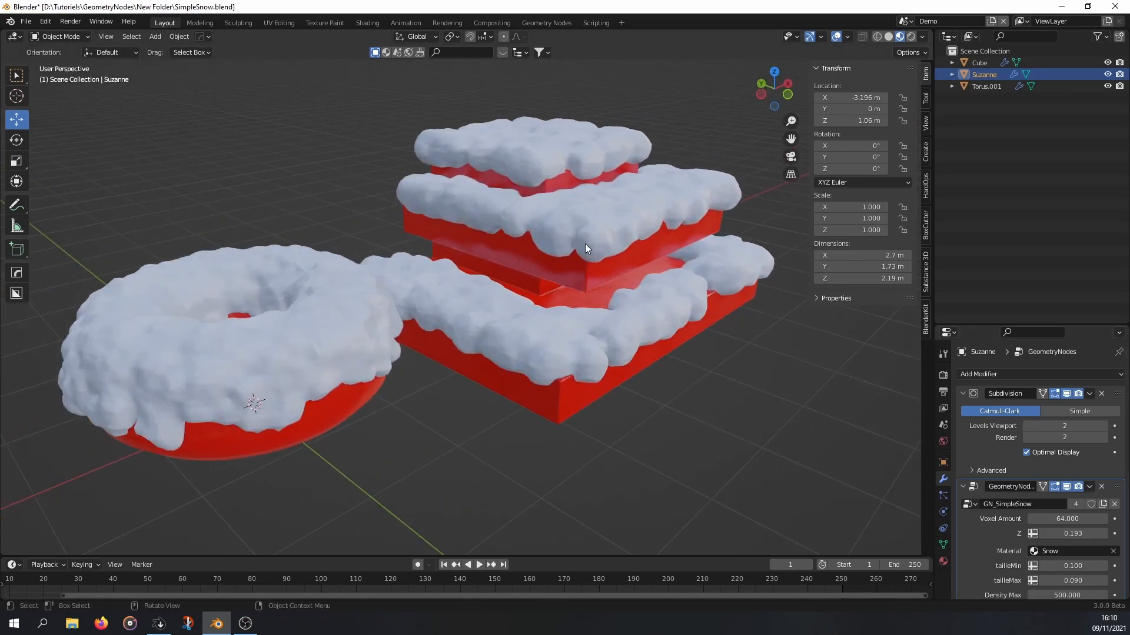
pyautogui.moveTo(571, 296); pyautogui.dragTo(542, 283, button='middle')
pyautogui.moveTo(496, 322); pyautogui.dragTo(610, 358, button='middle')
# - Assign the GN_SimpleSnow node group to the stepped cube's Geometry Nodes modifier and set Voxel Amount to 256
pyautogui.click(609, 359)
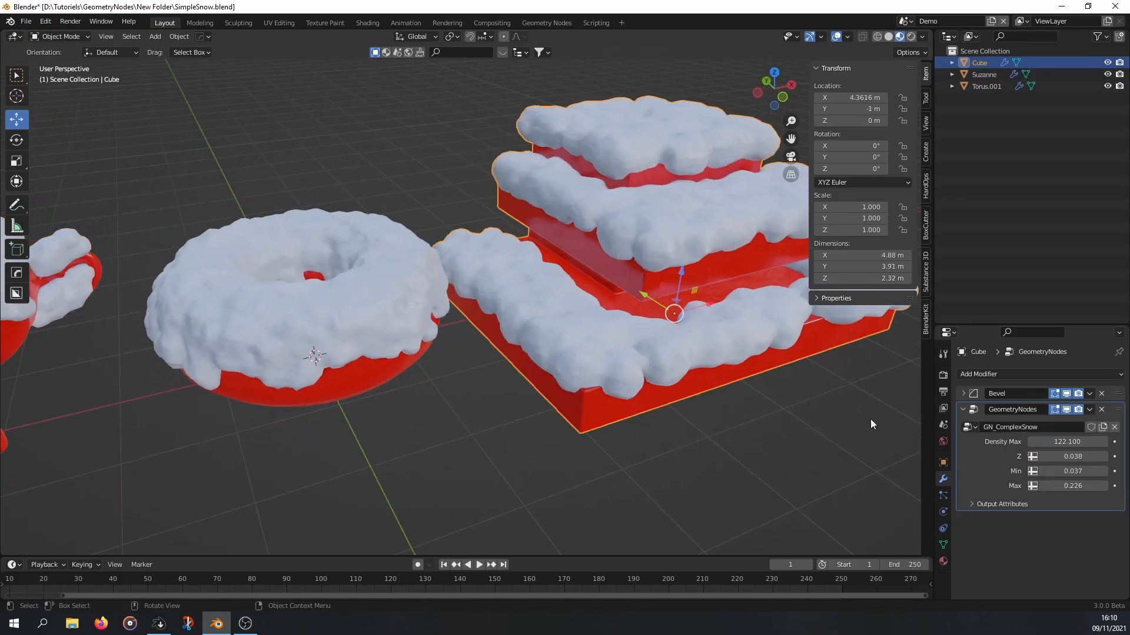
pyautogui.click(969, 428)
pyautogui.click(992, 501)
pyautogui.moveTo(641, 294); pyautogui.dragTo(506, 310, button='middle')
pyautogui.scroll(-4, 591, 284)
pyautogui.scroll(1, 764, 344)
pyautogui.click(970, 428)
pyautogui.click(987, 501)
pyautogui.doubleClick(1056, 442)
pyautogui.write('256')
pyautogui.press('Return')
# - Set the Z value of the stepped cube's GN_SimpleSnow setup to 0.1
pyautogui.moveTo(725, 347); pyautogui.dragTo(682, 393, button='middle')
pyautogui.doubleClick(1075, 457)
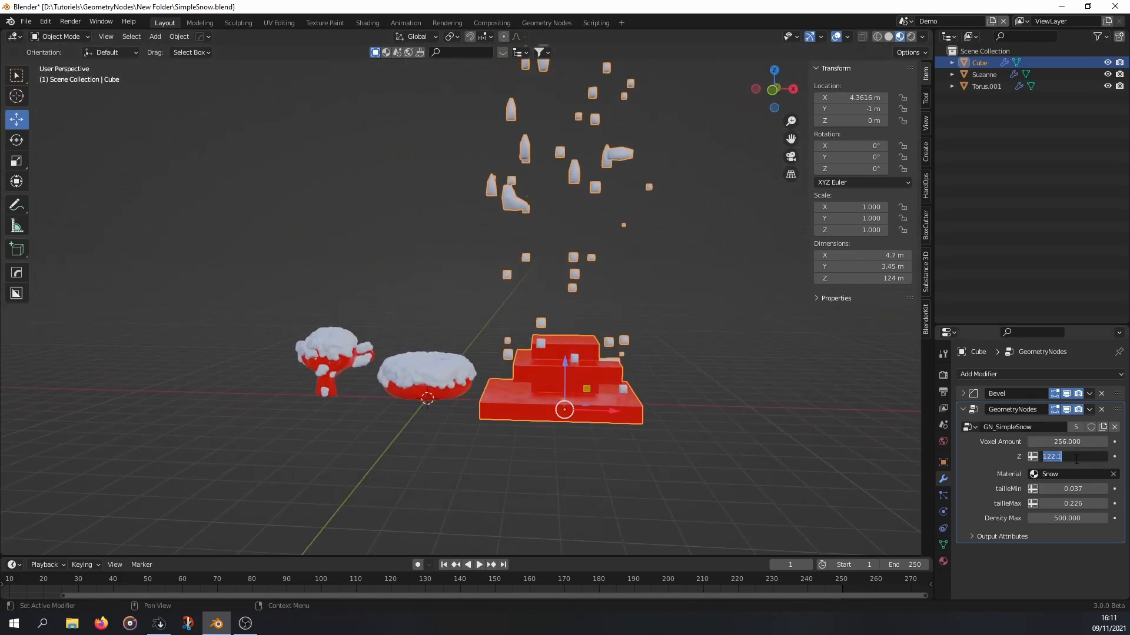
pyautogui.write('0.1')
pyautogui.press('Return')
# - Inspect the simple snow on the stepped cube from the side, especially on the ledge beneath the overhanging tier
pyautogui.moveTo(690, 380); pyautogui.dragTo(766, 376, button='middle')
pyautogui.scroll(5, 587, 386)
pyautogui.scroll(-4, 560, 383)
pyautogui.moveTo(525, 401); pyautogui.dragTo(520, 454, button='middle')
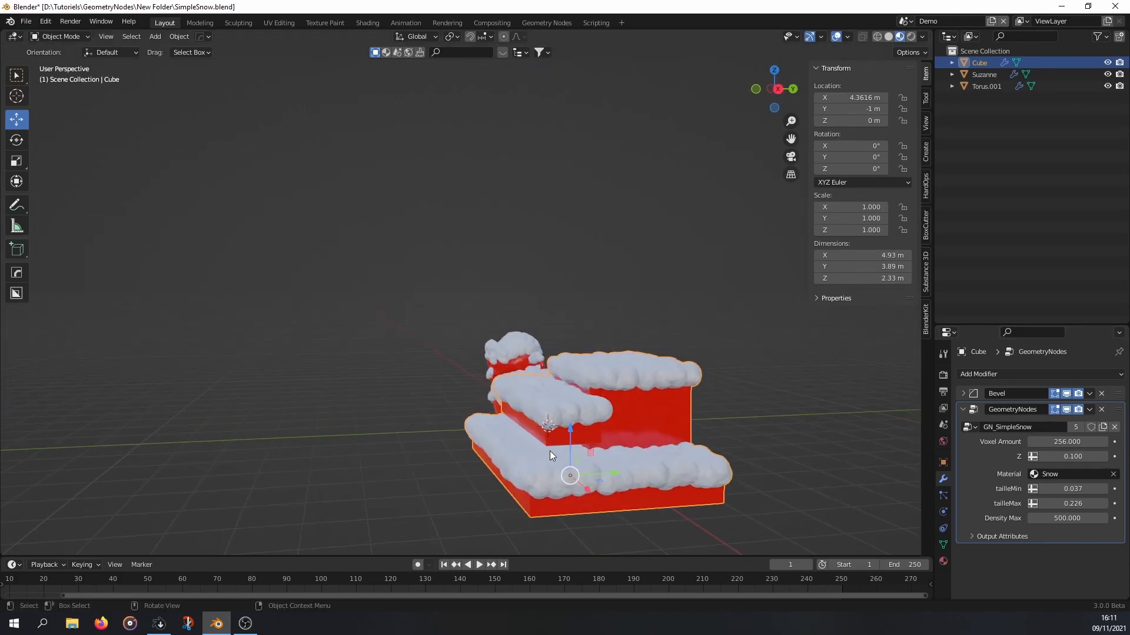
pyautogui.moveTo(583, 405); pyautogui.dragTo(577, 353, button='middle')
pyautogui.scroll(4, 543, 426)
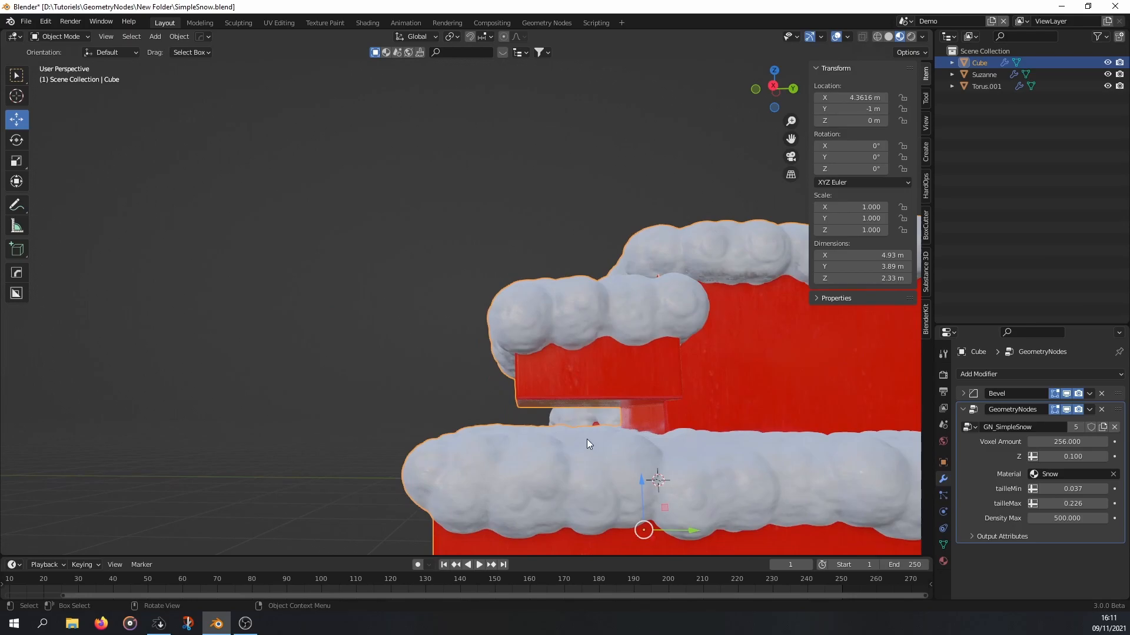
pyautogui.keyDown('shift'); pyautogui.moveTo(593, 416); pyautogui.dragTo(538, 397, button='middle'); pyautogui.keyUp('shift')
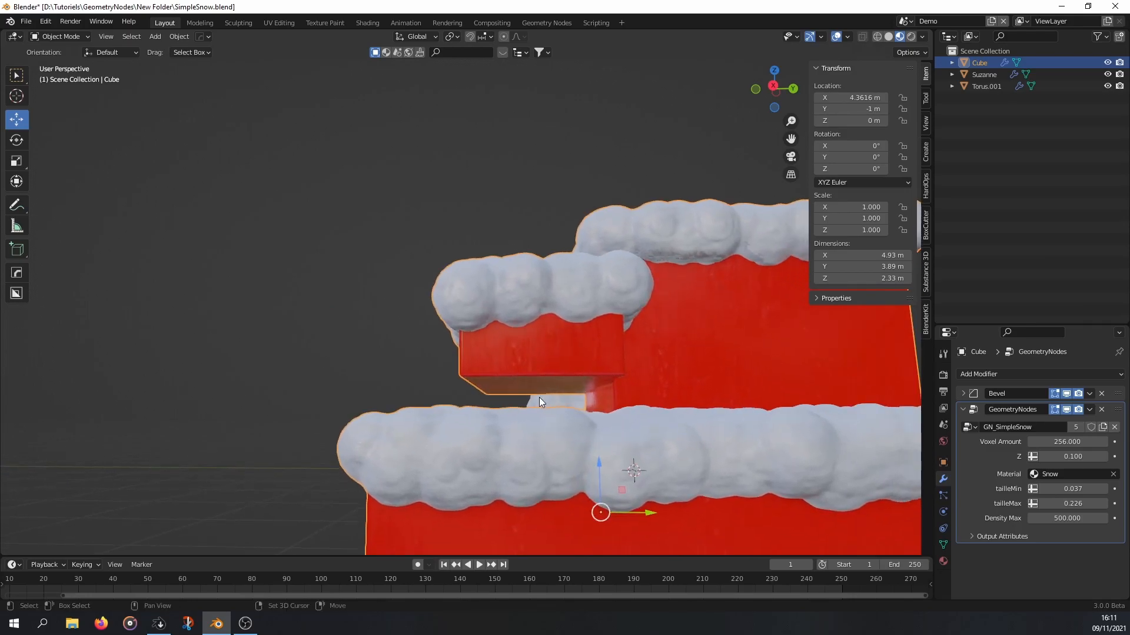
# - Assign the GN_ComplexSnow node group to the stepped cube's modifier and raise Density Max to 59.48
pyautogui.click(970, 426)
pyautogui.click(987, 475)
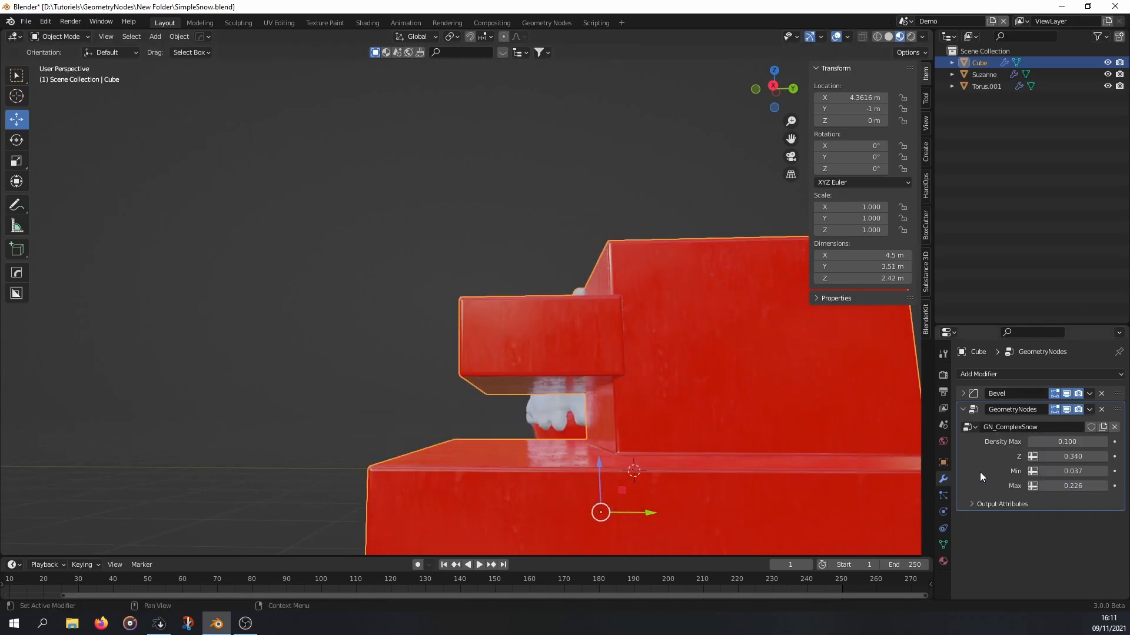
pyautogui.scroll(-4, 624, 355)
pyautogui.moveTo(624, 356); pyautogui.dragTo(657, 385, button='middle')
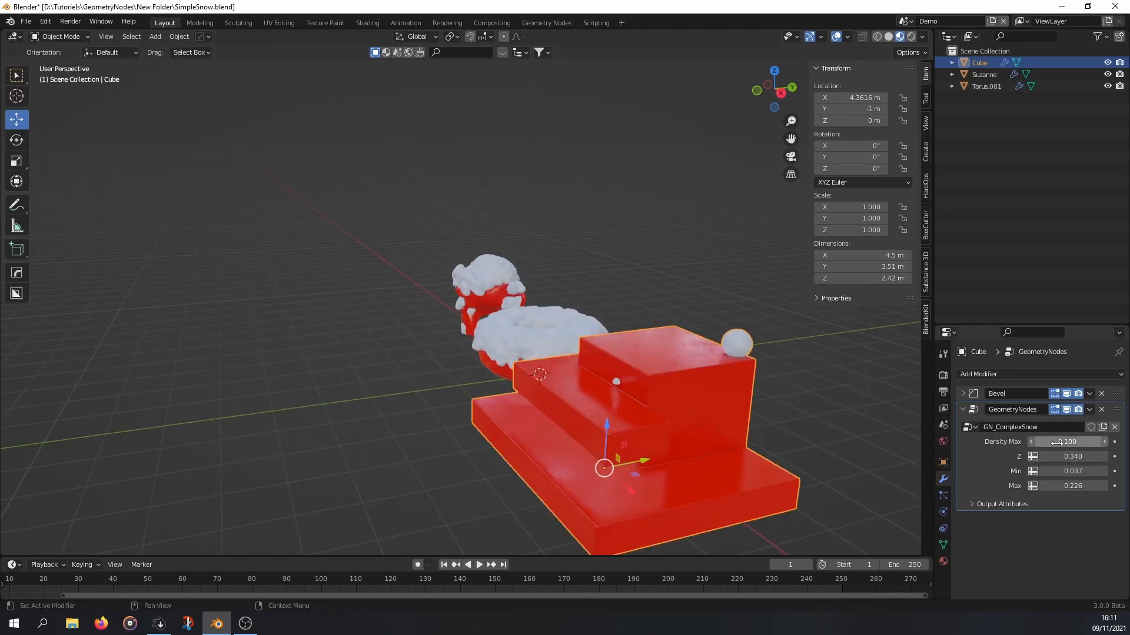
pyautogui.moveTo(1059, 442); pyautogui.dragTo(1125, 443)
# - Lower the Z value of the stepped cube's GN_ComplexSnow setup to 0.154
pyautogui.moveTo(661, 395); pyautogui.dragTo(605, 401, button='middle')
pyautogui.scroll(1, 648, 372)
pyautogui.moveTo(1075, 457); pyautogui.dragTo(1059, 457)
pyautogui.scroll(-3, 561, 414)
pyautogui.moveTo(561, 414); pyautogui.dragTo(605, 413, button='middle')
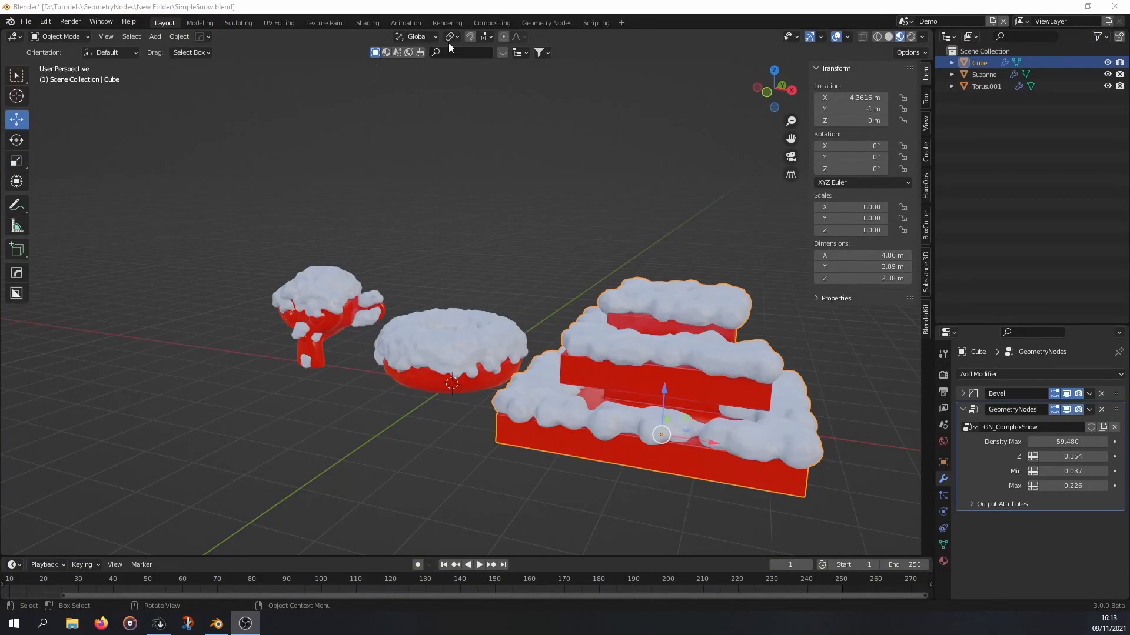
# - Open the Geometry Nodes workspace with Material Preview shading and examine the GN_SimpleSnow node tree of the monkey head
pyautogui.click(535, 23)
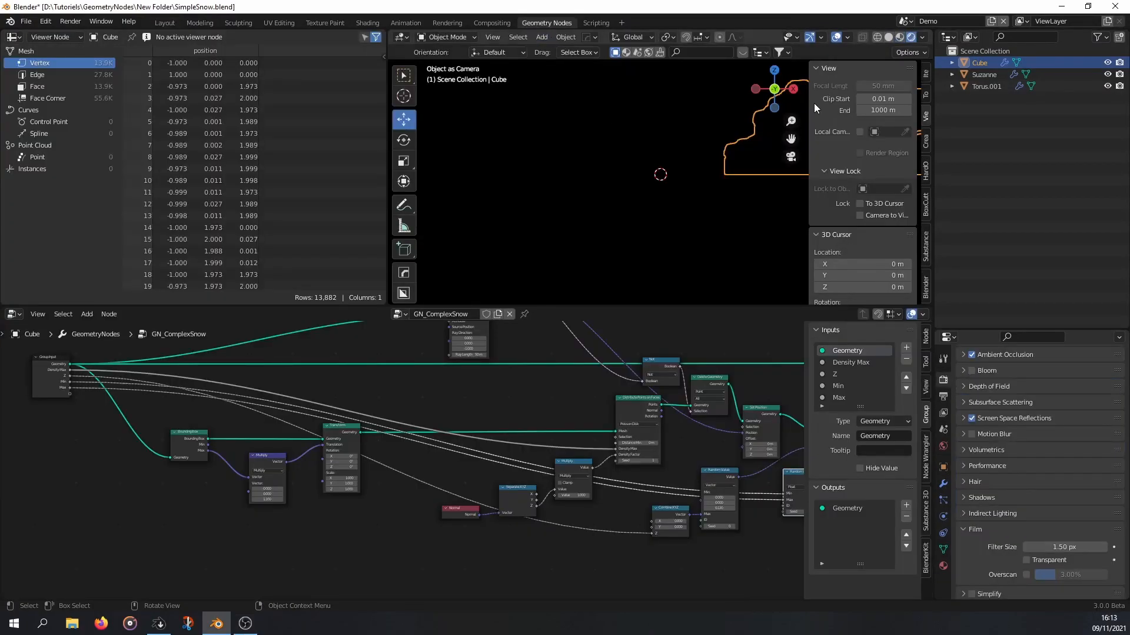
pyautogui.click(900, 37)
pyautogui.click(478, 175)
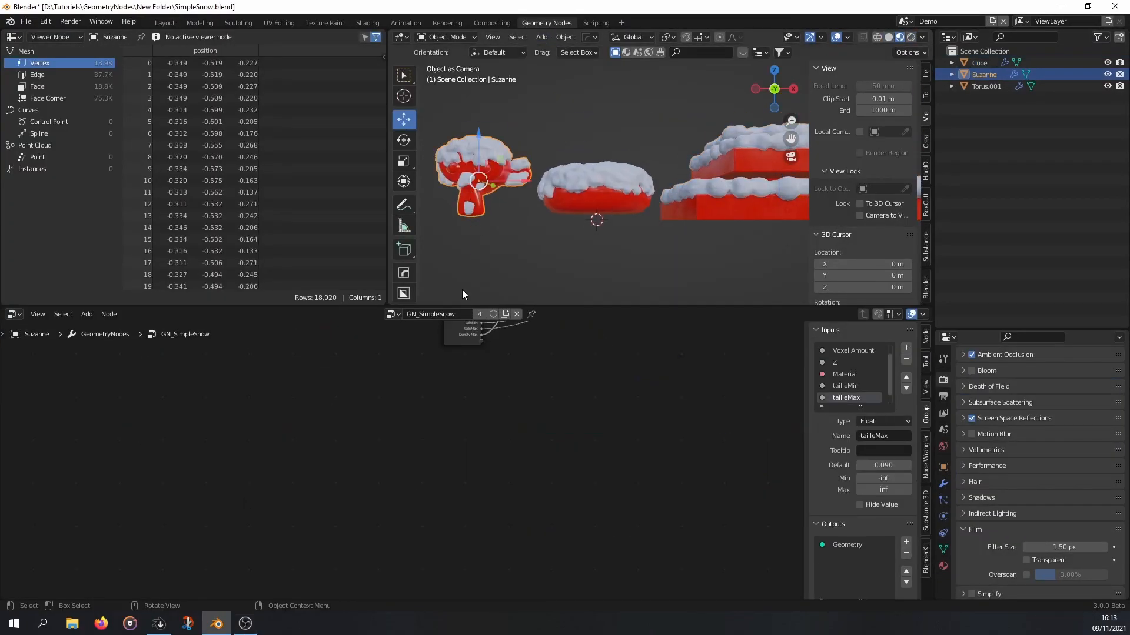
pyautogui.scroll(-3, 432, 395)
pyautogui.moveTo(429, 405); pyautogui.dragTo(201, 554, button='middle')
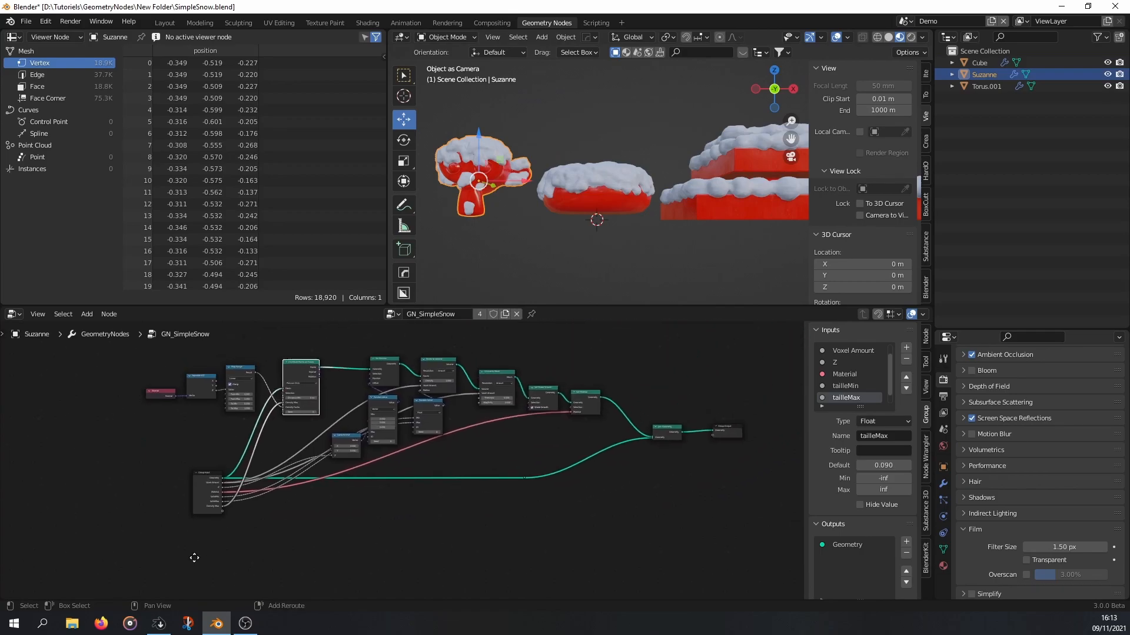
pyautogui.scroll(2, 202, 553)
pyautogui.scroll(1, 445, 465)
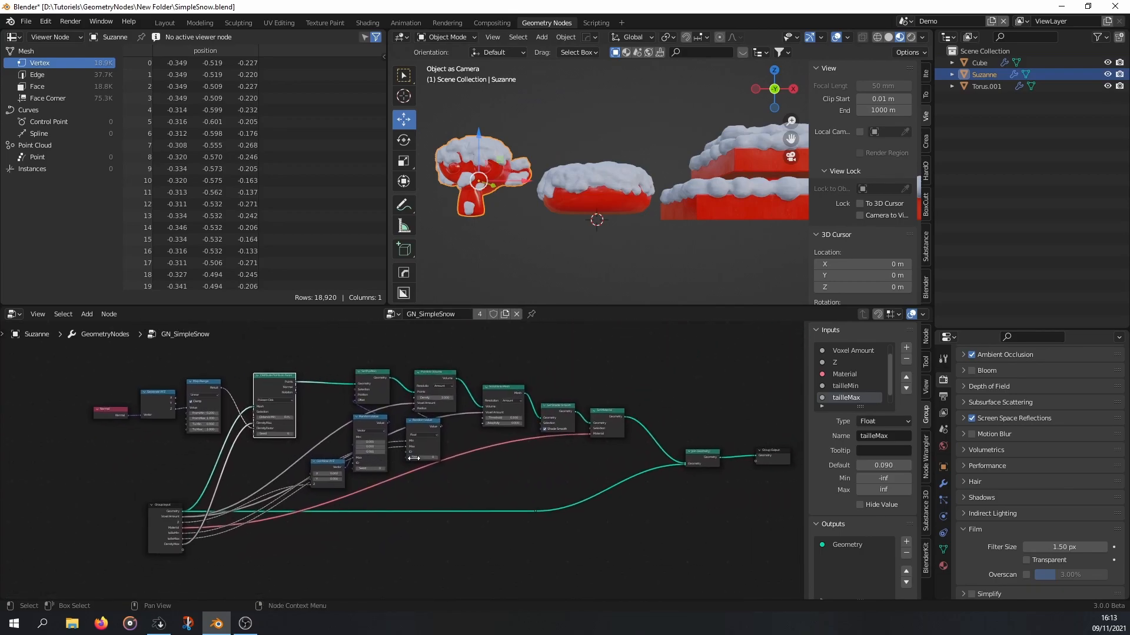
pyautogui.moveTo(770, 460); pyautogui.dragTo(762, 464)
pyautogui.moveTo(98, 377); pyautogui.dragTo(747, 471)
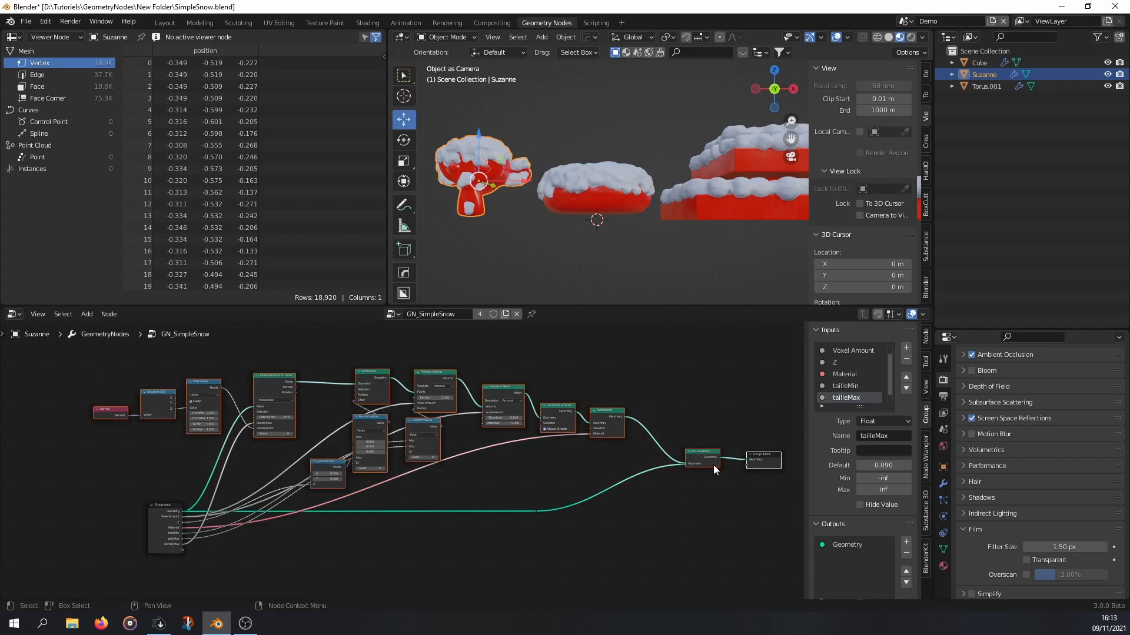
# - Examine the GN_ComplexSnow node tree of the stepped cube
pyautogui.click(710, 213)
pyautogui.moveTo(338, 589); pyautogui.dragTo(333, 401, button='middle')
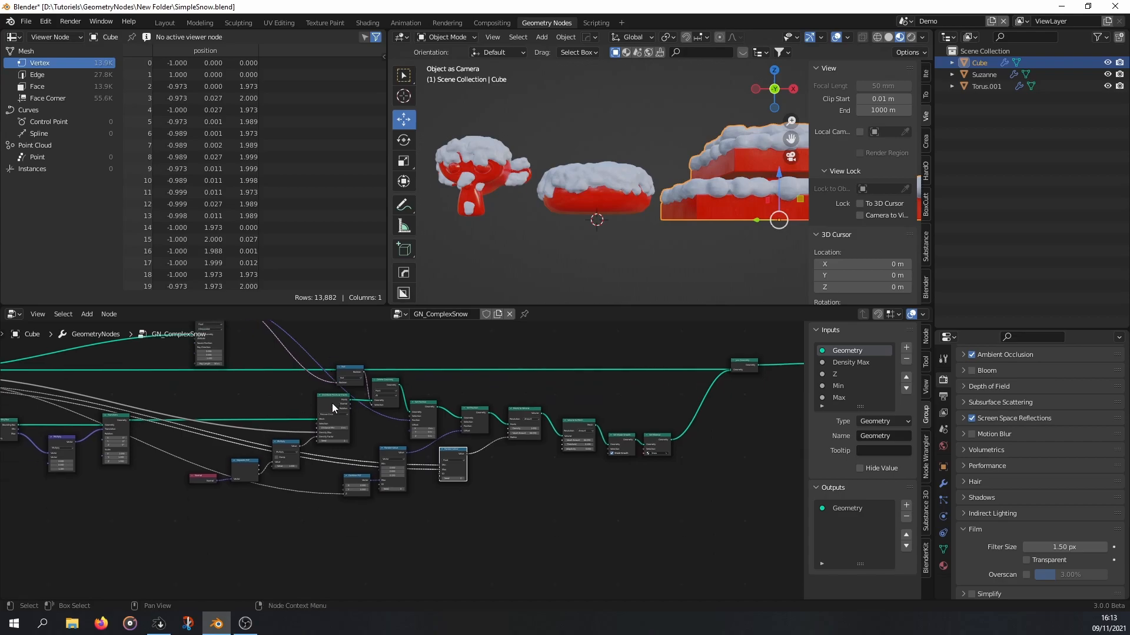
pyautogui.scroll(-2, 323, 454)
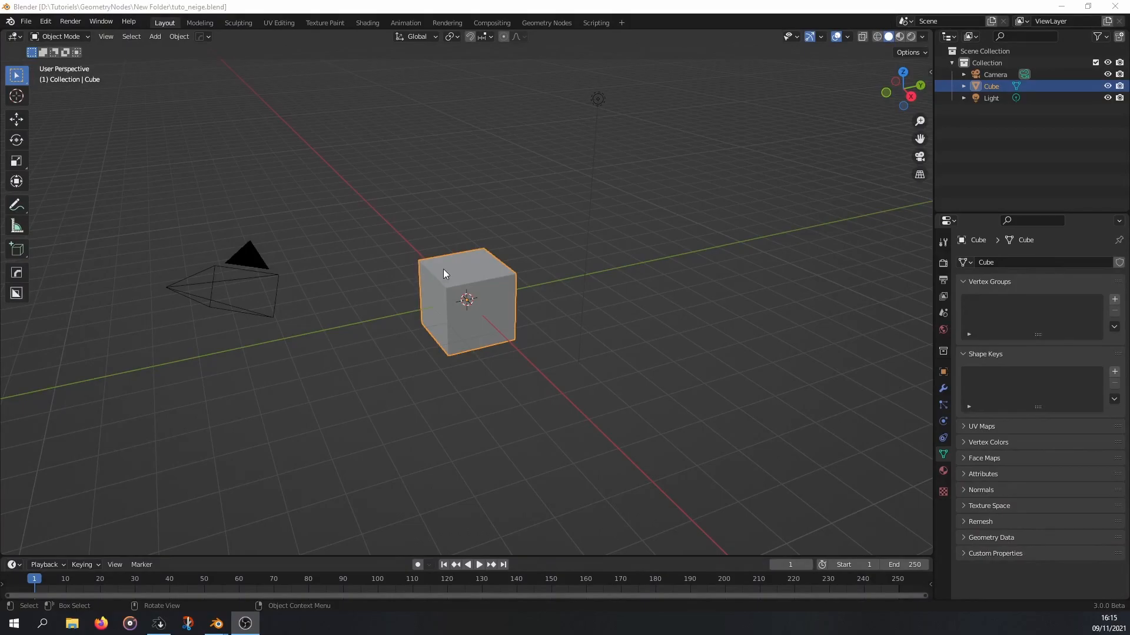
# - In the tuto_neige.blend file, delete the default camera, cube and light and add a Monkey mesh
pyautogui.moveTo(194, 107); pyautogui.dragTo(764, 390)
pyautogui.press('Delete')
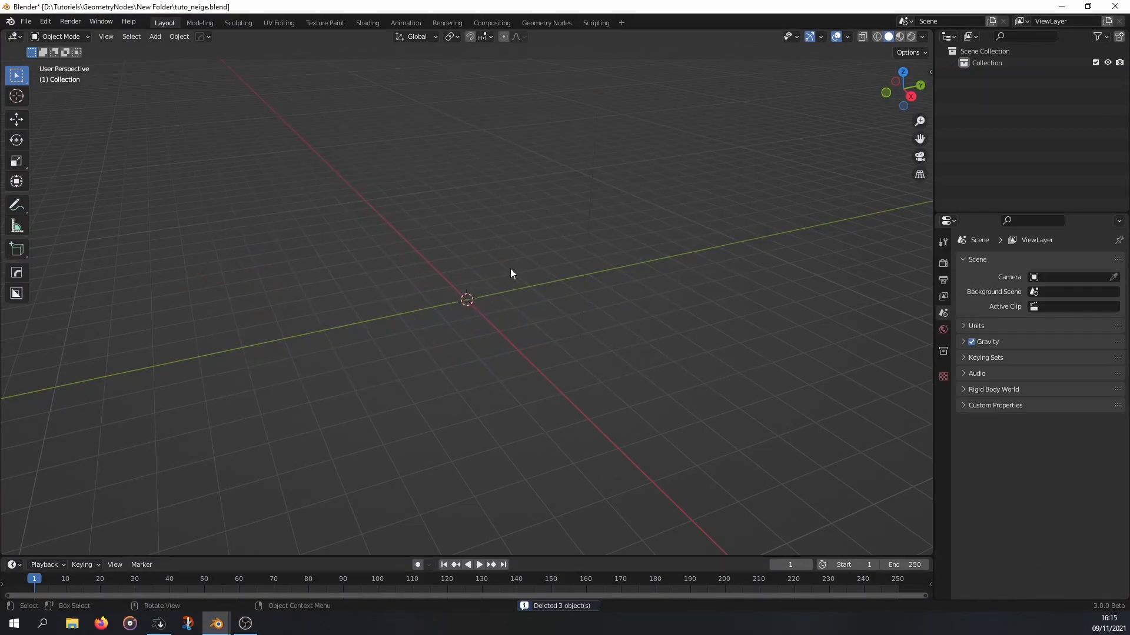
pyautogui.hotkey('shift', 'a')
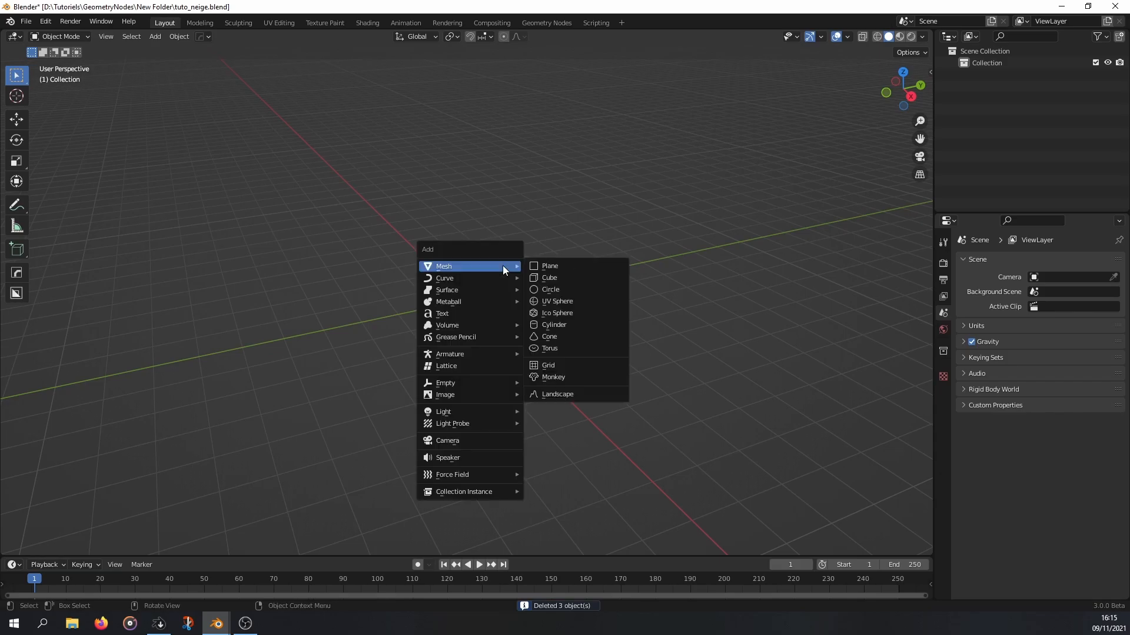
pyautogui.click(577, 376)
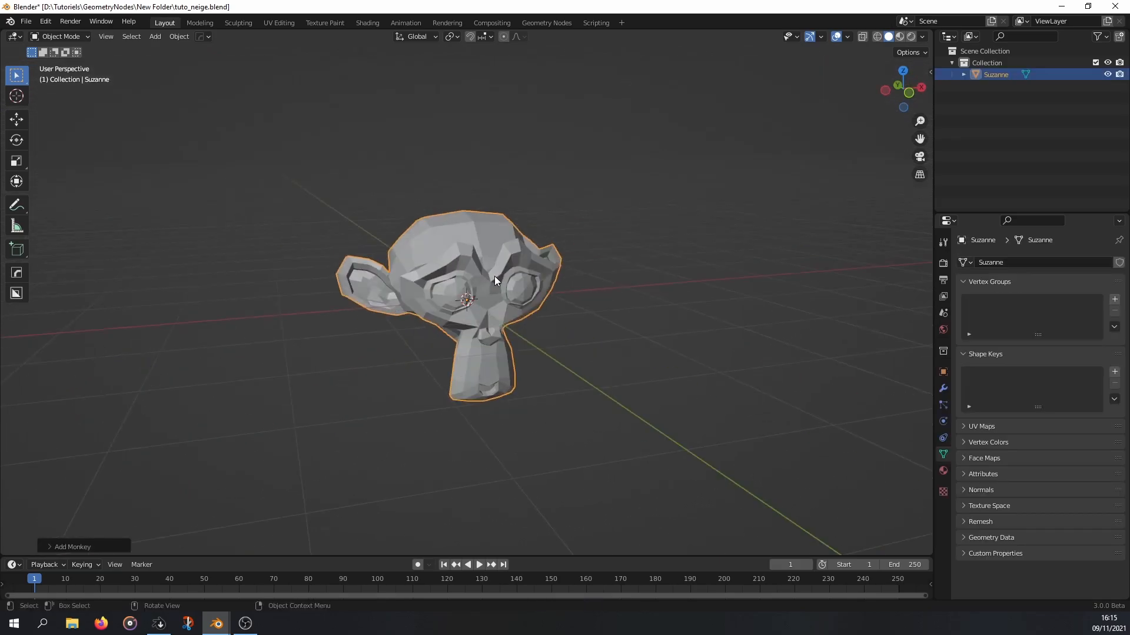
# - Add a level 2 Subdivision modifier to the monkey head and display its modifier settings
pyautogui.hotkey('ctrl', '2')
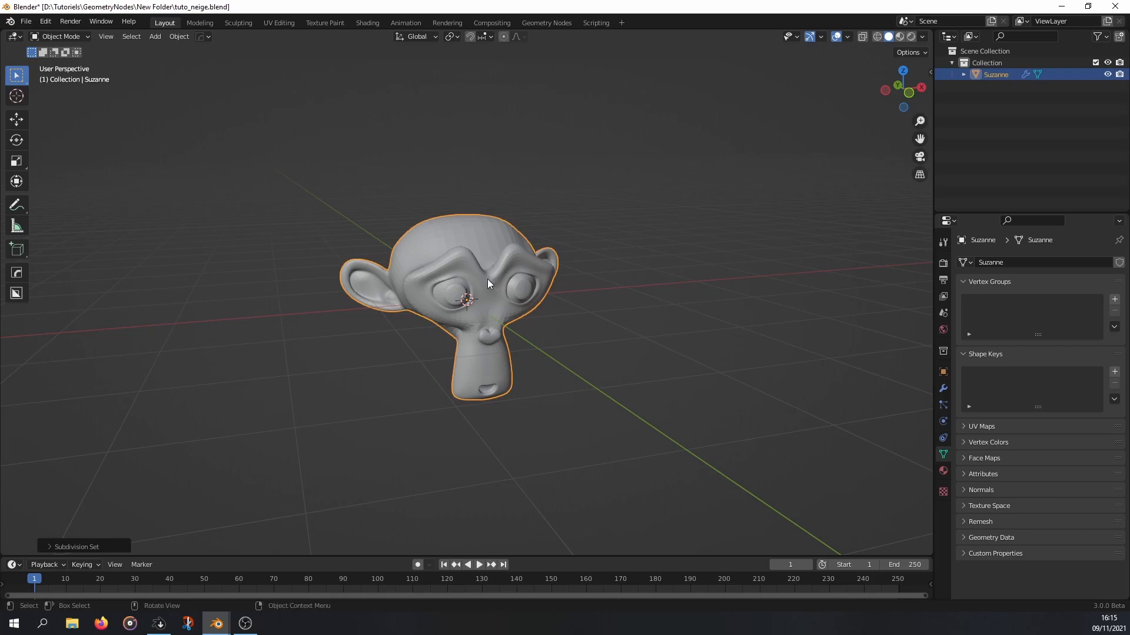
pyautogui.click(65, 552)
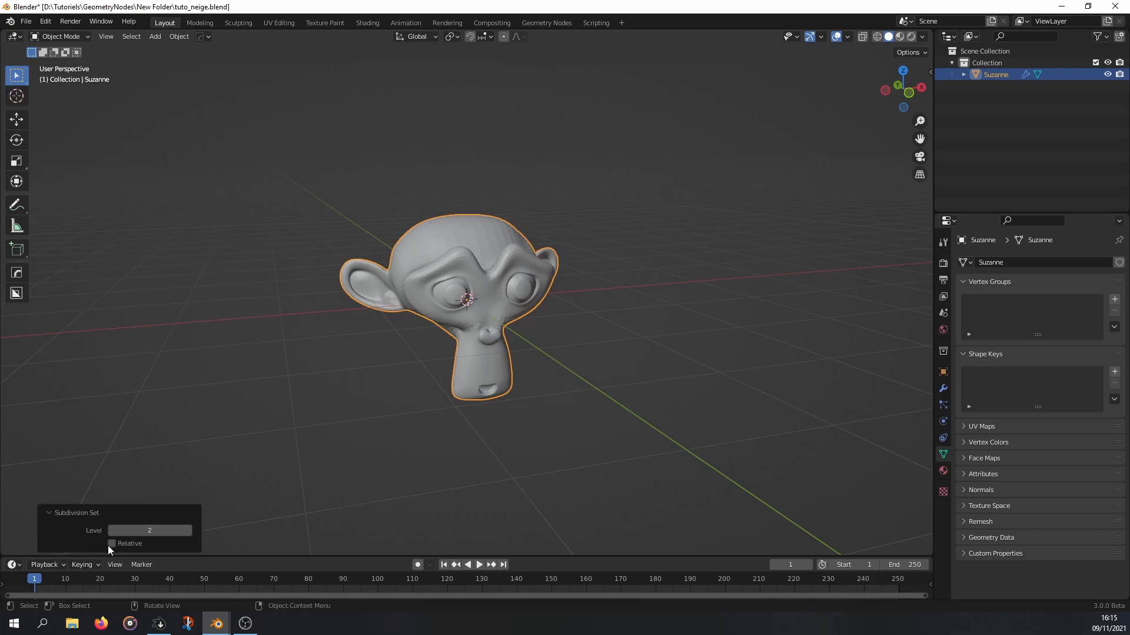
pyautogui.click(943, 388)
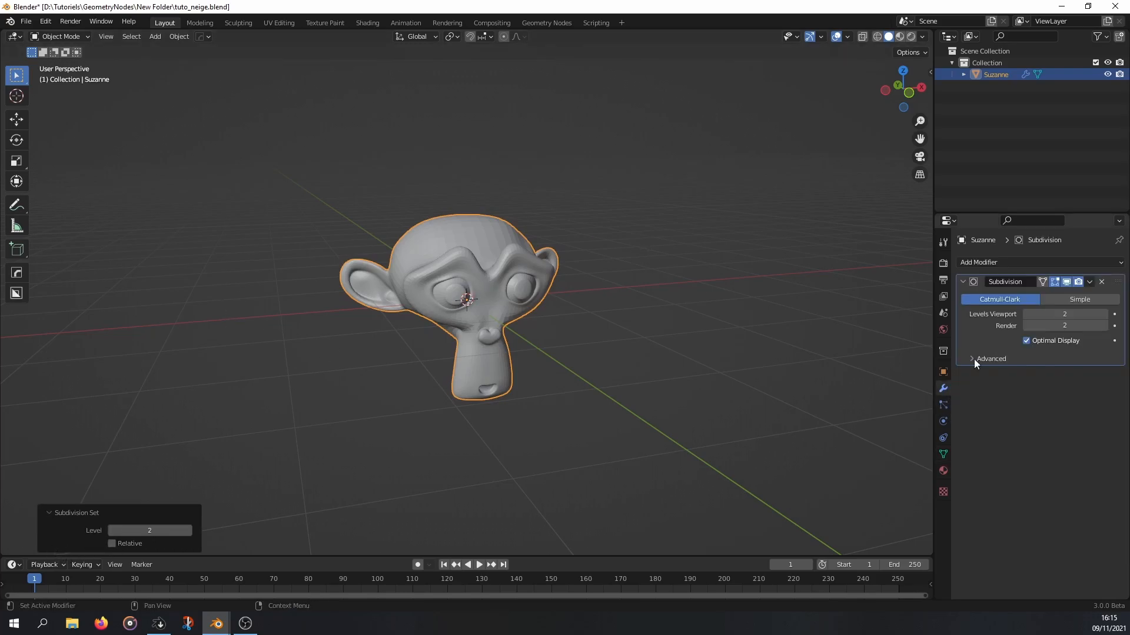
# - Apply smooth shading to the monkey head
pyautogui.rightClick(468, 239)
pyautogui.click(462, 238)
pyautogui.moveTo(461, 238); pyautogui.dragTo(544, 289, button='middle')
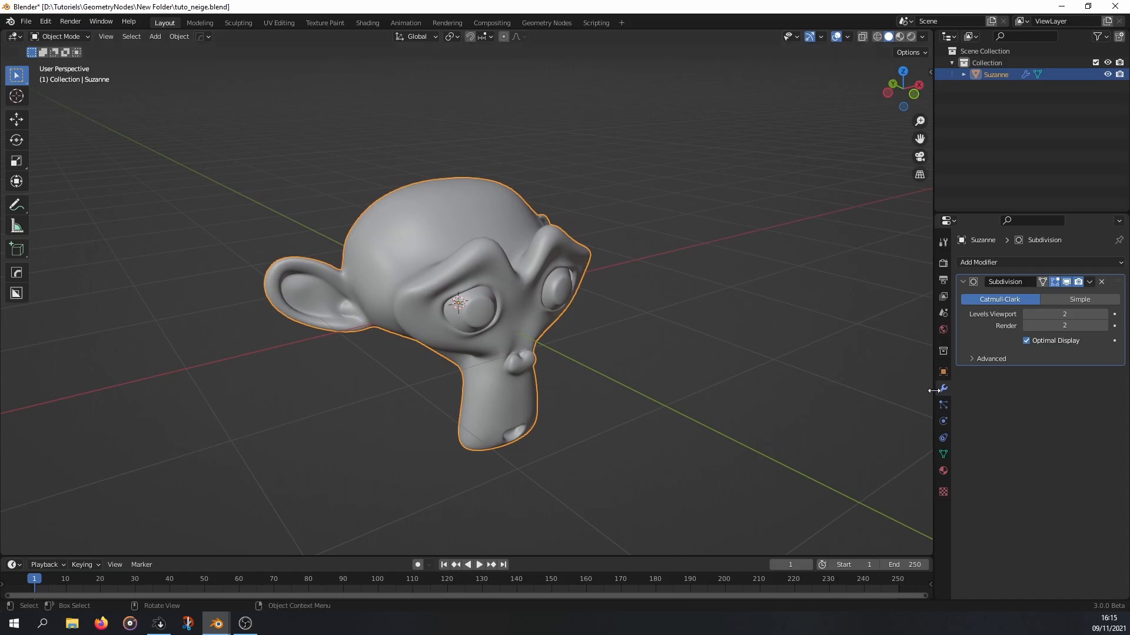
# - Create a new material for the monkey head and set its Base Color to red, using Material Preview shading
pyautogui.click(942, 471)
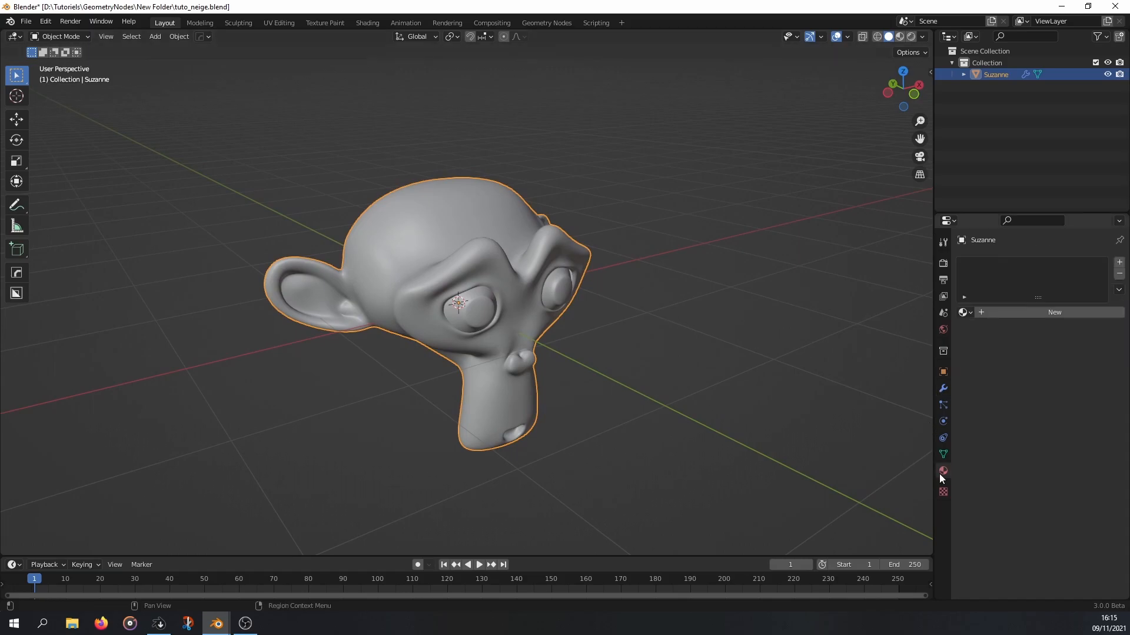
pyautogui.click(998, 312)
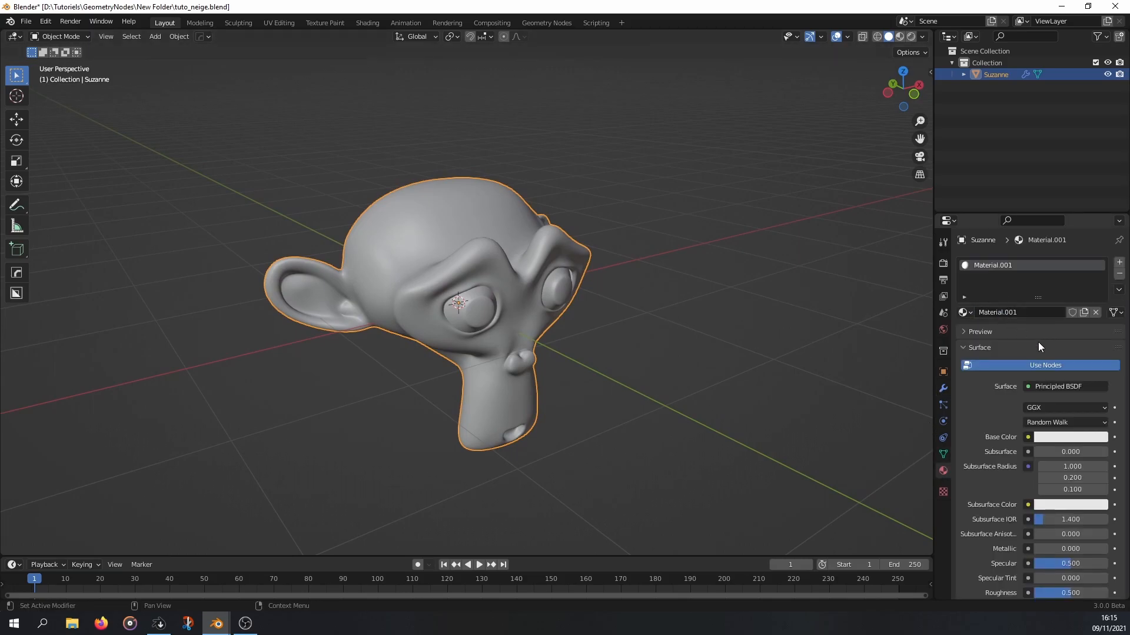
pyautogui.click(900, 36)
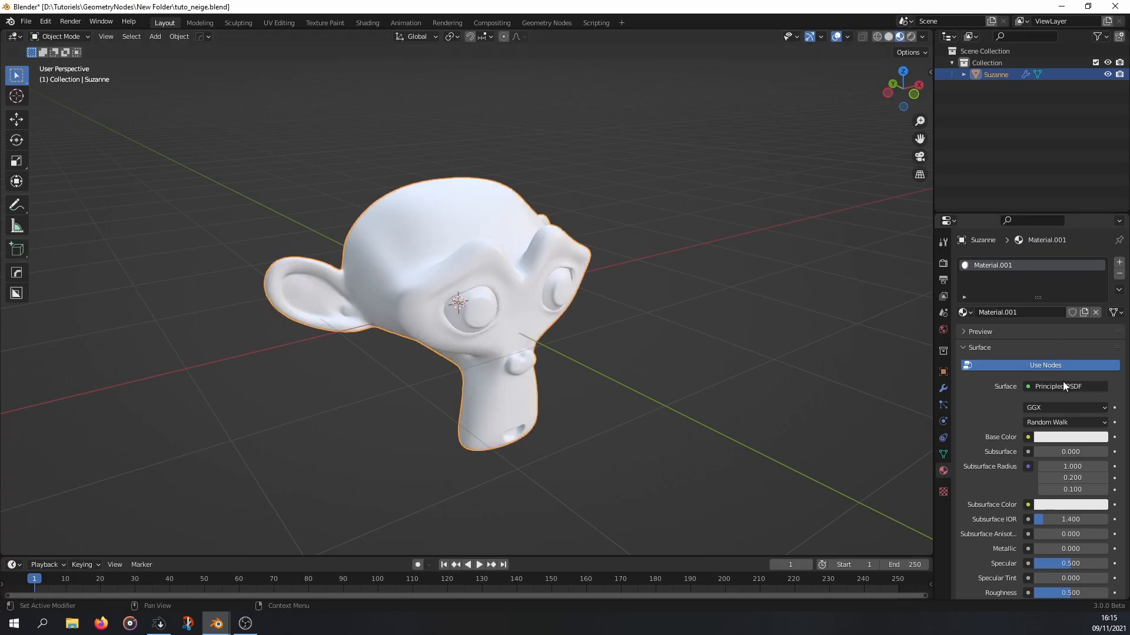
pyautogui.click(1073, 437)
pyautogui.click(1071, 440)
pyautogui.click(1071, 440)
pyautogui.moveTo(1062, 329); pyautogui.dragTo(1040, 355)
pyautogui.click(1047, 434)
pyautogui.moveTo(840, 274); pyautogui.dragTo(845, 255, button='middle')
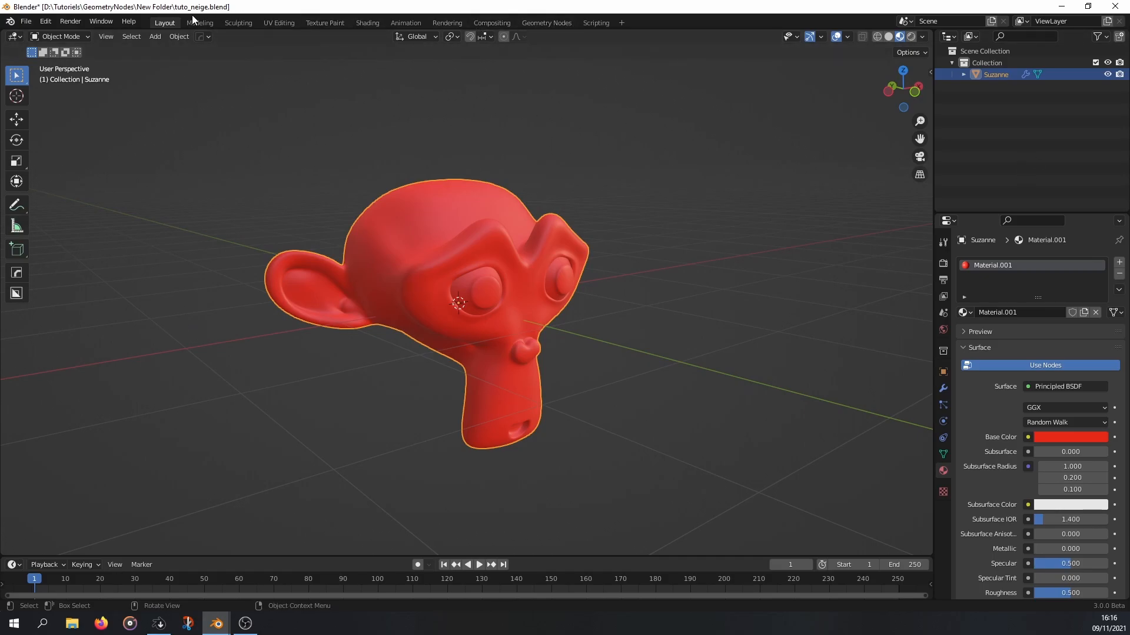
# - Switch to the Geometry Nodes workspace and create a new geometry node tree on the monkey head
pyautogui.click(542, 22)
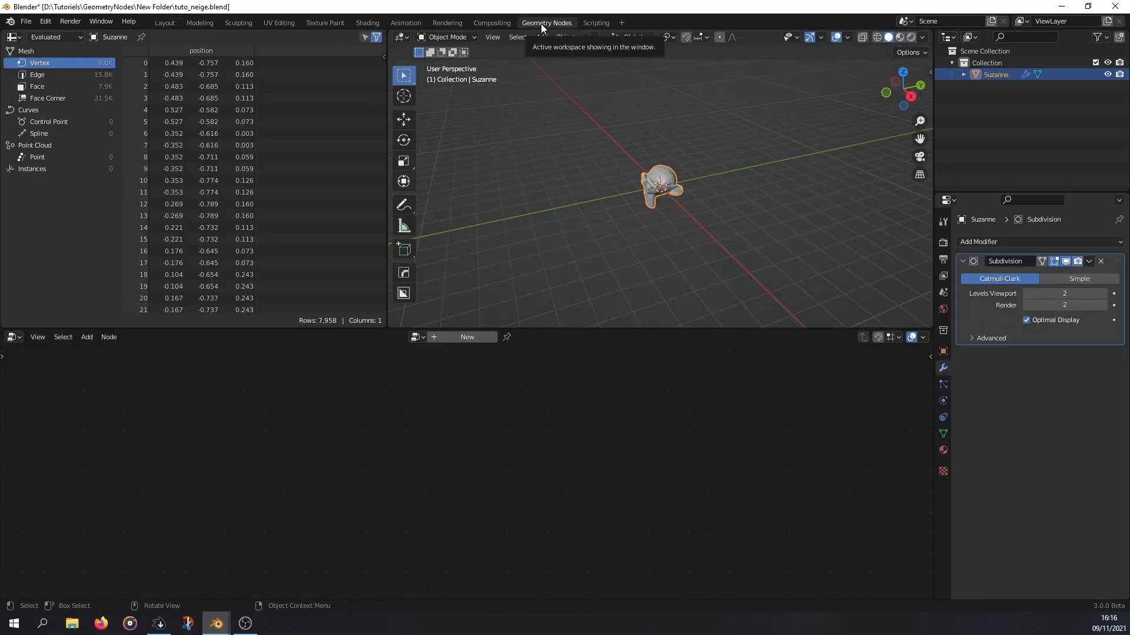
pyautogui.click(465, 337)
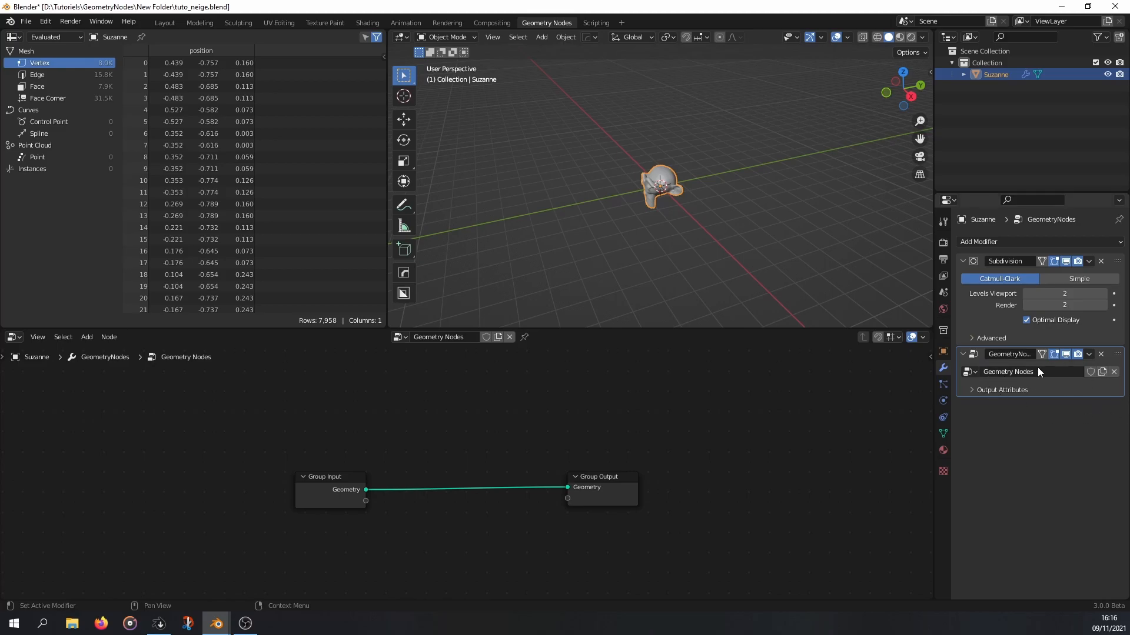
pyautogui.scroll(3, 352, 532)
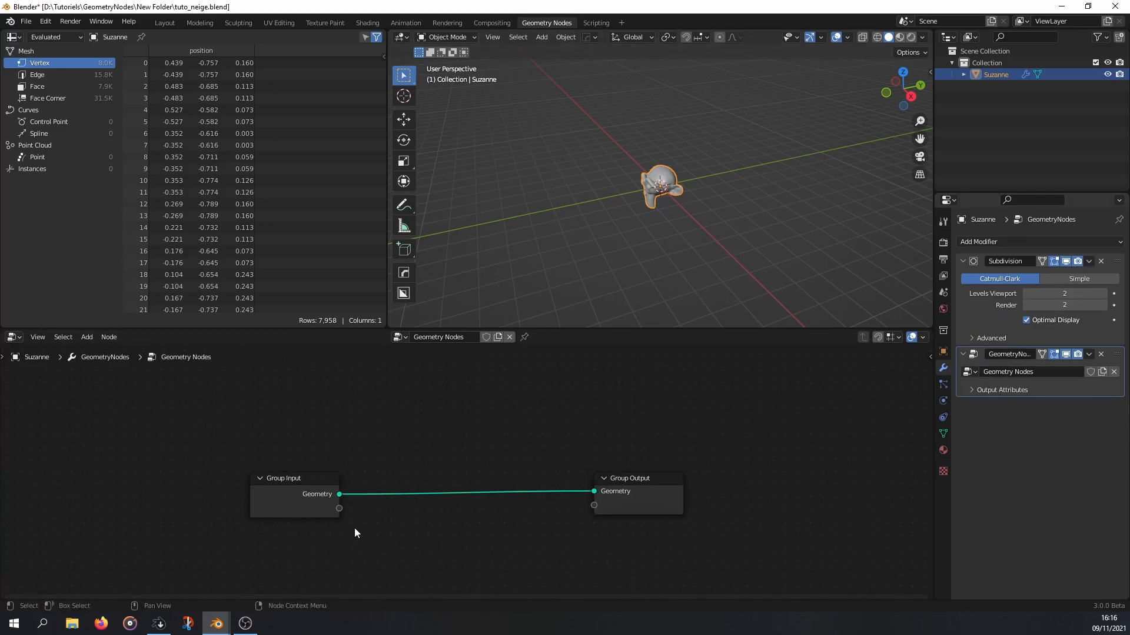
pyautogui.moveTo(611, 304); pyautogui.dragTo(725, 203, button='middle')
pyautogui.scroll(7, 725, 202)
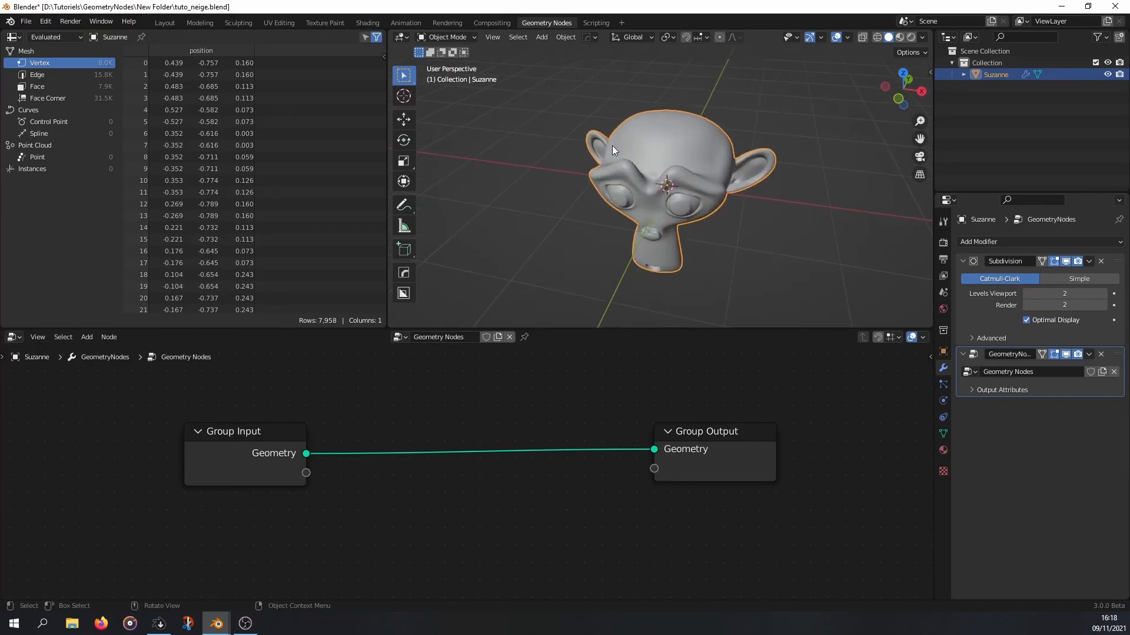
pyautogui.moveTo(658, 183); pyautogui.dragTo(719, 169, button='middle')
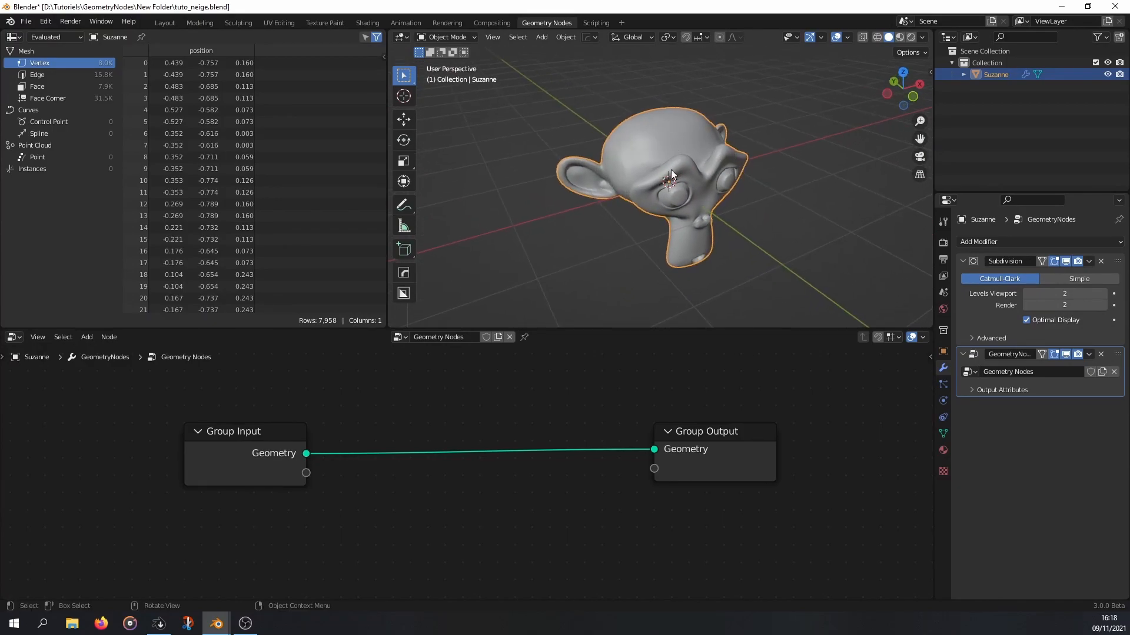
# - Insert a Distribute Points on Faces node between Group Input and Group Output, and move Group Output farther away
pyautogui.hotkey('shift', 'a')
pyautogui.moveTo(373, 475)
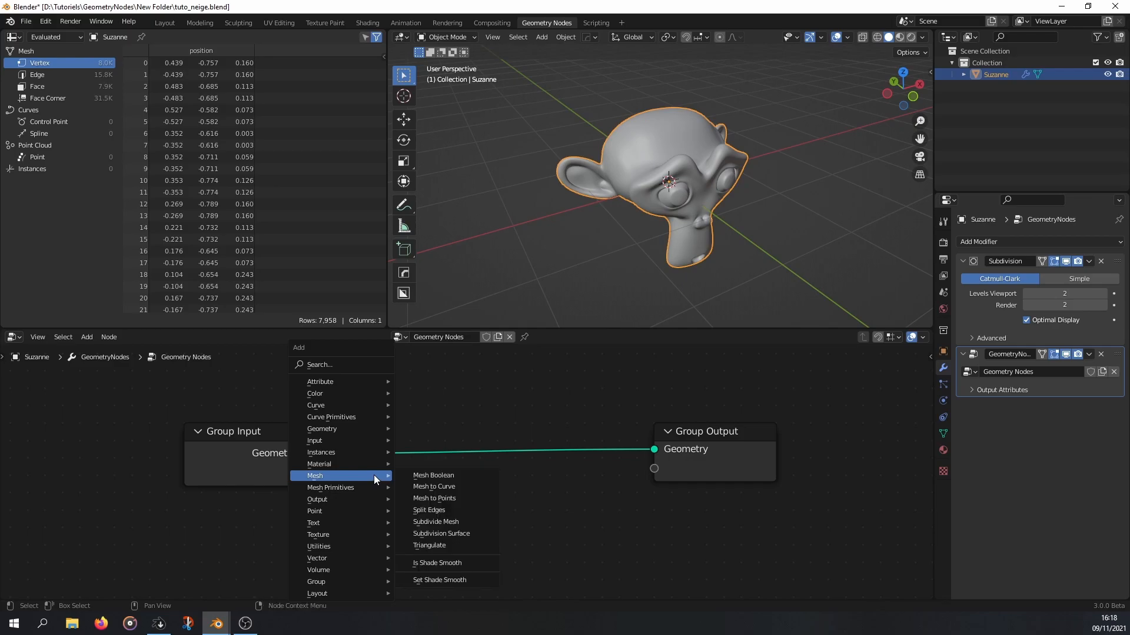
pyautogui.moveTo(350, 457)
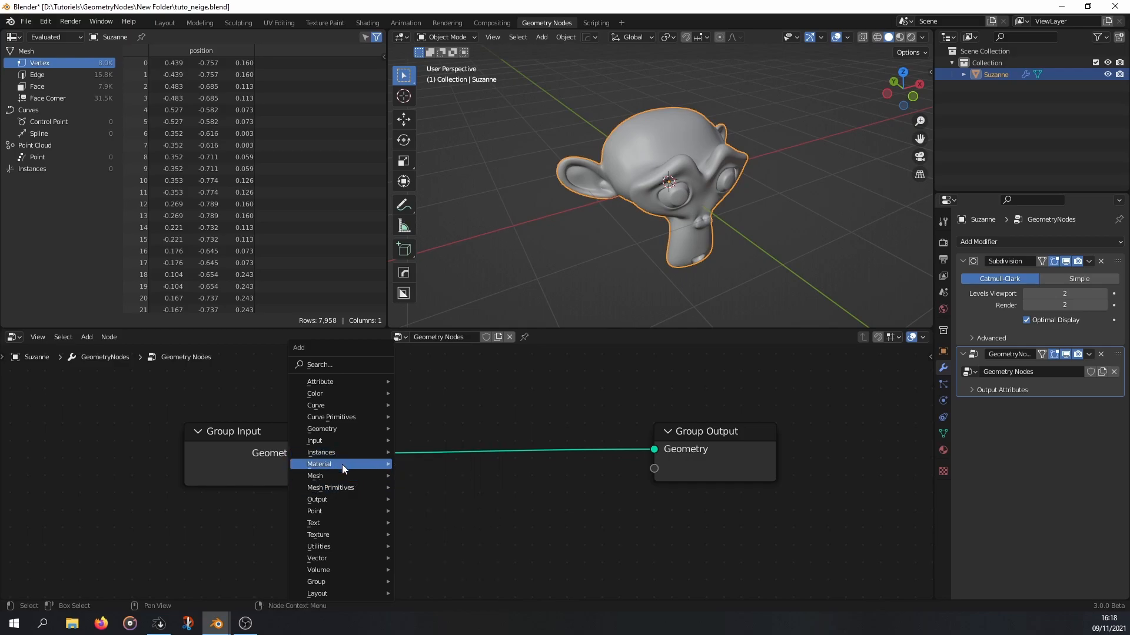
pyautogui.moveTo(327, 510)
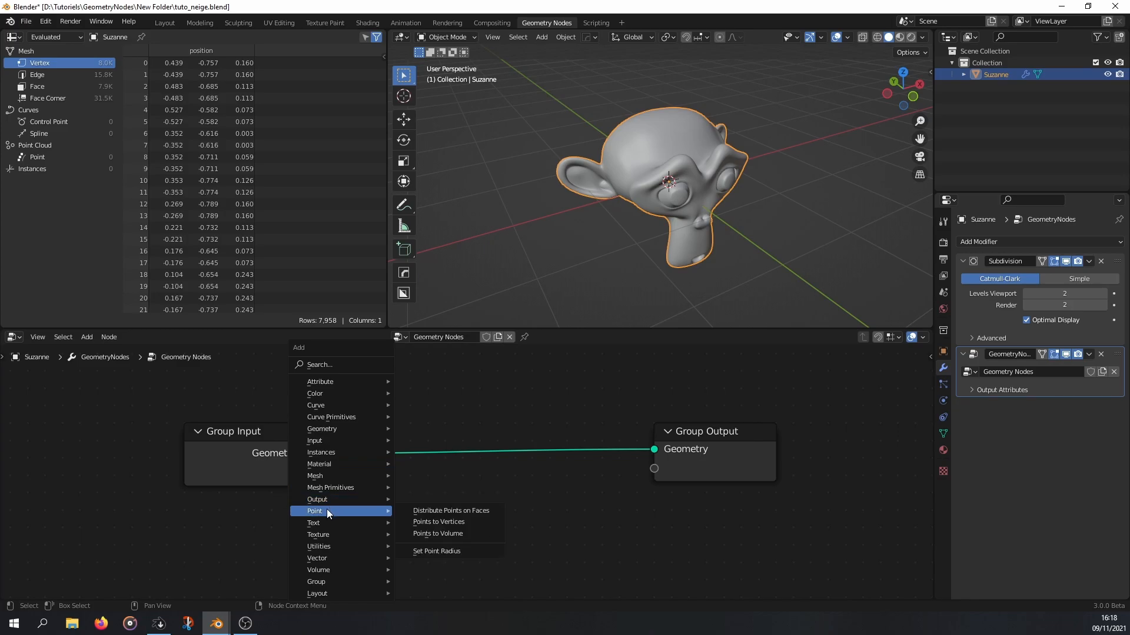
pyautogui.click(442, 510)
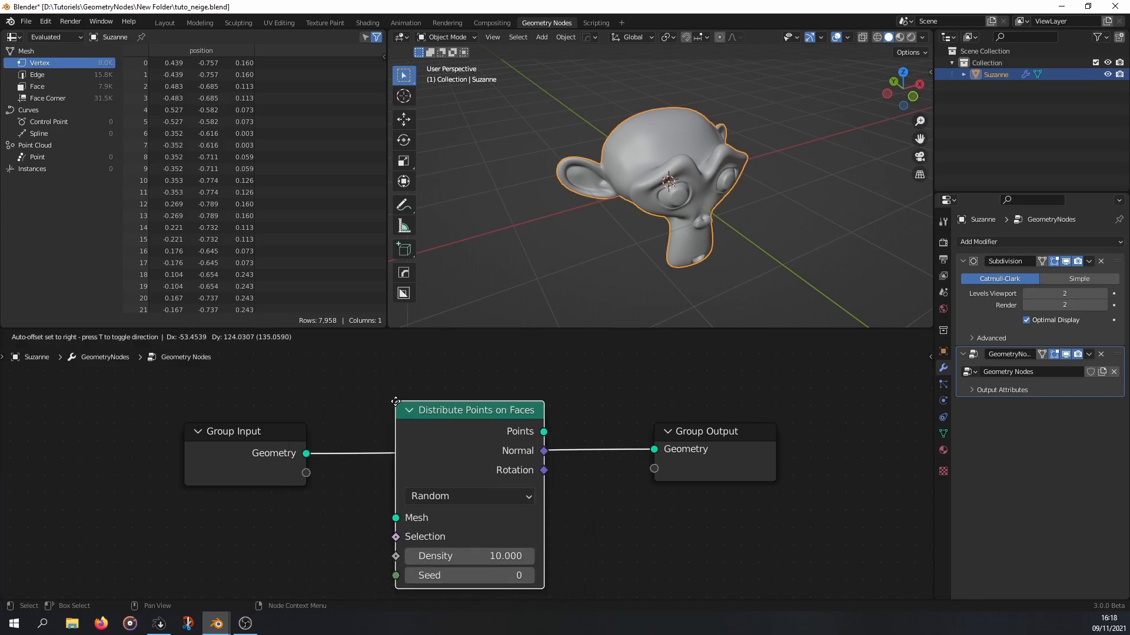
pyautogui.click(395, 402)
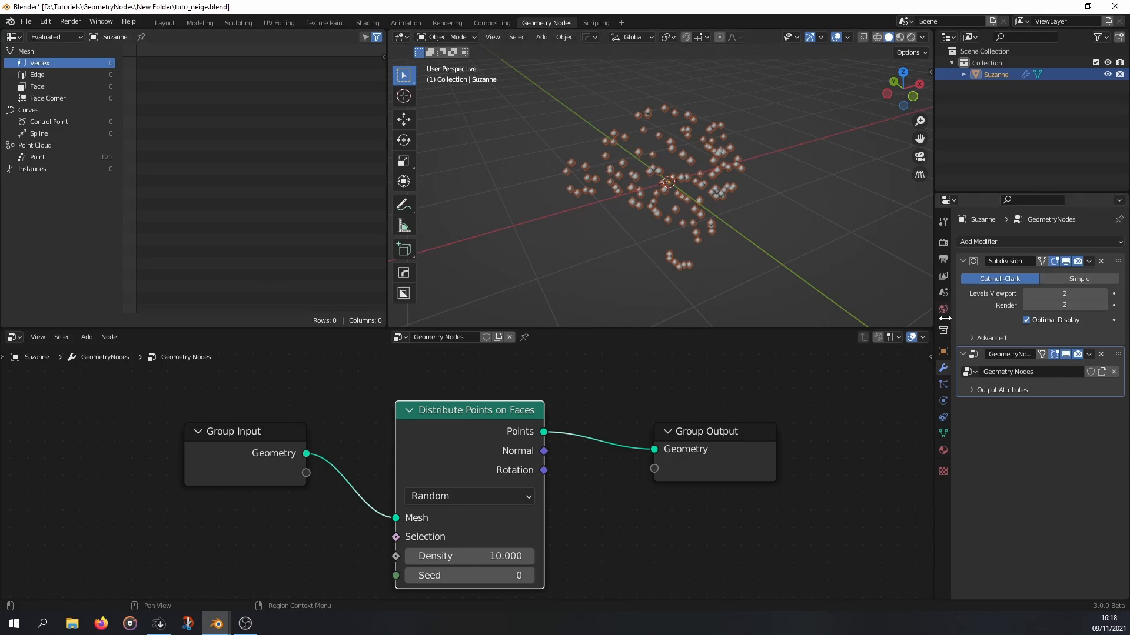
pyautogui.moveTo(757, 461); pyautogui.dragTo(810, 455)
pyautogui.moveTo(688, 149); pyautogui.dragTo(595, 108, button='middle')
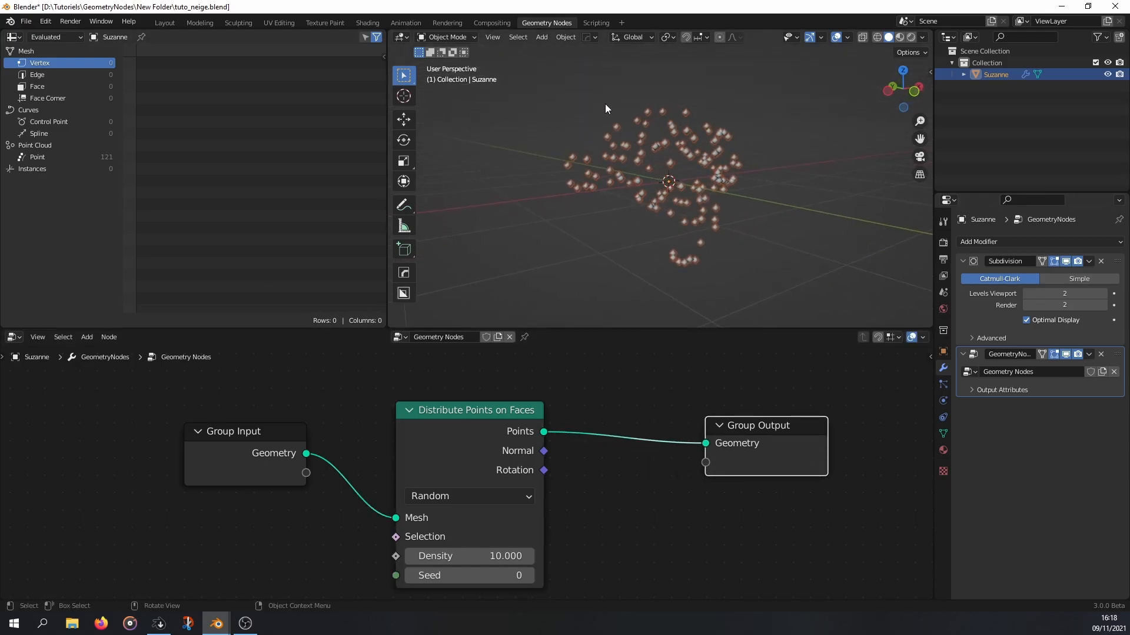
pyautogui.moveTo(616, 146); pyautogui.dragTo(687, 213, button='middle')
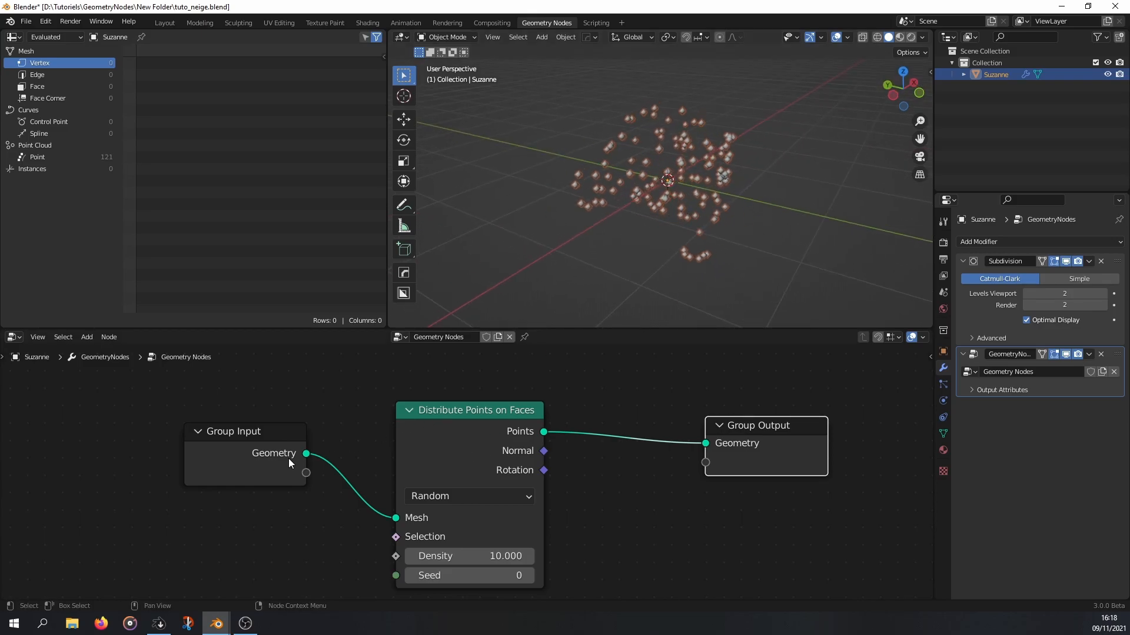
# - Space out the existing nodes and insert a Join Geometry node between Distribute Points on Faces and Group Output
pyautogui.scroll(-4, 289, 458)
pyautogui.scroll(3, 351, 448)
pyautogui.moveTo(285, 447); pyautogui.dragTo(205, 445)
pyautogui.moveTo(463, 442); pyautogui.dragTo(393, 470)
pyautogui.scroll(-2, 498, 408)
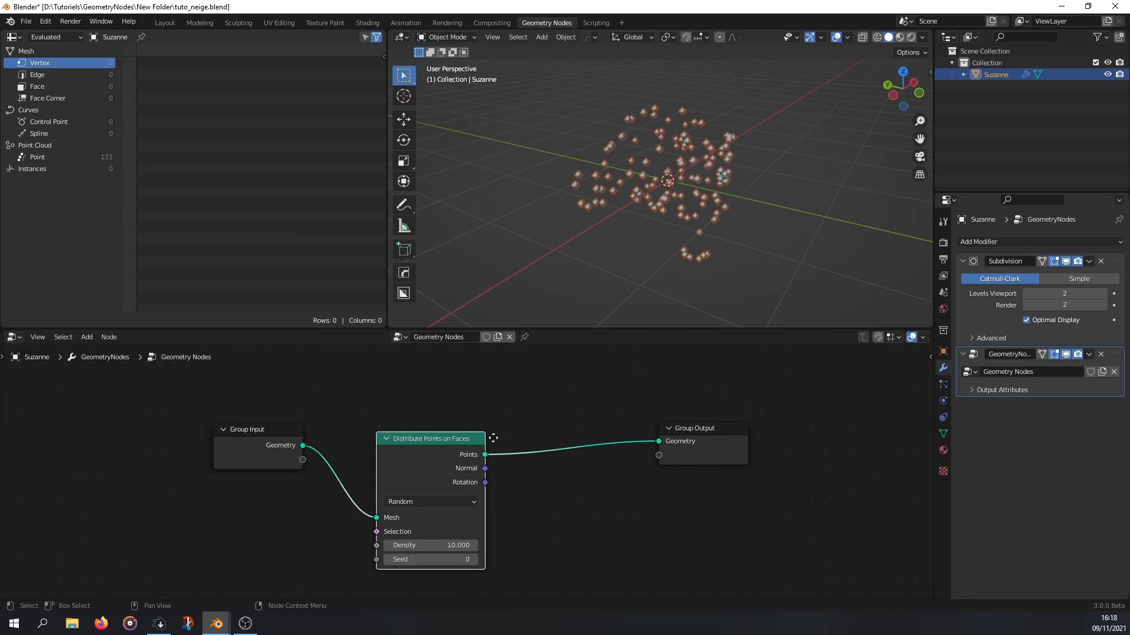
pyautogui.hotkey('shift', 'a')
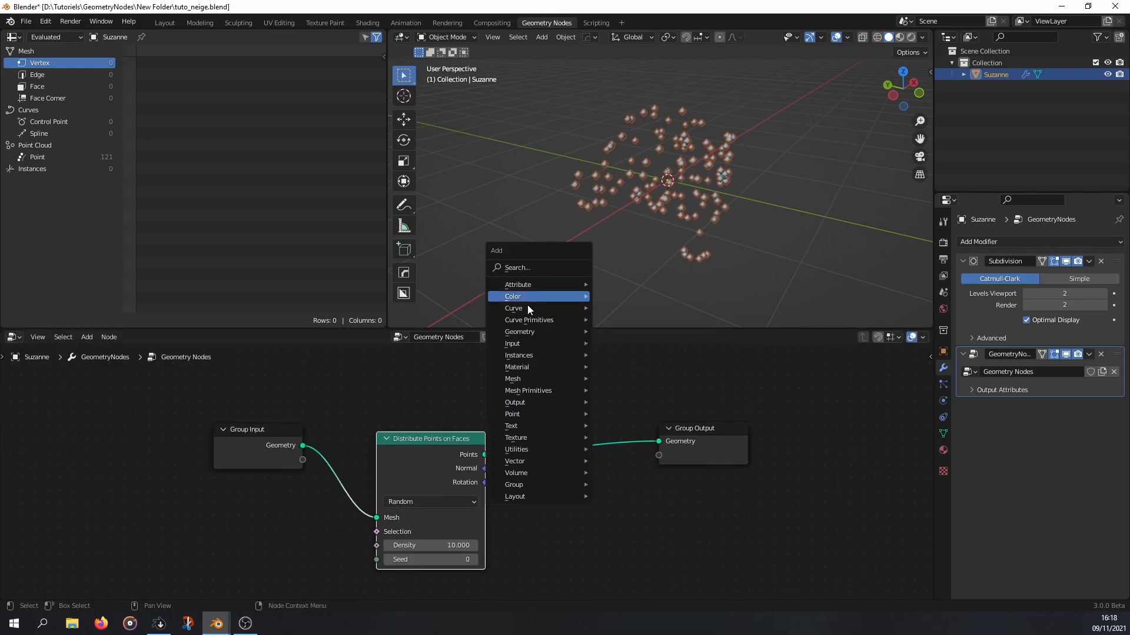
pyautogui.moveTo(522, 341)
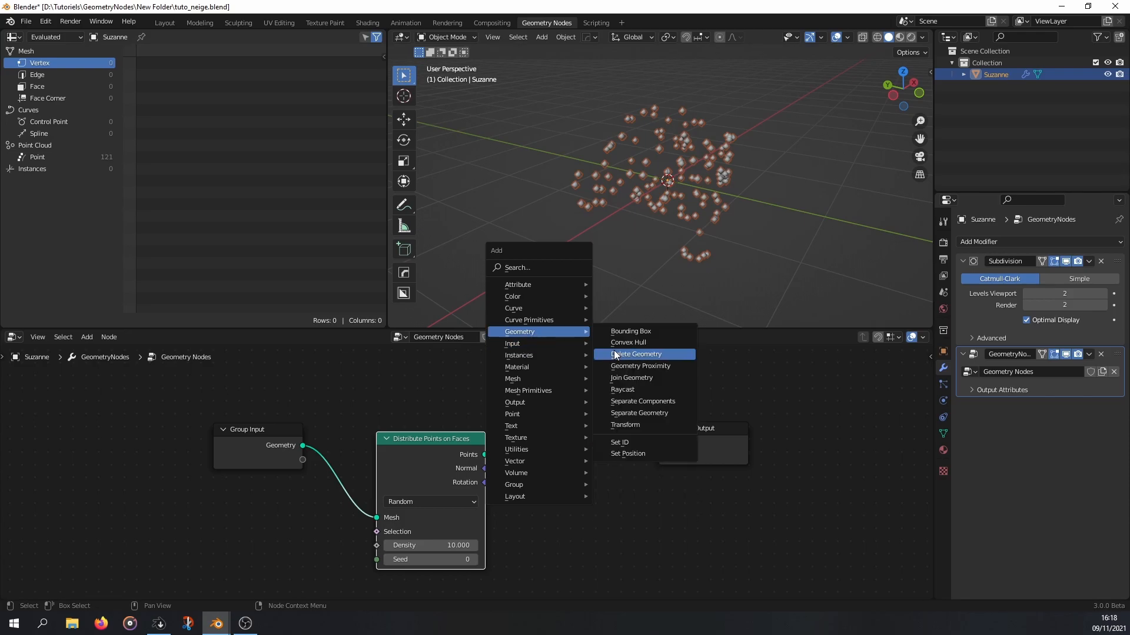
pyautogui.click(624, 389)
pyautogui.click(555, 408)
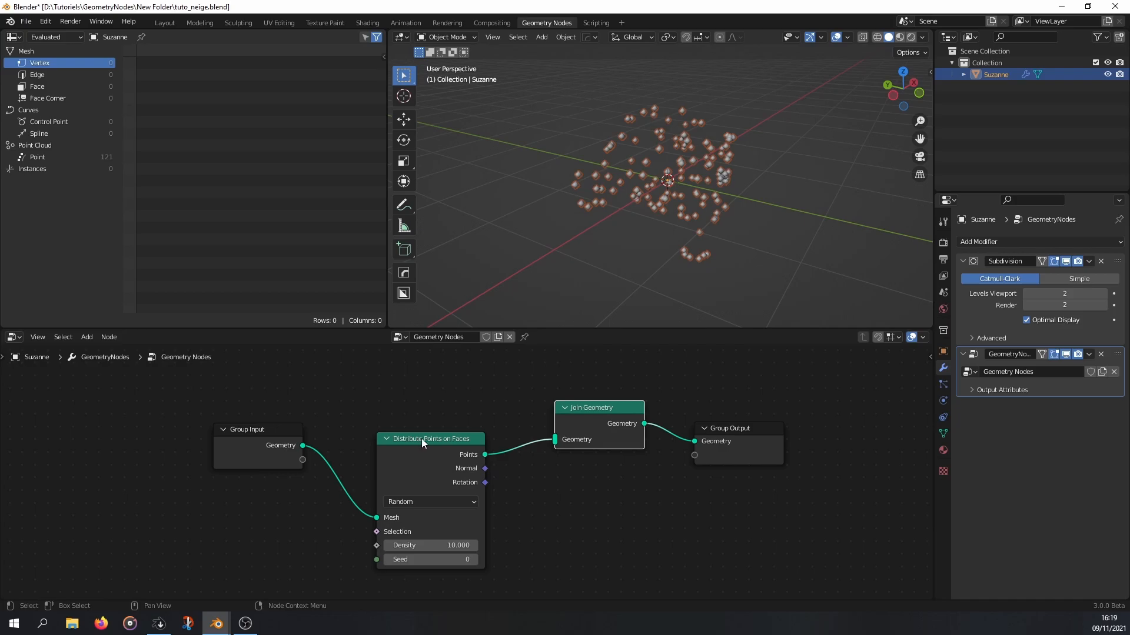
# - Link the Group Input geometry to the Join Geometry node and move Group Input above the point distribution node
pyautogui.moveTo(304, 446); pyautogui.dragTo(563, 436)
pyautogui.moveTo(659, 218); pyautogui.dragTo(675, 212, button='middle')
pyautogui.moveTo(267, 457); pyautogui.dragTo(276, 416)
pyautogui.moveTo(389, 475); pyautogui.dragTo(366, 471, button='middle')
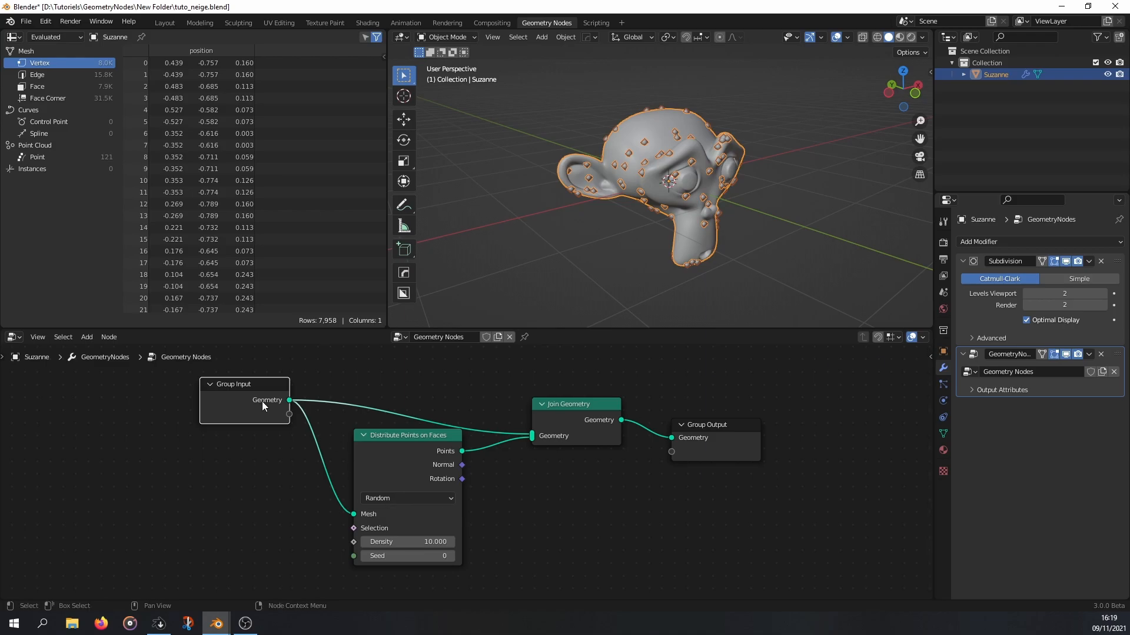
# - Dissolve the Join Geometry node, recreate it by merging Group Input and Distribute Points on Faces with Node Wrangler, and expand it
pyautogui.click(591, 406)
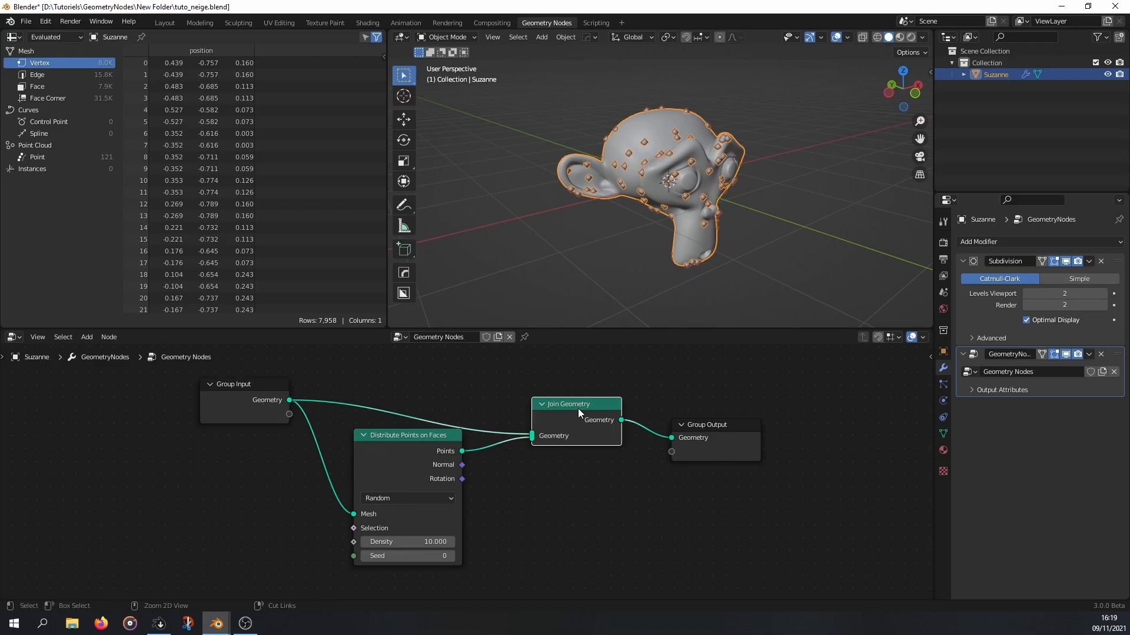
pyautogui.hotkey('ctrl', 'x')
pyautogui.click(238, 404)
pyautogui.keyDown('shift'); pyautogui.click(396, 440); pyautogui.keyUp('shift')
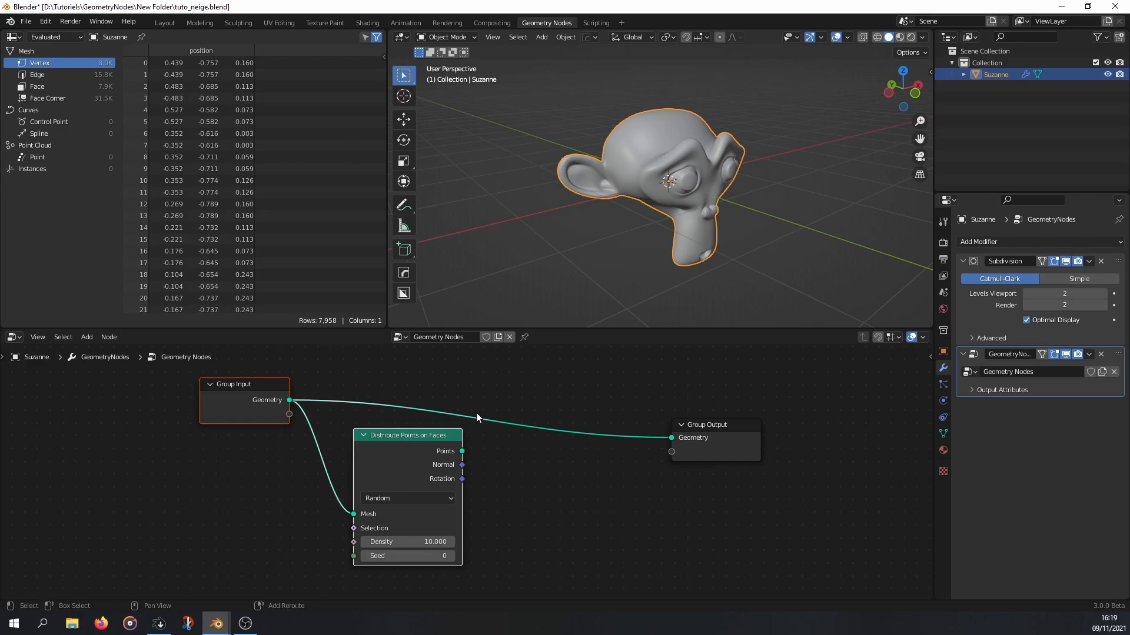
pyautogui.hotkey('shift', 'w')
pyautogui.moveTo(479, 409)
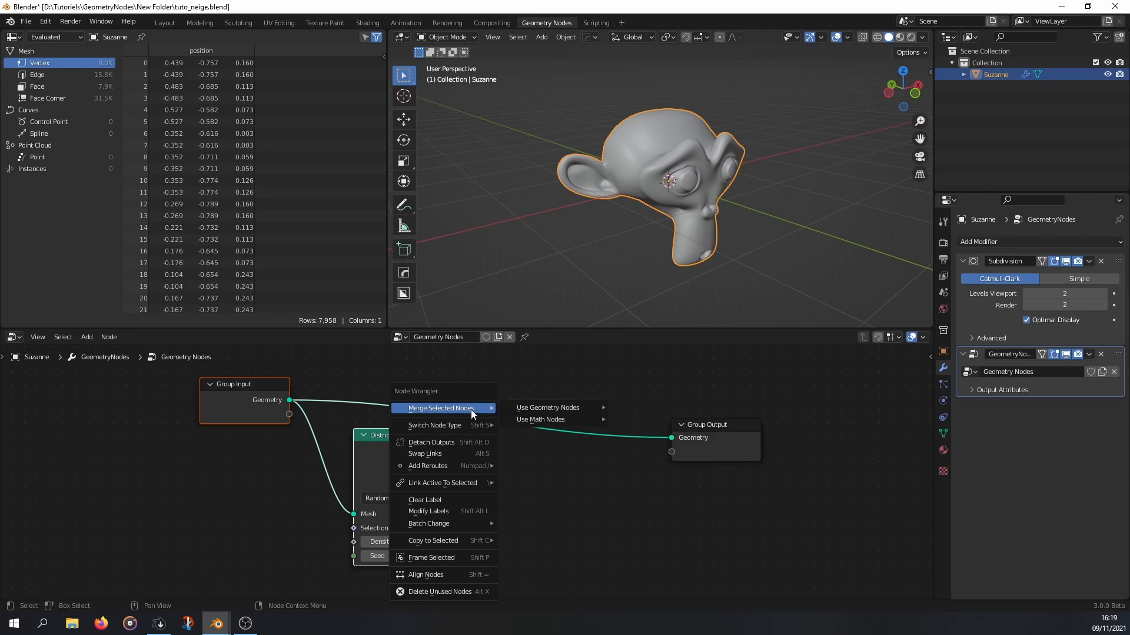
pyautogui.moveTo(548, 408)
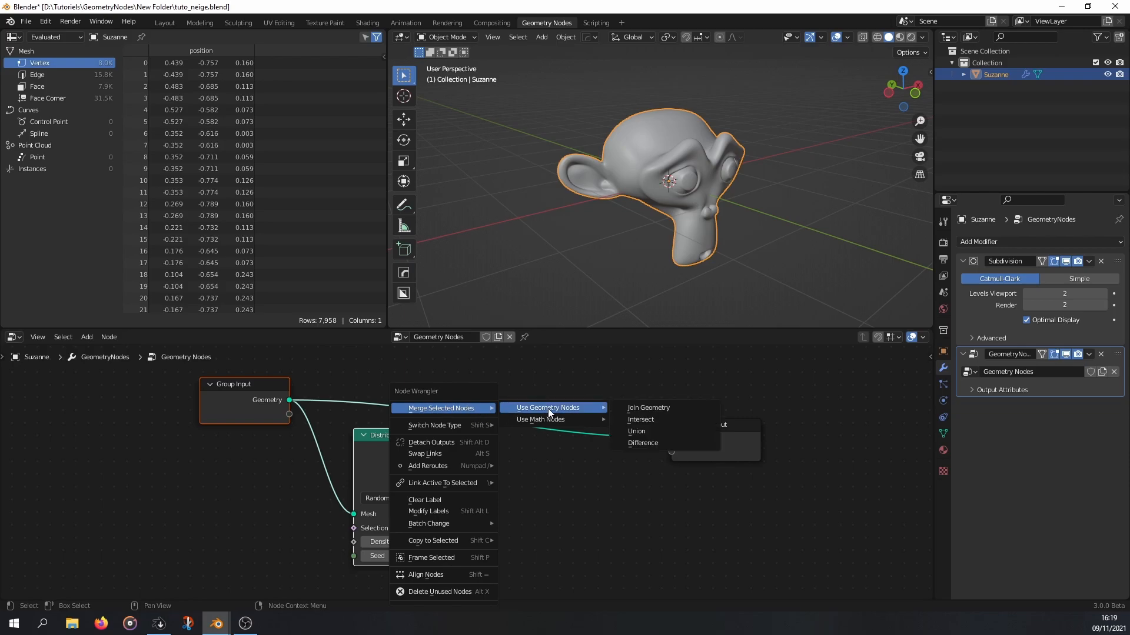
pyautogui.click(668, 409)
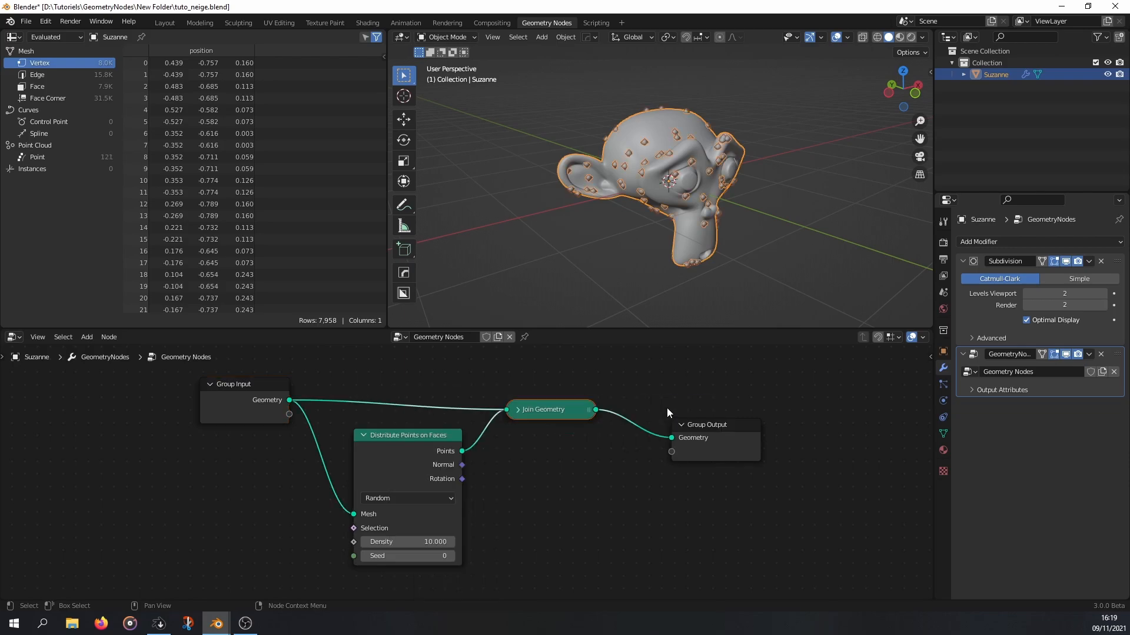
pyautogui.click(518, 409)
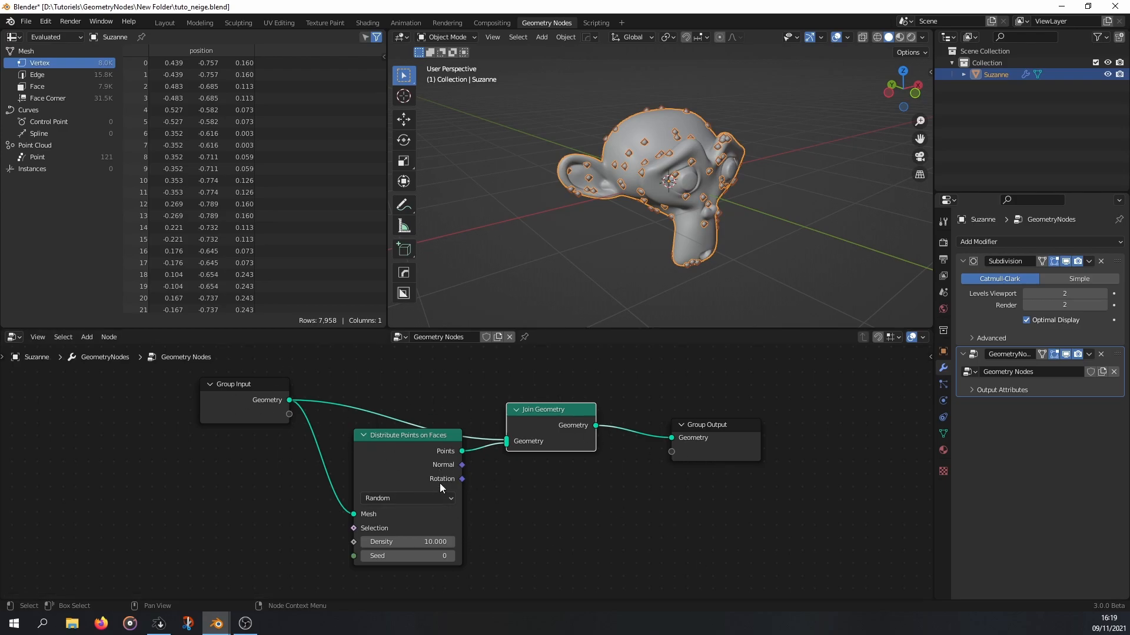
# - Enter Edit Mode on the monkey head and show its face normals as longer lines in the viewport overlays
pyautogui.scroll(3, 622, 143)
pyautogui.moveTo(623, 143); pyautogui.dragTo(623, 180, button='middle')
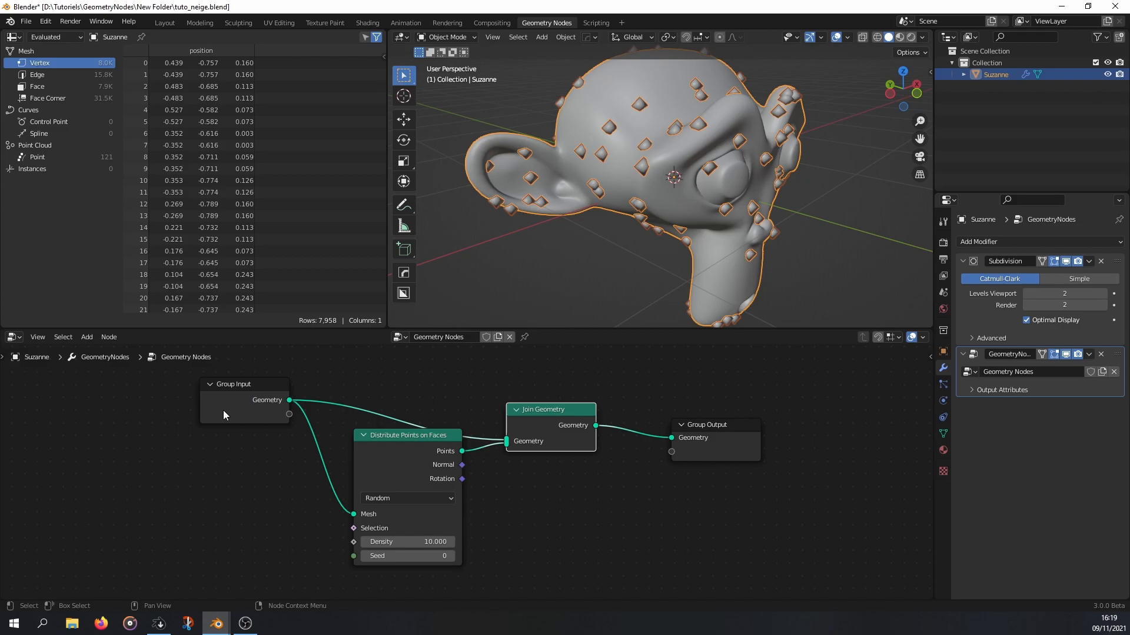
pyautogui.scroll(-2, 425, 436)
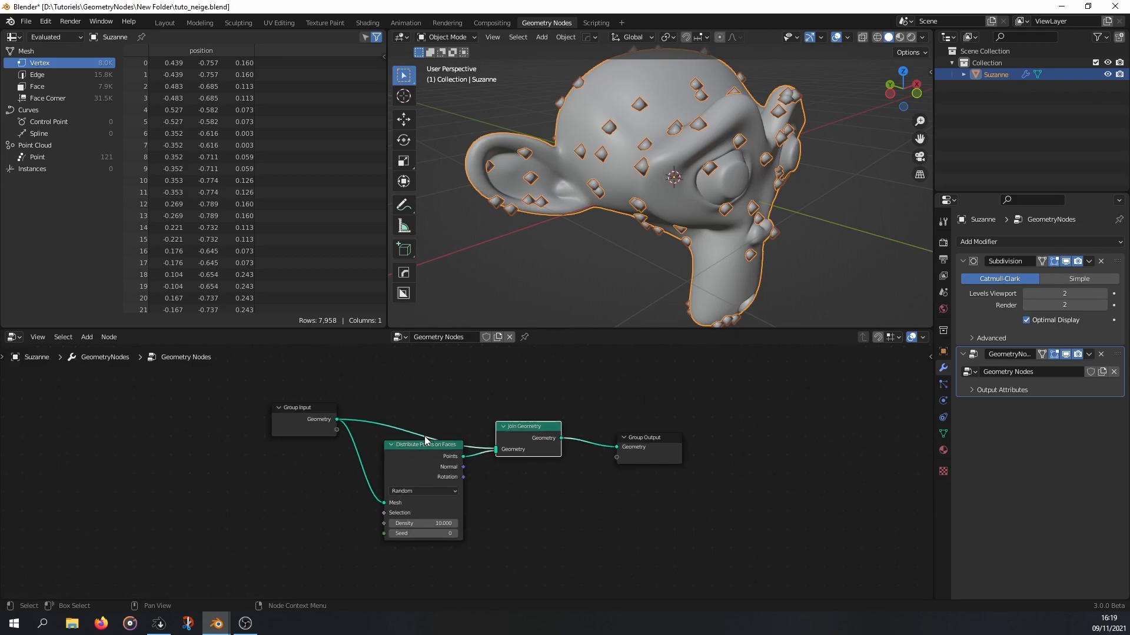
pyautogui.moveTo(580, 239); pyautogui.dragTo(672, 174, button='middle')
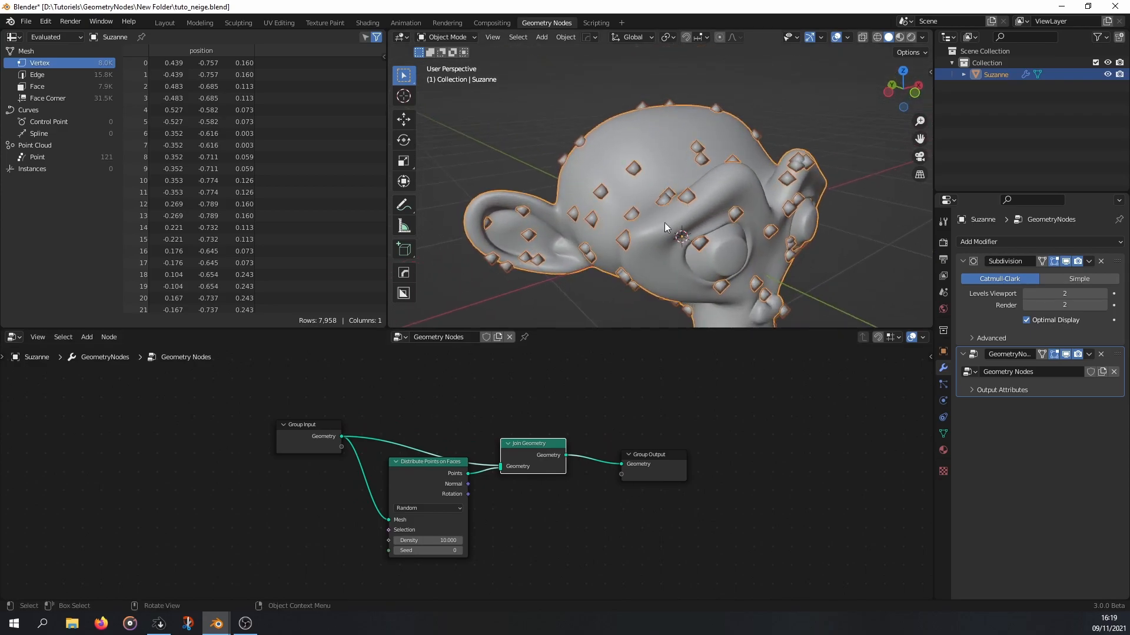
pyautogui.click(922, 37)
pyautogui.click(845, 37)
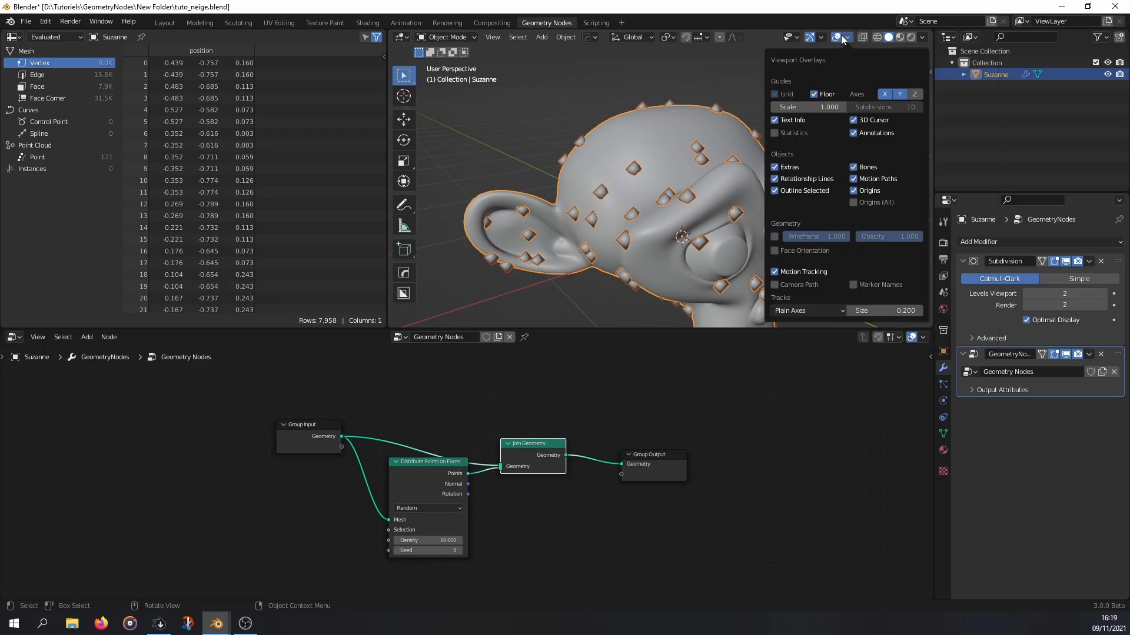
pyautogui.press('Tab')
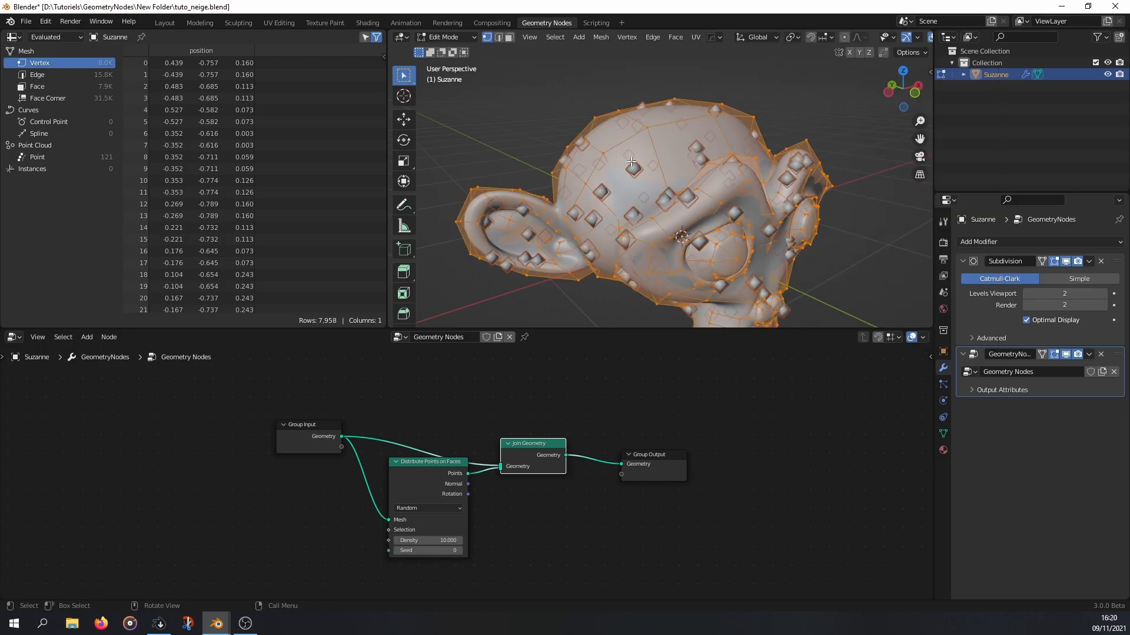
pyautogui.scroll(-3, 857, 39)
pyautogui.click(848, 37)
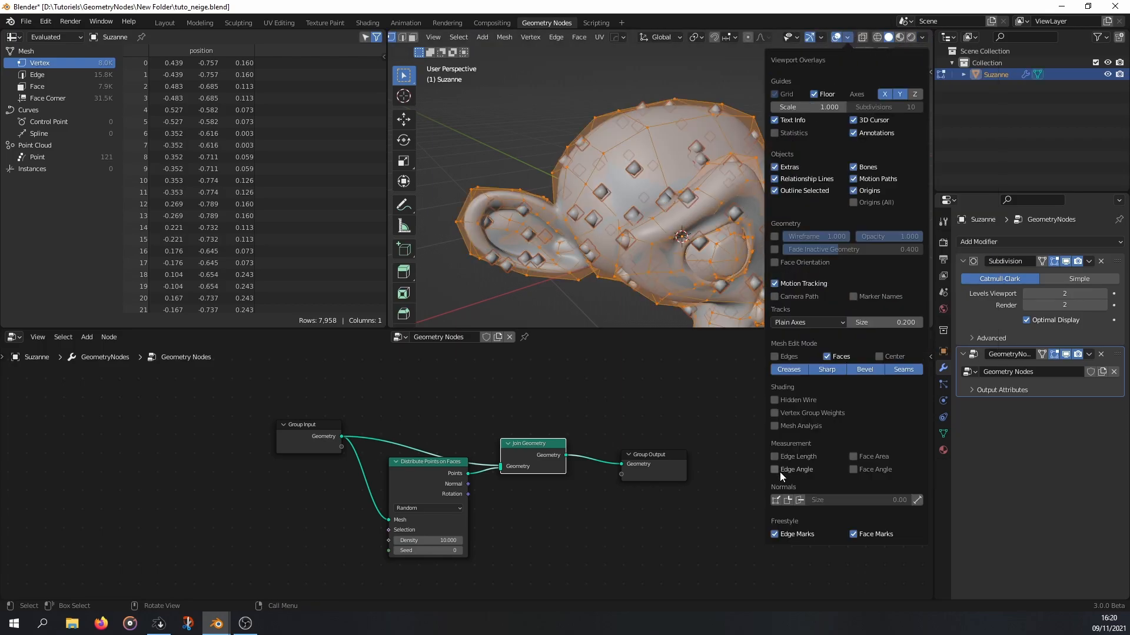
pyautogui.click(786, 500)
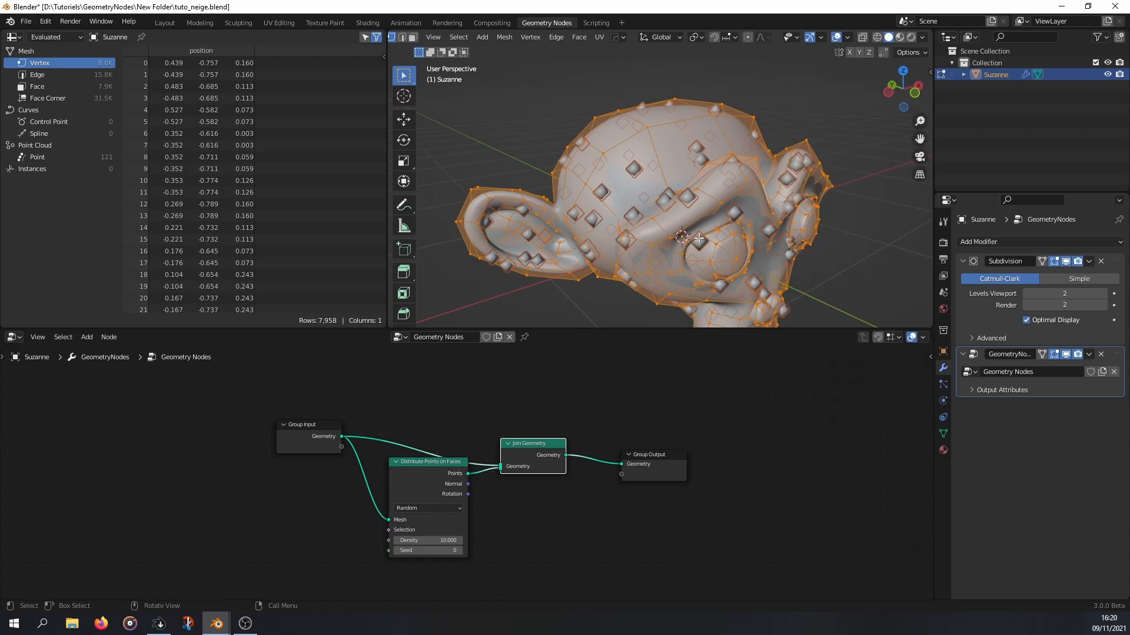
pyautogui.click(847, 37)
pyautogui.moveTo(813, 500); pyautogui.dragTo(847, 500)
pyautogui.click(791, 499)
# - Examine the direction of the face normals around the monkey head, and return to Object Mode
pyautogui.moveTo(665, 212); pyautogui.dragTo(561, 150, button='middle')
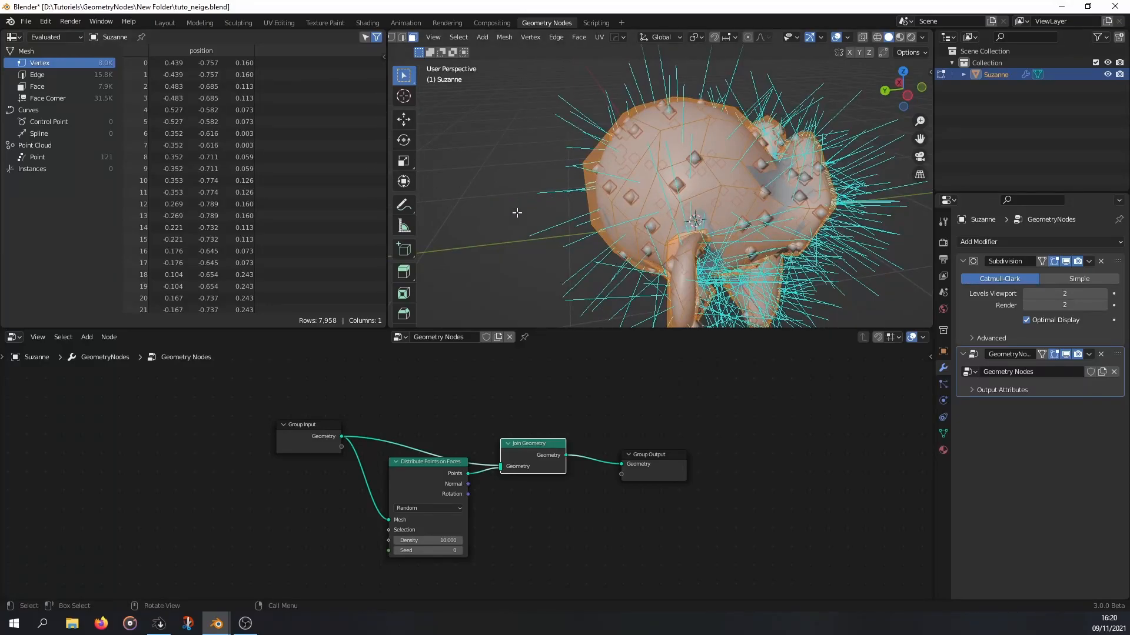
pyautogui.moveTo(663, 170); pyautogui.dragTo(630, 90, button='middle')
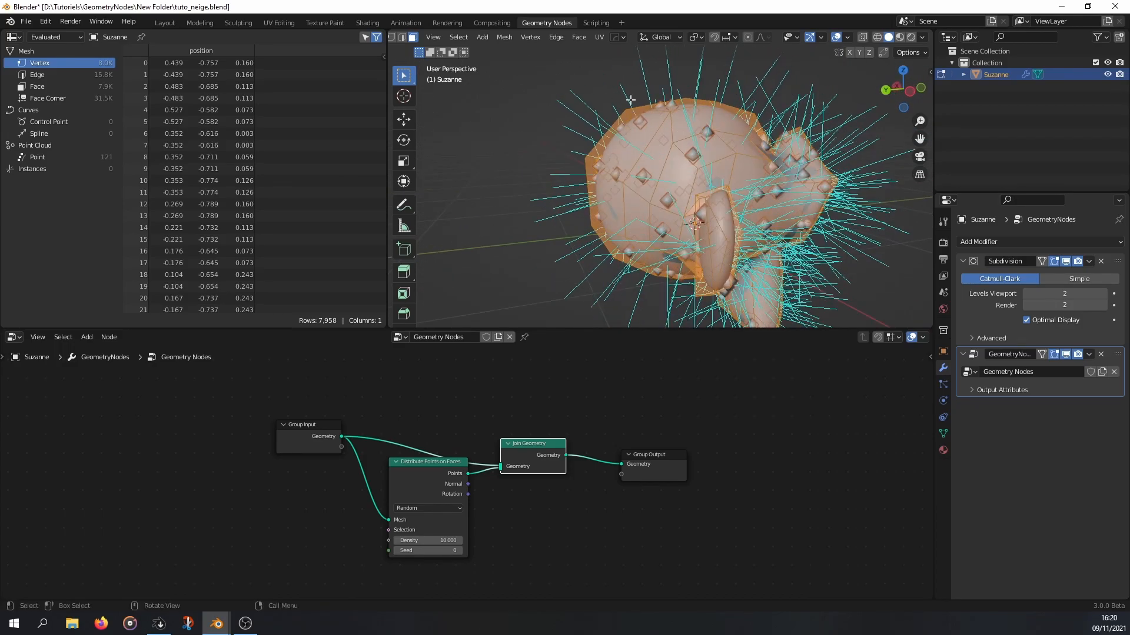
pyautogui.click(847, 37)
pyautogui.moveTo(647, 304); pyautogui.dragTo(598, 308, button='middle')
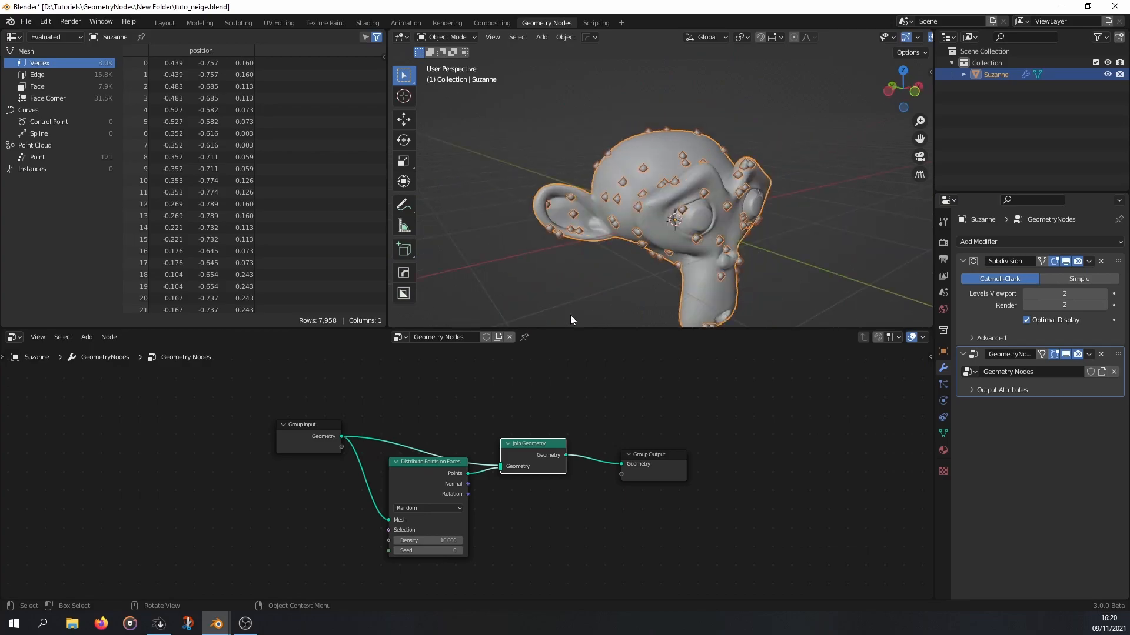
# - Add a Normal input node and place it above the Group Input node
pyautogui.hotkey('shift', 'a')
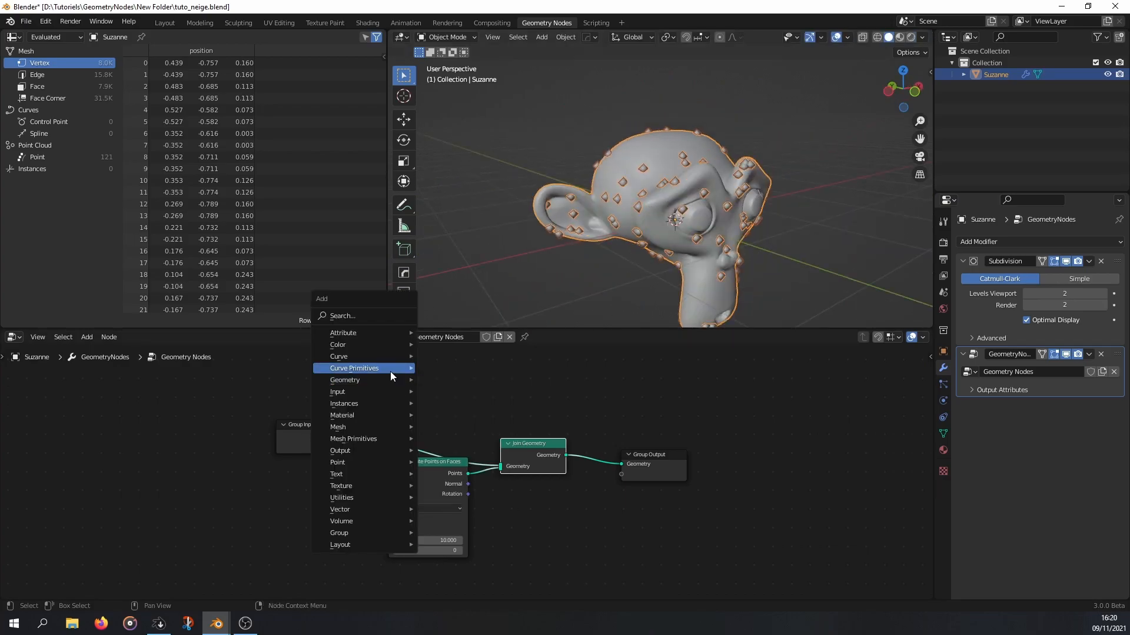
pyautogui.click(446, 401)
pyautogui.hotkey('shift', 'a')
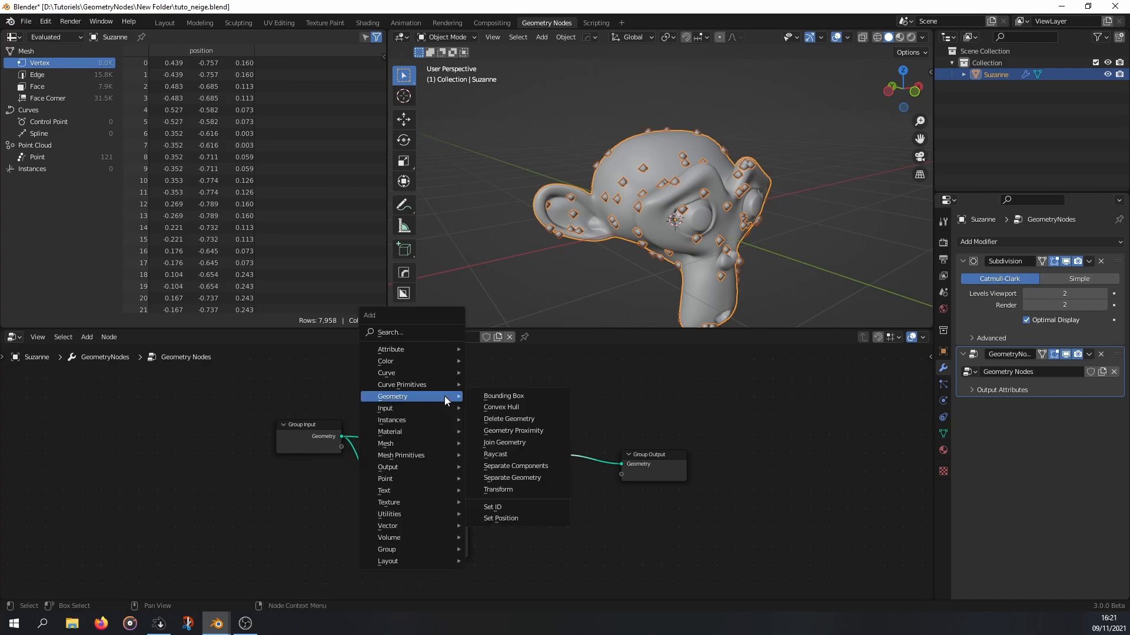
pyautogui.click(87, 337)
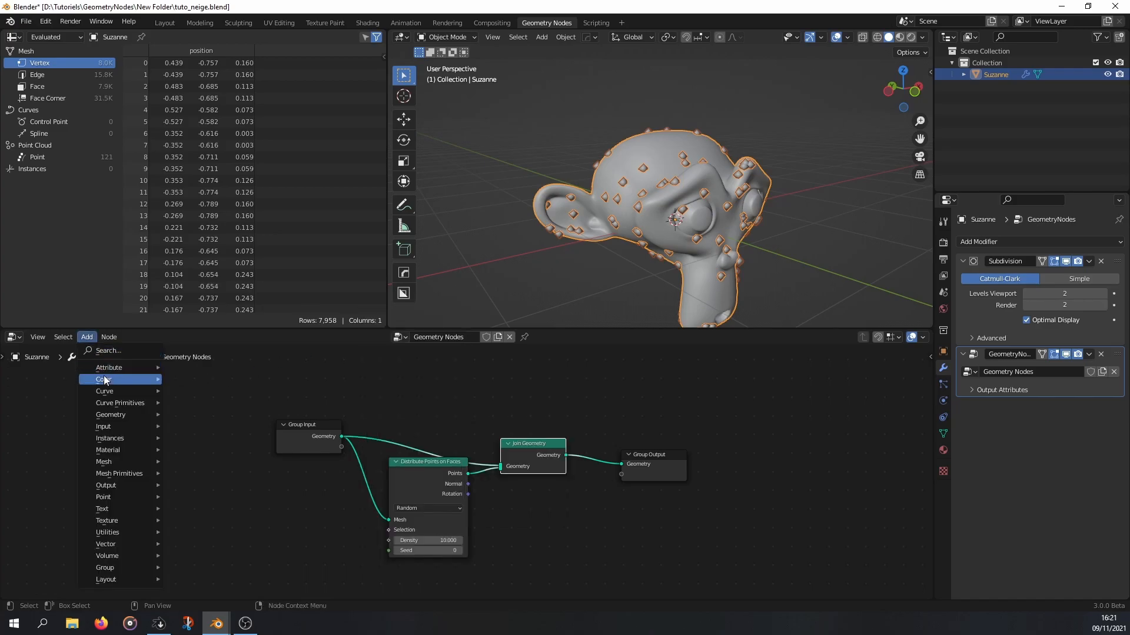
pyautogui.moveTo(106, 431)
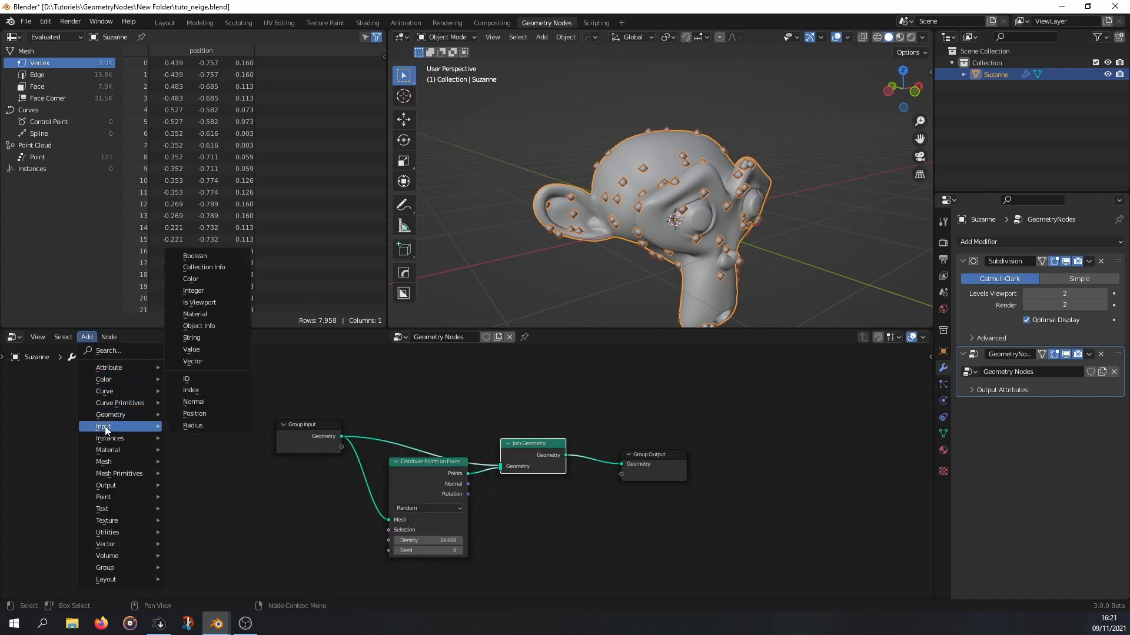
pyautogui.click(190, 405)
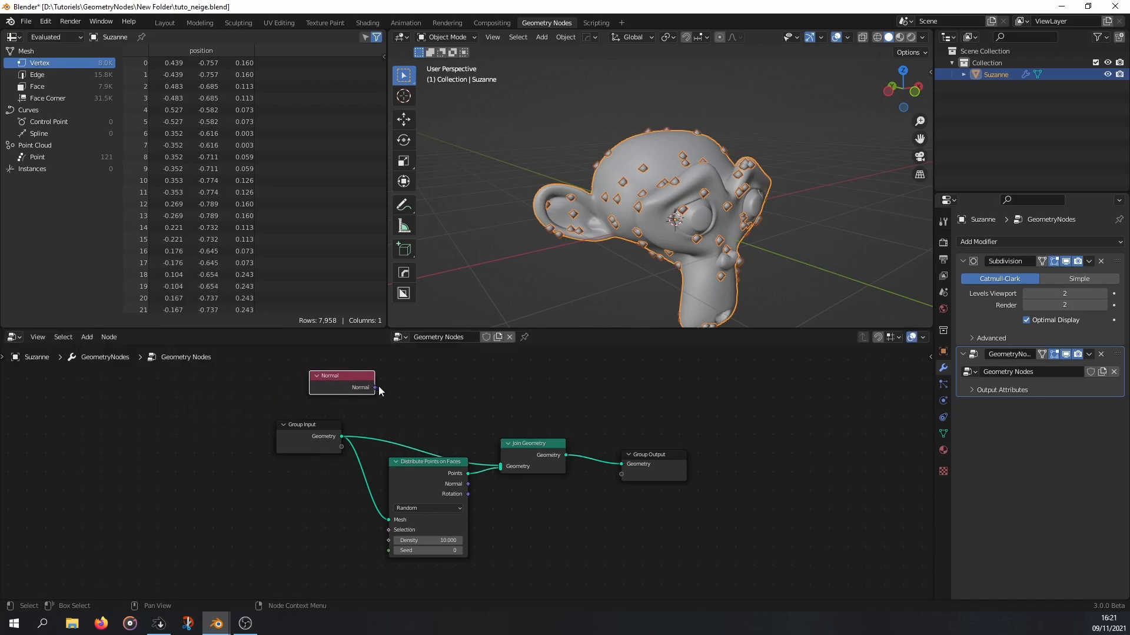
pyautogui.click(379, 386)
pyautogui.scroll(3, 373, 388)
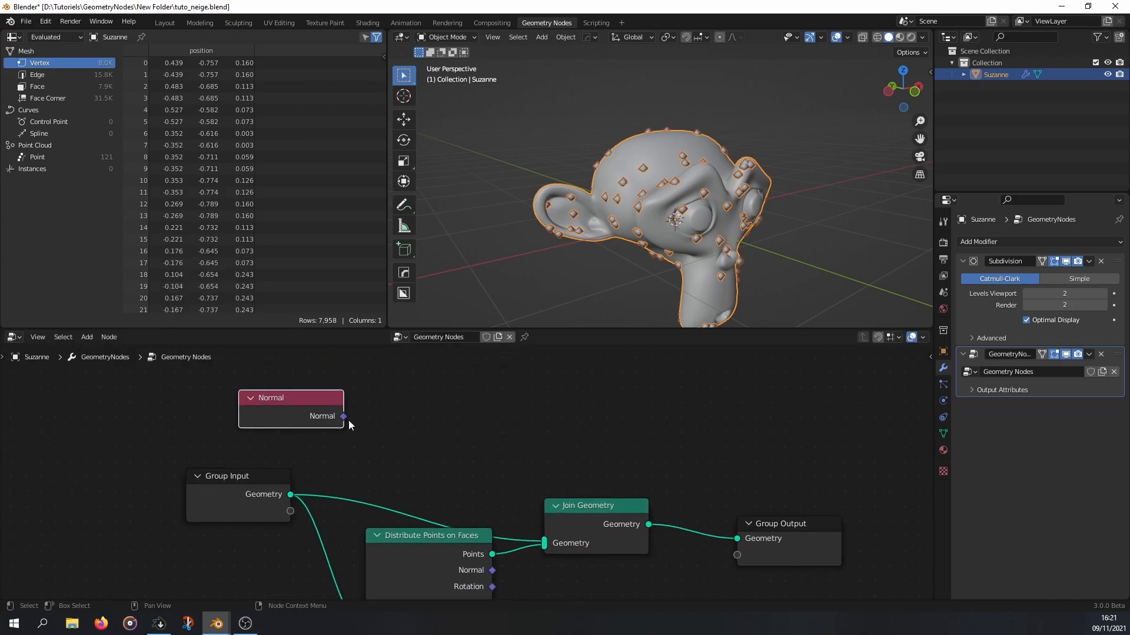
pyautogui.moveTo(302, 404); pyautogui.dragTo(273, 404)
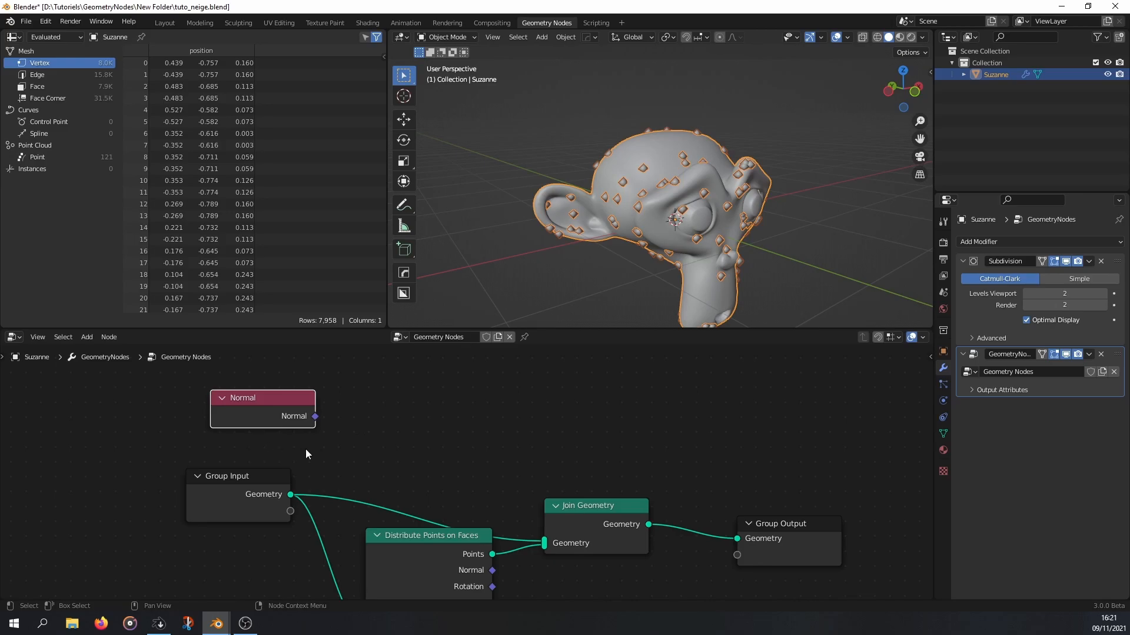
# - Add a Separate XYZ node beside the Normal node and link the Normal output to its Vector input
pyautogui.scroll(-4, 680, 160)
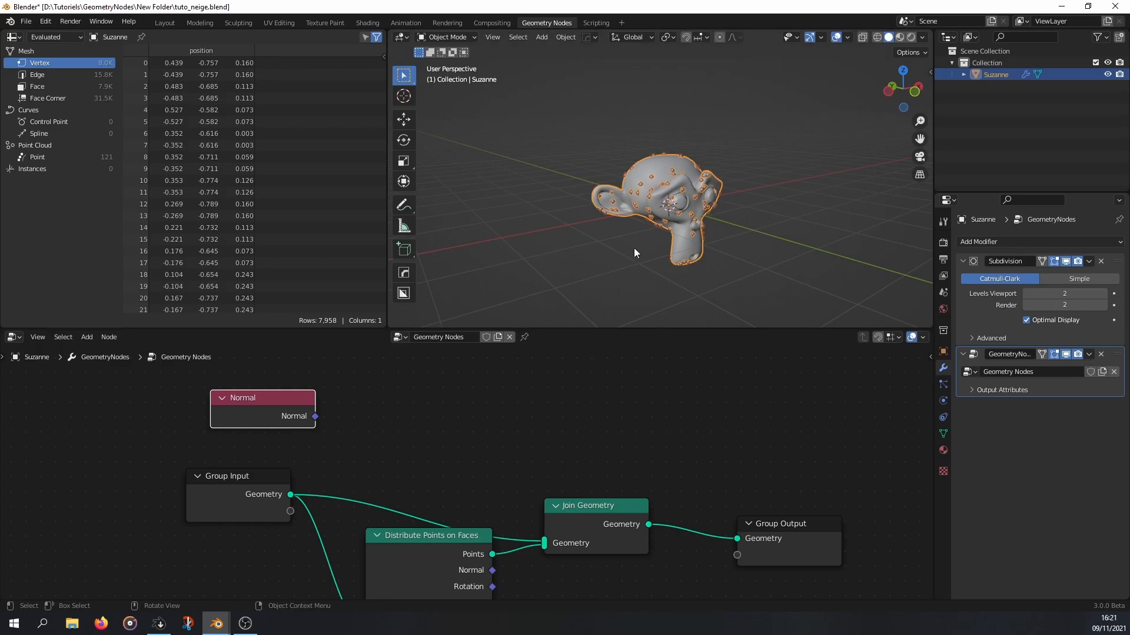
pyautogui.hotkey('shift', 'a')
pyautogui.moveTo(385, 418)
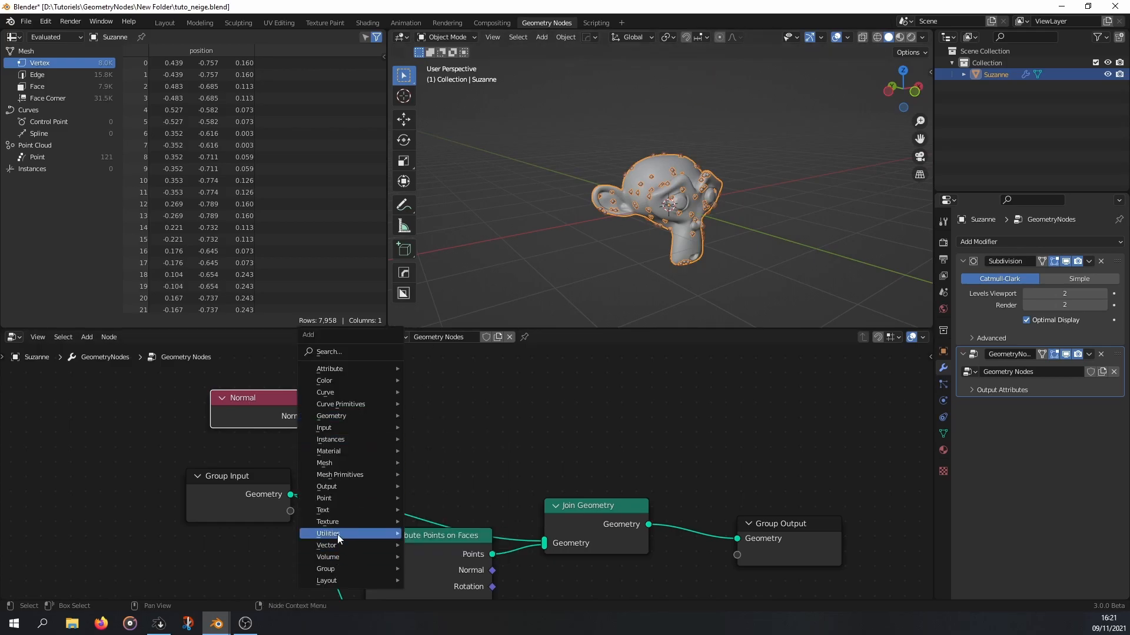
pyautogui.moveTo(337, 521)
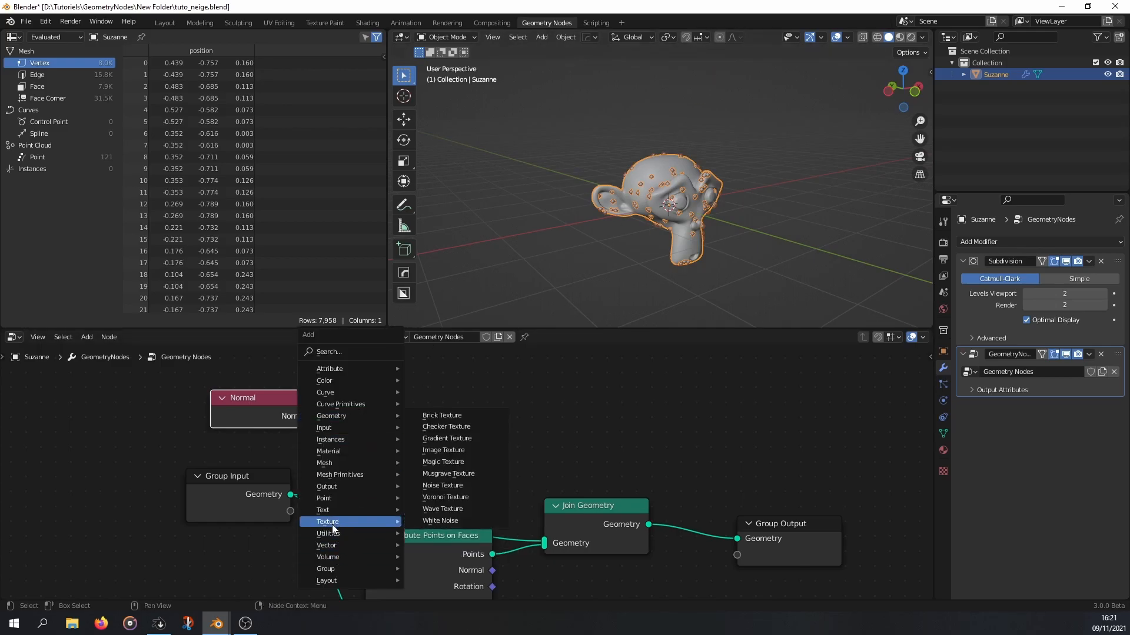
pyautogui.moveTo(327, 545)
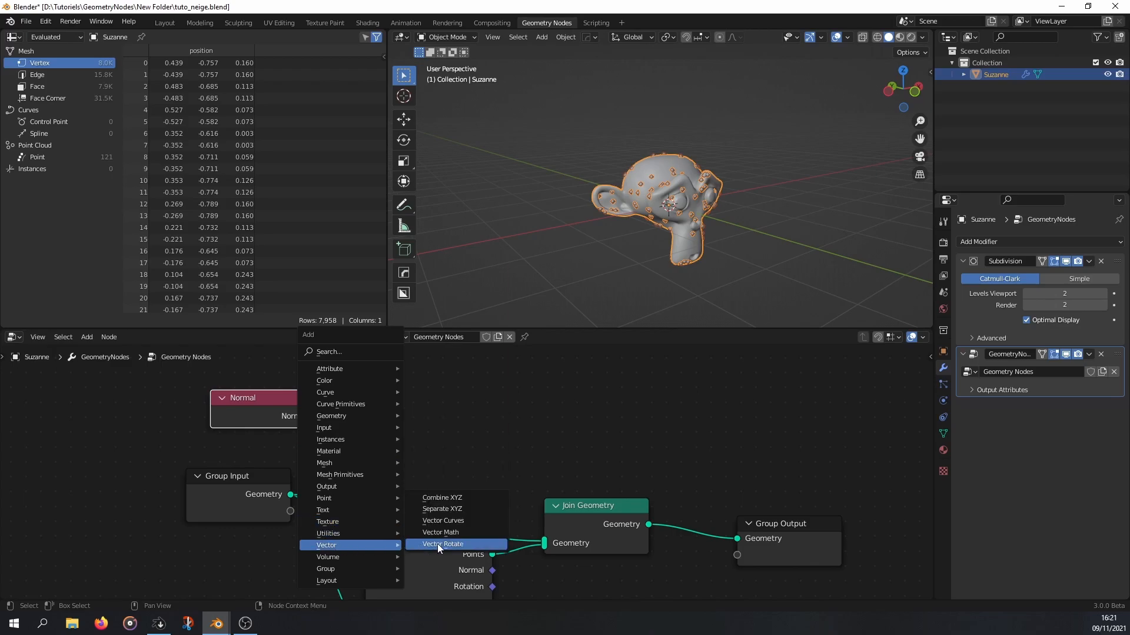
pyautogui.click(442, 508)
pyautogui.click(369, 430)
pyautogui.moveTo(315, 527); pyautogui.dragTo(371, 530)
# - Arrange the Normal and Separate XYZ nodes below Group Input, and move Join Geometry higher in the node tree
pyautogui.moveTo(438, 437); pyautogui.dragTo(408, 465)
pyautogui.moveTo(335, 497); pyautogui.dragTo(337, 410, button='middle')
pyautogui.scroll(-3, 305, 456)
pyautogui.moveTo(442, 443); pyautogui.dragTo(455, 407, button='middle')
pyautogui.scroll(-2, 377, 439)
pyautogui.moveTo(377, 439); pyautogui.dragTo(479, 459, button='middle')
pyautogui.moveTo(331, 381); pyautogui.dragTo(364, 543)
pyautogui.moveTo(404, 512); pyautogui.dragTo(401, 482, button='middle')
pyautogui.moveTo(593, 474); pyautogui.dragTo(594, 439)
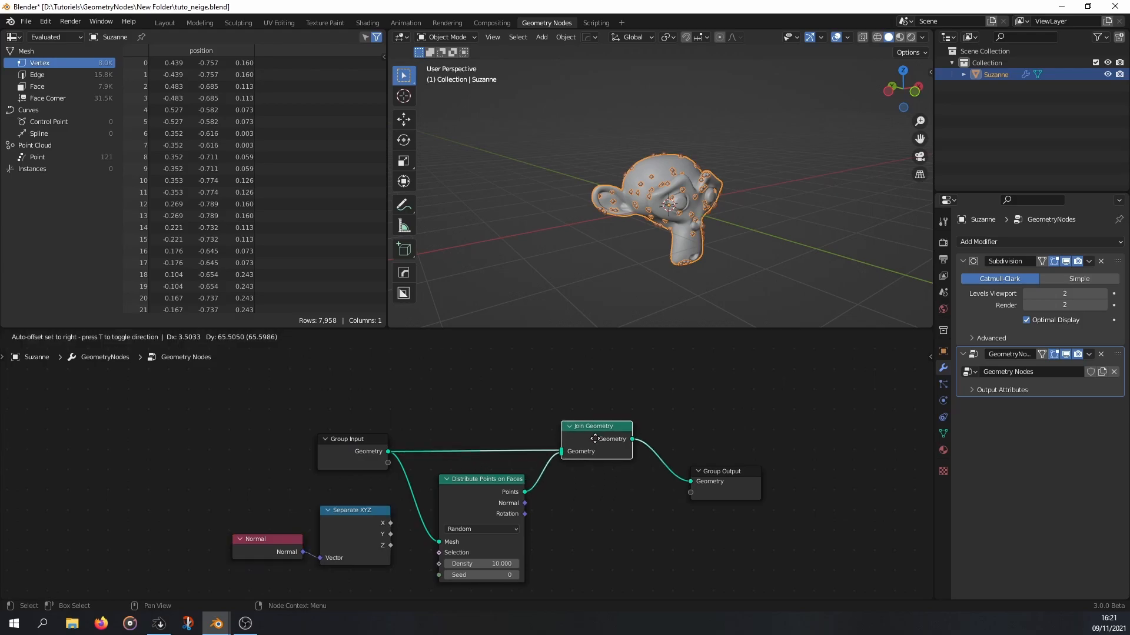
# - Set the distribution method of the Distribute Points on Faces node to Poisson Disk
pyautogui.moveTo(429, 572); pyautogui.dragTo(468, 468, button='middle')
pyautogui.scroll(2, 464, 473)
pyautogui.moveTo(422, 433); pyautogui.dragTo(524, 415)
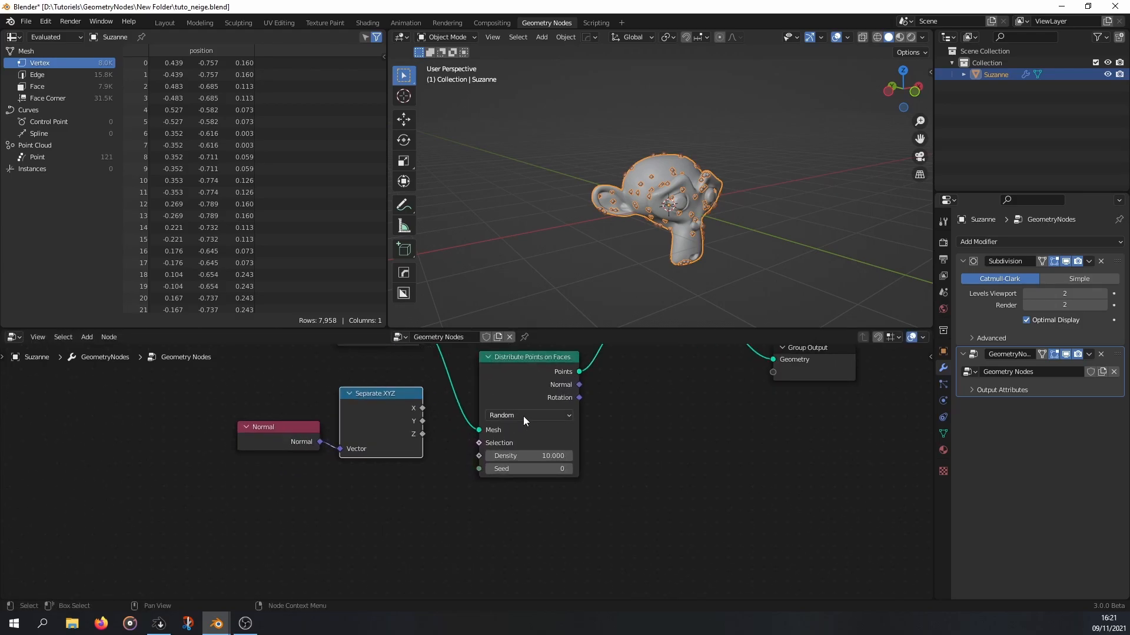
pyautogui.click(512, 369)
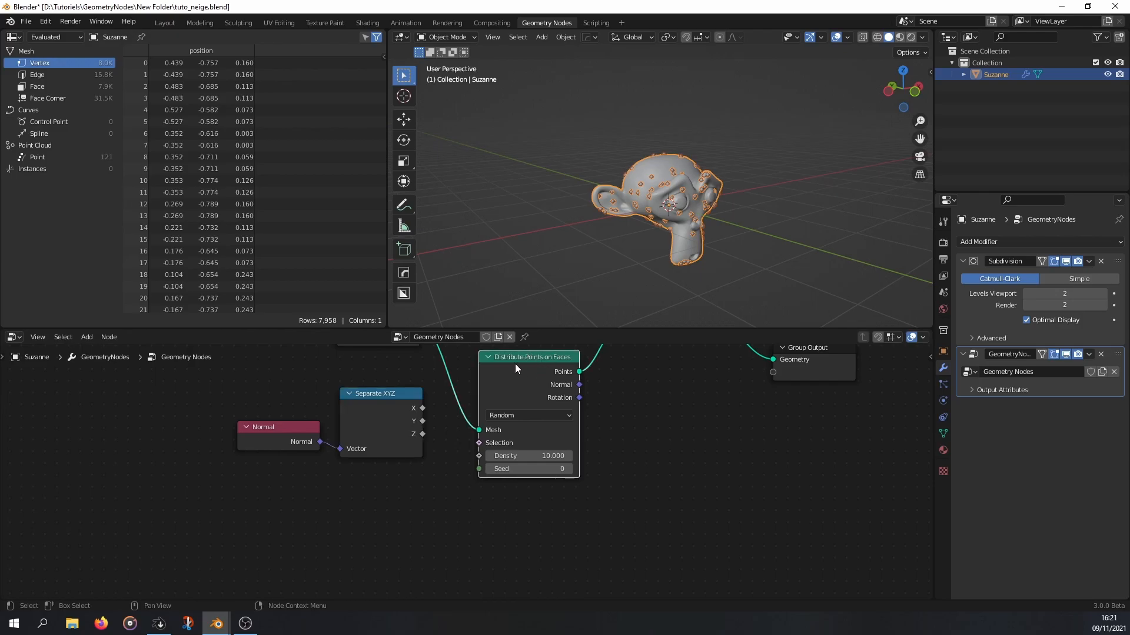
pyautogui.click(528, 415)
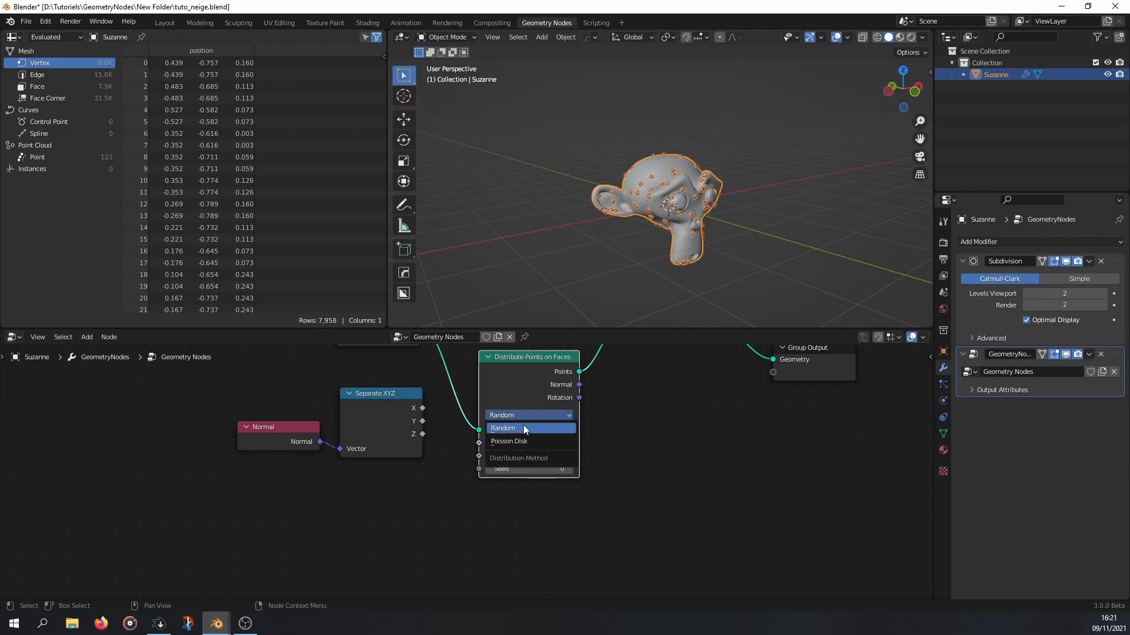
pyautogui.click(516, 440)
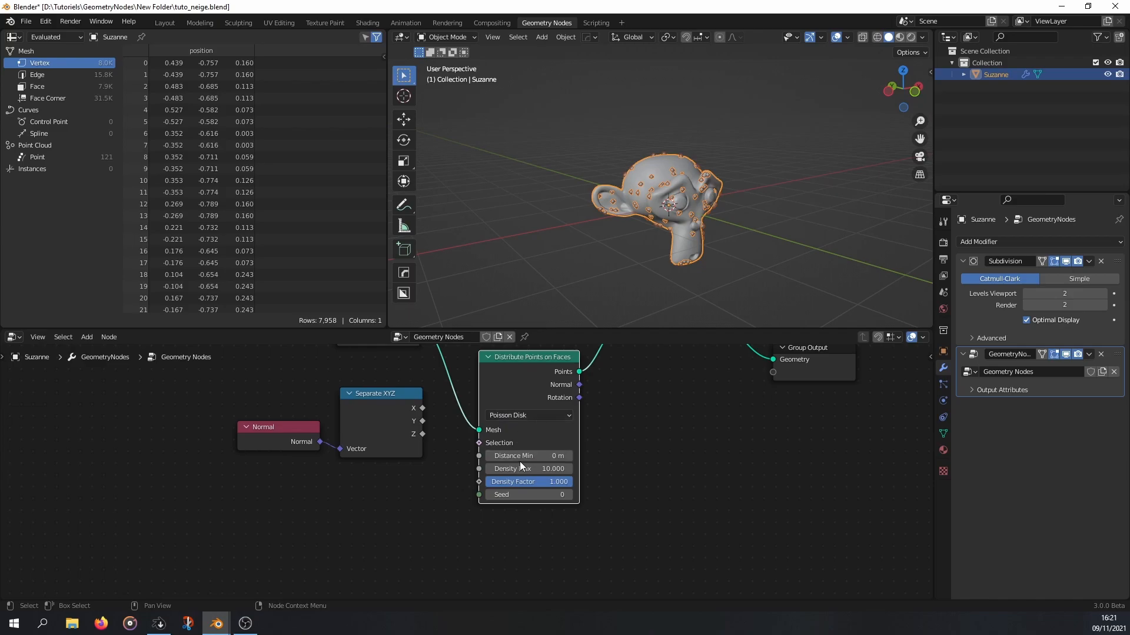
# - Link the Z output of Separate XYZ to the Density Factor of Distribute Points on Faces and inspect the points
pyautogui.moveTo(422, 434); pyautogui.dragTo(430, 453)
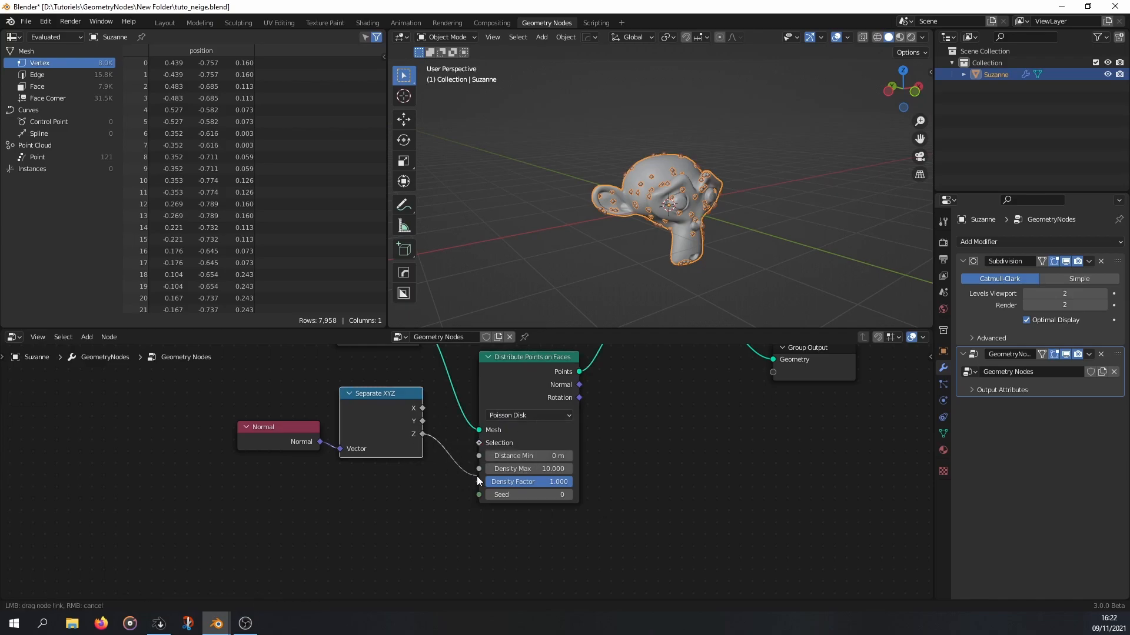
pyautogui.moveTo(483, 480); pyautogui.dragTo(483, 480)
pyautogui.moveTo(622, 263); pyautogui.dragTo(654, 241, button='middle')
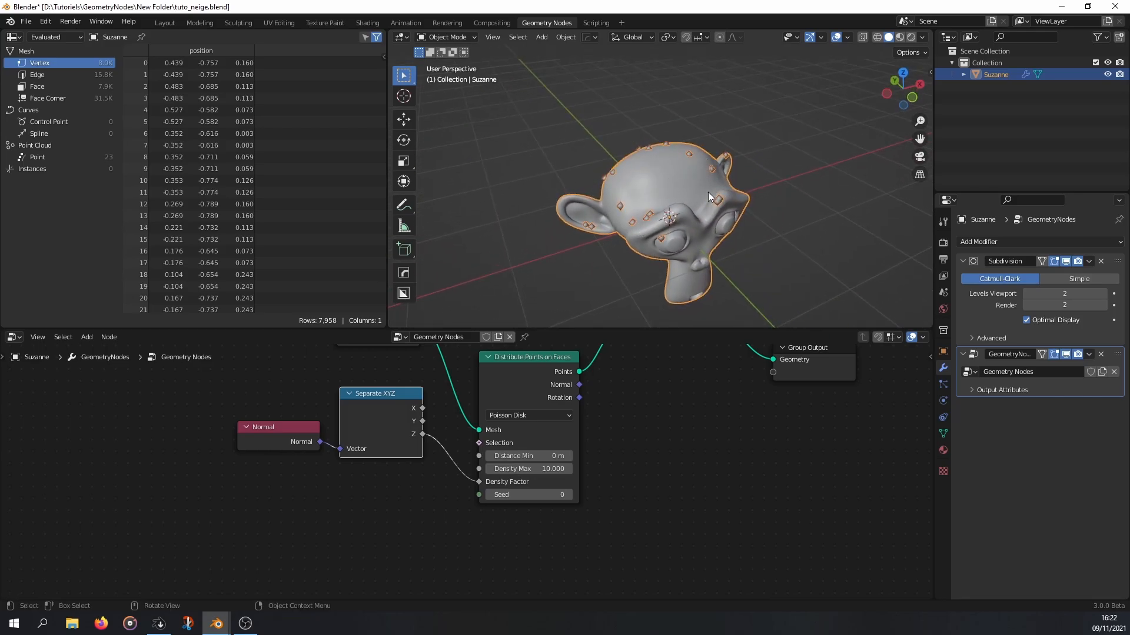
pyautogui.moveTo(700, 211); pyautogui.dragTo(623, 233, button='middle')
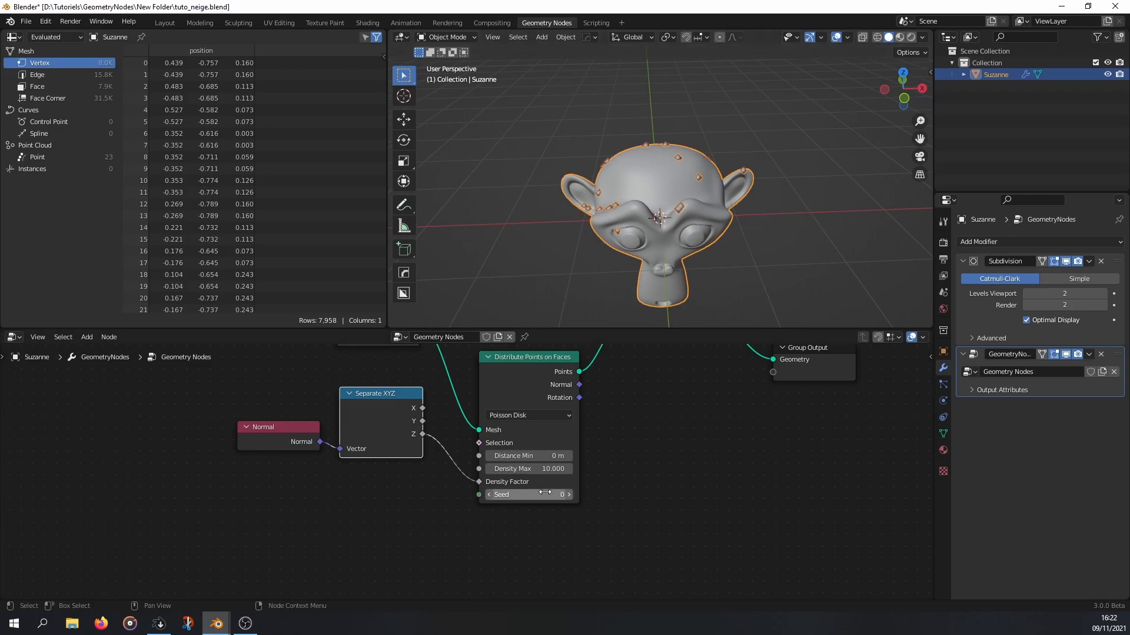
# - Set Density Max to 200 on the Distribute Points on Faces node and inspect the point coverage from several angles
pyautogui.click(556, 469)
pyautogui.write('200')
pyautogui.press('Return')
pyautogui.moveTo(574, 258); pyautogui.dragTo(643, 240, button='middle')
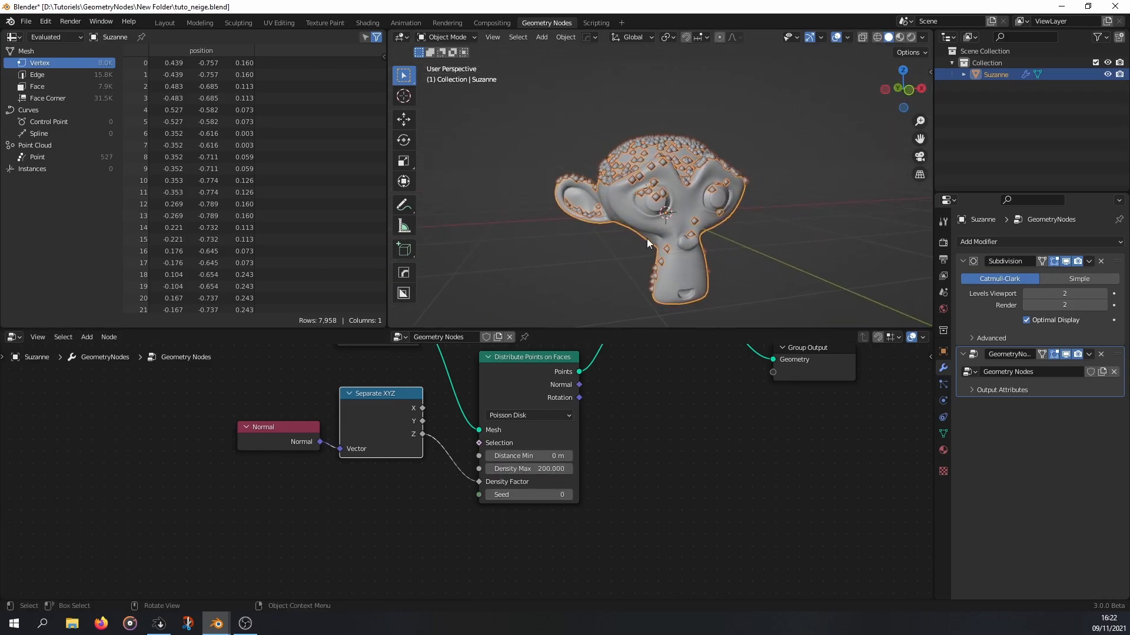
pyautogui.moveTo(657, 297); pyautogui.dragTo(672, 240, button='middle')
pyautogui.scroll(3, 672, 260)
pyautogui.scroll(-1, 596, 282)
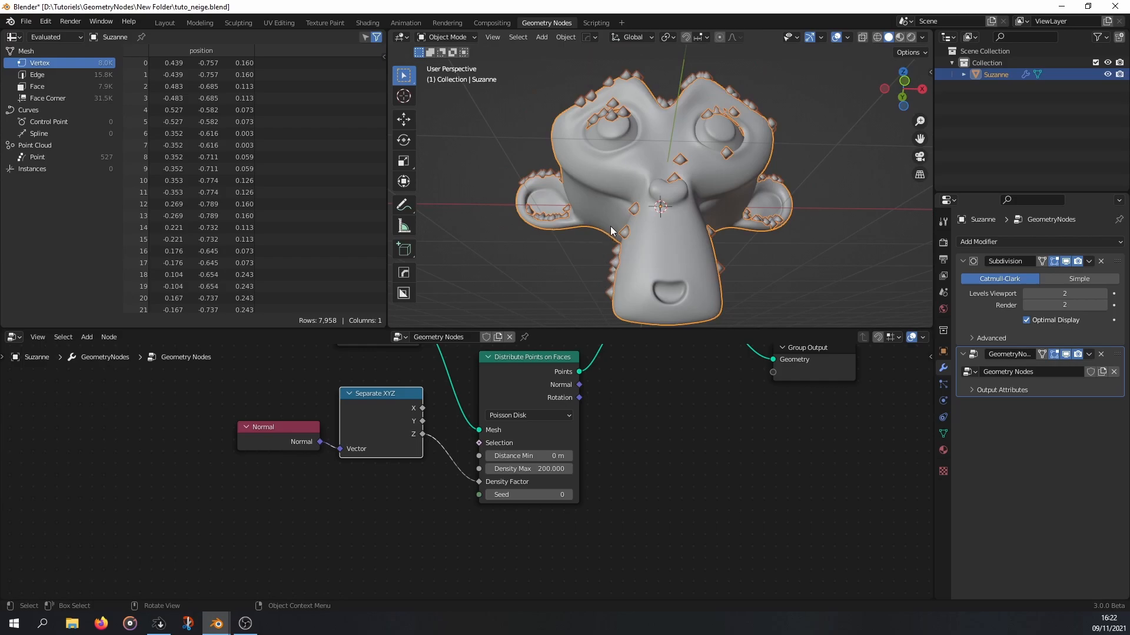
pyautogui.moveTo(610, 226); pyautogui.dragTo(606, 256, button='middle')
# - Move the Normal and Separate XYZ nodes together farther away from the Distribute Points on Faces node
pyautogui.moveTo(232, 390); pyautogui.dragTo(347, 462)
pyautogui.press('g')
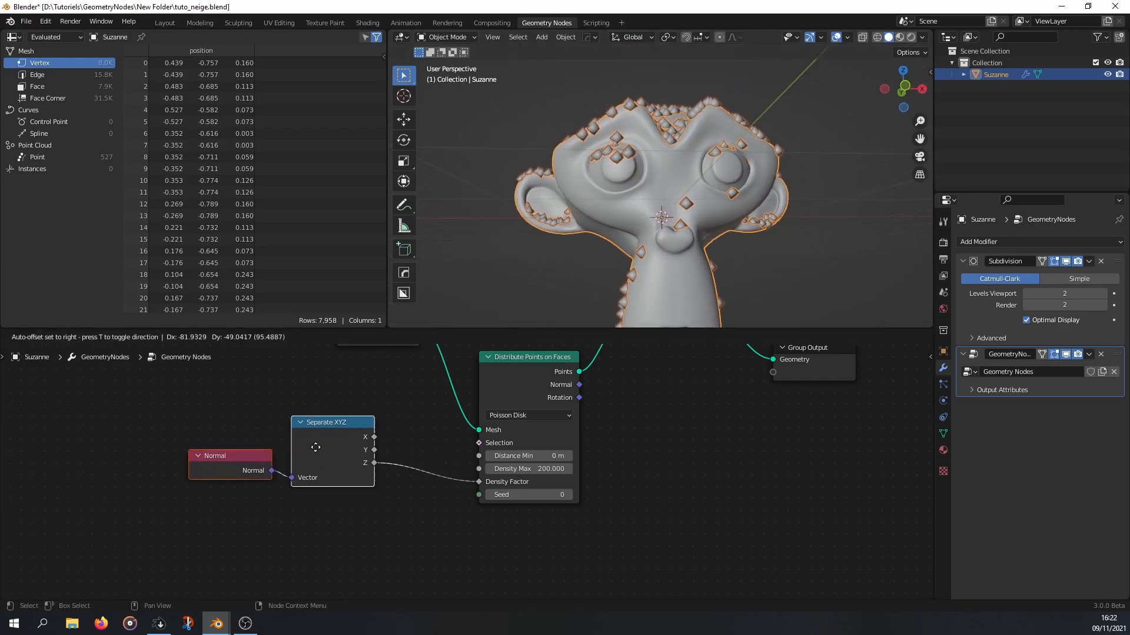
pyautogui.click(206, 445)
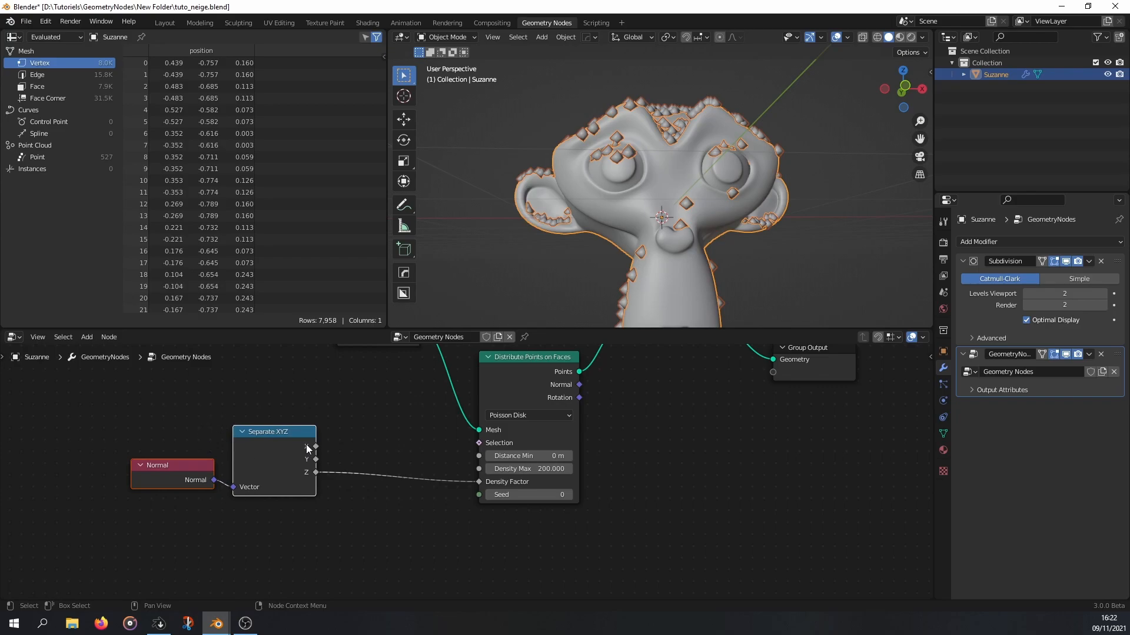
# - Insert a Map Range node between the Z output of Separate XYZ and the Density Factor of Distribute Points on Faces
pyautogui.moveTo(709, 269); pyautogui.dragTo(721, 278, button='middle')
pyautogui.moveTo(710, 215); pyautogui.dragTo(705, 179, button='middle')
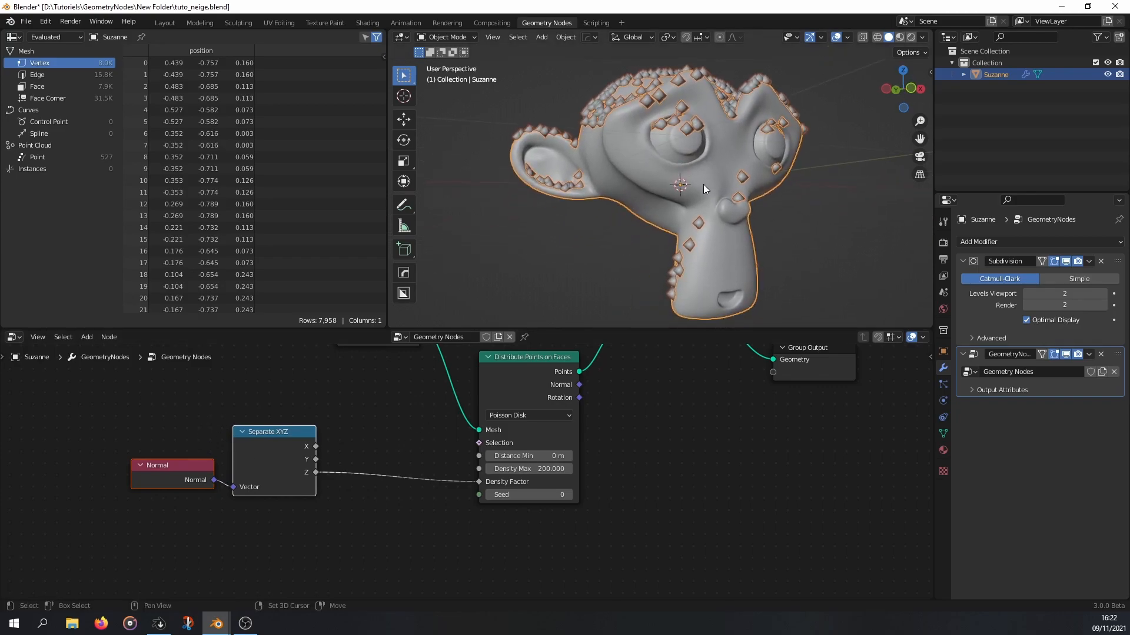
pyautogui.hotkey('shift', 'a')
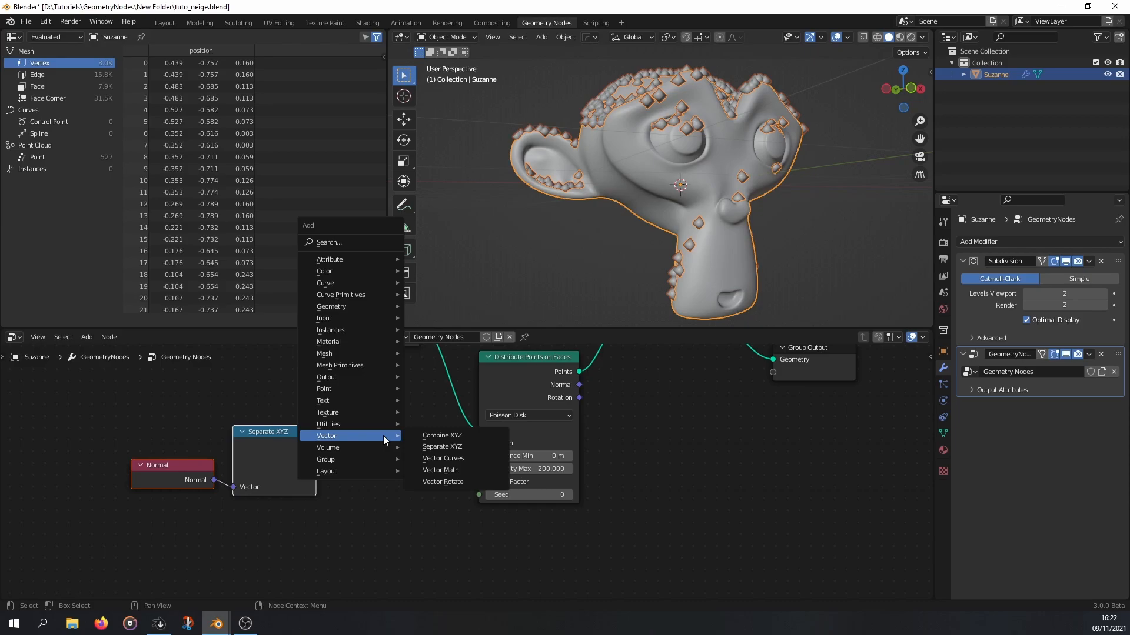
pyautogui.moveTo(358, 425)
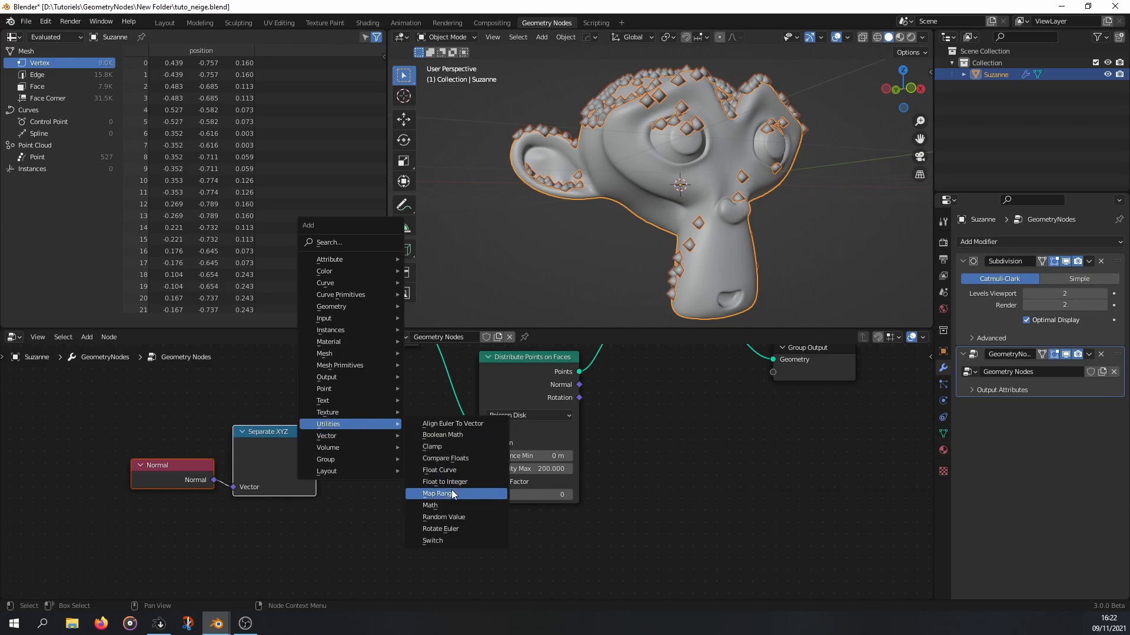
pyautogui.click(451, 494)
pyautogui.click(357, 432)
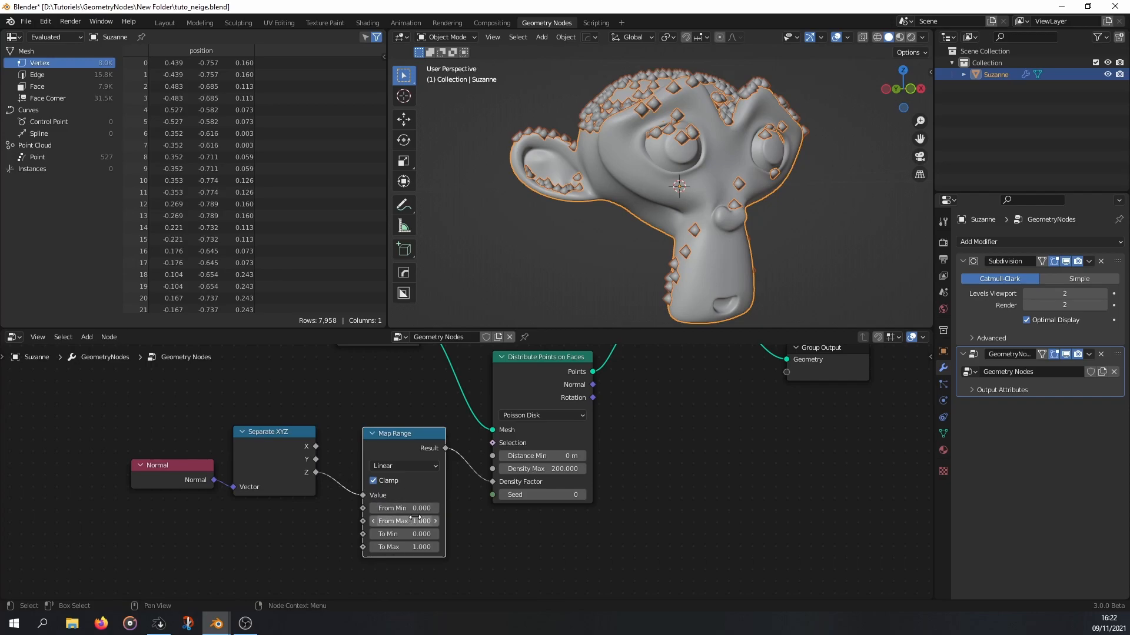
# - Set From Min to 0.190 on the Map Range node and inspect the point coverage from several angles
pyautogui.scroll(1, 419, 509)
pyautogui.moveTo(411, 510); pyautogui.dragTo(444, 510)
pyautogui.moveTo(804, 238); pyautogui.dragTo(637, 257, button='middle')
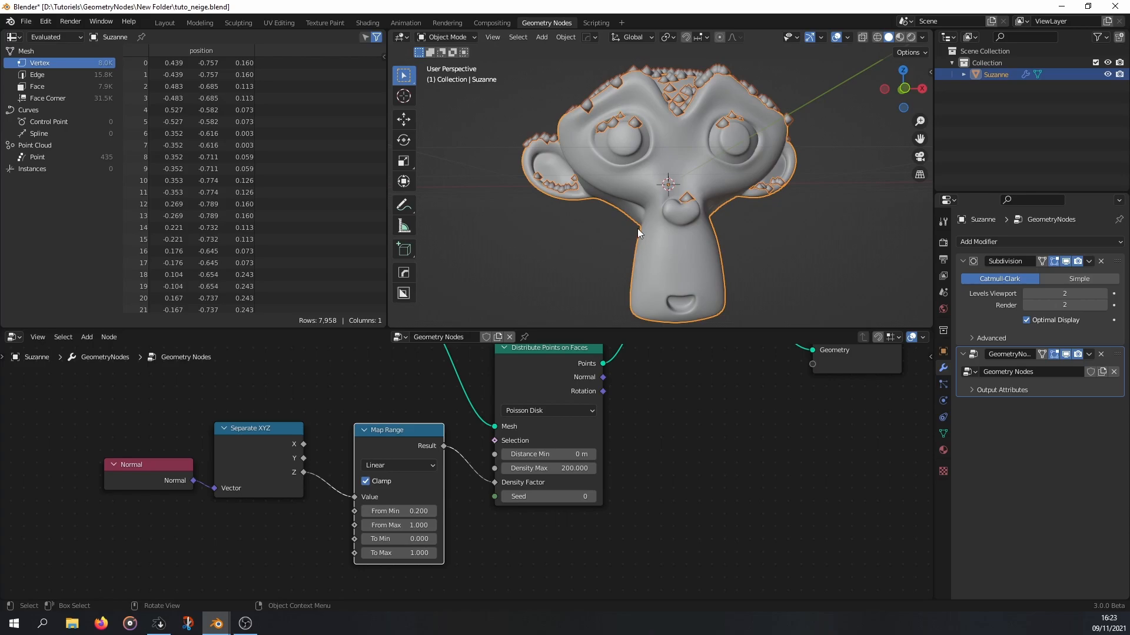
pyautogui.moveTo(661, 217); pyautogui.dragTo(633, 355, button='middle')
pyautogui.moveTo(418, 515)
pyautogui.mouseDown()
pyautogui.moveTo(500, 515)
pyautogui.moveTo(403, 515)
pyautogui.mouseUp()
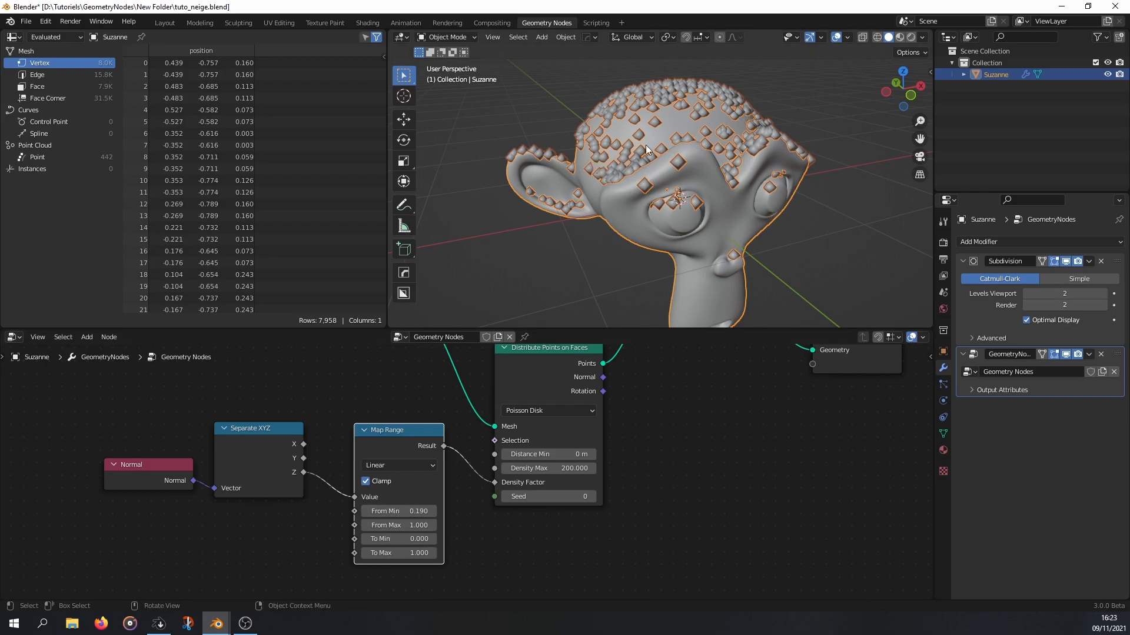
pyautogui.moveTo(733, 174); pyautogui.dragTo(836, 155, button='middle')
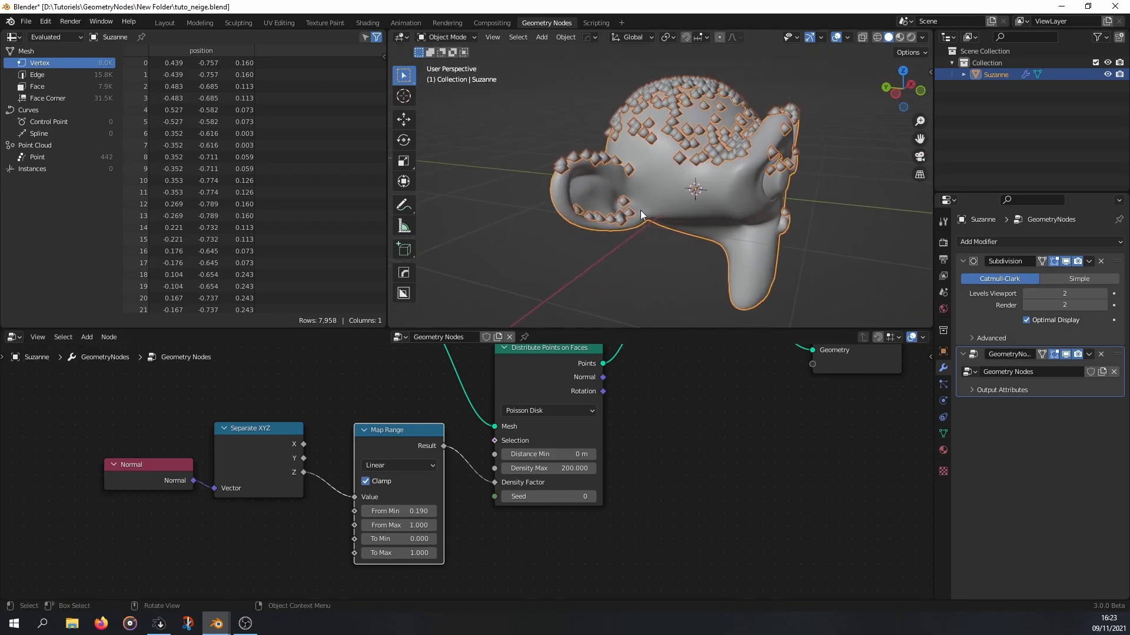
# - Move the Group Output node farther away from the Join Geometry node
pyautogui.moveTo(488, 441); pyautogui.dragTo(435, 459, button='middle')
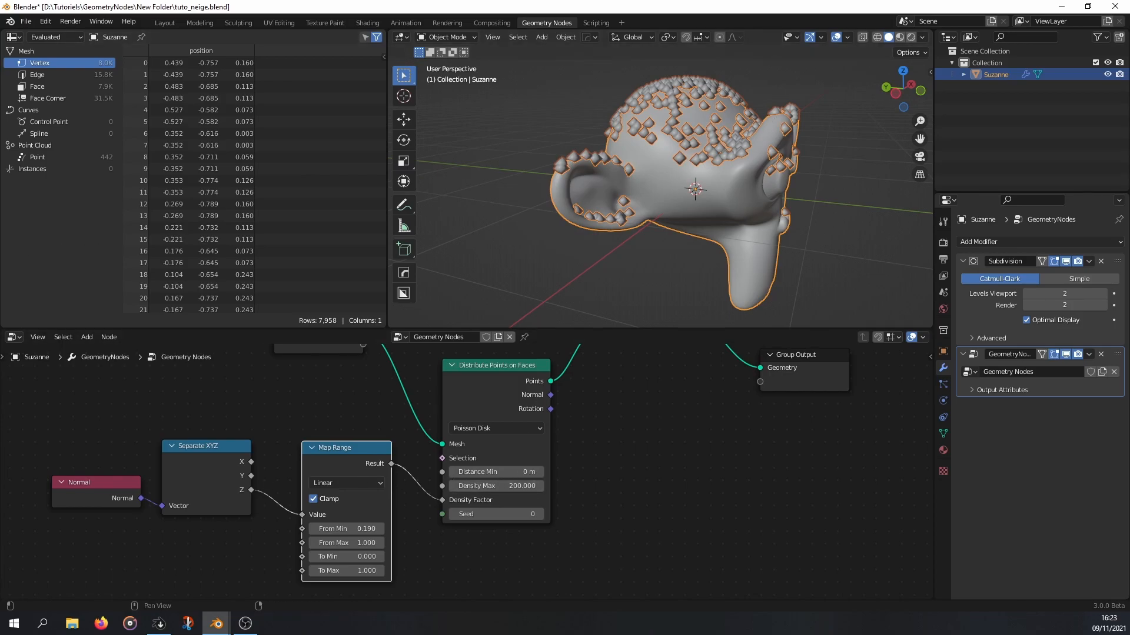
pyautogui.moveTo(650, 379); pyautogui.dragTo(527, 482, button='middle')
pyautogui.moveTo(733, 460); pyautogui.dragTo(828, 401)
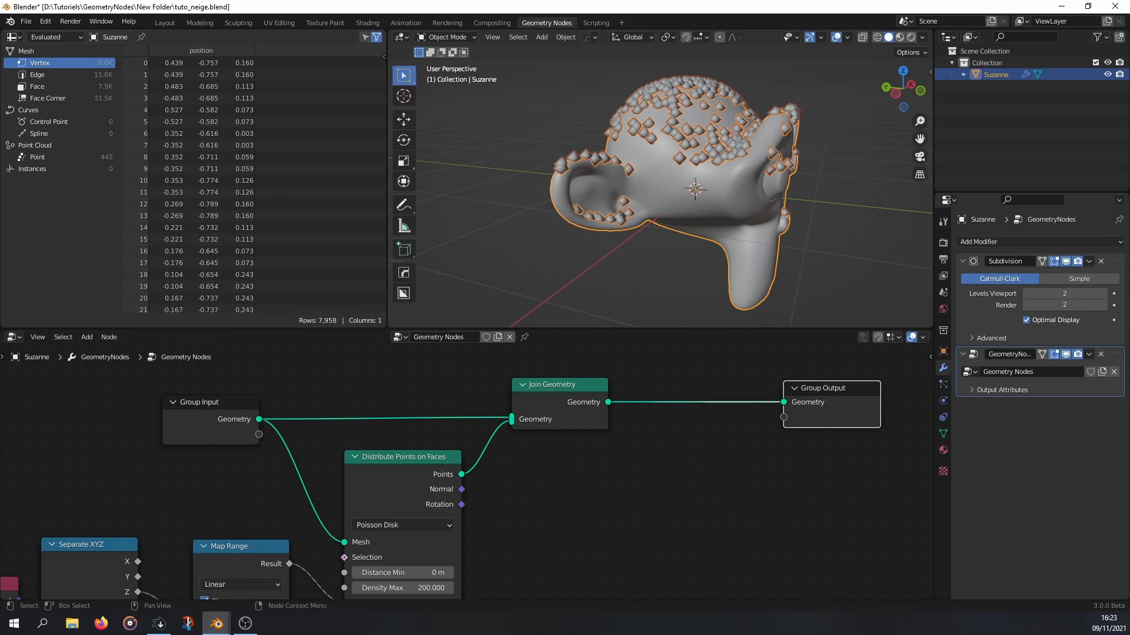
# - Try to insert a Points to Volume node between Join Geometry and Group Output
pyautogui.moveTo(656, 433); pyautogui.dragTo(524, 457, button='middle')
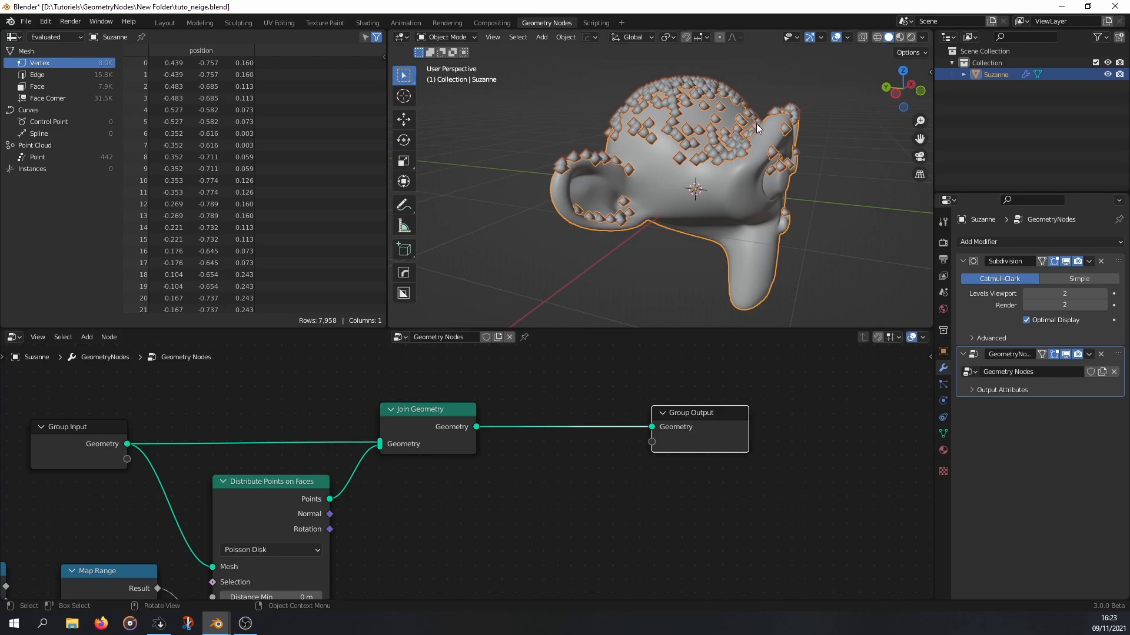
pyautogui.moveTo(757, 122); pyautogui.dragTo(729, 140, button='middle')
pyautogui.hotkey('shift', 'a')
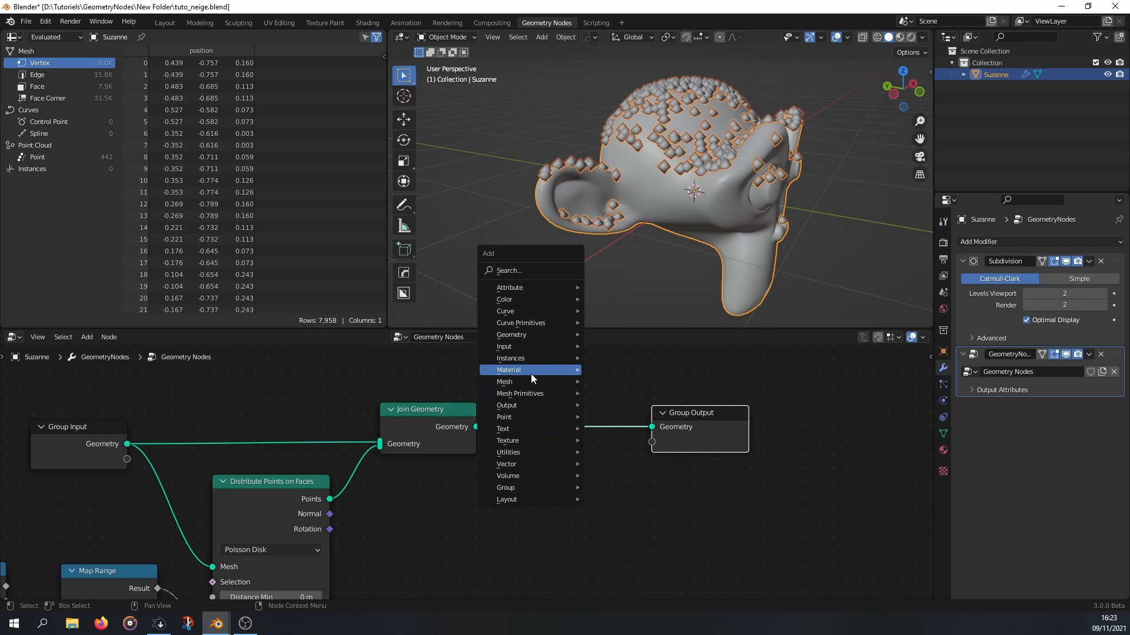
pyautogui.moveTo(520, 474)
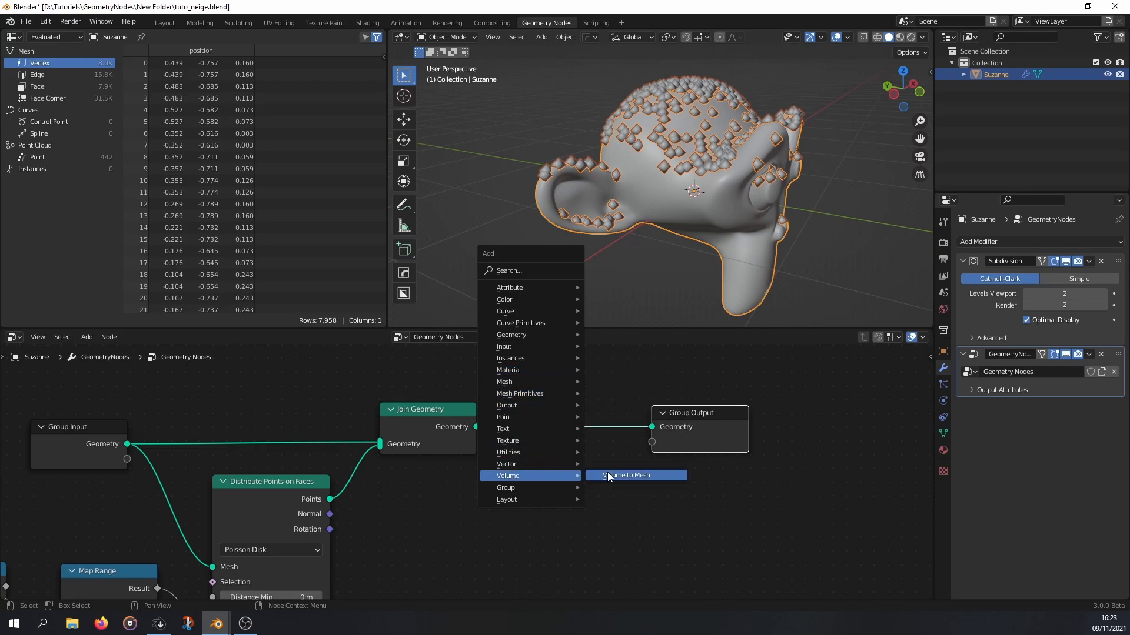
pyautogui.moveTo(524, 415)
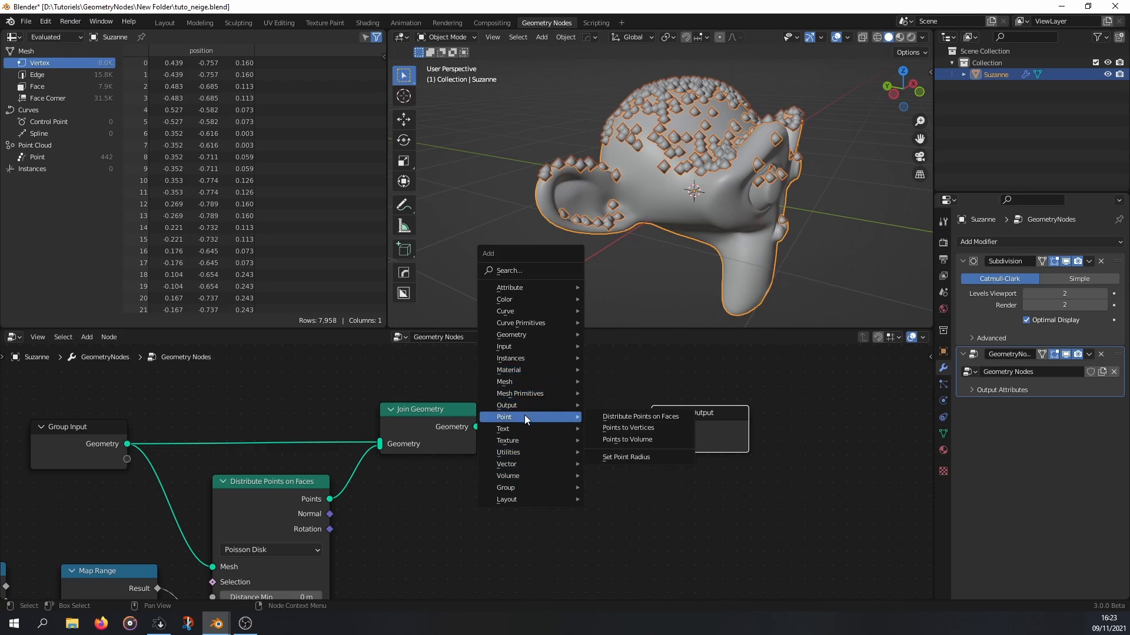
pyautogui.click(630, 439)
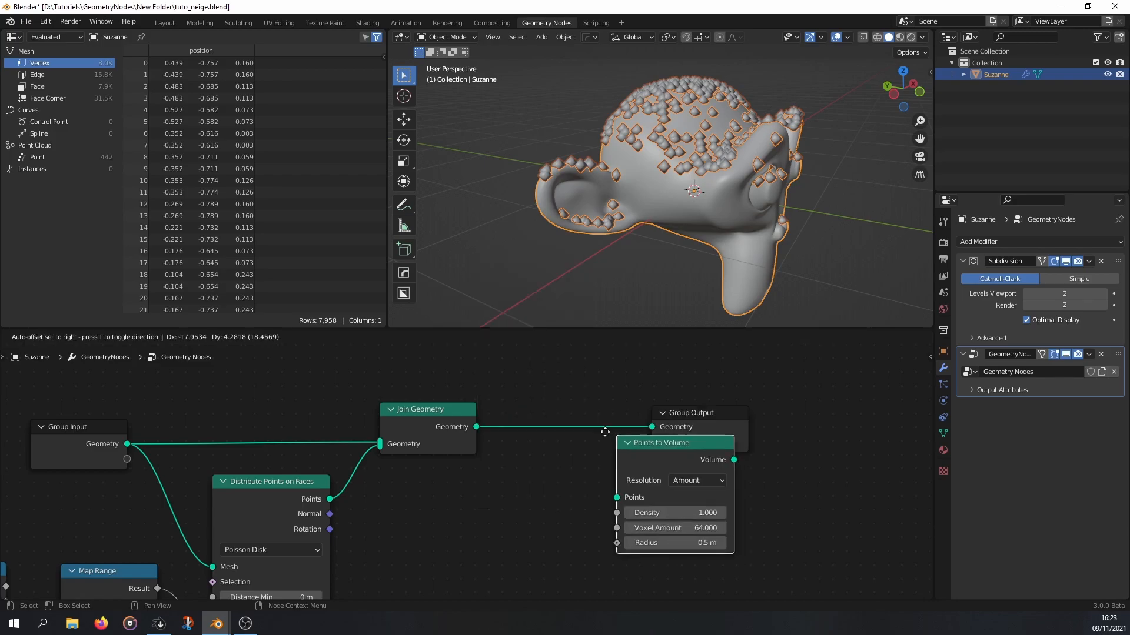
pyautogui.click(515, 388)
# - Move Join Geometry closer to Group Output and remove the Points to Volume node while keeping the two linked
pyautogui.moveTo(708, 205); pyautogui.dragTo(671, 228, button='middle')
pyautogui.scroll(-4, 682, 171)
pyautogui.moveTo(422, 428); pyautogui.dragTo(611, 408)
pyautogui.click(552, 406)
pyautogui.hotkey('ctrl', 'x')
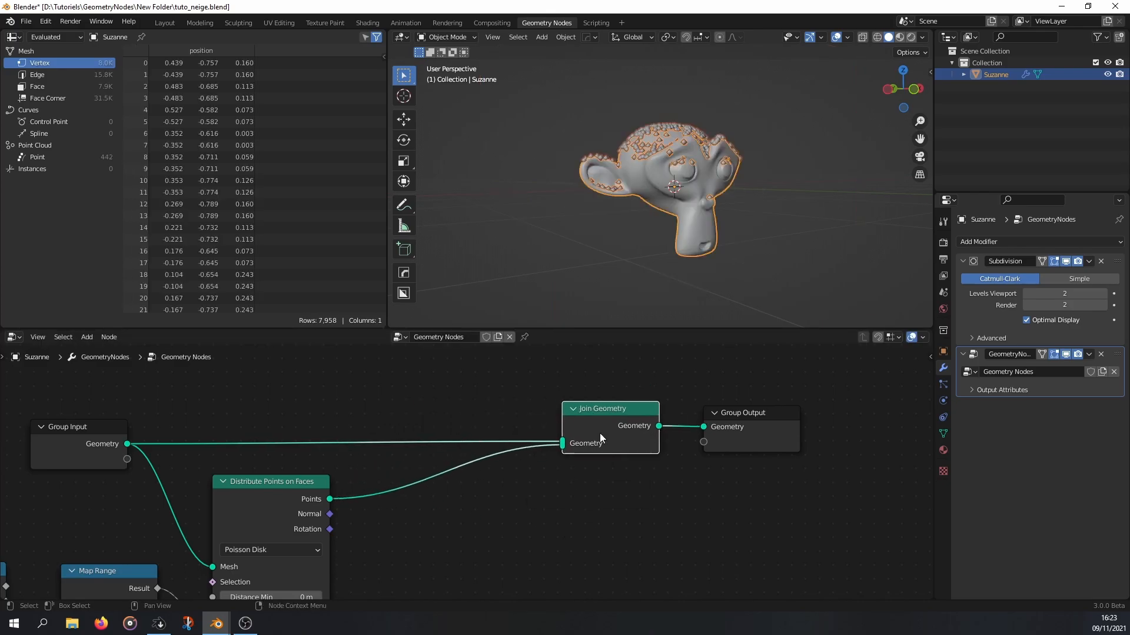
# - Insert a Points to Volume node between Distribute Points on Faces and Join Geometry, and inspect the volume around the head
pyautogui.moveTo(498, 431); pyautogui.dragTo(498, 405, button='middle')
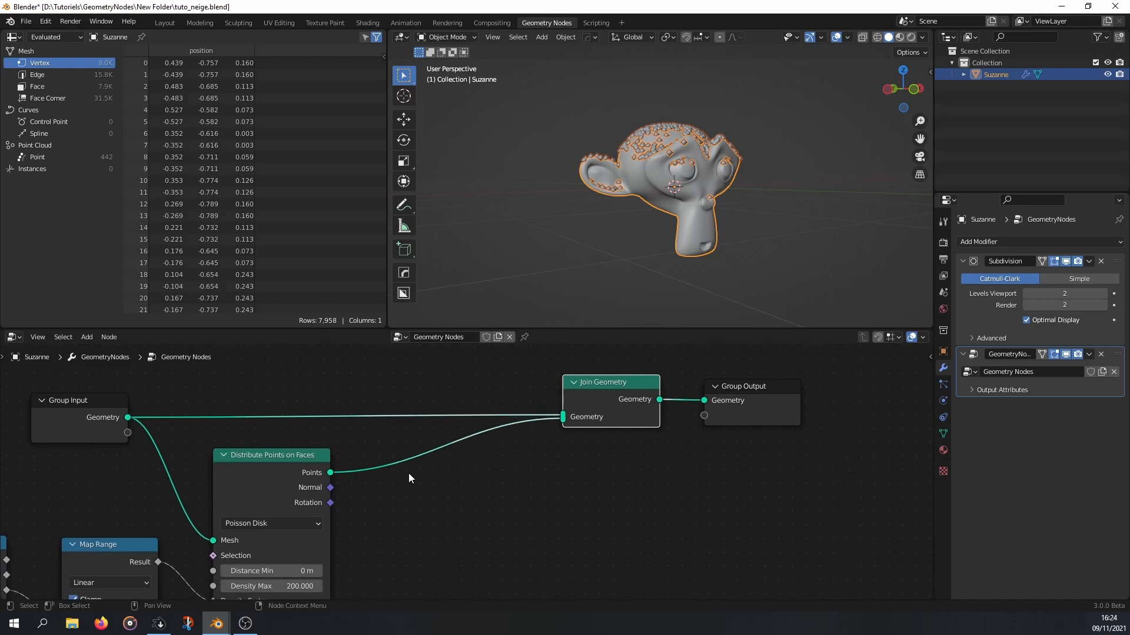
pyautogui.hotkey('shift', 'a')
pyautogui.moveTo(413, 474)
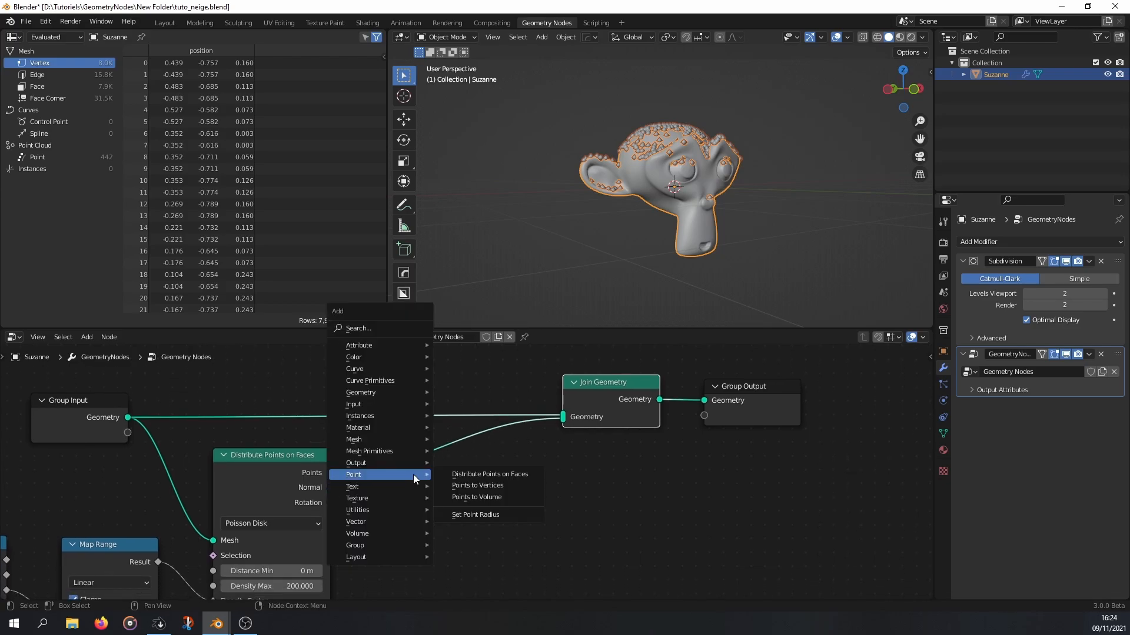
pyautogui.click(477, 497)
pyautogui.click(373, 450)
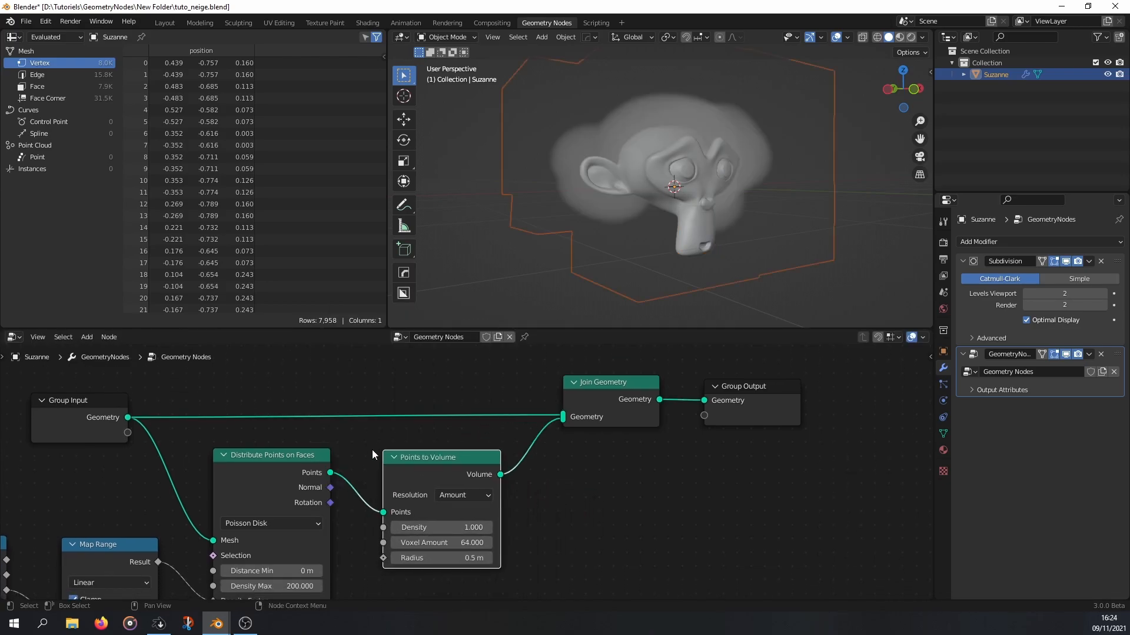
pyautogui.moveTo(643, 197)
pyautogui.mouseDown(button='middle')
pyautogui.moveTo(550, 204)
pyautogui.moveTo(666, 213)
pyautogui.moveTo(679, 265)
pyautogui.moveTo(655, 146)
pyautogui.moveTo(638, 182)
pyautogui.mouseUp(button='middle')
pyautogui.scroll(4, 602, 194)
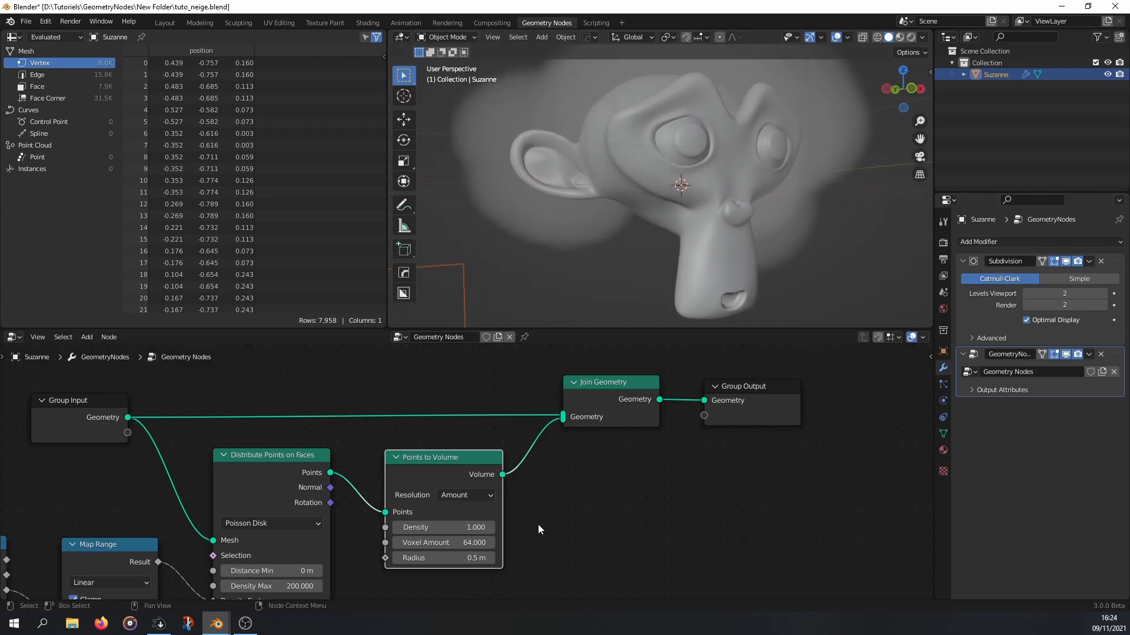
# - Move Join Geometry and Group Output together farther from Points to Volume and enlarge the node editor
pyautogui.scroll(-2, 525, 522)
pyautogui.moveTo(566, 512); pyautogui.dragTo(513, 503, button='middle')
pyautogui.moveTo(522, 360); pyautogui.dragTo(679, 455)
pyautogui.moveTo(542, 400); pyautogui.dragTo(785, 400)
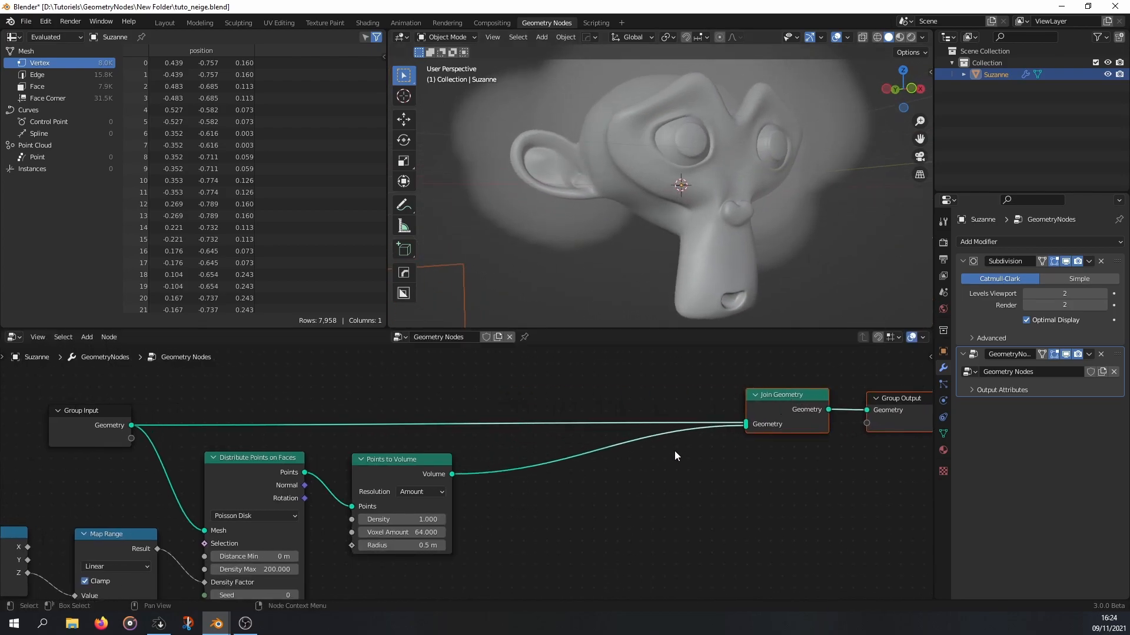
pyautogui.moveTo(564, 330); pyautogui.dragTo(562, 223)
pyautogui.scroll(-1, 559, 284)
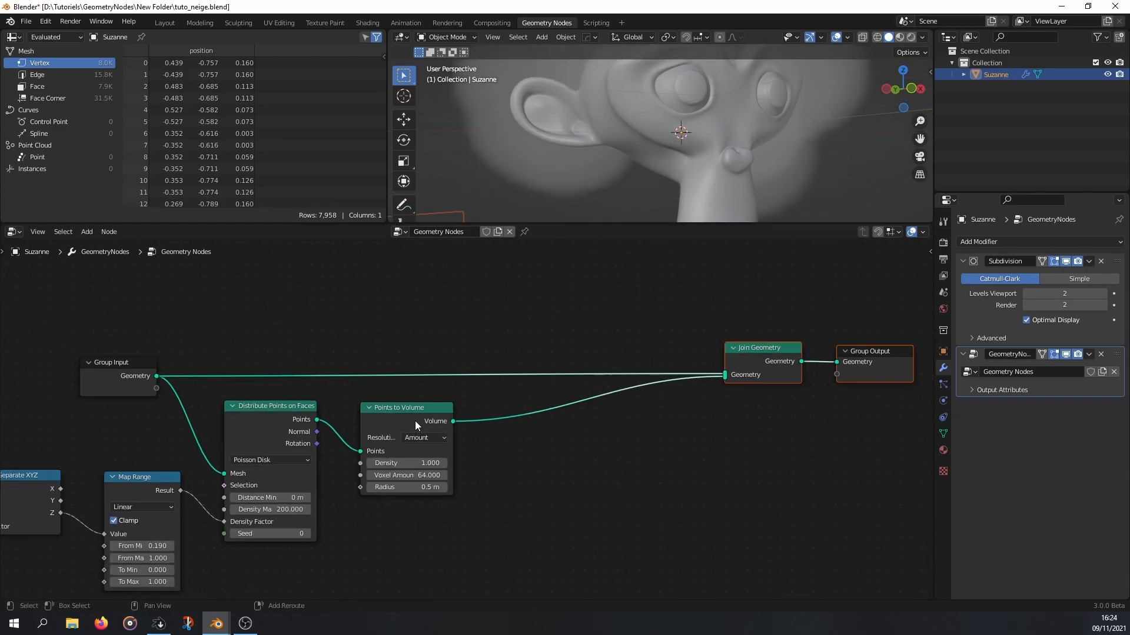
# - Insert a Volume to Mesh node between Points to Volume and Join Geometry, and inspect the generated mesh
pyautogui.hotkey('shift', 'a')
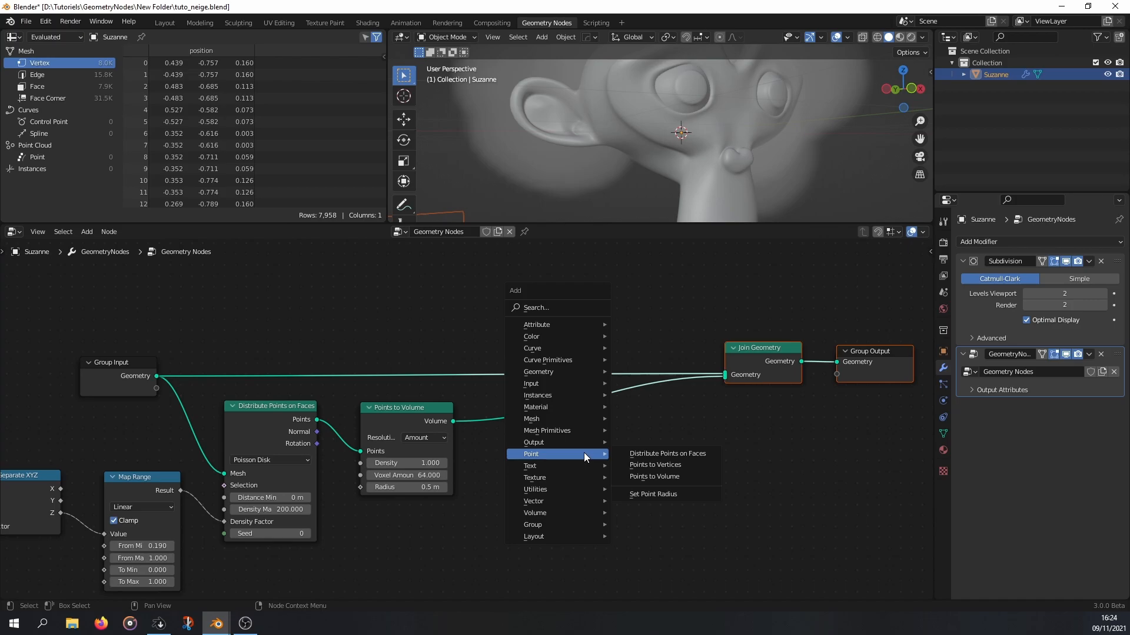
pyautogui.moveTo(537, 511)
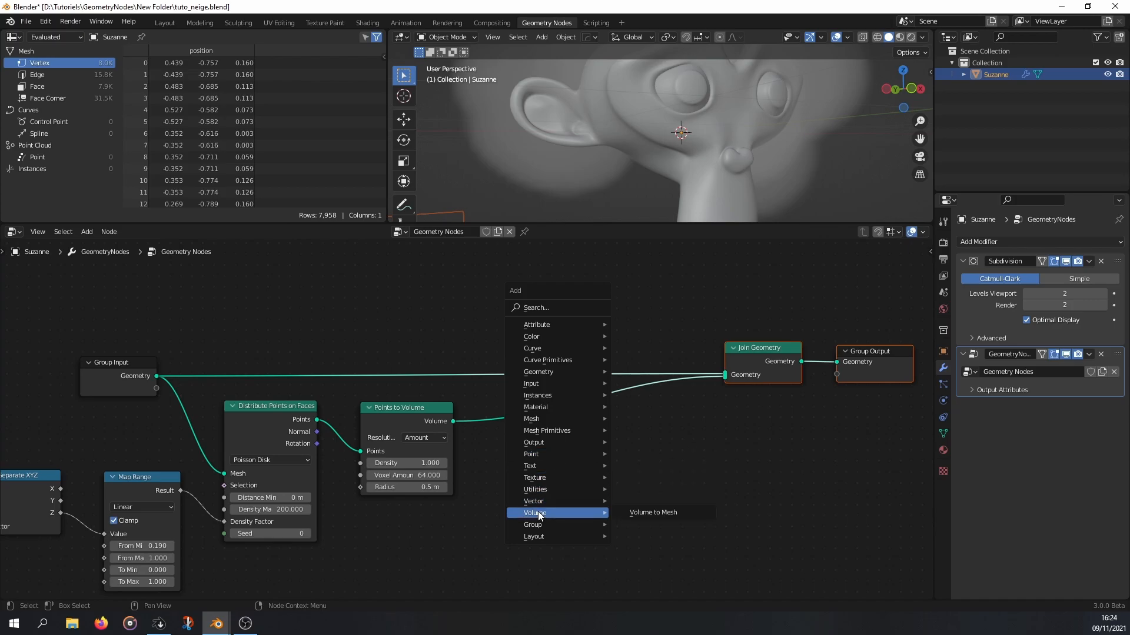
pyautogui.click(645, 513)
pyautogui.click(512, 406)
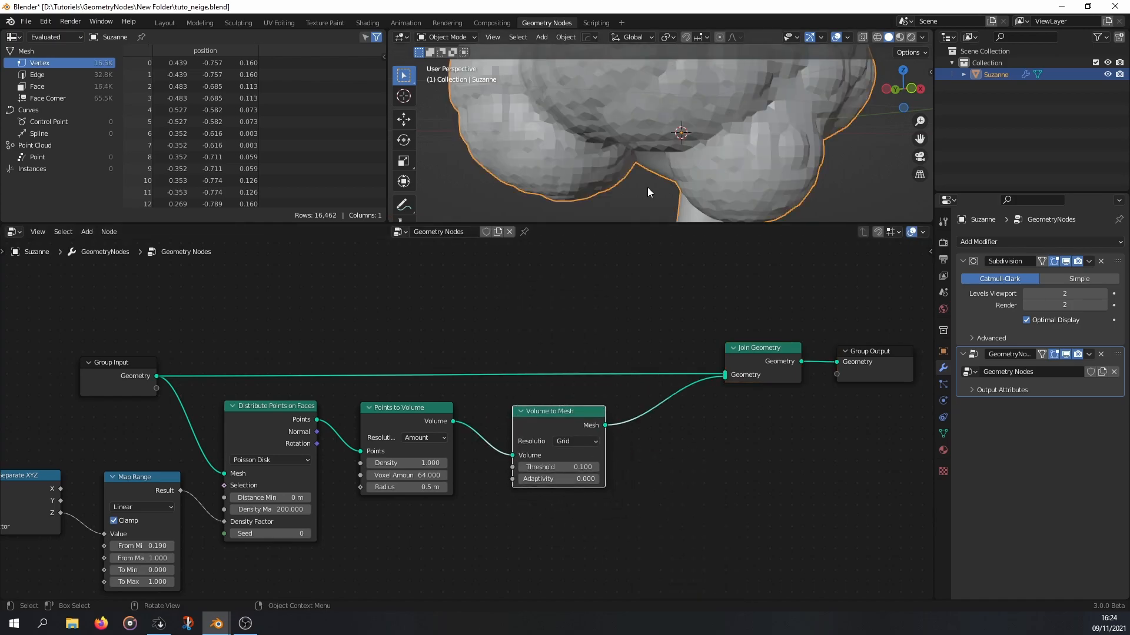
pyautogui.scroll(-5, 641, 192)
pyautogui.moveTo(724, 150); pyautogui.dragTo(742, 136, button='middle')
pyautogui.scroll(3, 743, 136)
pyautogui.moveTo(637, 130); pyautogui.dragTo(618, 206, button='middle')
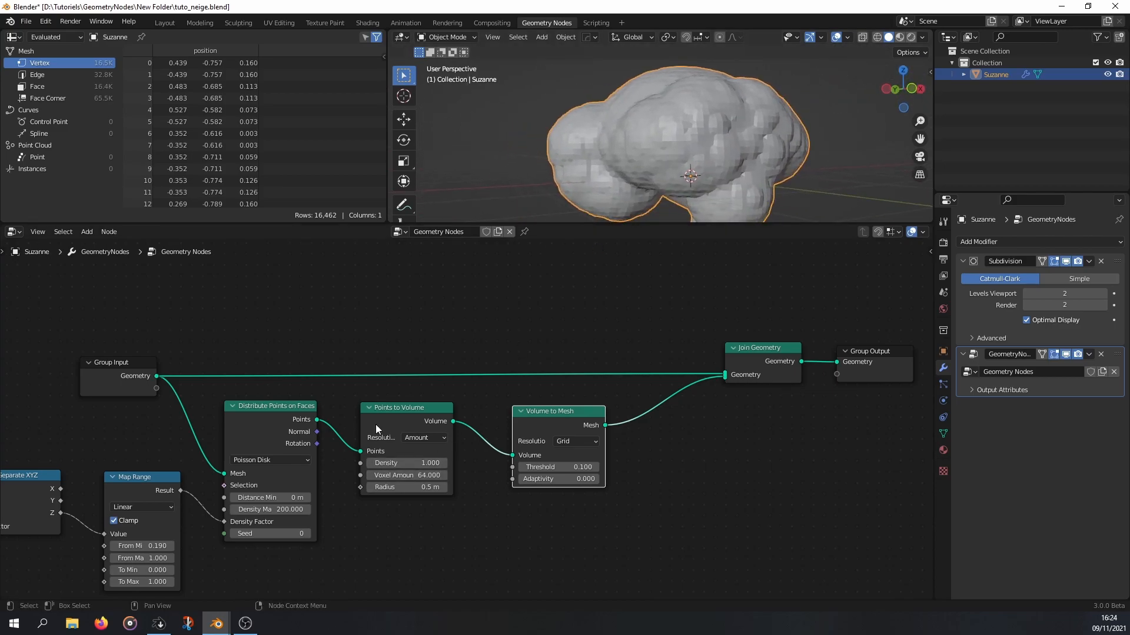
# - Inspect the generated mesh's surface up close and try the Shade Flat option on the monkey head object
pyautogui.moveTo(633, 433); pyautogui.dragTo(646, 388, button='middle')
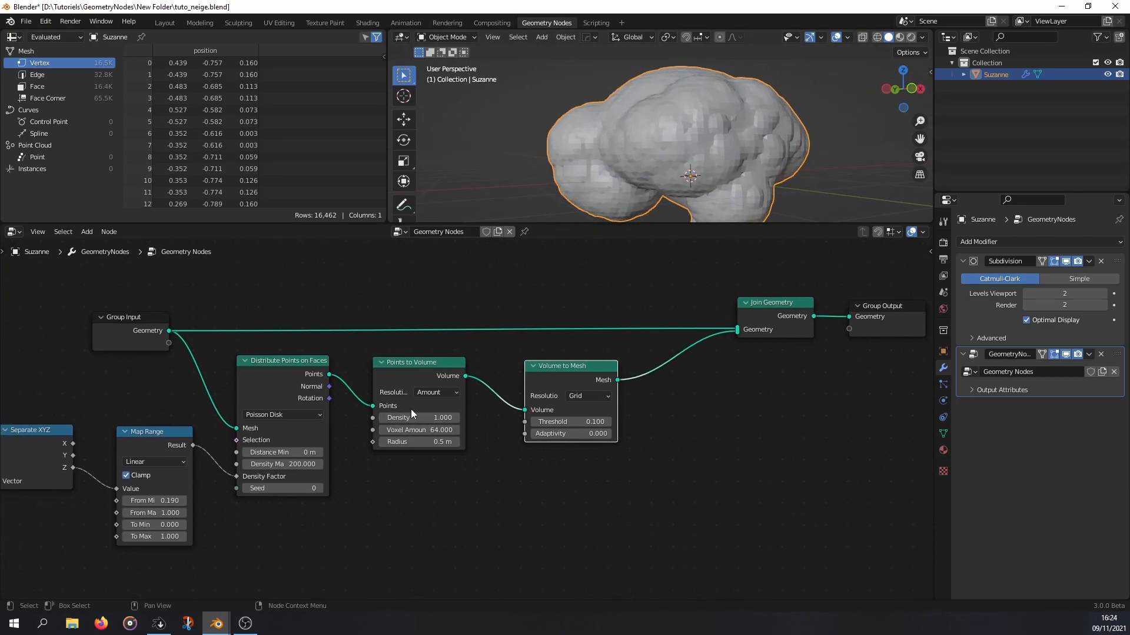
pyautogui.moveTo(672, 143); pyautogui.dragTo(686, 168, button='middle')
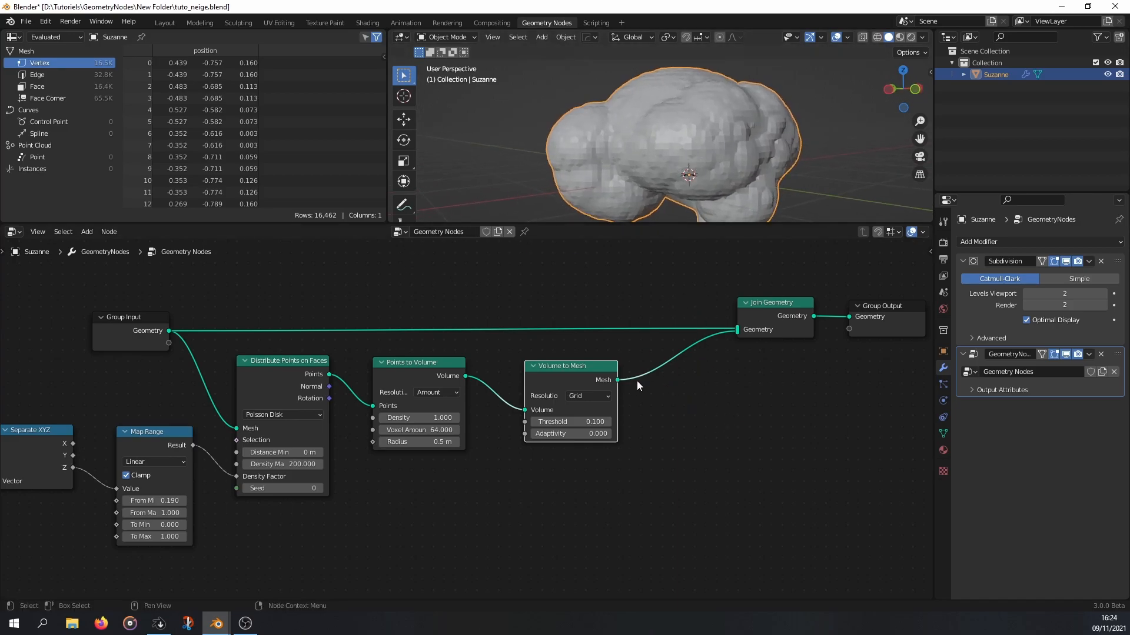
pyautogui.scroll(3, 722, 156)
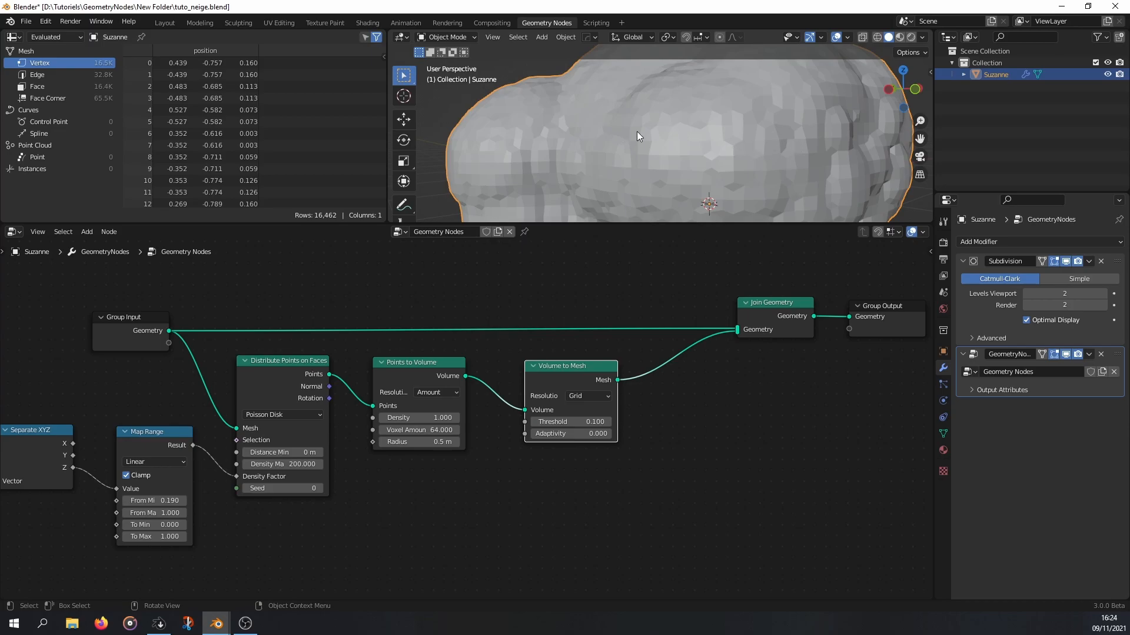
pyautogui.scroll(-3, 647, 147)
pyautogui.rightClick(677, 129)
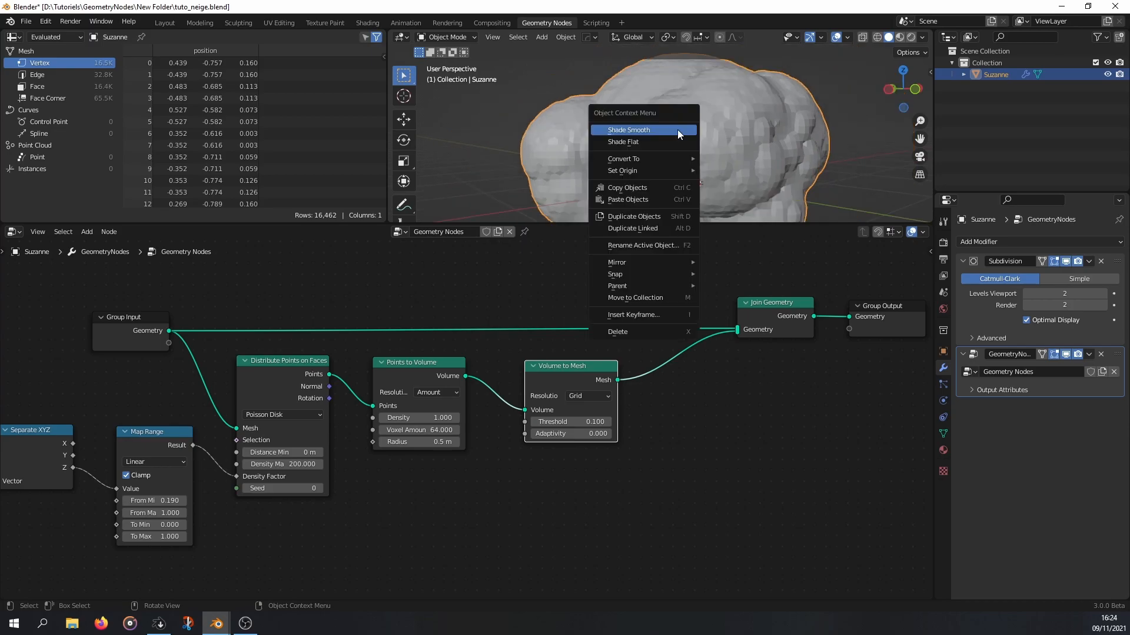
pyautogui.click(641, 141)
# - Insert a Set Shade Smooth node between Volume to Mesh and Join Geometry, and inspect the shading of the snow mesh
pyautogui.hotkey('shift', 'a')
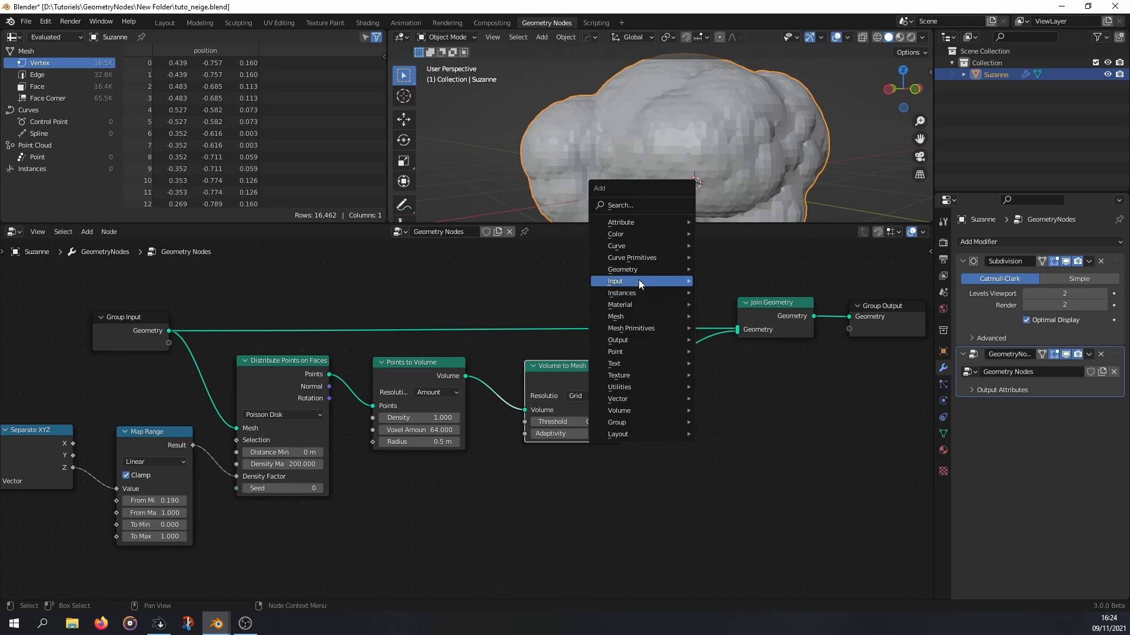
pyautogui.moveTo(633, 318)
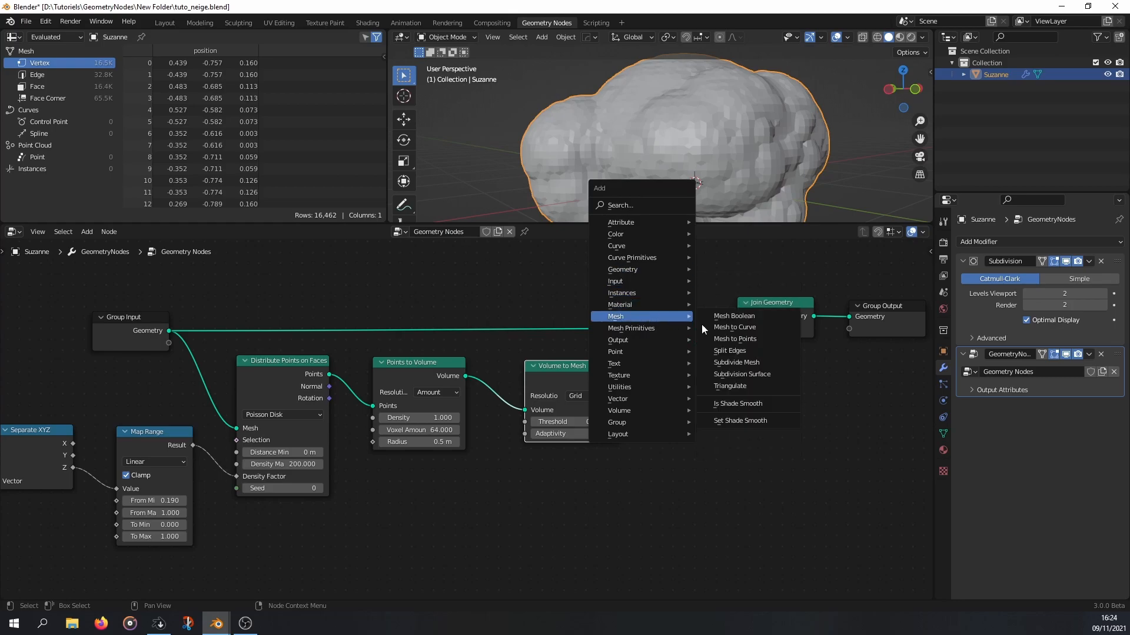
pyautogui.click(742, 421)
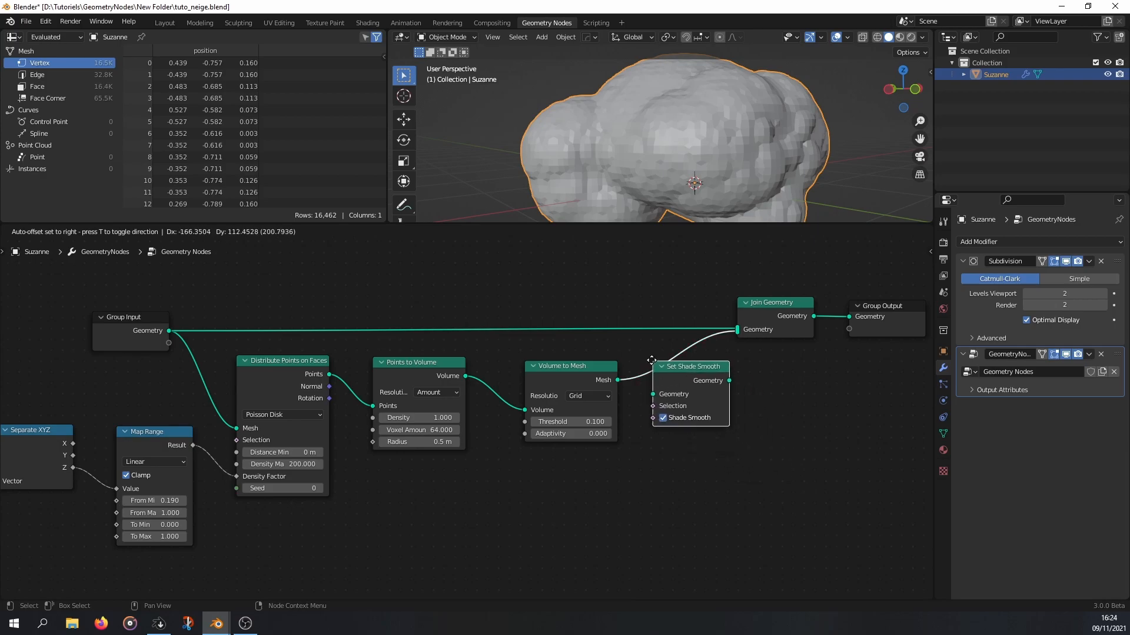
pyautogui.click(660, 359)
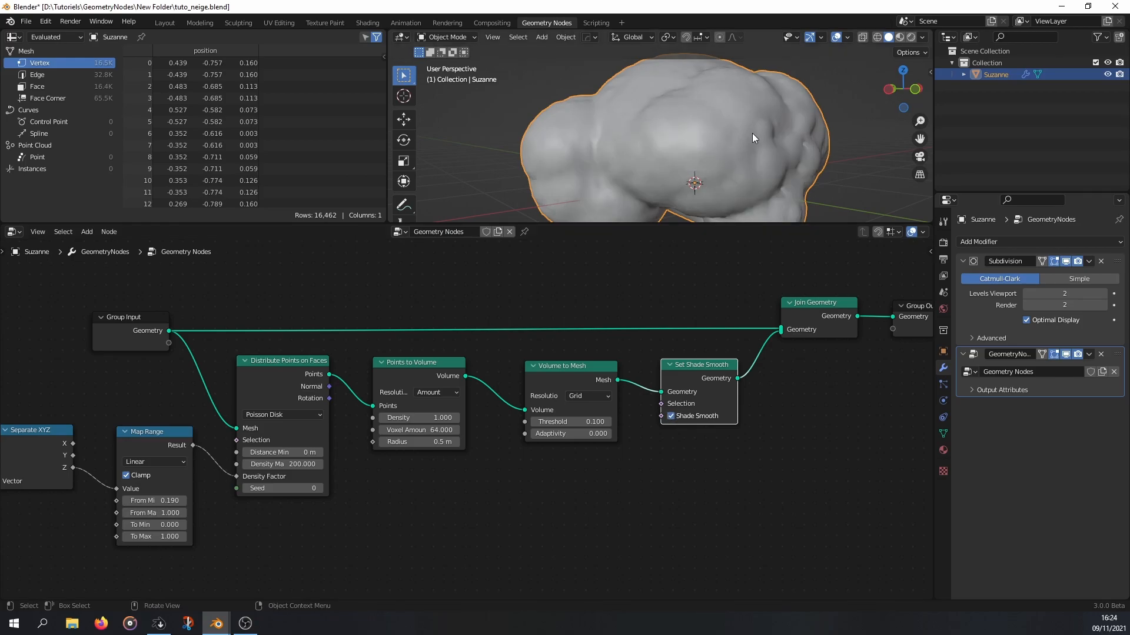
pyautogui.scroll(-3, 751, 139)
pyautogui.moveTo(751, 139); pyautogui.dragTo(673, 146, button='middle')
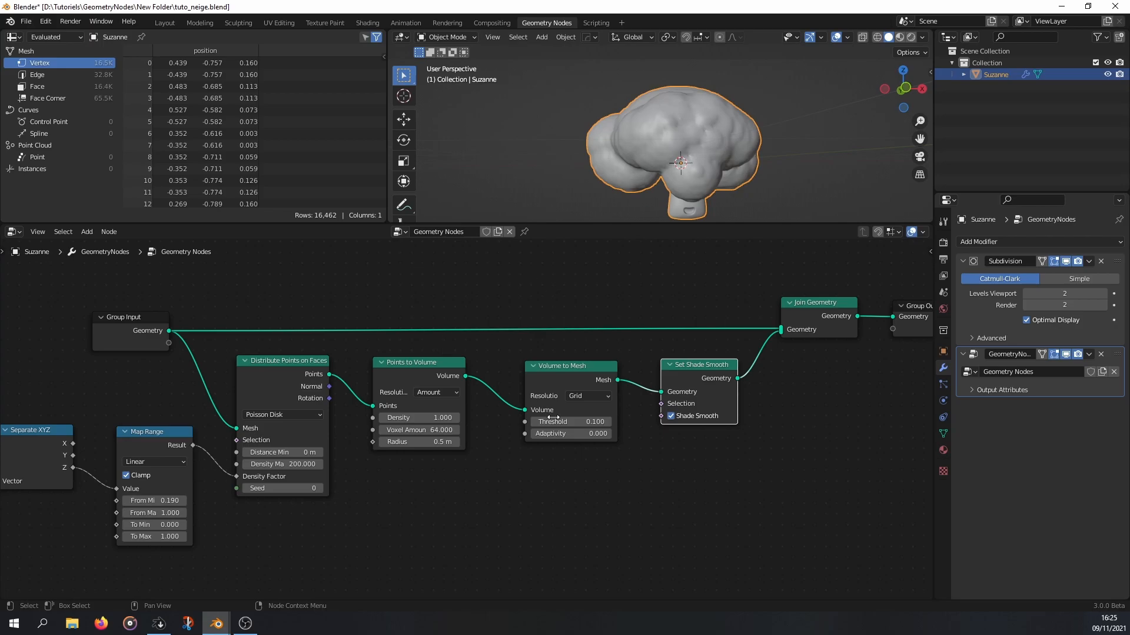
pyautogui.scroll(3, 394, 427)
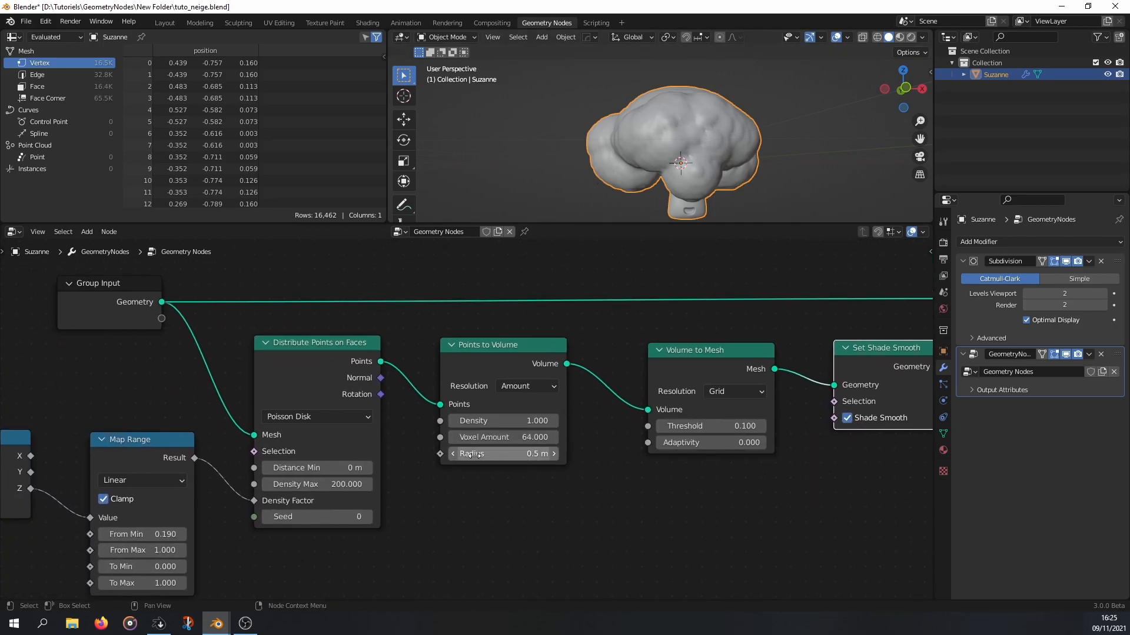
# - Reduce the Points to Volume radius to 0.16 m, checking the thickness of the snow on the head
pyautogui.scroll(1, 470, 456)
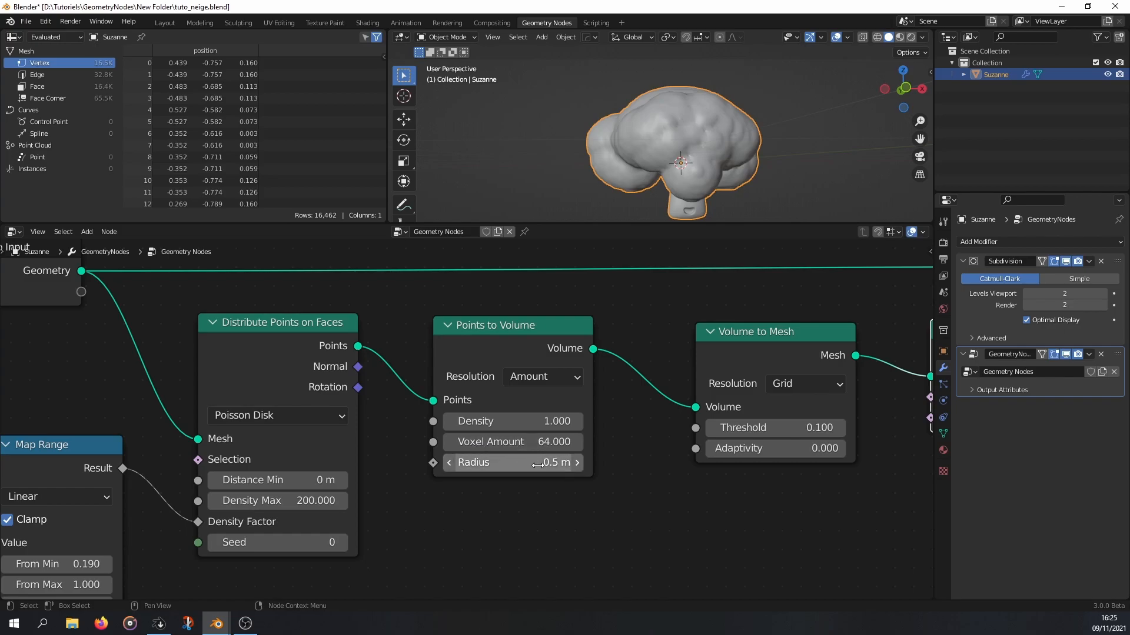
pyautogui.keyDown('shift'); pyautogui.moveTo(537, 464); pyautogui.dragTo(453, 465); pyautogui.keyUp('shift')
pyautogui.scroll(3, 673, 136)
pyautogui.moveTo(673, 139); pyautogui.dragTo(686, 141, button='middle')
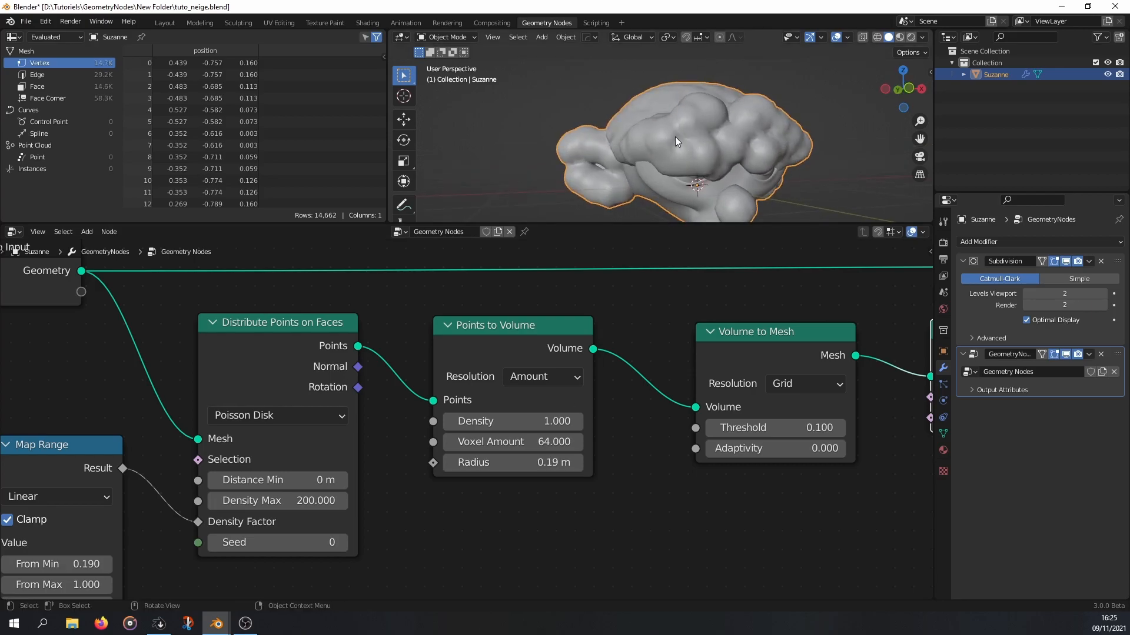
pyautogui.moveTo(646, 110); pyautogui.dragTo(691, 122, button='middle')
pyautogui.moveTo(529, 464); pyautogui.dragTo(516, 464)
pyautogui.moveTo(665, 148); pyautogui.dragTo(635, 161, button='middle')
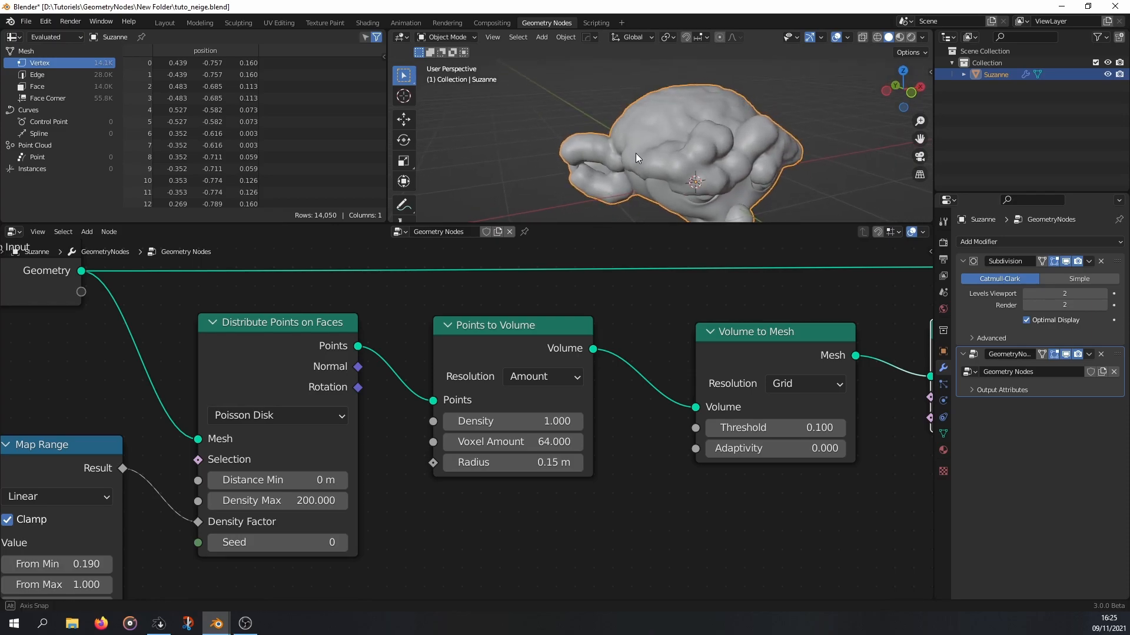
pyautogui.moveTo(572, 464)
pyautogui.mouseDown()
pyautogui.moveTo(653, 464)
pyautogui.moveTo(571, 463)
pyautogui.mouseUp()
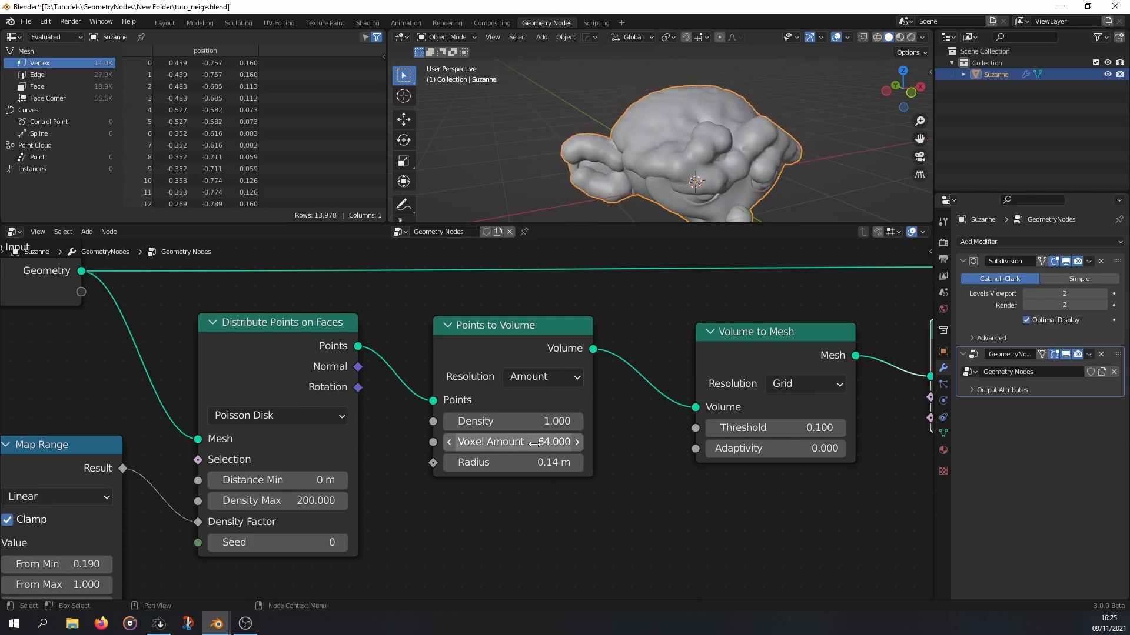
pyautogui.moveTo(544, 463); pyautogui.dragTo(550, 462)
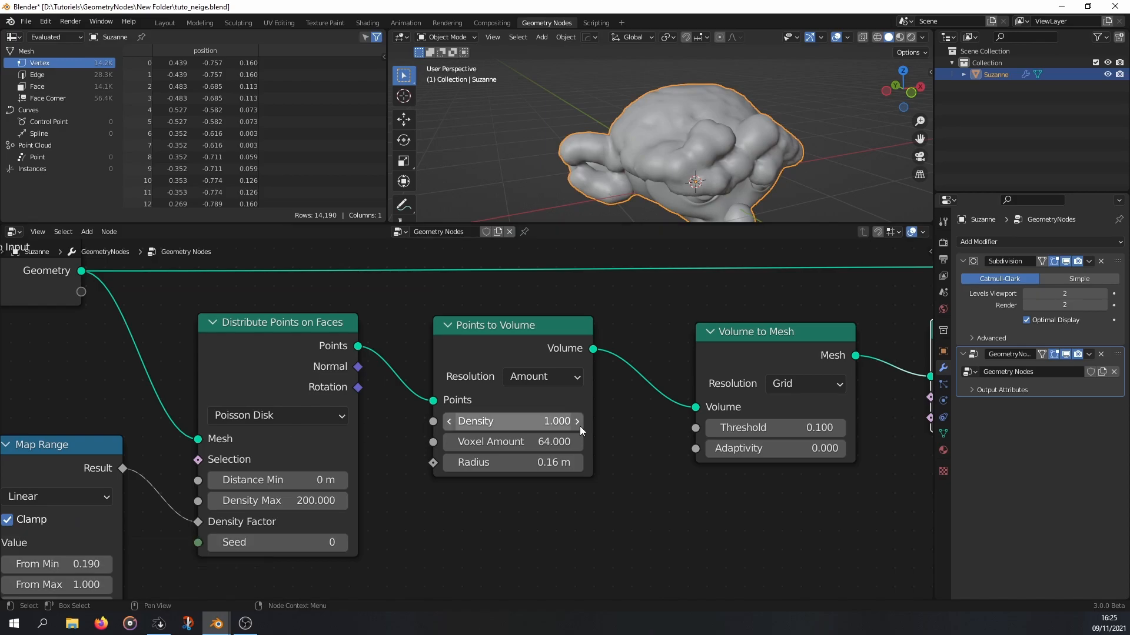
# - Add a Random Value node just below the Points to Volume node
pyautogui.moveTo(623, 469); pyautogui.dragTo(626, 454, button='middle')
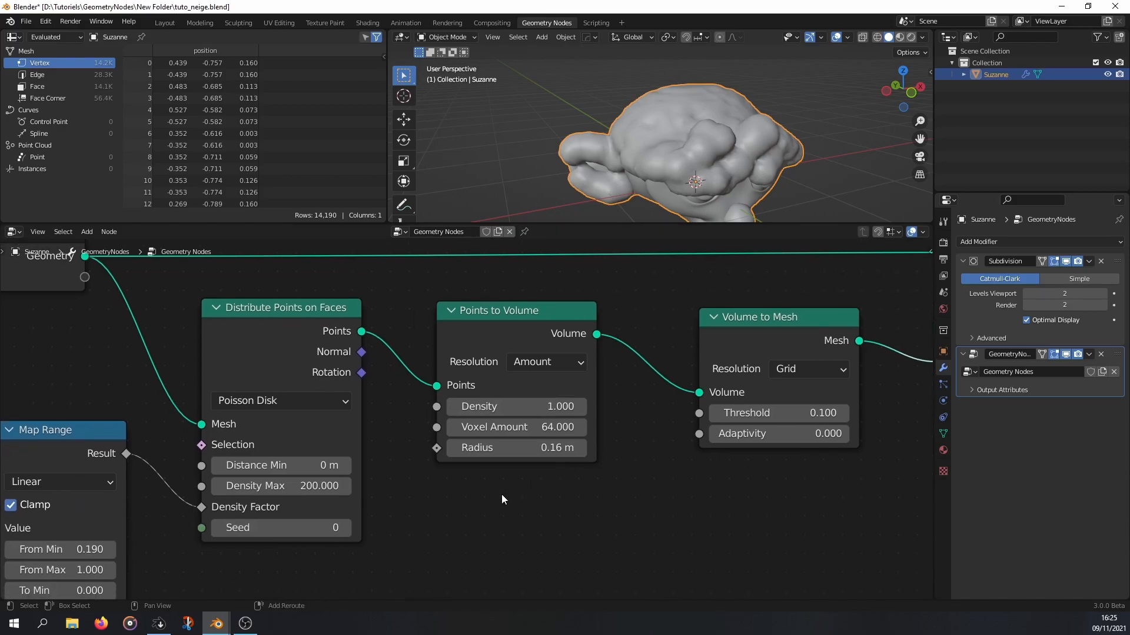
pyautogui.hotkey('shift', 'a')
pyautogui.moveTo(503, 513)
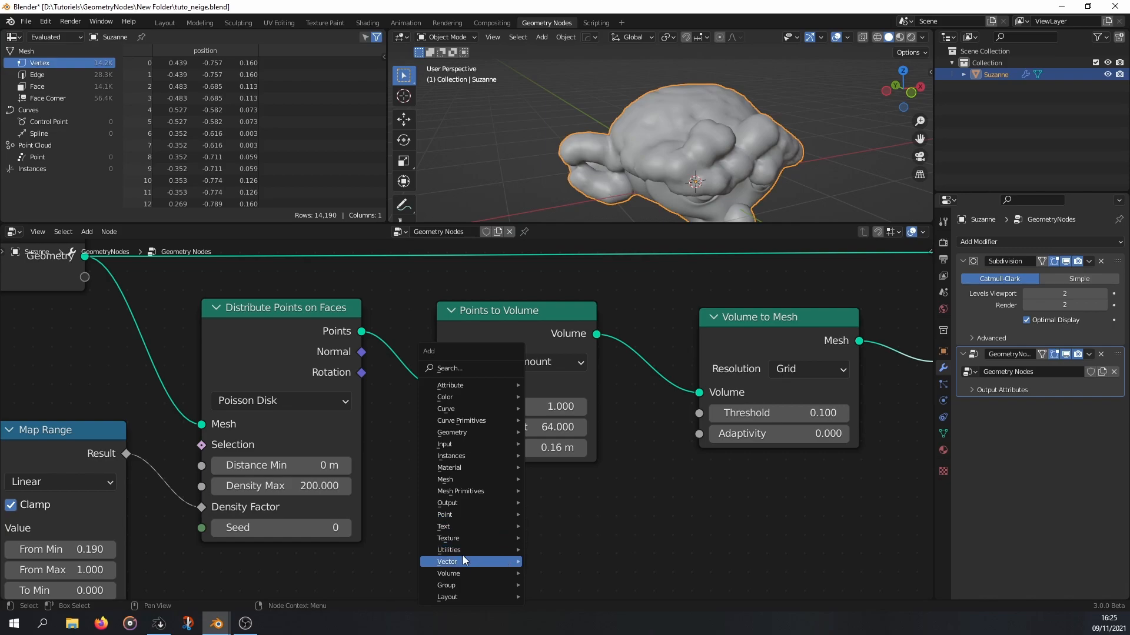
pyautogui.moveTo(467, 549)
pyautogui.click(564, 526)
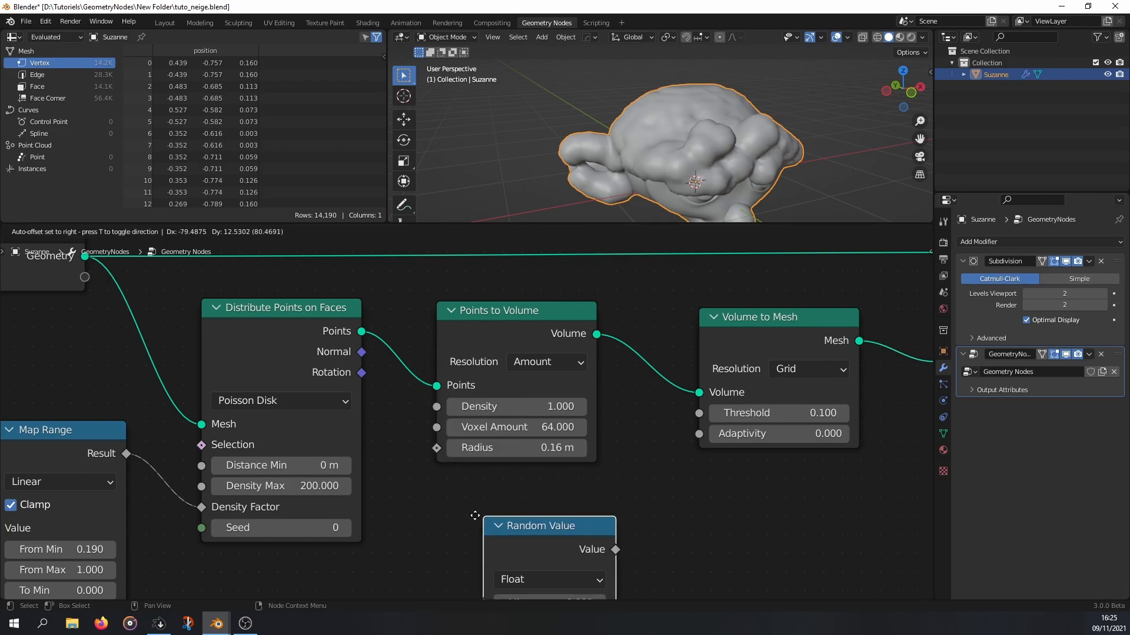
pyautogui.click(432, 478)
pyautogui.keyDown('shift'); pyautogui.scroll(-4, 514, 439); pyautogui.keyUp('shift')
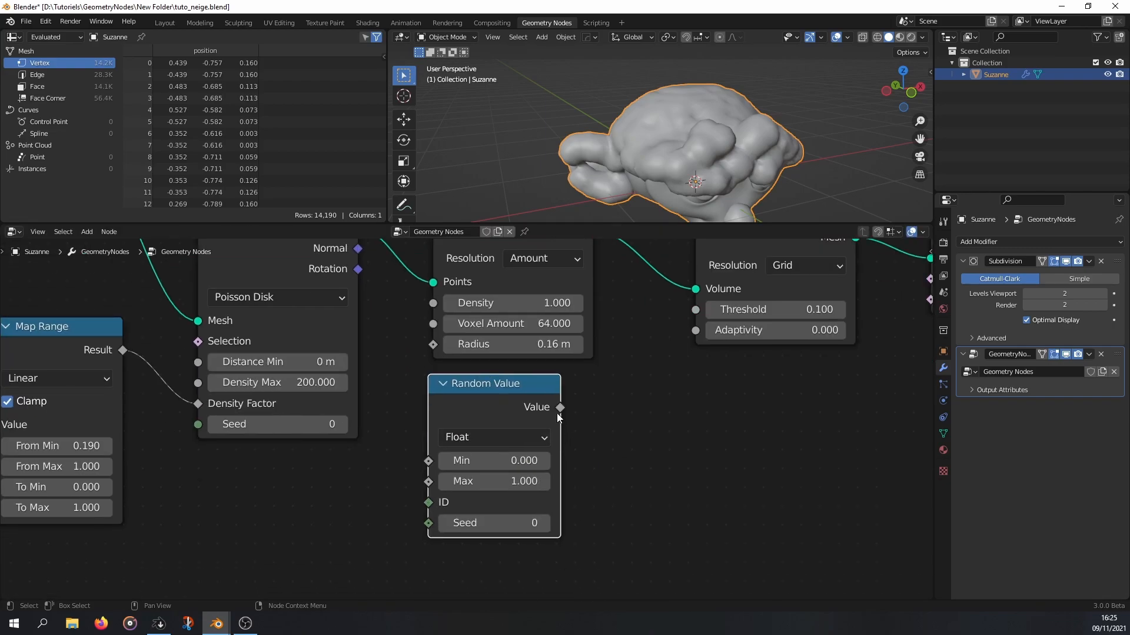
# - Connect the Random Value output to the Radius input of Points to Volume
pyautogui.moveTo(560, 406); pyautogui.dragTo(495, 384)
pyautogui.moveTo(372, 360); pyautogui.dragTo(346, 442, button='middle')
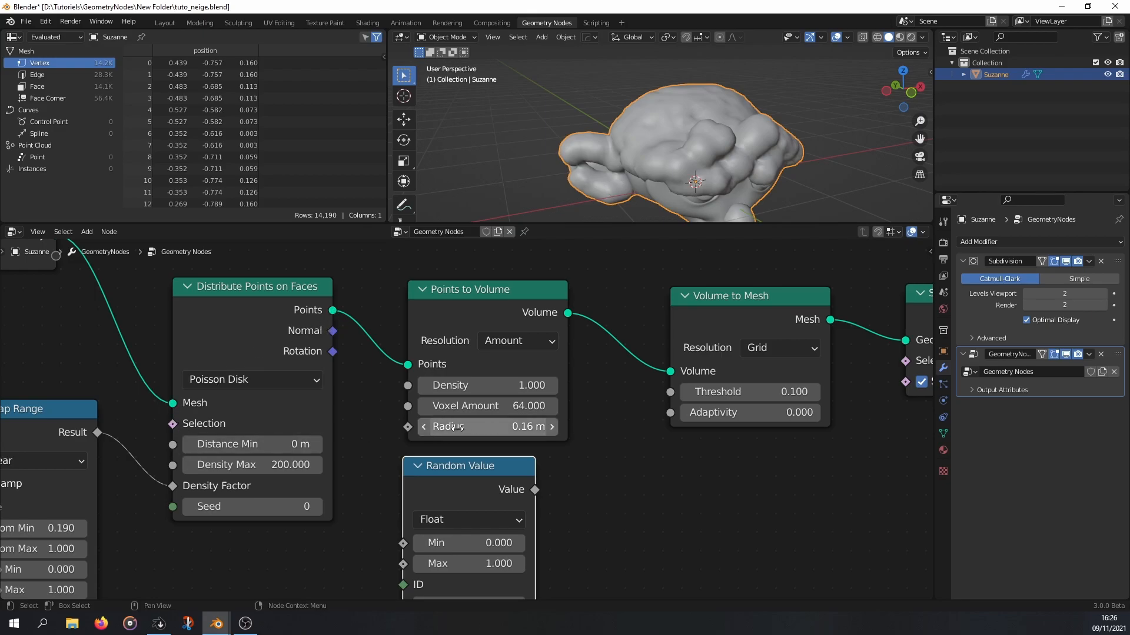
pyautogui.moveTo(453, 434); pyautogui.dragTo(478, 422, button='middle')
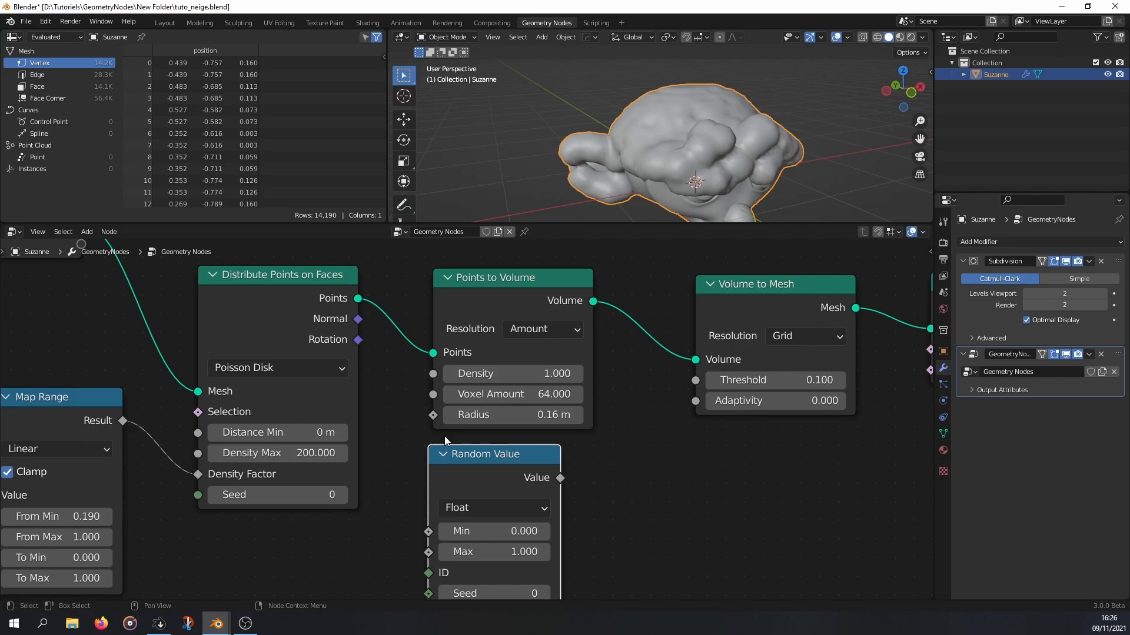
pyautogui.moveTo(527, 468); pyautogui.dragTo(526, 442, button='middle')
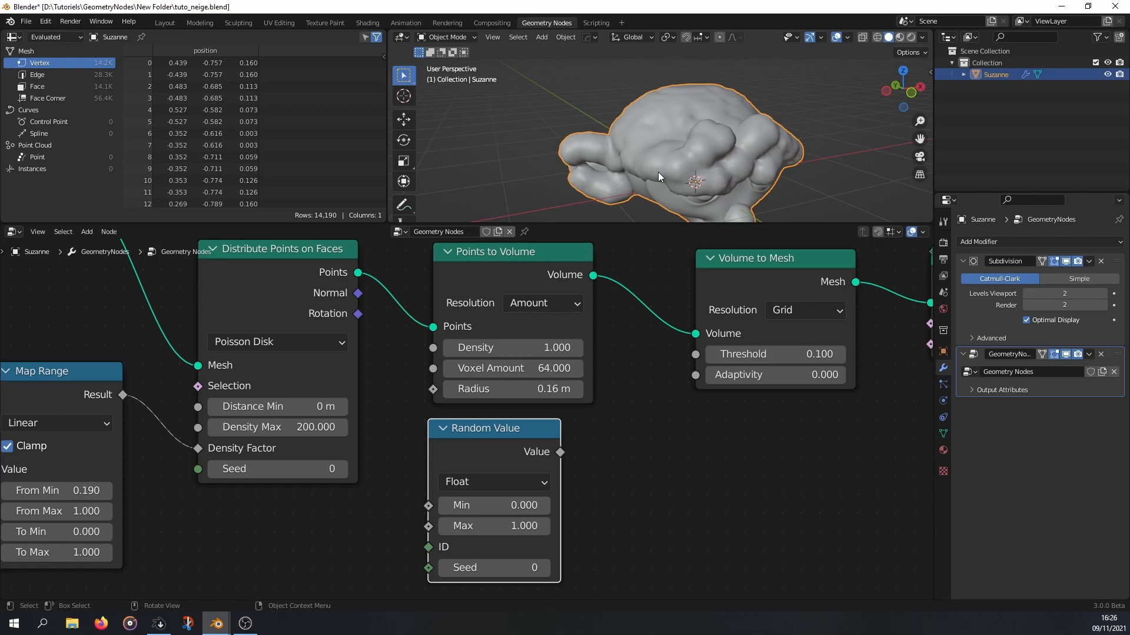
pyautogui.moveTo(559, 453); pyautogui.dragTo(445, 390)
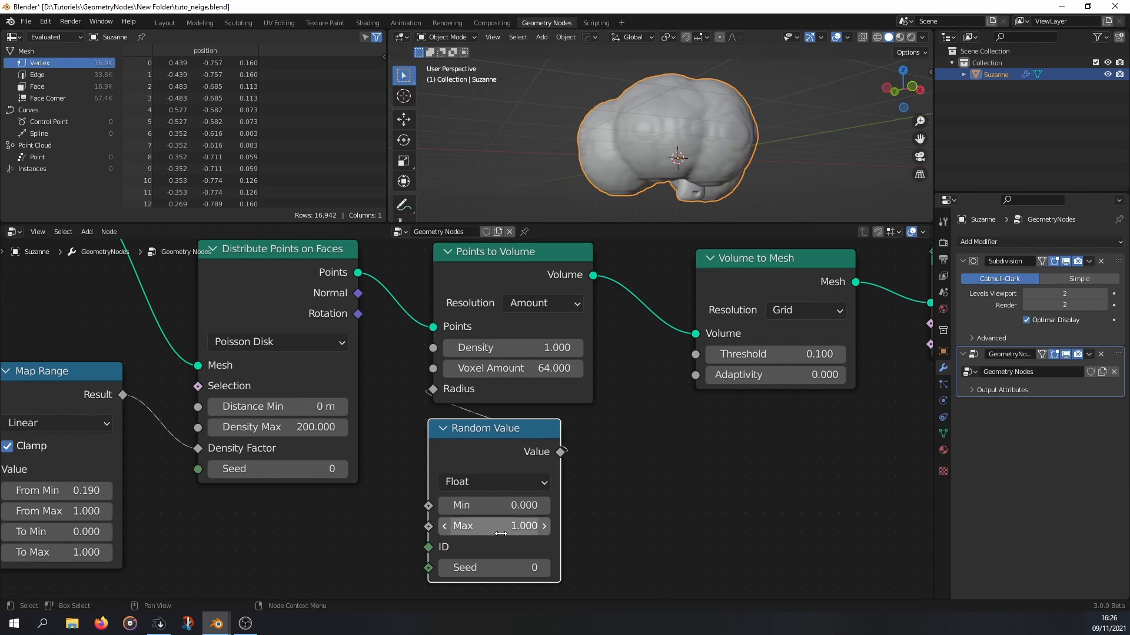
# - Set the radius Random Value node's Max to 0.150 and Min to 0.050
pyautogui.moveTo(501, 533)
pyautogui.mouseDown()
pyautogui.moveTo(447, 533)
pyautogui.moveTo(505, 526)
pyautogui.mouseUp()
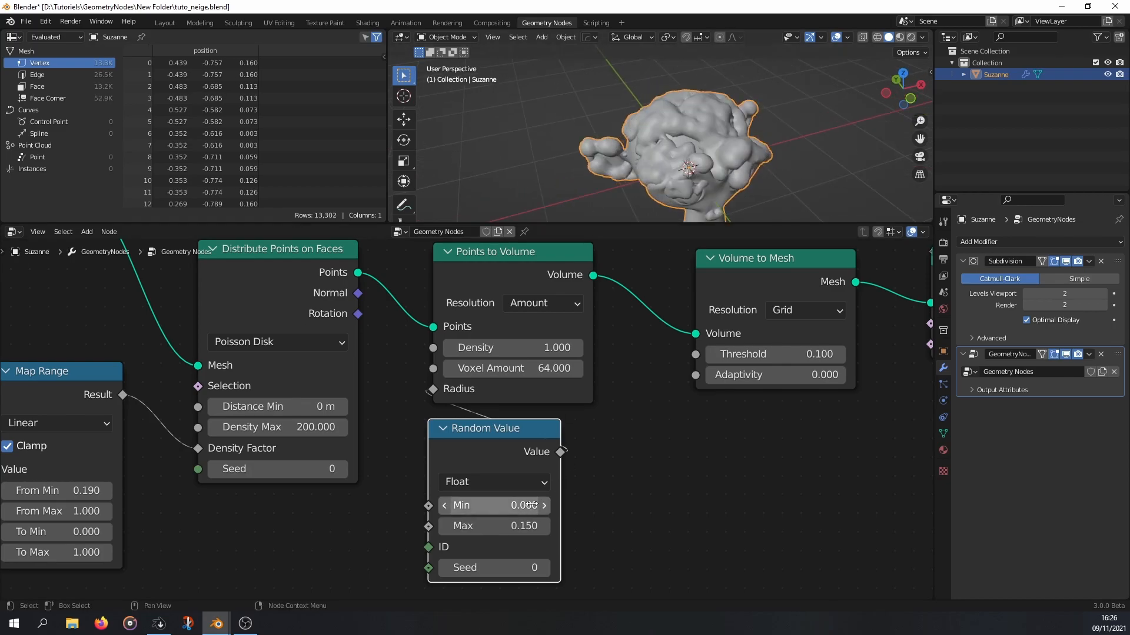
pyautogui.click(532, 506)
pyautogui.write('0.')
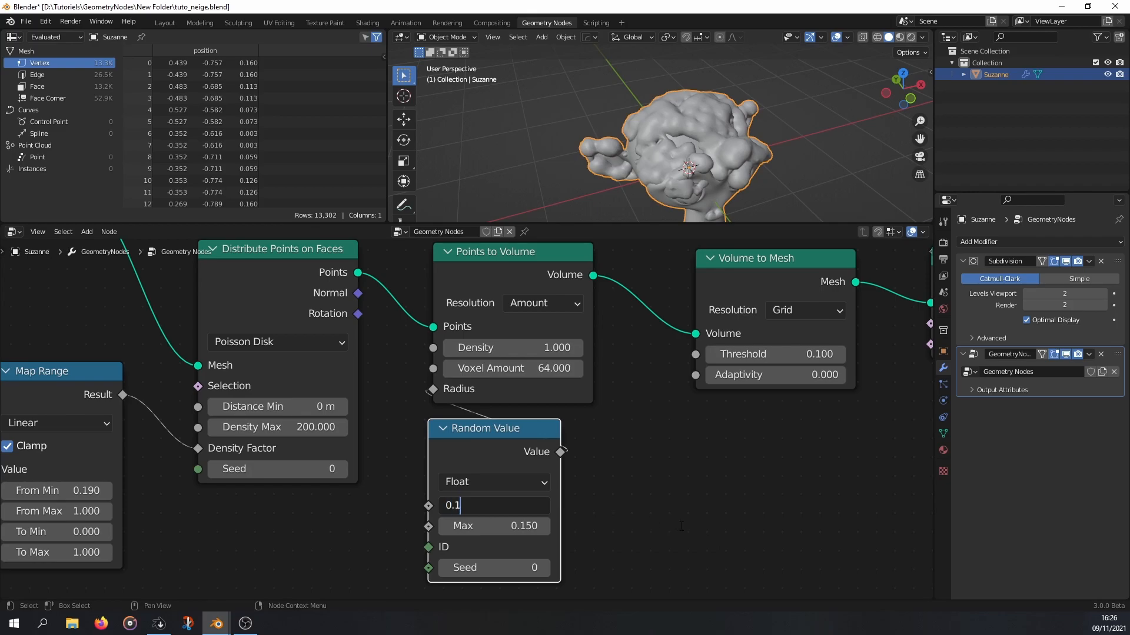
pyautogui.write('05')
pyautogui.press('Return')
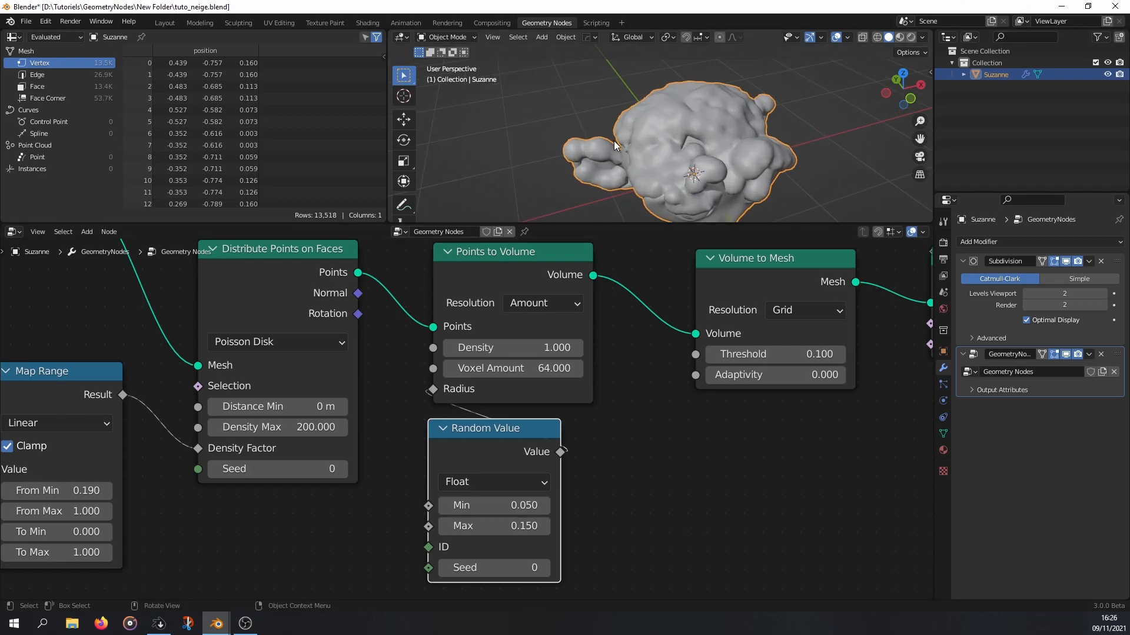
# - Examine the size variation of the snow clumps on the head from several angles and review the node chain
pyautogui.moveTo(733, 106); pyautogui.dragTo(724, 126, button='middle')
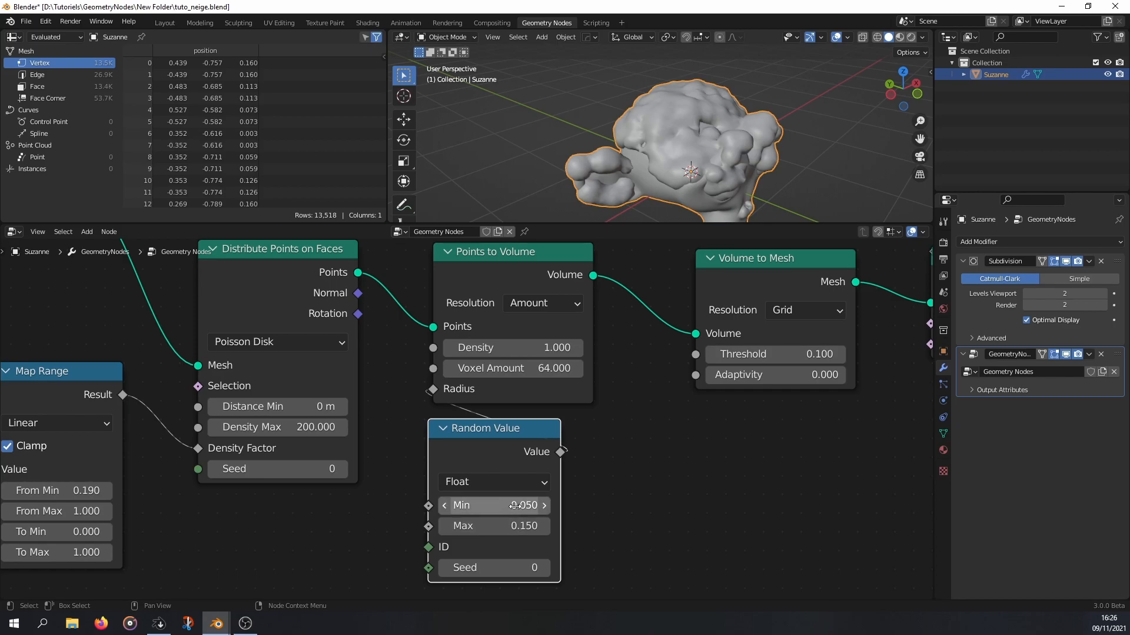
pyautogui.scroll(-3, 572, 409)
pyautogui.moveTo(573, 408); pyautogui.dragTo(476, 441, button='middle')
pyautogui.moveTo(671, 175); pyautogui.dragTo(624, 151, button='middle')
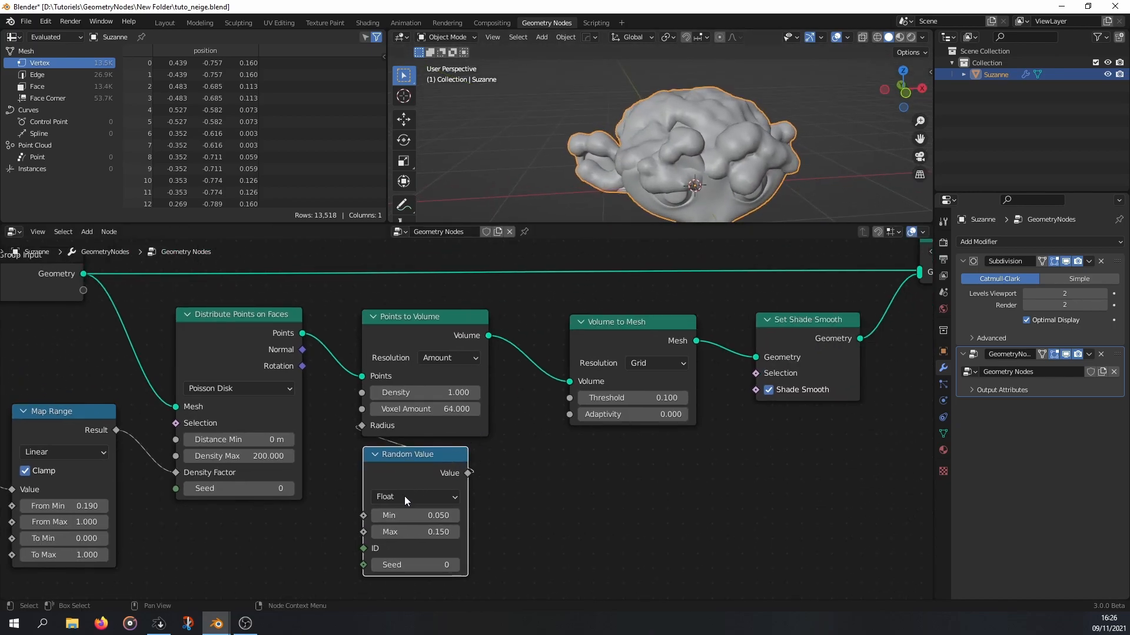
pyautogui.moveTo(373, 501); pyautogui.dragTo(522, 475, button='middle')
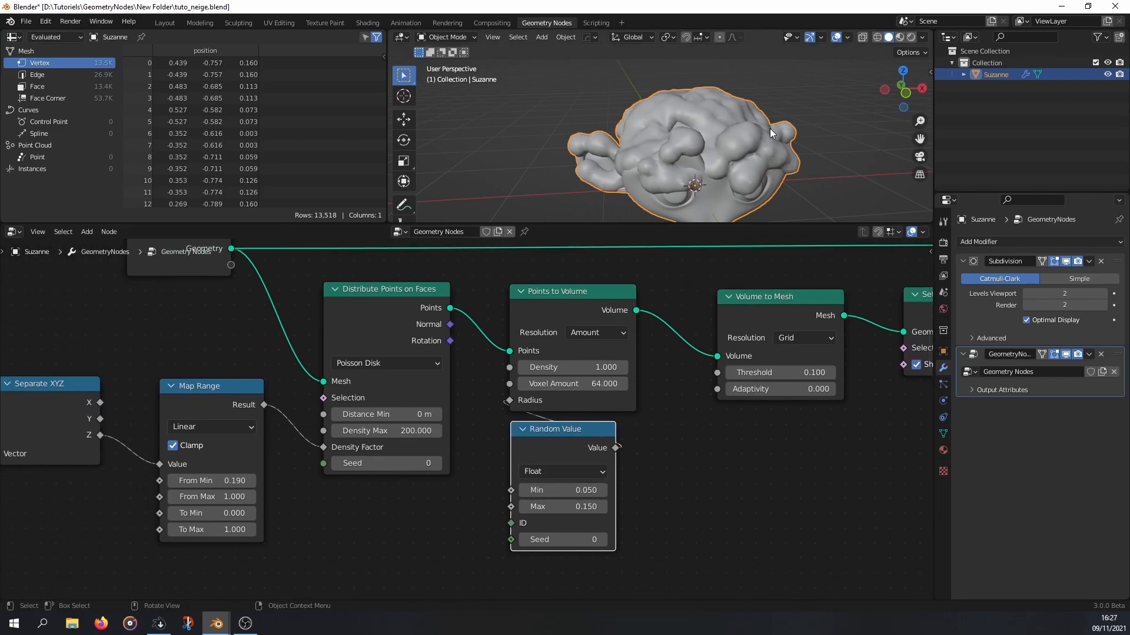
pyautogui.moveTo(771, 128); pyautogui.dragTo(761, 164, button='middle')
pyautogui.moveTo(645, 165)
pyautogui.mouseDown(button='middle')
pyautogui.moveTo(664, 117)
pyautogui.moveTo(663, 143)
pyautogui.moveTo(630, 170)
pyautogui.mouseUp(button='middle')
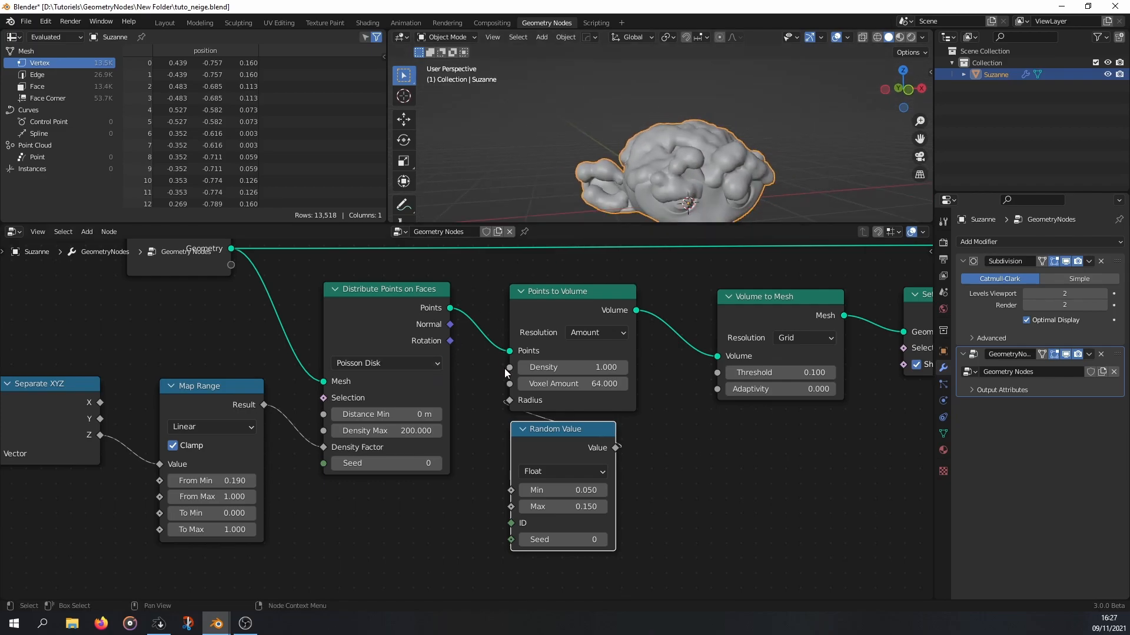
pyautogui.moveTo(506, 369); pyautogui.dragTo(532, 370, button='middle')
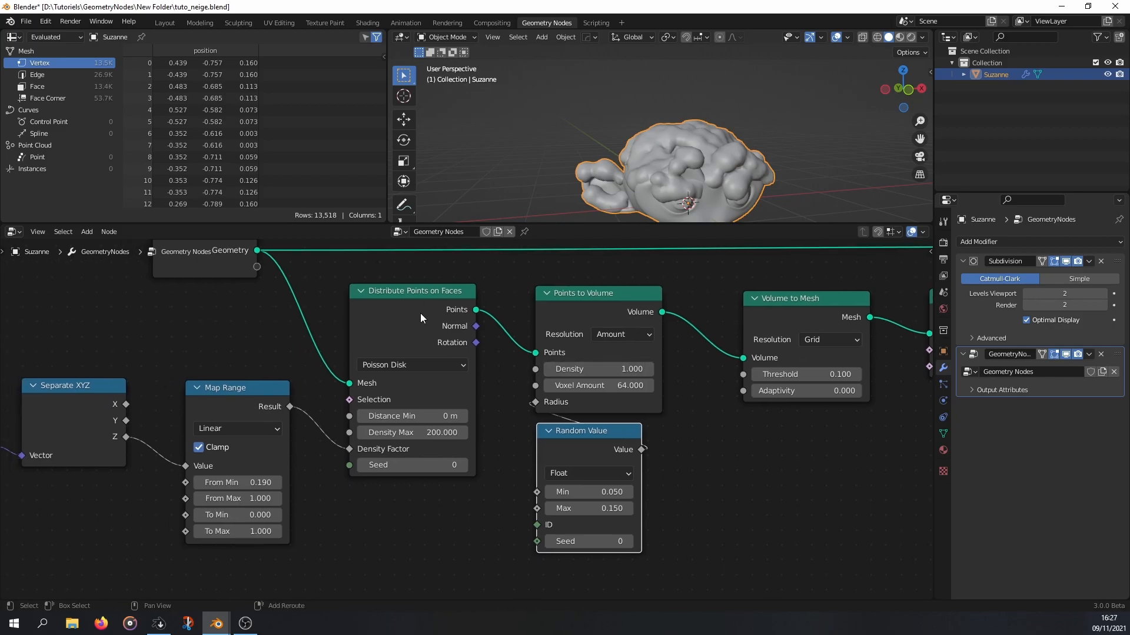
# - Insert a Set Position node between Distribute Points on Faces and Points to Volume
pyautogui.hotkey('shift', 'a')
pyautogui.moveTo(380, 199)
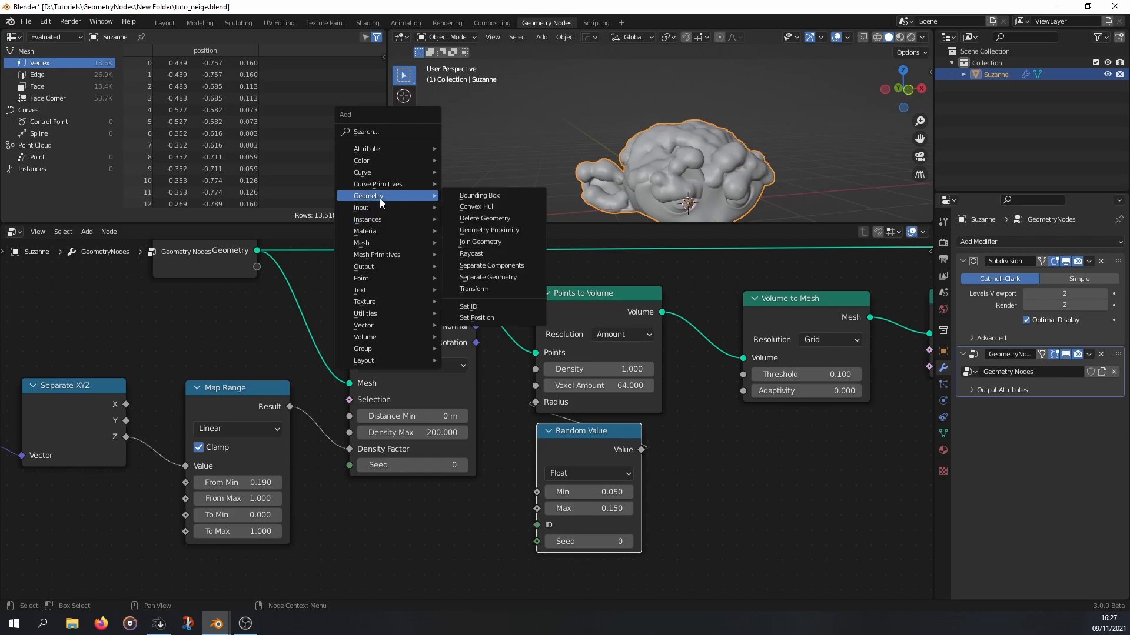
pyautogui.click(485, 318)
pyautogui.click(536, 294)
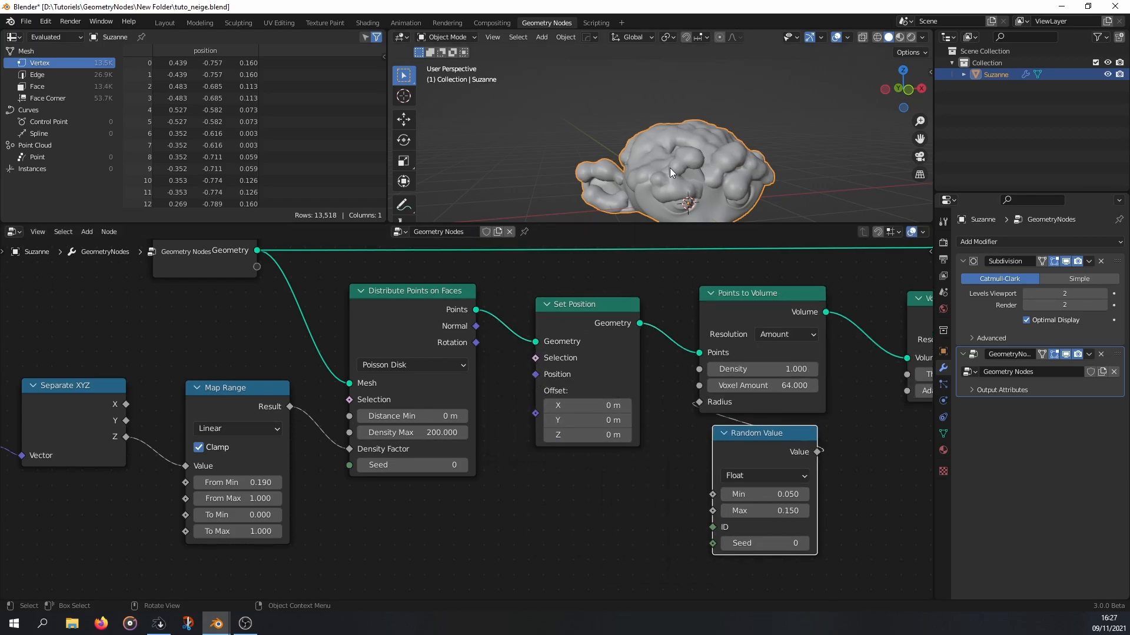
# - Add a second Random Value node below Set Position and change its data type to Vector
pyautogui.moveTo(514, 491); pyautogui.dragTo(507, 449, button='middle')
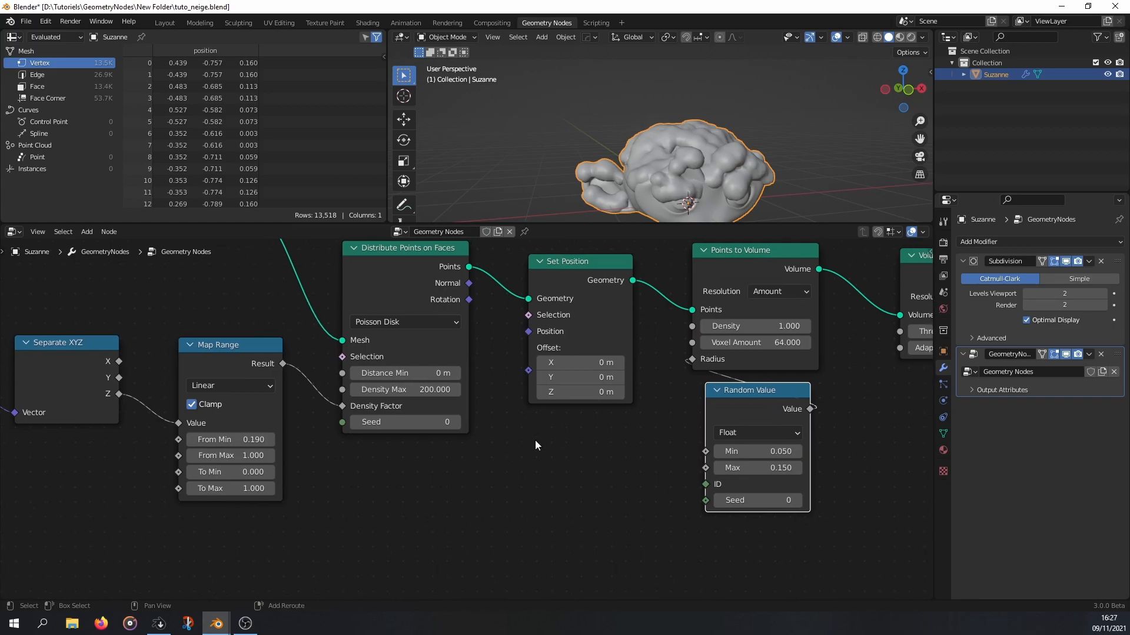
pyautogui.hotkey('shift', 'a')
pyautogui.moveTo(535, 441)
pyautogui.moveTo(494, 550)
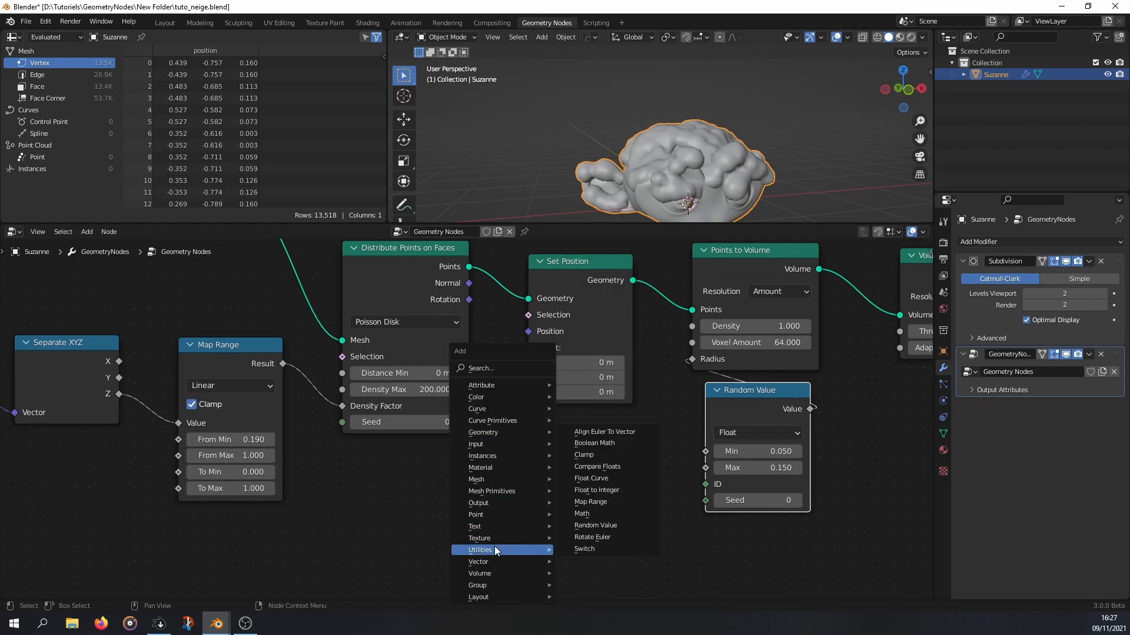
pyautogui.click(595, 525)
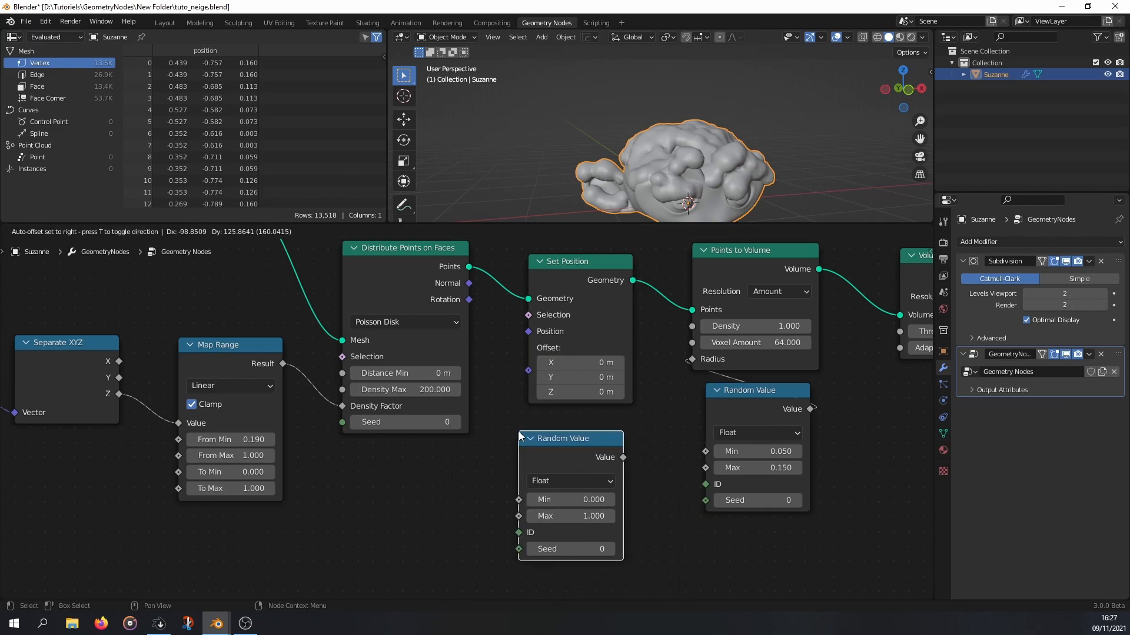
pyautogui.click(573, 478)
pyautogui.click(566, 481)
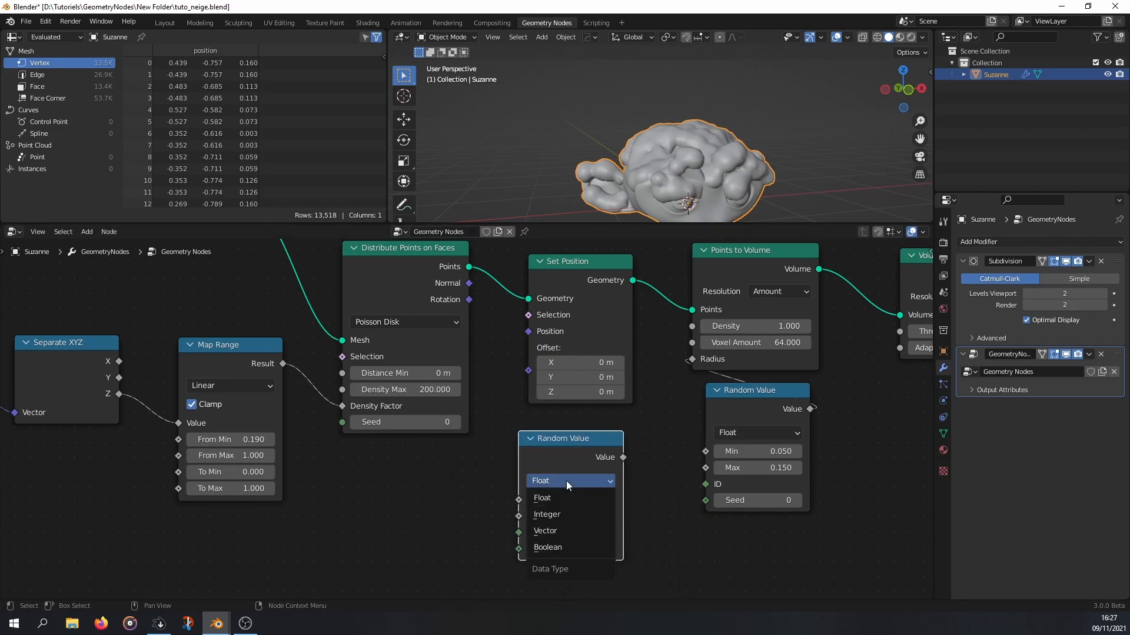
pyautogui.click(552, 531)
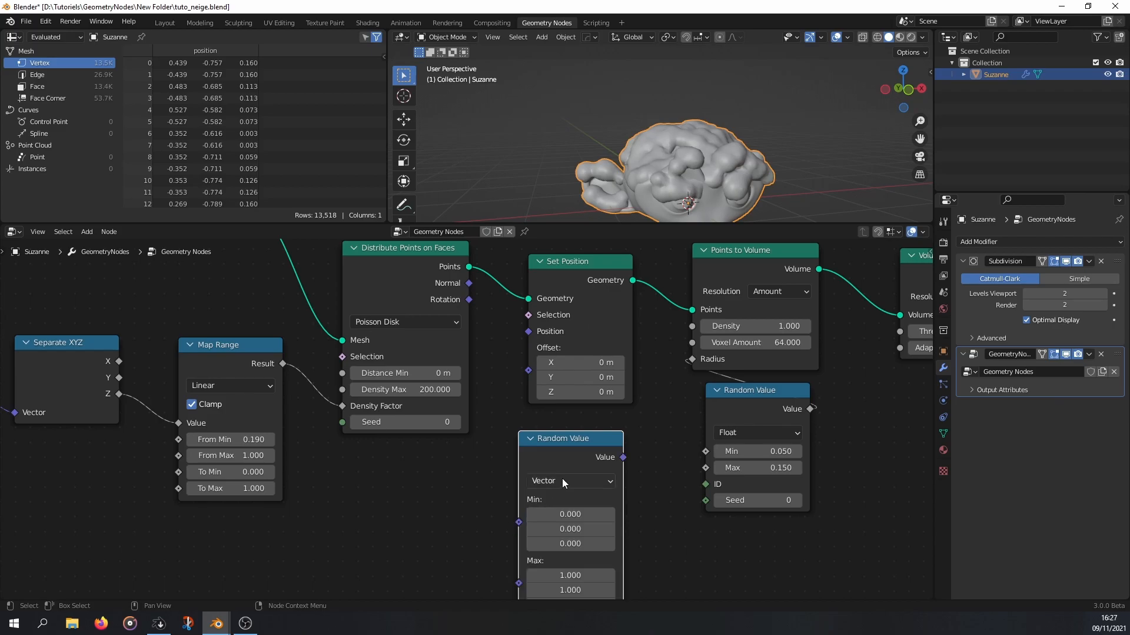
# - Connect the vector Random Value output to the Position input of Set Position and inspect the displaced snow
pyautogui.scroll(-2, 560, 478)
pyautogui.moveTo(510, 370); pyautogui.dragTo(526, 280, button='middle')
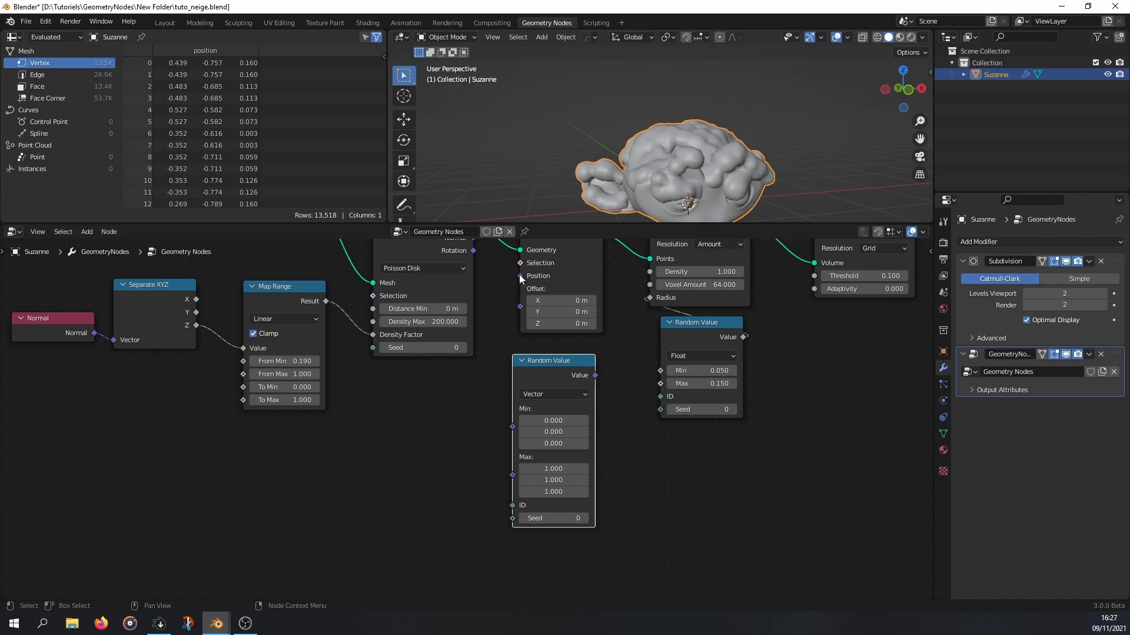
pyautogui.moveTo(595, 375); pyautogui.dragTo(520, 306)
pyautogui.moveTo(564, 211); pyautogui.dragTo(578, 171, button='middle')
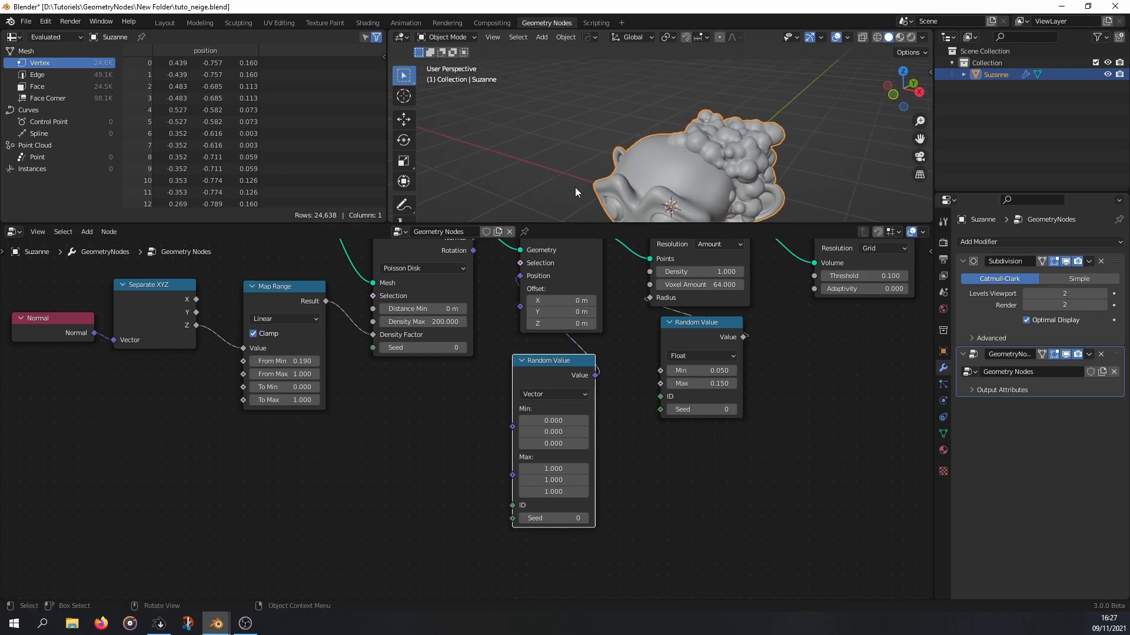
pyautogui.moveTo(562, 407); pyautogui.dragTo(529, 376, button='middle')
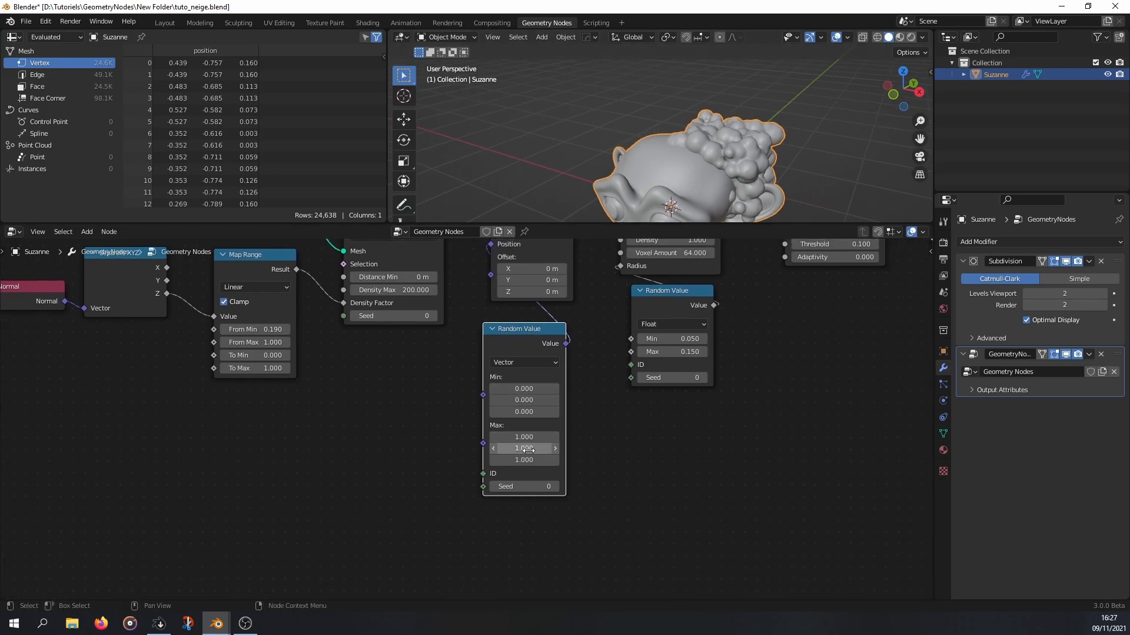
pyautogui.moveTo(641, 203); pyautogui.dragTo(685, 177, button='middle')
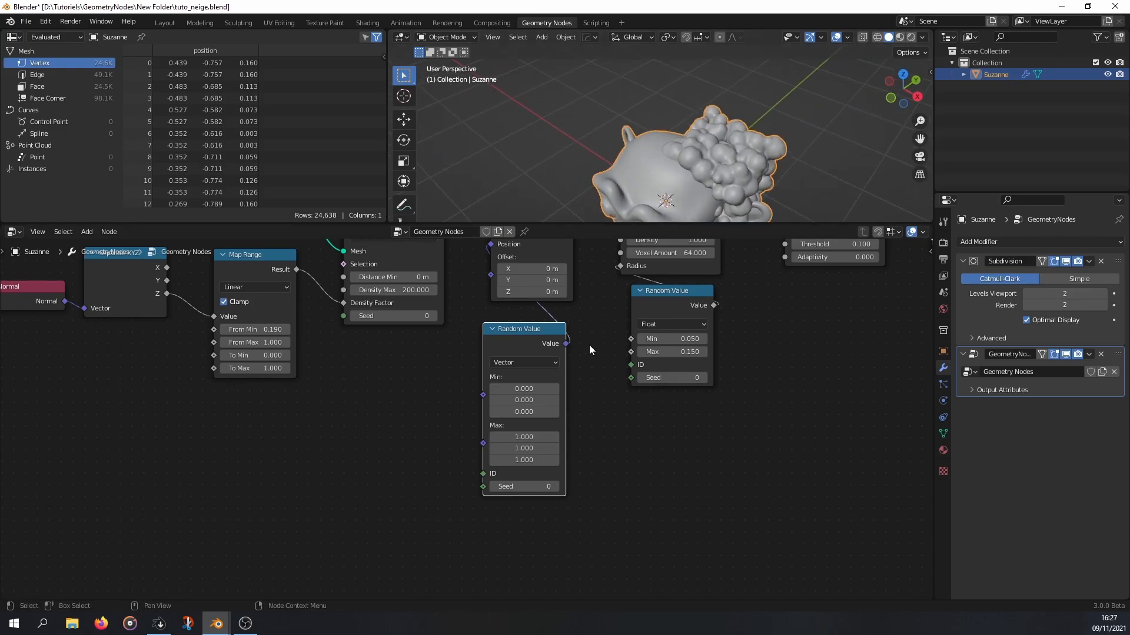
# - Set the X and Y components of the vector Random Value node's Max to 0
pyautogui.moveTo(518, 437)
pyautogui.mouseDown()
pyautogui.moveTo(517, 449)
pyautogui.moveTo(517, 432)
pyautogui.mouseUp()
pyautogui.write('0')
pyautogui.press('Return')
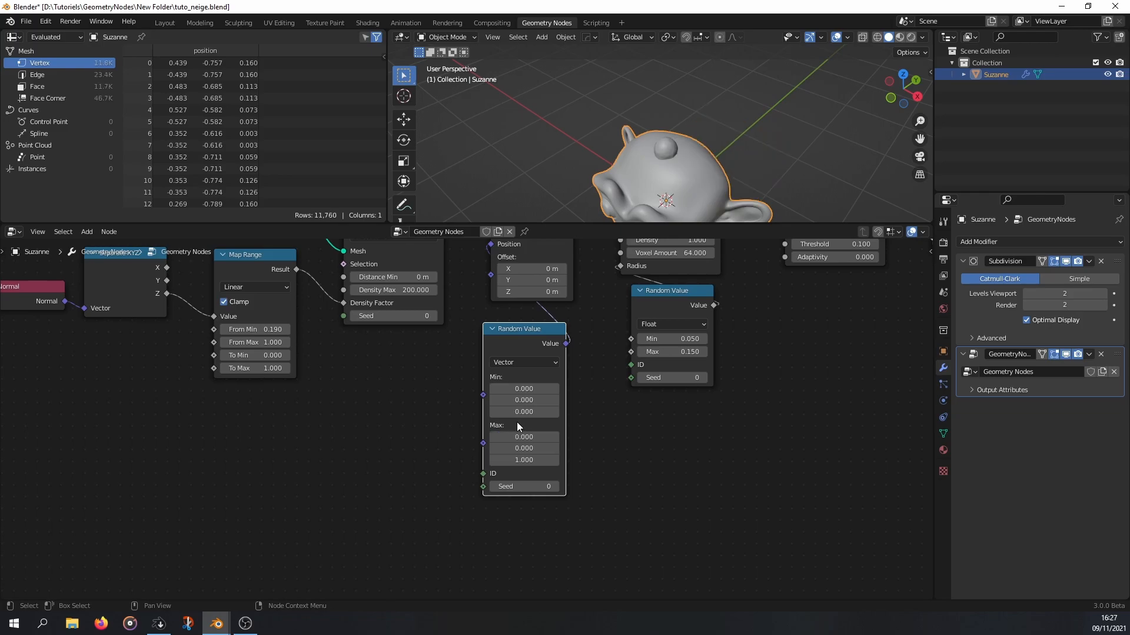
pyautogui.moveTo(629, 146); pyautogui.dragTo(636, 166, button='middle')
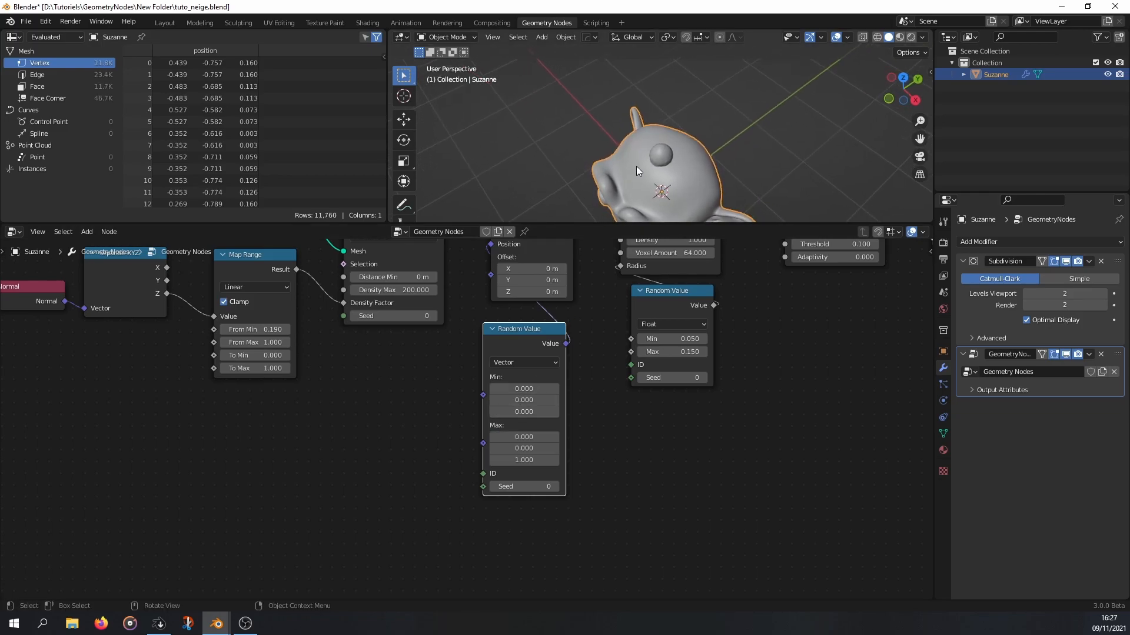
# - Move the vector Random Value link from Set Position's Position input to its Offset input and inspect the snow
pyautogui.moveTo(549, 284); pyautogui.dragTo(558, 316, button='middle')
pyautogui.moveTo(498, 277); pyautogui.dragTo(496, 305)
pyautogui.moveTo(743, 76); pyautogui.dragTo(809, 165, button='middle')
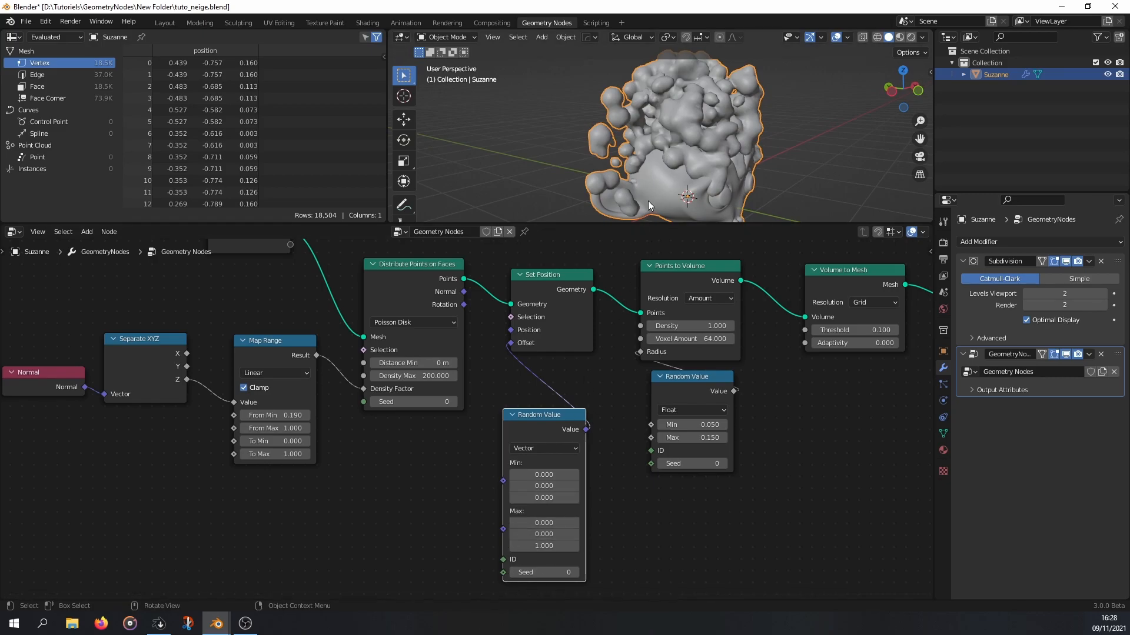
# - Set the Z component of the vector Random Value node's Max to 0.080 and inspect the snow on the monkey head
pyautogui.click(550, 547)
pyautogui.write('0.9')
pyautogui.press('Return')
pyautogui.moveTo(550, 547)
pyautogui.mouseDown()
pyautogui.moveTo(515, 547)
pyautogui.moveTo(636, 546)
pyautogui.moveTo(558, 546)
pyautogui.mouseUp()
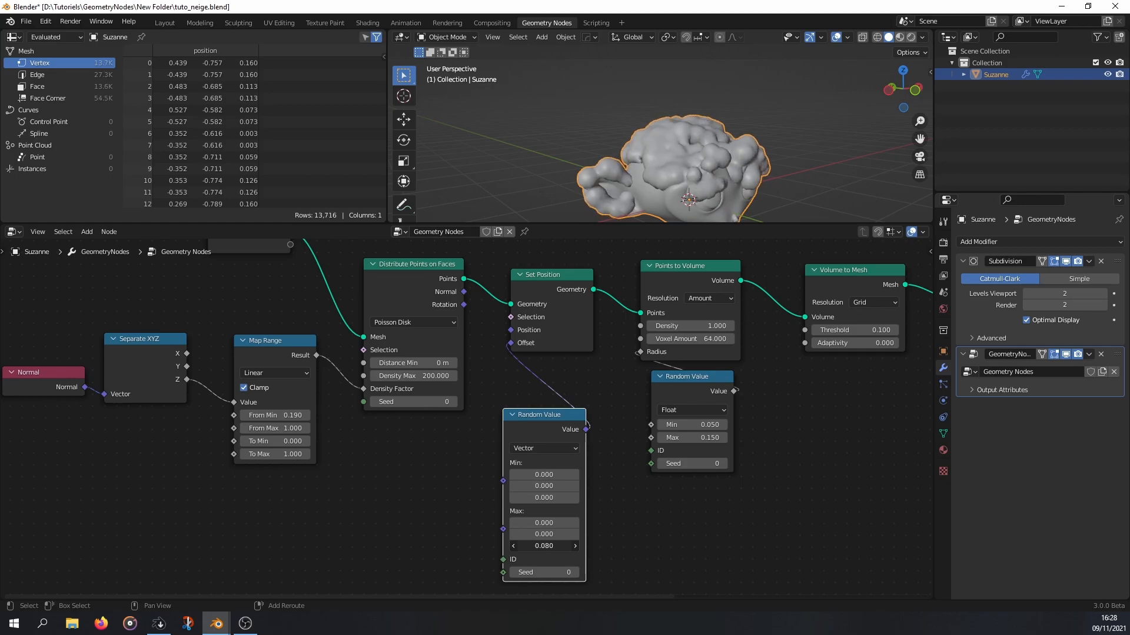
pyautogui.scroll(-3, 622, 123)
pyautogui.moveTo(621, 123); pyautogui.dragTo(613, 143, button='middle')
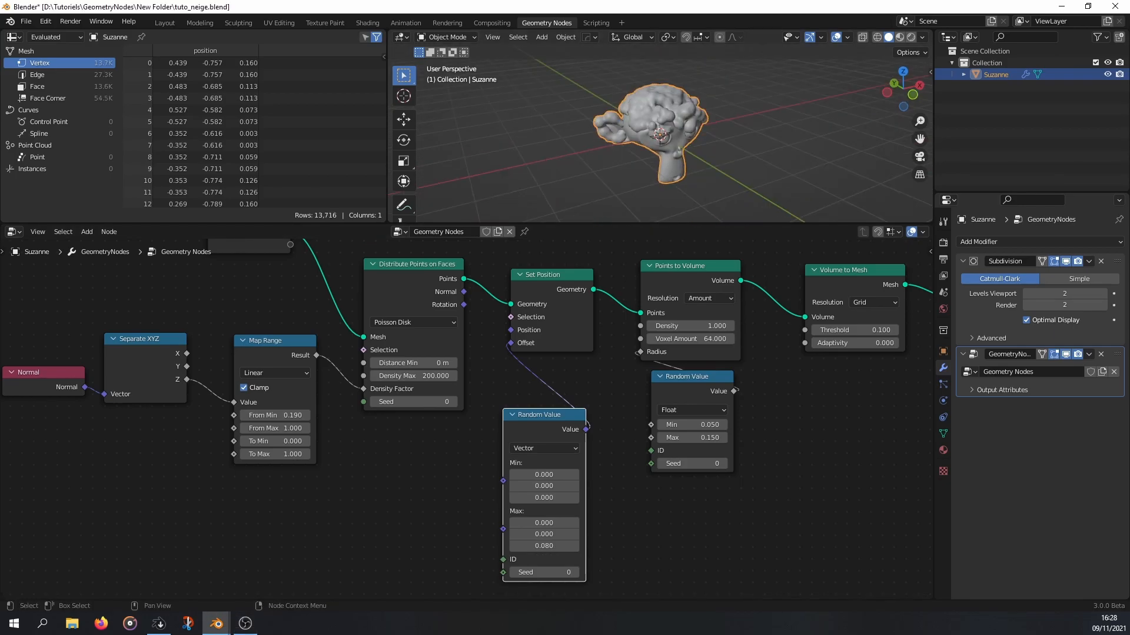
# - Switch the 3D viewport to Material Preview shading and enlarge the viewport to inspect the snow on the monkey head
pyautogui.scroll(-2, 657, 352)
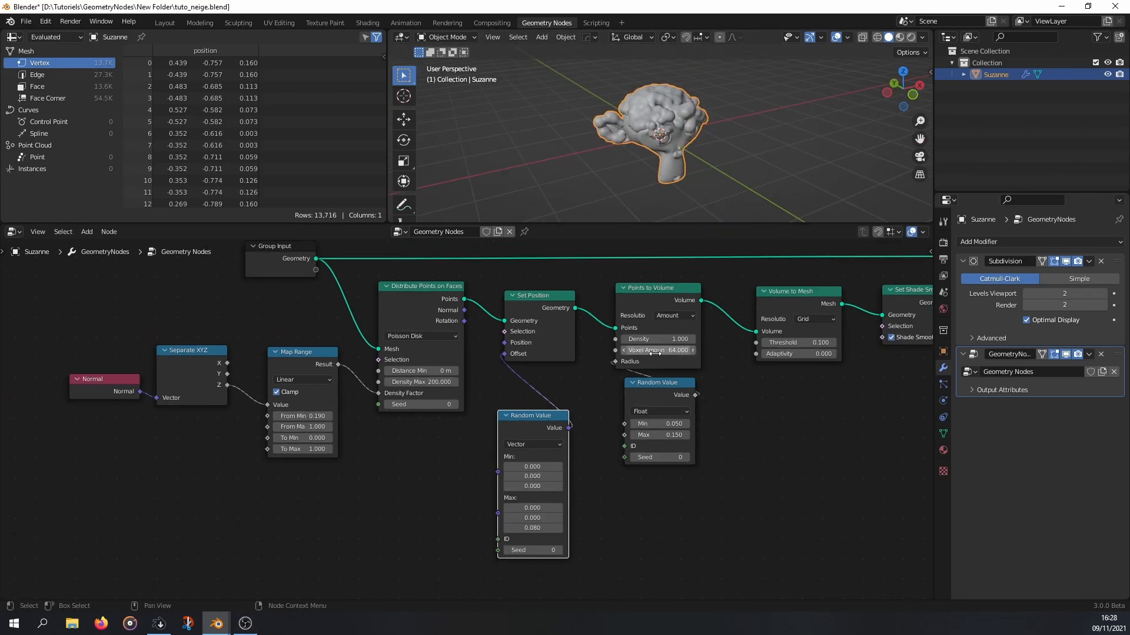
pyautogui.moveTo(657, 366); pyautogui.dragTo(514, 410, button='middle')
pyautogui.click(899, 37)
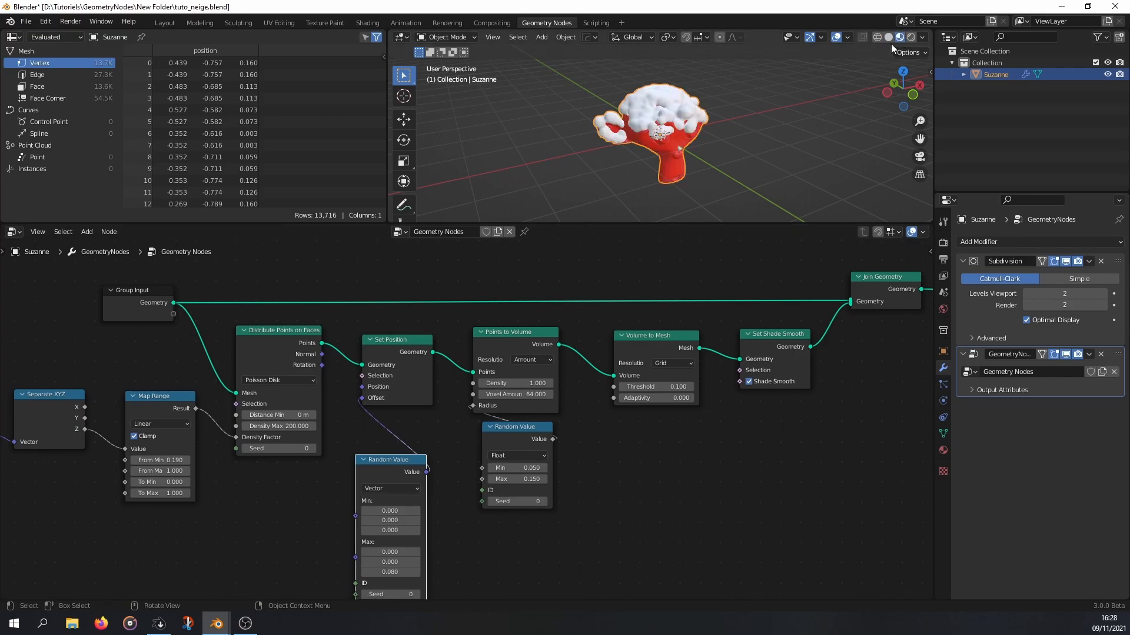
pyautogui.scroll(4, 684, 130)
pyautogui.moveTo(684, 131)
pyautogui.mouseDown(button='middle')
pyautogui.moveTo(701, 74)
pyautogui.moveTo(698, 125)
pyautogui.moveTo(682, 139)
pyautogui.mouseUp(button='middle')
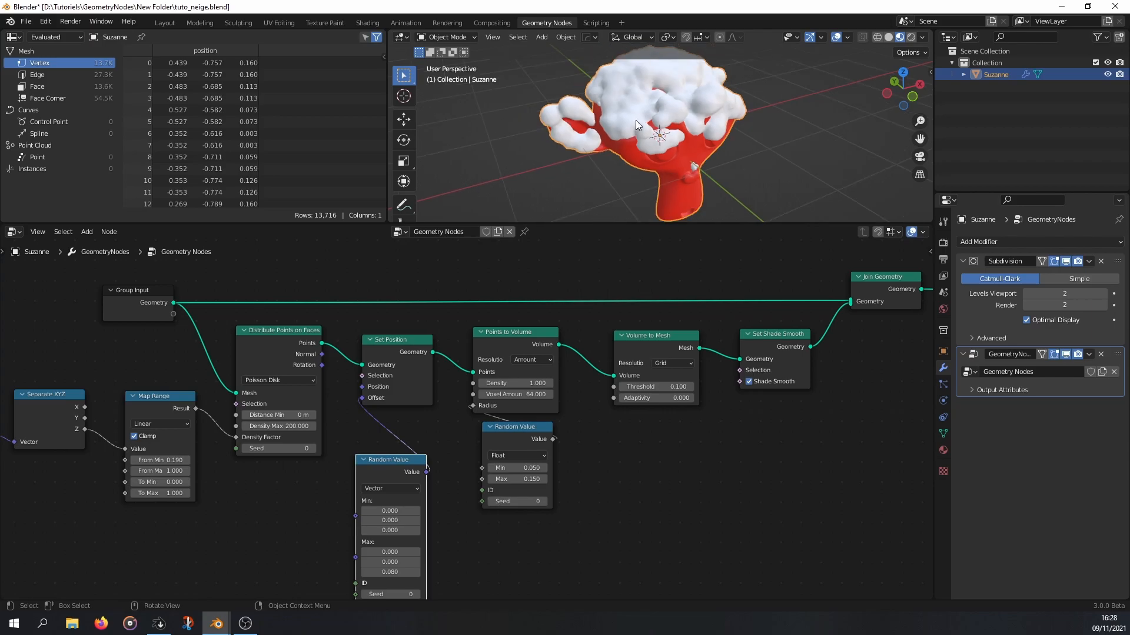
pyautogui.scroll(3, 636, 121)
pyautogui.moveTo(633, 104); pyautogui.dragTo(622, 140, button='middle')
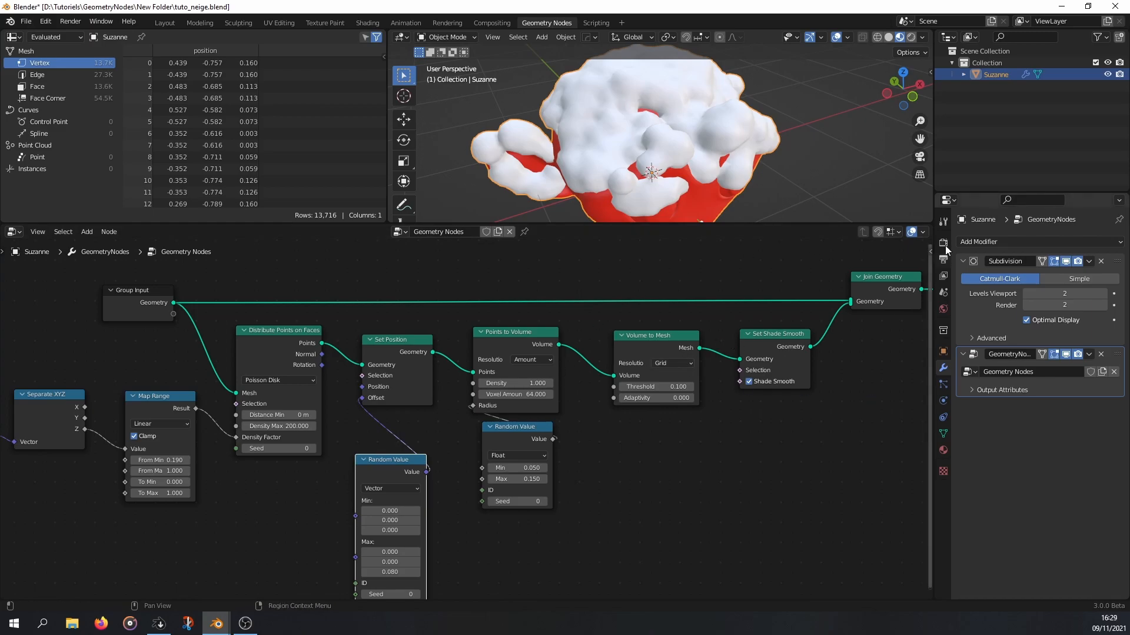
pyautogui.moveTo(530, 225); pyautogui.dragTo(522, 304)
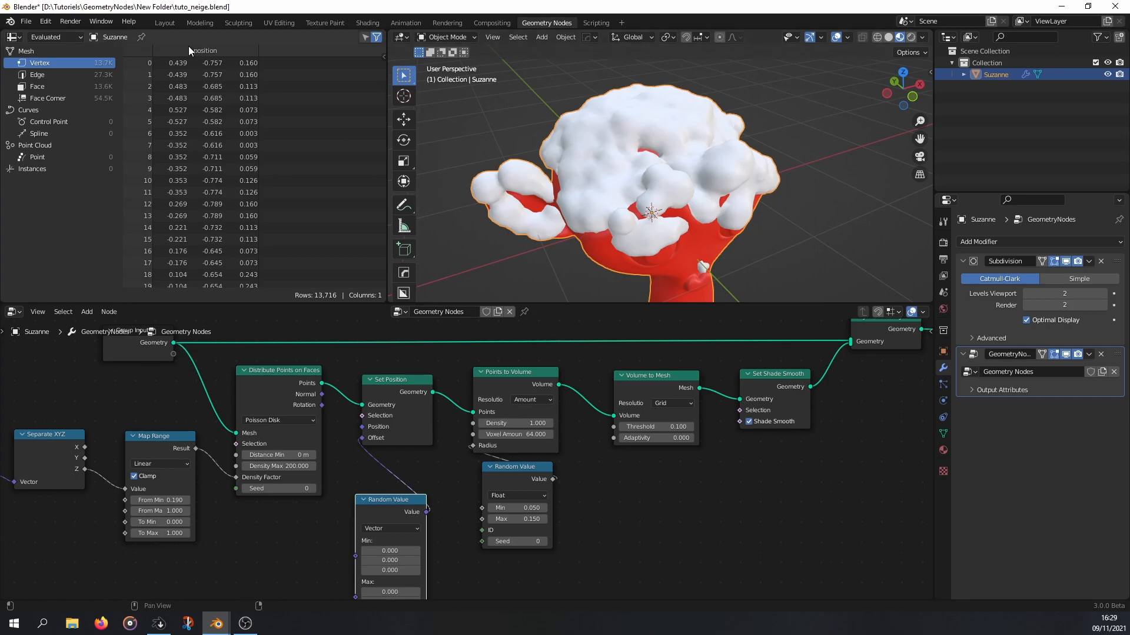
# - Enable the BlenderKit Online Asset Library add-on in the preferences and close them
pyautogui.click(46, 22)
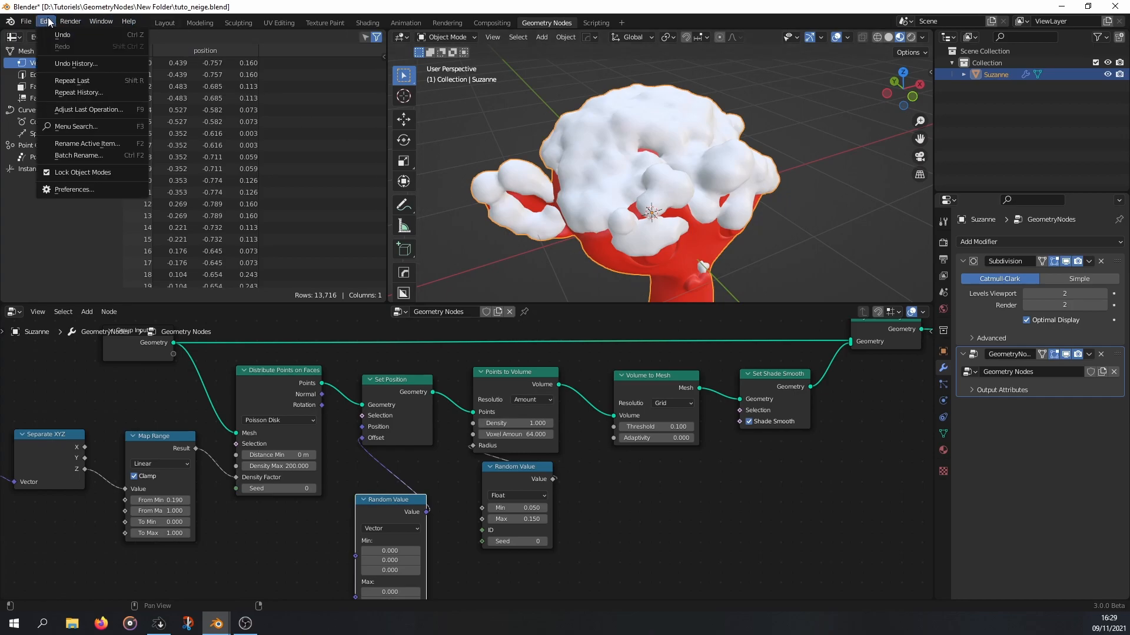
pyautogui.click(88, 189)
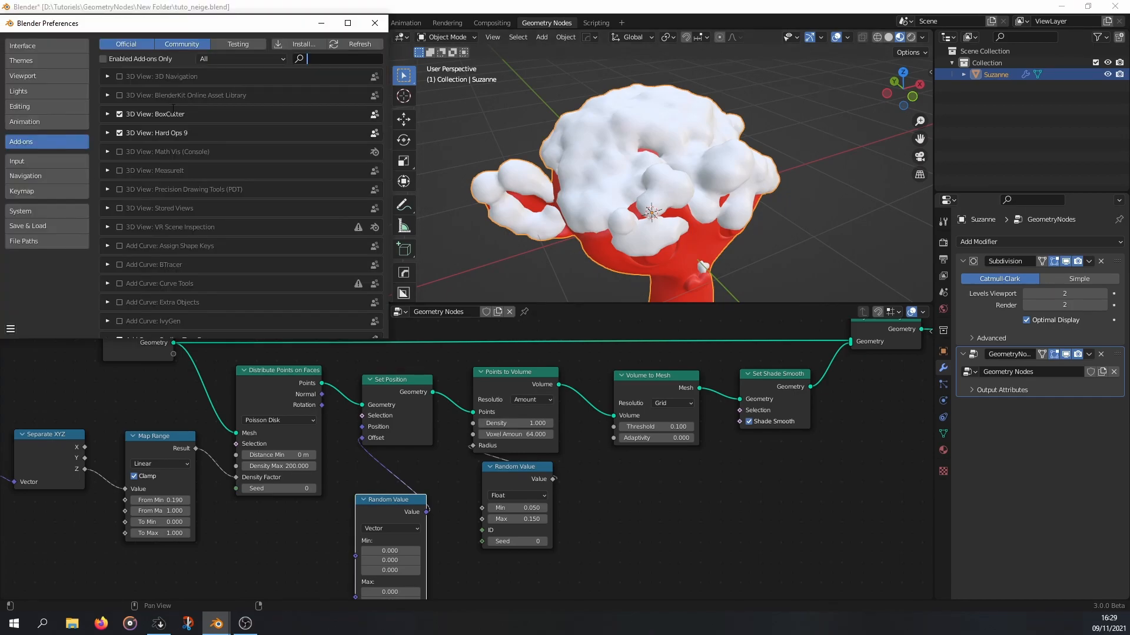
pyautogui.click(119, 95)
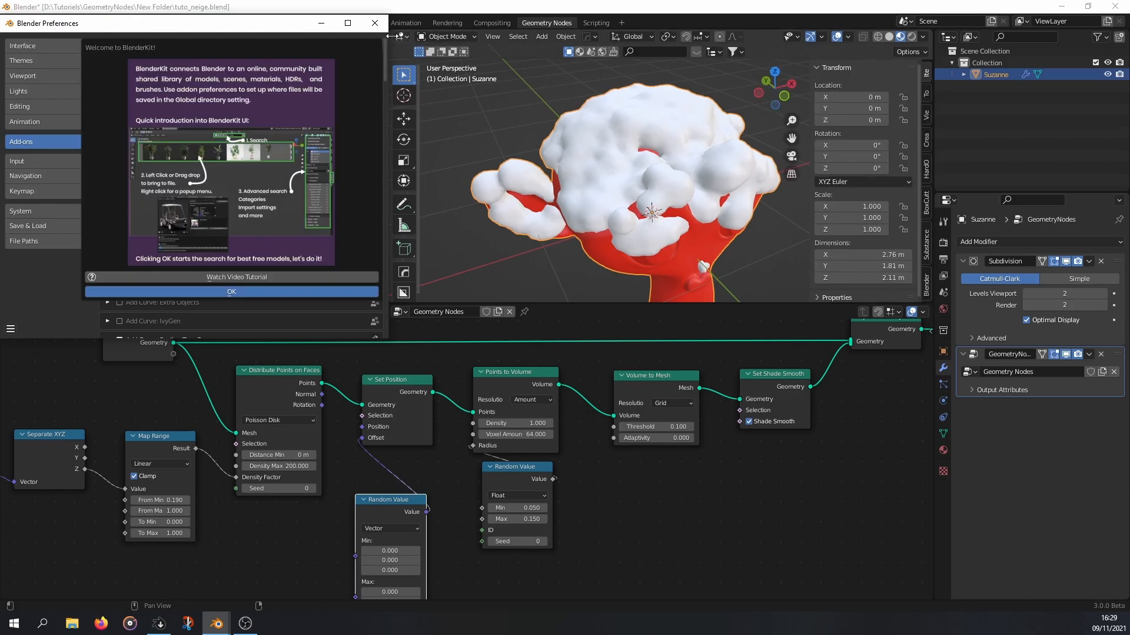
pyautogui.click(374, 23)
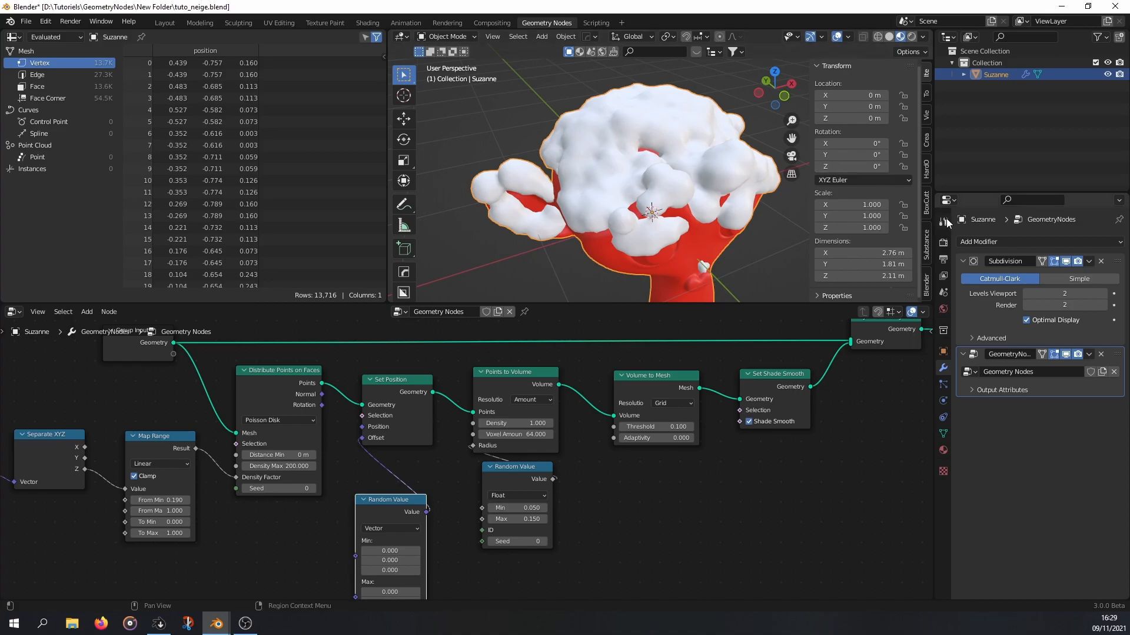
# - Search BlenderKit's materials for "snow"
pyautogui.click(927, 285)
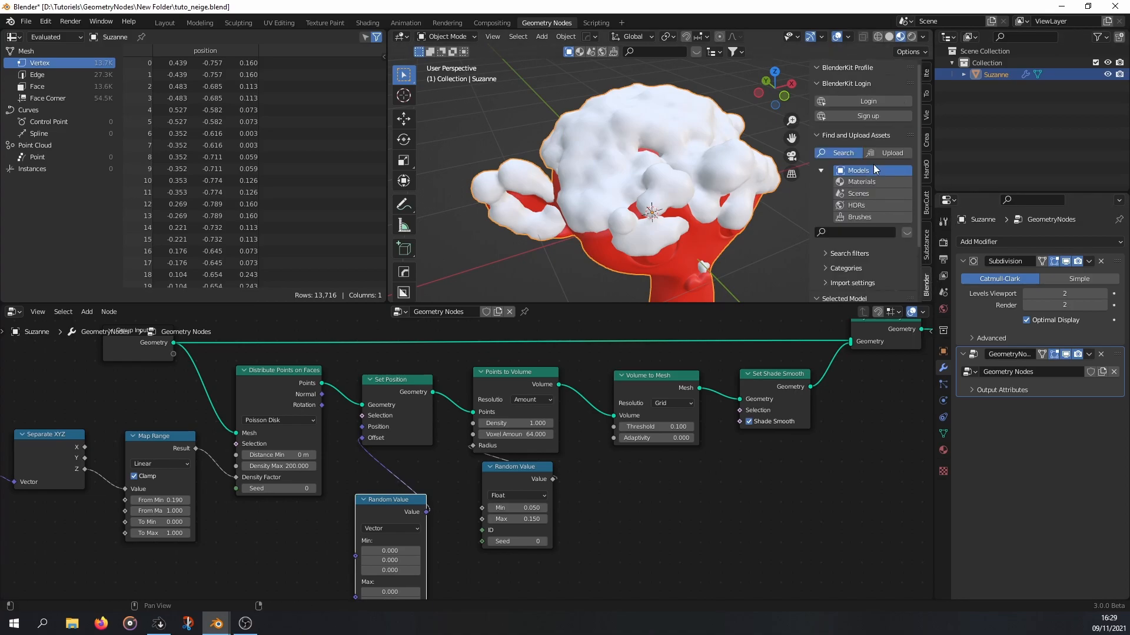
pyautogui.click(877, 183)
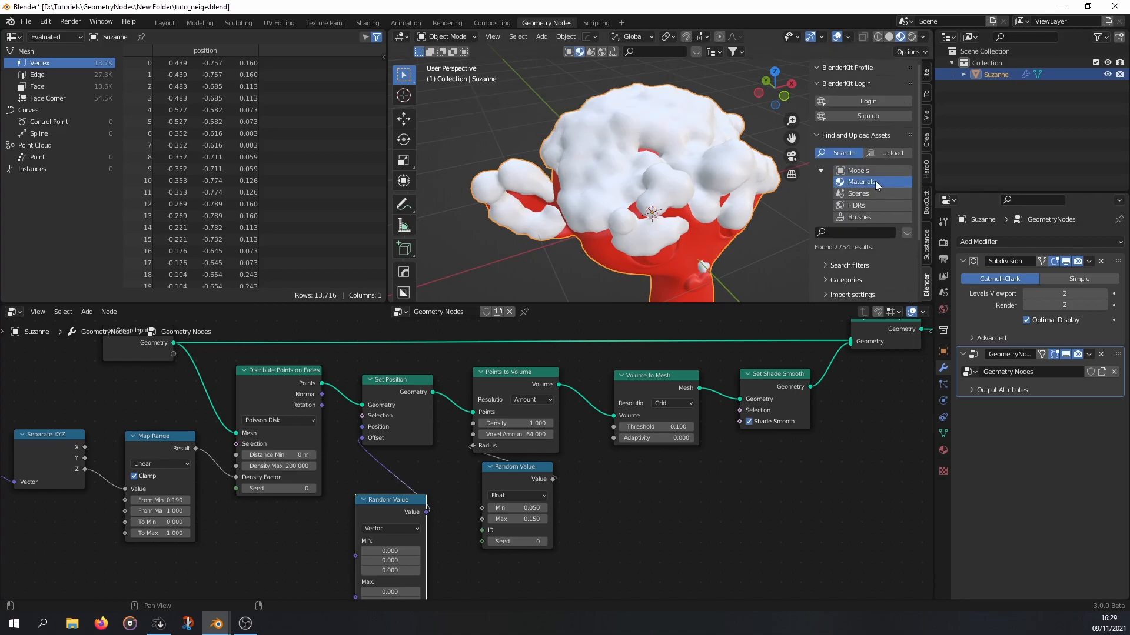
pyautogui.click(851, 232)
pyautogui.write('snow')
pyautogui.press('Return')
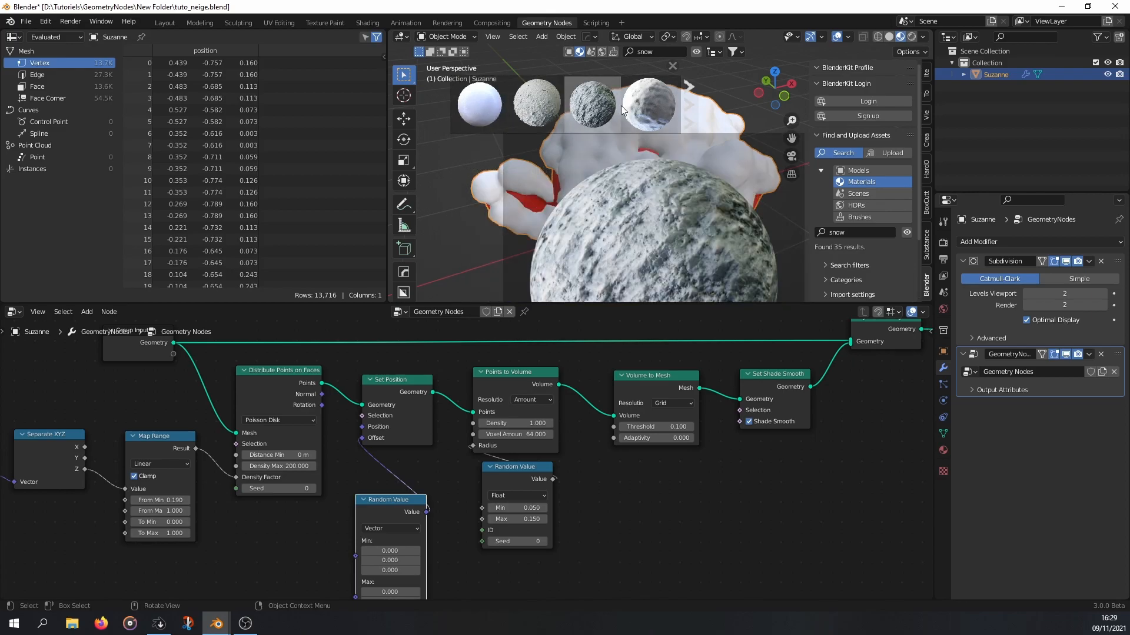
# - Download the Stylized Snow material from the search results onto the monkey head, and reassign Material.001 to its material slot
pyautogui.scroll(-2, 683, 111)
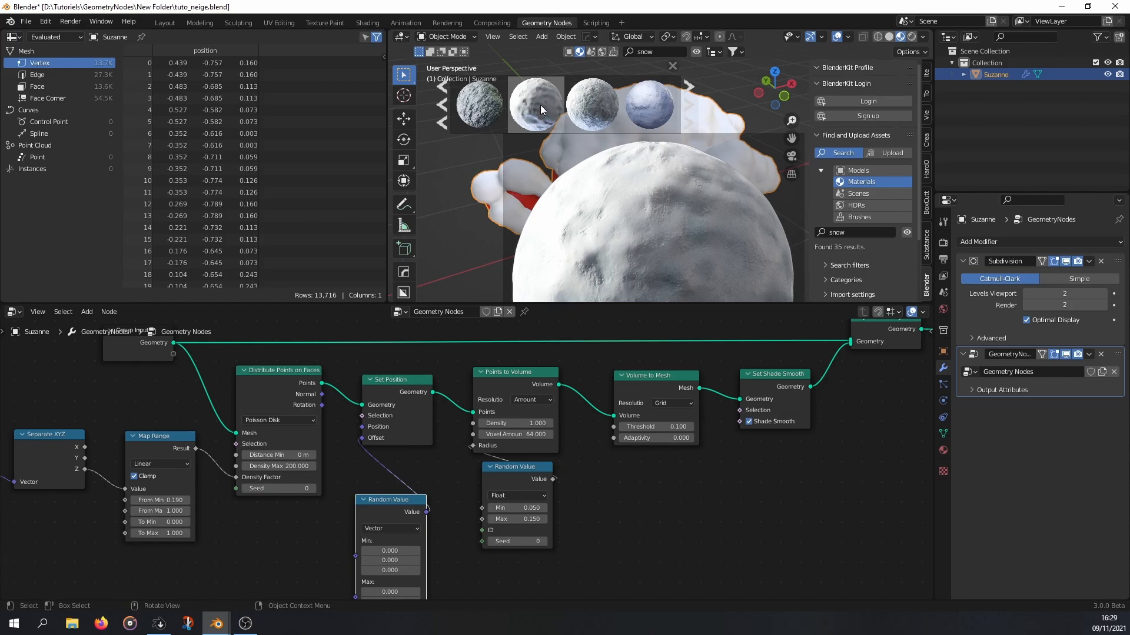
pyautogui.moveTo(540, 104); pyautogui.dragTo(562, 127)
pyautogui.moveTo(557, 122); pyautogui.dragTo(540, 105)
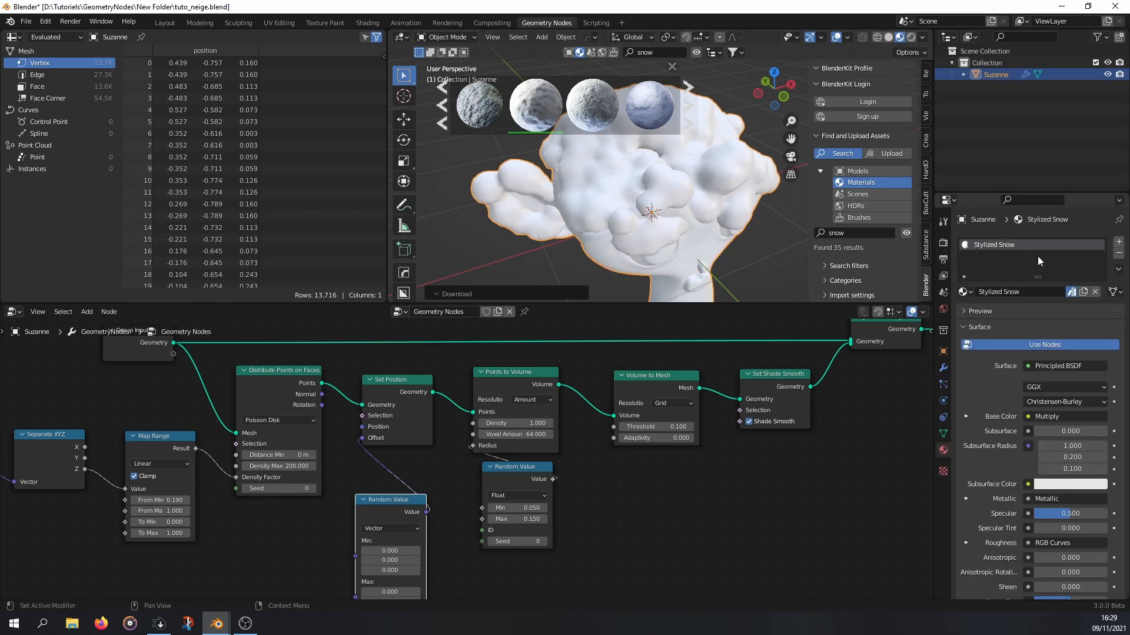
pyautogui.click(971, 292)
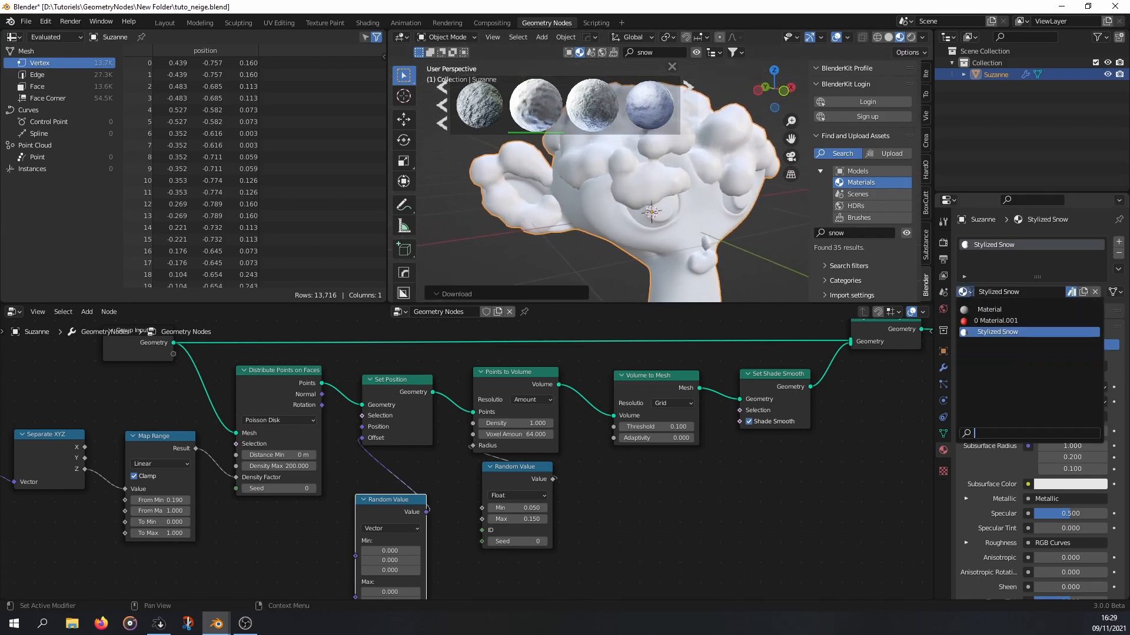
pyautogui.click(980, 320)
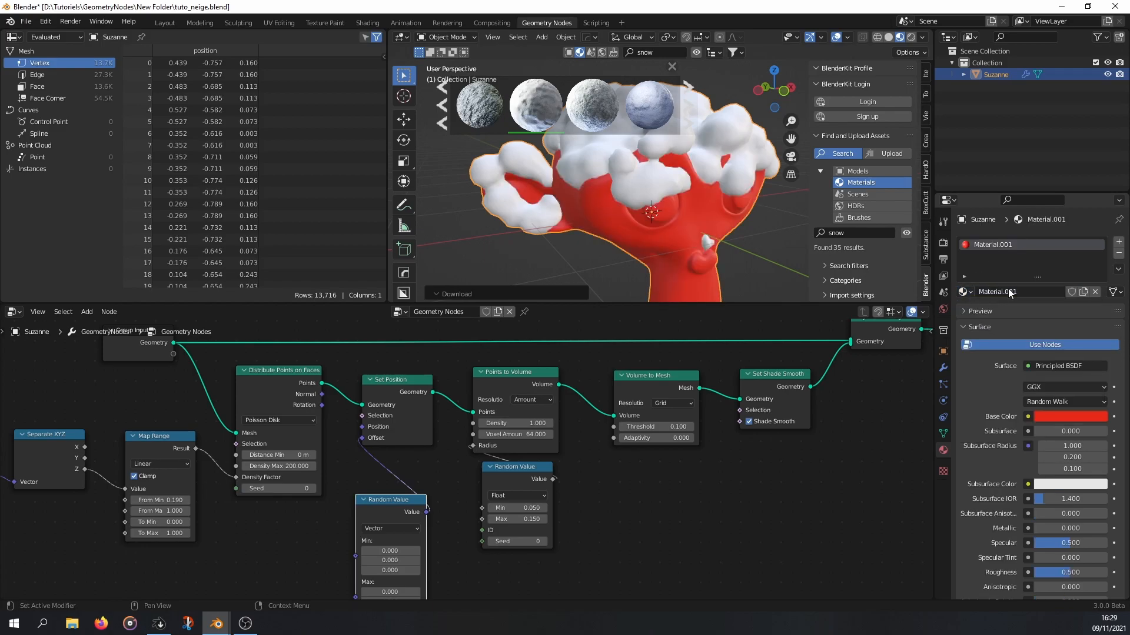
# - Insert a Set Material node between Set Shade Smooth and Join Geometry and set its material to Stylized Snow
pyautogui.moveTo(714, 428); pyautogui.dragTo(450, 461, button='middle')
pyautogui.click(533, 418)
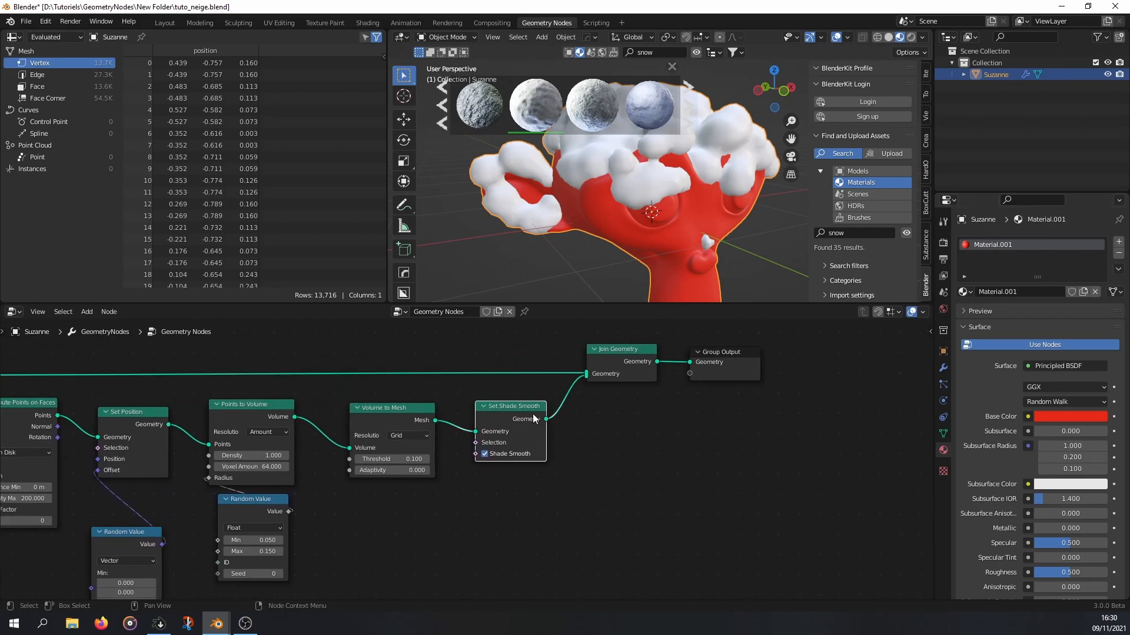
pyautogui.moveTo(532, 418); pyautogui.dragTo(525, 418)
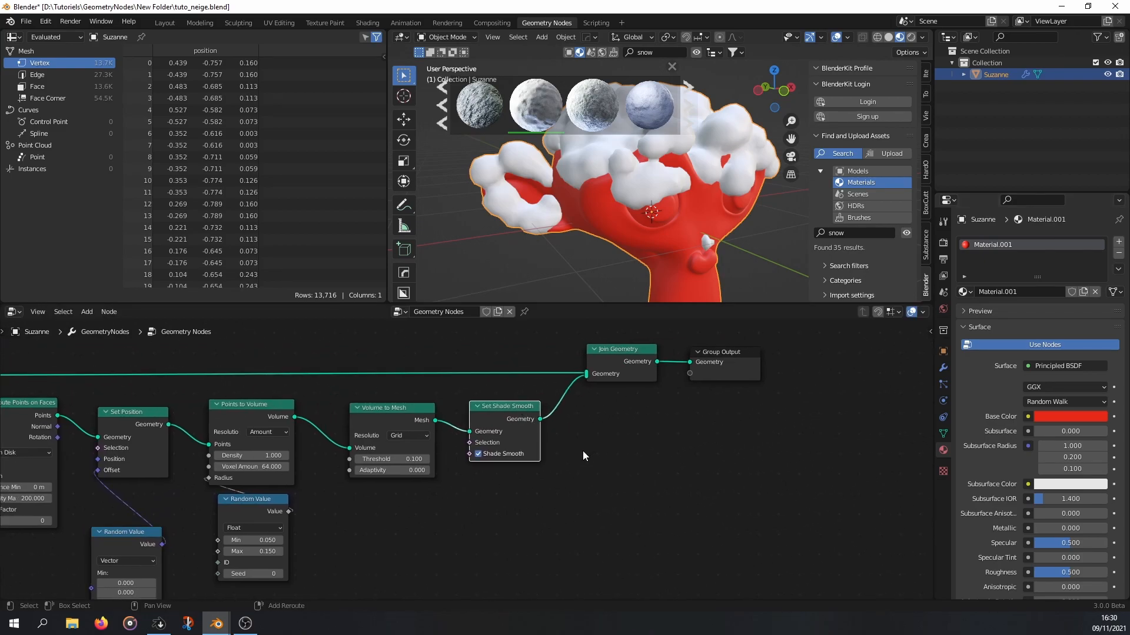
pyautogui.hotkey('shift', 'a')
pyautogui.moveTo(555, 370)
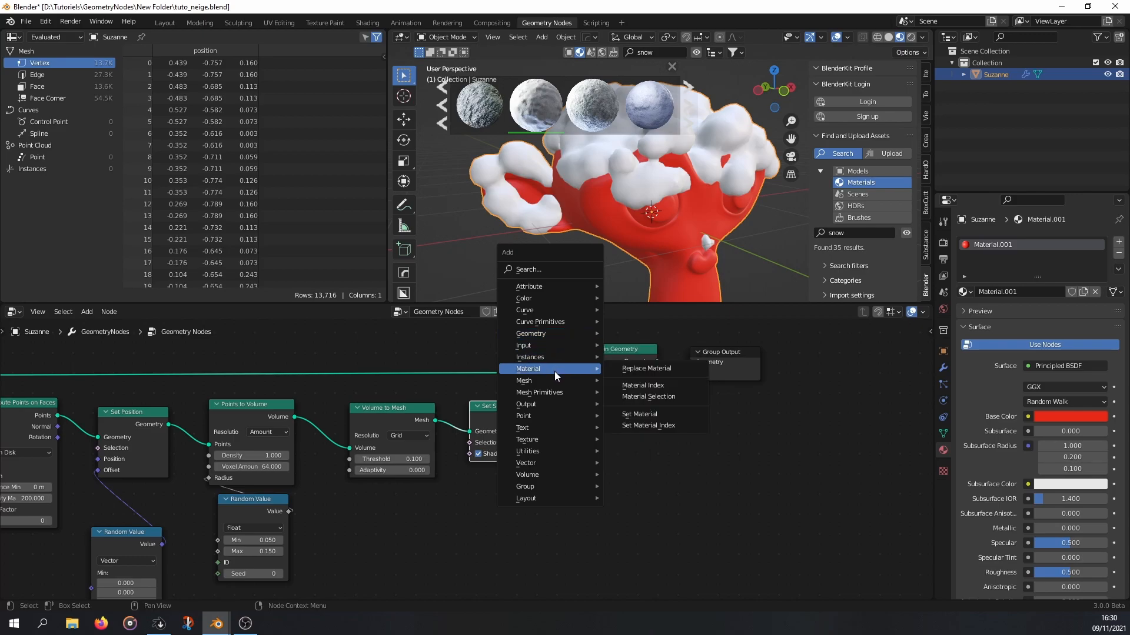
pyautogui.click(639, 414)
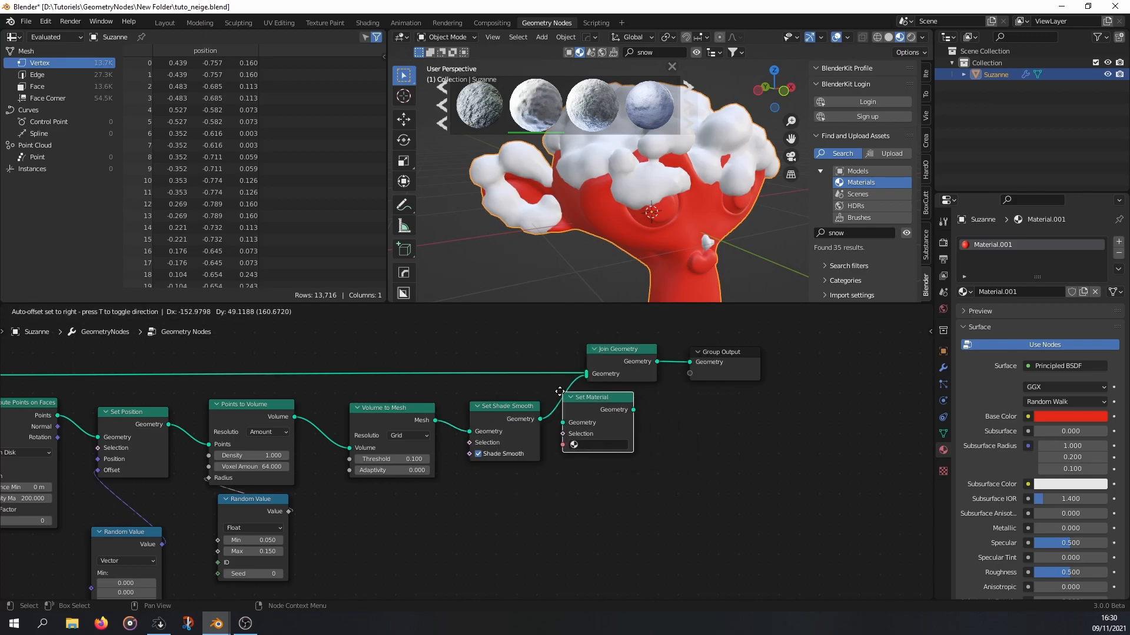
pyautogui.click(581, 395)
pyautogui.click(612, 442)
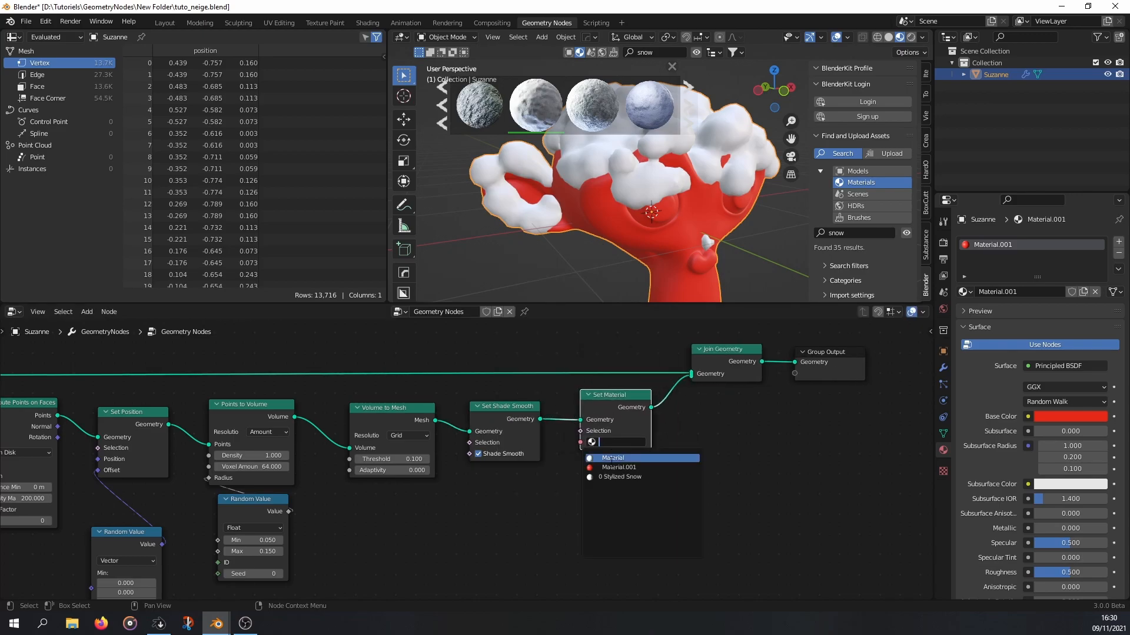
pyautogui.click(609, 478)
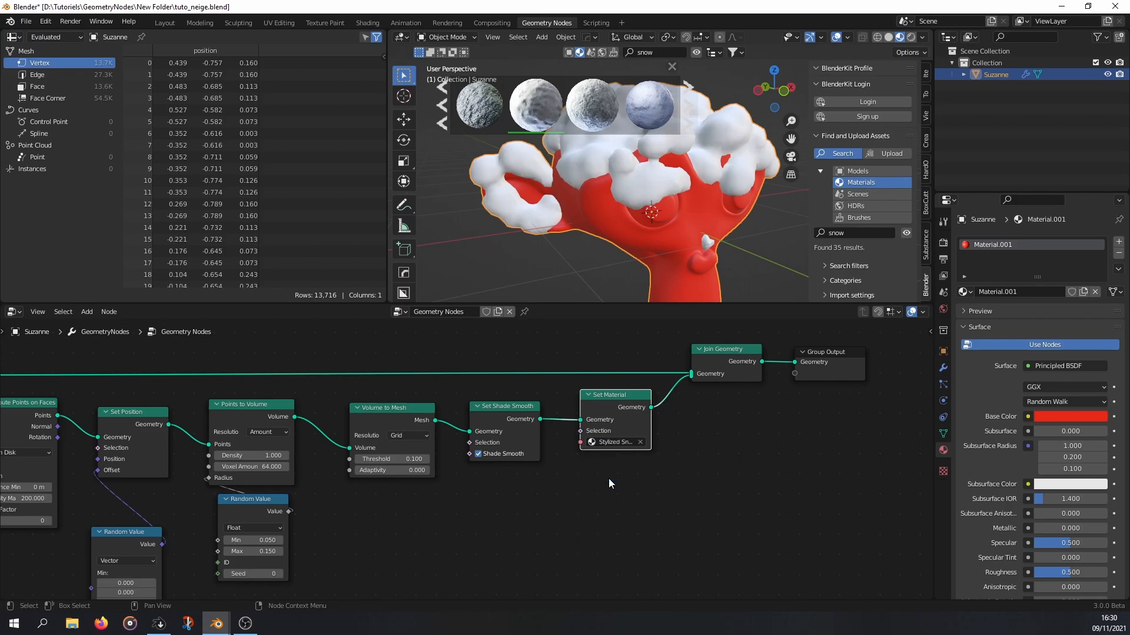
# - Inspect the snow surface up close and hide the BlenderKit search results
pyautogui.scroll(5, 660, 210)
pyautogui.moveTo(660, 211)
pyautogui.mouseDown(button='middle')
pyautogui.moveTo(680, 268)
pyautogui.moveTo(799, 241)
pyautogui.moveTo(645, 266)
pyautogui.moveTo(645, 240)
pyautogui.moveTo(671, 233)
pyautogui.moveTo(665, 218)
pyautogui.mouseUp(button='middle')
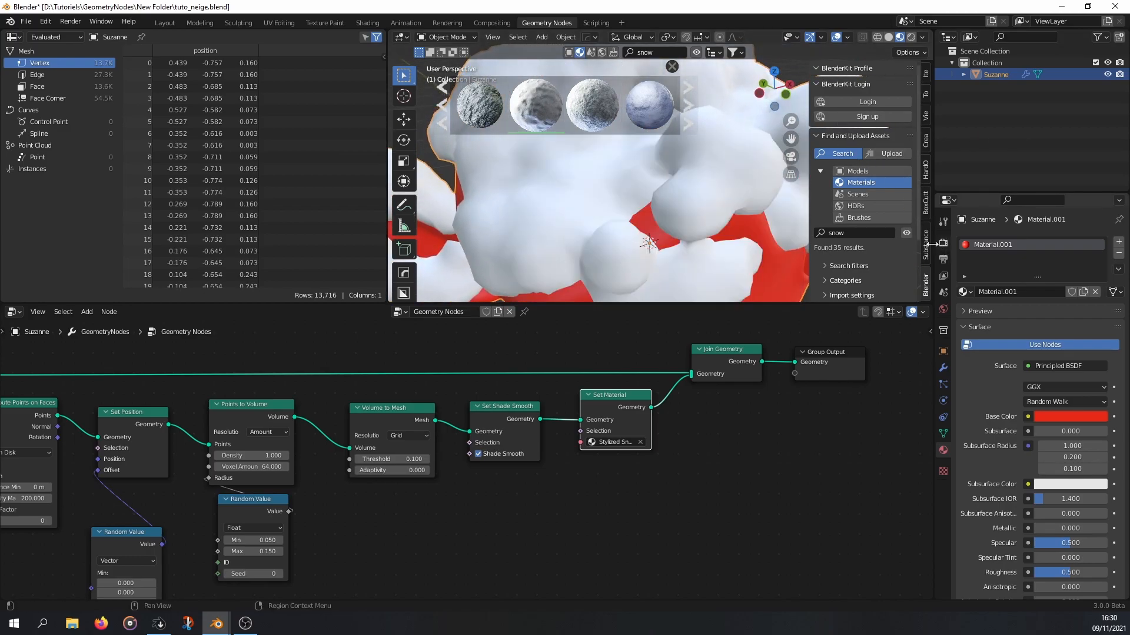
pyautogui.click(906, 233)
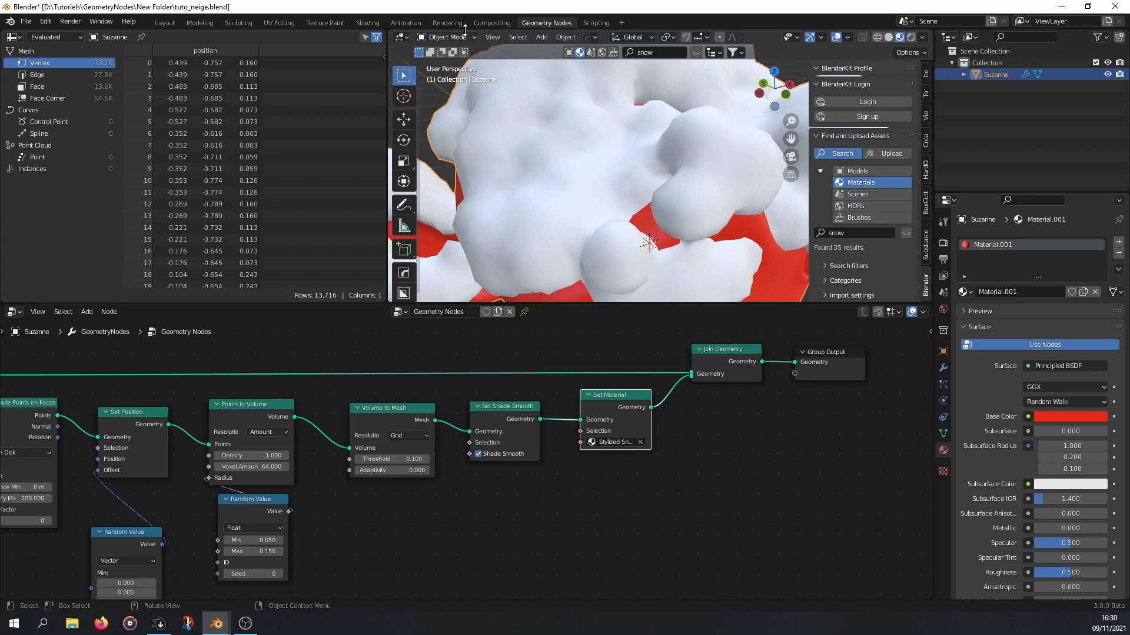
# - Switch to the Shading workspace and add a second material slot on Suzanne with the Stylized Snow material
pyautogui.click(367, 23)
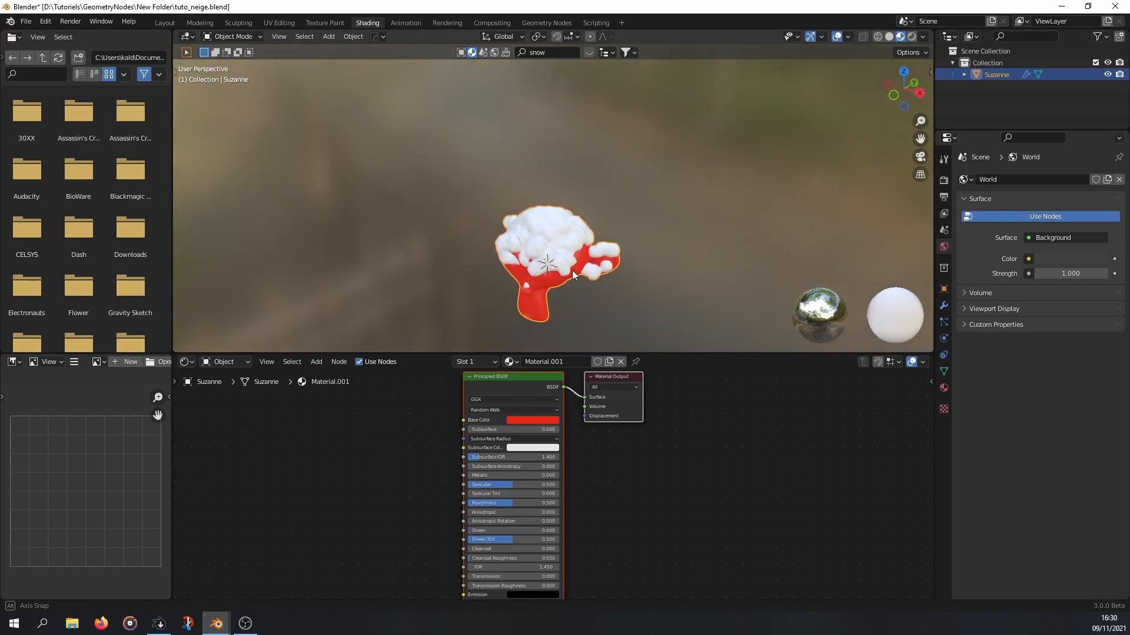
pyautogui.moveTo(569, 270); pyautogui.dragTo(667, 257, button='middle')
pyautogui.scroll(4, 539, 348)
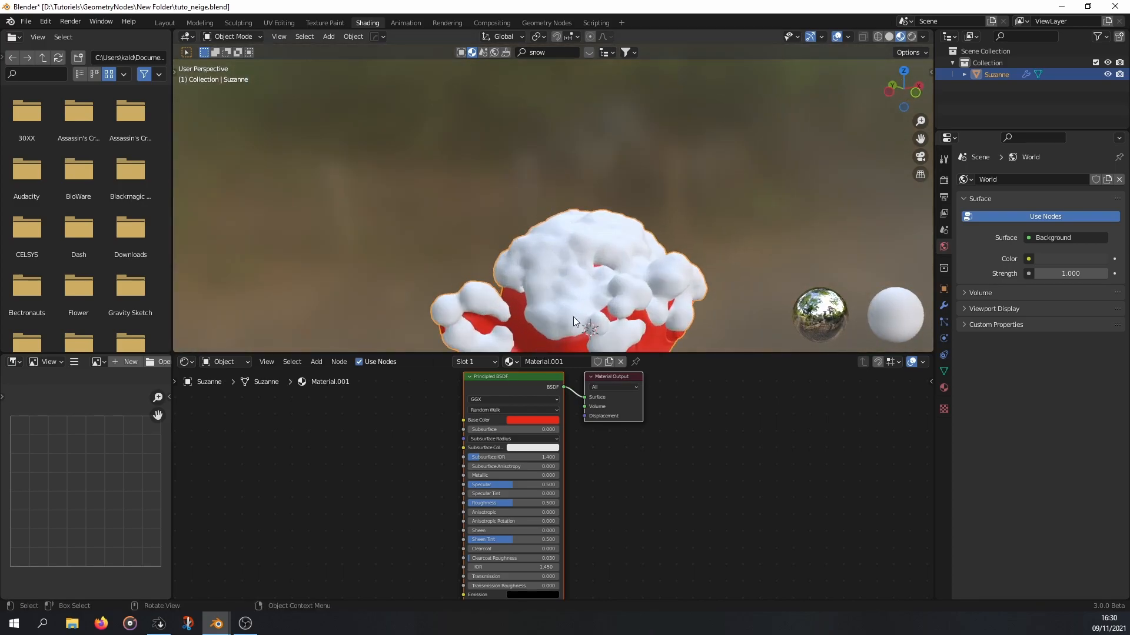
pyautogui.click(944, 389)
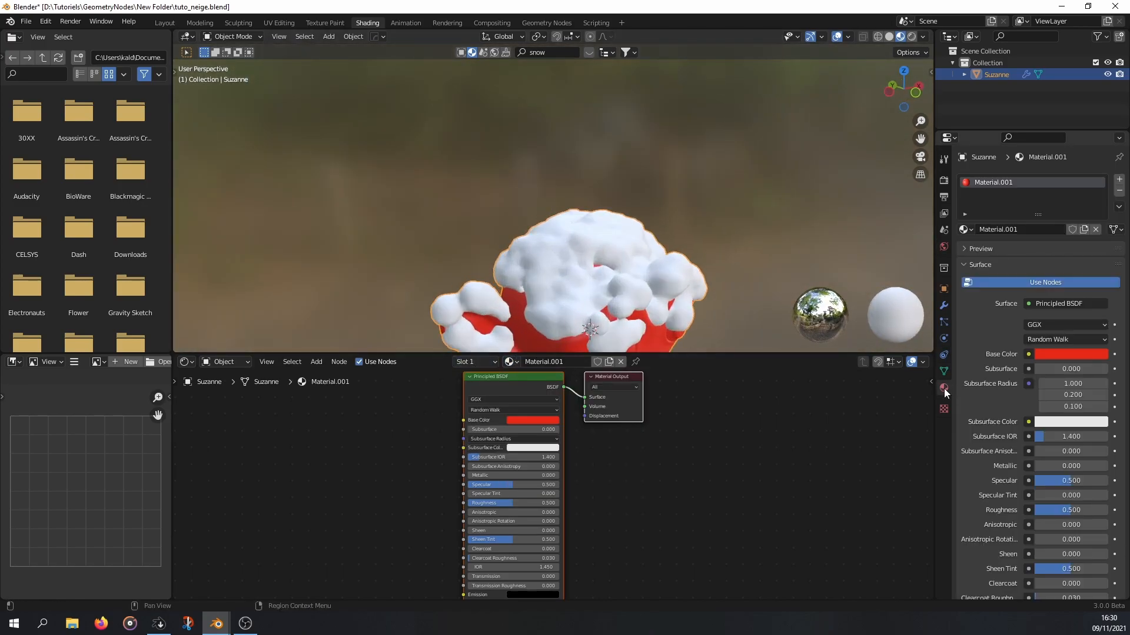
pyautogui.click(1119, 179)
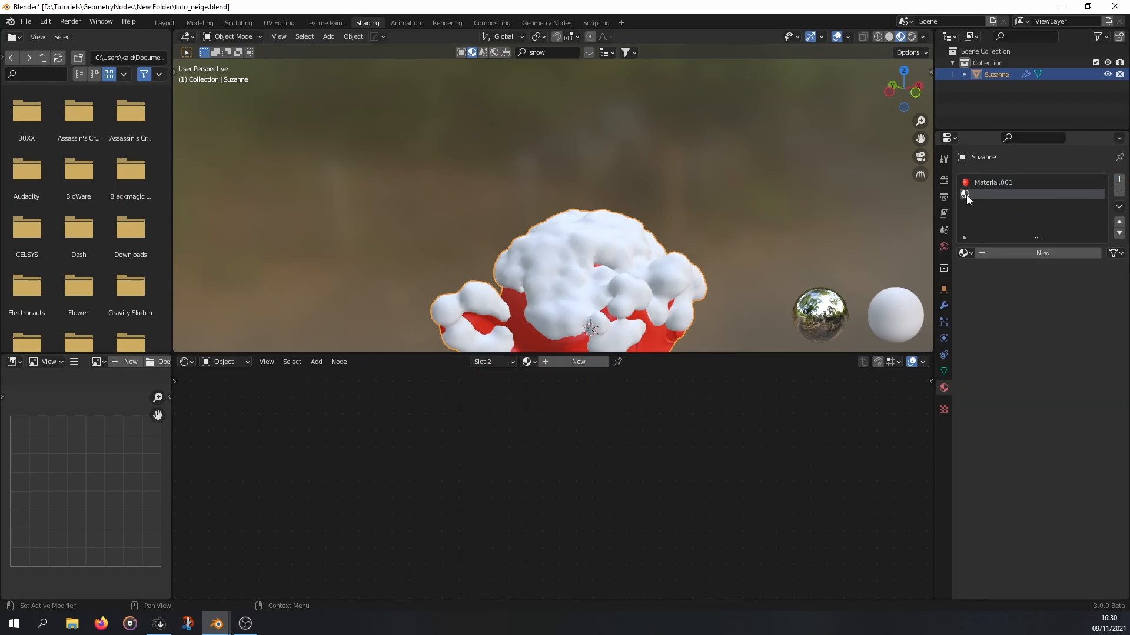
pyautogui.click(962, 253)
pyautogui.click(989, 293)
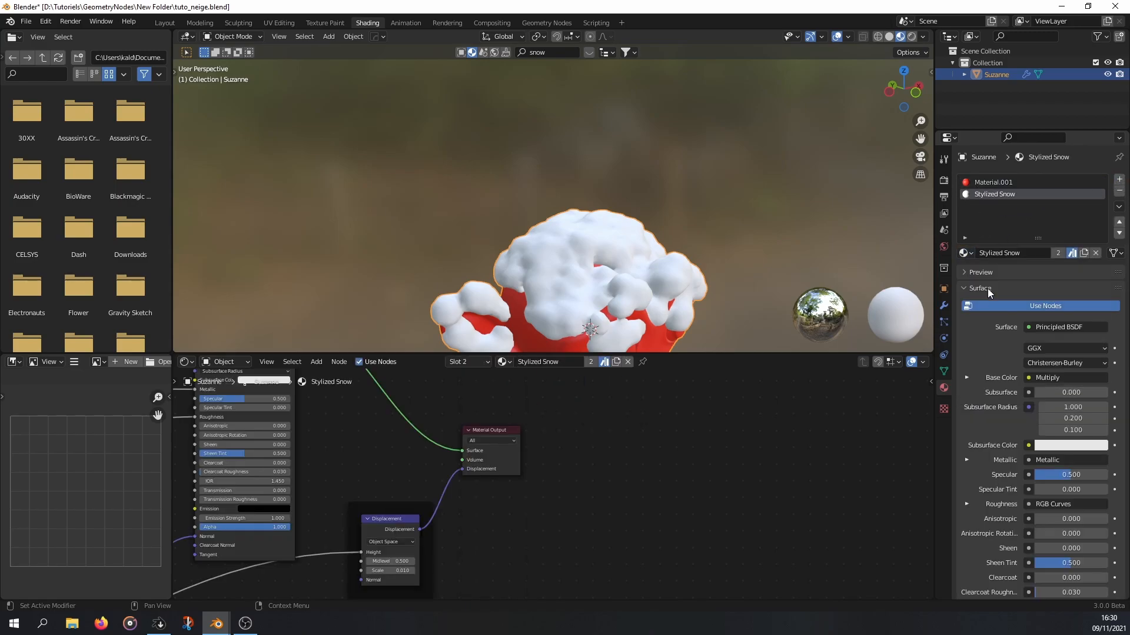
# - Examine the Stylized Snow shader nodes, focusing on the Texture Coordinate and Mapping nodes and the image textures they feed
pyautogui.keyDown('shift'); pyautogui.moveTo(640, 237); pyautogui.dragTo(657, 154, button='middle'); pyautogui.keyUp('shift')
pyautogui.moveTo(473, 390); pyautogui.dragTo(622, 504, button='middle')
pyautogui.scroll(3, 478, 480)
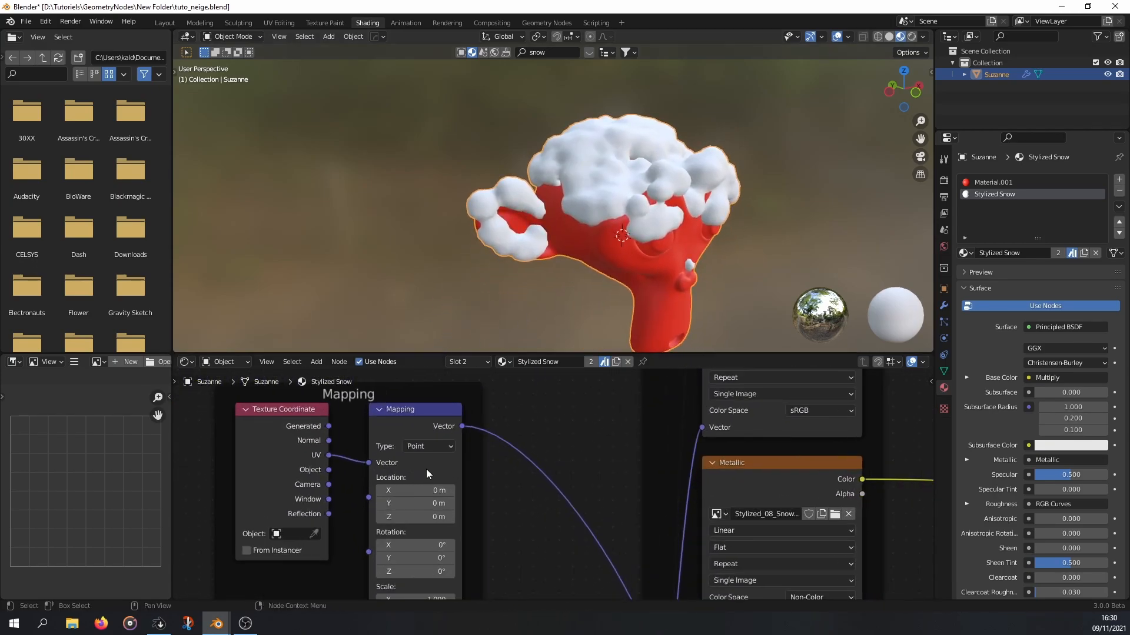
pyautogui.scroll(-8, 725, 478)
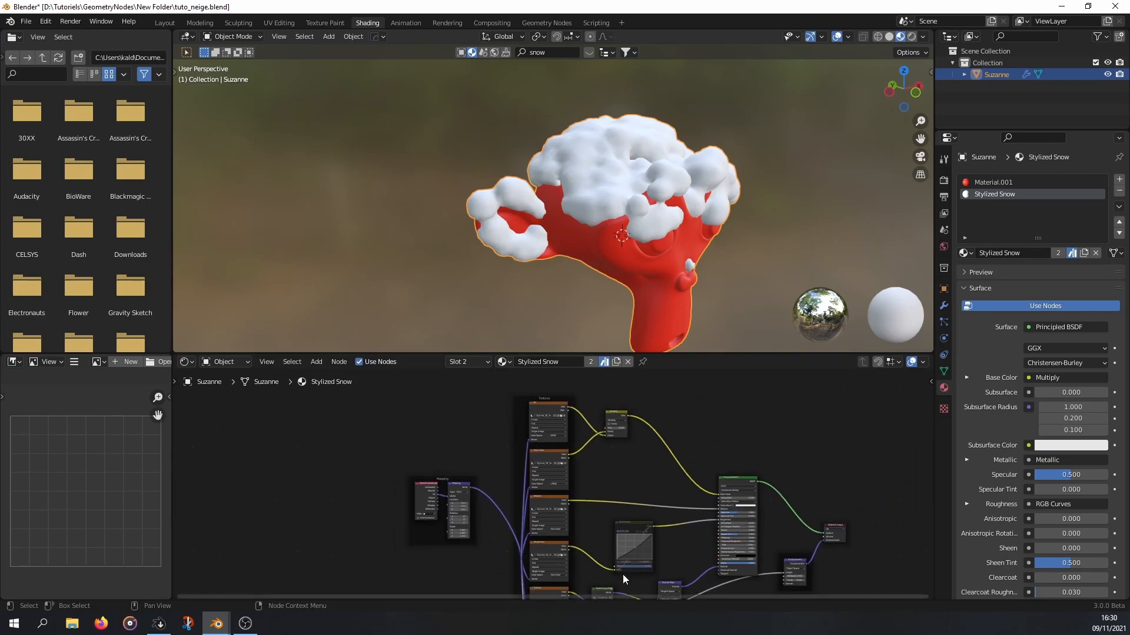
pyautogui.scroll(4, 484, 506)
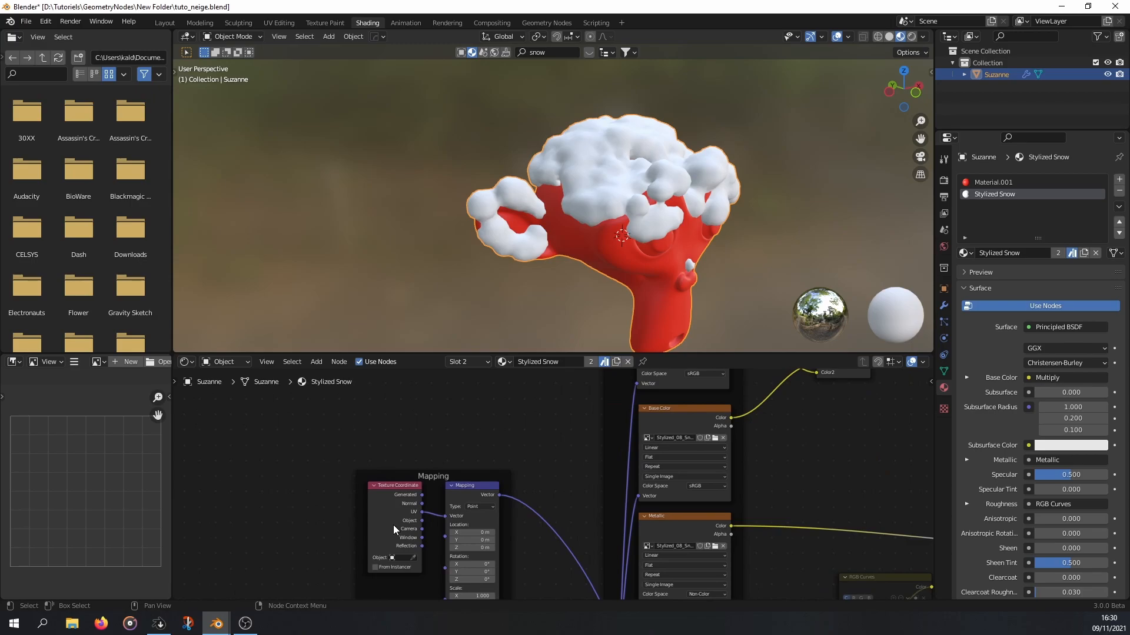
pyautogui.scroll(2, 404, 535)
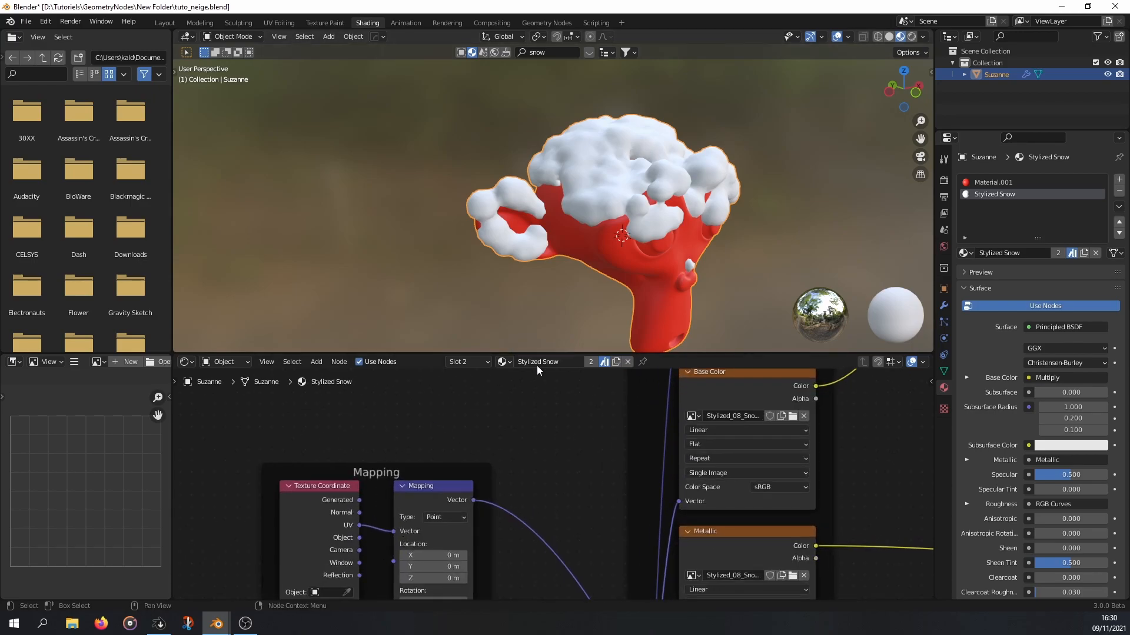
# - Inspect the snow on the monkey head, and review the Set Material node in the Geometry Nodes workspace
pyautogui.scroll(3, 601, 269)
pyautogui.moveTo(644, 248); pyautogui.dragTo(602, 220, button='middle')
pyautogui.scroll(-3, 602, 234)
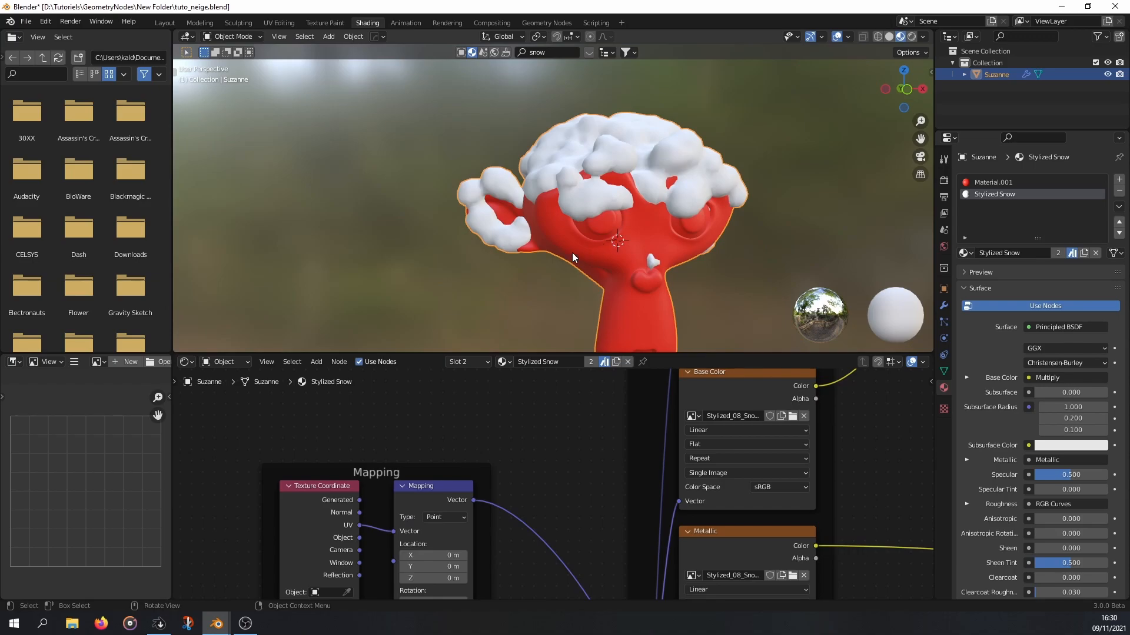
pyautogui.click(542, 22)
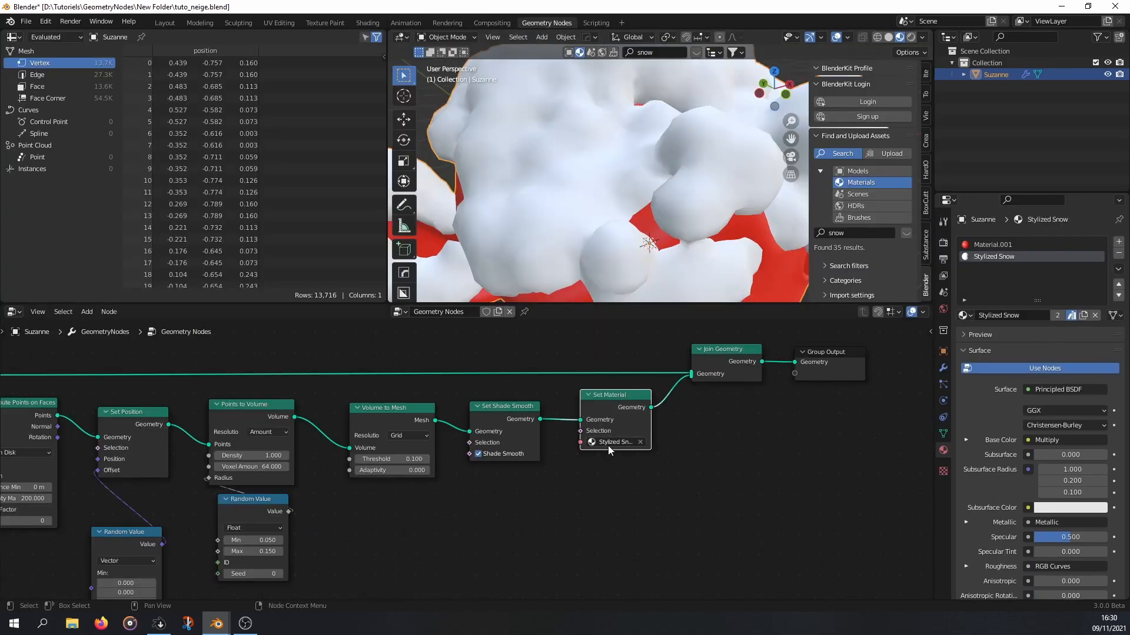
pyautogui.scroll(-3, 608, 445)
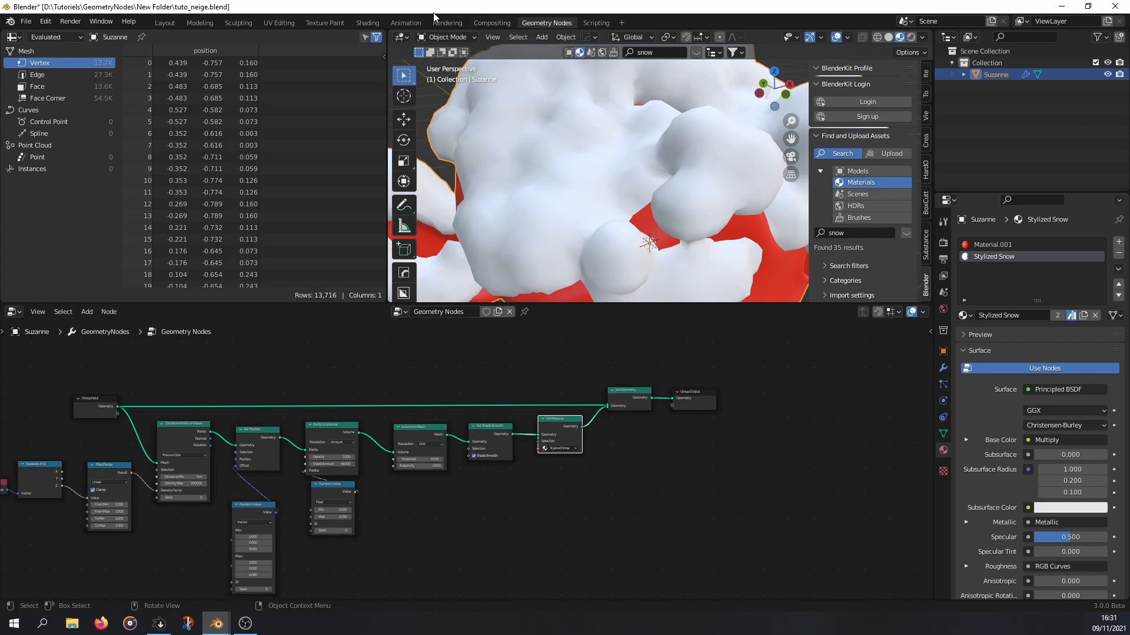
# - In the Shading workspace, connect the Texture Coordinate node's Generated output to the Mapping node's Vector input and check the snow up close
pyautogui.click(378, 22)
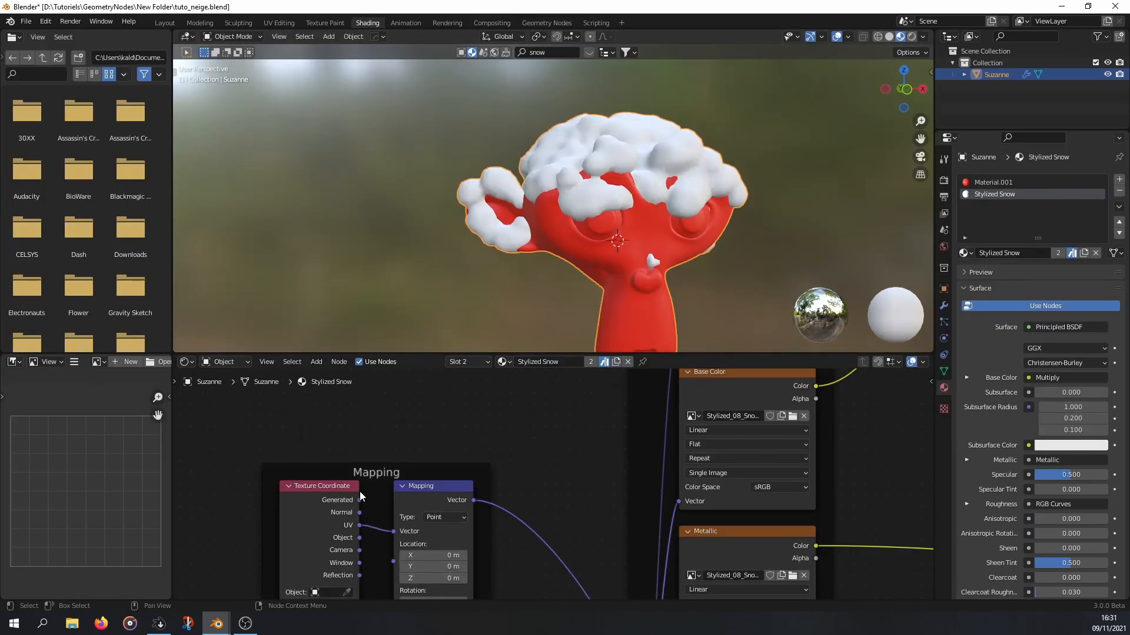
pyautogui.moveTo(359, 500); pyautogui.dragTo(394, 533)
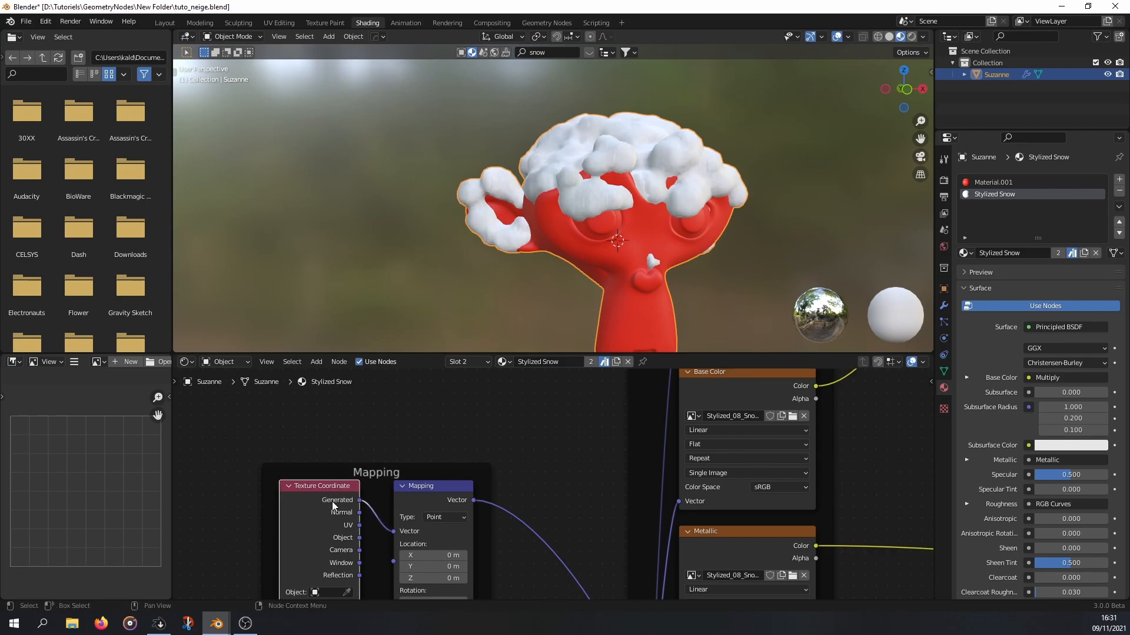
pyautogui.moveTo(562, 250); pyautogui.dragTo(570, 257, button='middle')
pyautogui.scroll(4, 608, 221)
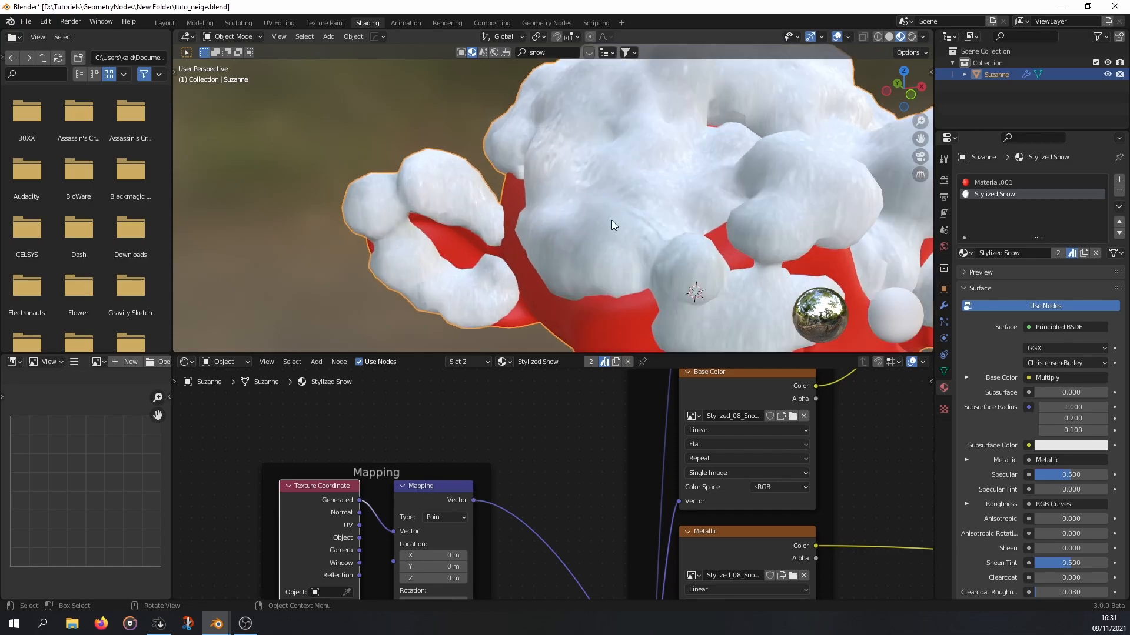
# - Enlarge the shader editor and set the AO and Base Color image textures to Box projection with a Blend of 1.000
pyautogui.scroll(-5, 672, 462)
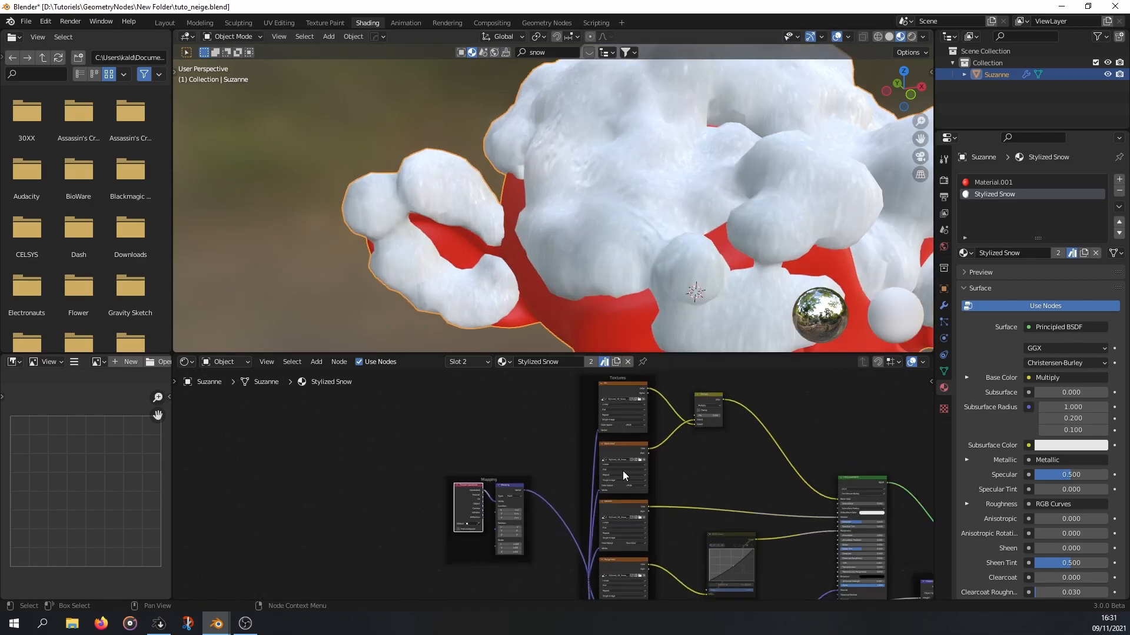
pyautogui.click(611, 400)
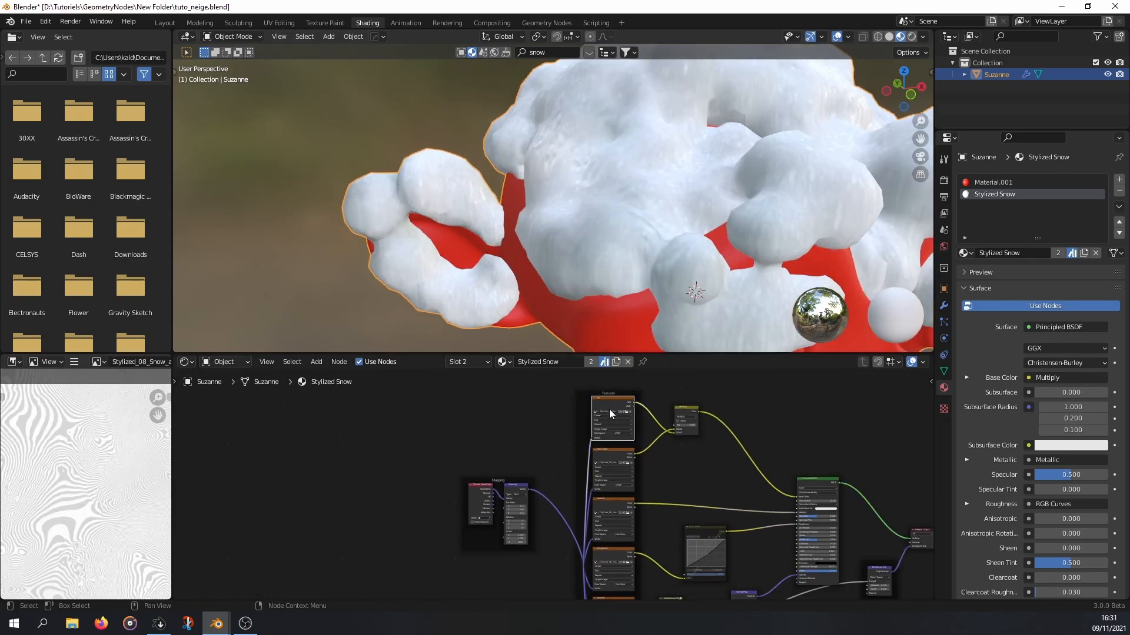
pyautogui.click(610, 454)
pyautogui.scroll(4, 606, 507)
pyautogui.moveTo(583, 585); pyautogui.dragTo(571, 599, button='middle')
pyautogui.scroll(4, 568, 471)
pyautogui.moveTo(556, 354); pyautogui.dragTo(552, 202)
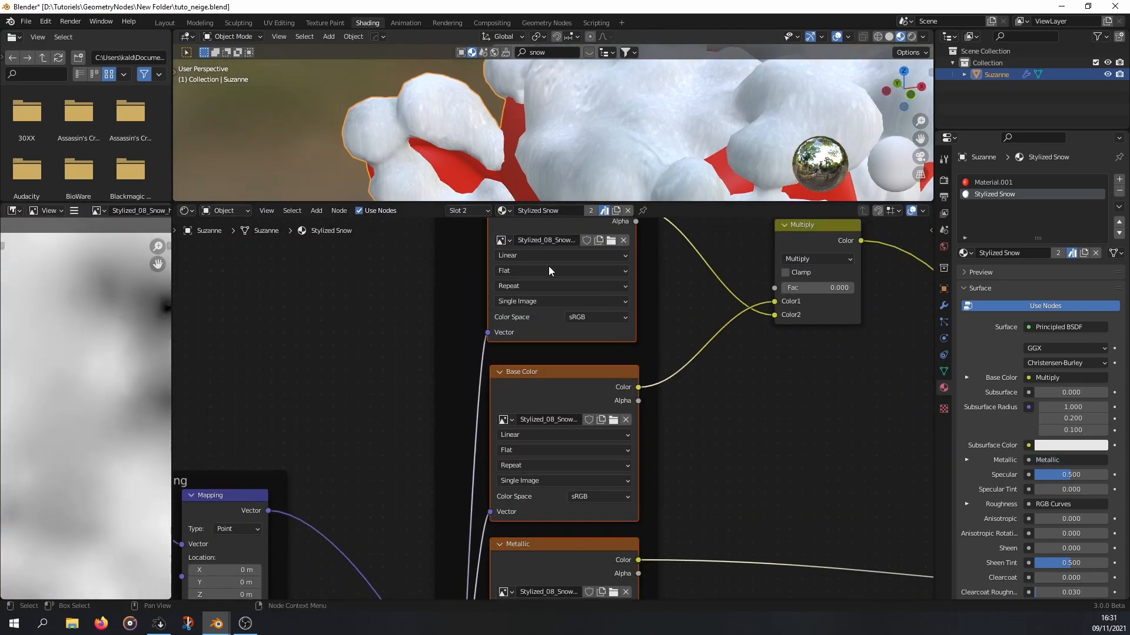
pyautogui.scroll(3, 549, 268)
pyautogui.moveTo(550, 277); pyautogui.dragTo(557, 468, button='middle')
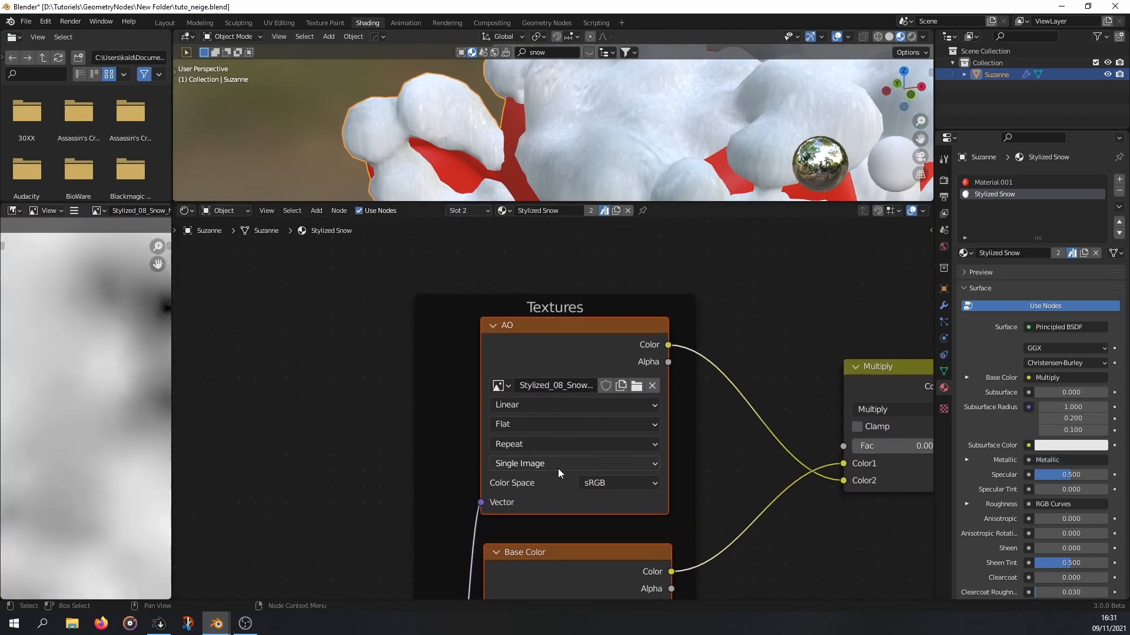
pyautogui.click(534, 422)
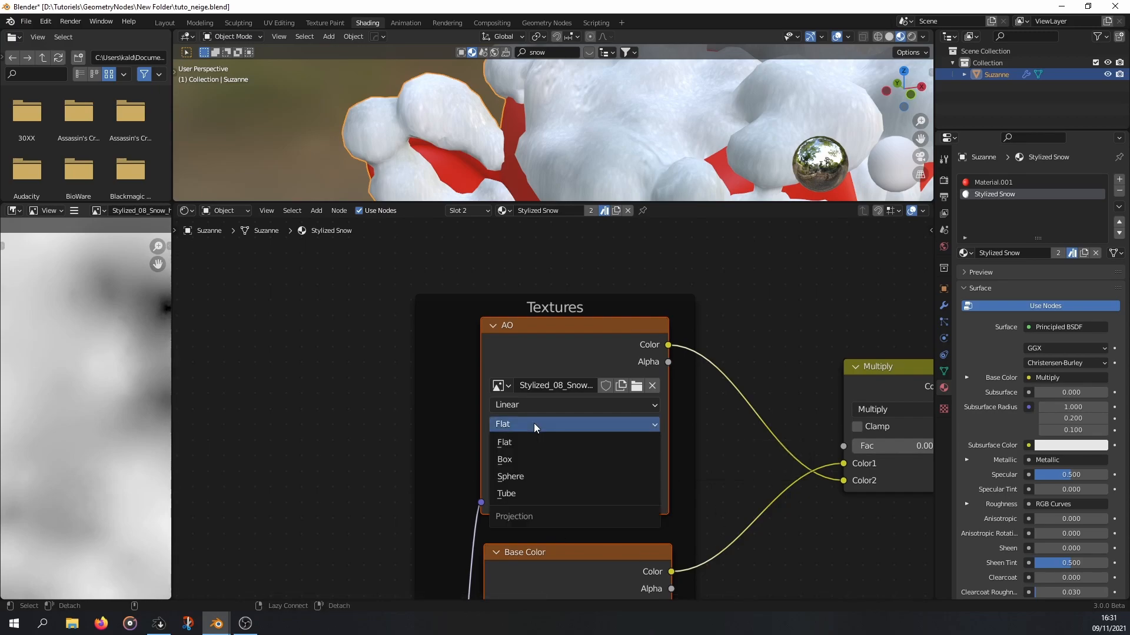
pyautogui.click(528, 461)
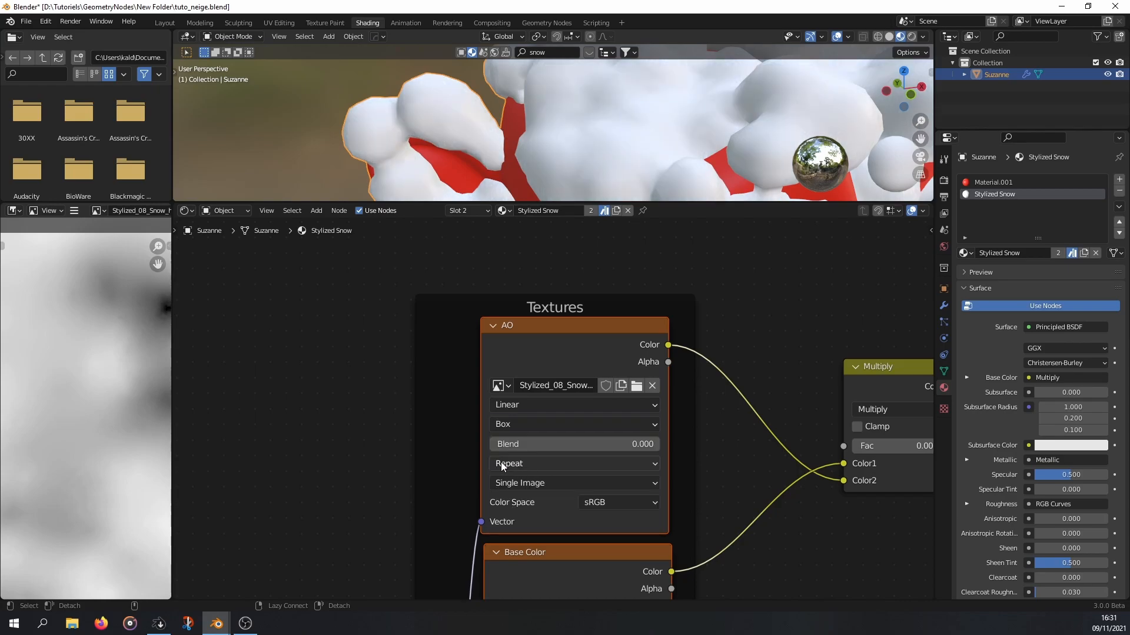
pyautogui.moveTo(499, 444); pyautogui.dragTo(659, 445)
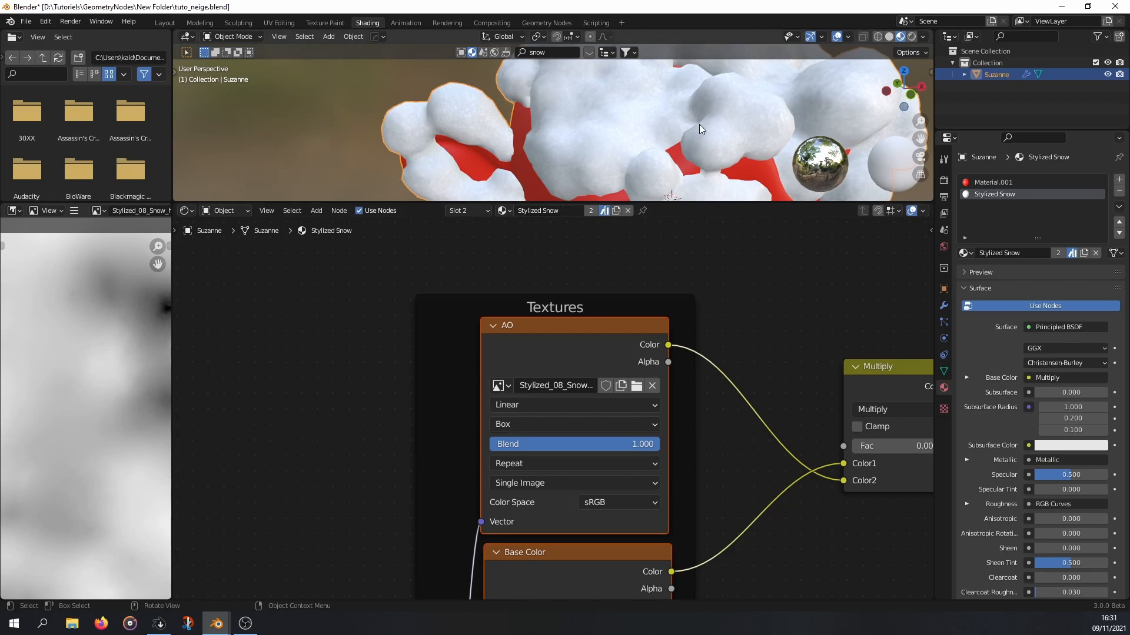
# - Examine the box-projected snow texture on the monkey head in a maximized viewport and restore the layout
pyautogui.scroll(-2, 699, 122)
pyautogui.moveTo(584, 121)
pyautogui.mouseDown(button='middle')
pyautogui.moveTo(634, 128)
pyautogui.moveTo(585, 125)
pyautogui.mouseUp(button='middle')
pyautogui.scroll(-3, 414, 353)
pyautogui.scroll(-5, 357, 456)
pyautogui.moveTo(357, 456); pyautogui.dragTo(368, 409, button='middle')
pyautogui.scroll(6, 605, 109)
pyautogui.scroll(-2, 638, 129)
pyautogui.press('space')
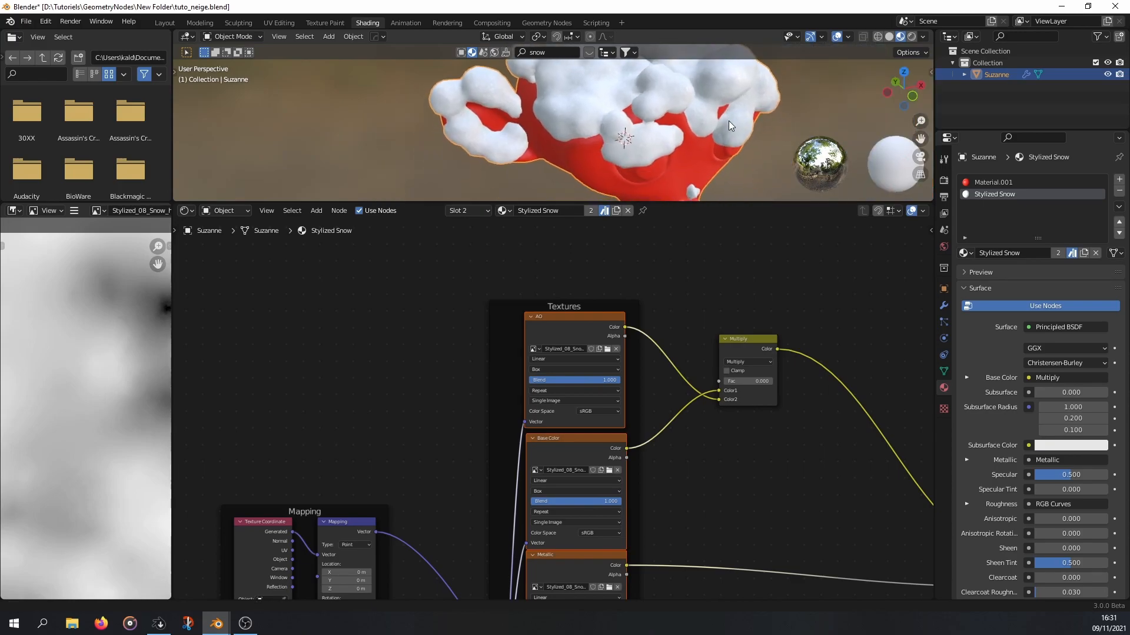
pyautogui.hotkey('ctrl', 'space')
pyautogui.scroll(-2, 647, 267)
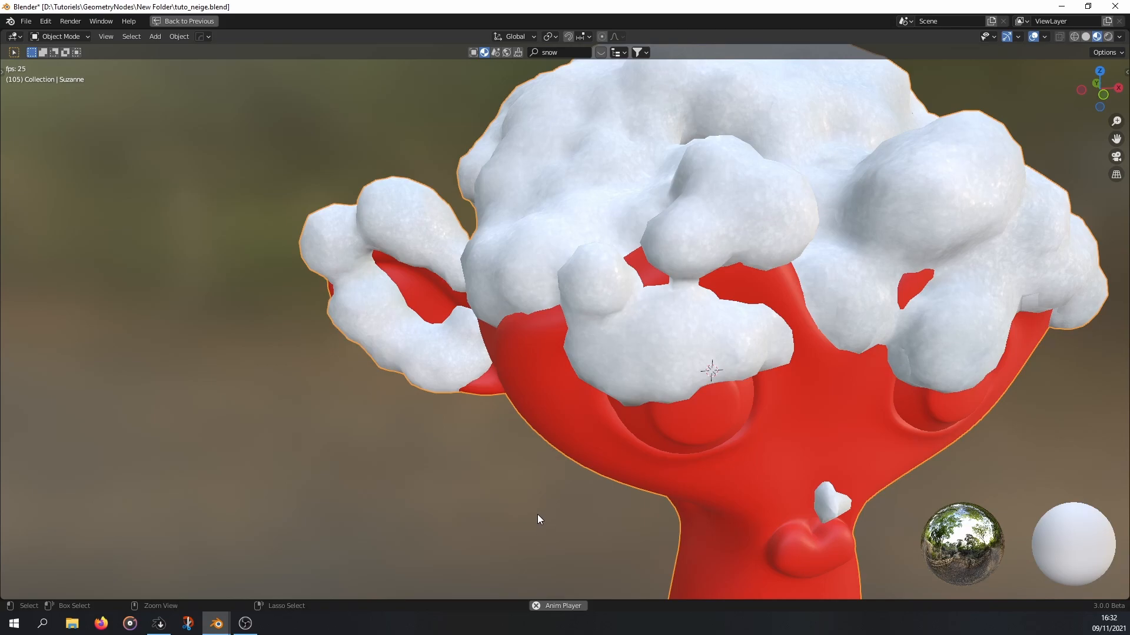
pyautogui.hotkey('ctrl', 'space')
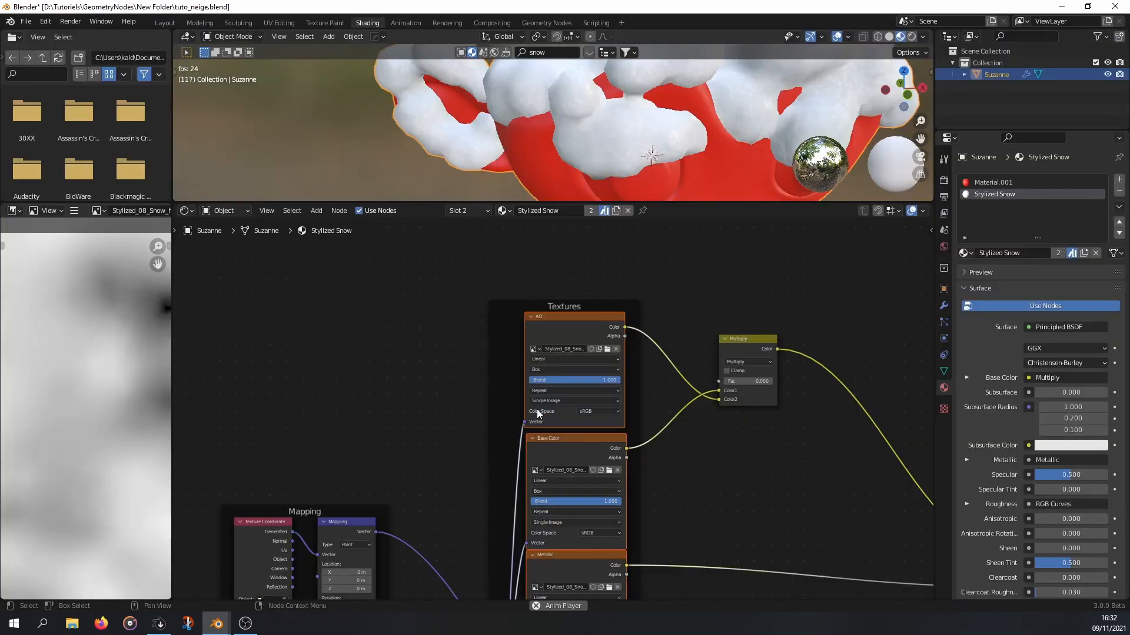
# - Switch to the Geometry Nodes workspace and display Suzanne's modifier properties
pyautogui.click(546, 23)
pyautogui.moveTo(456, 452); pyautogui.dragTo(555, 438, button='middle')
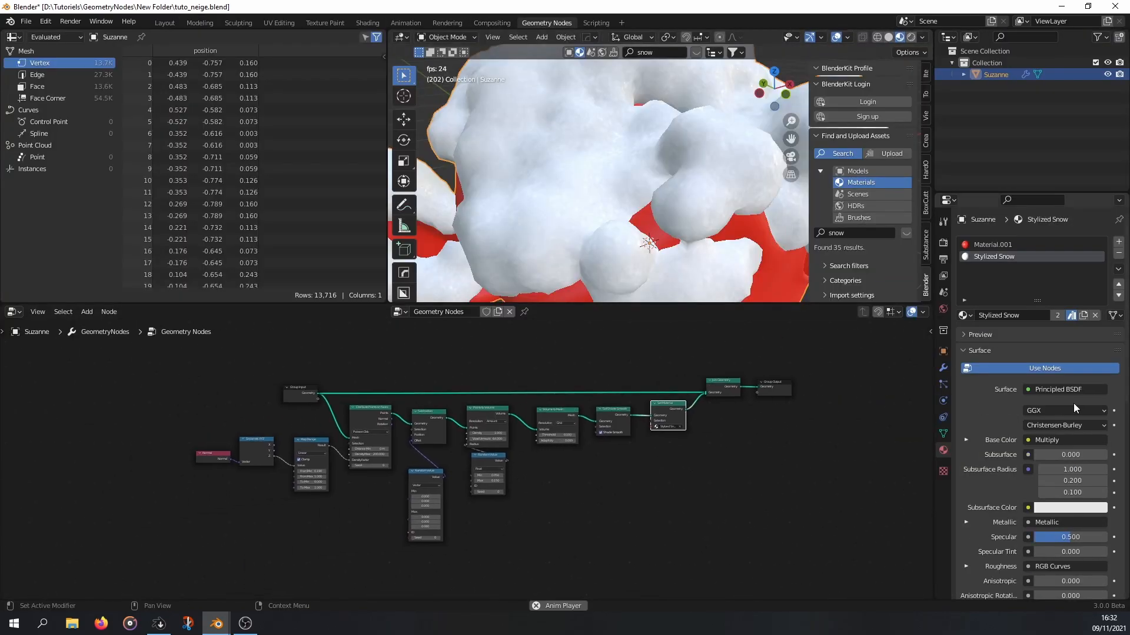
pyautogui.click(943, 369)
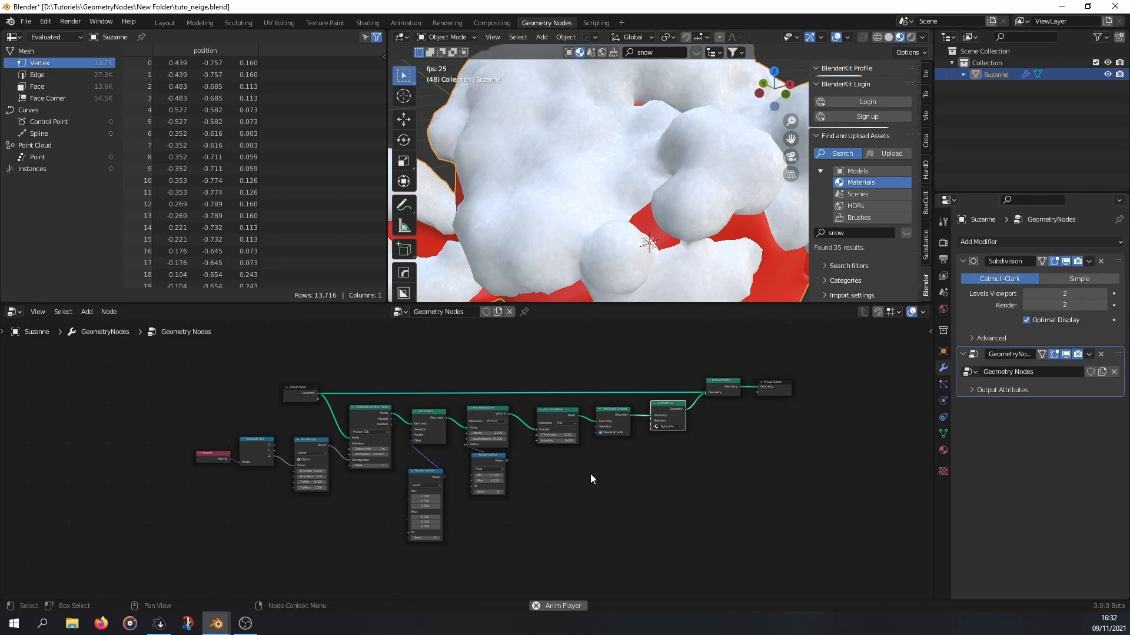
# - Move the Group Input node away from the other nodes and expose Density Max of Distribute Points on Faces as a group input
pyautogui.moveTo(300, 386); pyautogui.dragTo(145, 383)
pyautogui.scroll(4, 149, 425)
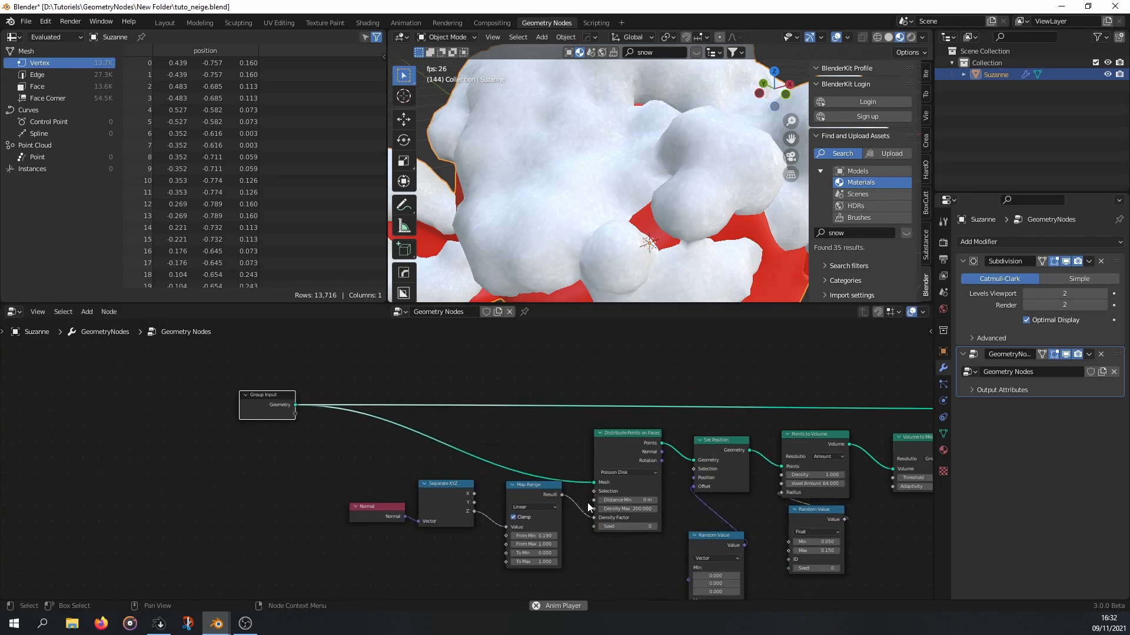
pyautogui.moveTo(520, 437); pyautogui.dragTo(566, 473, button='middle')
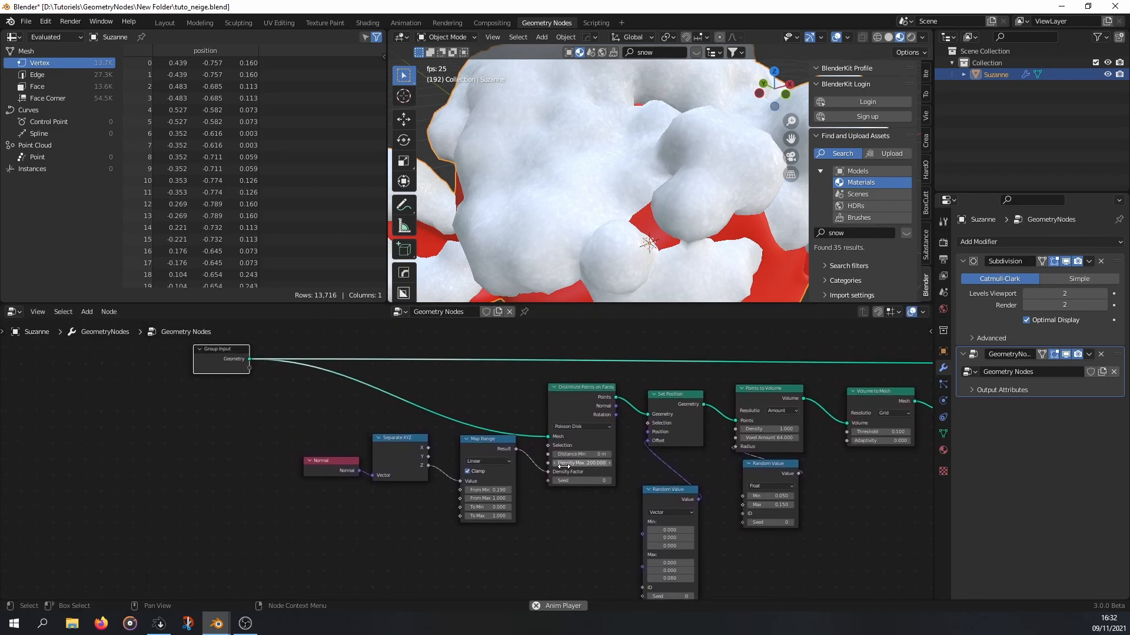
pyautogui.moveTo(548, 463); pyautogui.dragTo(248, 368)
pyautogui.click(226, 362)
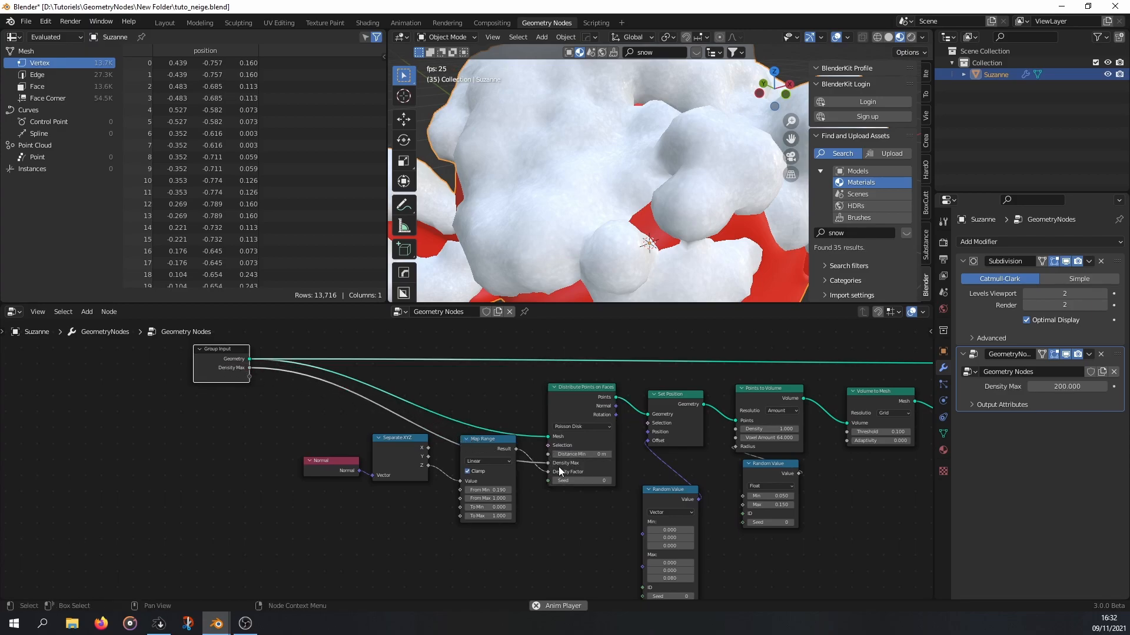
# - Rename the Density Max group input to Densité Neige
pyautogui.scroll(3, 573, 480)
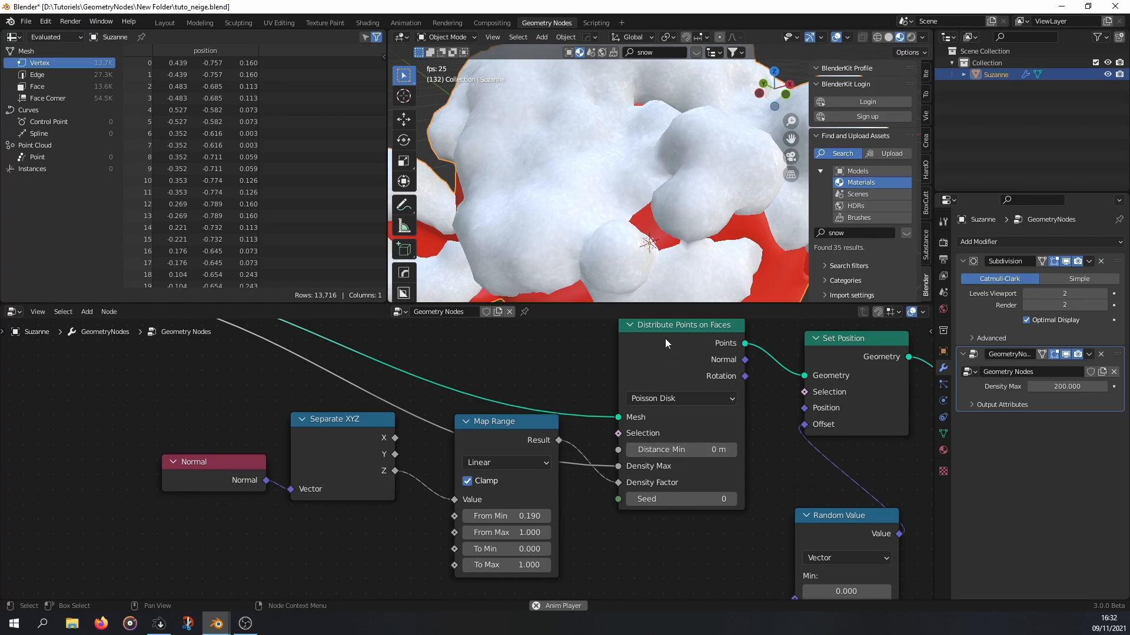
pyautogui.moveTo(613, 460); pyautogui.dragTo(717, 520, button='middle')
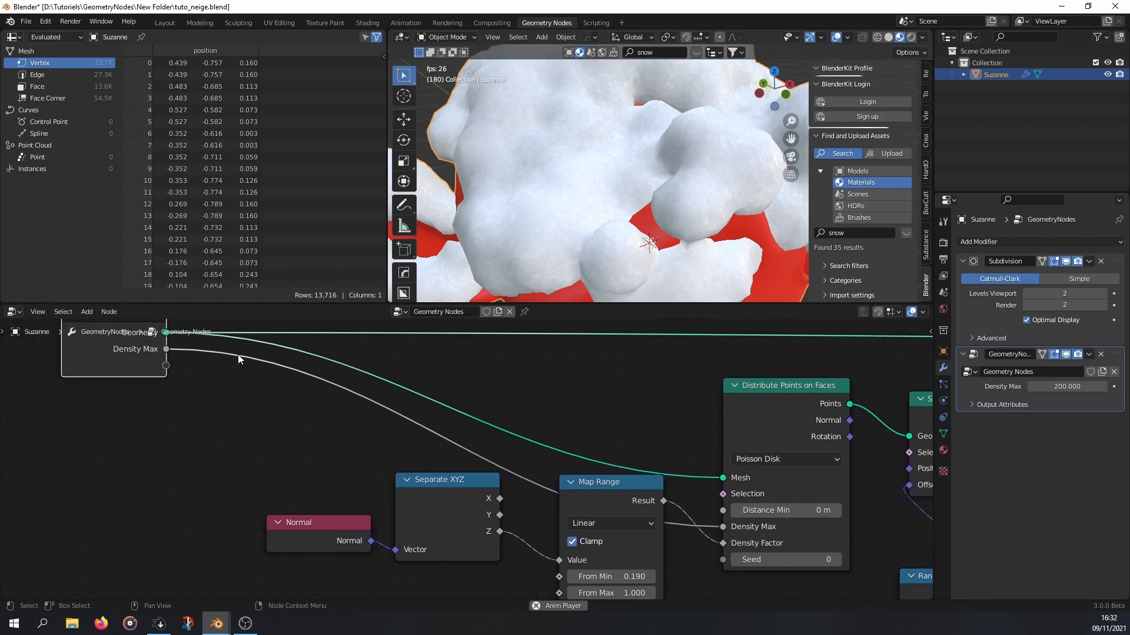
pyautogui.moveTo(200, 372); pyautogui.dragTo(233, 407, button='middle')
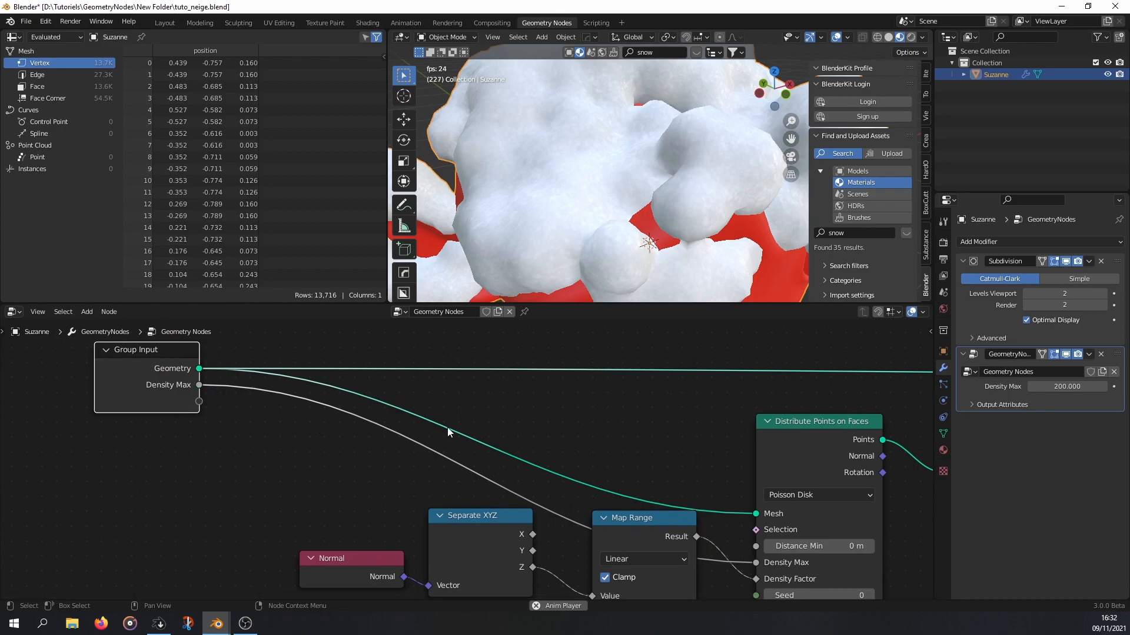
pyautogui.click(931, 332)
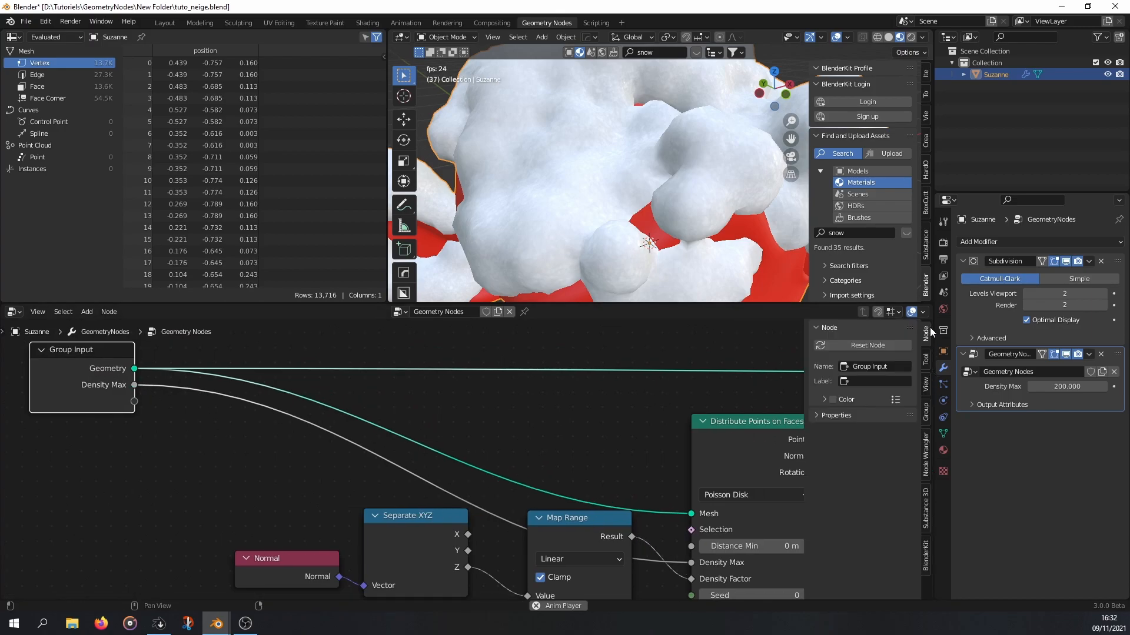
pyautogui.click(926, 415)
pyautogui.doubleClick(853, 360)
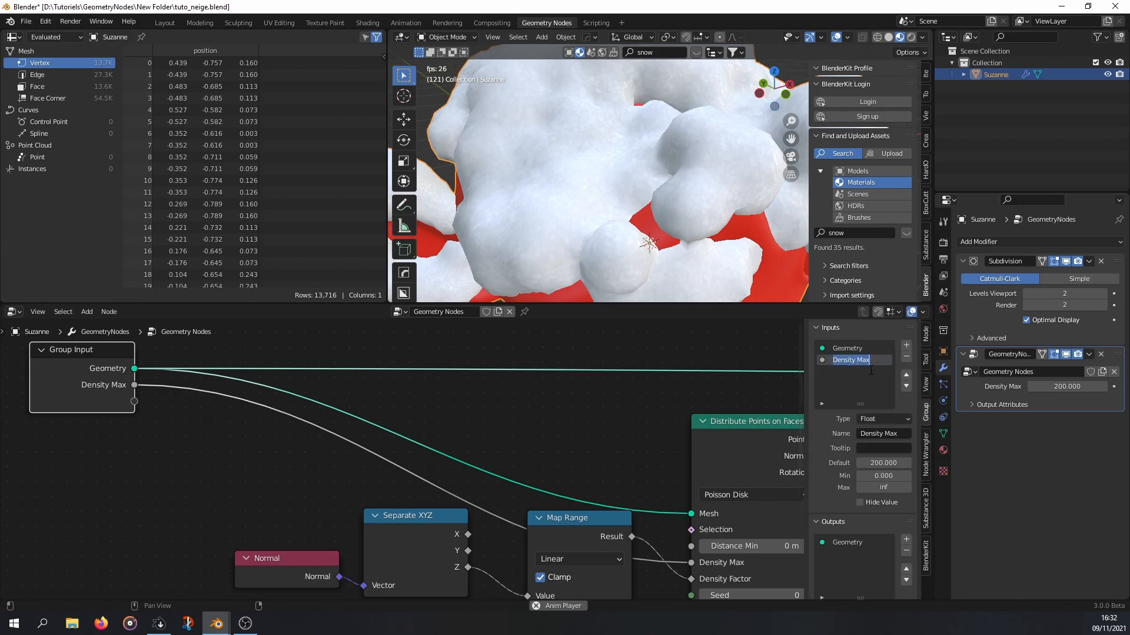
pyautogui.click(900, 434)
pyautogui.click(896, 434)
pyautogui.write('Densité N')
pyautogui.write('eige')
pyautogui.press('Return')
# - Expose the Map Range node's From Min value as a group input and name it Angle Neige
pyautogui.scroll(-7, 612, 469)
pyautogui.moveTo(612, 469); pyautogui.dragTo(535, 419, button='middle')
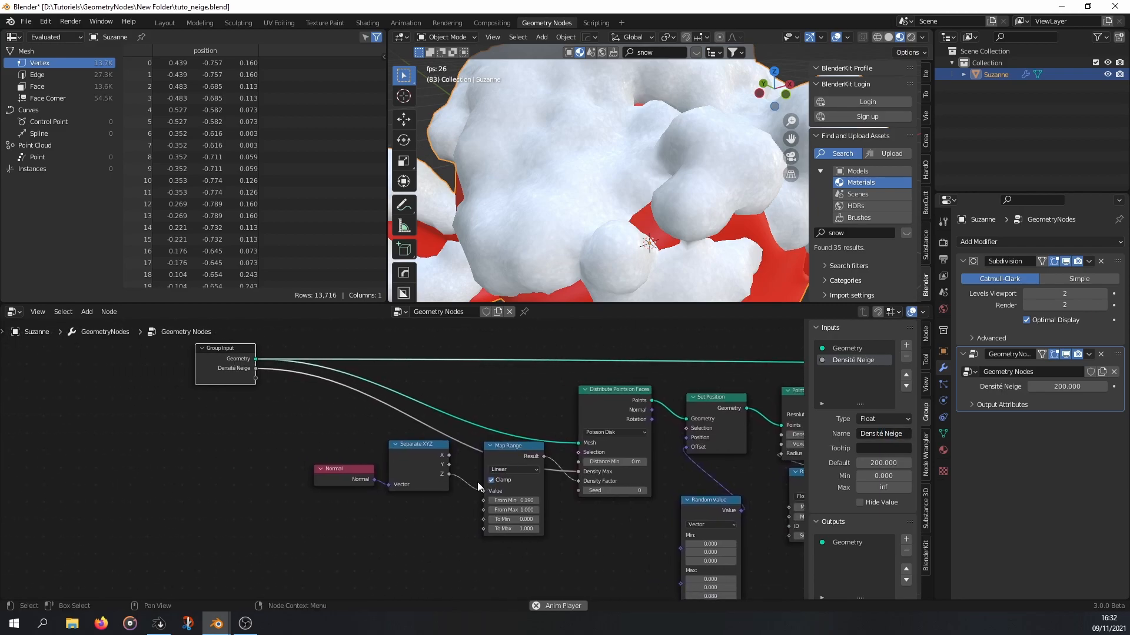
pyautogui.scroll(2, 479, 482)
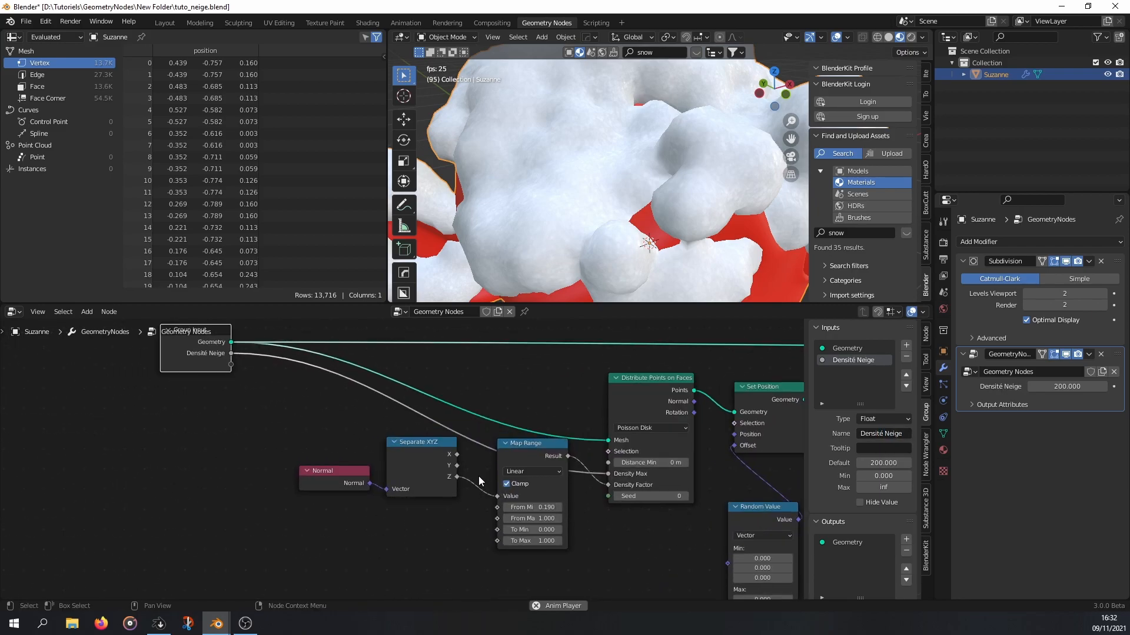
pyautogui.moveTo(479, 468); pyautogui.dragTo(513, 499, button='middle')
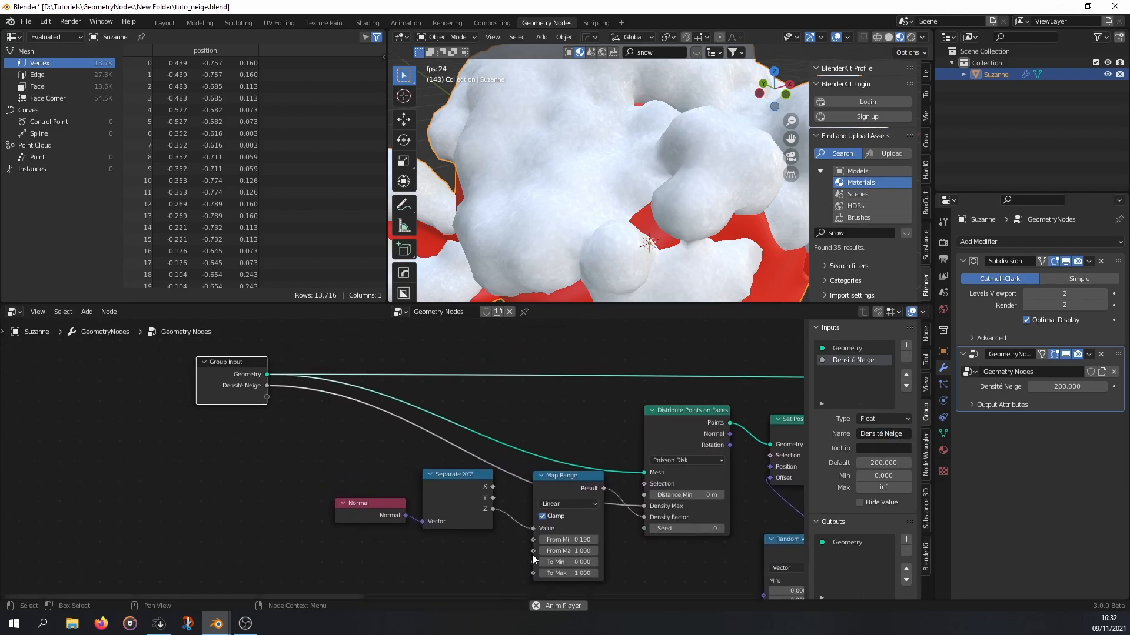
pyautogui.moveTo(533, 540); pyautogui.dragTo(267, 392)
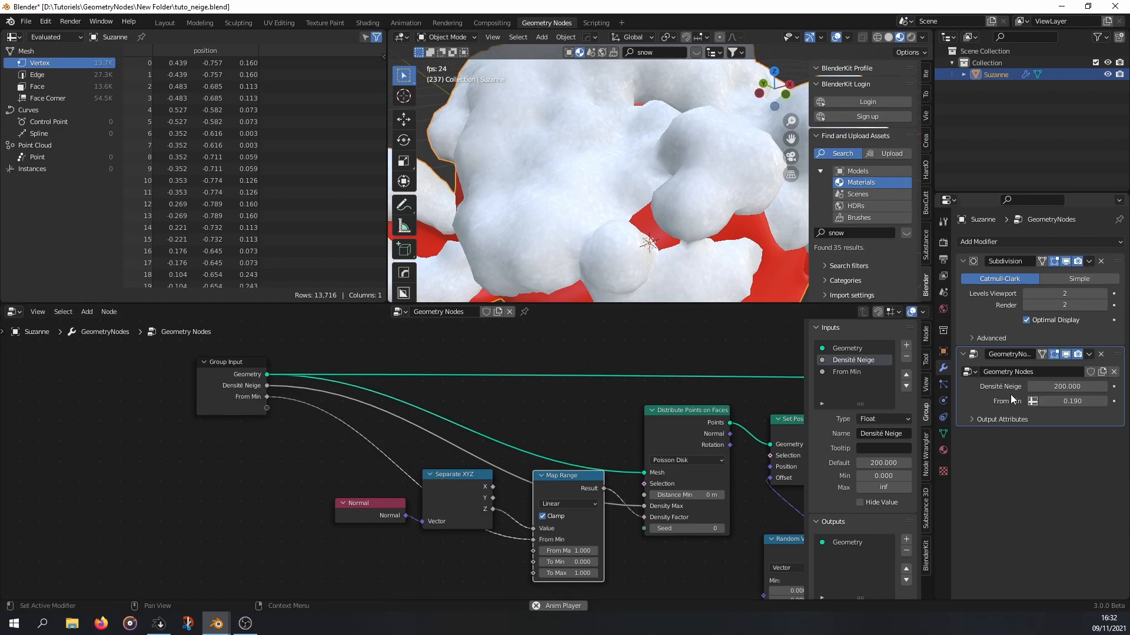
pyautogui.click(853, 372)
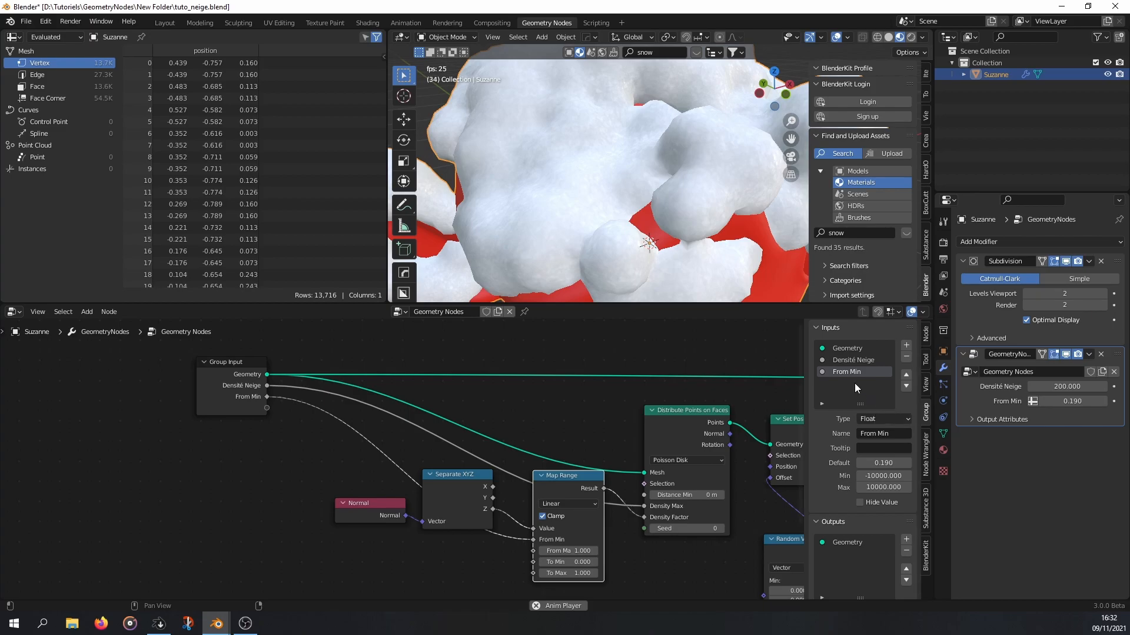
pyautogui.write('Angle Neige')
pyautogui.press('Return')
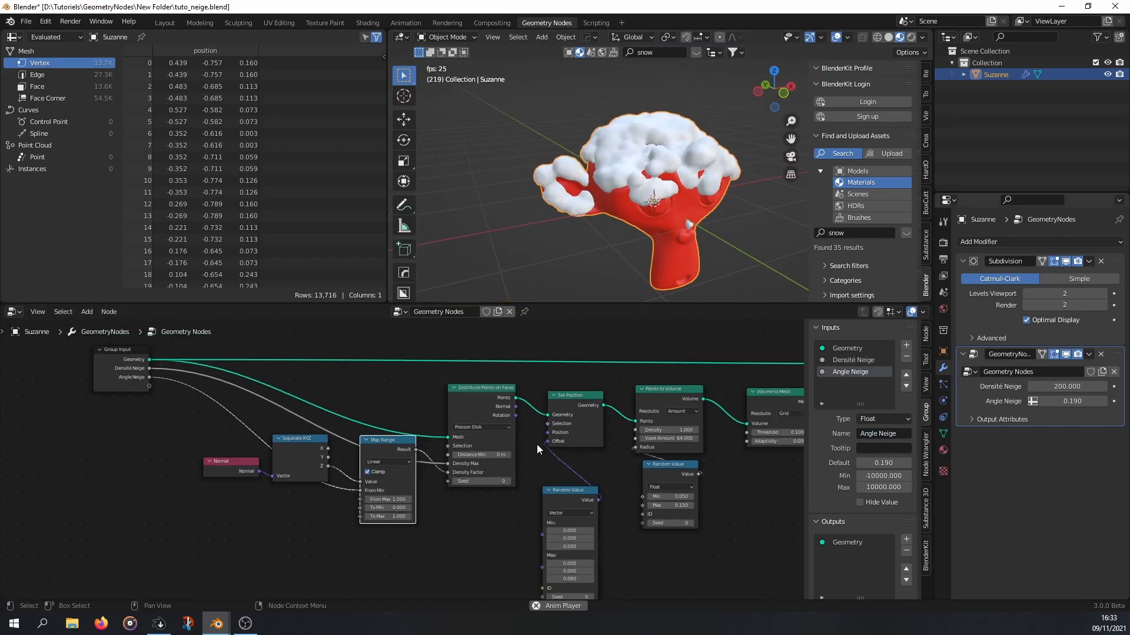
# - Add a Combine XYZ node and connect its Vector output to the Max input of the vector Random Value node
pyautogui.moveTo(537, 443); pyautogui.dragTo(579, 399, button='middle')
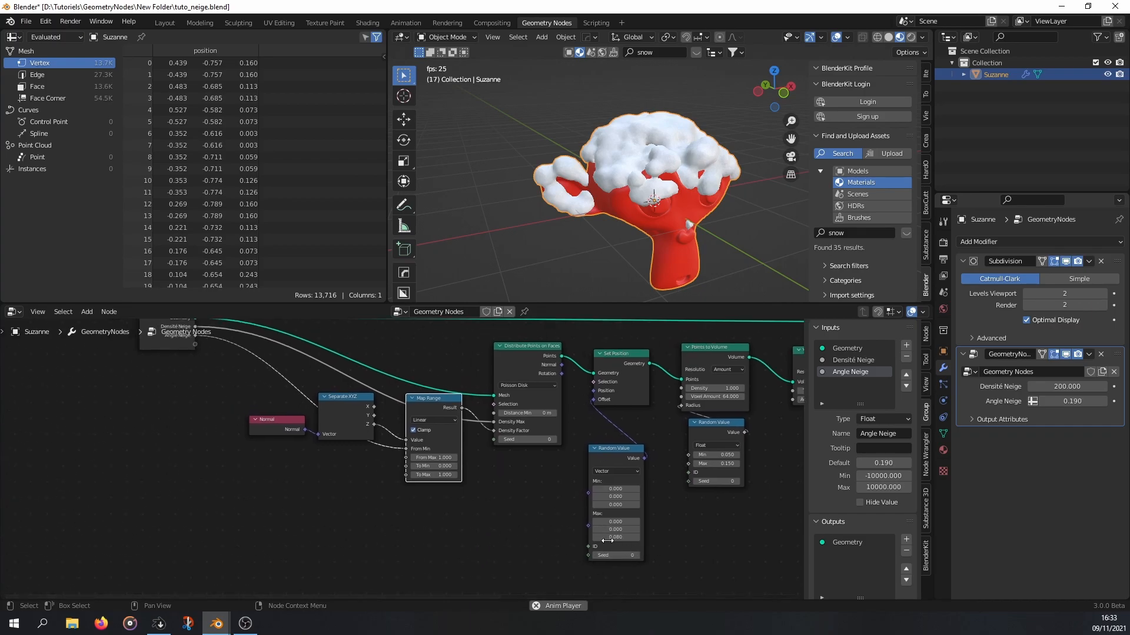
pyautogui.scroll(2, 613, 541)
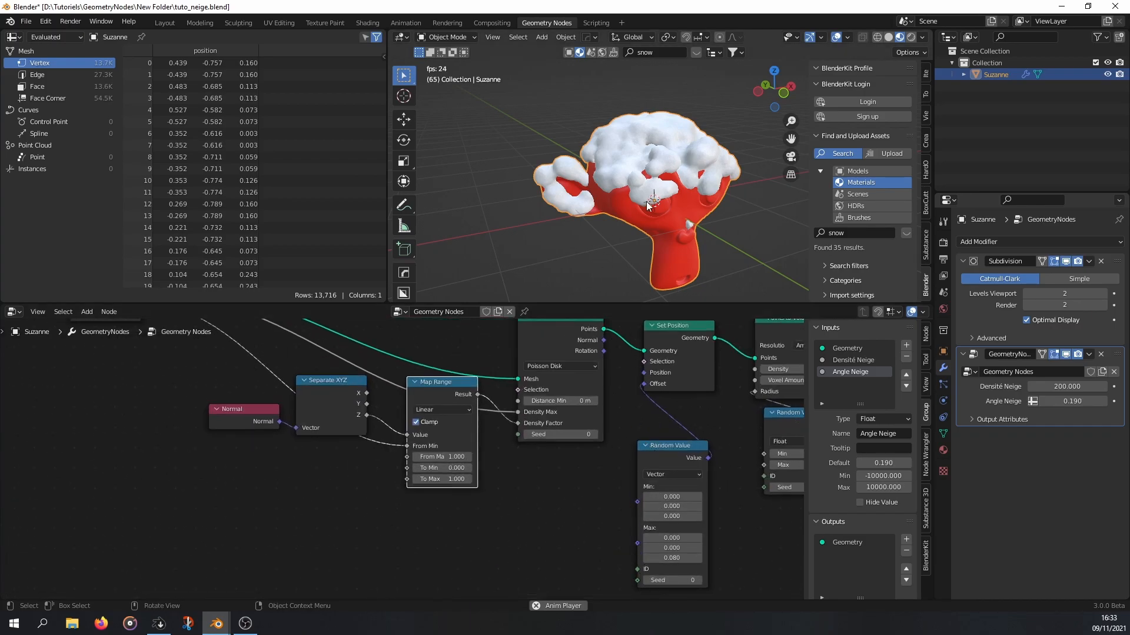
pyautogui.click(675, 452)
pyautogui.moveTo(668, 460); pyautogui.dragTo(644, 412, button='middle')
pyautogui.scroll(2, 642, 426)
pyautogui.hotkey('shift', 'a')
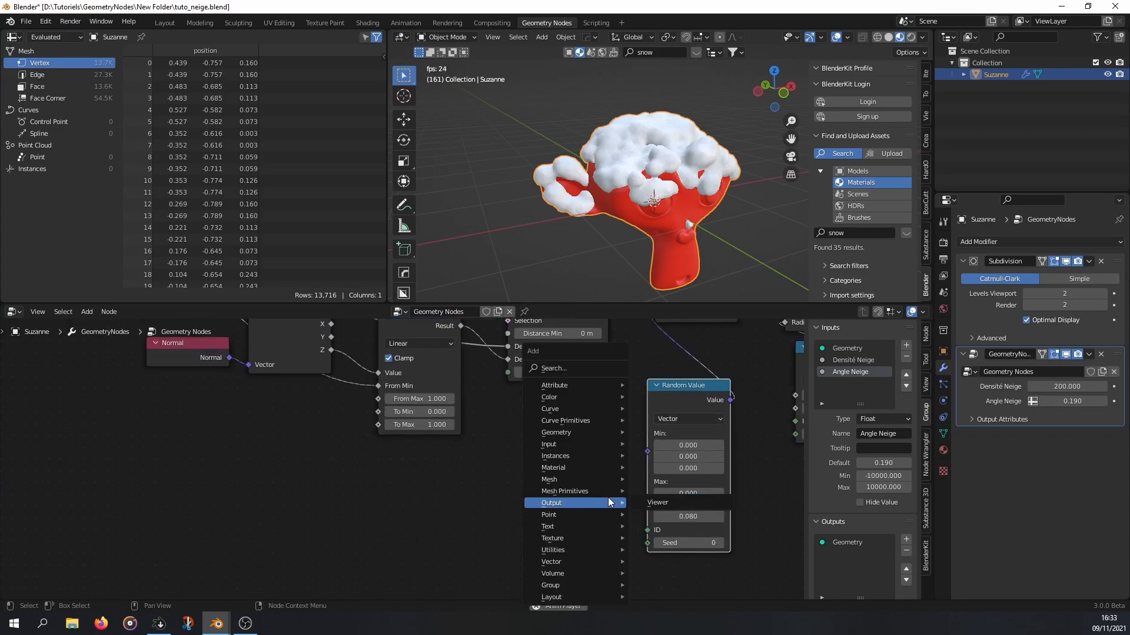
pyautogui.moveTo(565, 540)
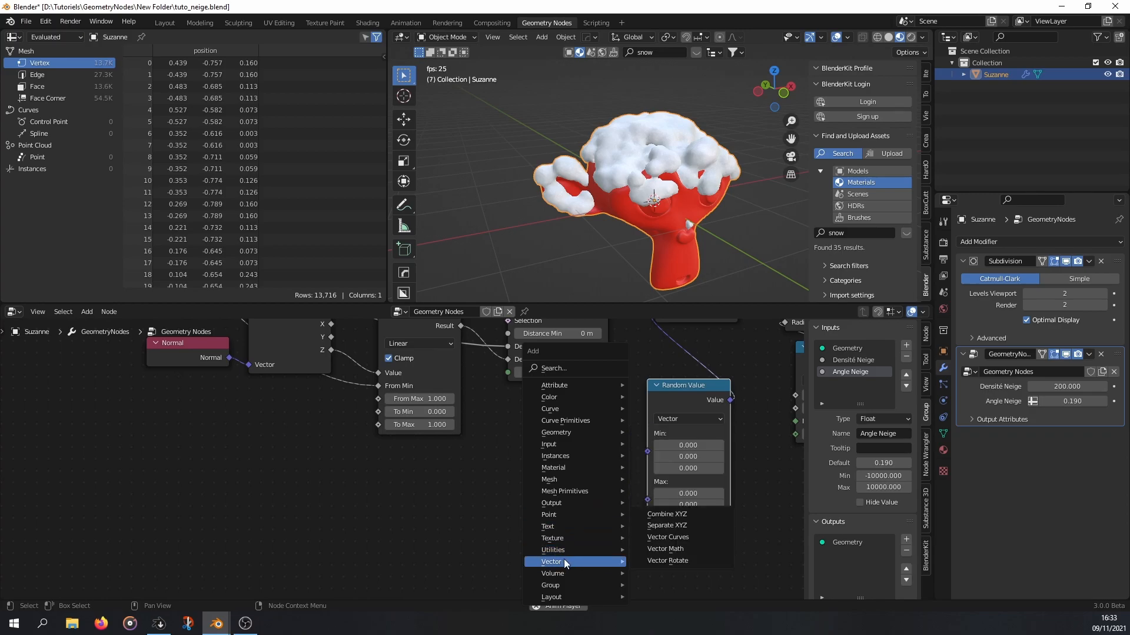
pyautogui.click(666, 513)
pyautogui.click(632, 511)
pyautogui.moveTo(631, 544); pyautogui.dragTo(661, 588, button='middle')
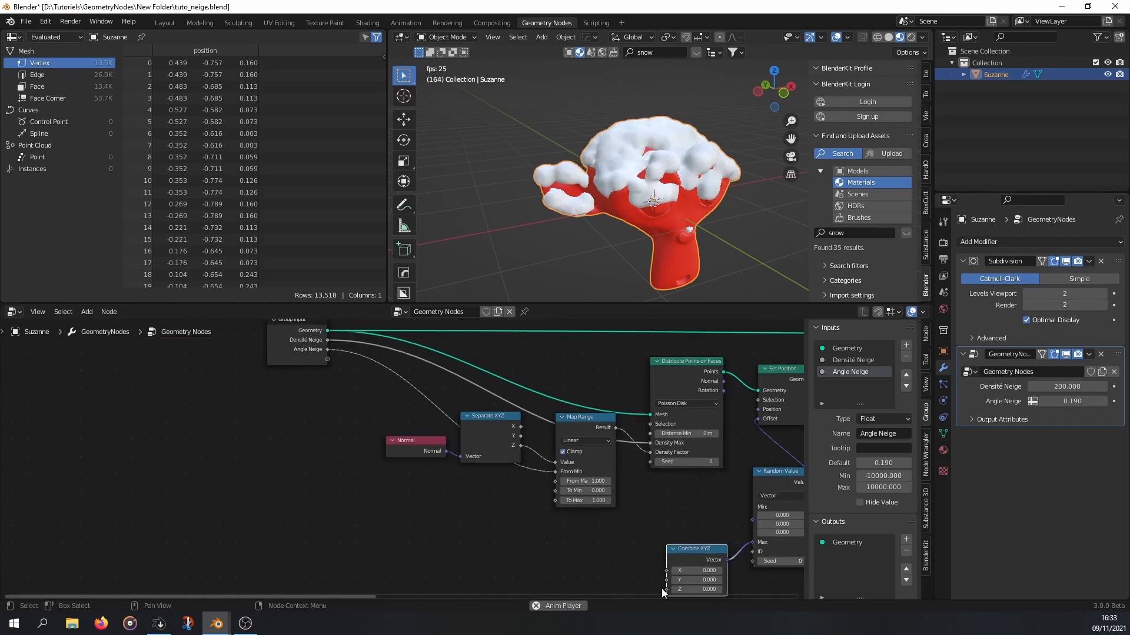
# - Expose the Combine XYZ node's Z value as a group input and name it HauteurNeige
pyautogui.moveTo(669, 591); pyautogui.dragTo(594, 560)
pyautogui.moveTo(404, 449); pyautogui.dragTo(326, 362)
pyautogui.click(830, 384)
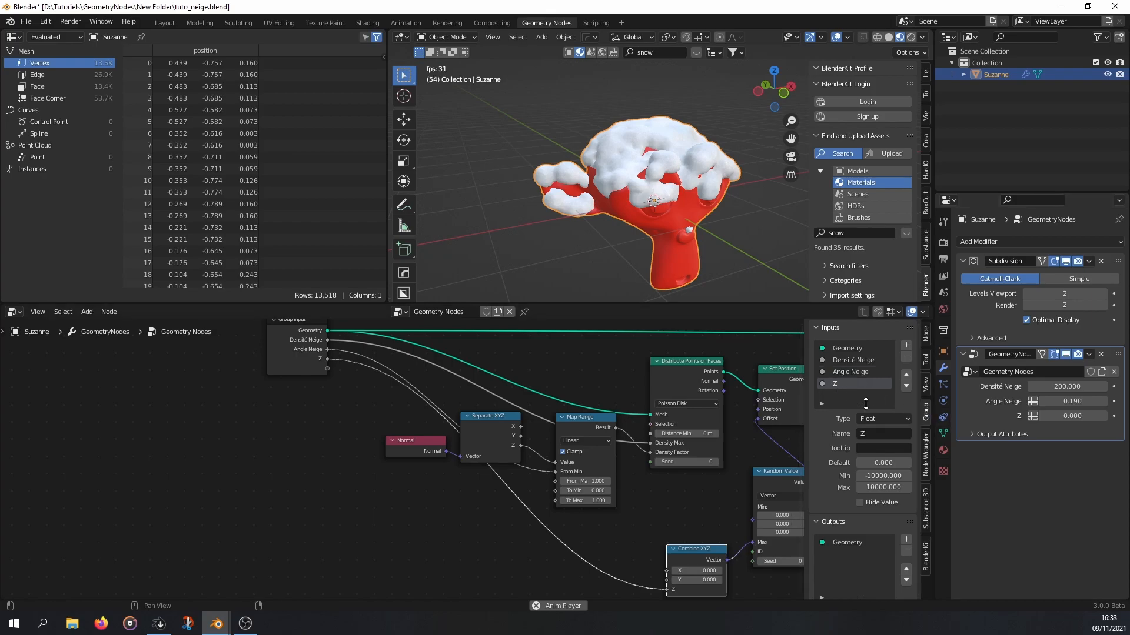
pyautogui.write('HauteurNe')
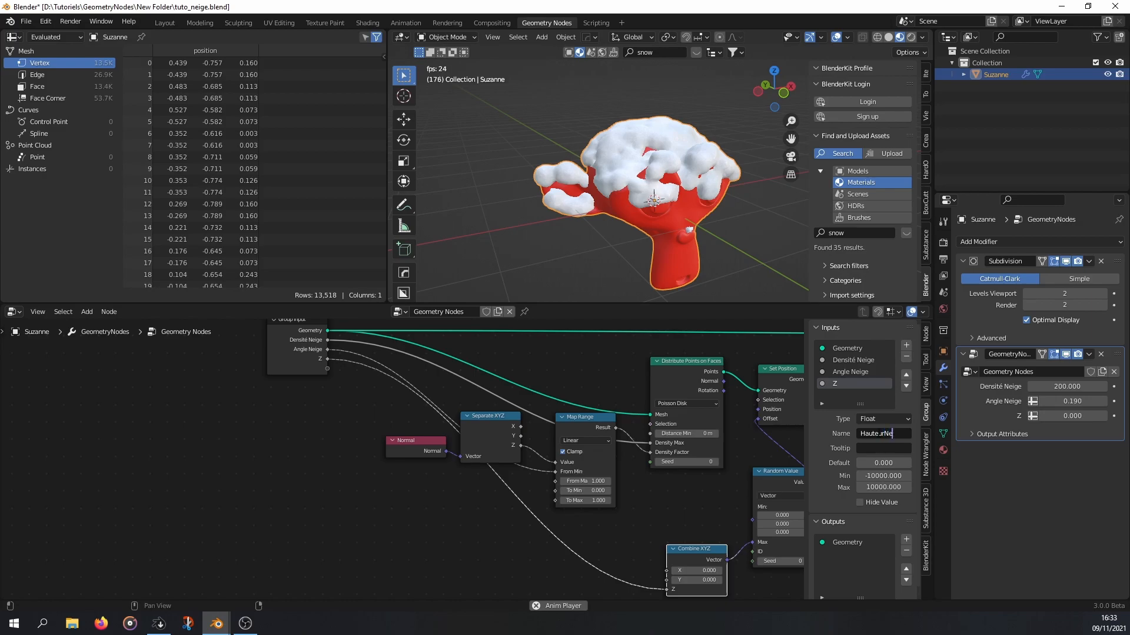
pyautogui.write('ige')
pyautogui.press('Return')
# - Expose the Min and Max values of the float Random Value node as group inputs
pyautogui.scroll(-2, 733, 426)
pyautogui.moveTo(794, 464); pyautogui.dragTo(579, 480, button='middle')
pyautogui.scroll(1, 589, 477)
pyautogui.scroll(-1, 655, 522)
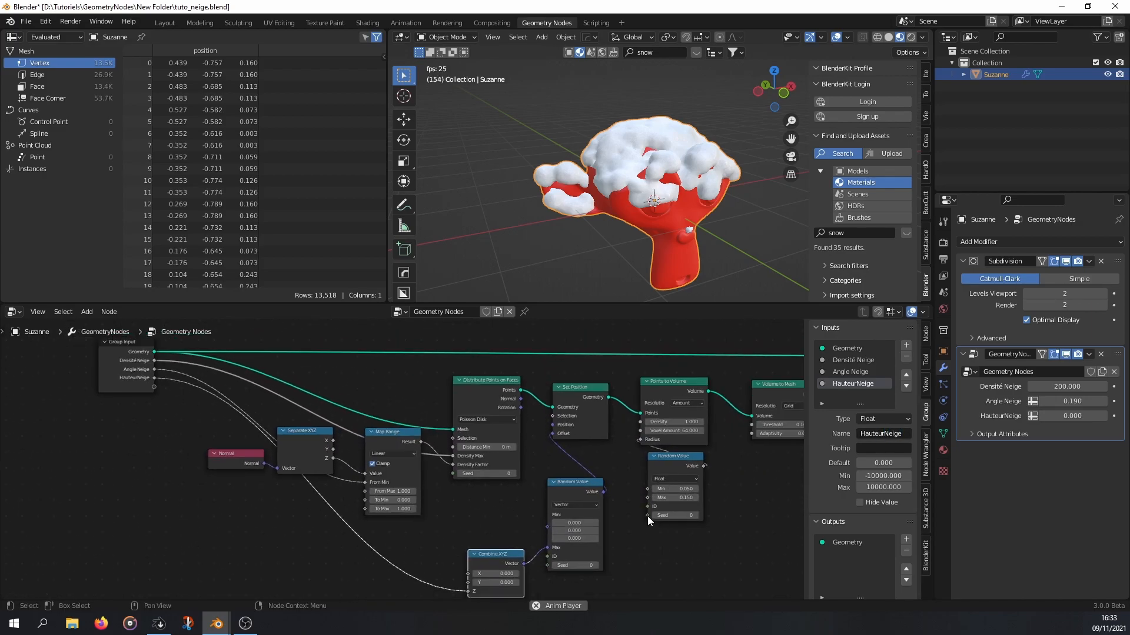
pyautogui.moveTo(656, 522); pyautogui.dragTo(706, 515, button='middle')
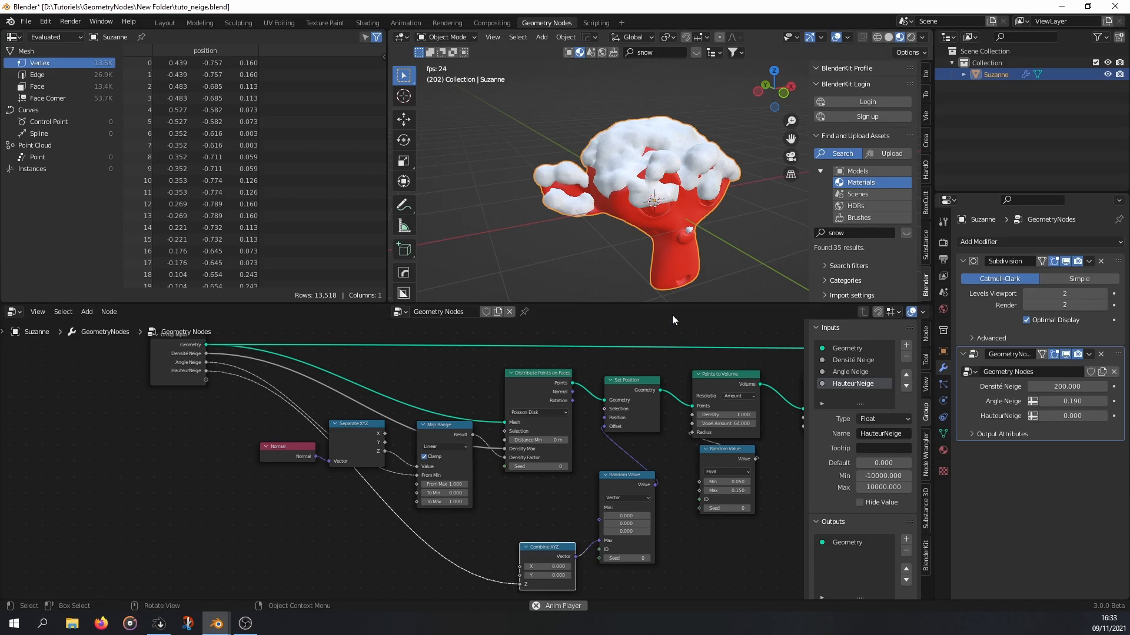
pyautogui.scroll(1, 723, 457)
pyautogui.moveTo(723, 457); pyautogui.dragTo(631, 506, button='middle')
pyautogui.scroll(-1, 682, 460)
pyautogui.moveTo(662, 509); pyautogui.dragTo(167, 408)
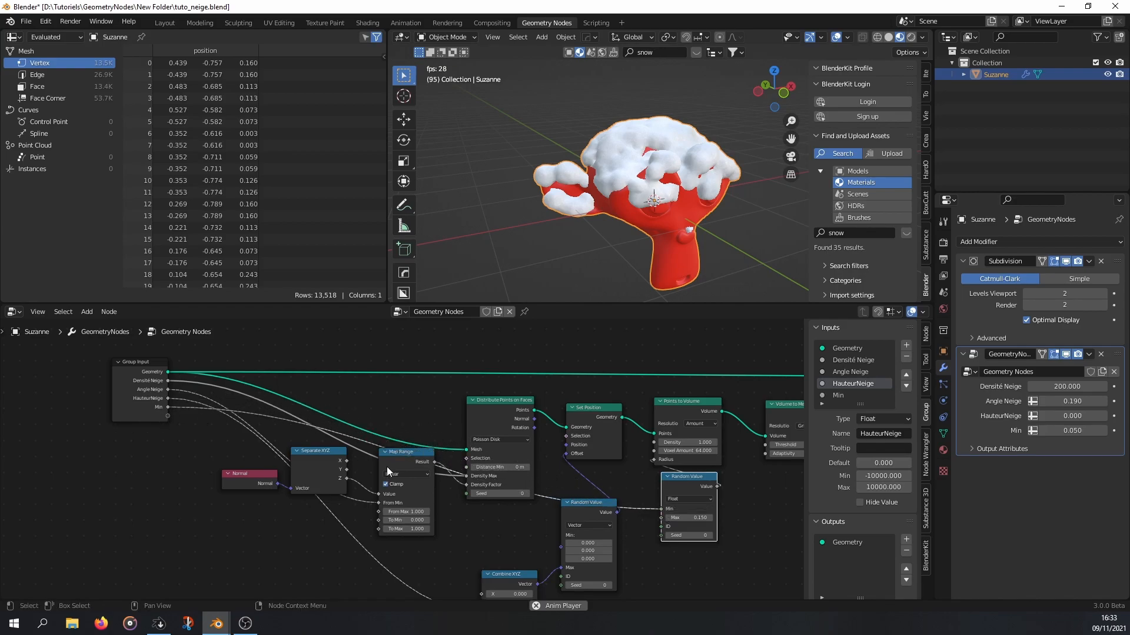
pyautogui.moveTo(661, 519); pyautogui.dragTo(161, 410)
pyautogui.scroll(-1, 853, 379)
# - Rename the Min group input to Rayon Min Neige
pyautogui.click(846, 382)
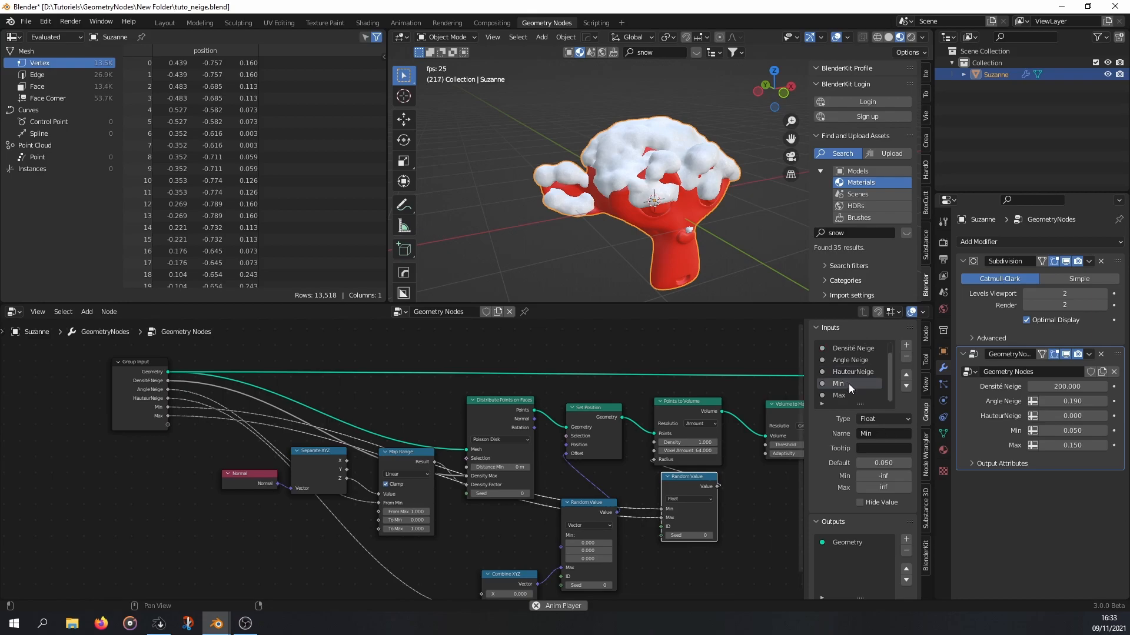
pyautogui.click(874, 432)
pyautogui.write('Rayon M')
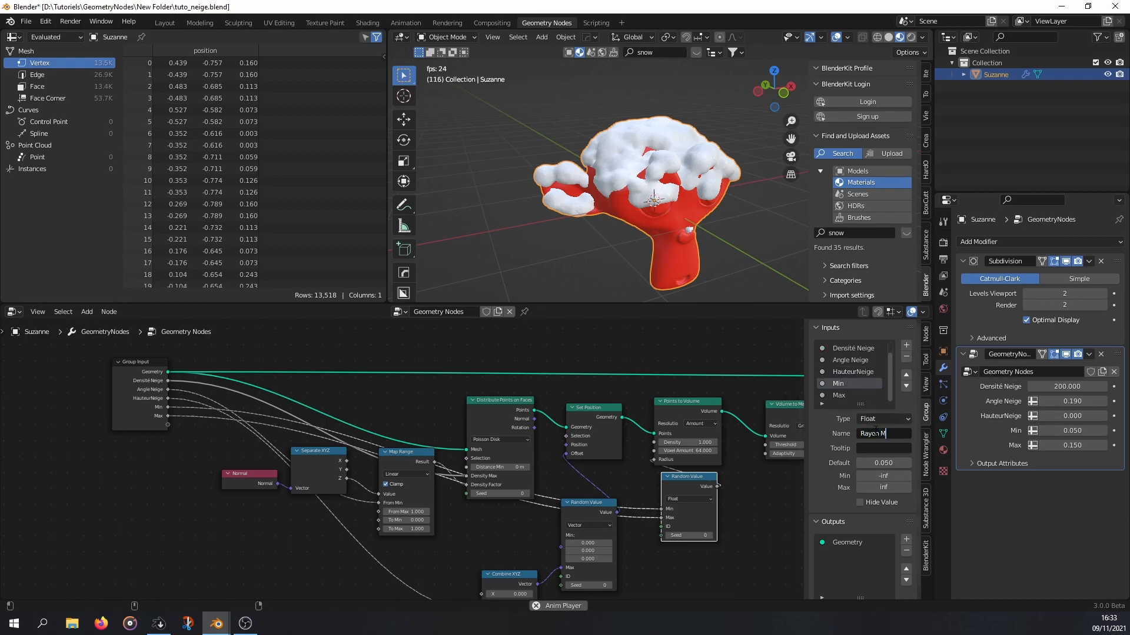
pyautogui.write('in Neige')
pyautogui.press('Return')
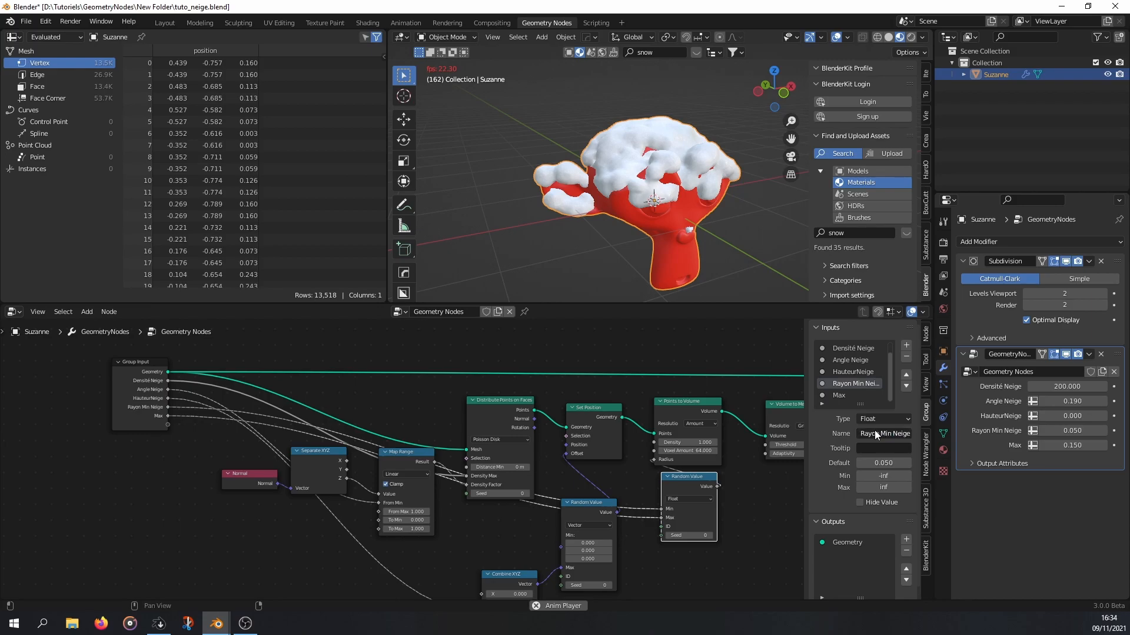
# - Rename the Max group input to Rayon Max Neige
pyautogui.click(850, 396)
pyautogui.click(876, 433)
pyautogui.write('Rayon Max Neige')
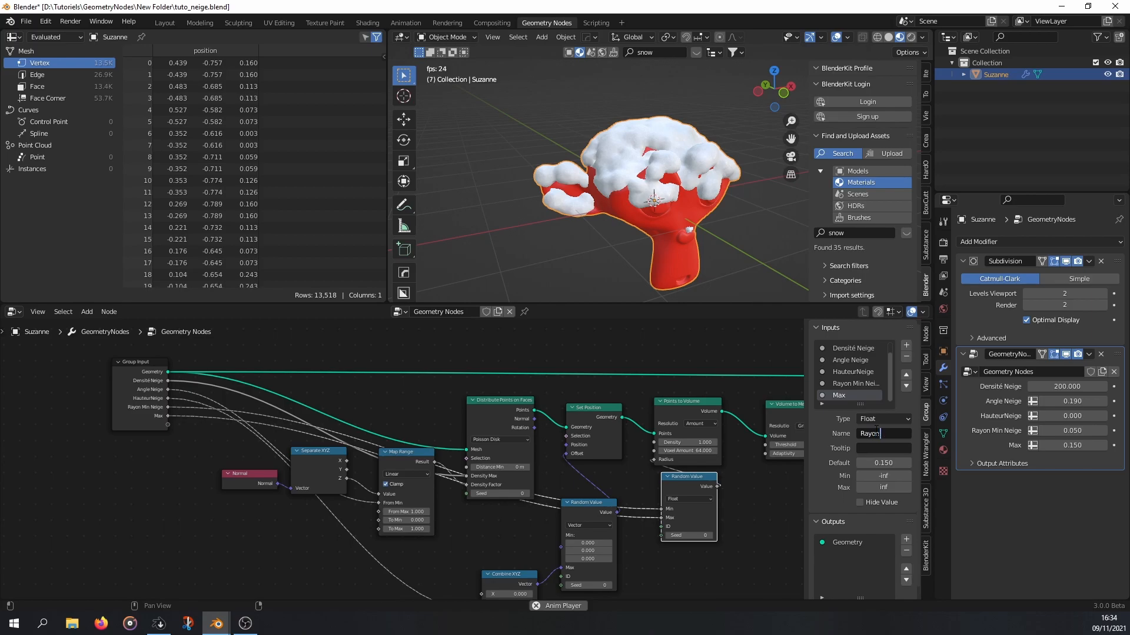
pyautogui.press('Return')
# - Expose the Voxel Amount of Points to Volume as a group input
pyautogui.press('Home')
pyautogui.scroll(2, 570, 465)
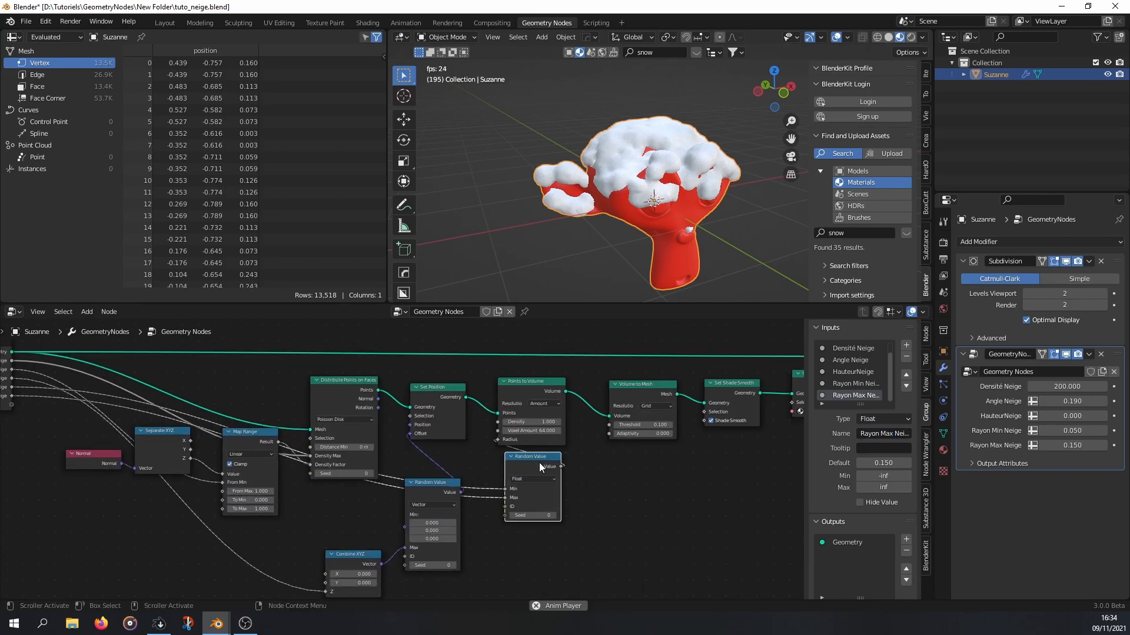
pyautogui.moveTo(509, 449); pyautogui.dragTo(397, 386, button='middle')
pyautogui.scroll(5, 693, 454)
pyautogui.moveTo(577, 423); pyautogui.dragTo(716, 457, button='middle')
pyautogui.scroll(-2, 750, 445)
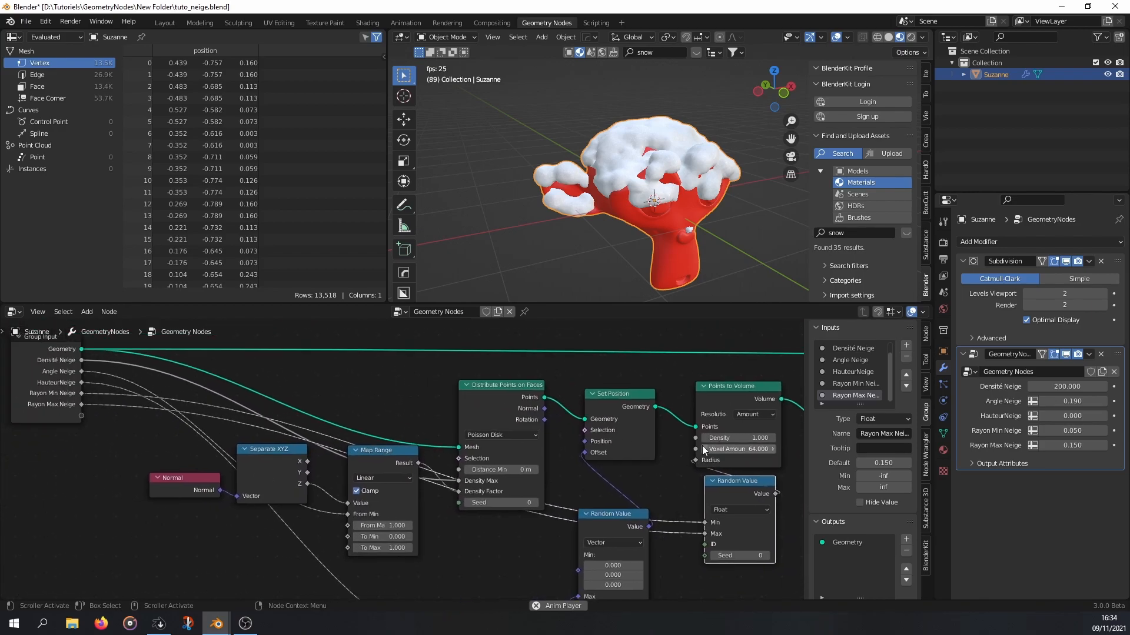
pyautogui.moveTo(695, 455); pyautogui.dragTo(103, 412)
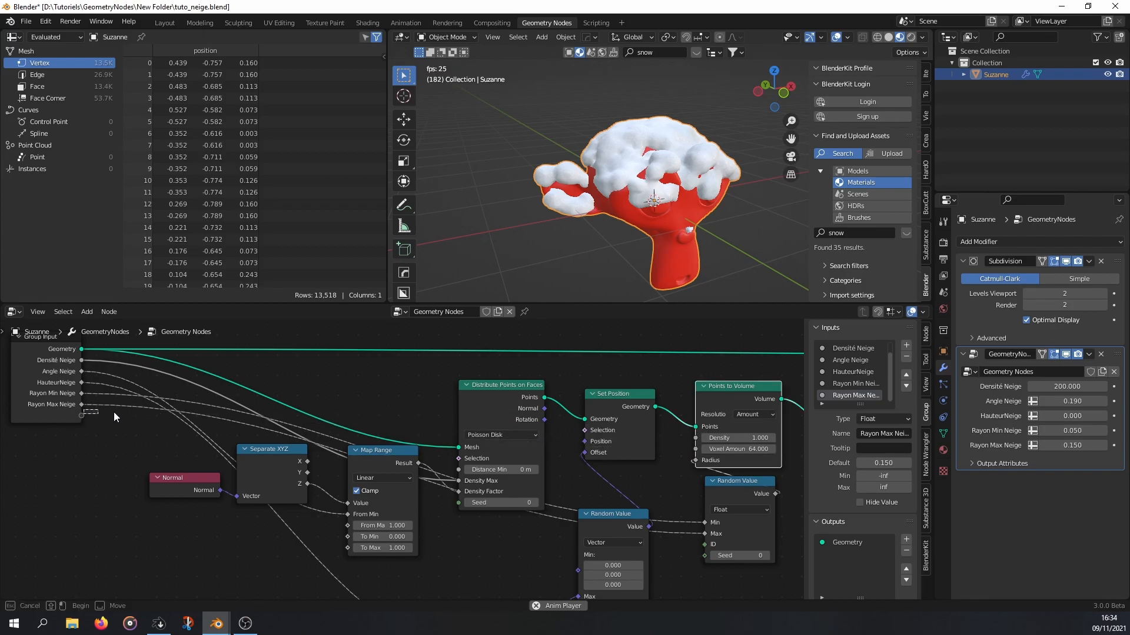
pyautogui.moveTo(695, 449)
pyautogui.mouseDown()
pyautogui.moveTo(118, 432)
pyautogui.moveTo(77, 411)
pyautogui.moveTo(699, 447)
pyautogui.mouseUp()
pyautogui.scroll(-2, 708, 439)
pyautogui.moveTo(787, 409); pyautogui.dragTo(659, 400, button='middle')
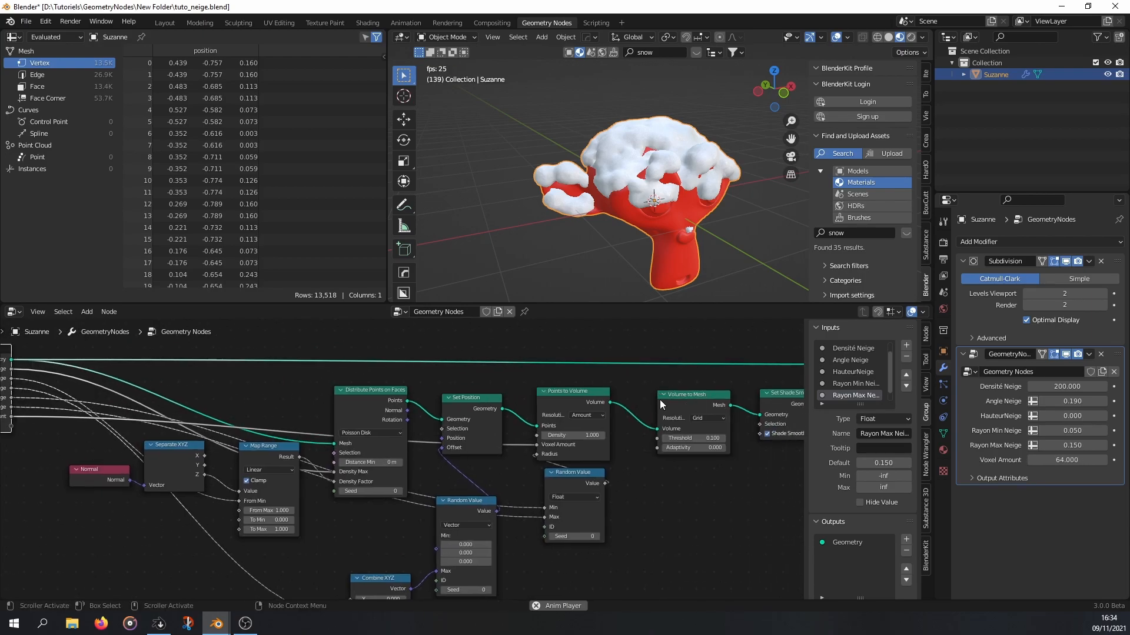
# - Set the Volume to Mesh resolution to Amount and link its Voxel Amount to the existing Voxel Amount group input
pyautogui.click(697, 419)
pyautogui.click(701, 437)
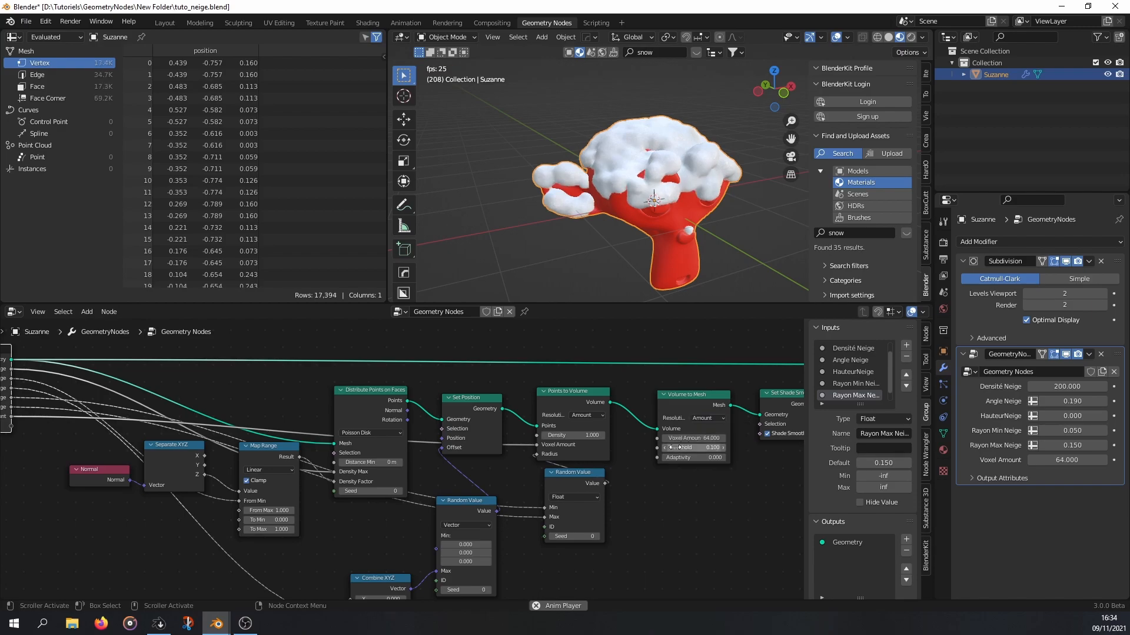
pyautogui.moveTo(619, 447); pyautogui.dragTo(660, 454, button='middle')
pyautogui.moveTo(698, 447); pyautogui.dragTo(54, 432)
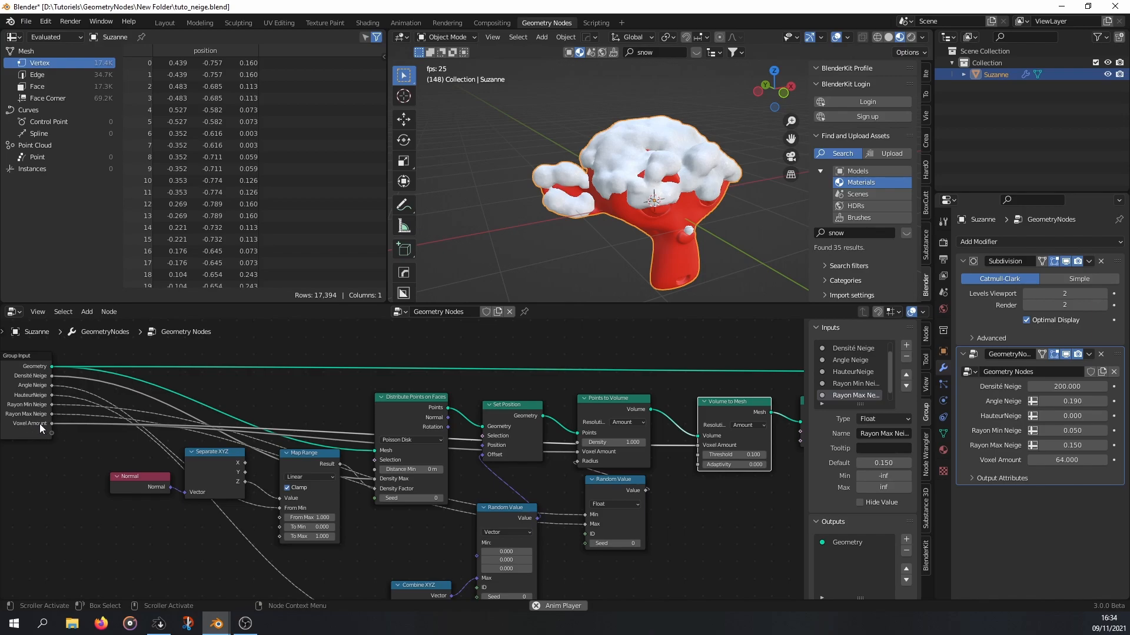
pyautogui.scroll(-4, 717, 530)
pyautogui.moveTo(667, 499); pyautogui.dragTo(567, 477, button='middle')
pyautogui.scroll(6, 619, 447)
pyautogui.moveTo(696, 410); pyautogui.dragTo(550, 441, button='middle')
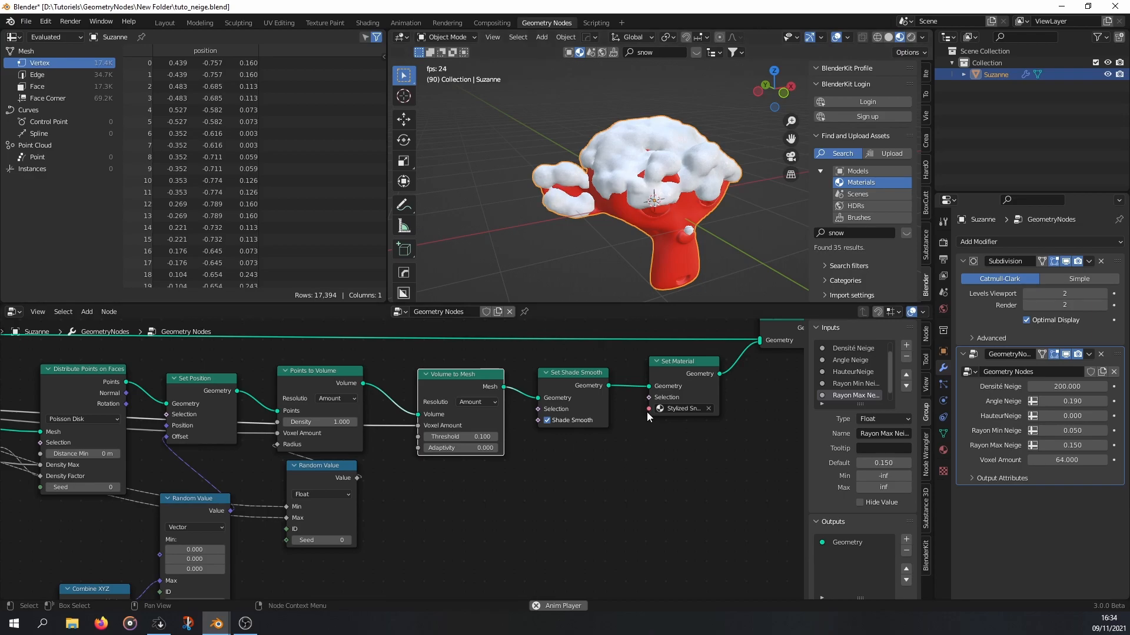
pyautogui.moveTo(648, 408); pyautogui.dragTo(529, 457)
pyautogui.moveTo(525, 457); pyautogui.dragTo(751, 412, button='middle')
pyautogui.moveTo(421, 492); pyautogui.dragTo(555, 466, button='middle')
# - Expose the Seed of Distribute Points on Faces as a group input and link both Random Value seeds to it
pyautogui.scroll(-2, 521, 461)
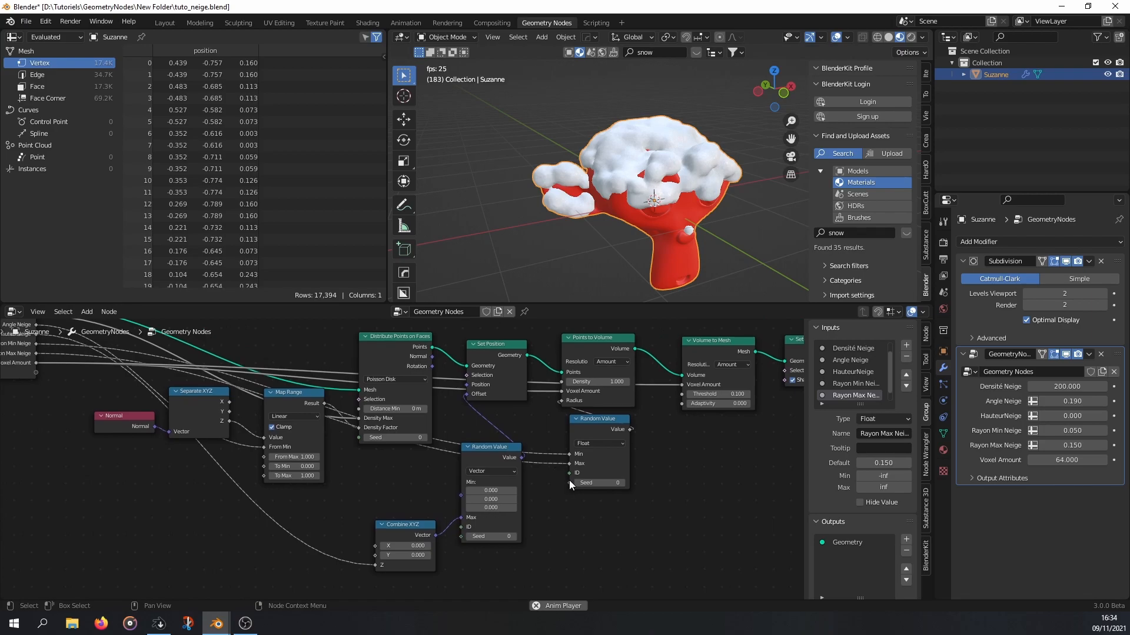
pyautogui.moveTo(408, 421); pyautogui.dragTo(468, 448, button='middle')
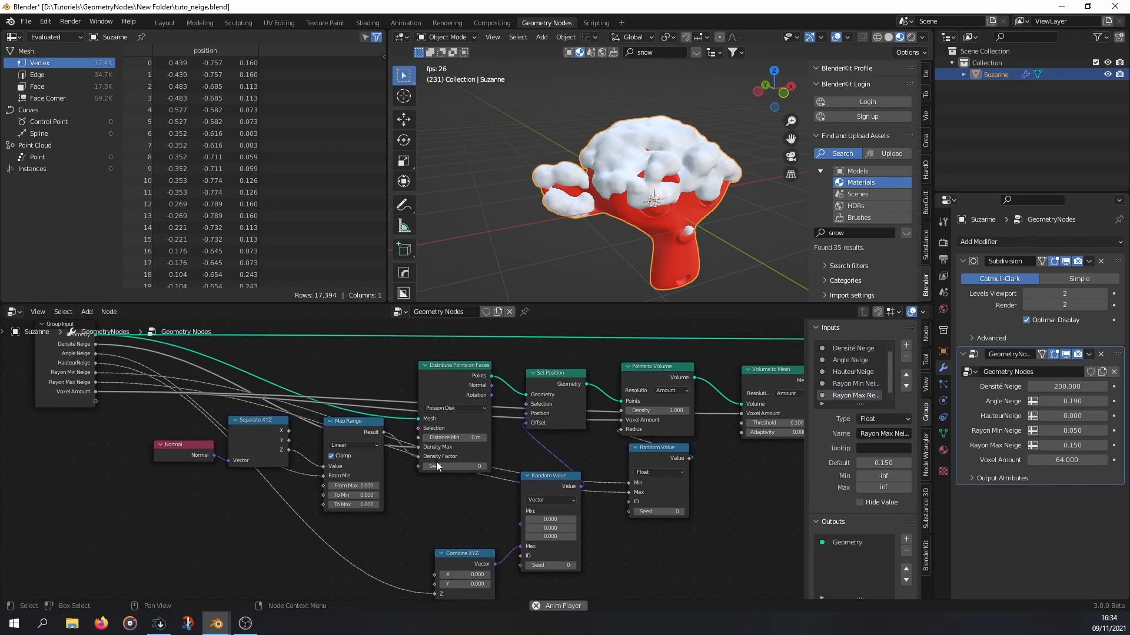
pyautogui.moveTo(418, 466); pyautogui.dragTo(95, 401)
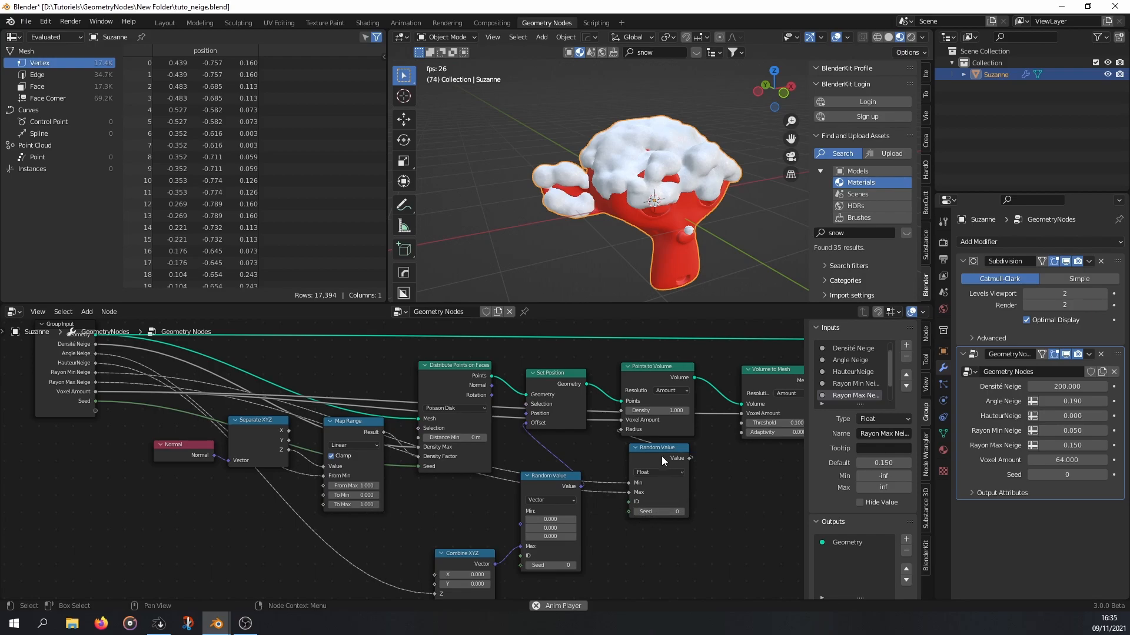
pyautogui.moveTo(629, 511); pyautogui.dragTo(95, 405)
pyautogui.moveTo(517, 516); pyautogui.dragTo(517, 480, button='middle')
pyautogui.moveTo(520, 529); pyautogui.dragTo(95, 365)
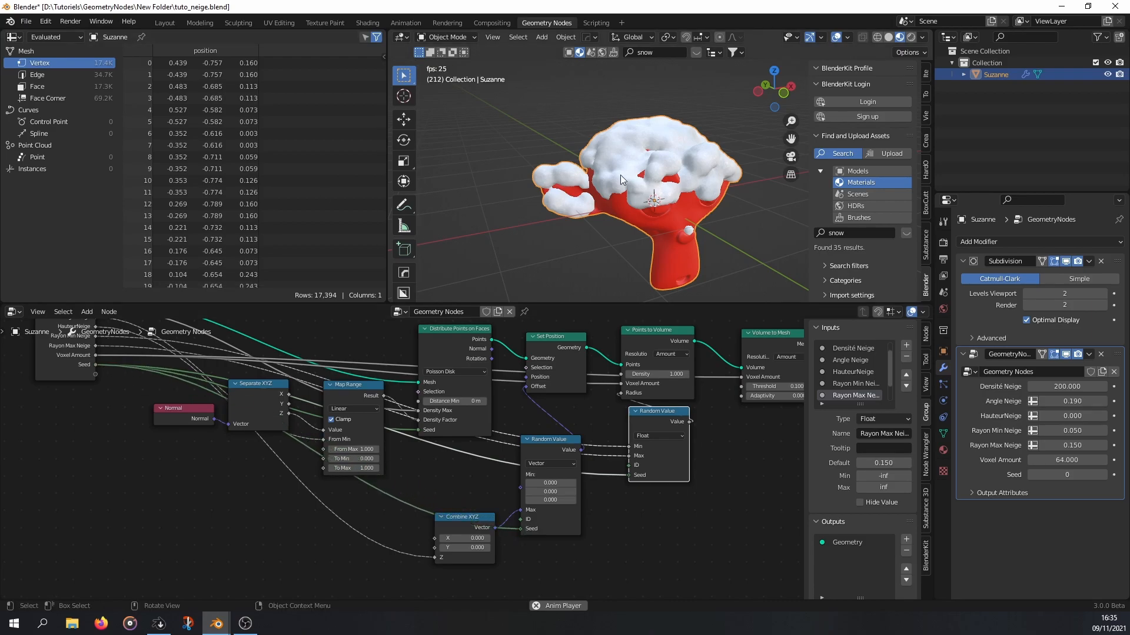
# - Raise the Seed of Suzanne's Geometry Nodes modifier to 7
pyautogui.scroll(2, 744, 189)
pyautogui.click(1104, 475)
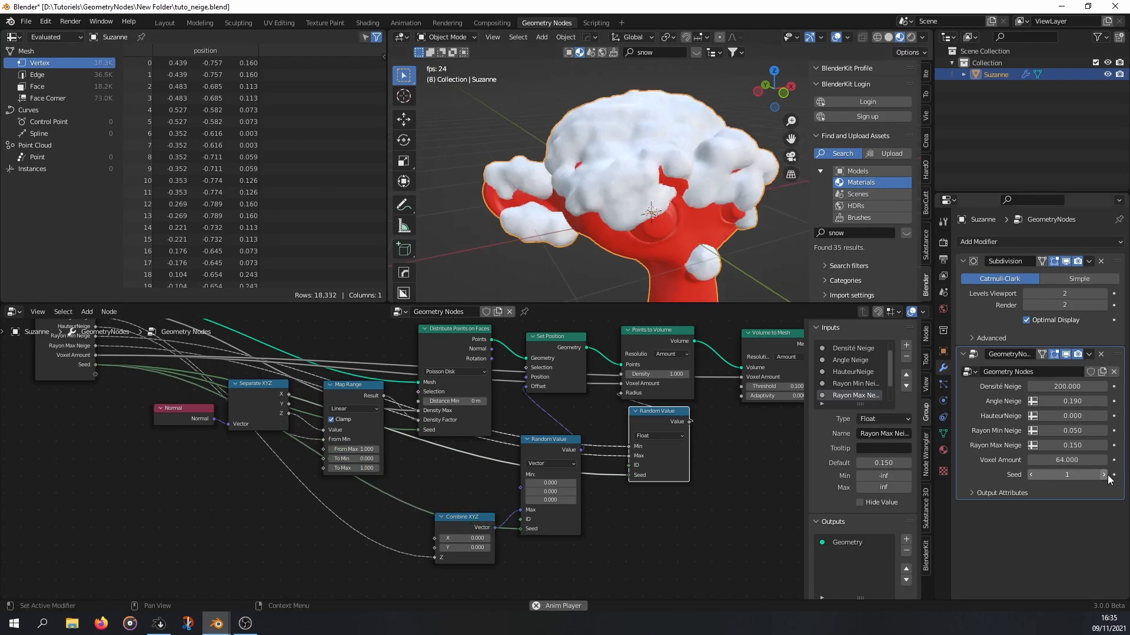
pyautogui.click(1103, 475)
pyautogui.click(1104, 475)
pyautogui.click(1104, 475)
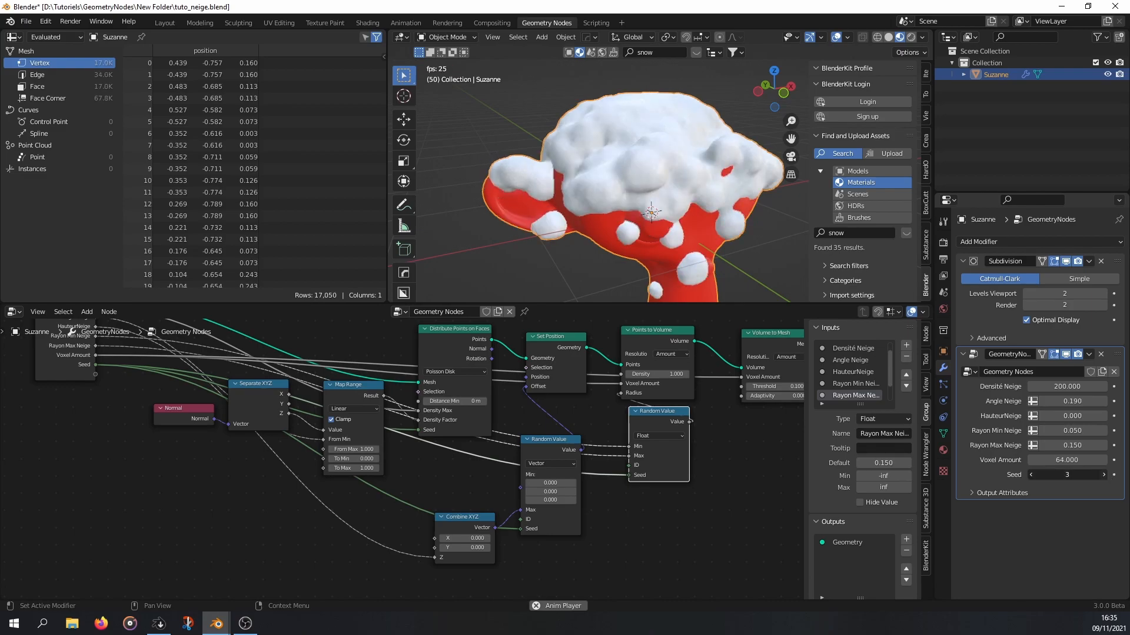
pyautogui.click(1106, 475)
pyautogui.click(1104, 475)
# - Set the modifier's Voxel Amount to 128 and inspect the snow on Suzanne
pyautogui.click(1059, 461)
pyautogui.write('1287')
pyautogui.press('Return')
pyautogui.scroll(1, 700, 138)
pyautogui.moveTo(700, 136); pyautogui.dragTo(709, 147, button='middle')
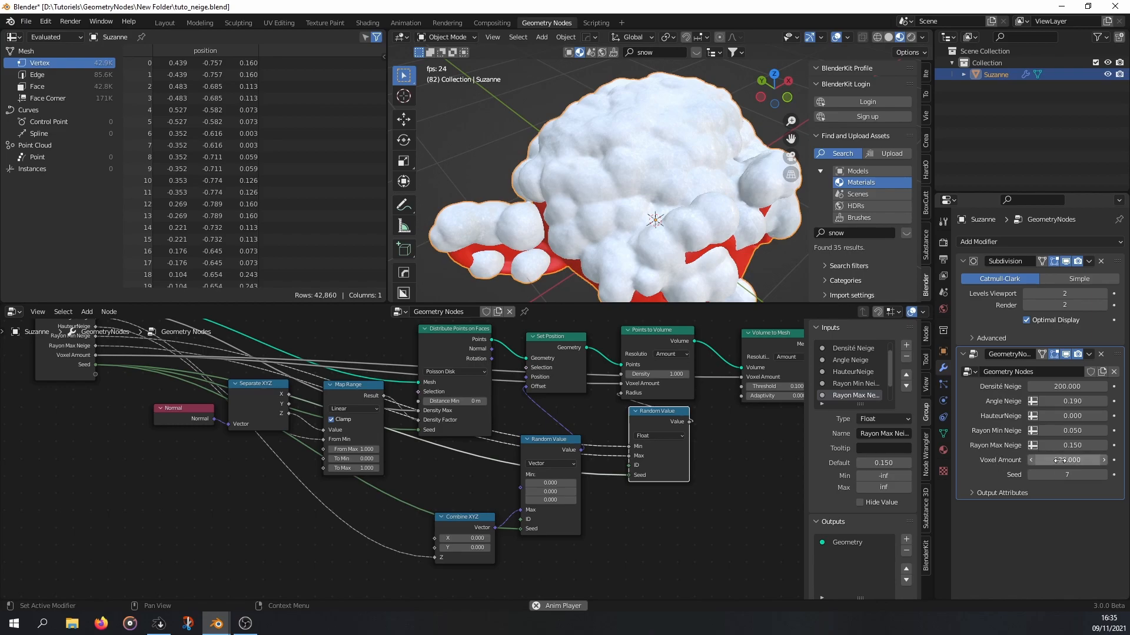
pyautogui.scroll(-2, 682, 206)
pyautogui.moveTo(681, 206); pyautogui.dragTo(660, 199, button='middle')
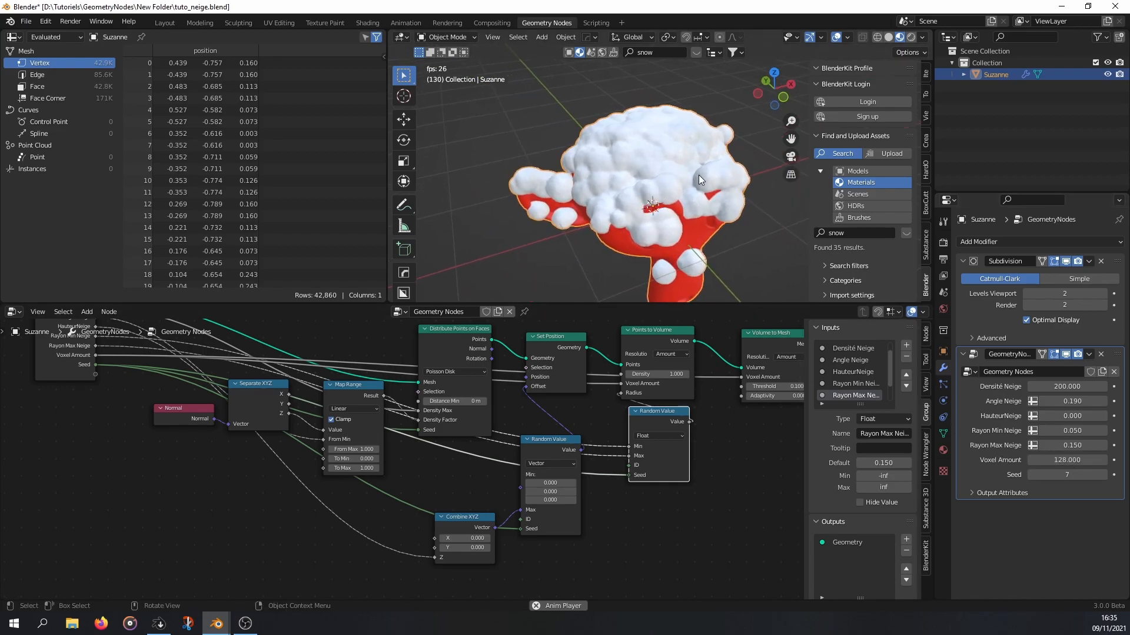
# - Switch to the Layout workspace and stop the animation playback
pyautogui.scroll(4, 697, 175)
pyautogui.moveTo(581, 157)
pyautogui.mouseDown(button='middle')
pyautogui.moveTo(577, 136)
pyautogui.moveTo(580, 153)
pyautogui.moveTo(649, 164)
pyautogui.moveTo(571, 143)
pyautogui.mouseUp(button='middle')
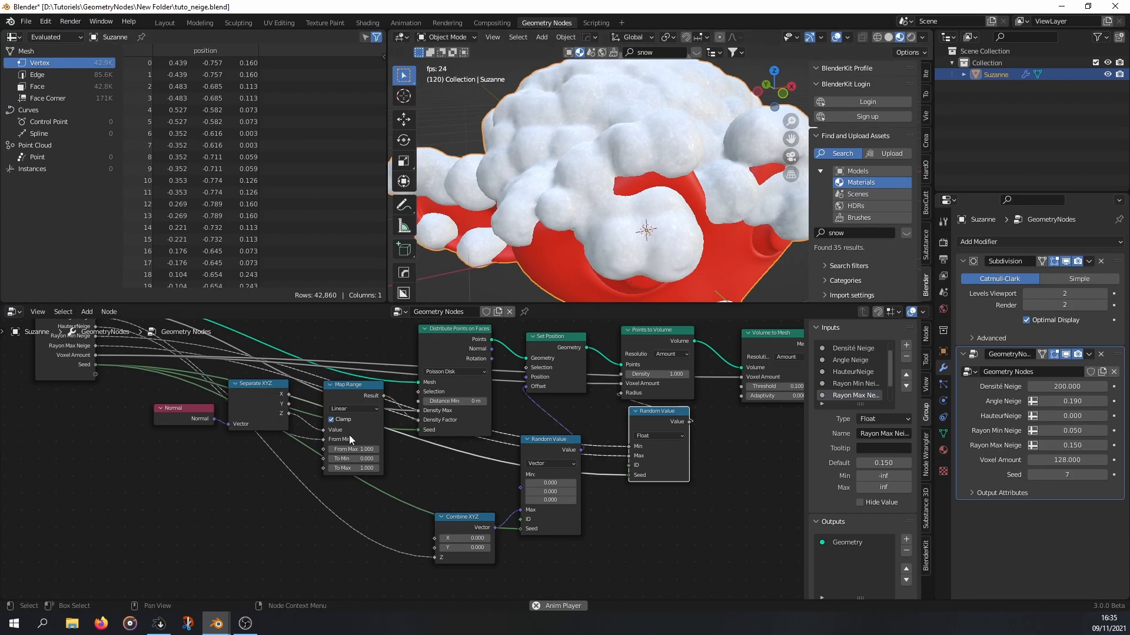
pyautogui.scroll(-8, 553, 248)
pyautogui.moveTo(596, 214); pyautogui.dragTo(589, 241, button='middle')
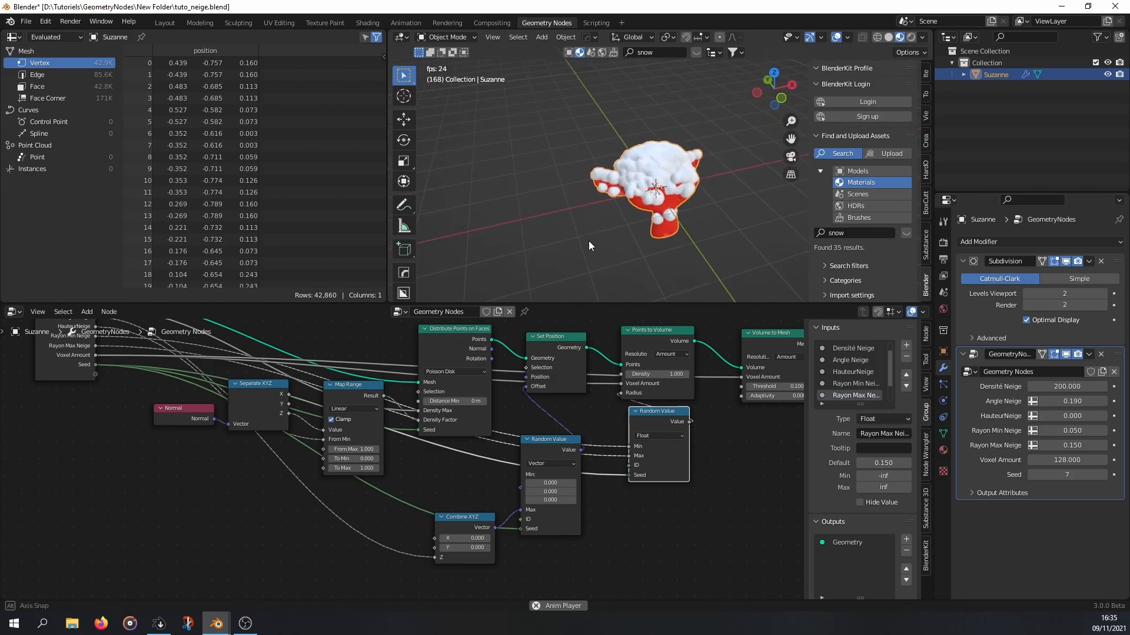
pyautogui.click(165, 23)
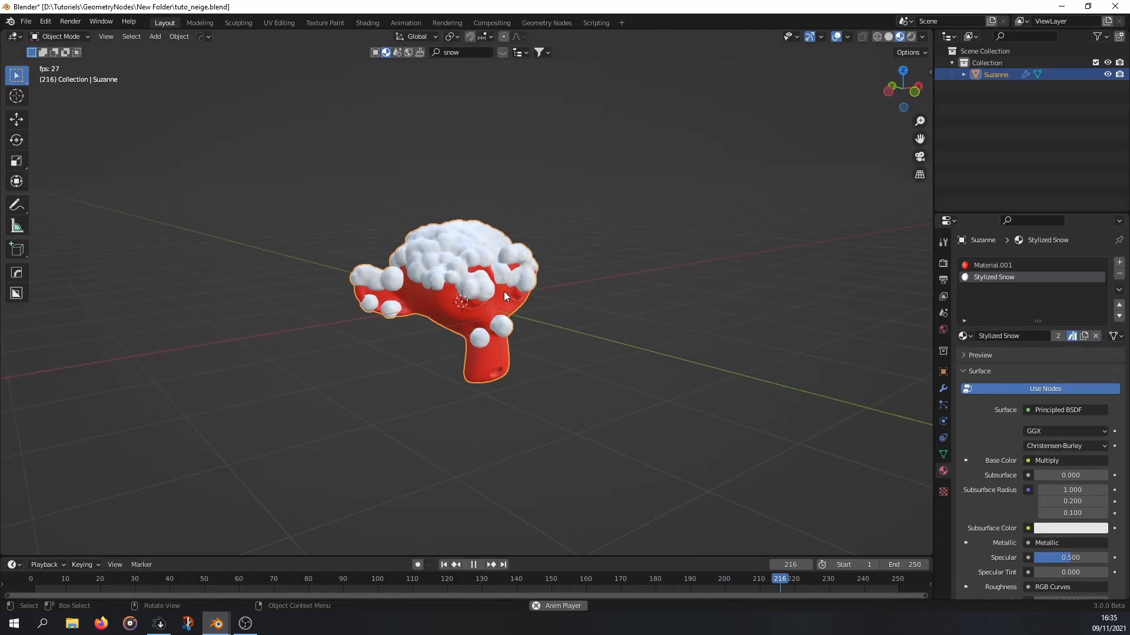
pyautogui.scroll(-6, 493, 293)
pyautogui.press('space')
pyautogui.moveTo(552, 306); pyautogui.dragTo(529, 217, button='middle')
# - Add a torus mesh and move it along the X axis until it sits beside the snow-covered monkey
pyautogui.hotkey('shift', 'a')
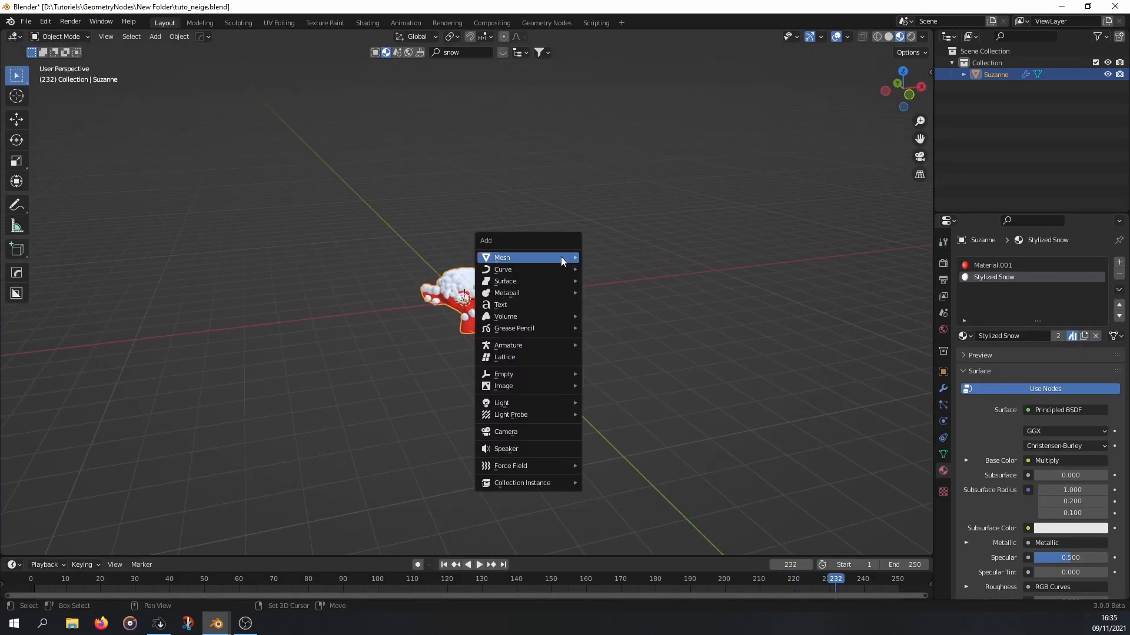
pyautogui.moveTo(560, 256)
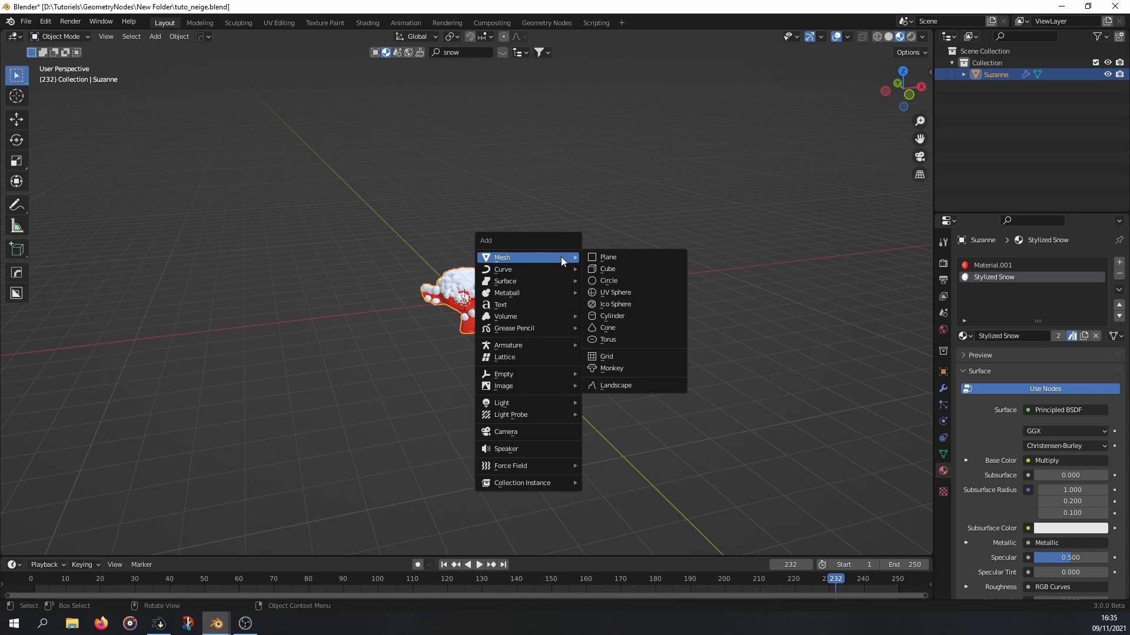
pyautogui.click(614, 346)
pyautogui.moveTo(139, 428)
pyautogui.mouseDown()
pyautogui.moveTo(163, 427)
pyautogui.moveTo(141, 440)
pyautogui.moveTo(162, 440)
pyautogui.mouseUp()
pyautogui.scroll(2, 481, 292)
pyautogui.press('g')
pyautogui.press('x')
pyautogui.click(315, 327)
pyautogui.rightClick(316, 327)
pyautogui.click(315, 327)
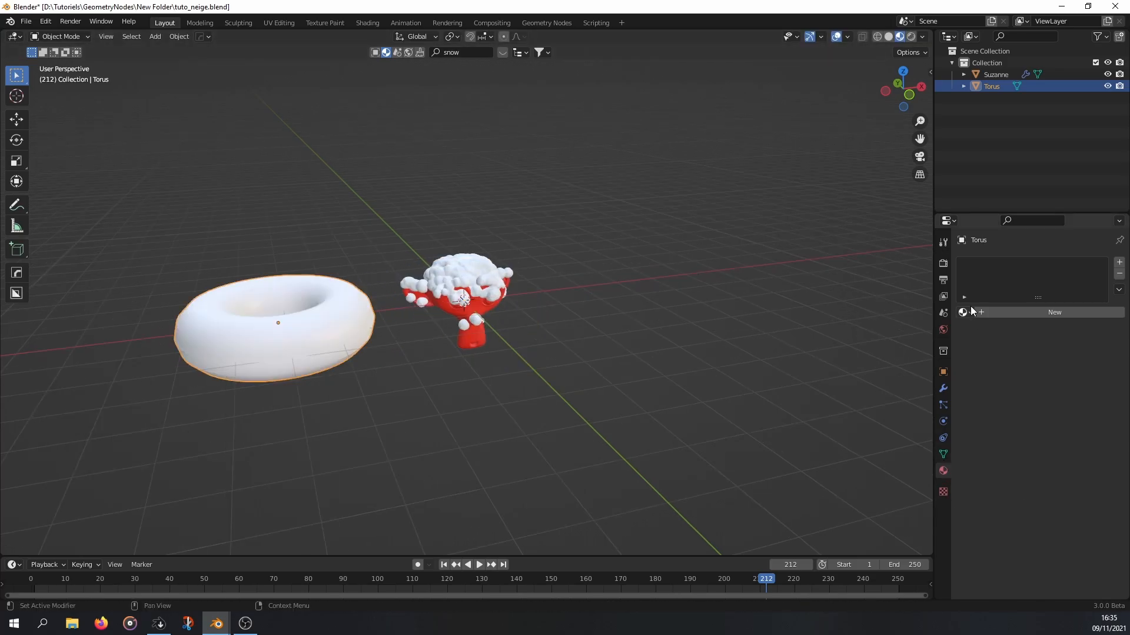
# - Assign the existing red Material.001 to the torus
pyautogui.click(964, 312)
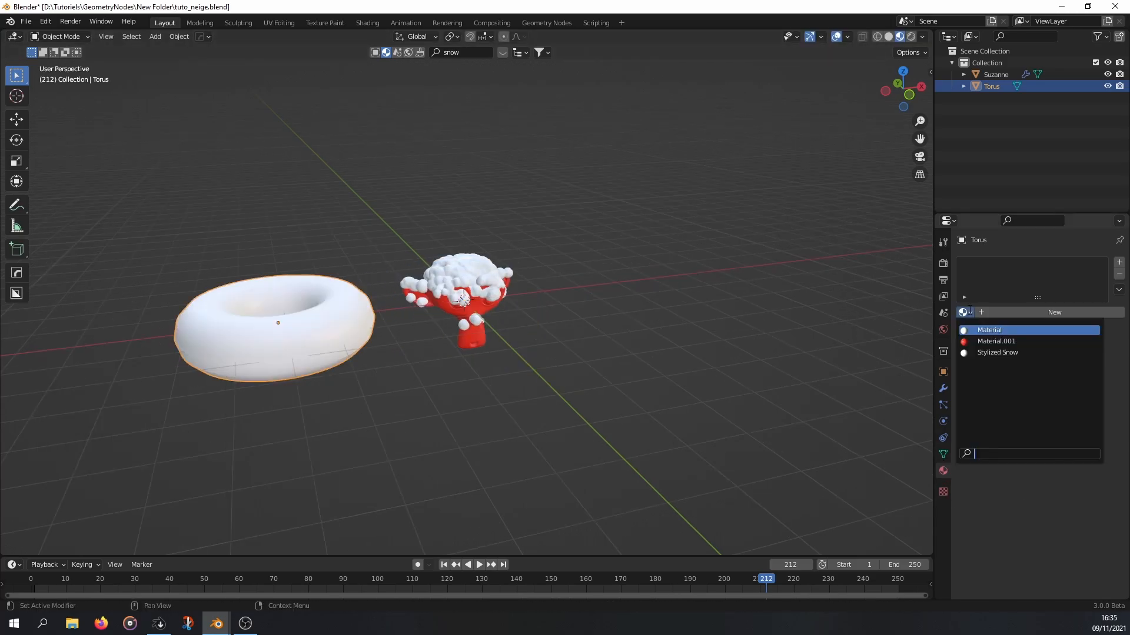
pyautogui.click(1000, 341)
pyautogui.keyDown('shift'); pyautogui.moveTo(421, 340); pyautogui.dragTo(463, 346, button='middle'); pyautogui.keyUp('shift')
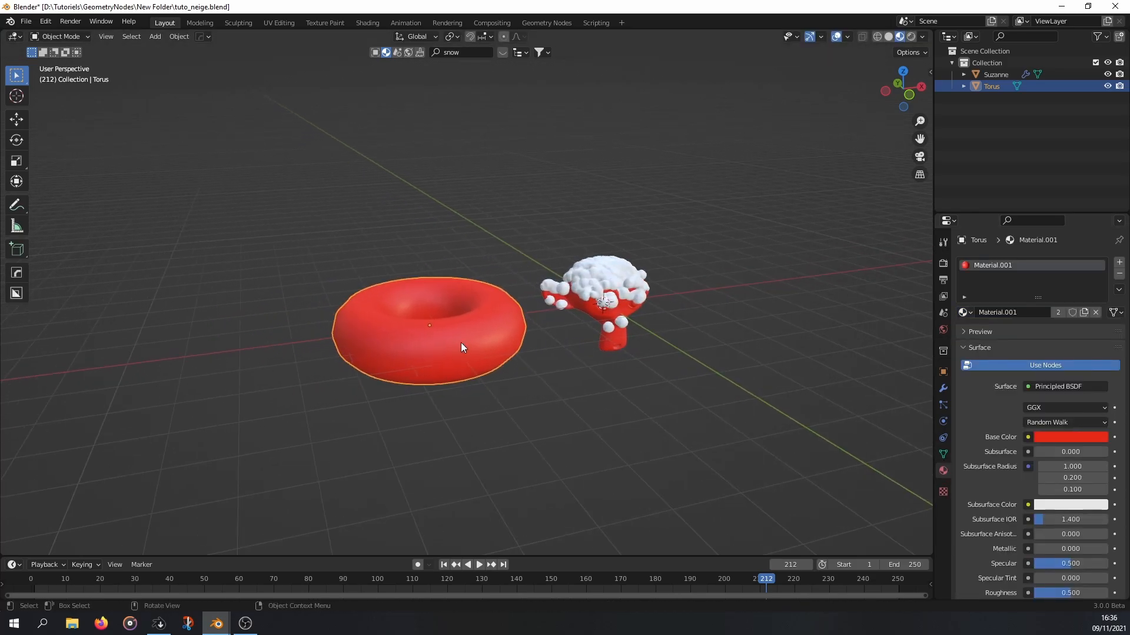
# - Add a Geometry Nodes modifier to the torus and open its list of available node groups
pyautogui.click(942, 389)
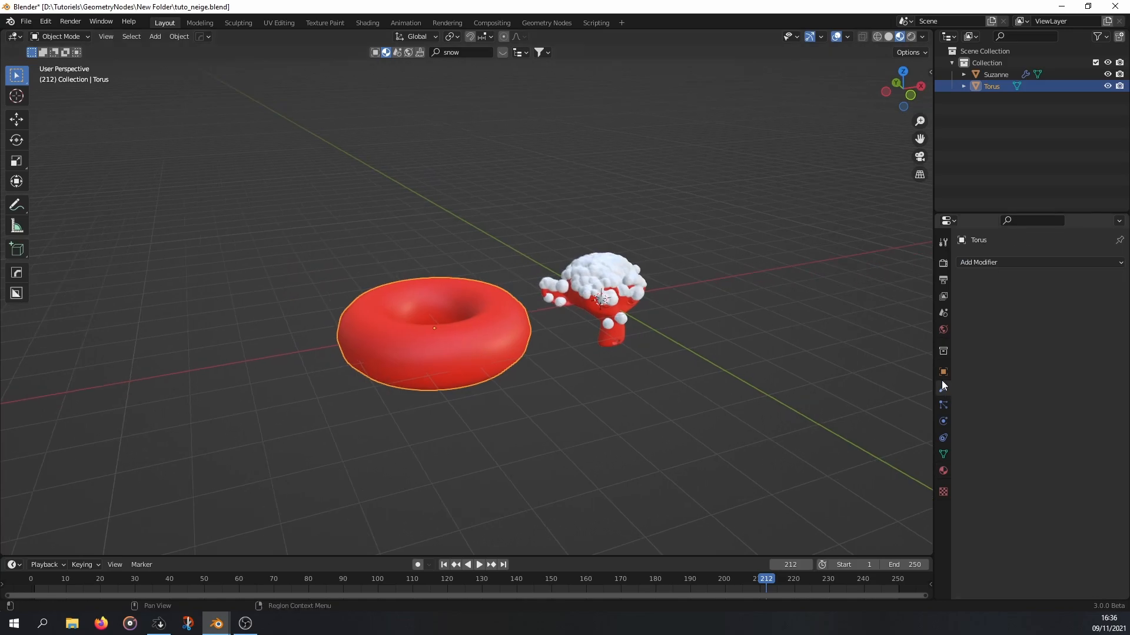
pyautogui.click(985, 261)
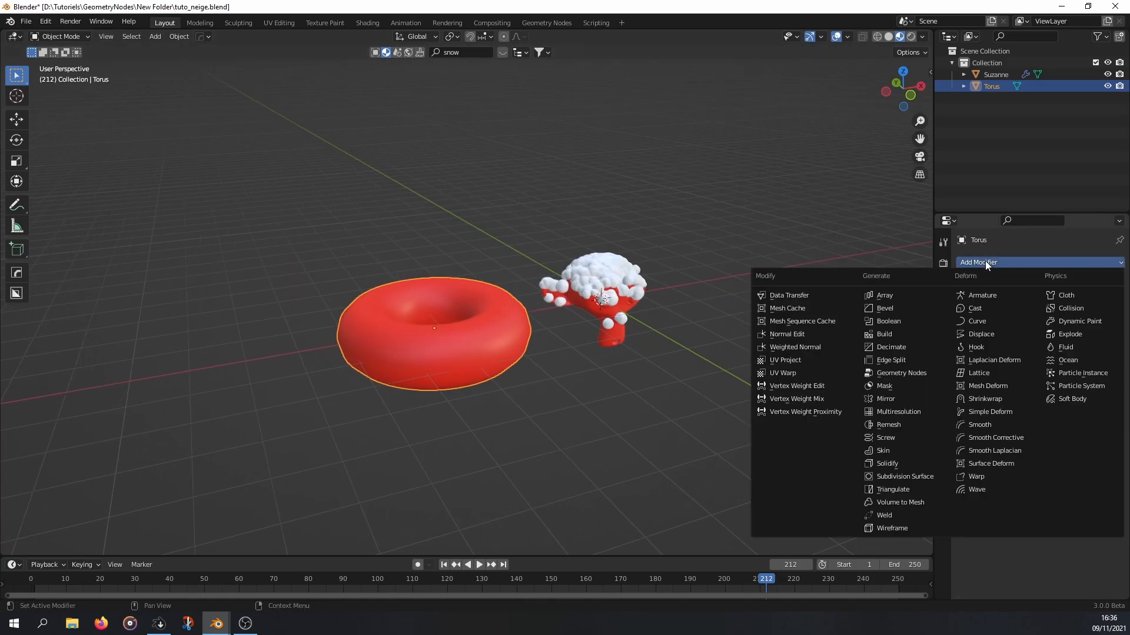
pyautogui.click(899, 373)
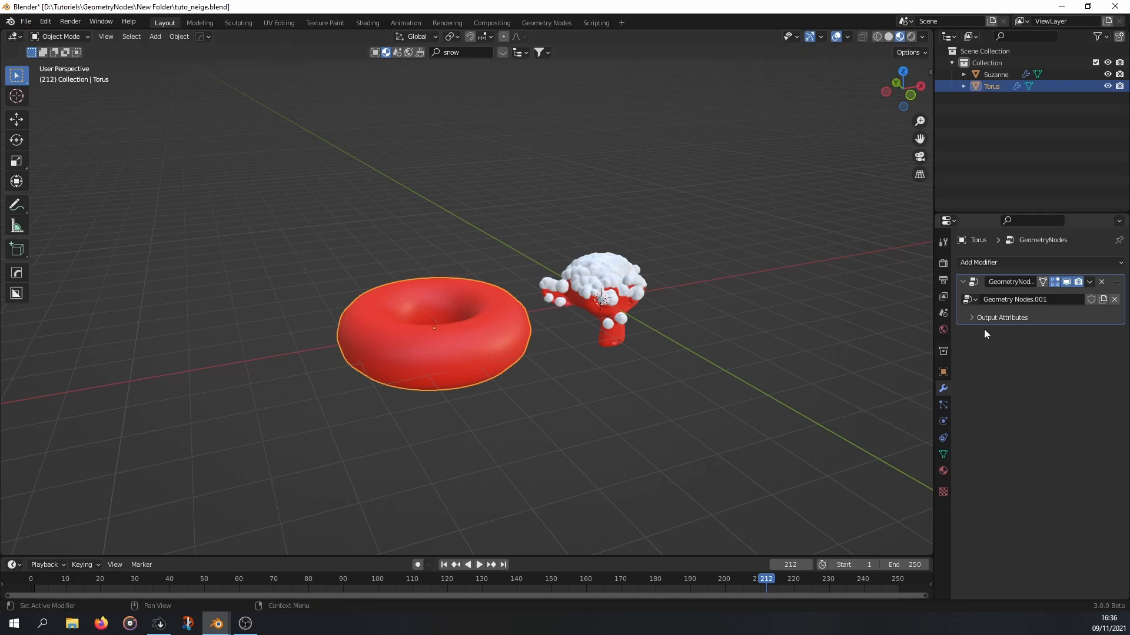
pyautogui.click(971, 299)
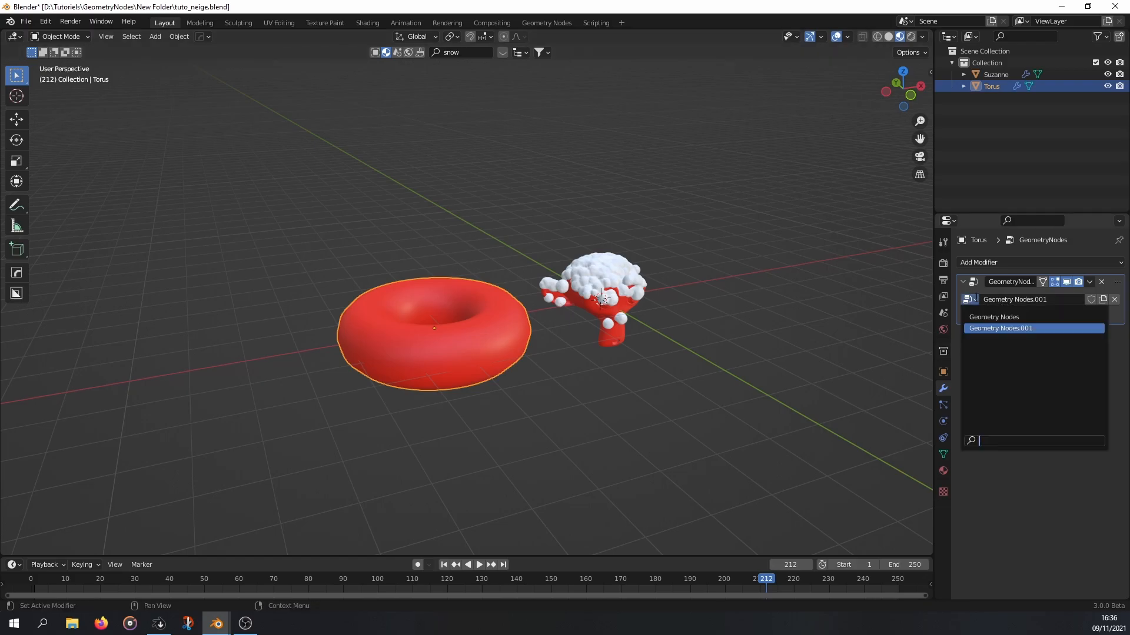
# - In the Geometry Nodes workspace, select Suzanne and rename its node group to Neige_Simple
pyautogui.click(547, 23)
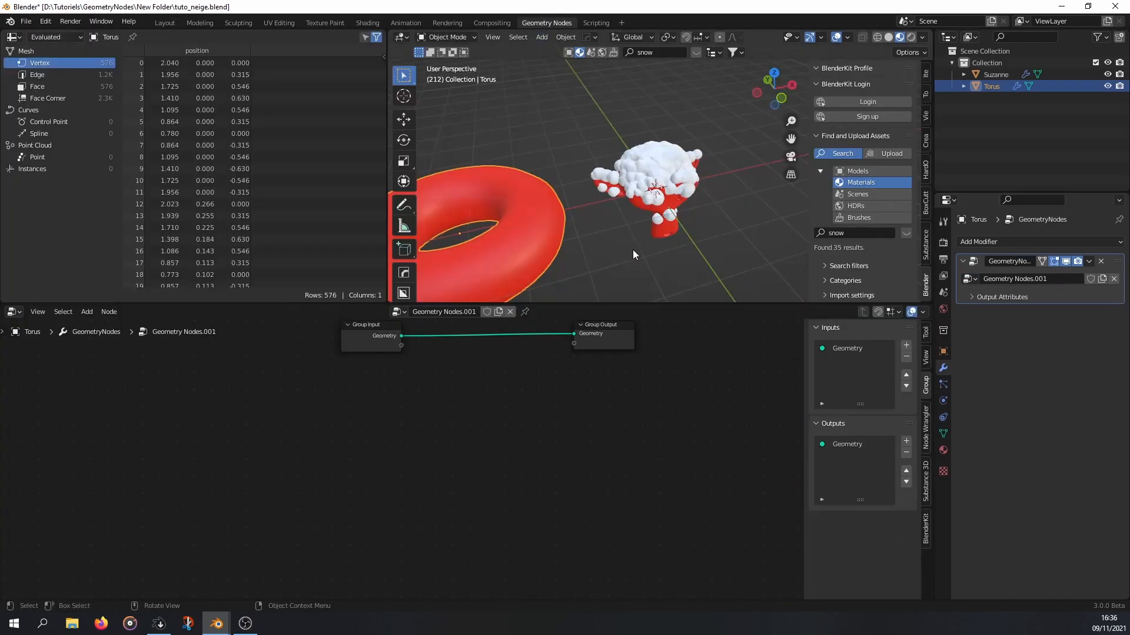
pyautogui.click(654, 222)
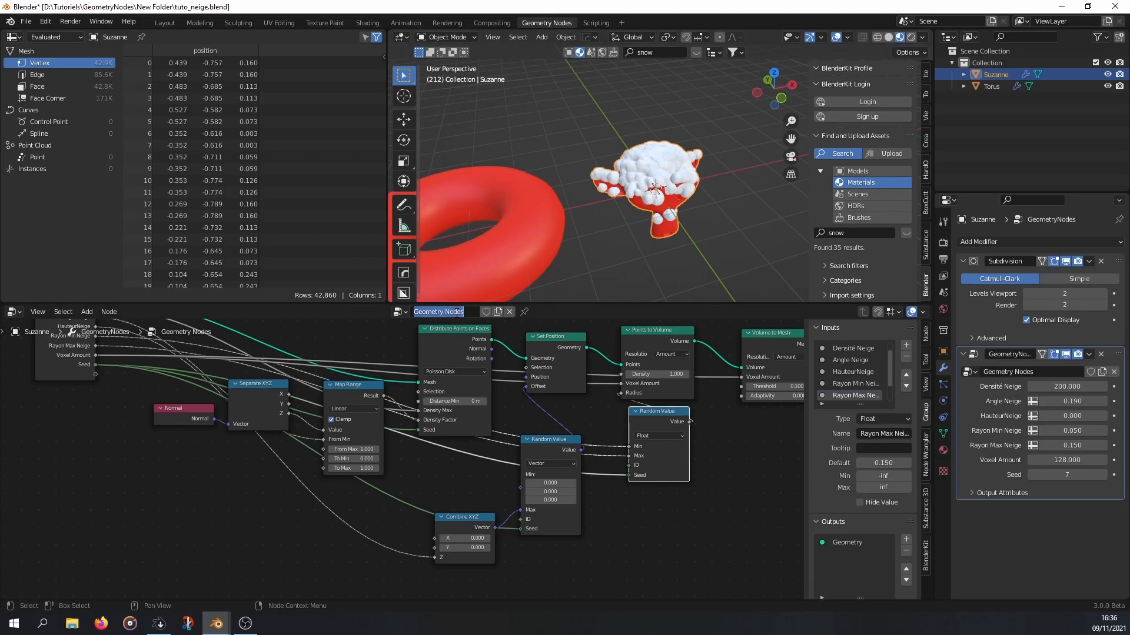
pyautogui.write('Neige')
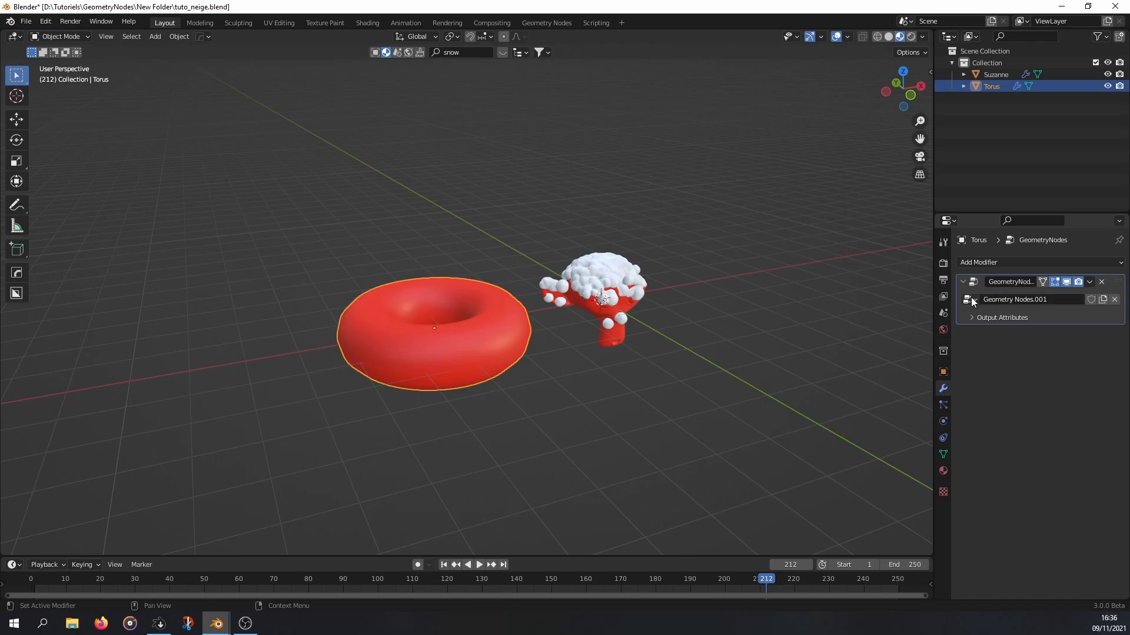
# - Assign the Neige_Simple node group to the torus's Geometry Nodes modifier and inspect the snow on it
pyautogui.click(970, 300)
pyautogui.click(1000, 327)
pyautogui.moveTo(418, 334); pyautogui.dragTo(585, 451, button='middle')
pyautogui.scroll(4, 386, 350)
pyautogui.scroll(-2, 429, 425)
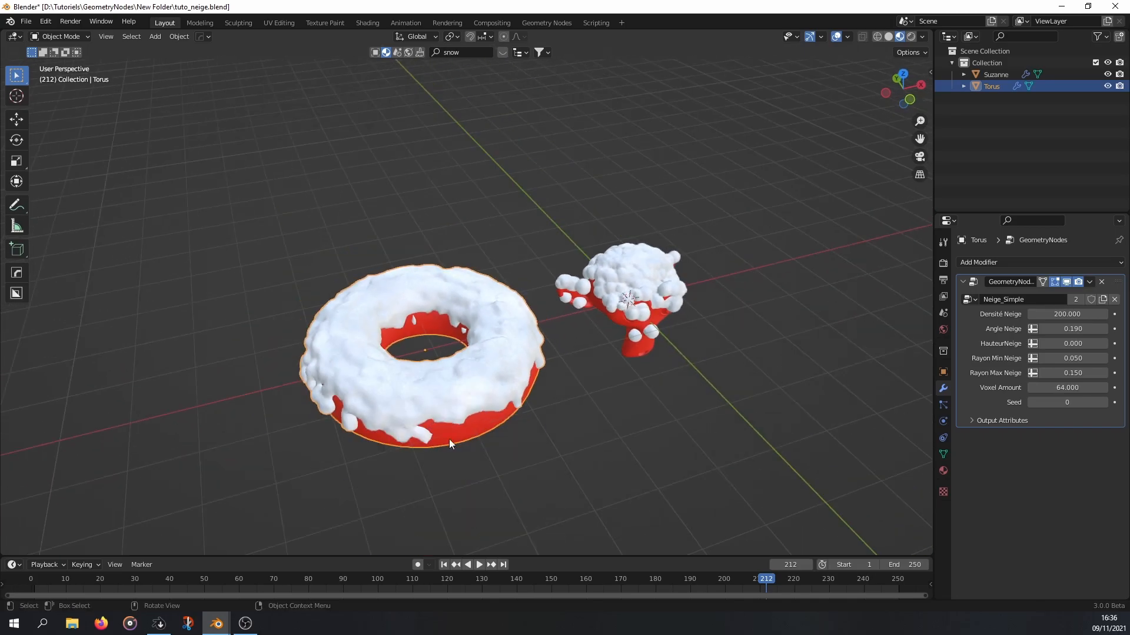
pyautogui.moveTo(414, 384); pyautogui.dragTo(394, 326, button='middle')
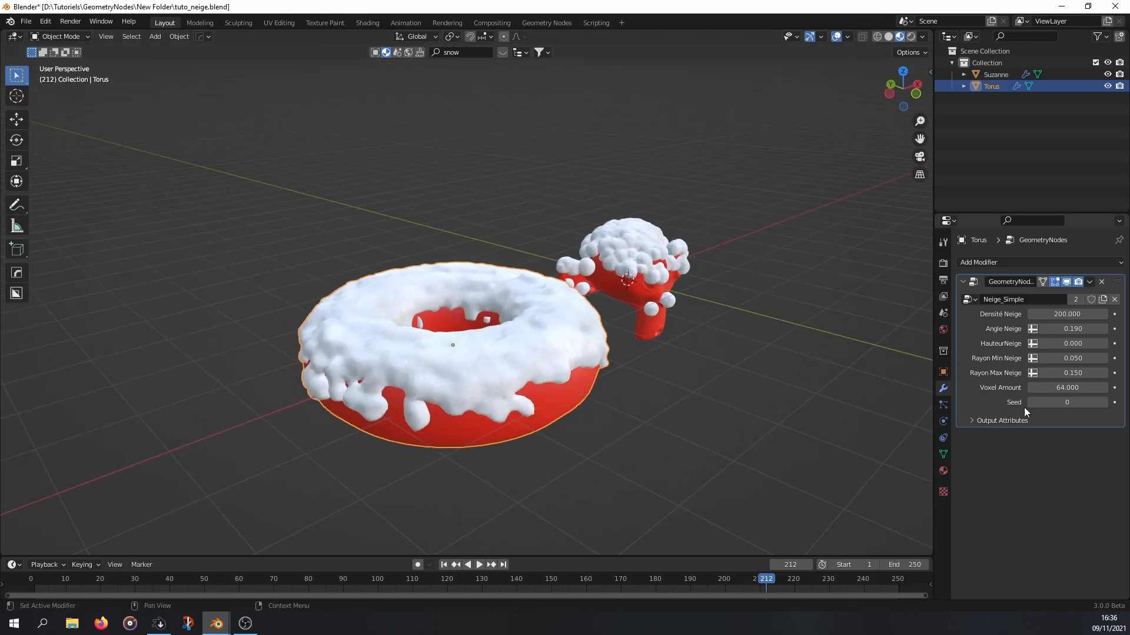
# - Set the torus's snow parameters to Voxel Amount 128, Angle Neige about 0.266 and HauteurNeige about 0.065
pyautogui.click(1066, 388)
pyautogui.write('128')
pyautogui.press('Return')
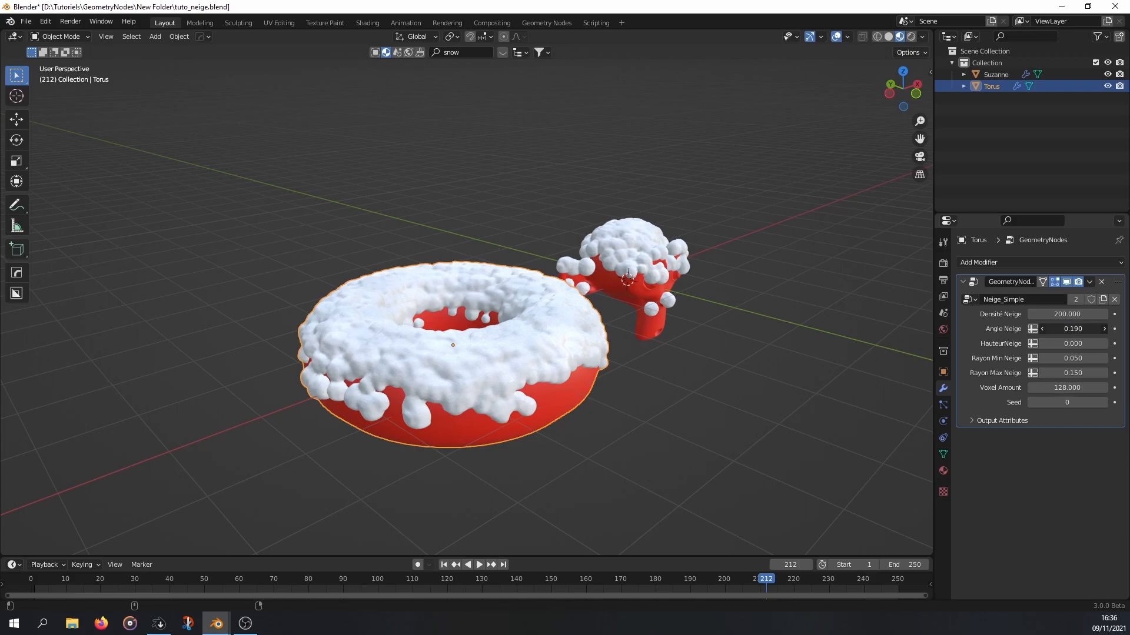
pyautogui.moveTo(1072, 329); pyautogui.dragTo(1109, 344)
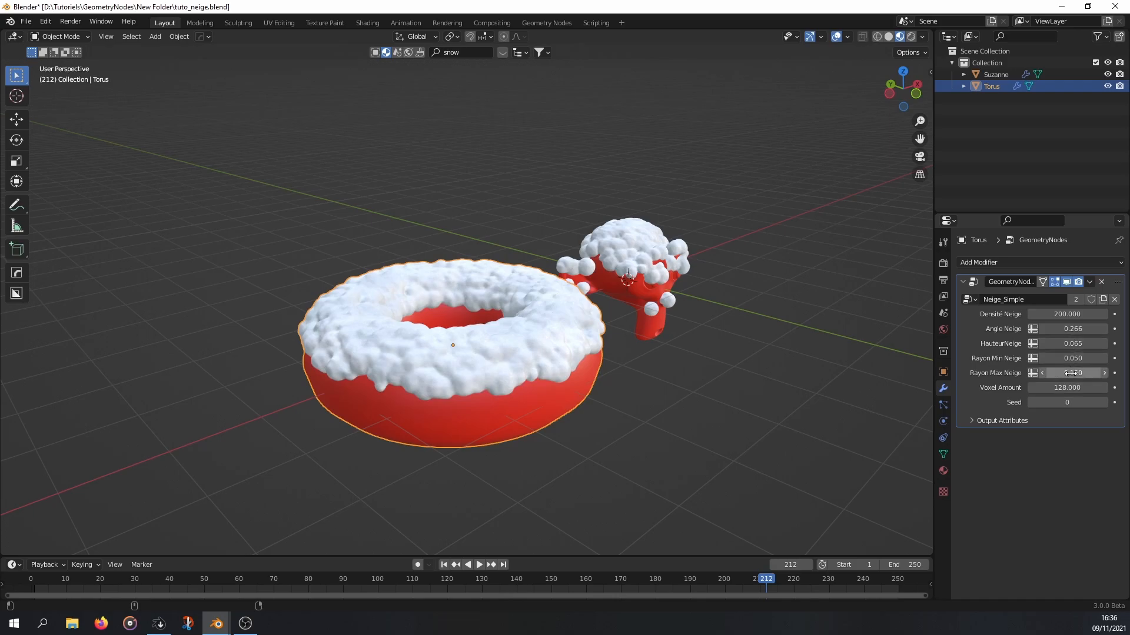
pyautogui.moveTo(624, 349); pyautogui.dragTo(596, 372, button='middle')
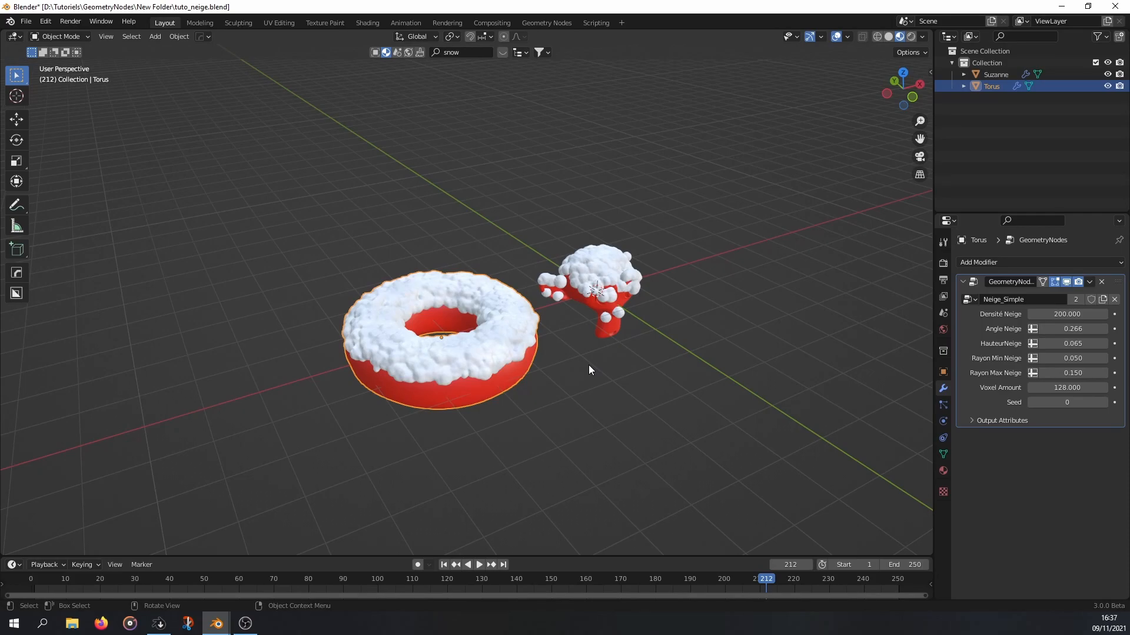
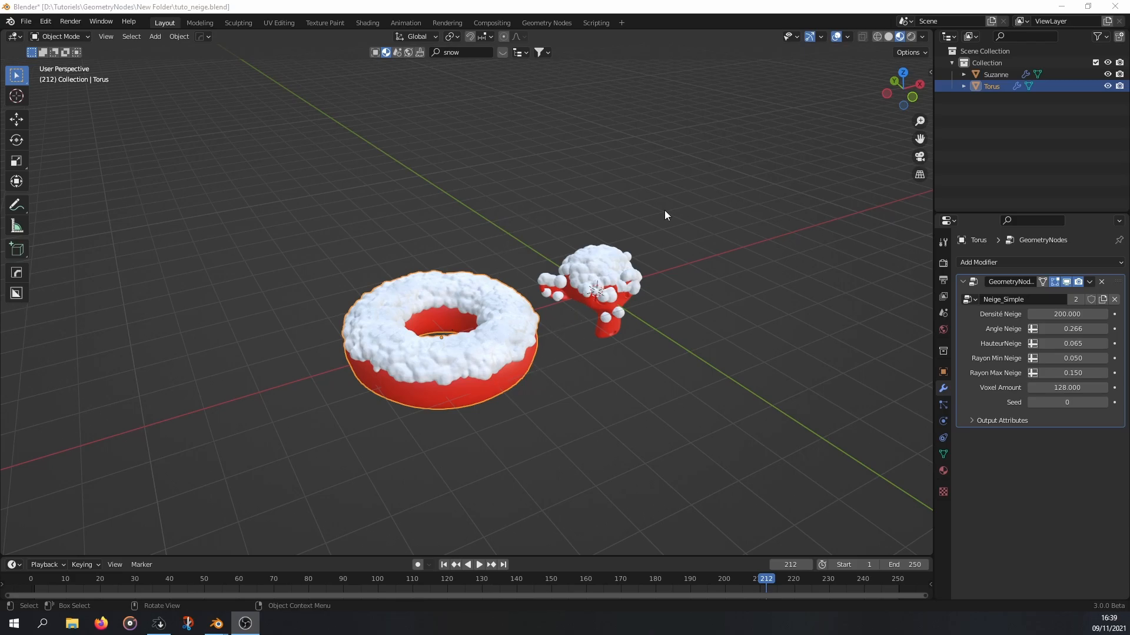
# - Add a new 2D Animation workspace from the 2D Animation template
pyautogui.moveTo(644, 256); pyautogui.dragTo(640, 256, button='middle')
pyautogui.moveTo(589, 57)
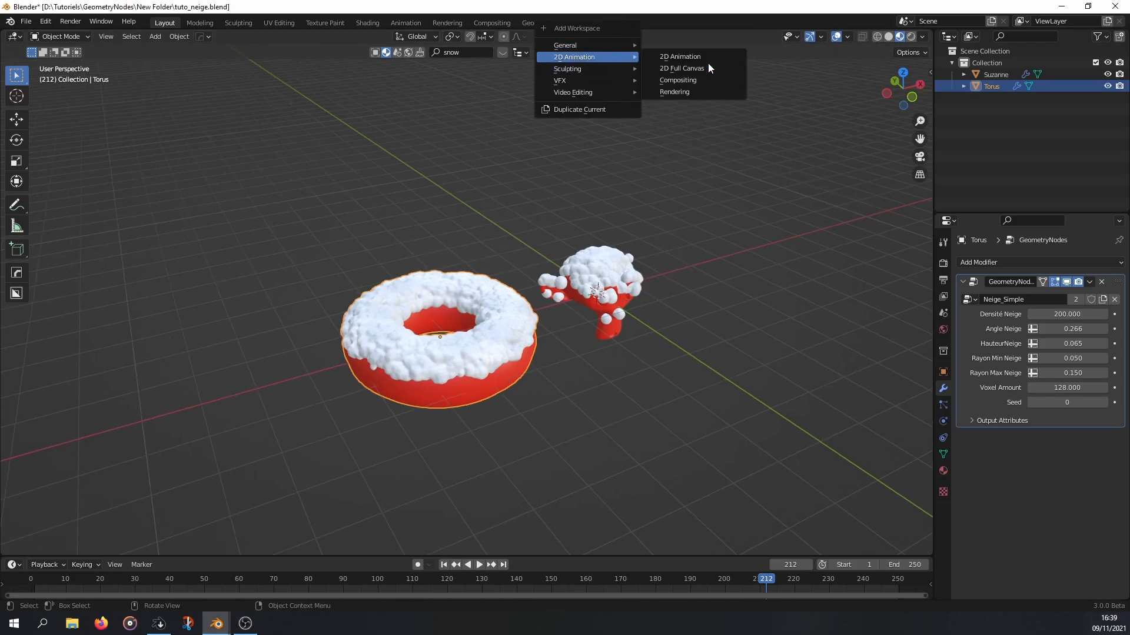
pyautogui.click(677, 57)
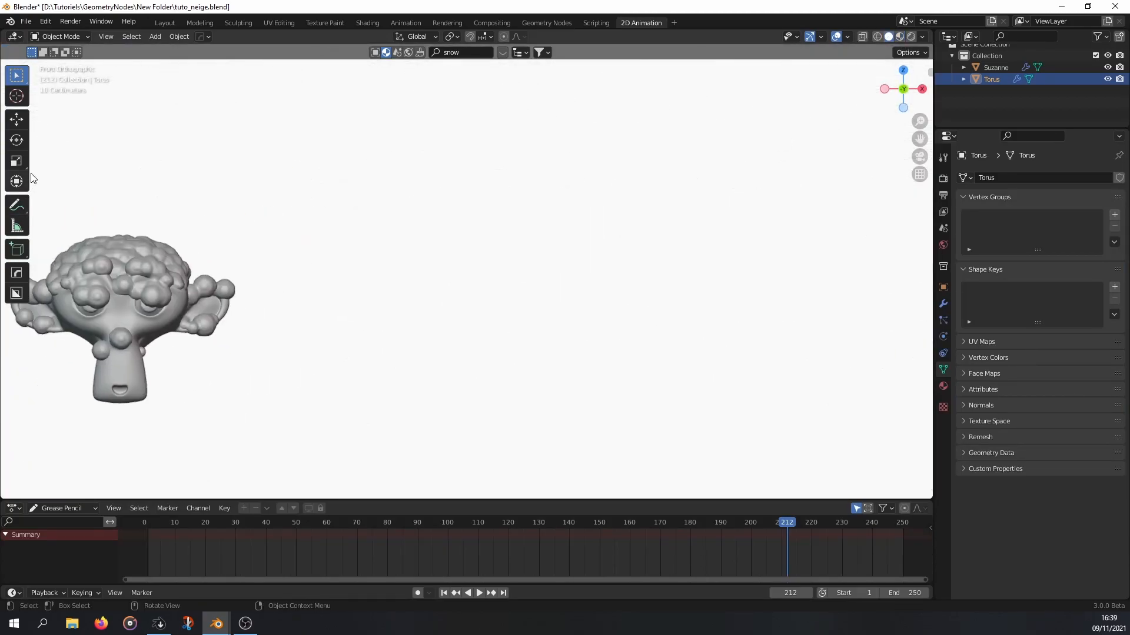
# - Add a blank Grease Pencil object and draw a short zigzag test scribble beside the monkey
pyautogui.hotkey('shift', 'a')
pyautogui.moveTo(470, 303)
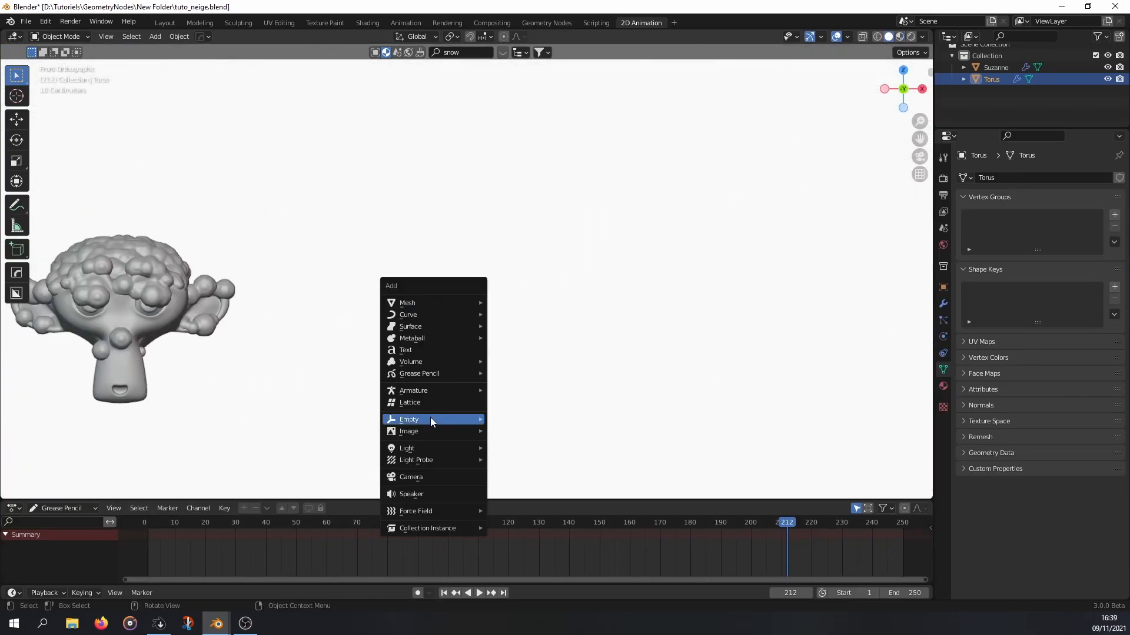
pyautogui.moveTo(426, 373)
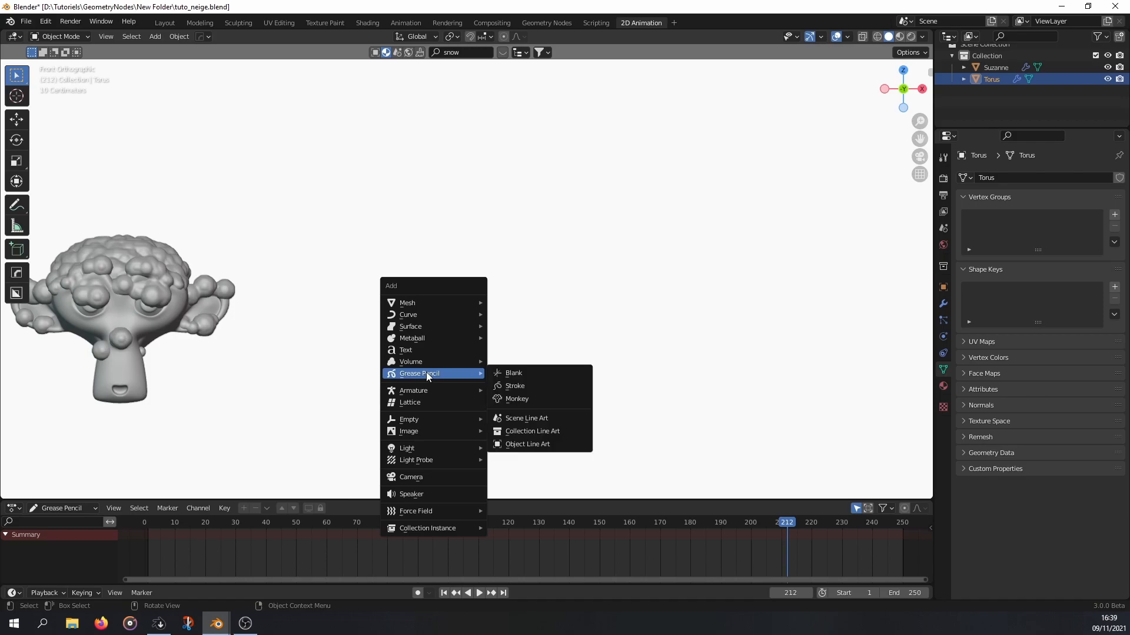
pyautogui.click(524, 372)
pyautogui.moveTo(494, 312); pyautogui.dragTo(532, 317)
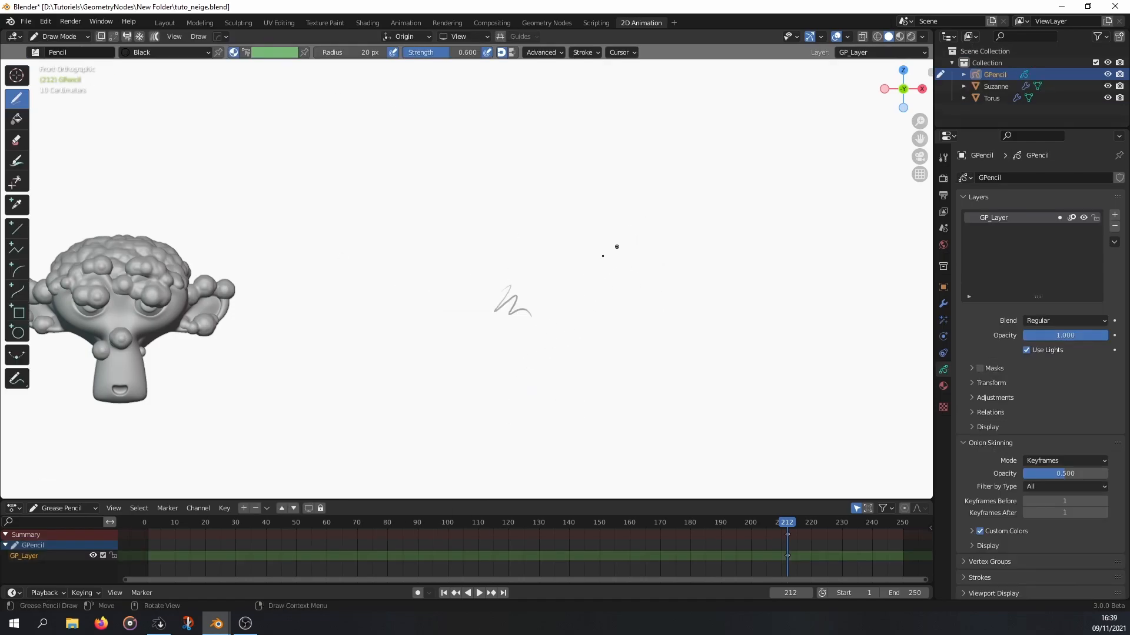
# - Sketch a monkey head with ears, eyes, nose and mouth next to the scribble
pyautogui.moveTo(593, 256)
pyautogui.mouseDown()
pyautogui.moveTo(581, 317)
pyautogui.moveTo(619, 317)
pyautogui.mouseUp()
pyautogui.moveTo(661, 260); pyautogui.dragTo(643, 306)
pyautogui.moveTo(581, 265); pyautogui.dragTo(577, 310)
pyautogui.moveTo(584, 288); pyautogui.dragTo(584, 296)
pyautogui.moveTo(599, 293); pyautogui.dragTo(601, 291)
pyautogui.moveTo(593, 305); pyautogui.dragTo(608, 315)
pyautogui.moveTo(652, 279); pyautogui.dragTo(671, 294)
# - Sketch a perspective box enclosing the monkey head, with an upward arrow rising from its top face
pyautogui.moveTo(576, 270)
pyautogui.mouseDown()
pyautogui.moveTo(573, 291)
pyautogui.moveTo(583, 246)
pyautogui.moveTo(665, 247)
pyautogui.mouseUp()
pyautogui.moveTo(537, 274)
pyautogui.mouseDown()
pyautogui.moveTo(691, 275)
pyautogui.moveTo(657, 289)
pyautogui.mouseUp()
pyautogui.keyDown('shift'); pyautogui.moveTo(659, 301); pyautogui.dragTo(608, 294, button='middle'); pyautogui.keyUp('shift')
pyautogui.keyDown('ctrl'); pyautogui.moveTo(609, 294); pyautogui.dragTo(608, 226, button='middle'); pyautogui.keyUp('ctrl')
pyautogui.moveTo(328, 218)
pyautogui.mouseDown()
pyautogui.moveTo(341, 424)
pyautogui.moveTo(555, 420)
pyautogui.mouseUp()
pyautogui.moveTo(618, 257); pyautogui.dragTo(622, 427)
pyautogui.moveTo(701, 186)
pyautogui.mouseDown()
pyautogui.moveTo(709, 379)
pyautogui.moveTo(616, 444)
pyautogui.mouseUp()
pyautogui.scroll(-3, 529, 358)
pyautogui.keyDown('shift'); pyautogui.moveTo(602, 300); pyautogui.dragTo(528, 343, button='middle'); pyautogui.keyUp('shift')
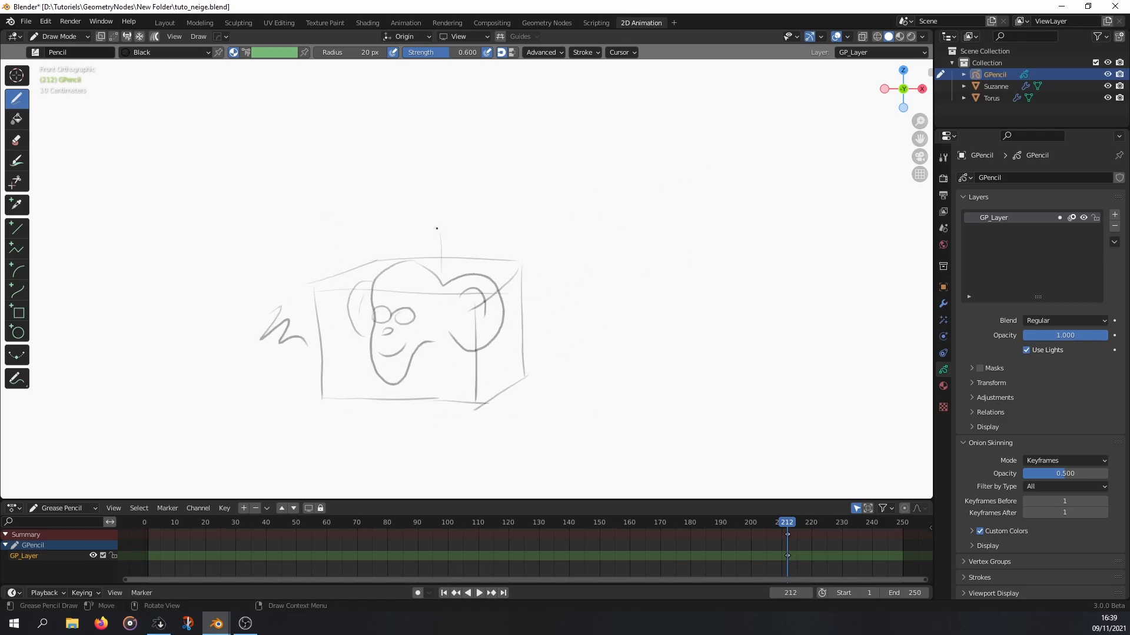
pyautogui.moveTo(445, 227); pyautogui.dragTo(453, 215)
# - Sketch a second monkey head with ears and facial features to the right of the boxed one
pyautogui.moveTo(681, 282)
pyautogui.mouseDown()
pyautogui.moveTo(619, 308)
pyautogui.moveTo(650, 377)
pyautogui.moveTo(689, 343)
pyautogui.mouseUp()
pyautogui.moveTo(710, 295); pyautogui.dragTo(691, 311)
pyautogui.moveTo(619, 299); pyautogui.dragTo(605, 333)
pyautogui.moveTo(622, 313); pyautogui.dragTo(634, 312)
pyautogui.moveTo(642, 326); pyautogui.dragTo(630, 336)
pyautogui.moveTo(649, 307)
pyautogui.mouseDown()
pyautogui.moveTo(663, 322)
pyautogui.moveTo(660, 354)
pyautogui.mouseUp()
# - Sketch a perspective box above the second monkey head
pyautogui.moveTo(584, 154)
pyautogui.mouseDown()
pyautogui.moveTo(589, 235)
pyautogui.moveTo(710, 170)
pyautogui.mouseUp()
pyautogui.moveTo(585, 148); pyautogui.dragTo(665, 114)
pyautogui.moveTo(694, 170); pyautogui.dragTo(753, 139)
pyautogui.moveTo(663, 120); pyautogui.dragTo(761, 209)
pyautogui.moveTo(594, 225)
pyautogui.mouseDown()
pyautogui.moveTo(695, 259)
pyautogui.moveTo(770, 210)
pyautogui.mouseUp()
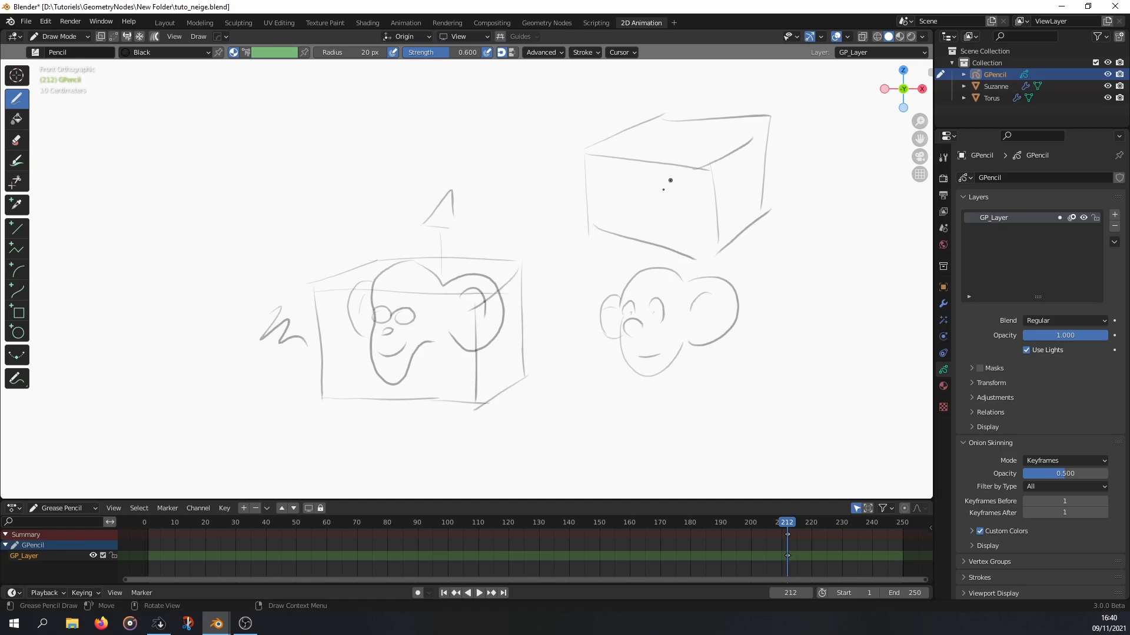
# - Draw circles of varying size across the top face of the upper box to represent snow points
pyautogui.moveTo(592, 150)
pyautogui.mouseDown()
pyautogui.moveTo(634, 151)
pyautogui.moveTo(638, 135)
pyautogui.moveTo(617, 141)
pyautogui.mouseUp()
pyautogui.moveTo(640, 128)
pyautogui.mouseDown()
pyautogui.moveTo(638, 150)
pyautogui.moveTo(656, 136)
pyautogui.moveTo(686, 151)
pyautogui.moveTo(736, 136)
pyautogui.moveTo(688, 140)
pyautogui.moveTo(689, 129)
pyautogui.mouseUp()
pyautogui.keyDown('shift'); pyautogui.moveTo(644, 190); pyautogui.dragTo(547, 181, button='middle'); pyautogui.keyUp('shift')
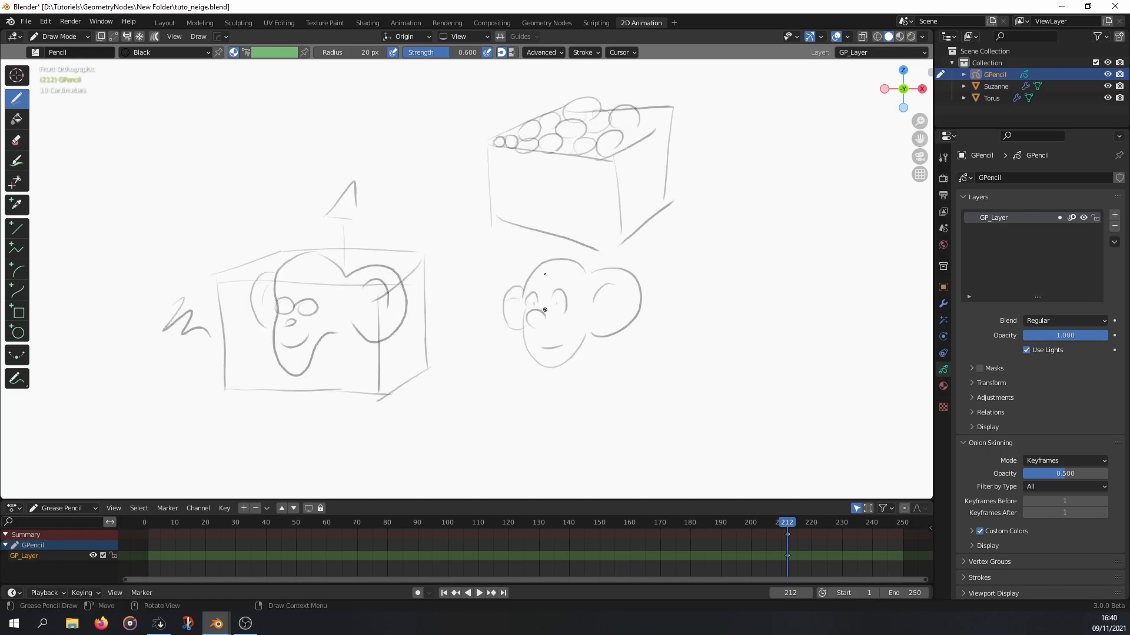
# - Draw vertical arrows descending from the upper box onto the second monkey head
pyautogui.moveTo(499, 156); pyautogui.dragTo(505, 286)
pyautogui.moveTo(527, 159)
pyautogui.mouseDown()
pyautogui.moveTo(534, 273)
pyautogui.moveTo(565, 258)
pyautogui.mouseUp()
pyautogui.moveTo(579, 152); pyautogui.dragTo(587, 272)
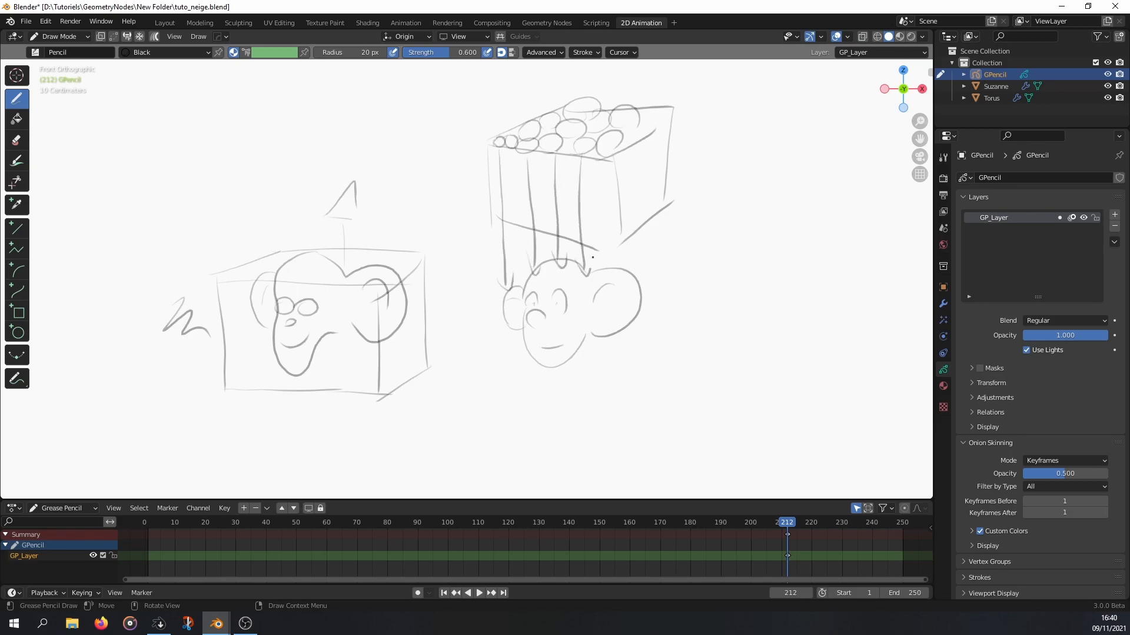
pyautogui.moveTo(607, 178); pyautogui.dragTo(613, 276)
# - Draw long downward lines passing either side of the second head, with small circles below it
pyautogui.moveTo(495, 147)
pyautogui.mouseDown()
pyautogui.moveTo(499, 402)
pyautogui.moveTo(479, 404)
pyautogui.moveTo(486, 439)
pyautogui.moveTo(505, 447)
pyautogui.mouseUp()
pyautogui.moveTo(663, 129); pyautogui.dragTo(657, 355)
pyautogui.moveTo(664, 415); pyautogui.dragTo(654, 426)
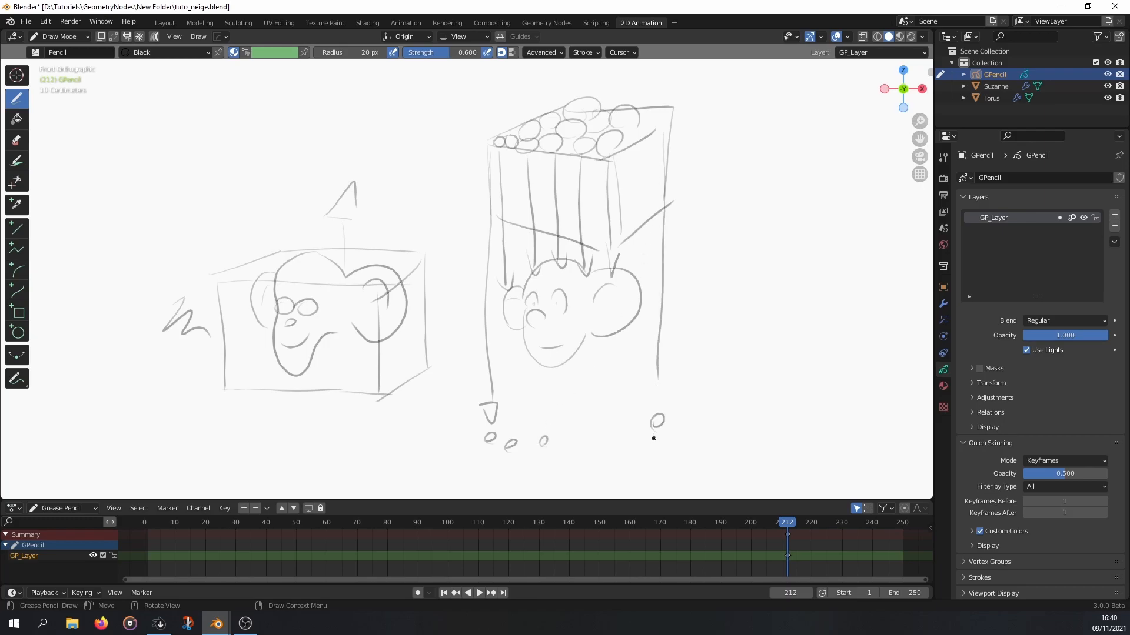
# - Cross out the small circles drawn below the second monkey head
pyautogui.moveTo(478, 428)
pyautogui.mouseDown()
pyautogui.moveTo(507, 453)
pyautogui.moveTo(481, 457)
pyautogui.mouseUp()
pyautogui.moveTo(514, 435)
pyautogui.mouseDown()
pyautogui.moveTo(495, 460)
pyautogui.moveTo(571, 455)
pyautogui.mouseUp()
pyautogui.moveTo(666, 418); pyautogui.dragTo(640, 440)
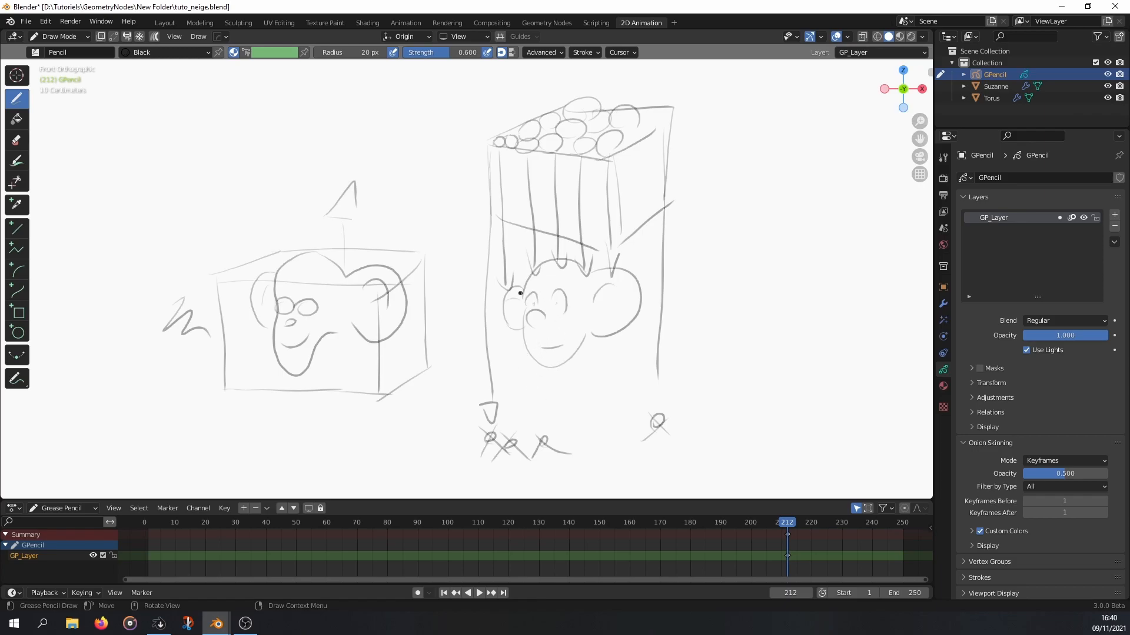
# - Outline the snow-receiving areas on the second head and fill the one over the ear and face with small circles
pyautogui.moveTo(528, 286)
pyautogui.mouseDown()
pyautogui.moveTo(587, 281)
pyautogui.moveTo(504, 301)
pyautogui.moveTo(582, 287)
pyautogui.moveTo(506, 315)
pyautogui.moveTo(557, 261)
pyautogui.mouseUp()
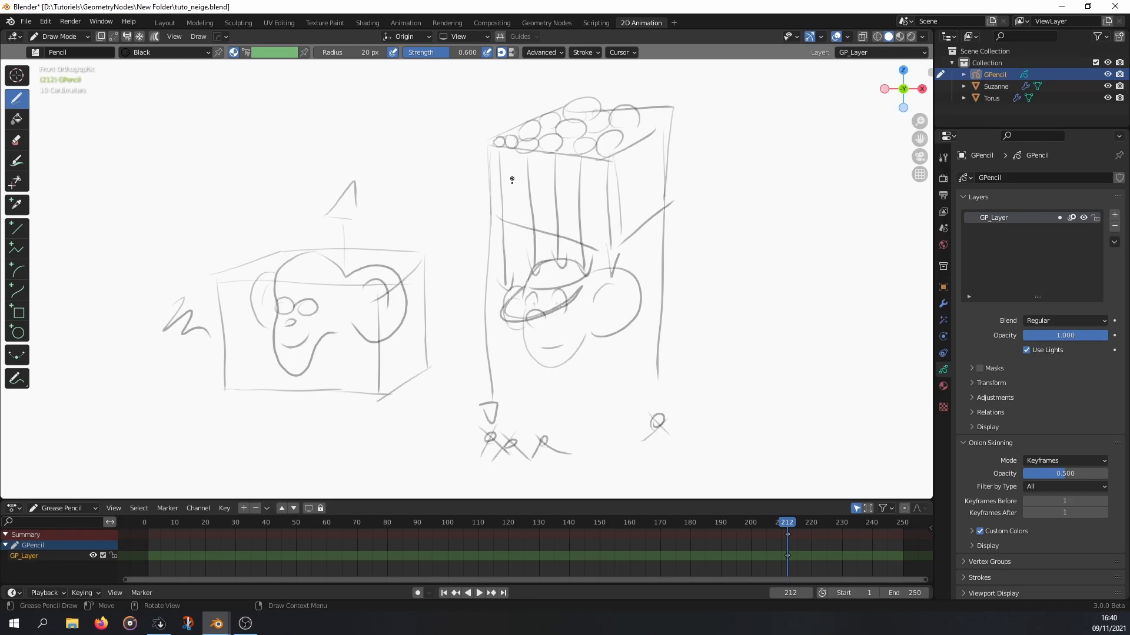
pyautogui.moveTo(518, 298)
pyautogui.mouseDown()
pyautogui.moveTo(519, 311)
pyautogui.moveTo(535, 294)
pyautogui.mouseUp()
# - Sketch a flat ground plane beneath the second head, with an irregular outline and small circles around it
pyautogui.moveTo(525, 358)
pyautogui.mouseDown()
pyautogui.moveTo(499, 384)
pyautogui.moveTo(605, 393)
pyautogui.moveTo(636, 351)
pyautogui.mouseUp()
pyautogui.moveTo(586, 348); pyautogui.dragTo(639, 345)
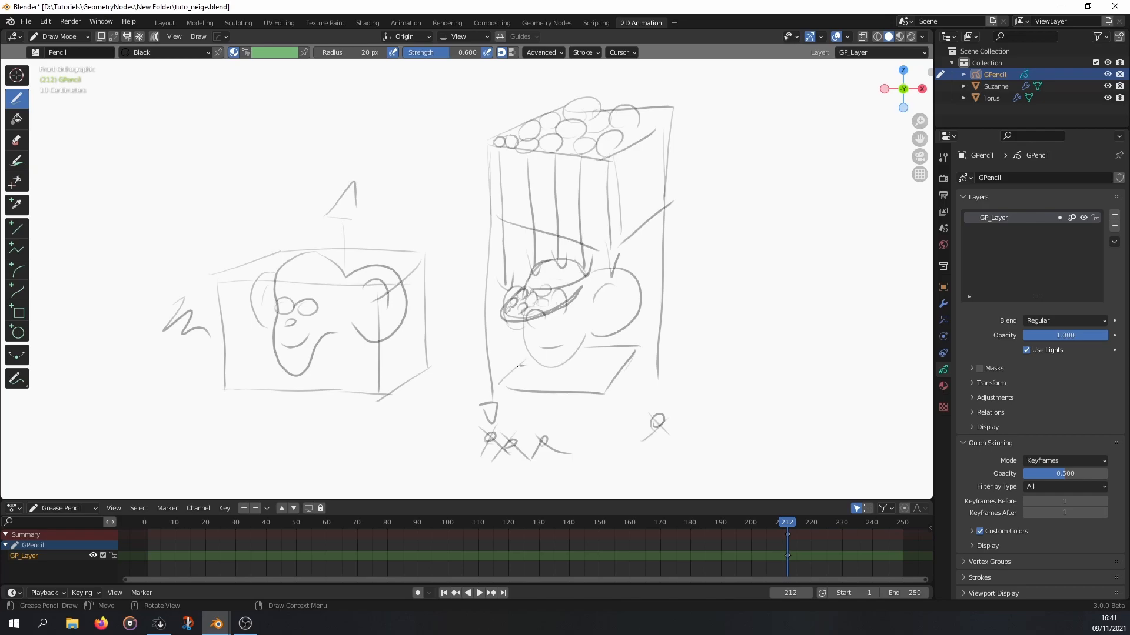
pyautogui.moveTo(529, 381)
pyautogui.mouseDown()
pyautogui.moveTo(560, 393)
pyautogui.moveTo(610, 375)
pyautogui.moveTo(567, 354)
pyautogui.mouseUp()
pyautogui.moveTo(508, 381); pyautogui.dragTo(516, 378)
pyautogui.moveTo(590, 348)
pyautogui.mouseDown()
pyautogui.moveTo(602, 352)
pyautogui.moveTo(600, 388)
pyautogui.moveTo(550, 386)
pyautogui.mouseUp()
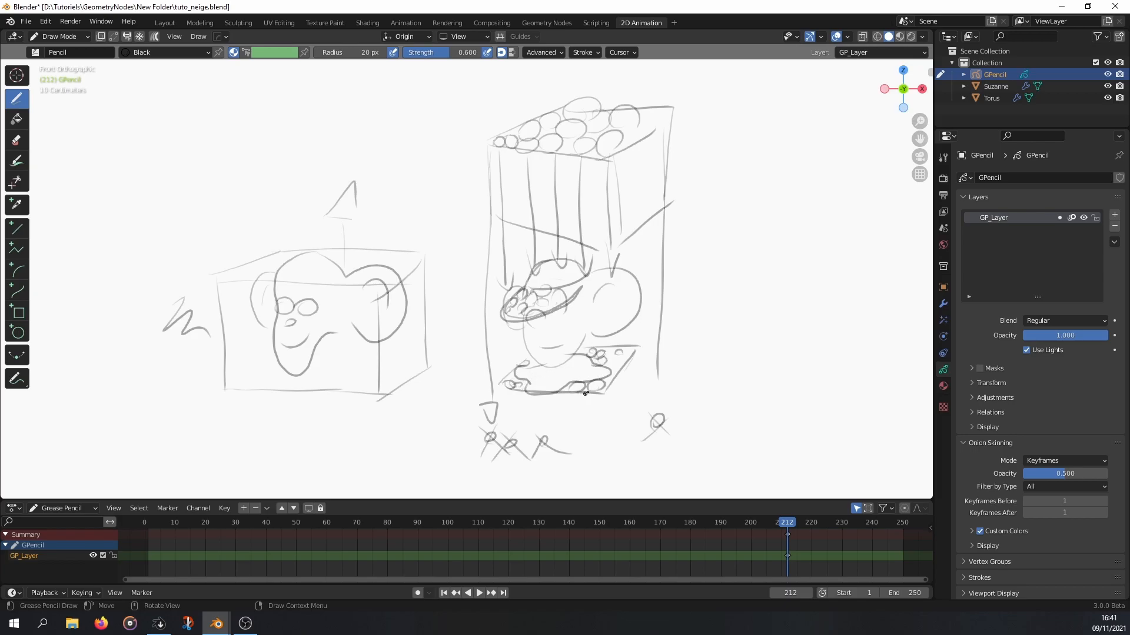
# - Hide the Grease Pencil sketch, return to the Layout workspace and add a mesh cube to the scene
pyautogui.click(1108, 74)
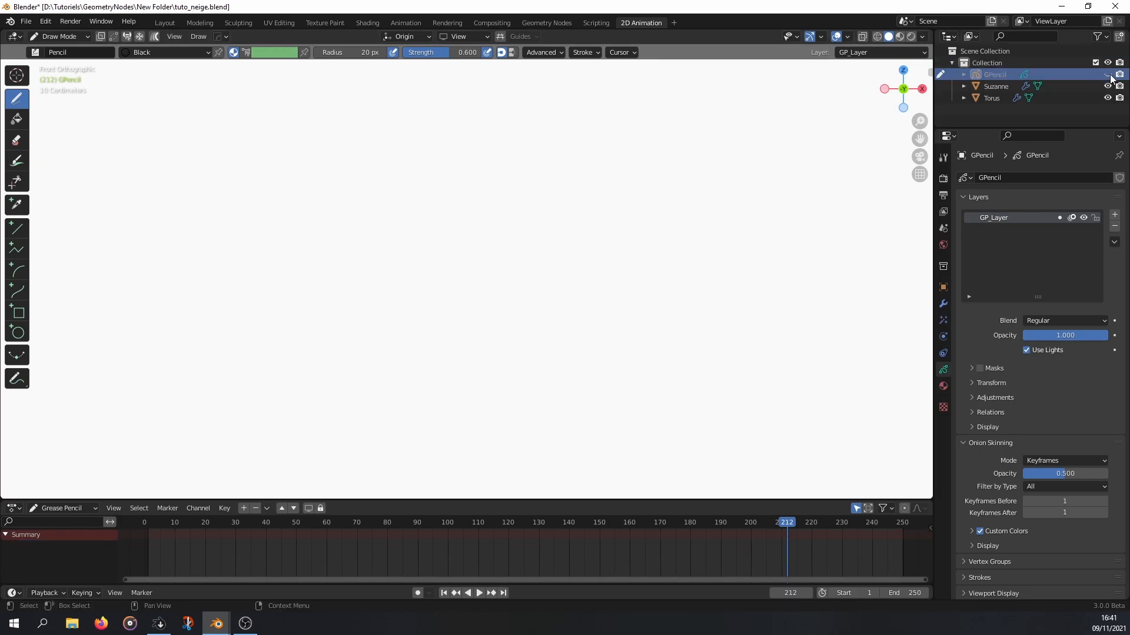
pyautogui.click(165, 23)
pyautogui.moveTo(653, 289)
pyautogui.mouseDown(button='middle')
pyautogui.moveTo(706, 323)
pyautogui.moveTo(411, 285)
pyautogui.moveTo(497, 287)
pyautogui.moveTo(460, 307)
pyautogui.moveTo(450, 278)
pyautogui.moveTo(479, 251)
pyautogui.mouseUp(button='middle')
pyautogui.hotkey('shift', 'a')
pyautogui.moveTo(485, 185)
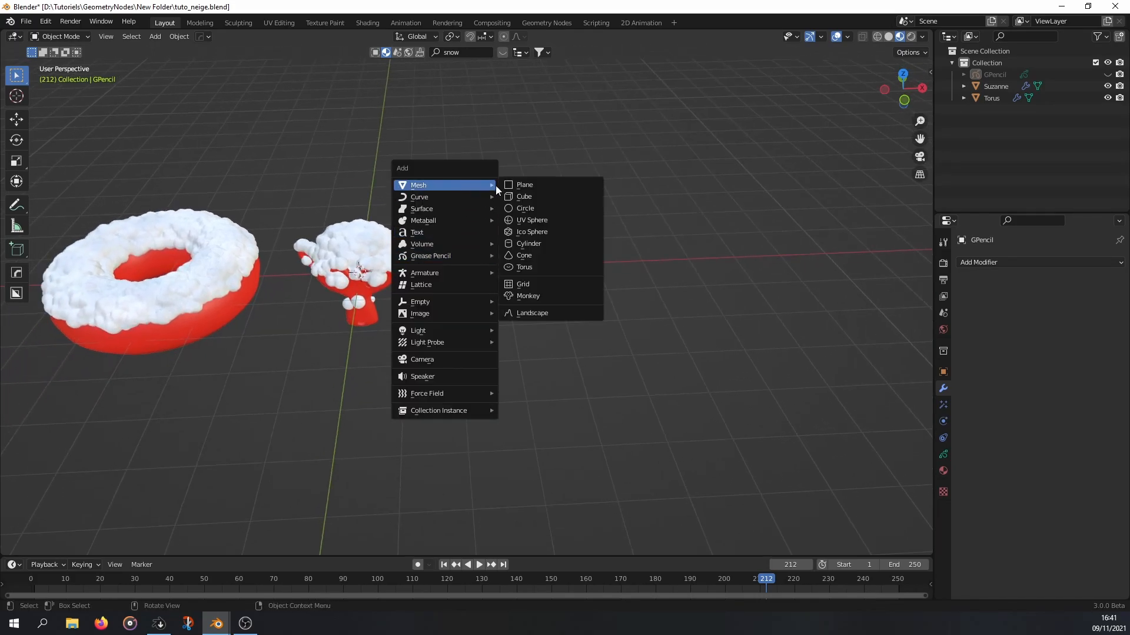
pyautogui.click(533, 196)
# - Cut two evenly spaced horizontal edge loops around the cube
pyautogui.press('Tab')
pyautogui.moveTo(559, 195); pyautogui.dragTo(579, 259, button='middle')
pyautogui.hotkey('ctrl', 'r')
pyautogui.scroll(1, 584, 263)
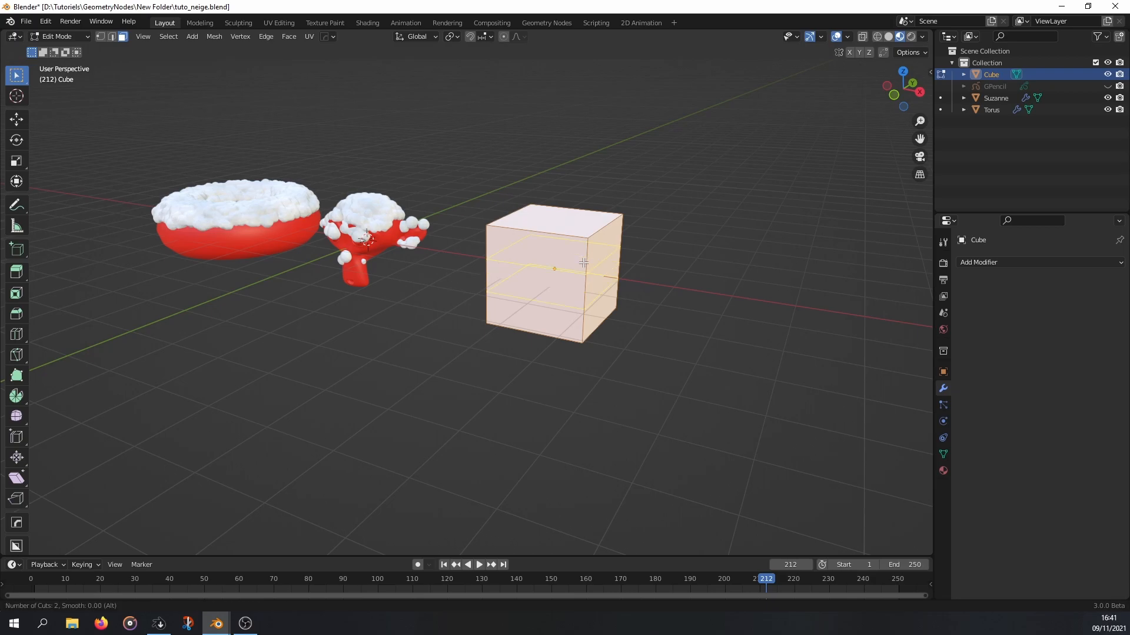
pyautogui.click(582, 259)
pyautogui.rightClick(581, 253)
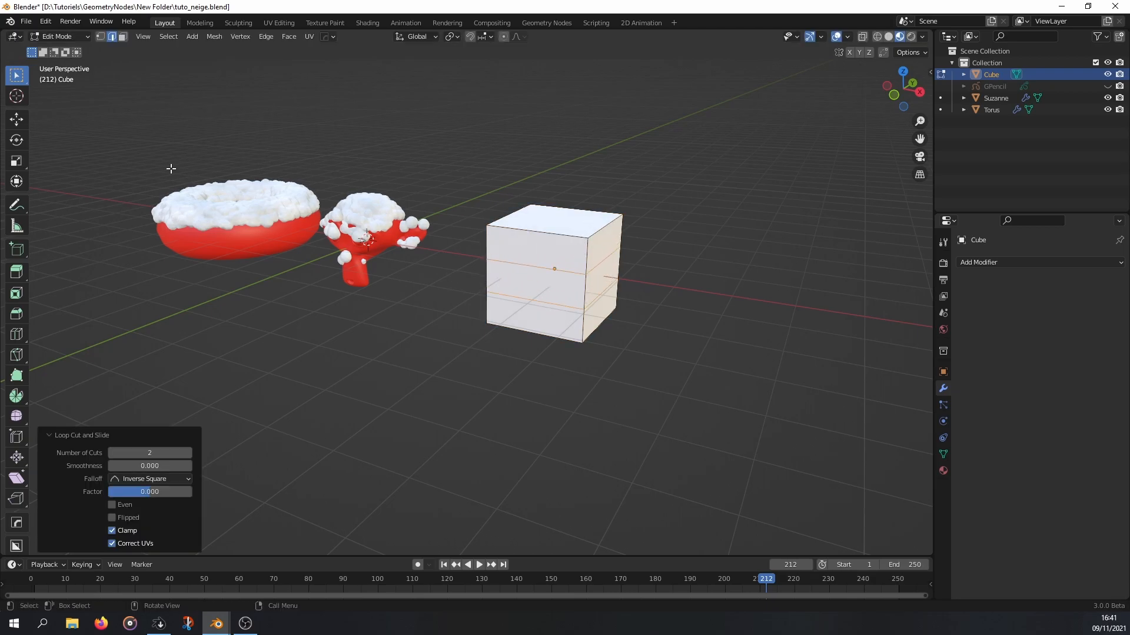
# - Extrude the lowest front face of the cube outward about 2.8 m to form a base slab
pyautogui.click(123, 37)
pyautogui.click(554, 321)
pyautogui.moveTo(553, 321); pyautogui.dragTo(529, 340, button='middle')
pyautogui.press('e')
pyautogui.click(418, 398)
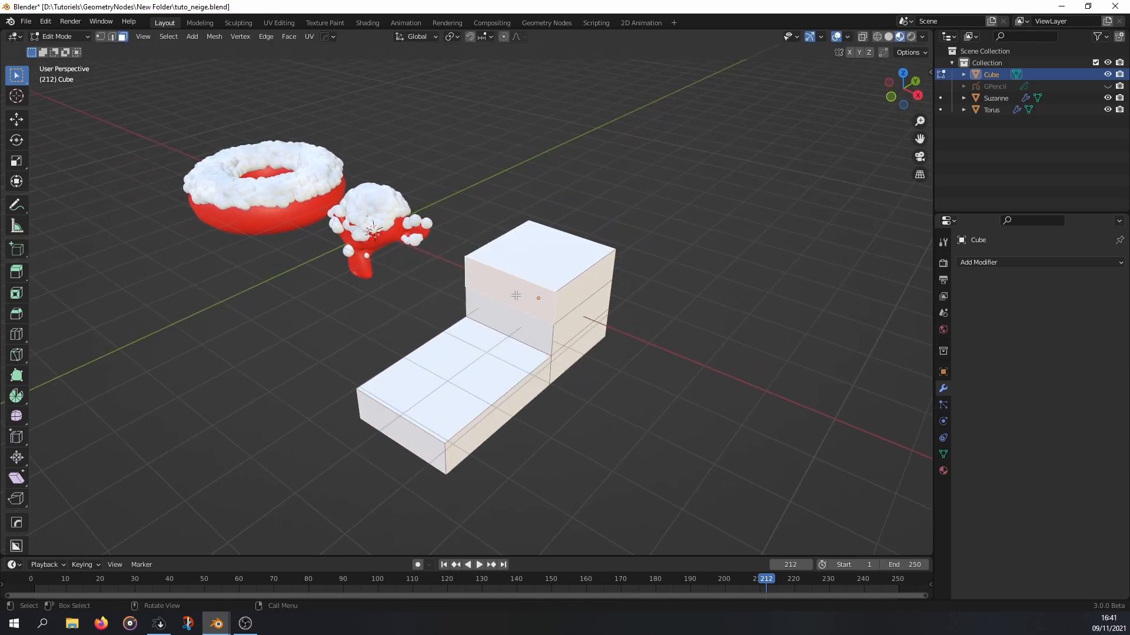
# - Extrude the top tier's front face about 1.79 m and widen both tiers by extruding side faces
pyautogui.press('e')
pyautogui.click(446, 351)
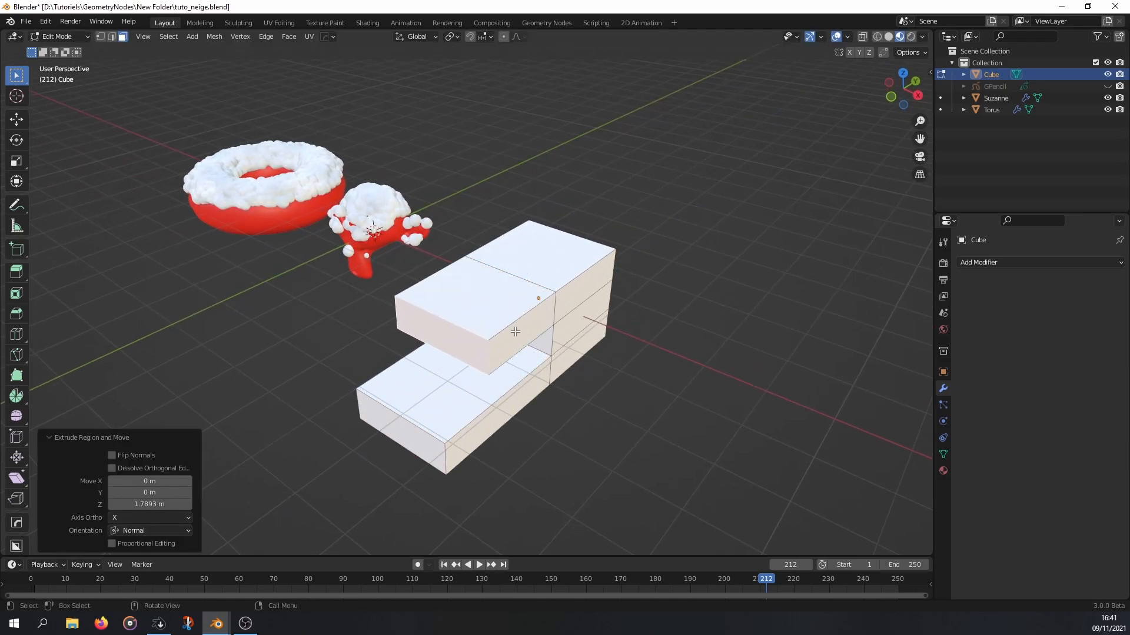
pyautogui.click(515, 403)
pyautogui.press('e')
pyautogui.click(610, 306)
# - Leave mesh editing and raise the stepped block about 1.13 m along the Z axis
pyautogui.press('Tab')
pyautogui.moveTo(610, 305); pyautogui.dragTo(665, 265, button='middle')
pyautogui.press('g')
pyautogui.press('z')
pyautogui.click(670, 260)
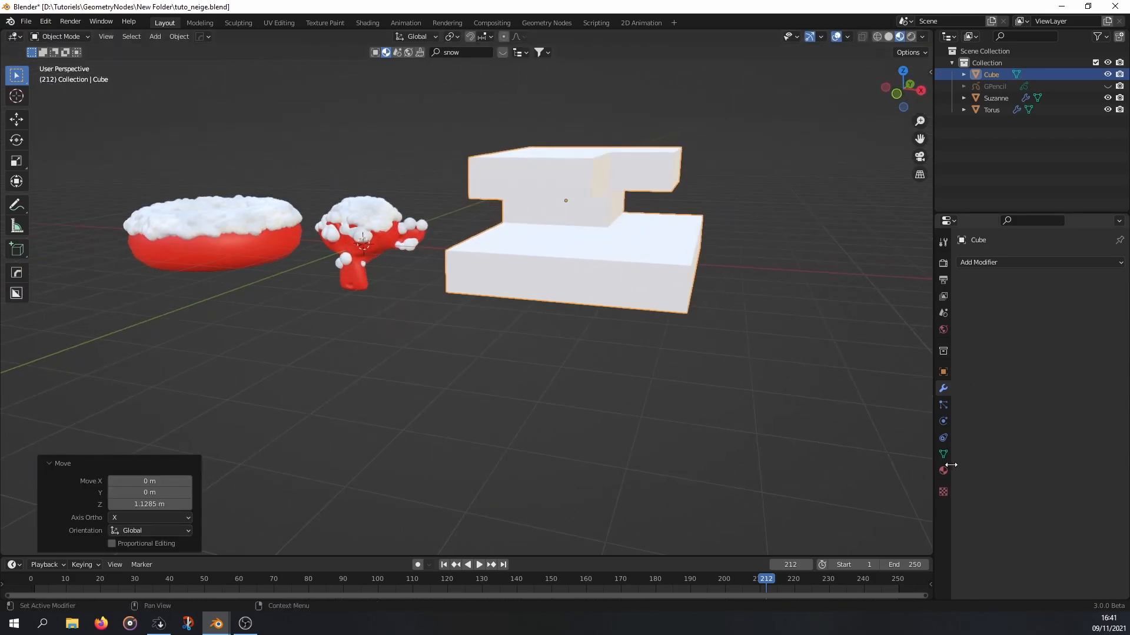
# - Assign the existing red Material.001 to the stepped block
pyautogui.click(943, 471)
pyautogui.click(965, 313)
pyautogui.click(1003, 340)
pyautogui.moveTo(920, 300); pyautogui.dragTo(661, 245, button='middle')
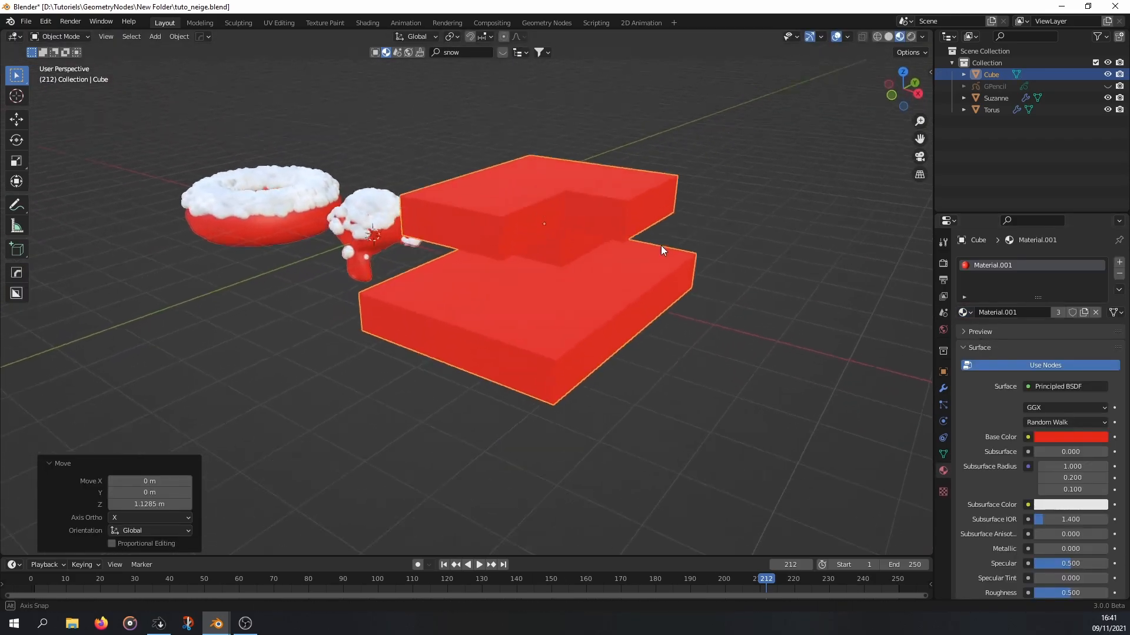
# - Try the Neige_Simple node group on the stepped block with a Geometry Nodes modifier, and remove the modifier
pyautogui.click(943, 388)
pyautogui.click(993, 262)
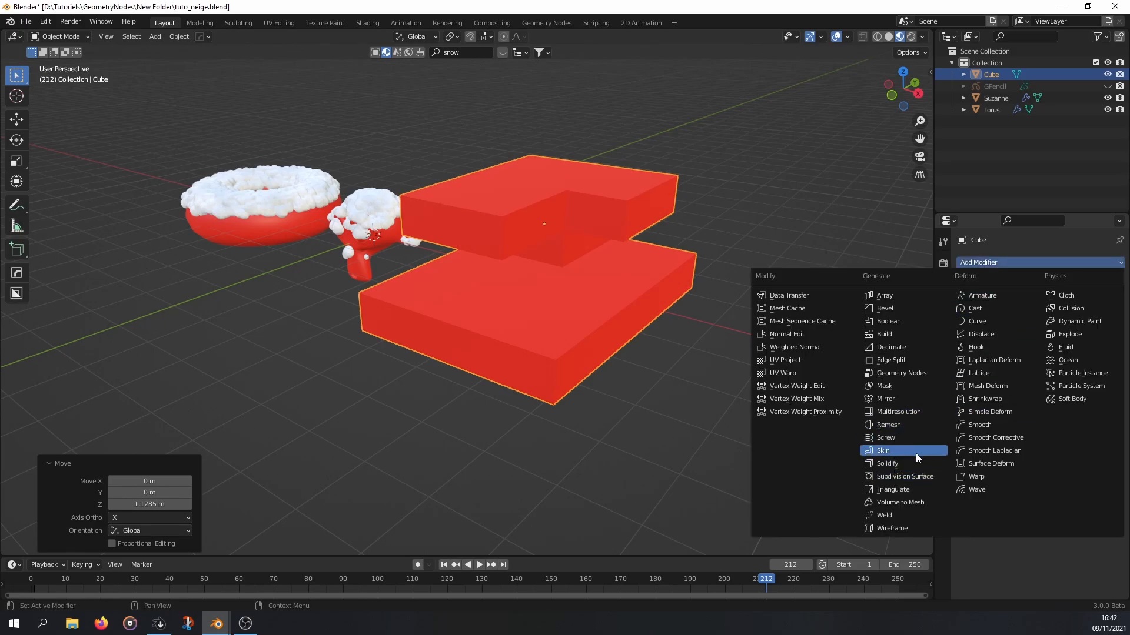
pyautogui.click(891, 372)
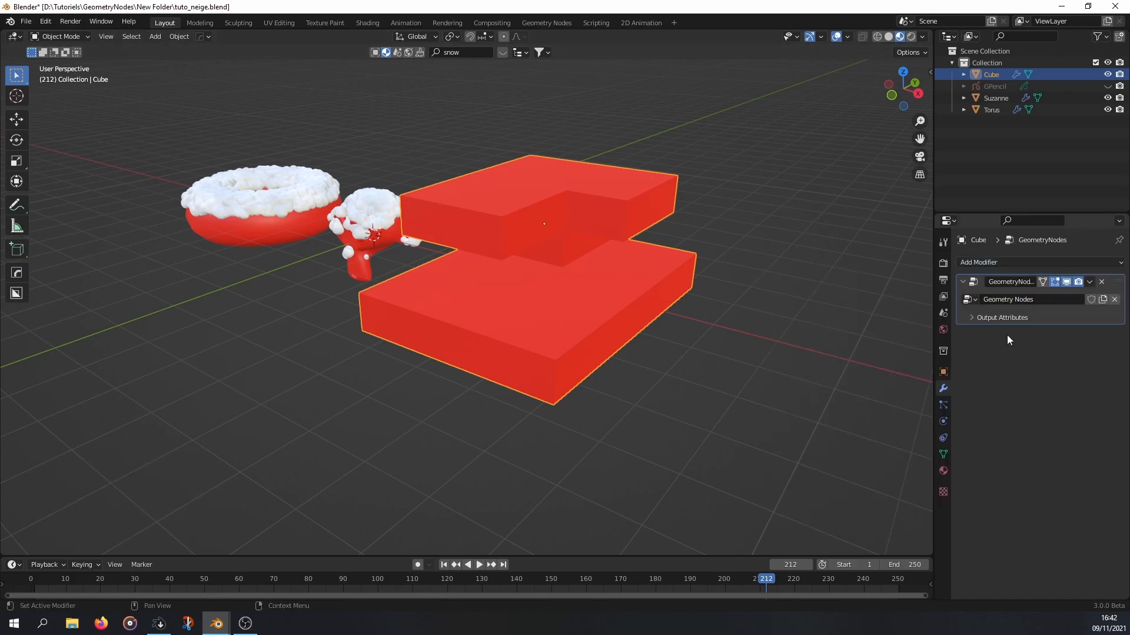
pyautogui.click(969, 299)
pyautogui.click(975, 338)
pyautogui.moveTo(724, 288); pyautogui.dragTo(720, 312, button='middle')
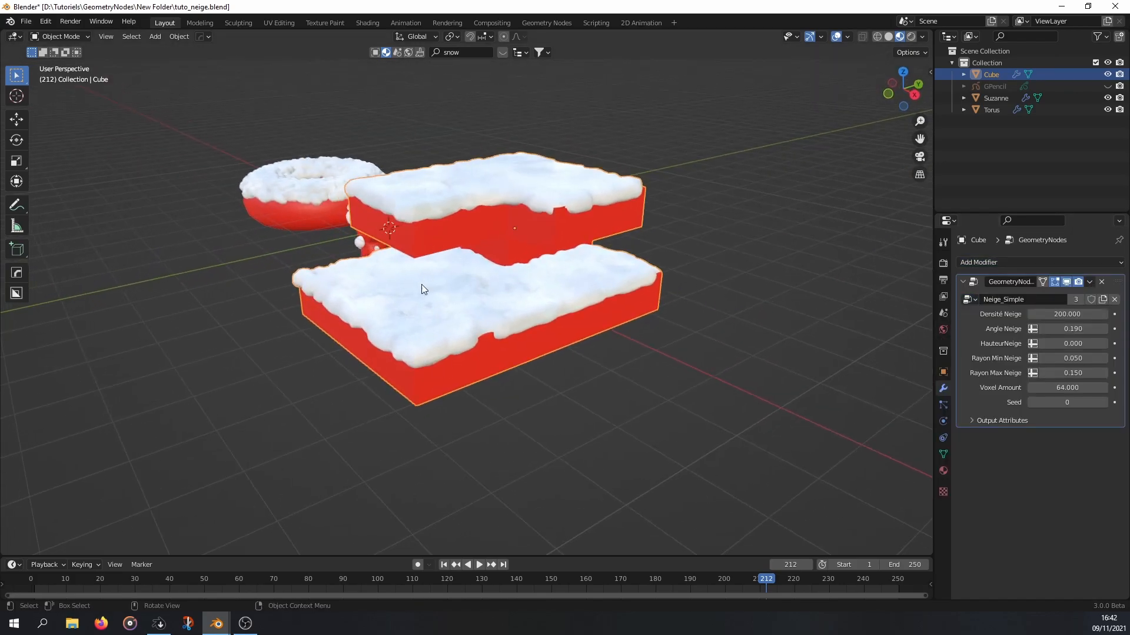
pyautogui.click(1101, 283)
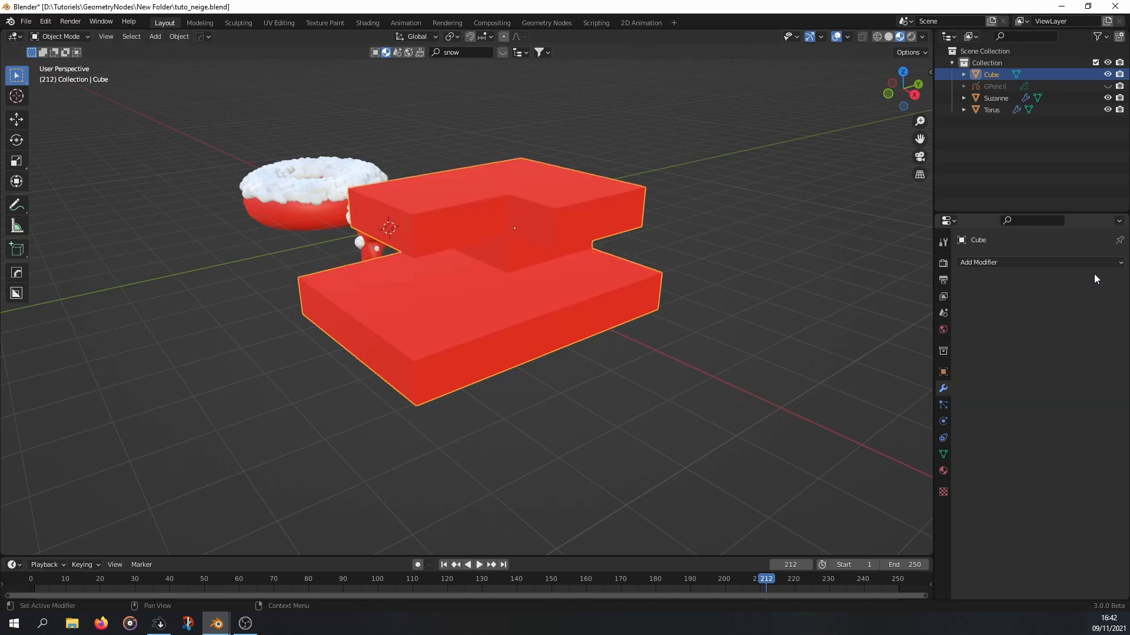
# - In the Geometry Nodes workspace, create a new node group for the block and name it Gn_Neige_Complexe
pyautogui.click(539, 24)
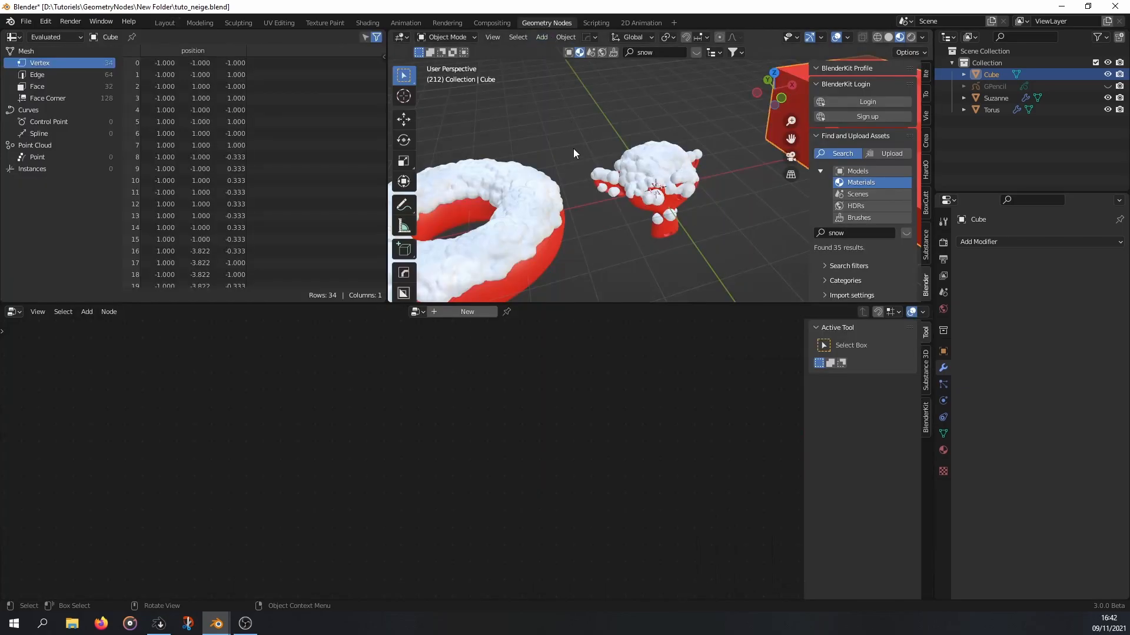
pyautogui.click(468, 311)
pyautogui.doubleClick(461, 312)
pyautogui.write('Ne')
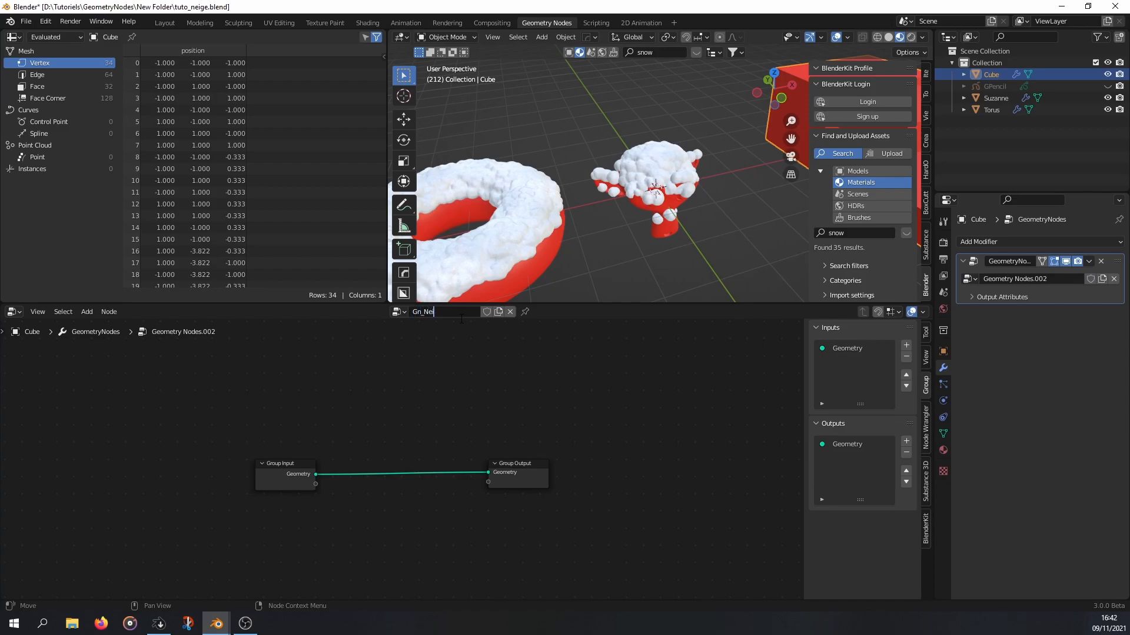
pyautogui.write('n_Neige_Complex')
pyautogui.press('Return')
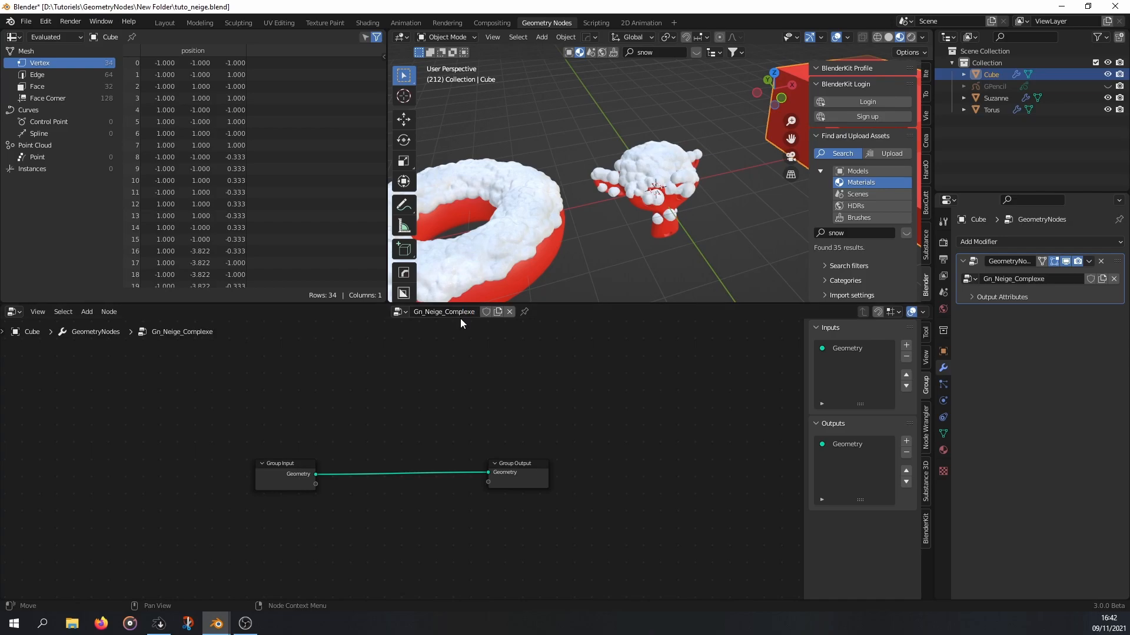
# - Rename the torus's node group GN_Neige_Simple
pyautogui.click(510, 266)
pyautogui.click(408, 316)
pyautogui.write('GN_')
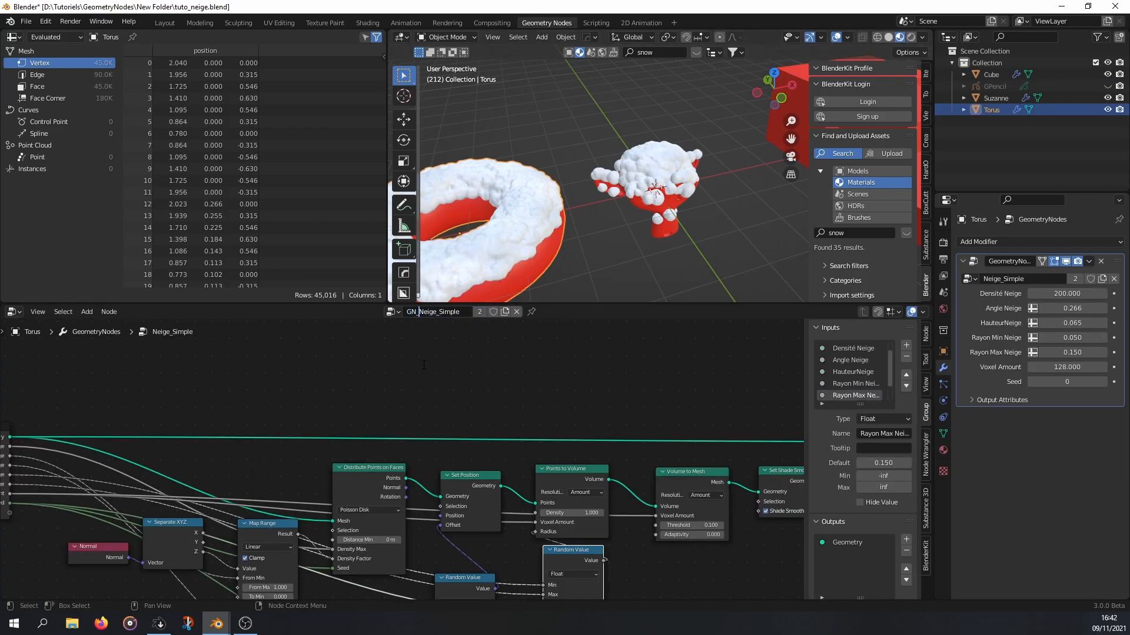
pyautogui.press('Return')
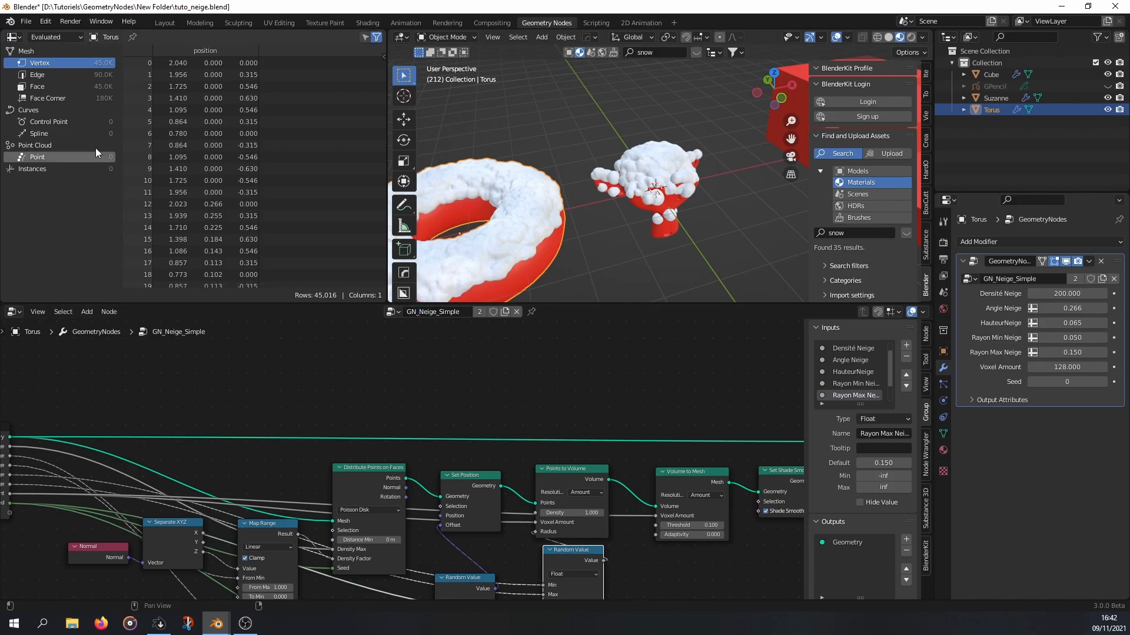
# - Browse the node trees stored in SimpleSnow.blend as link candidates and close the file browser without linking
pyautogui.click(26, 21)
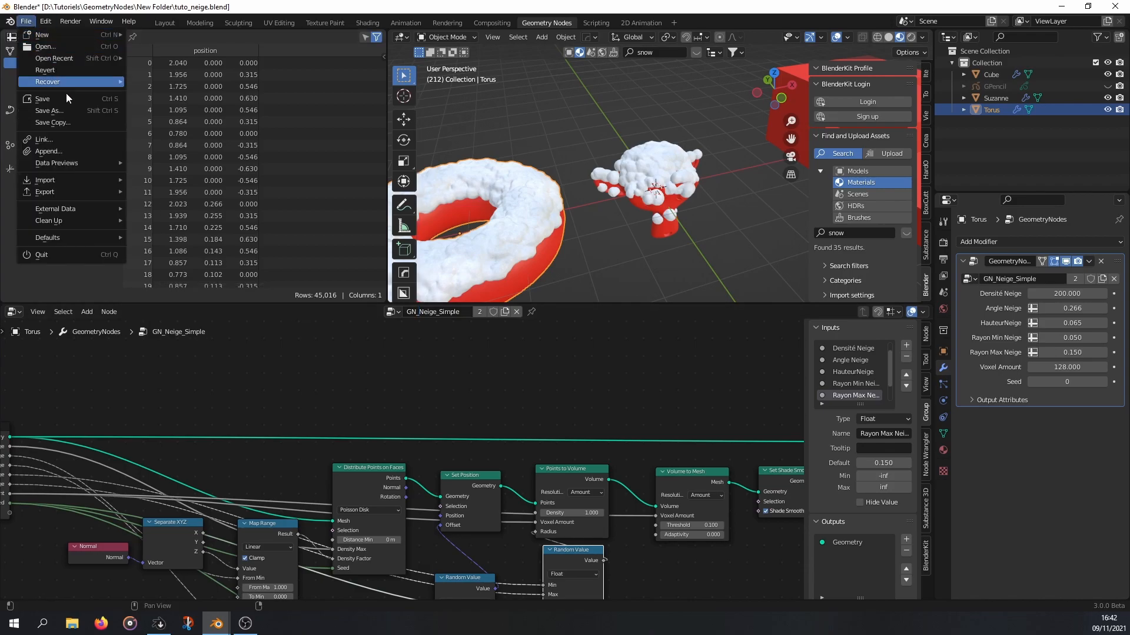
pyautogui.click(64, 140)
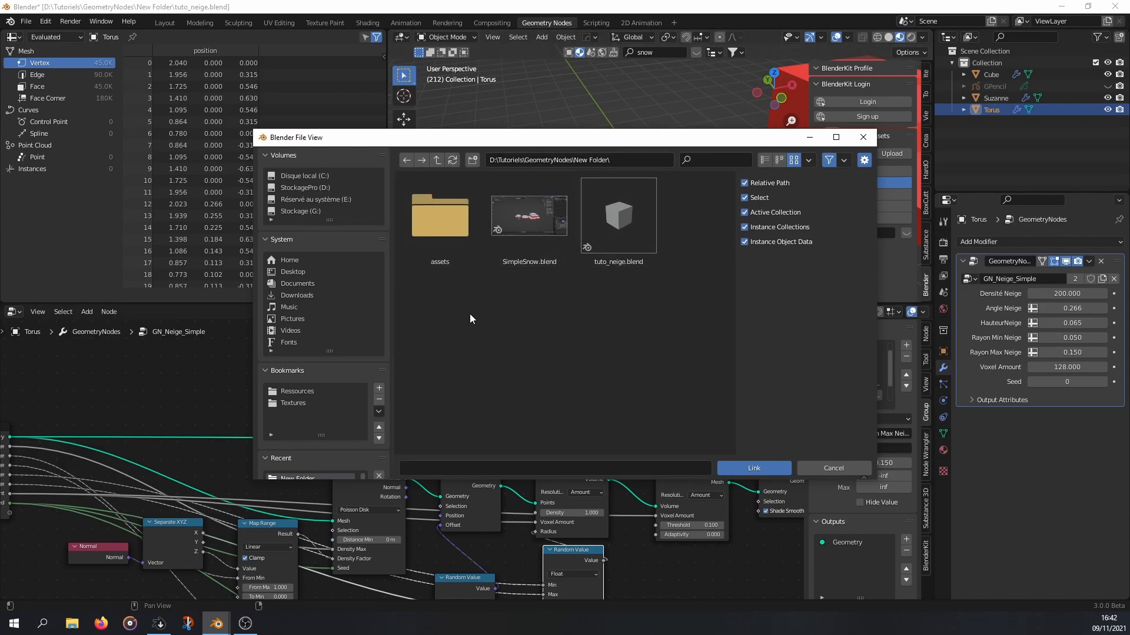
pyautogui.doubleClick(531, 223)
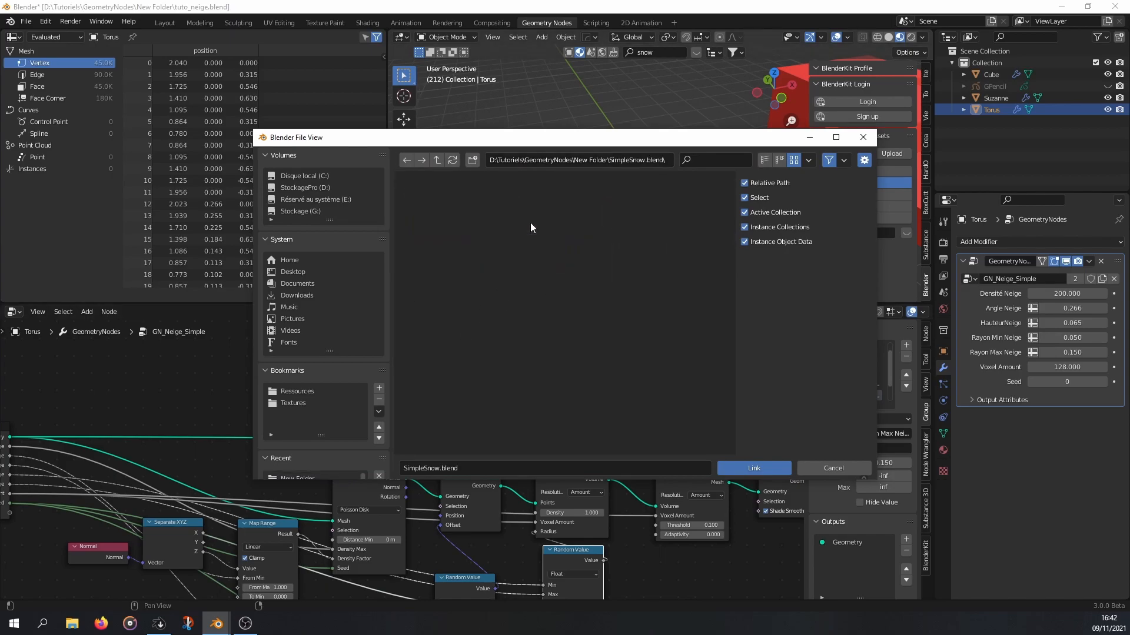
pyautogui.scroll(-5, 602, 372)
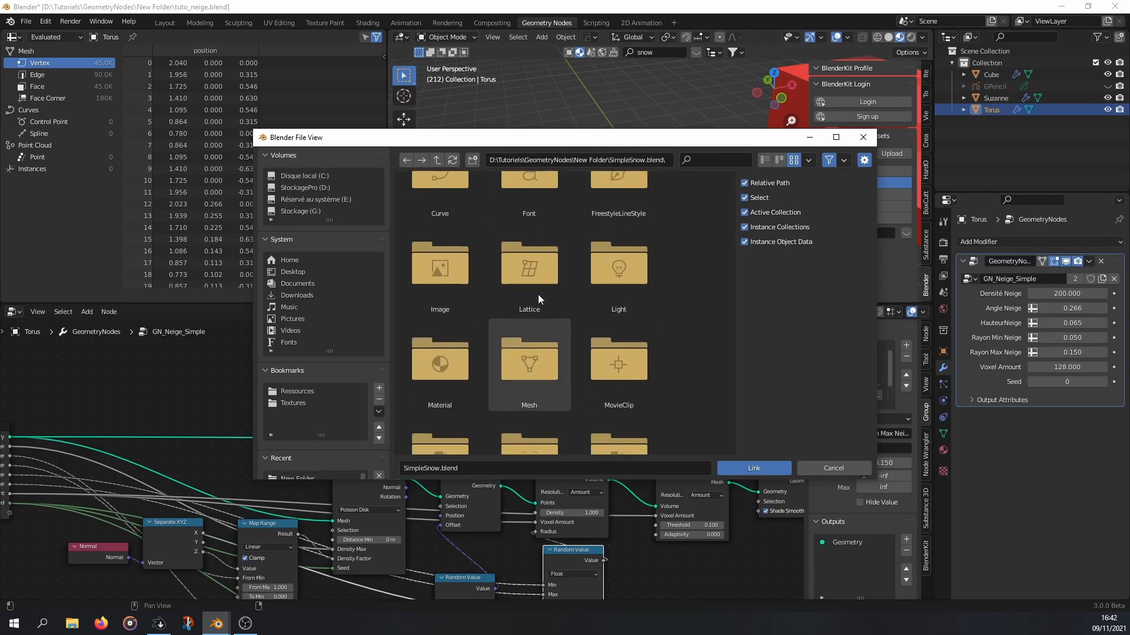
pyautogui.scroll(-8, 653, 304)
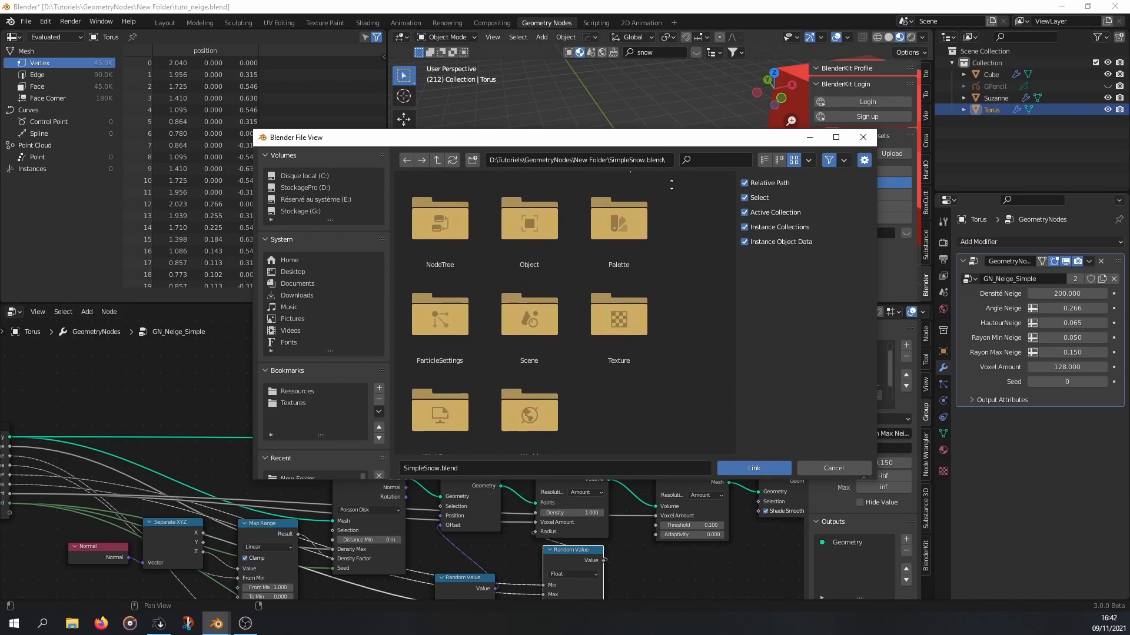
pyautogui.doubleClick(444, 212)
pyautogui.doubleClick(457, 234)
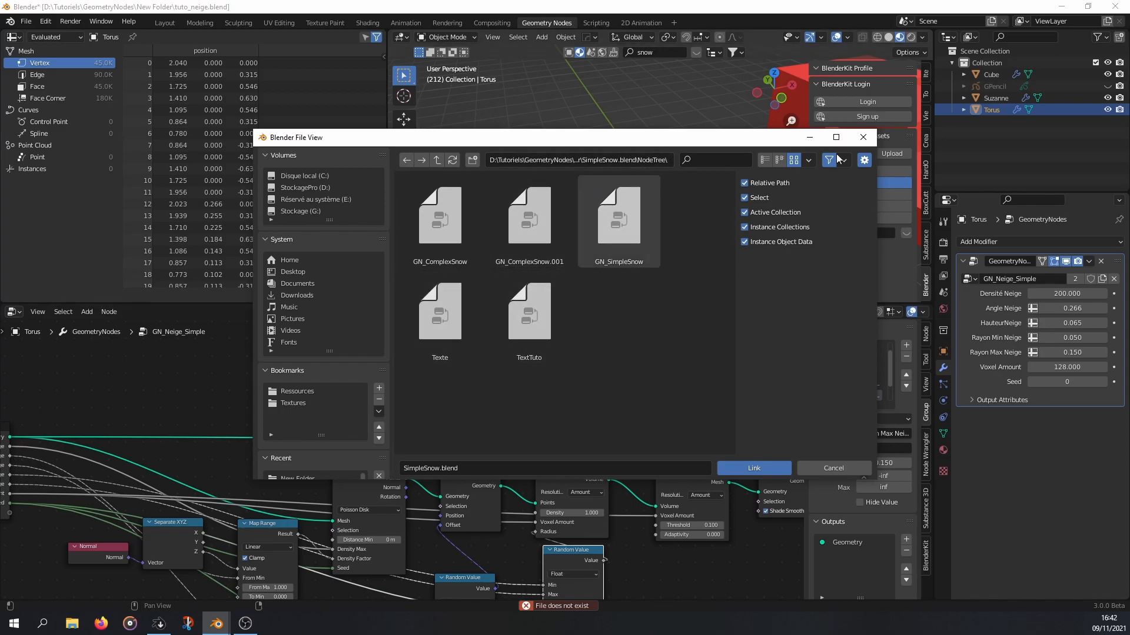
pyautogui.click(864, 139)
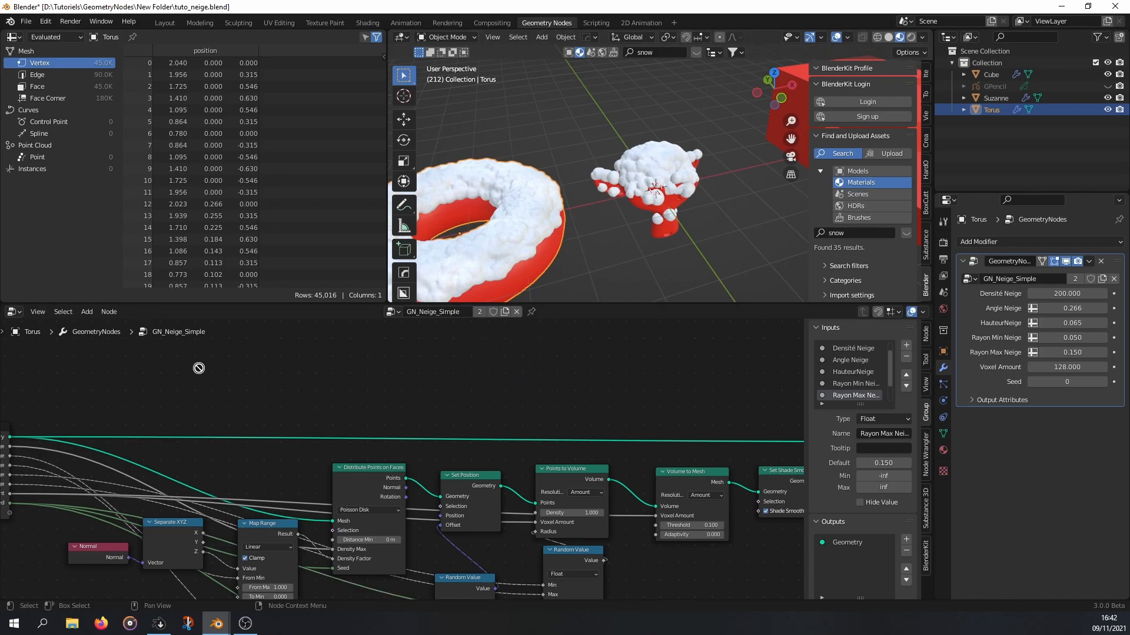
# - Select the stepped block to show its Gn_Neige_Complexe node tree and frame the block in the viewport
pyautogui.moveTo(640, 236); pyautogui.dragTo(609, 210, button='middle')
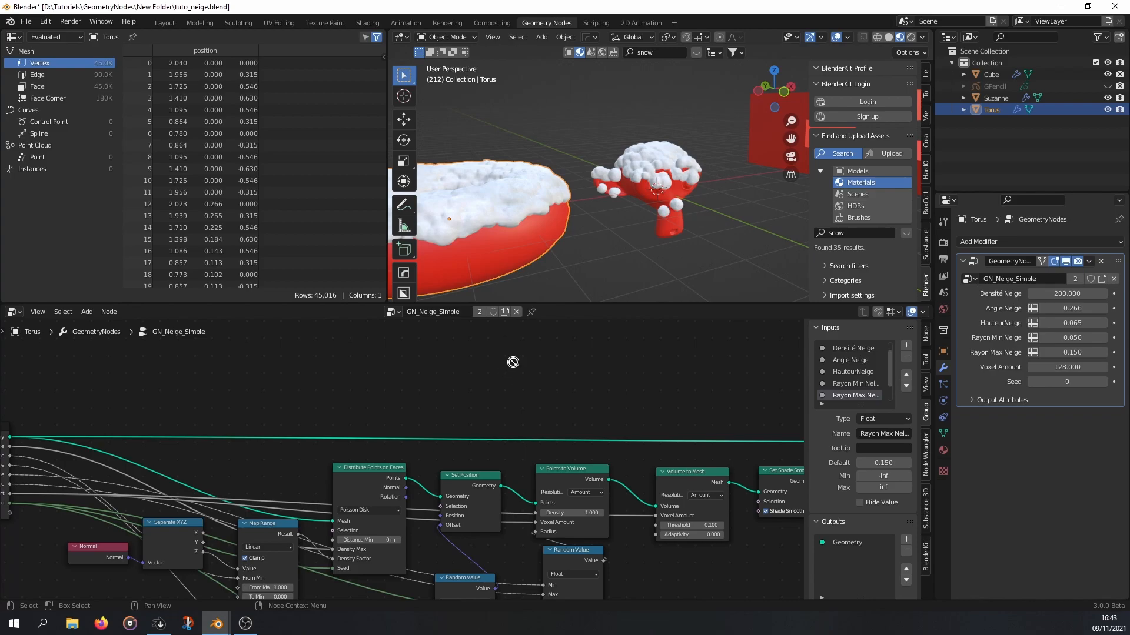
pyautogui.moveTo(607, 390); pyautogui.dragTo(576, 318, button='middle')
pyautogui.keyDown('shift'); pyautogui.moveTo(736, 170); pyautogui.dragTo(571, 216, button='middle'); pyautogui.keyUp('shift')
pyautogui.click(701, 157)
pyautogui.moveTo(711, 185)
pyautogui.keyDown('shift'); pyautogui.mouseDown(button='middle')
pyautogui.moveTo(568, 238)
pyautogui.moveTo(698, 194)
pyautogui.mouseUp(button='middle'); pyautogui.keyUp('shift')
pyautogui.scroll(3, 570, 235)
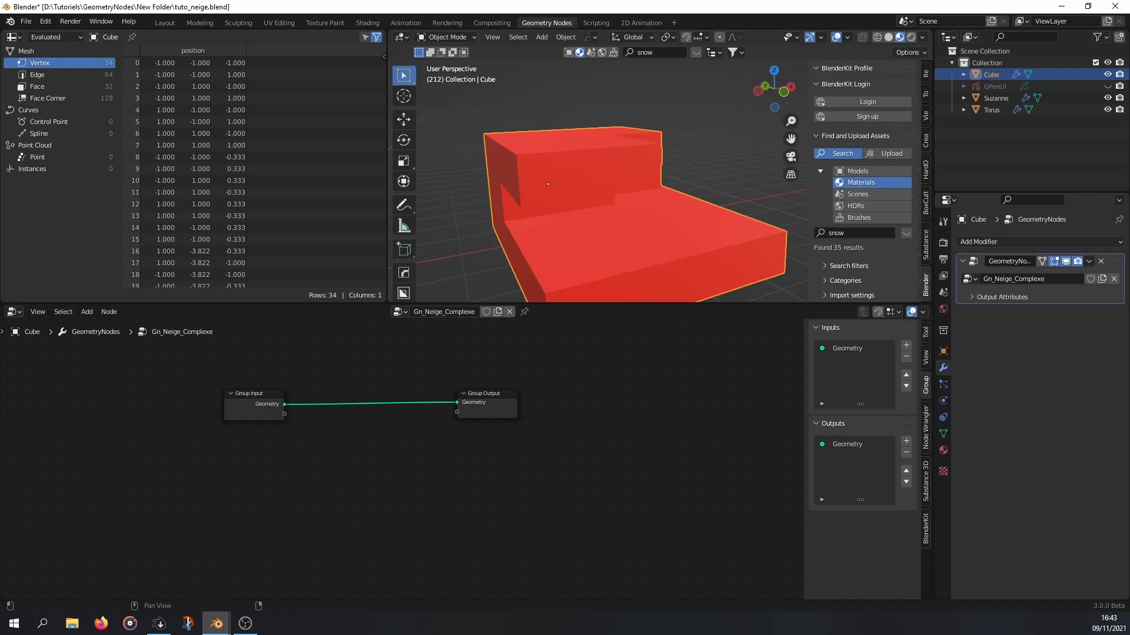
pyautogui.moveTo(556, 158); pyautogui.dragTo(637, 209, button='middle')
pyautogui.scroll(-2, 617, 178)
pyautogui.scroll(-2, 573, 216)
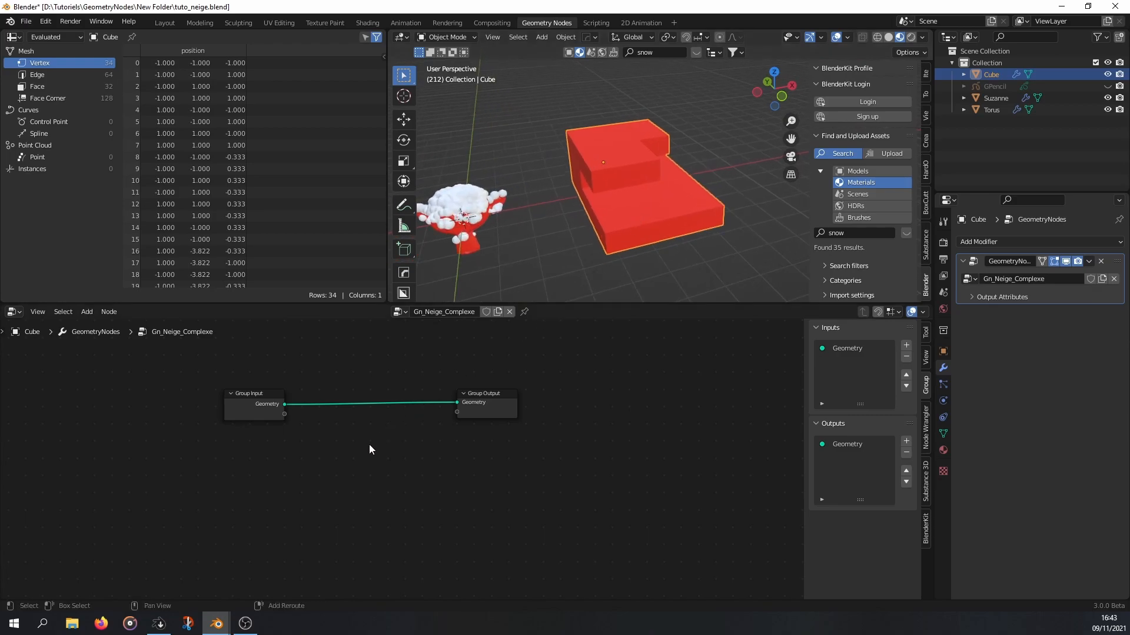
# - Add a Bounding Box node below the existing link and feed it the Group Input geometry
pyautogui.scroll(3, 352, 438)
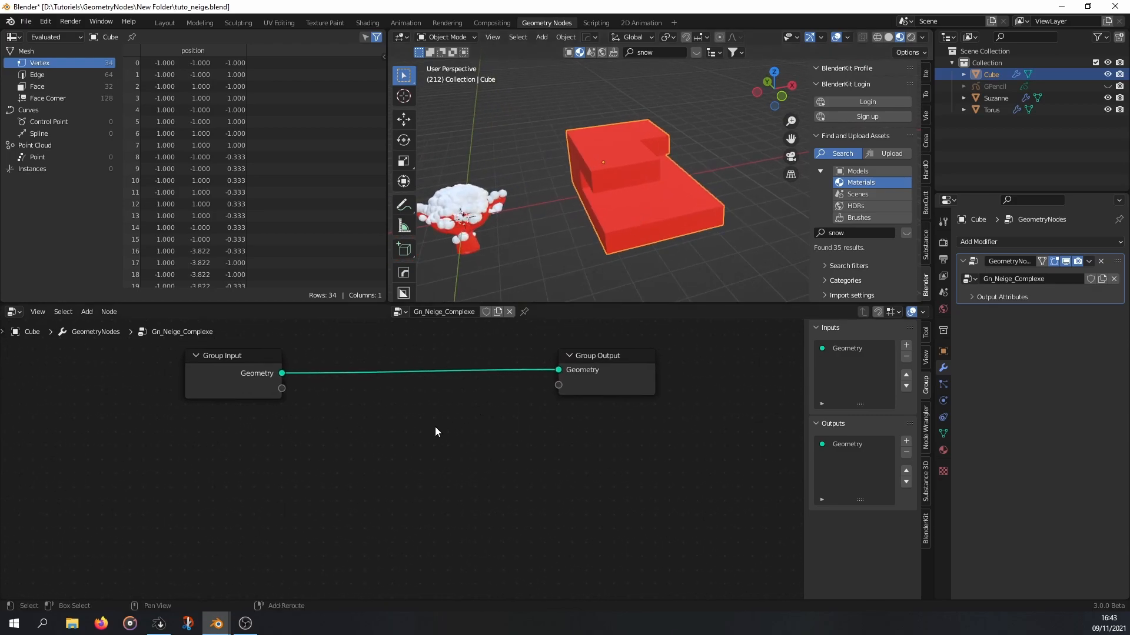
pyautogui.hotkey('shift', 'a')
pyautogui.moveTo(436, 427)
pyautogui.moveTo(430, 380)
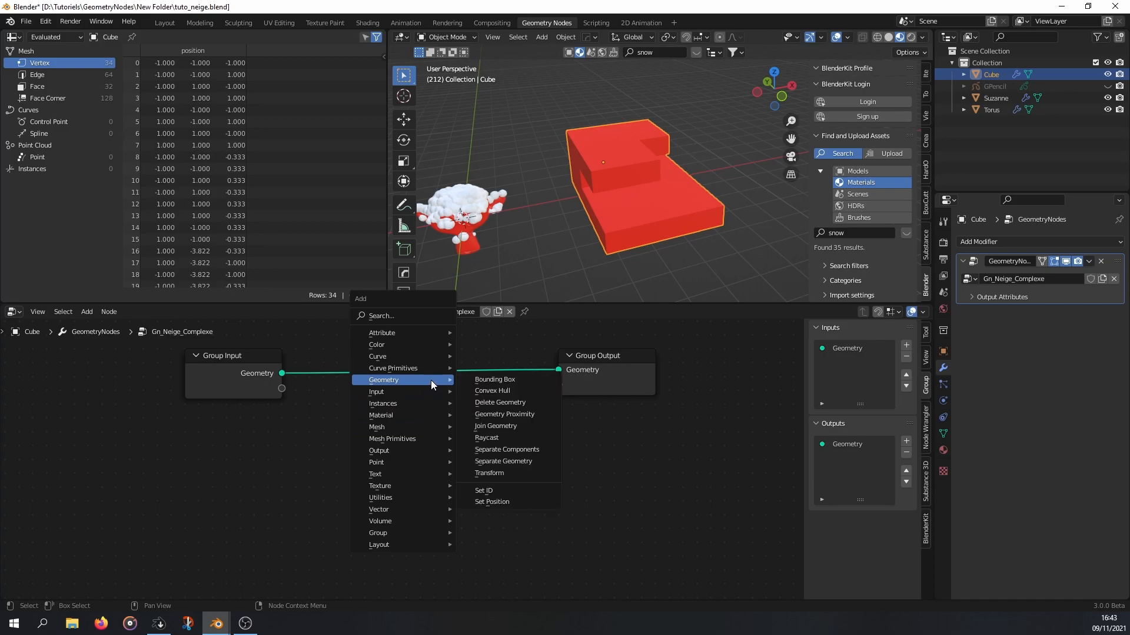
pyautogui.click(523, 380)
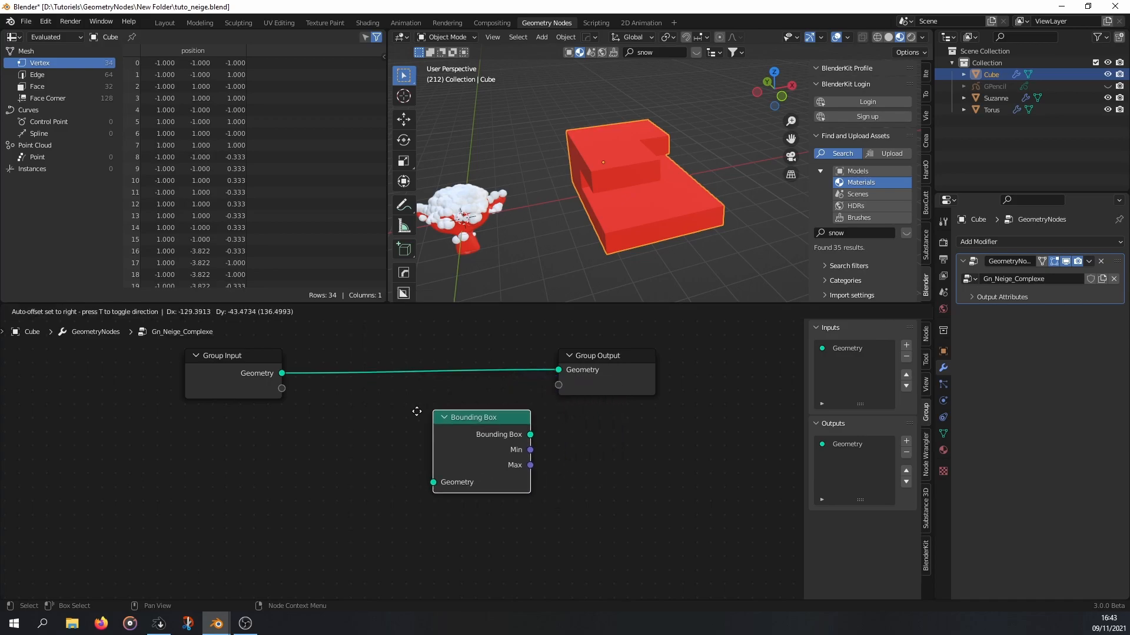
pyautogui.click(388, 438)
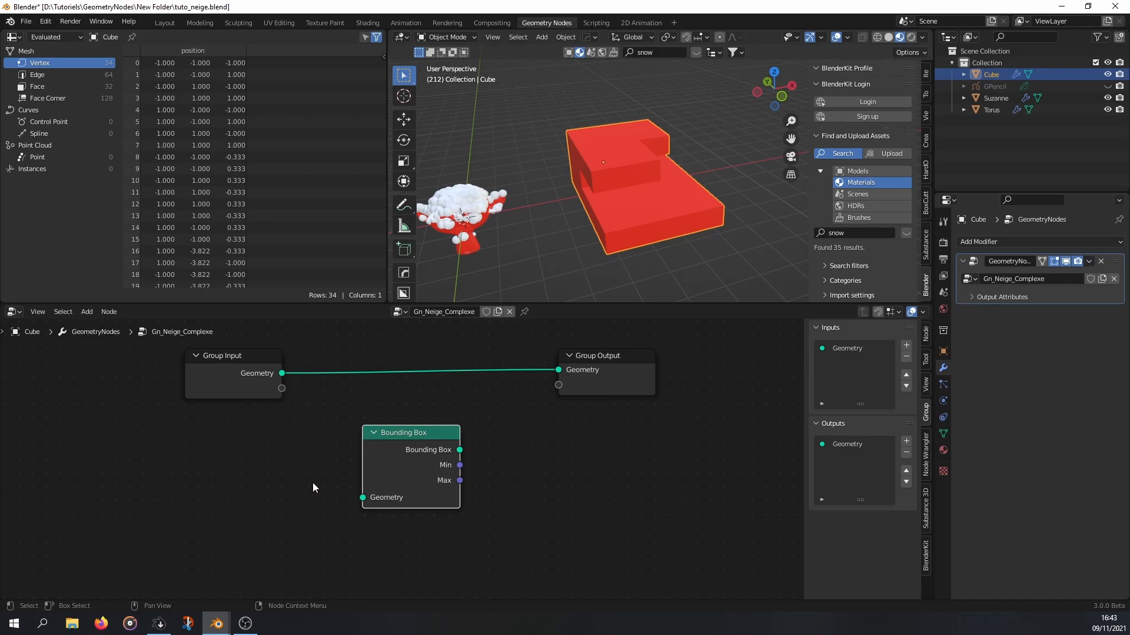
pyautogui.moveTo(282, 373); pyautogui.dragTo(363, 497)
pyautogui.rightClick(408, 459)
# - Merge the Group Input geometry and the bounding box with a Join Geometry node, and check the box around the block
pyautogui.moveTo(138, 390); pyautogui.dragTo(432, 516)
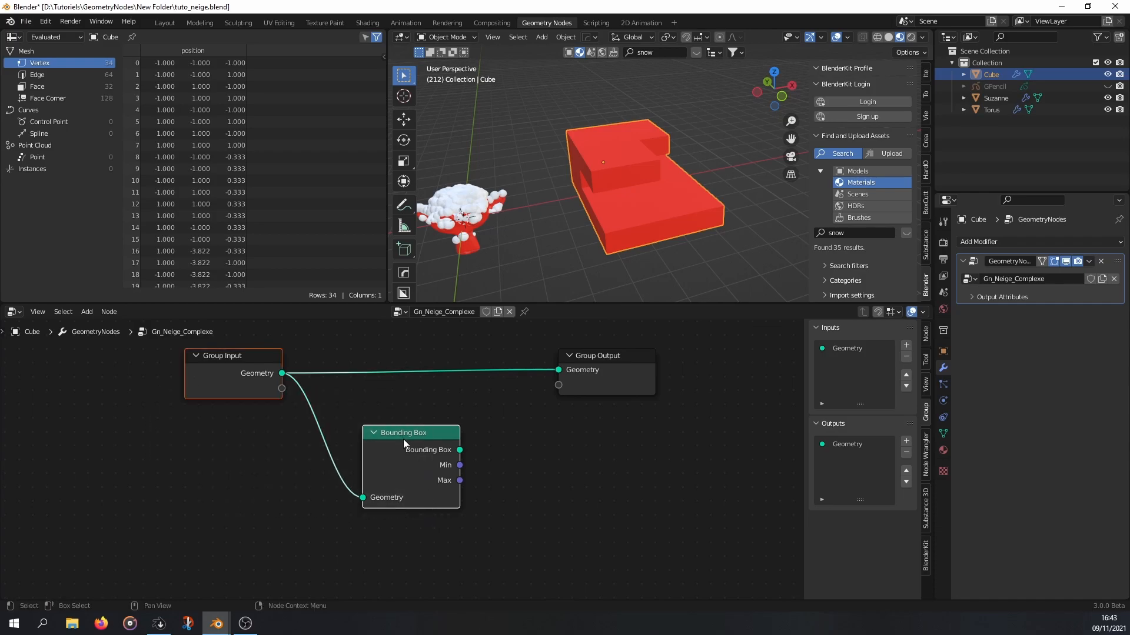
pyautogui.hotkey('shift', 'w')
pyautogui.moveTo(383, 408)
pyautogui.moveTo(509, 408)
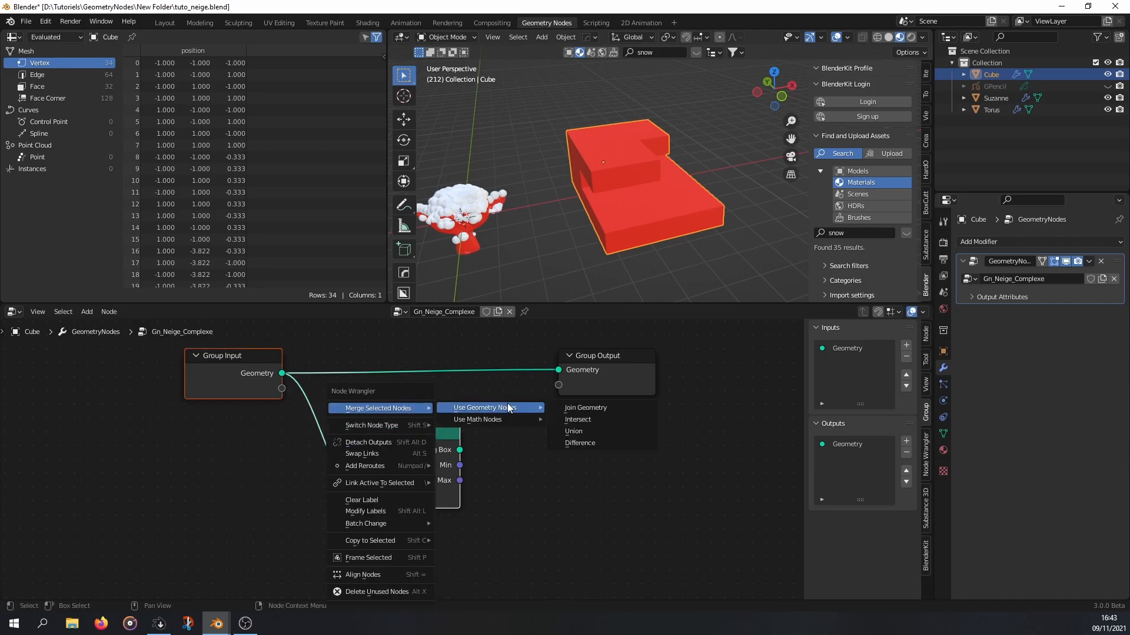
pyautogui.click(588, 407)
pyautogui.click(740, 383)
pyautogui.moveTo(653, 177)
pyautogui.mouseDown(button='middle')
pyautogui.moveTo(676, 175)
pyautogui.moveTo(661, 174)
pyautogui.mouseUp(button='middle')
pyautogui.moveTo(546, 192); pyautogui.dragTo(647, 220, button='middle')
pyautogui.moveTo(696, 136); pyautogui.dragTo(764, 84, button='middle')
pyautogui.moveTo(552, 401); pyautogui.dragTo(579, 383)
# - Insert a Transform node between the Bounding Box and Join Geometry nodes and set its Z translation to 2.5 m
pyautogui.moveTo(560, 422)
pyautogui.keyDown('ctrl'); pyautogui.mouseDown(button='middle')
pyautogui.moveTo(518, 442)
pyautogui.moveTo(518, 455)
pyautogui.moveTo(559, 419)
pyautogui.mouseUp(button='middle'); pyautogui.keyUp('ctrl')
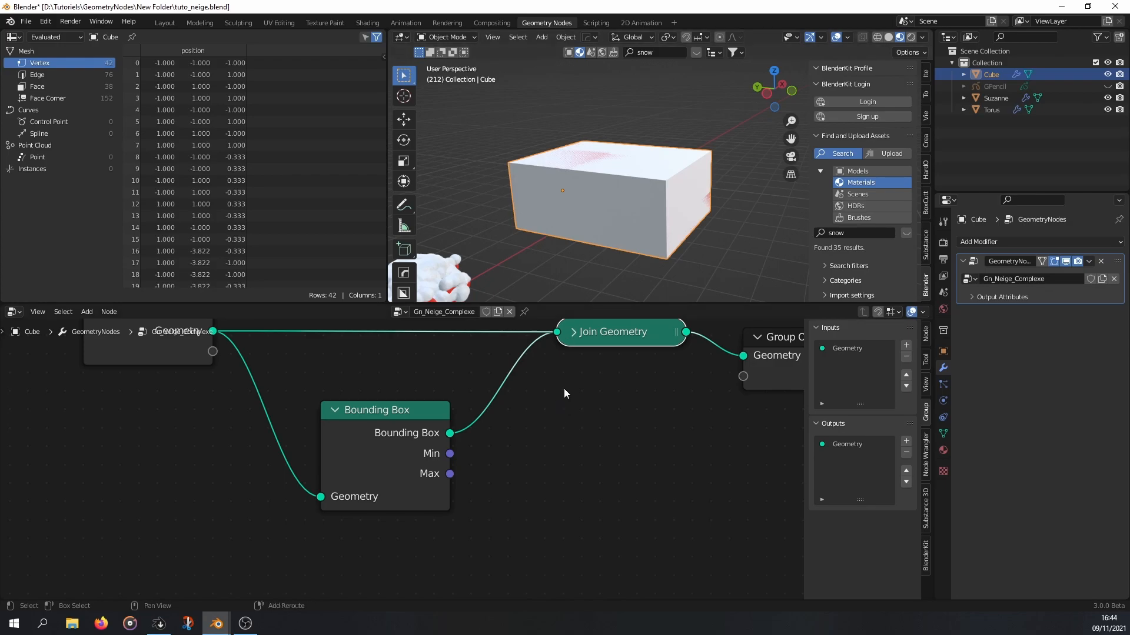
pyautogui.hotkey('shift', 'a')
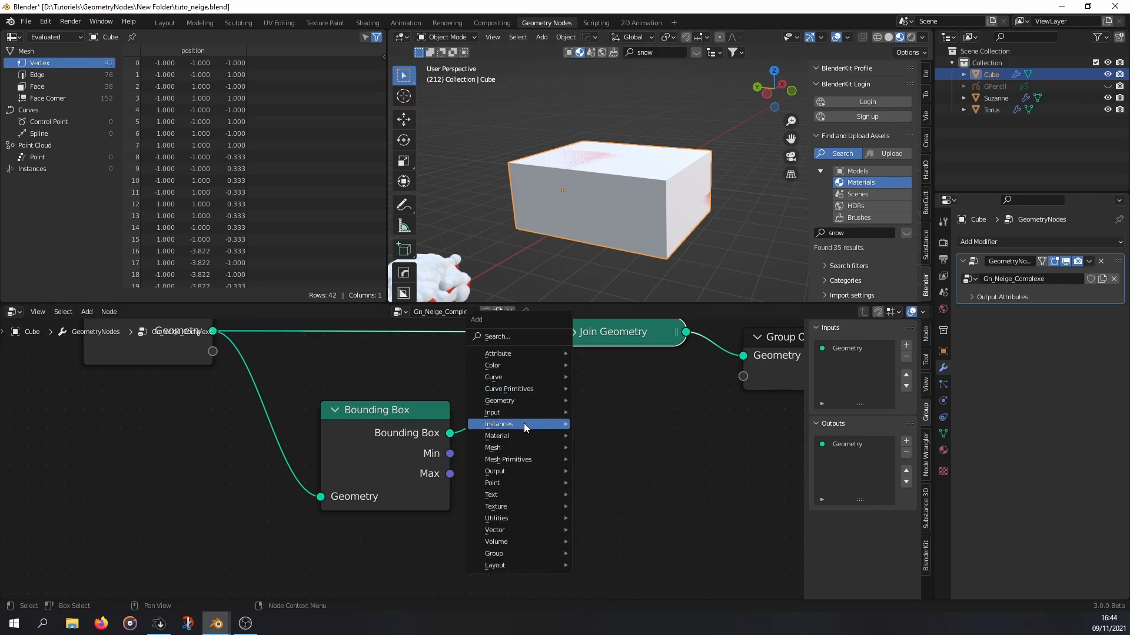
pyautogui.moveTo(524, 401)
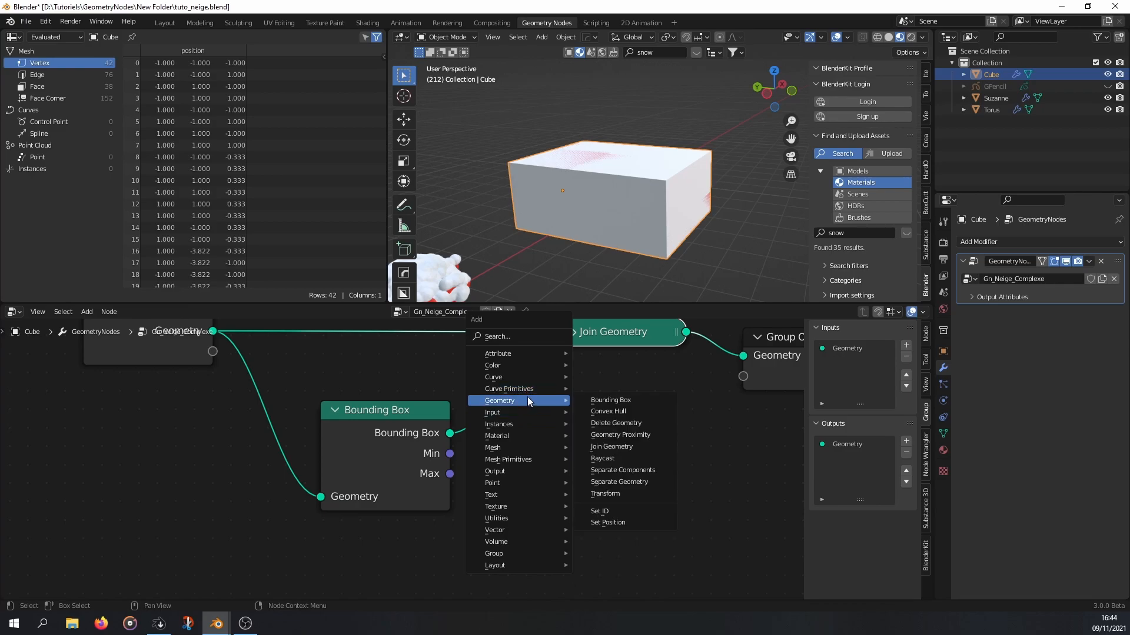
pyautogui.click(625, 493)
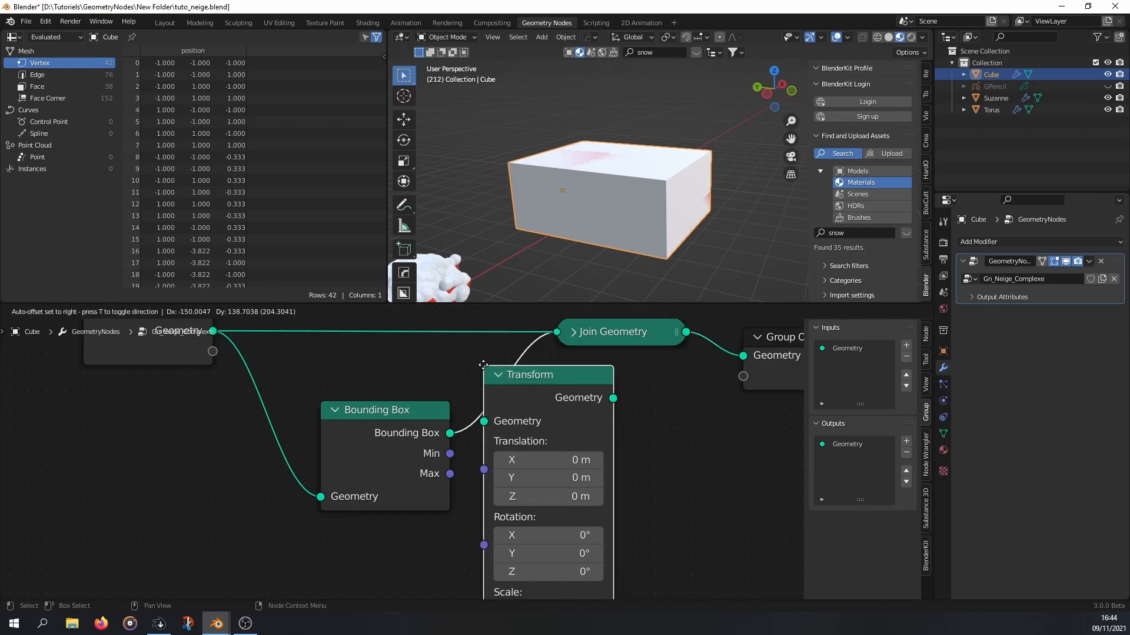
pyautogui.click(522, 364)
pyautogui.moveTo(680, 453); pyautogui.dragTo(632, 374, button='middle')
pyautogui.moveTo(558, 416); pyautogui.dragTo(598, 416)
pyautogui.scroll(-1, 683, 407)
pyautogui.moveTo(363, 385); pyautogui.dragTo(298, 417)
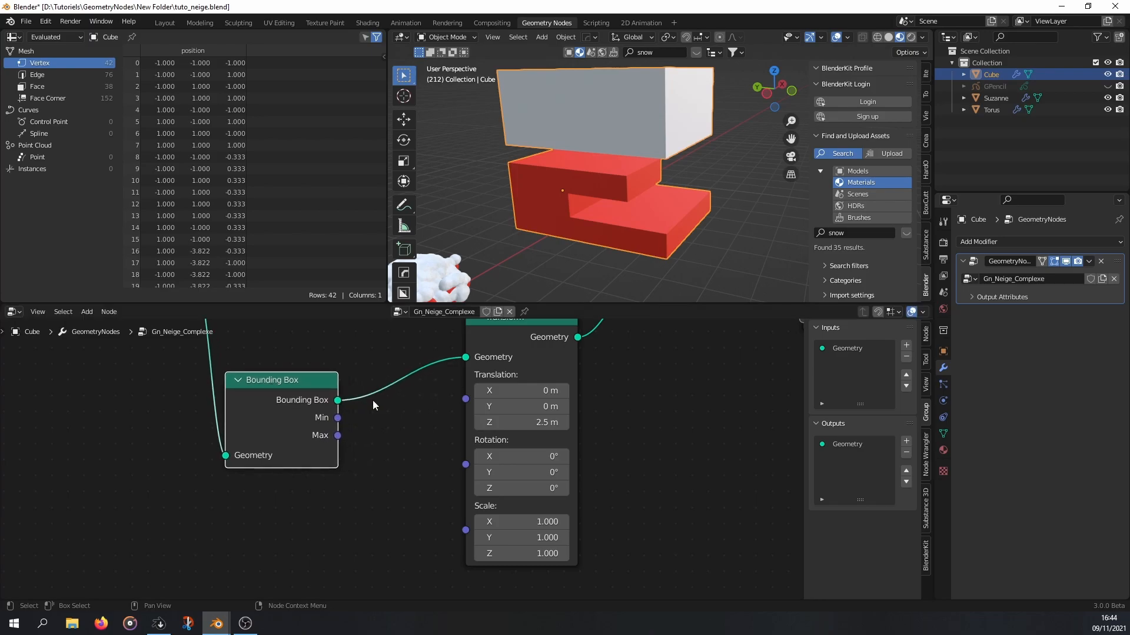
pyautogui.scroll(-2, 677, 193)
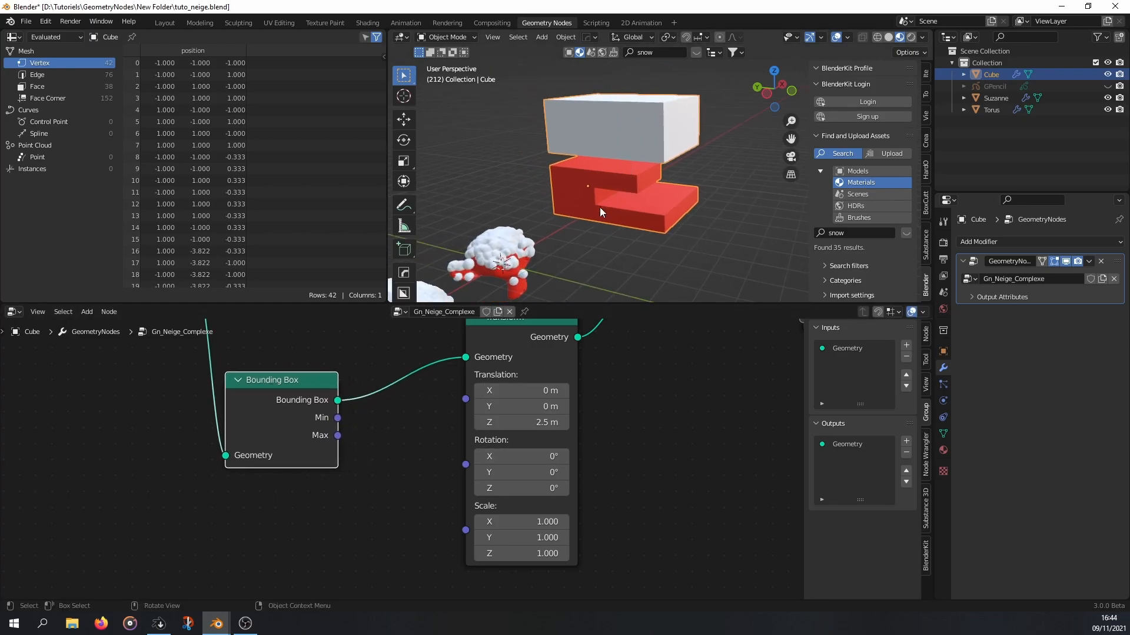
pyautogui.moveTo(599, 207); pyautogui.dragTo(619, 178, button='middle')
# - Add a Vector Math node, feed it the Bounding Box Max output, and link its result to the Transform node's Translation
pyautogui.moveTo(377, 480); pyautogui.dragTo(428, 444, button='middle')
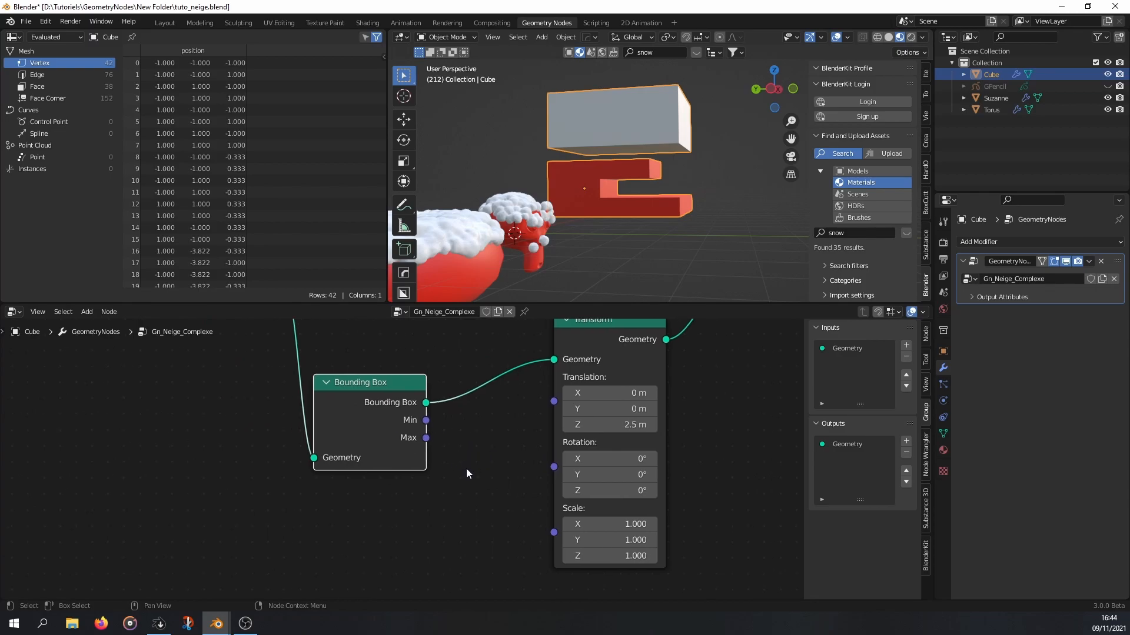
pyautogui.hotkey('shift', 'a')
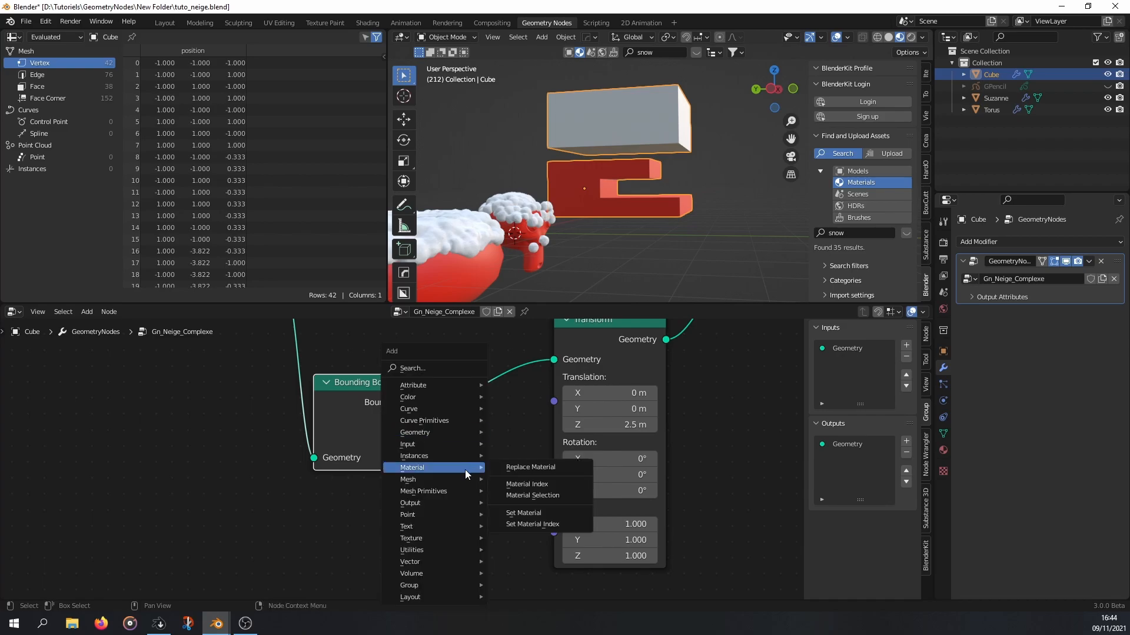
pyautogui.moveTo(429, 551)
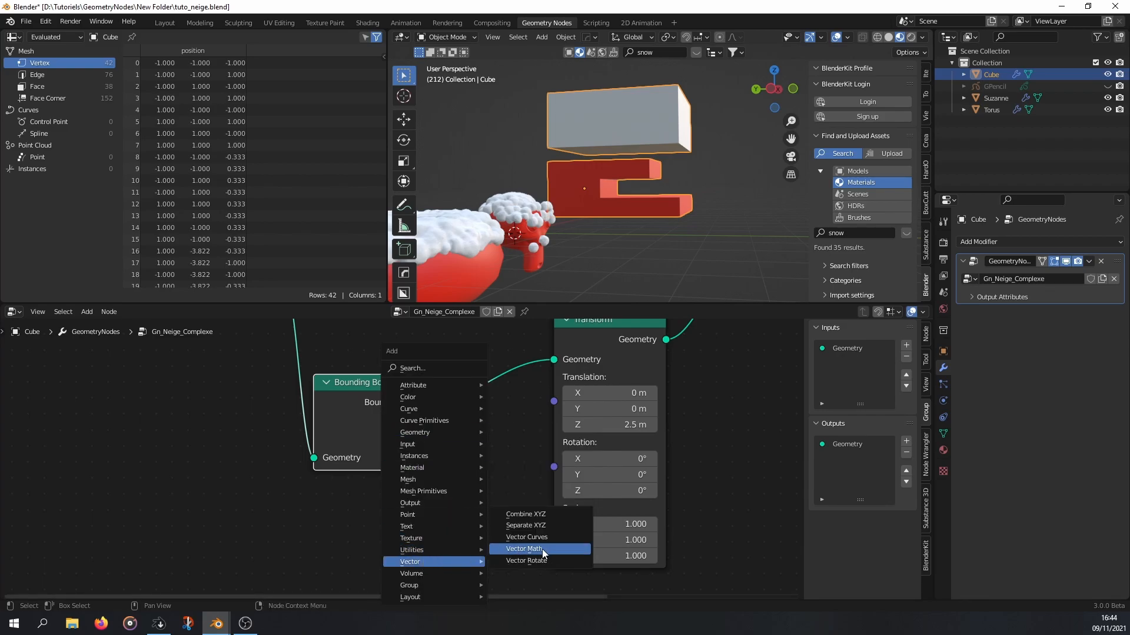
pyautogui.click(524, 550)
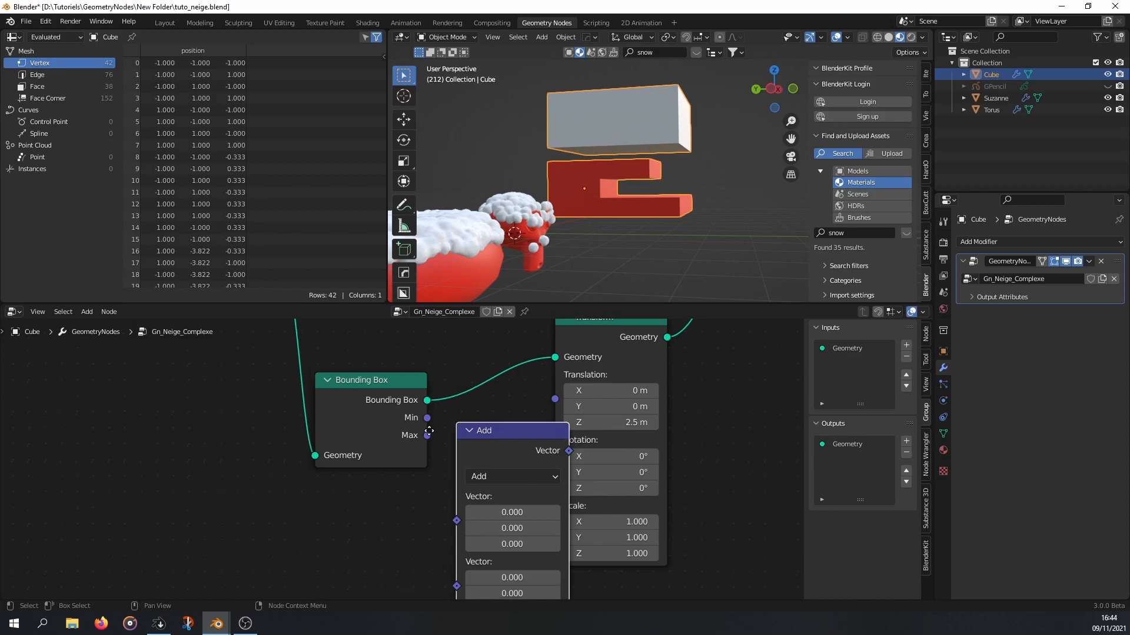
pyautogui.moveTo(463, 463); pyautogui.dragTo(387, 368, button='middle')
pyautogui.moveTo(351, 344); pyautogui.dragTo(379, 428)
pyautogui.moveTo(563, 412); pyautogui.dragTo(531, 473, button='middle')
pyautogui.moveTo(543, 415); pyautogui.dragTo(601, 409)
pyautogui.moveTo(460, 420); pyautogui.dragTo(503, 364)
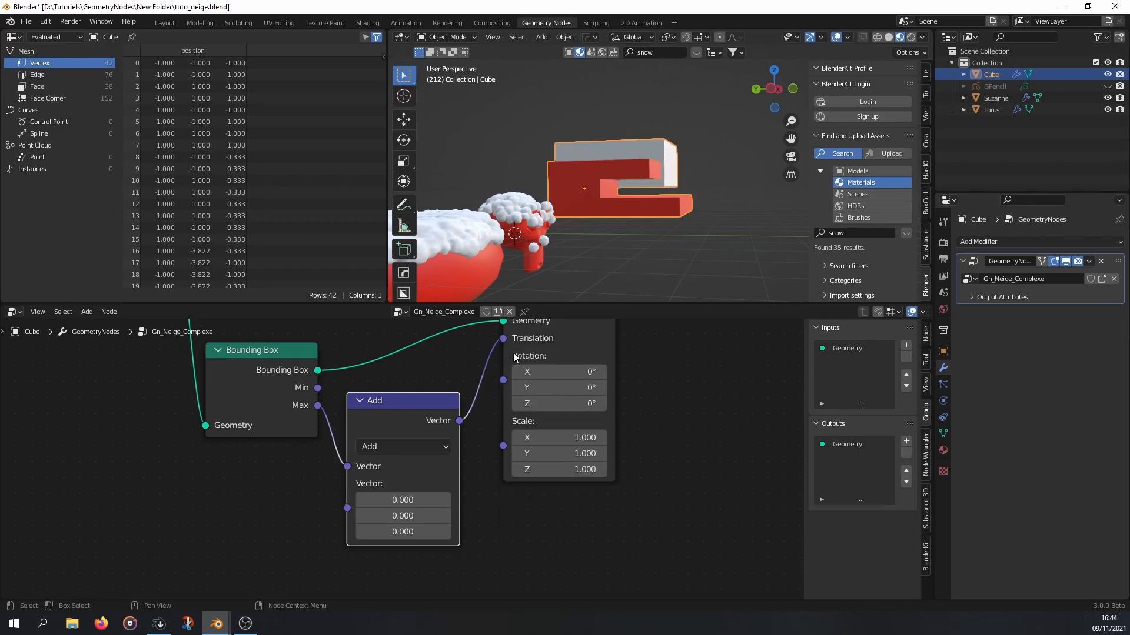
# - Set the Vector Math operation to Multiply with a Z factor of 2.5 to raise the box above the block
pyautogui.click(405, 445)
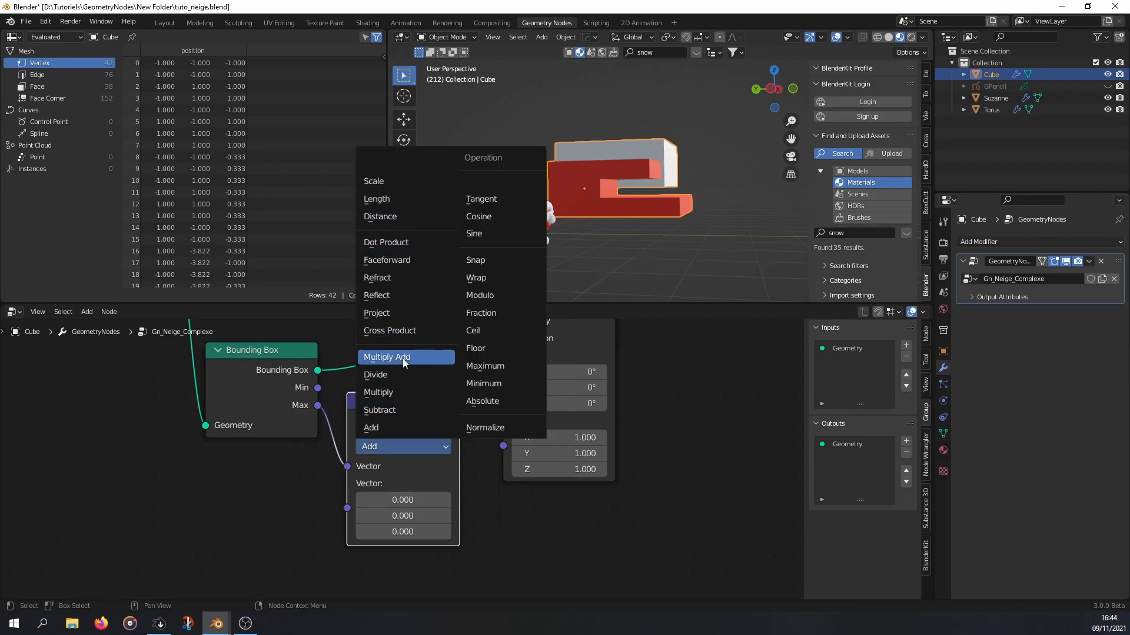
pyautogui.click(395, 391)
pyautogui.moveTo(616, 249); pyautogui.dragTo(620, 214, button='middle')
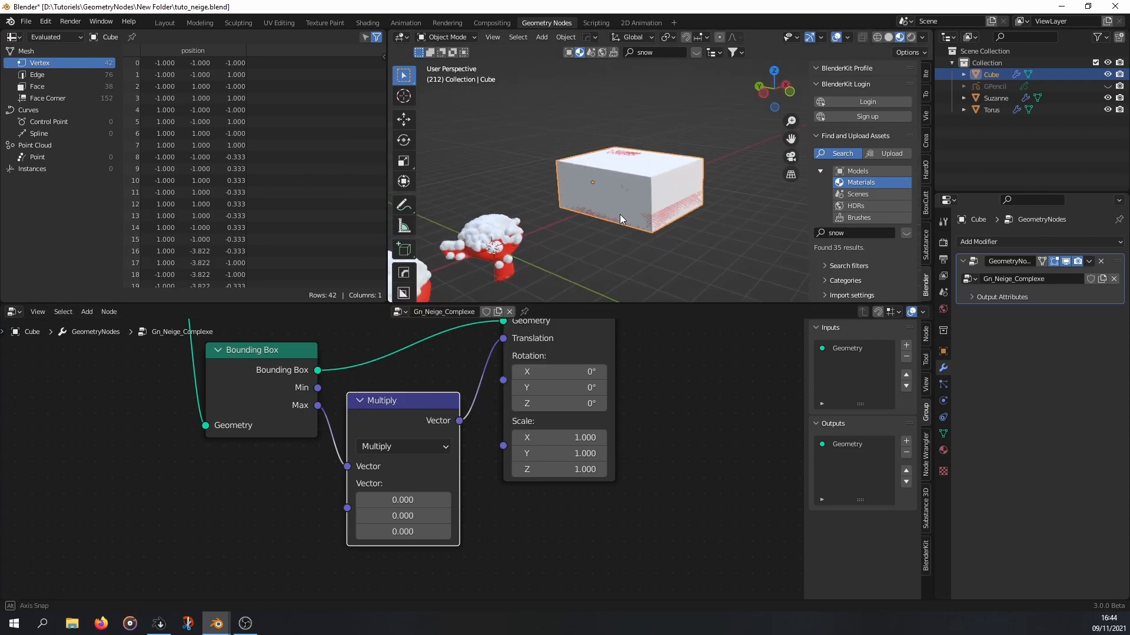
pyautogui.click(403, 531)
pyautogui.write('1.5')
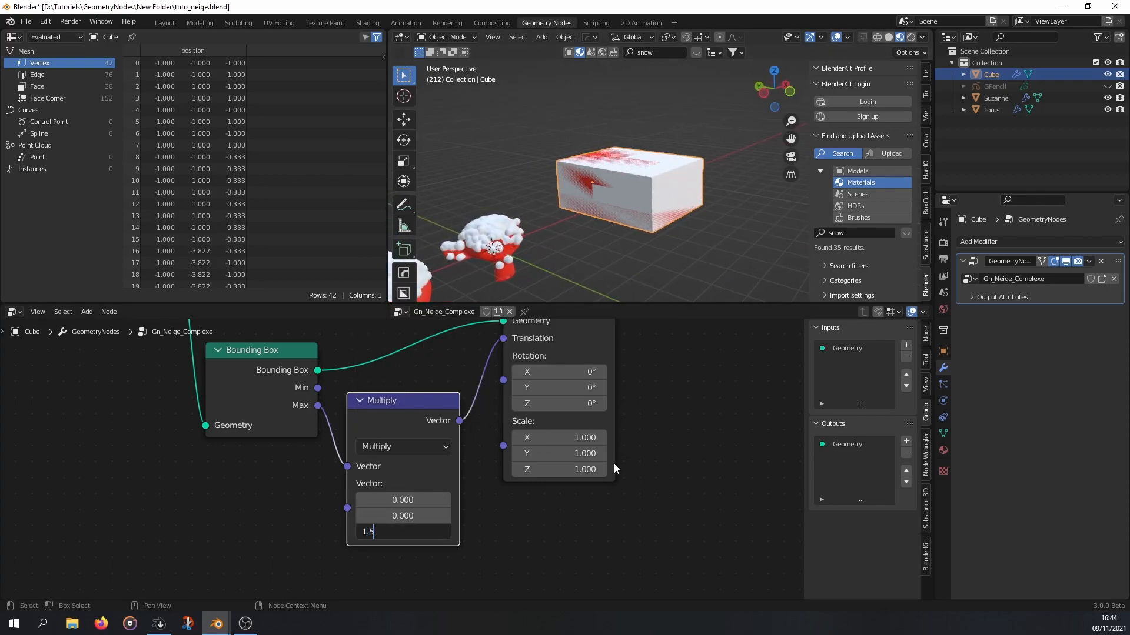
pyautogui.press('Return')
pyautogui.click(439, 531)
pyautogui.write('2')
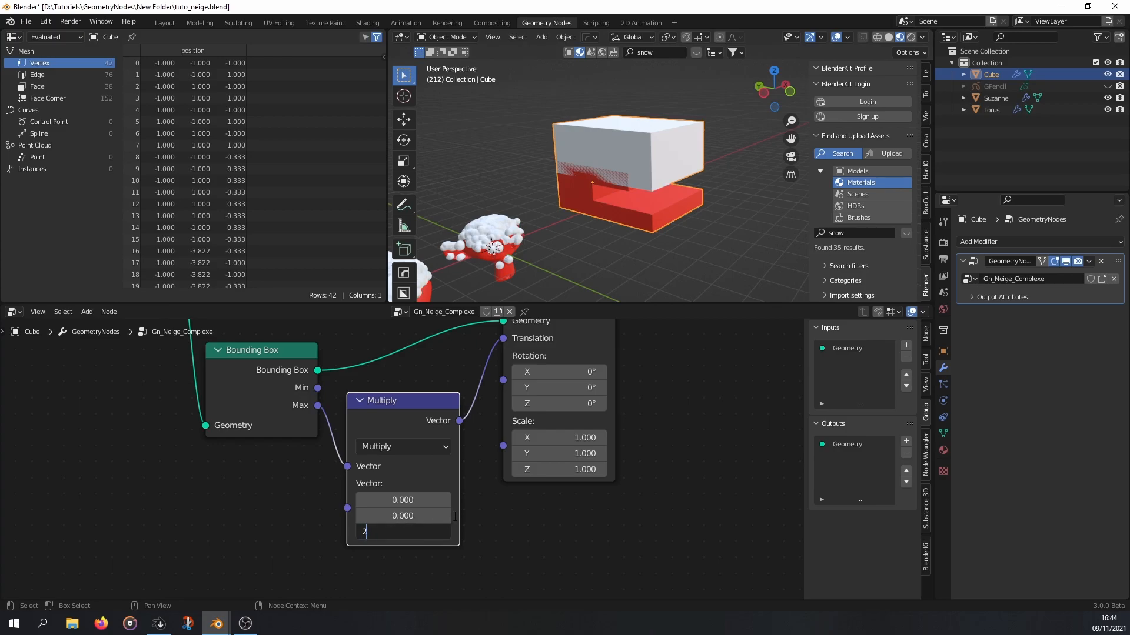
pyautogui.write('0')
pyautogui.press('BackSpace')
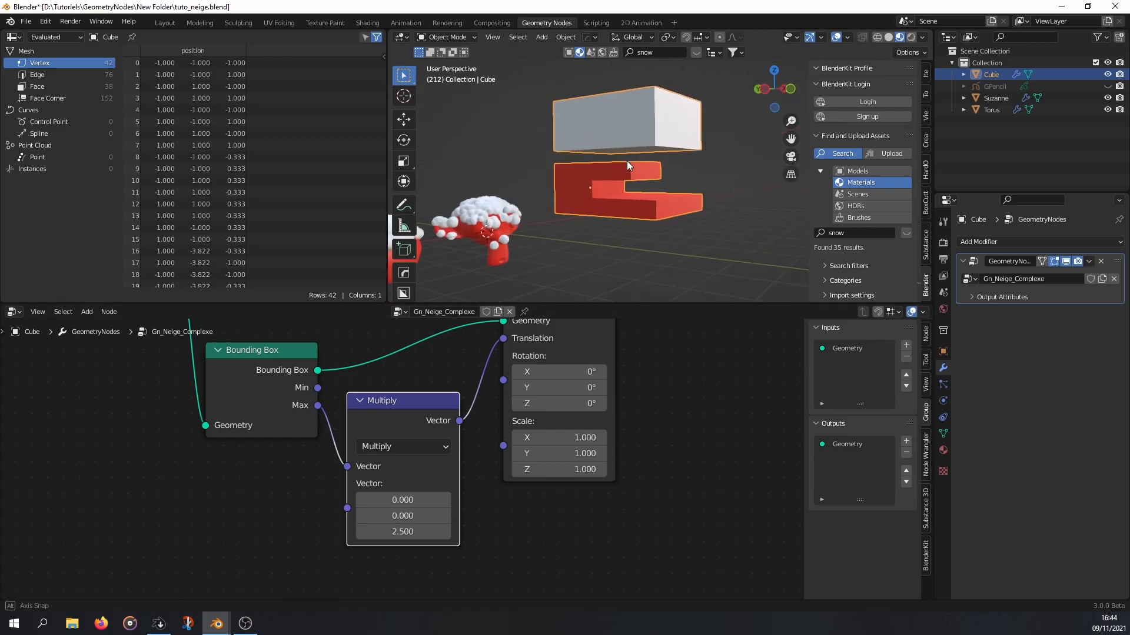
pyautogui.moveTo(626, 161); pyautogui.dragTo(626, 162, button='middle')
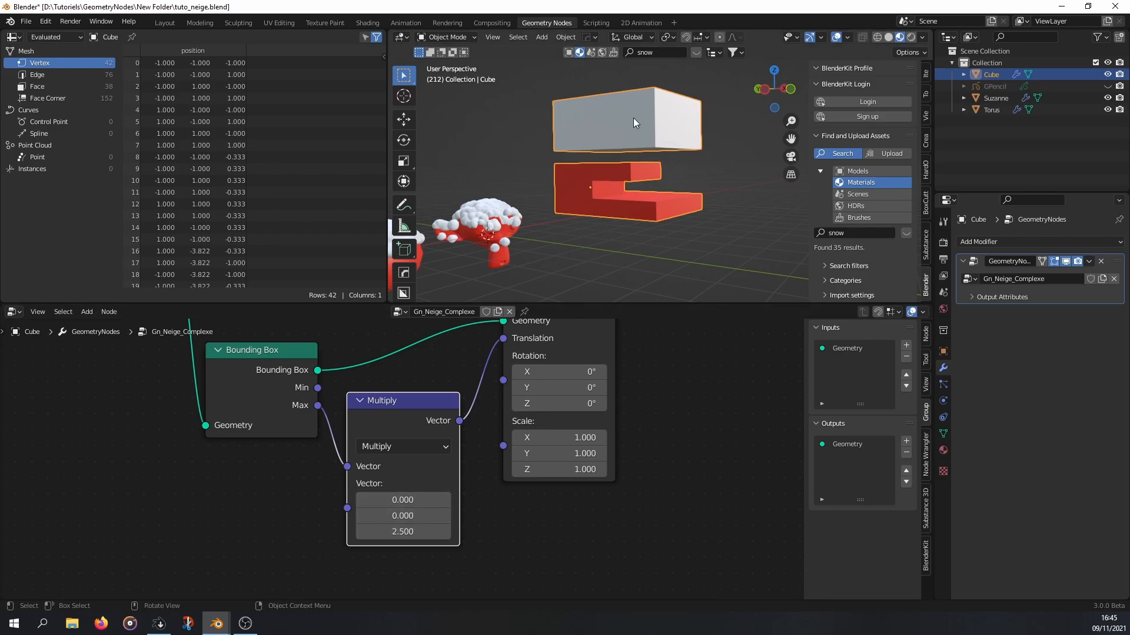
# - Expand the Join Geometry node and move it and the Group Output farther right to make room in the node tree
pyautogui.moveTo(636, 107); pyautogui.dragTo(631, 196, button='middle')
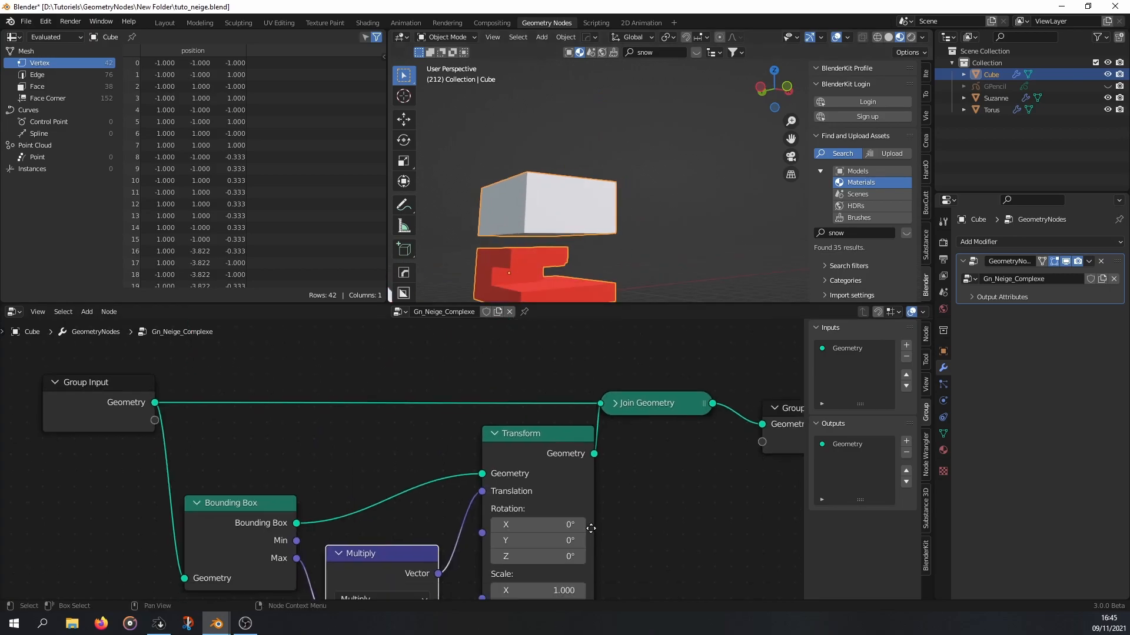
pyautogui.moveTo(591, 529); pyautogui.dragTo(578, 516, button='middle')
pyautogui.keyDown('ctrl'); pyautogui.moveTo(591, 467); pyautogui.dragTo(571, 454, button='middle'); pyautogui.keyUp('ctrl')
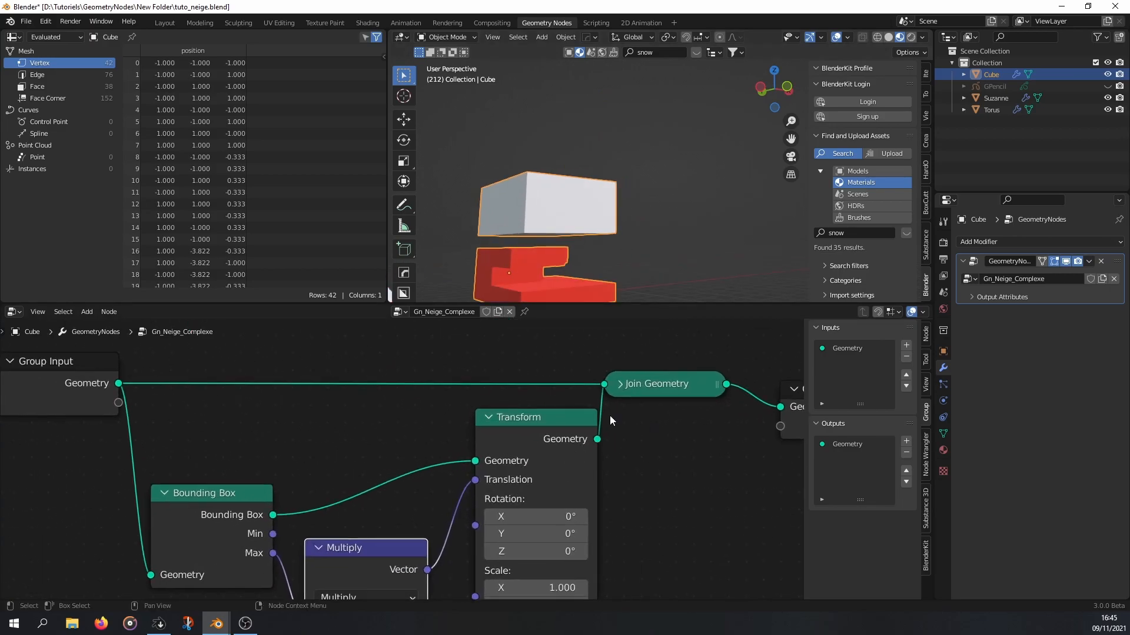
pyautogui.click(619, 384)
pyautogui.moveTo(619, 383); pyautogui.dragTo(678, 347)
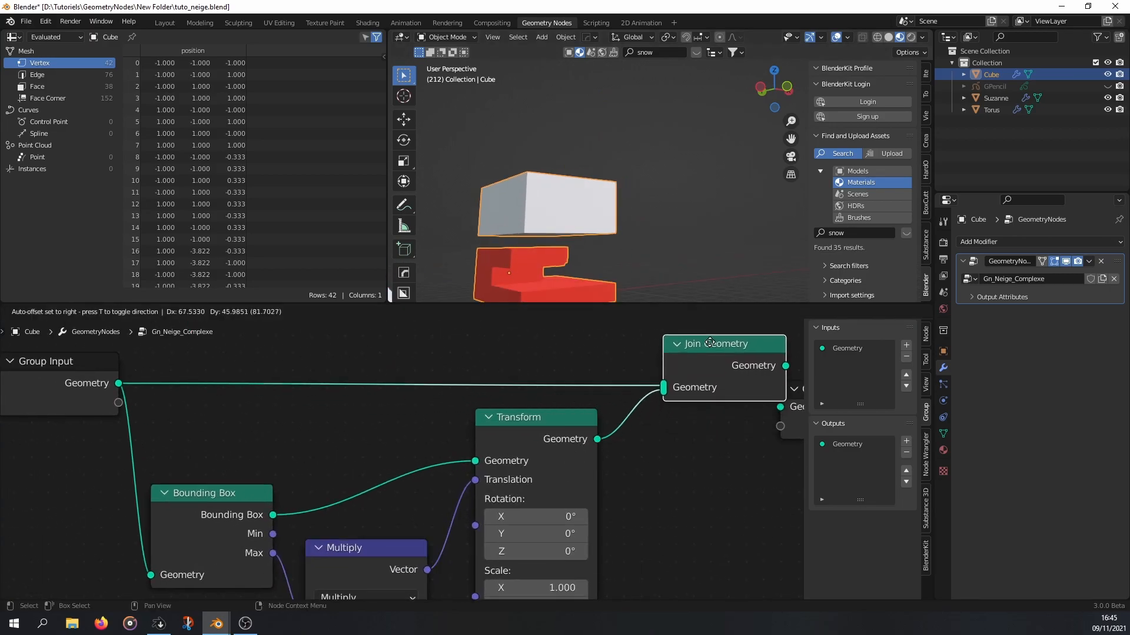
pyautogui.moveTo(504, 479); pyautogui.dragTo(401, 425, button='middle')
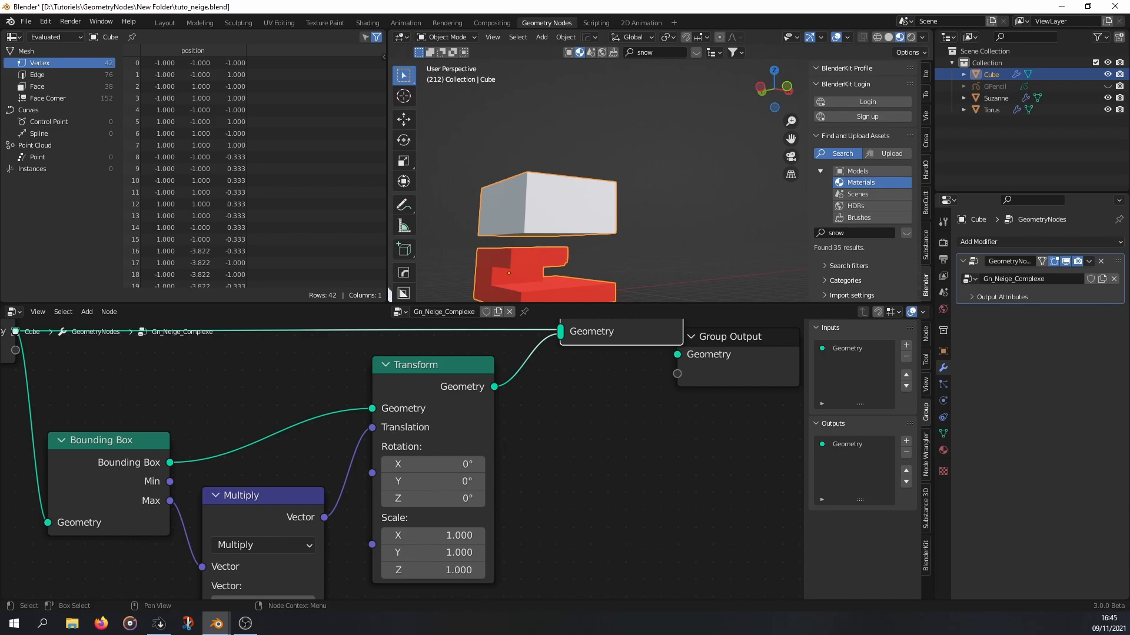
pyautogui.moveTo(723, 403); pyautogui.dragTo(429, 454, button='middle')
pyautogui.moveTo(429, 454); pyautogui.dragTo(681, 401)
# - Insert a Distribute Points on Faces node between the Transform and Join Geometry nodes and inspect the points above the block
pyautogui.hotkey('ctrl', 'space')
pyautogui.scroll(-3, 668, 406)
pyautogui.moveTo(550, 422); pyautogui.dragTo(648, 398, button='middle')
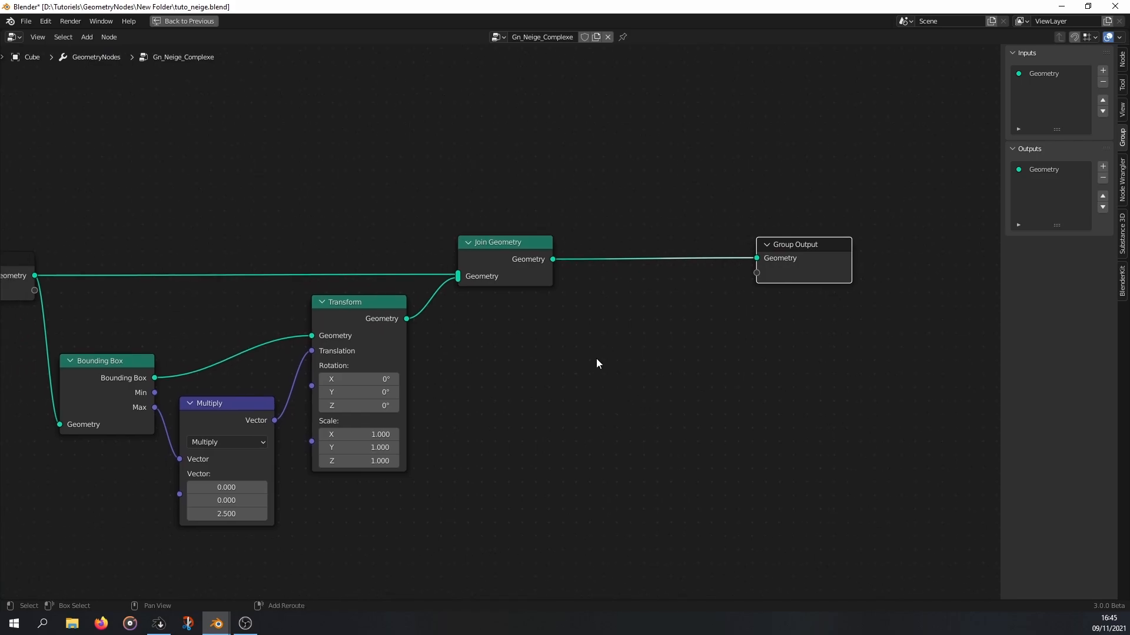
pyautogui.hotkey('shift', 'a')
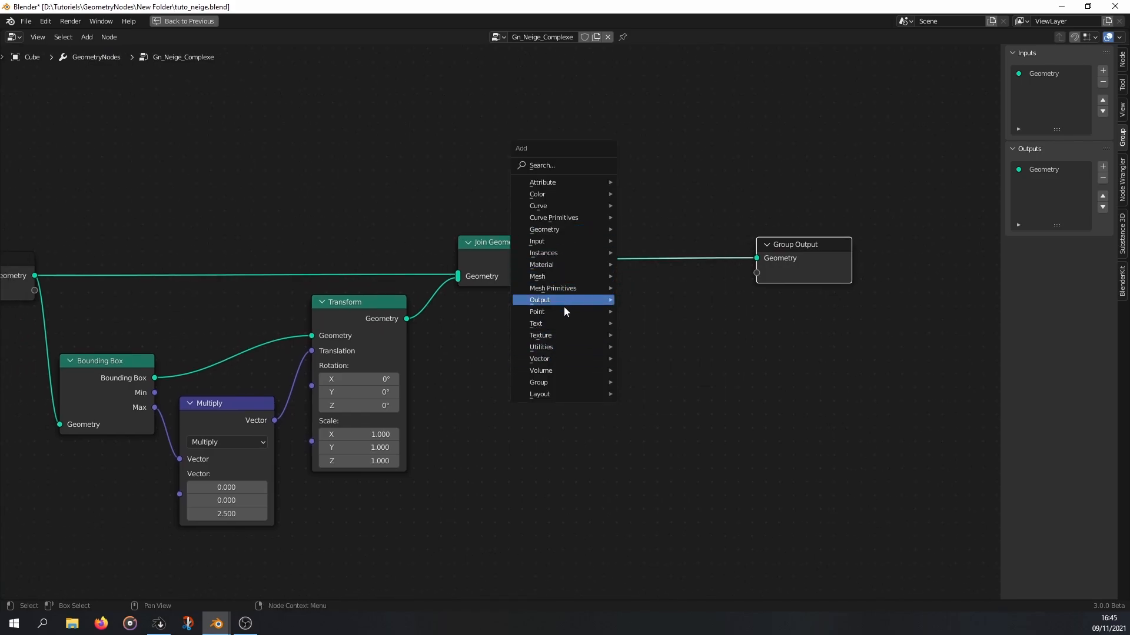
pyautogui.moveTo(606, 313)
pyautogui.click(700, 312)
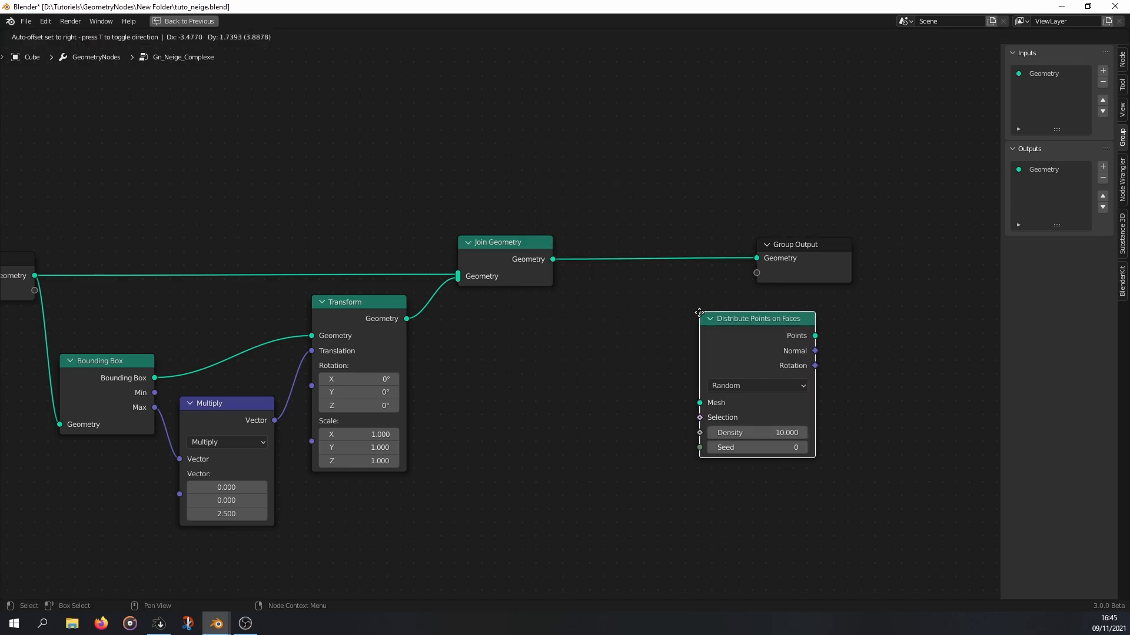
pyautogui.click(465, 310)
pyautogui.hotkey('ctrl', 'space')
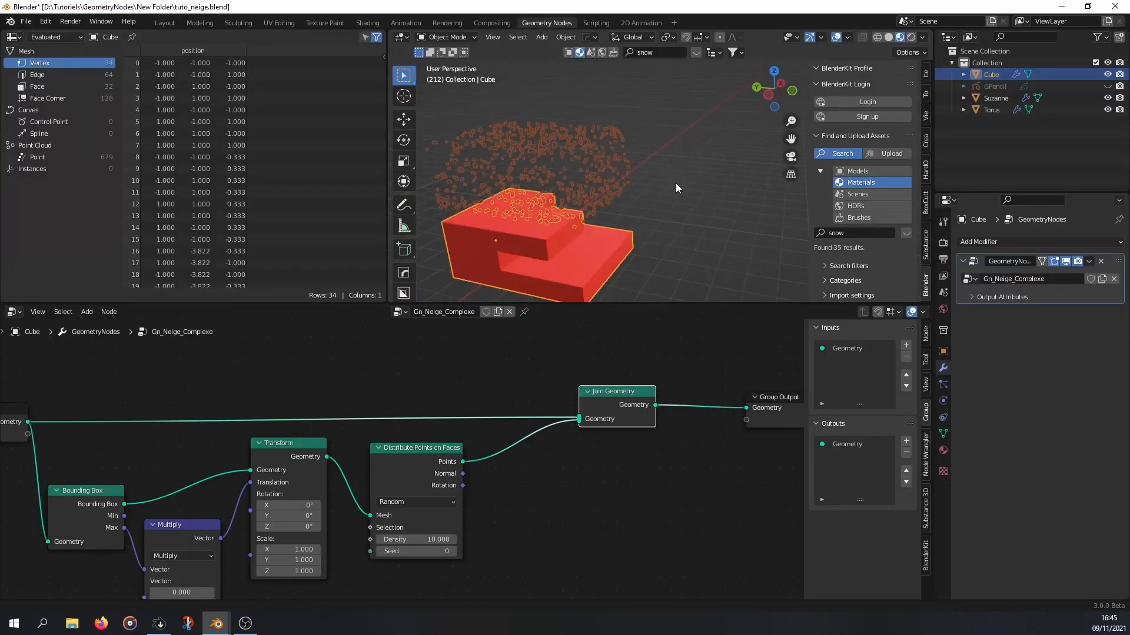
pyautogui.moveTo(644, 168); pyautogui.dragTo(633, 141, button='middle')
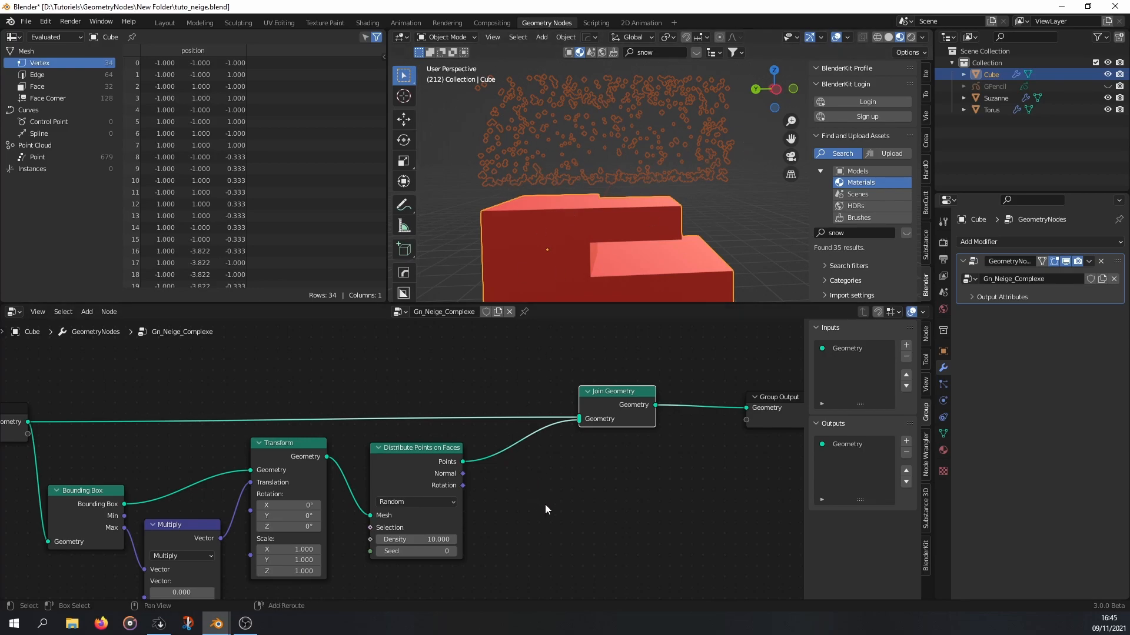
# - Add a Normal node and a Separate XYZ node, and connect the normal to the Separate XYZ vector input
pyautogui.hotkey('shift', 'a')
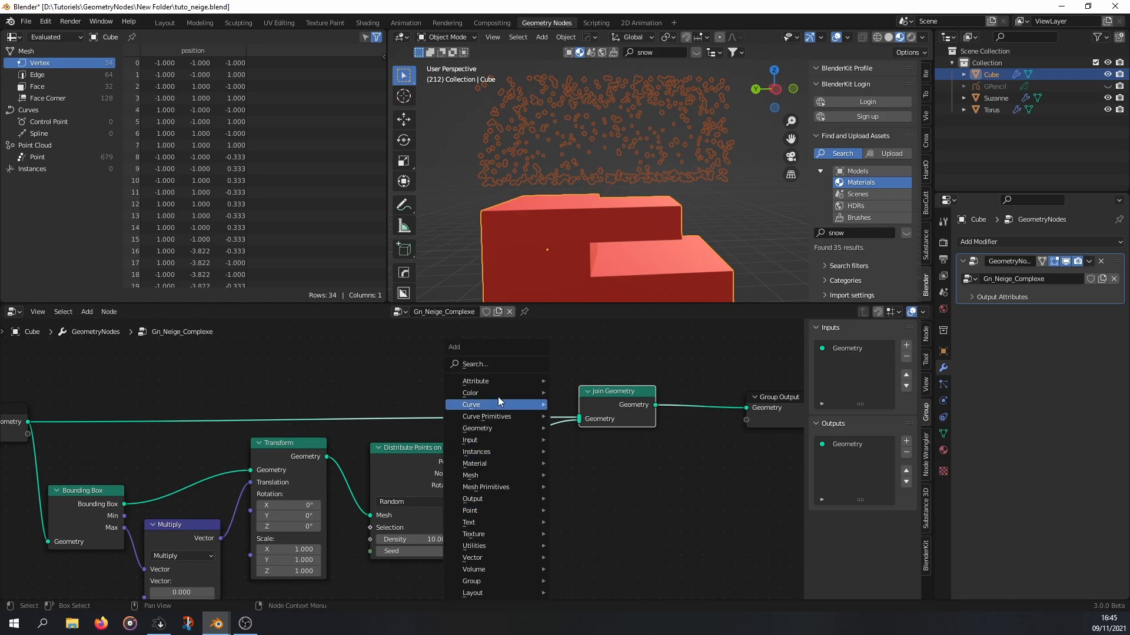
pyautogui.moveTo(544, 439)
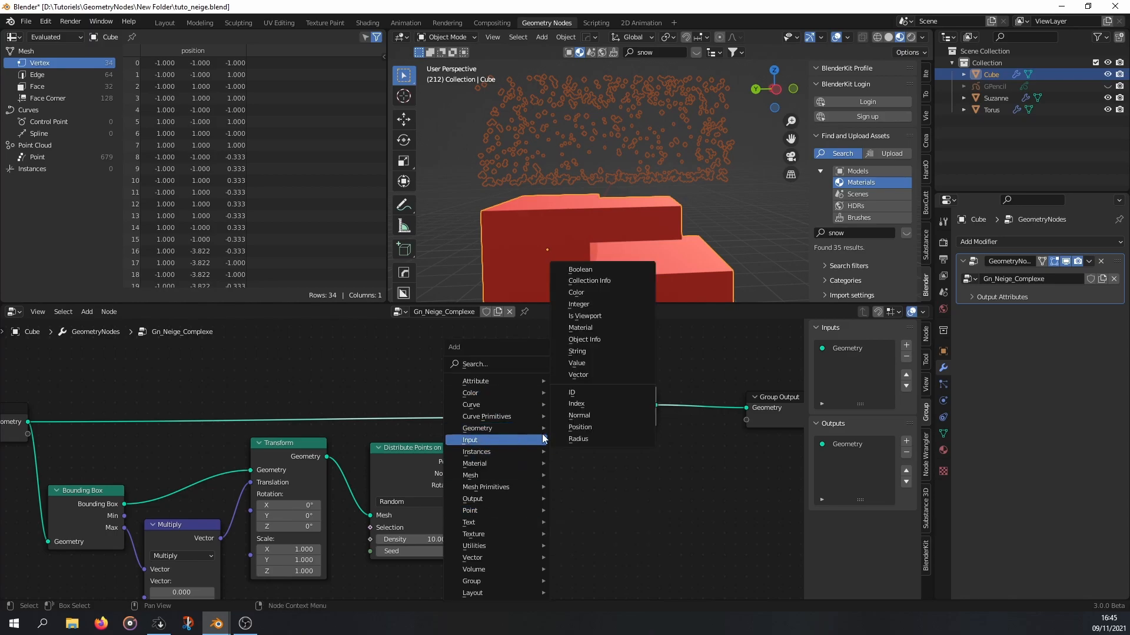
pyautogui.click(591, 416)
pyautogui.click(490, 434)
pyautogui.hotkey('shift', 'a')
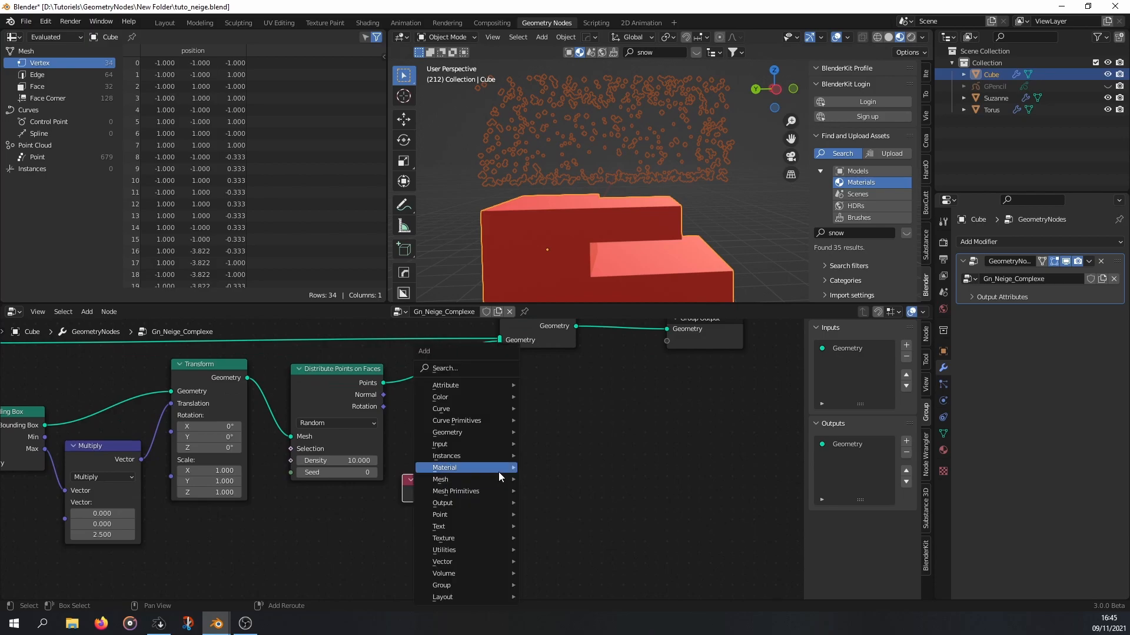
pyautogui.moveTo(462, 562)
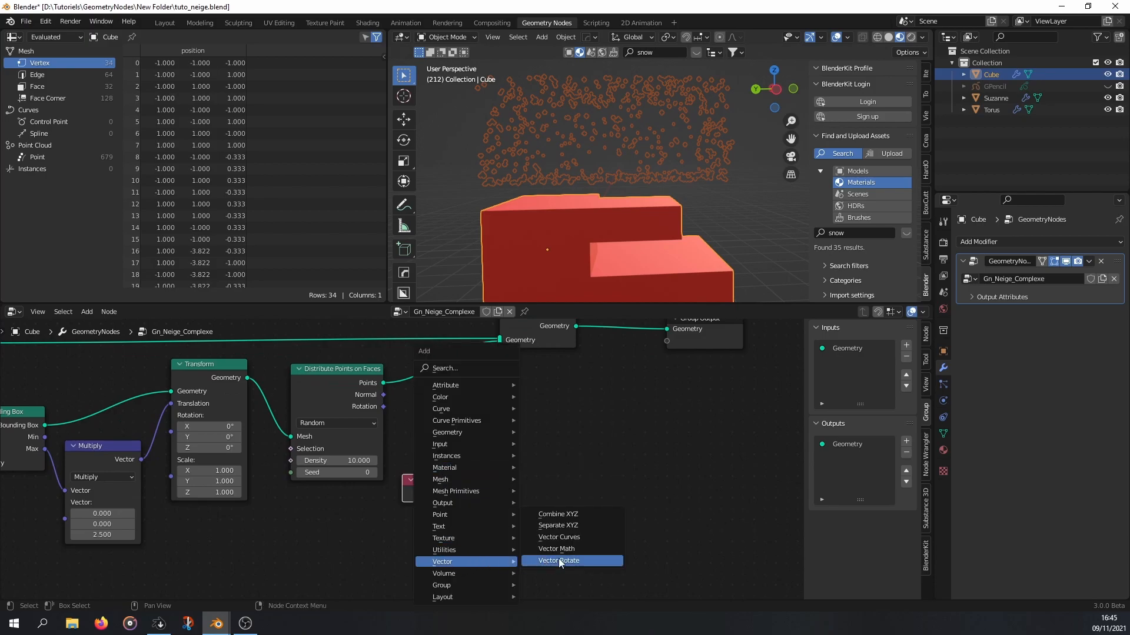
pyautogui.click(559, 526)
pyautogui.click(495, 440)
pyautogui.moveTo(479, 494); pyautogui.dragTo(499, 517)
pyautogui.moveTo(547, 426); pyautogui.dragTo(465, 428, button='middle')
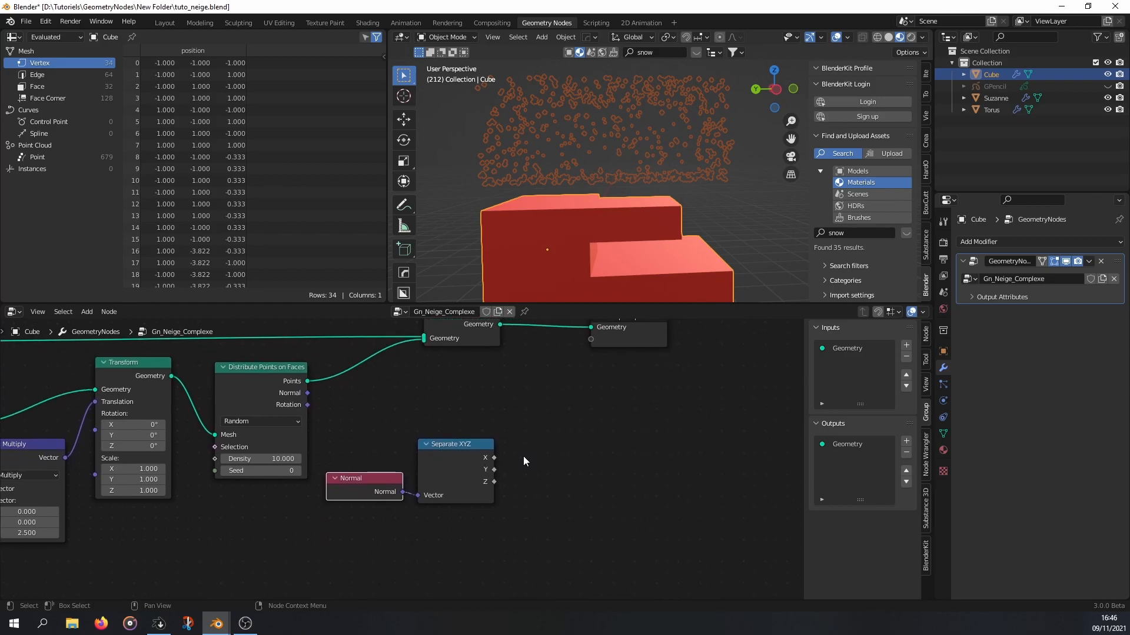
# - Switch the point distribution to Poisson Disk and link the Separate XYZ Z output to its Density Factor
pyautogui.keyDown('ctrl'); pyautogui.moveTo(528, 457); pyautogui.dragTo(488, 474, button='middle'); pyautogui.keyUp('ctrl')
pyautogui.keyDown('ctrl'); pyautogui.moveTo(489, 474); pyautogui.dragTo(500, 466, button='middle'); pyautogui.keyUp('ctrl')
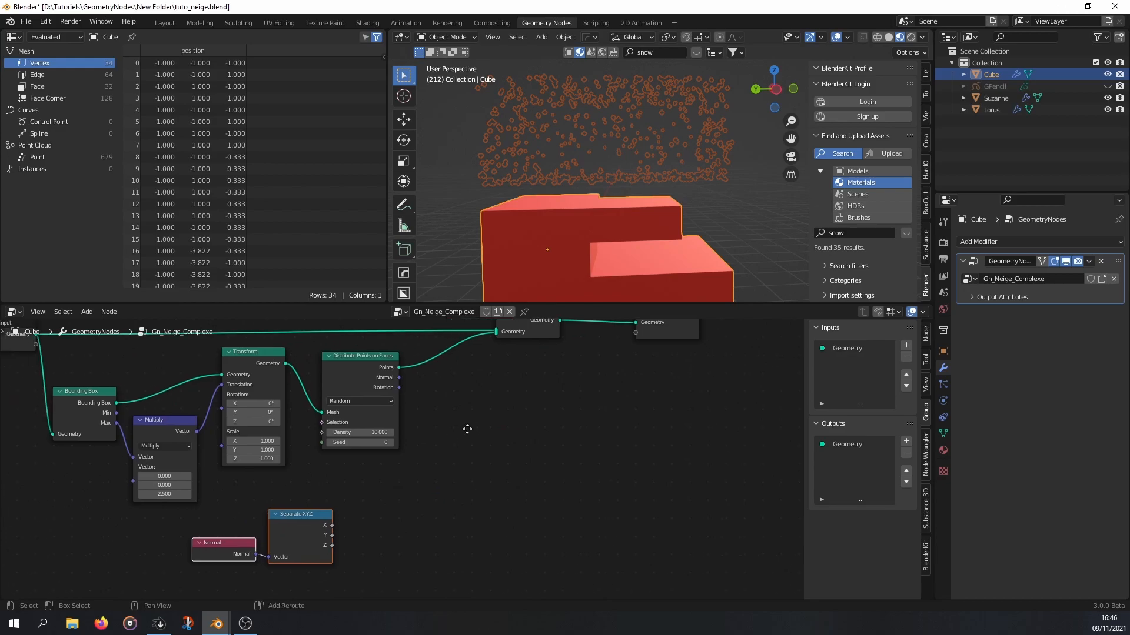
pyautogui.moveTo(467, 428); pyautogui.dragTo(483, 426, button='middle')
pyautogui.click(374, 398)
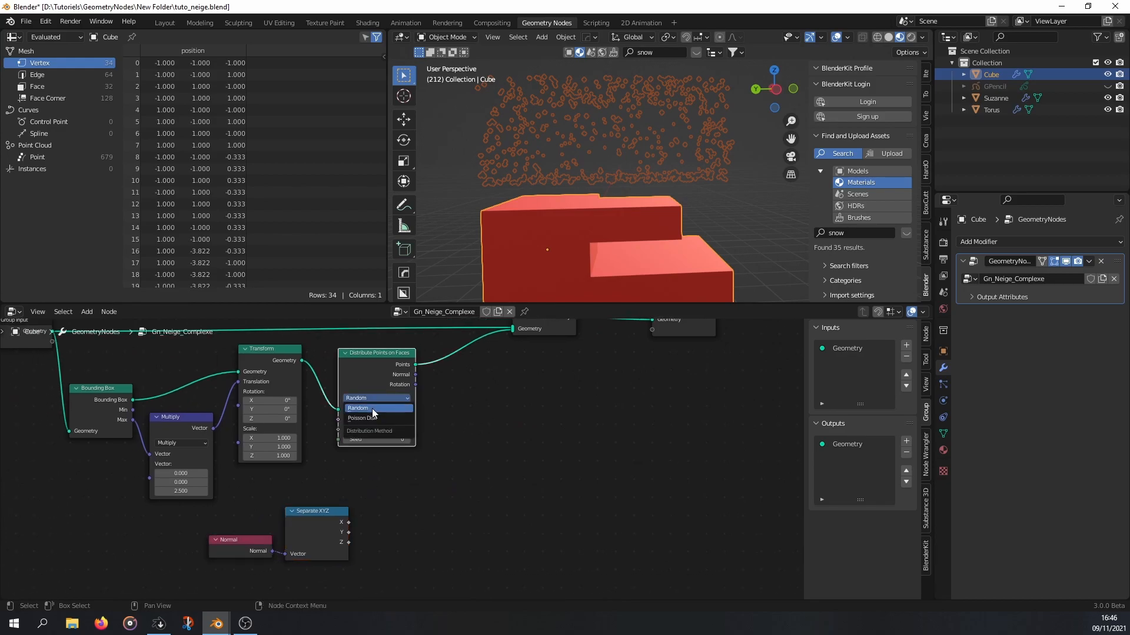
pyautogui.click(372, 408)
pyautogui.moveTo(349, 542); pyautogui.dragTo(338, 450)
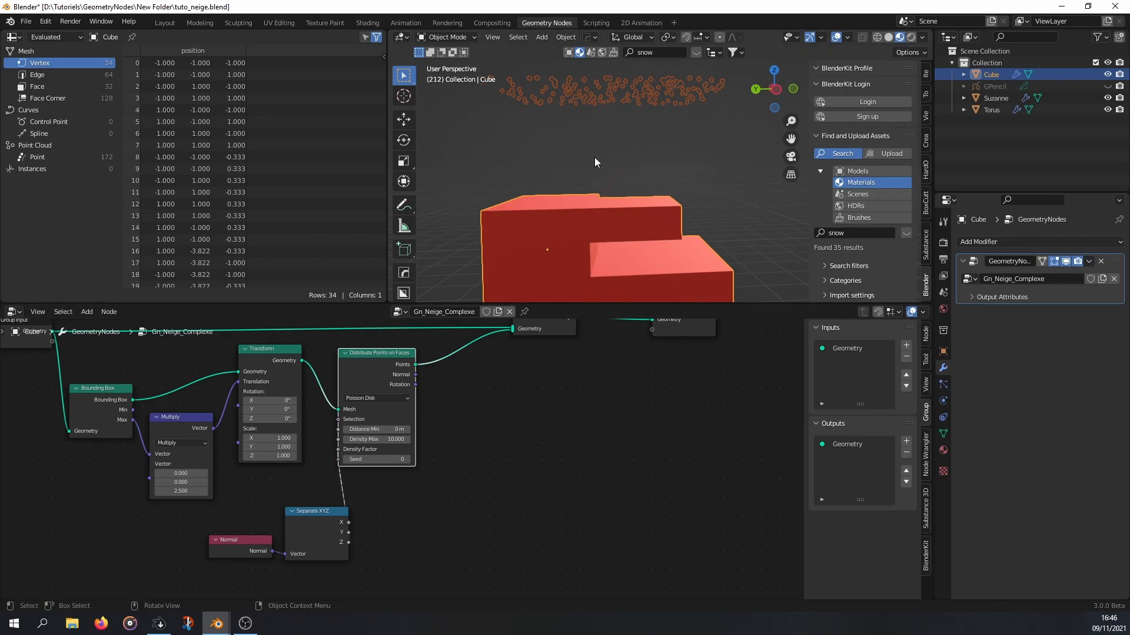
pyautogui.moveTo(591, 160); pyautogui.dragTo(584, 187, button='middle')
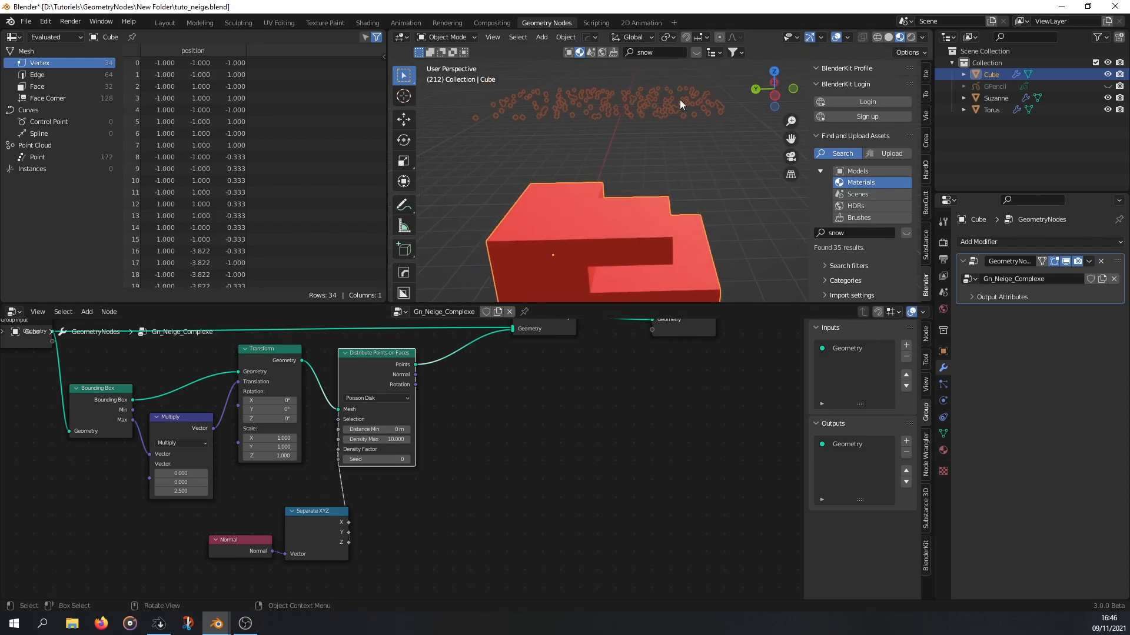
# - Set the Distribute Points on Faces node's Density Max to 200 and inspect the point layer above the block
pyautogui.click(400, 440)
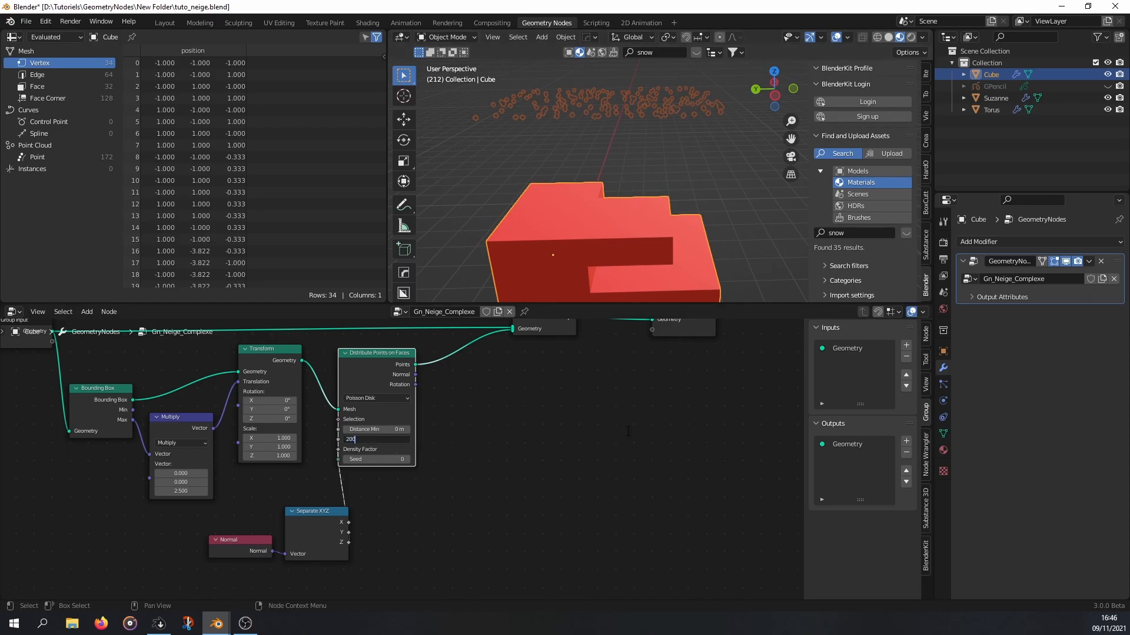
pyautogui.press('Return')
pyautogui.scroll(-3, 633, 187)
pyautogui.moveTo(639, 174); pyautogui.dragTo(672, 149, button='middle')
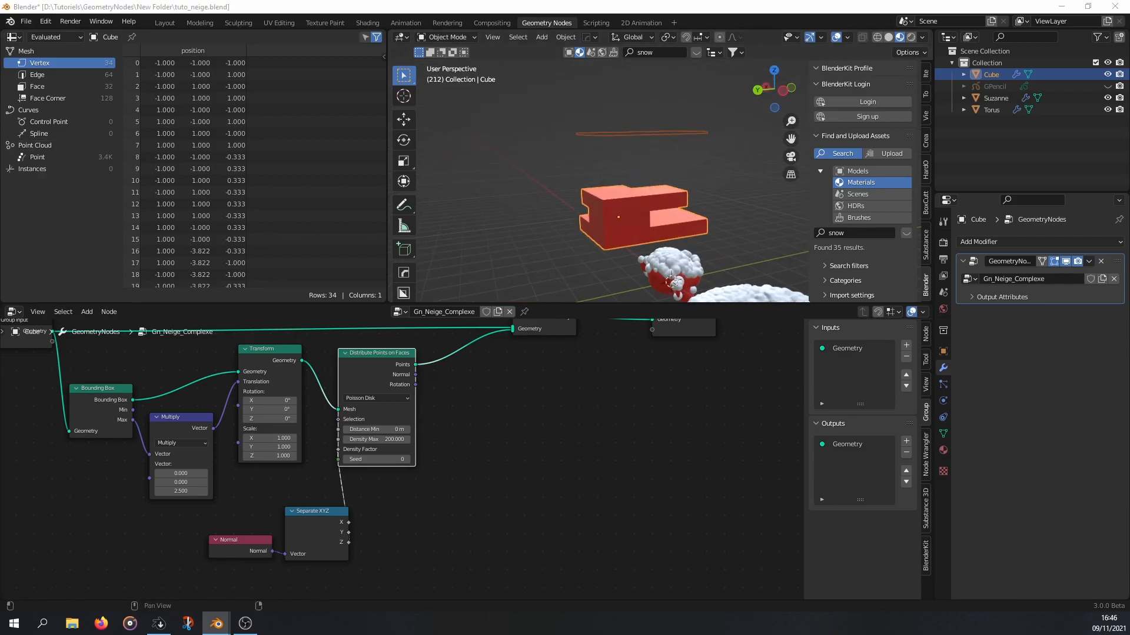
pyautogui.moveTo(673, 147); pyautogui.dragTo(641, 192, button='middle')
pyautogui.scroll(3, 629, 184)
# - Shift the Join Geometry and Group Output nodes farther along and insert a Set Position node after Distribute Points on Faces
pyautogui.moveTo(557, 413); pyautogui.dragTo(474, 482, button='middle')
pyautogui.moveTo(448, 346); pyautogui.dragTo(587, 428)
pyautogui.moveTo(477, 383); pyautogui.dragTo(566, 375)
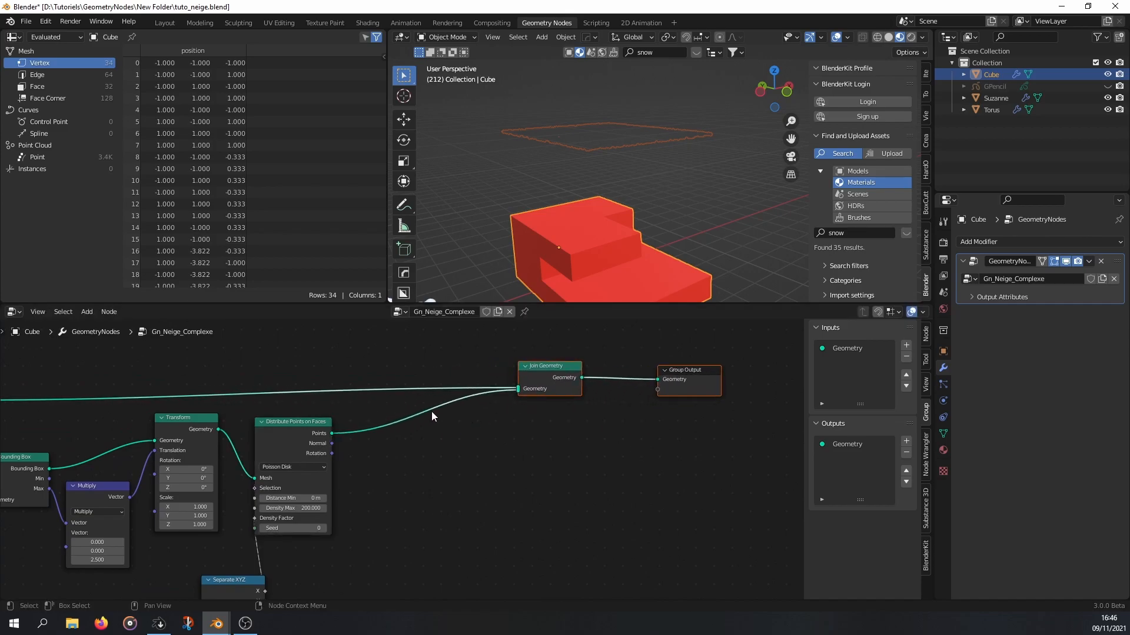
pyautogui.hotkey('shift', 'a')
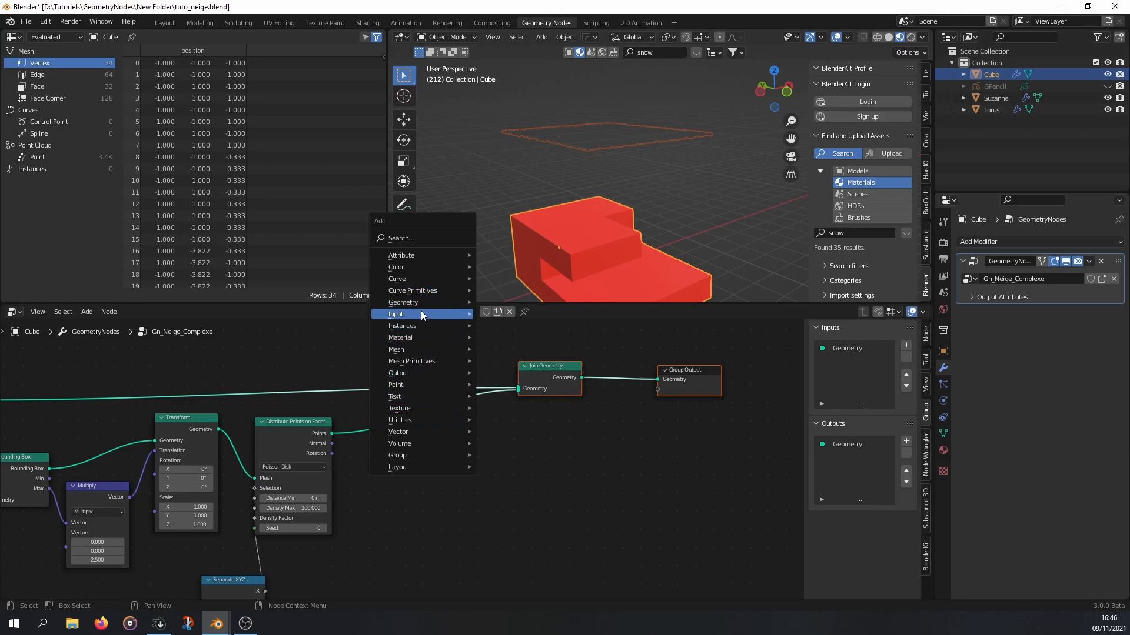
pyautogui.moveTo(447, 303)
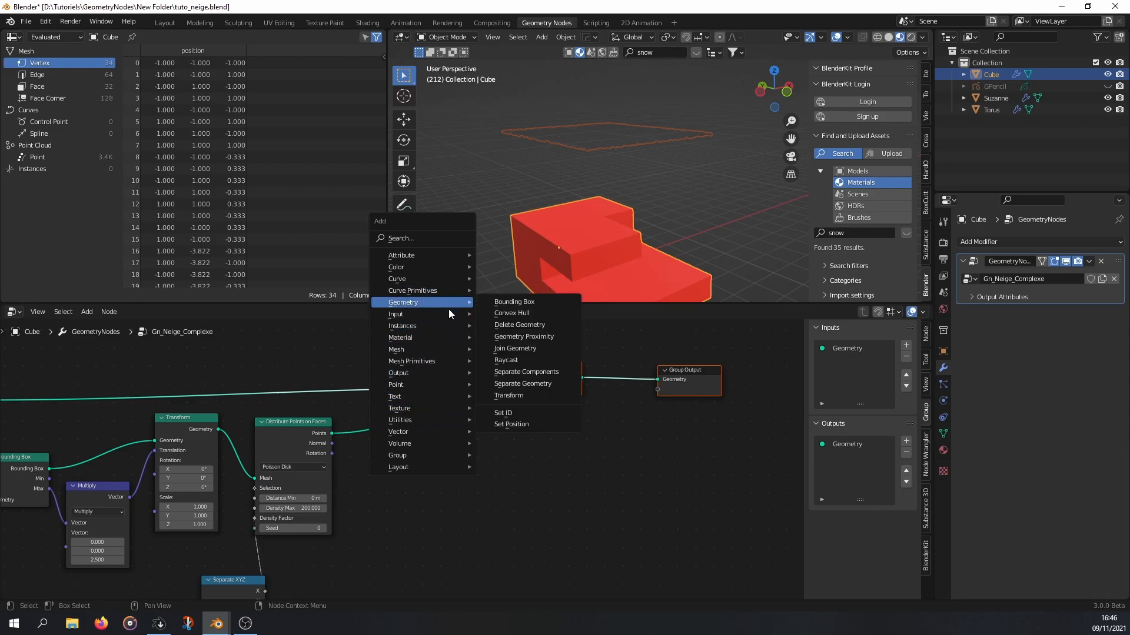
pyautogui.click(522, 425)
pyautogui.click(453, 461)
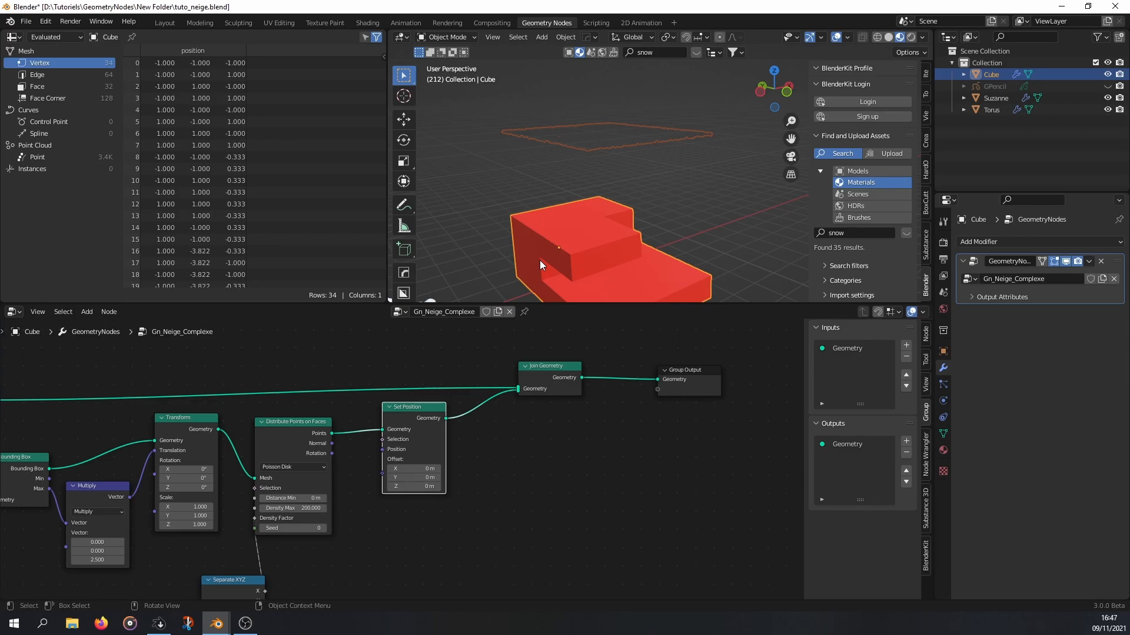
# - Add a Raycast node in the free space above the node chain
pyautogui.press('Home')
pyautogui.hotkey('shift', 'a')
pyautogui.moveTo(379, 366)
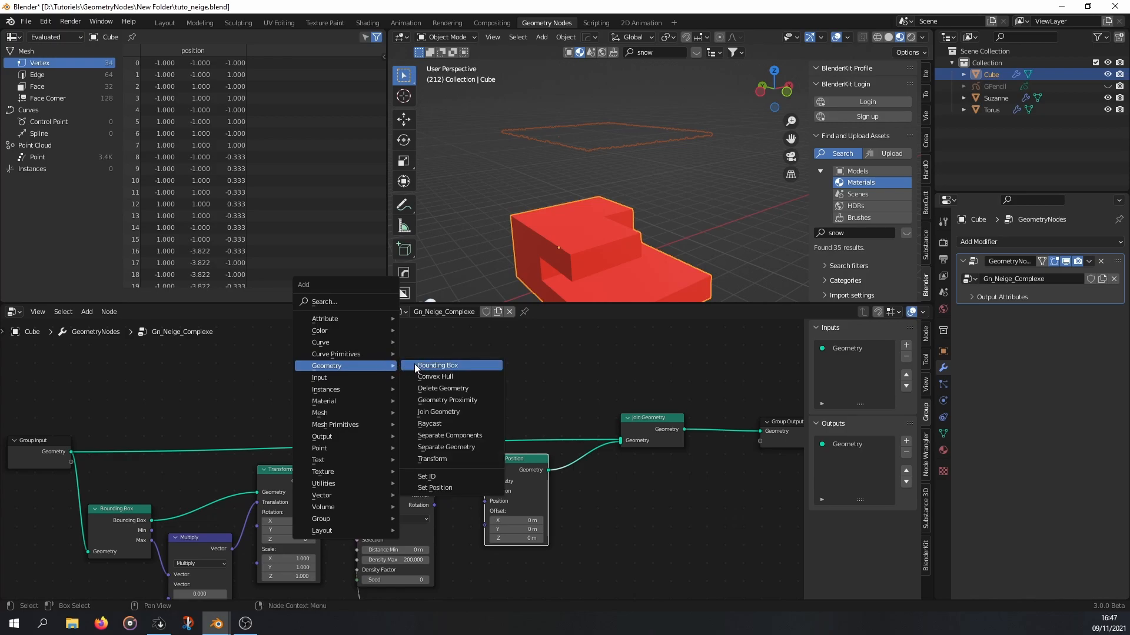
pyautogui.moveTo(435, 418); pyautogui.dragTo(356, 367)
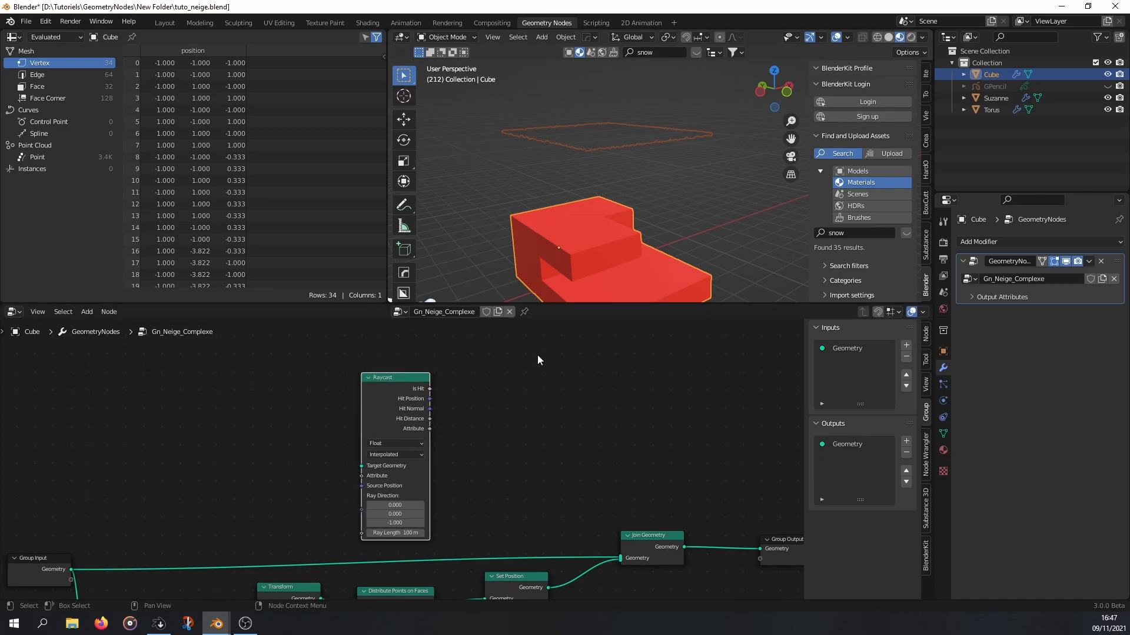
# - Sketch annotation arrows from the point layer down to the block to illustrate the ray direction, and remove the annotation
pyautogui.click(403, 205)
pyautogui.moveTo(579, 150)
pyautogui.mouseDown()
pyautogui.moveTo(580, 227)
pyautogui.moveTo(592, 207)
pyautogui.moveTo(605, 228)
pyautogui.moveTo(605, 293)
pyautogui.moveTo(615, 272)
pyautogui.mouseUp()
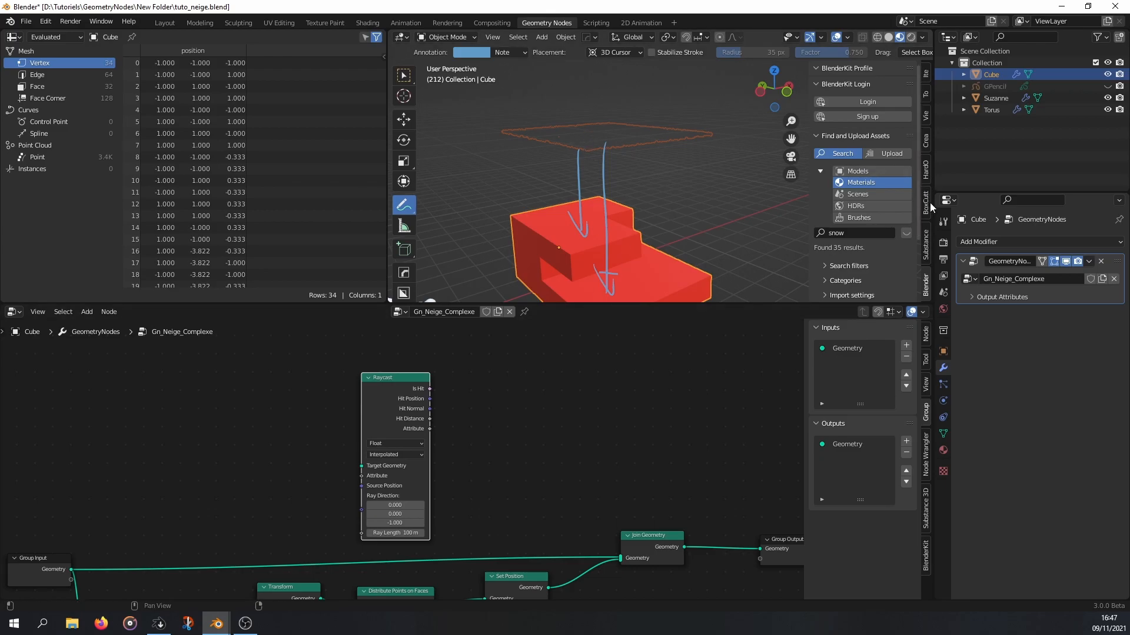
pyautogui.scroll(5, 927, 245)
pyautogui.moveTo(901, 294); pyautogui.dragTo(898, 232, button='middle')
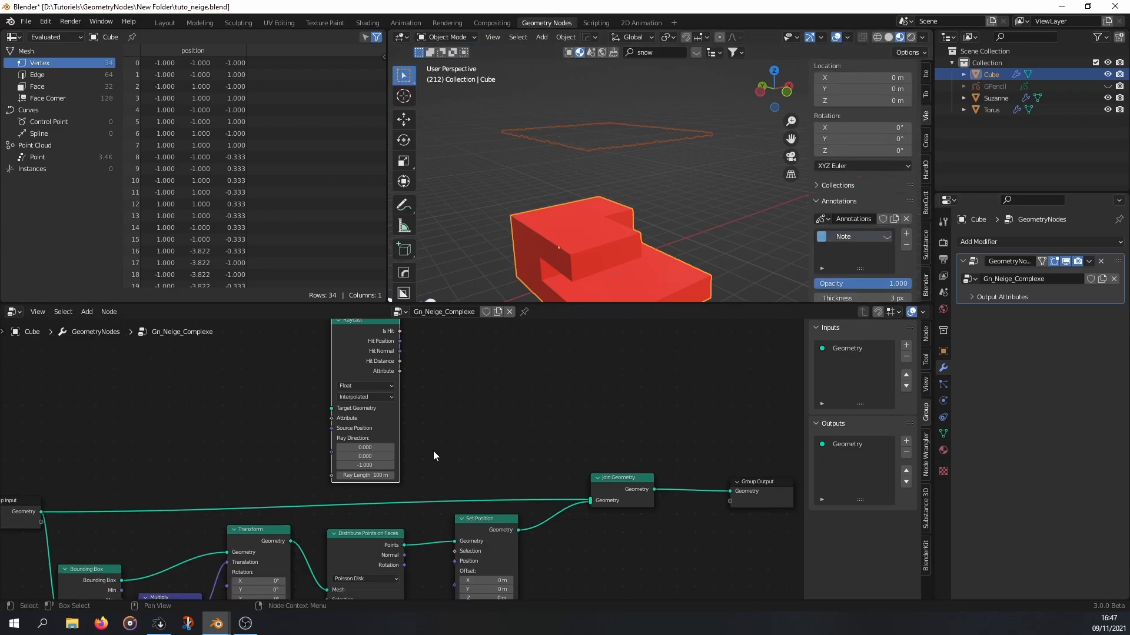
# - Connect the Group Input geometry to the Raycast node's Target Geometry
pyautogui.scroll(1, 437, 452)
pyautogui.moveTo(439, 444); pyautogui.dragTo(530, 408, button='middle')
pyautogui.moveTo(90, 498); pyautogui.dragTo(424, 380)
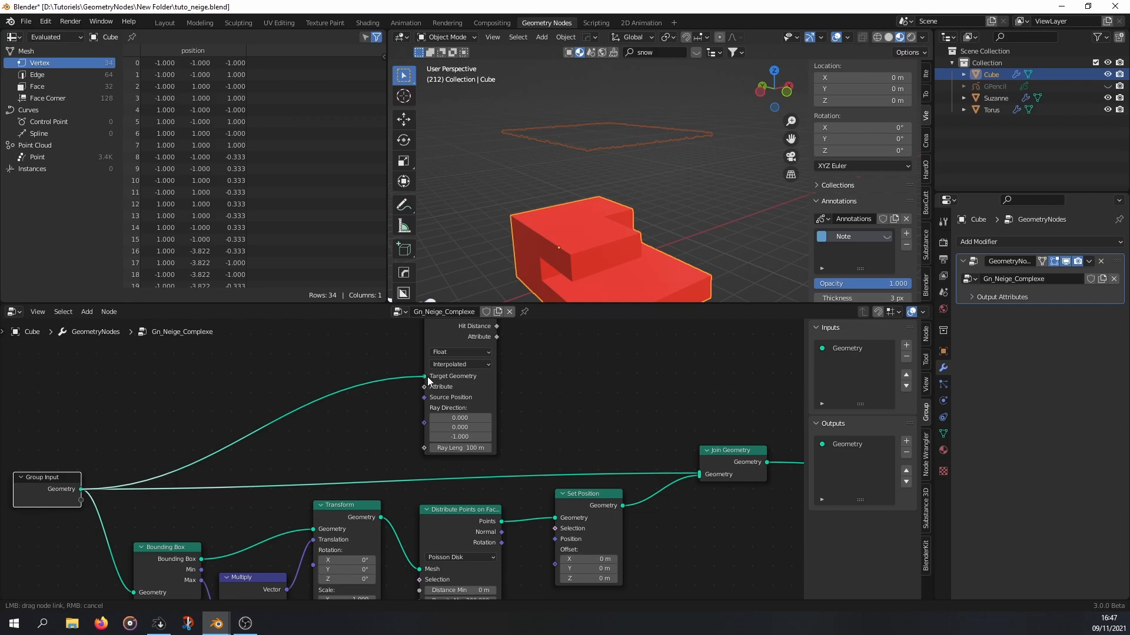
pyautogui.moveTo(428, 381); pyautogui.dragTo(429, 380)
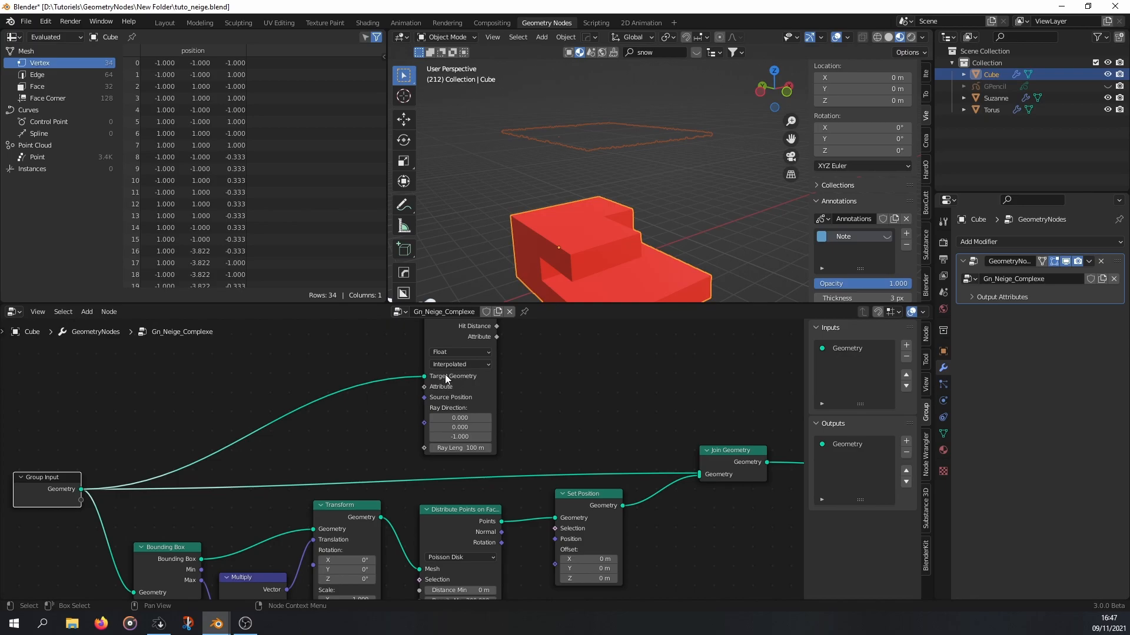
# - Review the Raycast node's sockets and link its Hit Position output to the Set Position node's Position input
pyautogui.scroll(-2, 550, 362)
pyautogui.moveTo(539, 378); pyautogui.dragTo(464, 467, button='middle')
pyautogui.hotkey('ctrl', 'space')
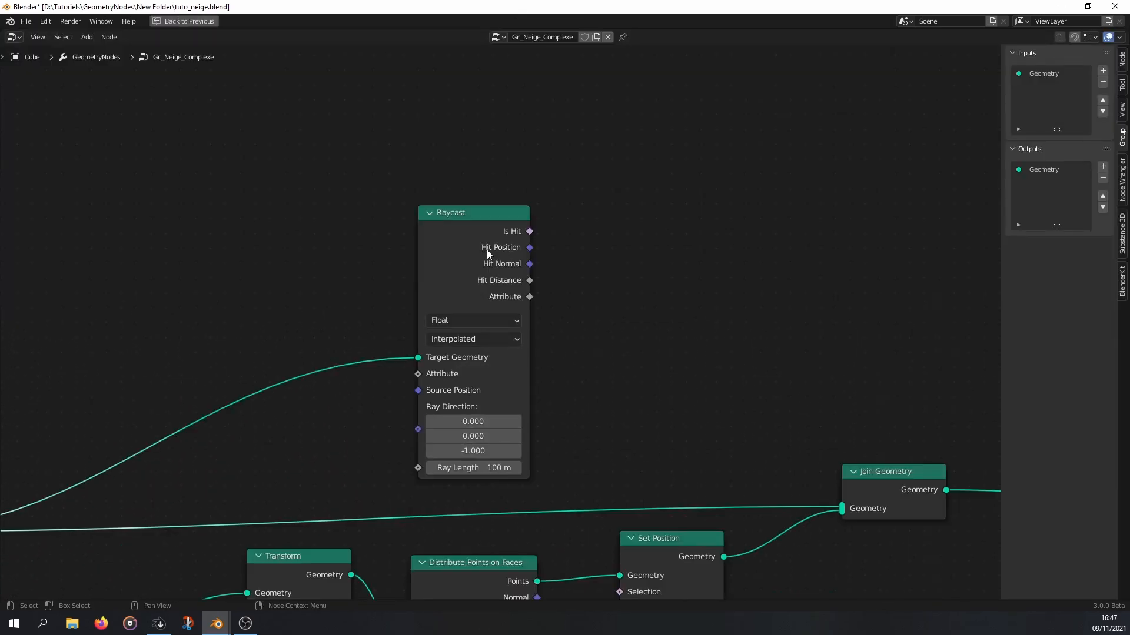
pyautogui.scroll(2, 484, 252)
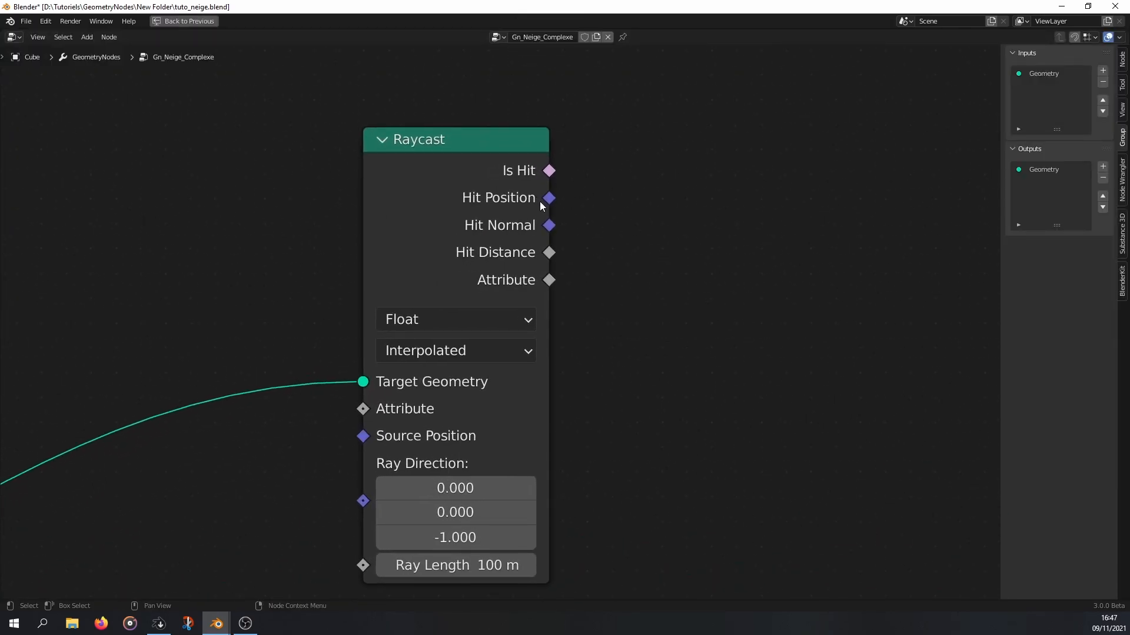
pyautogui.scroll(-4, 612, 199)
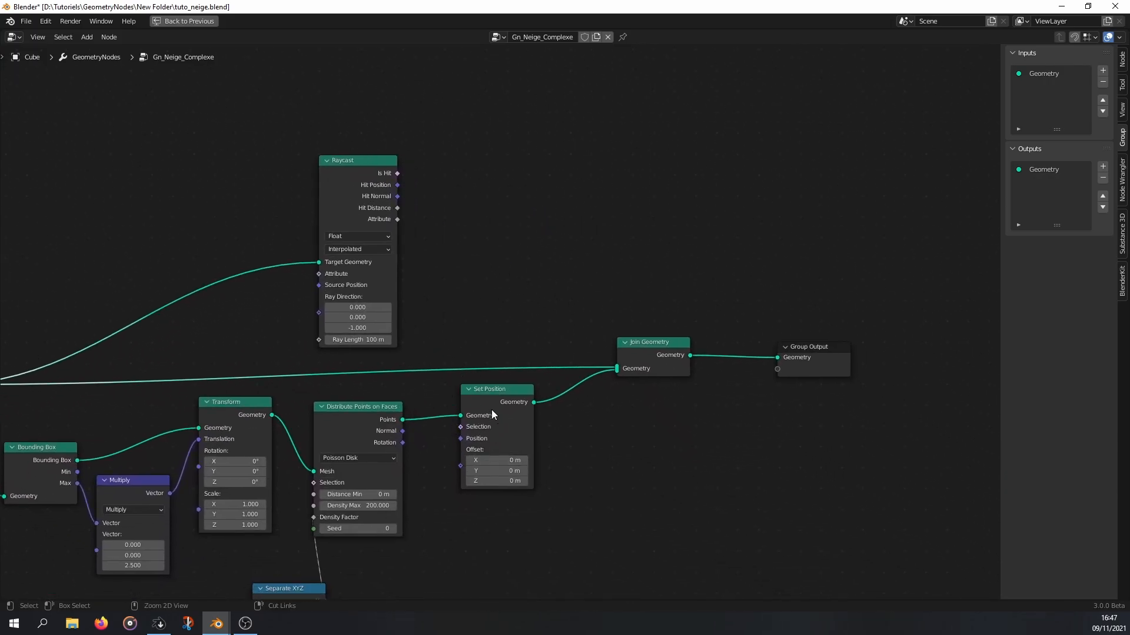
pyautogui.hotkey('ctrl', 'space')
pyautogui.moveTo(320, 349); pyautogui.dragTo(370, 552)
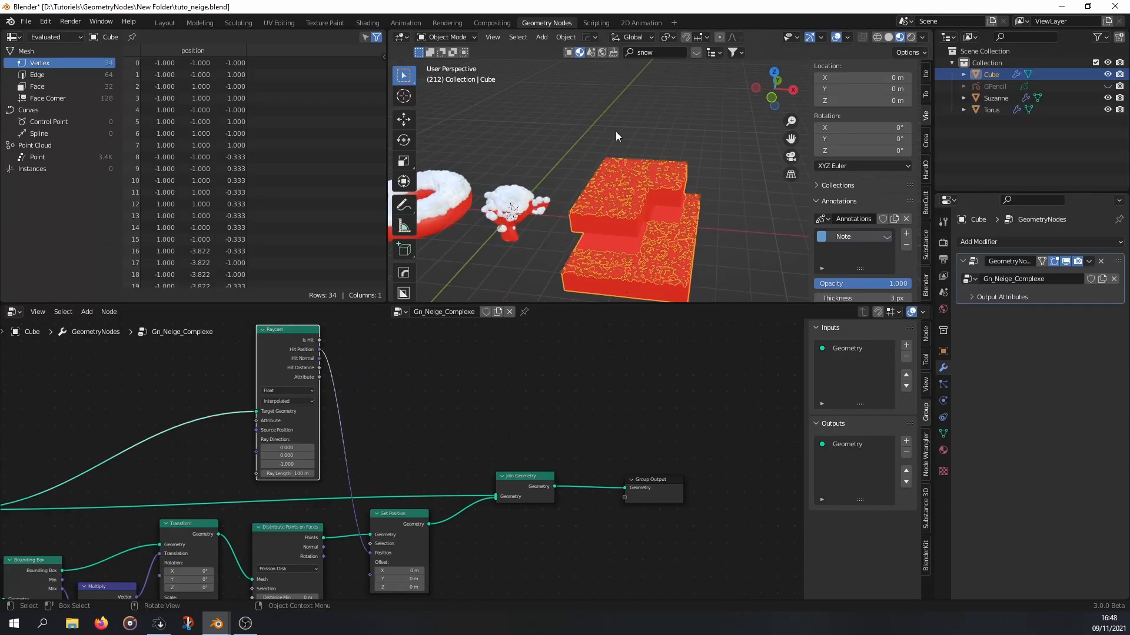
# - Examine from several angles how the projected points lie on the block's upper surfaces and beneath its overhang
pyautogui.moveTo(614, 210); pyautogui.dragTo(658, 181, button='middle')
pyautogui.scroll(2, 656, 181)
pyautogui.keyDown('shift'); pyautogui.moveTo(562, 226); pyautogui.dragTo(507, 186, button='middle'); pyautogui.keyUp('shift')
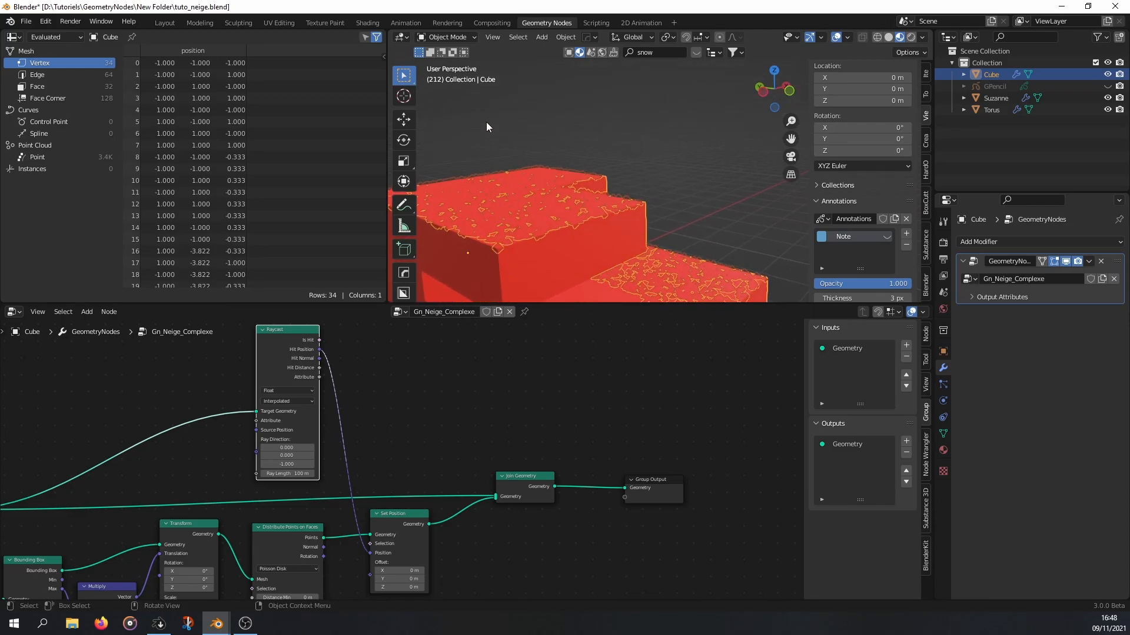
pyautogui.moveTo(621, 197); pyautogui.dragTo(542, 193, button='middle')
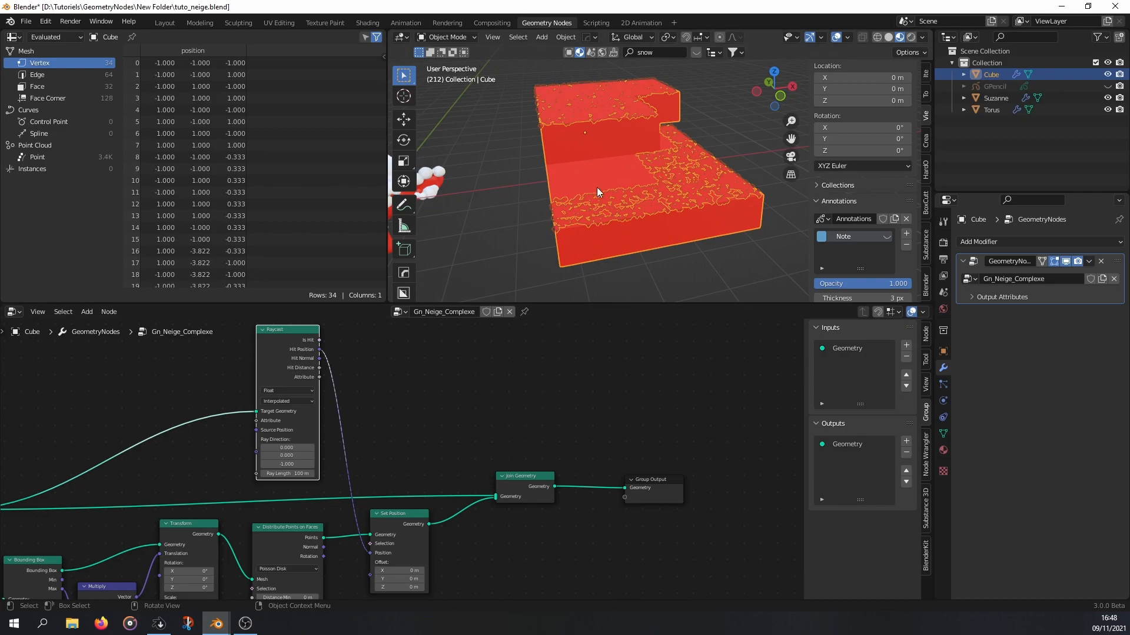
pyautogui.moveTo(611, 166)
pyautogui.mouseDown(button='middle')
pyautogui.moveTo(662, 139)
pyautogui.moveTo(606, 155)
pyautogui.mouseUp(button='middle')
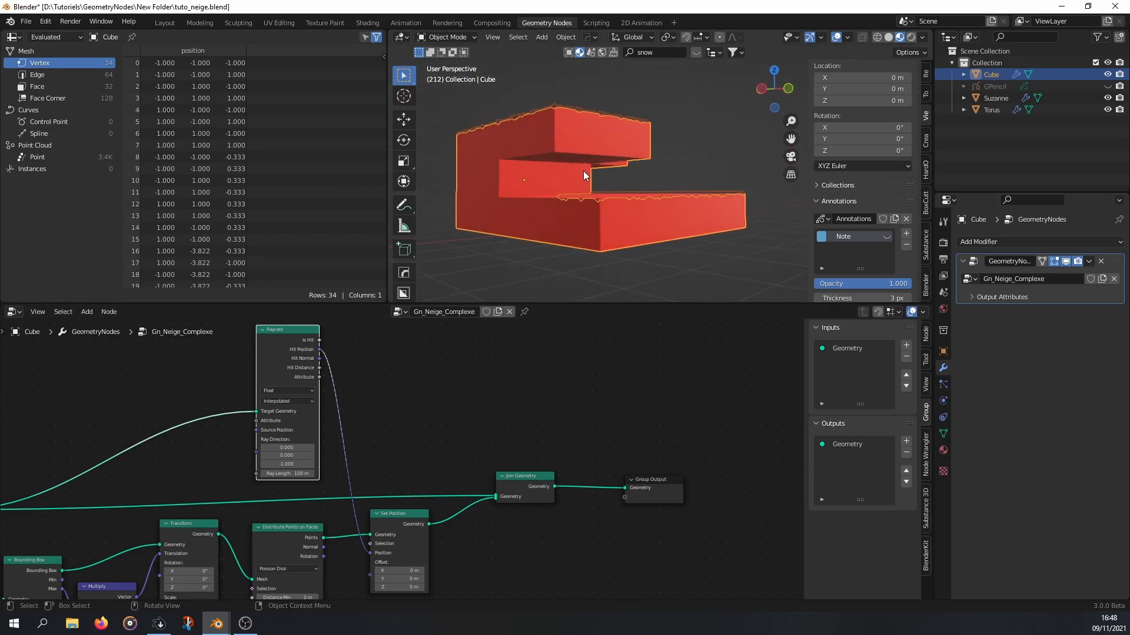
pyautogui.scroll(-2, 546, 214)
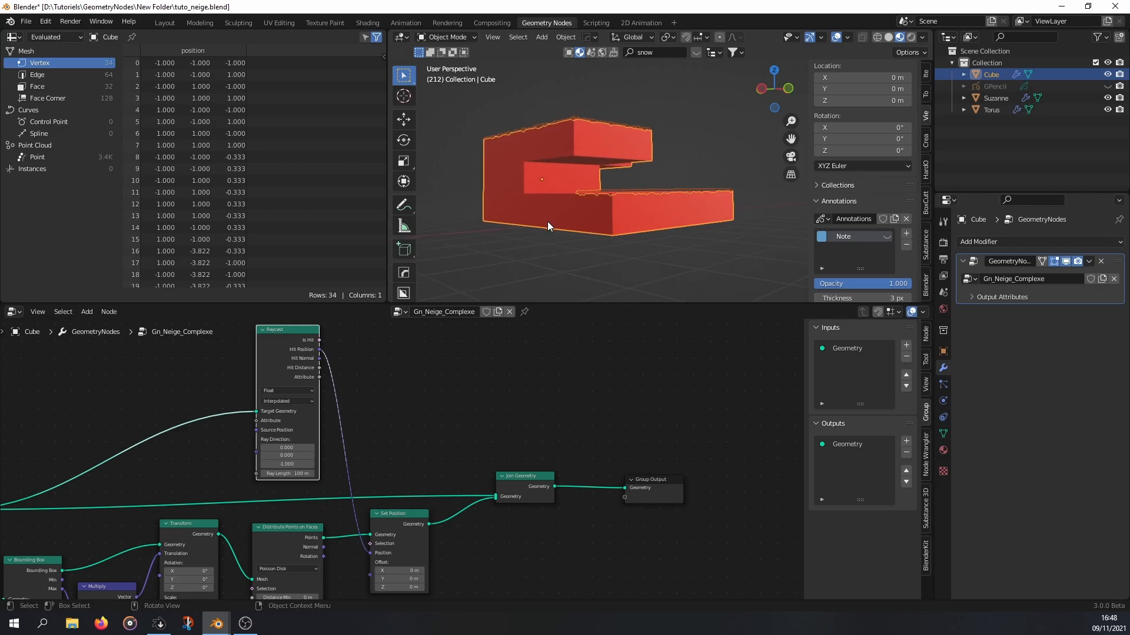
# - Select the block's bottom faces in Edit Mode and snap the 3D cursor to the selection
pyautogui.moveTo(592, 234); pyautogui.dragTo(615, 185, button='middle')
pyautogui.press('Tab')
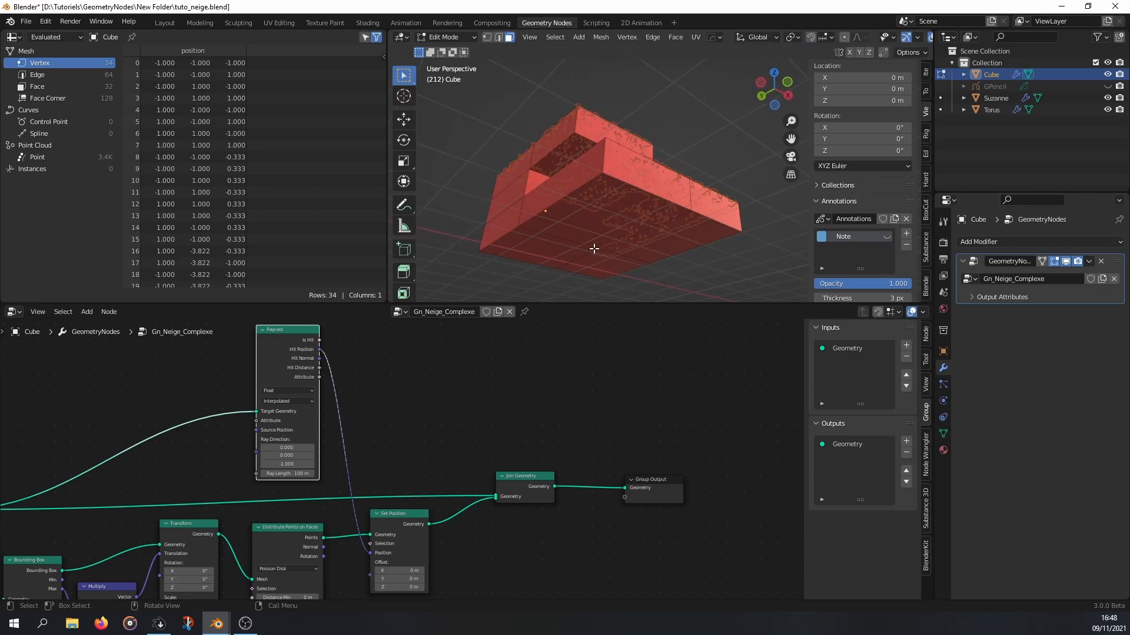
pyautogui.moveTo(681, 238); pyautogui.dragTo(632, 245, button='middle')
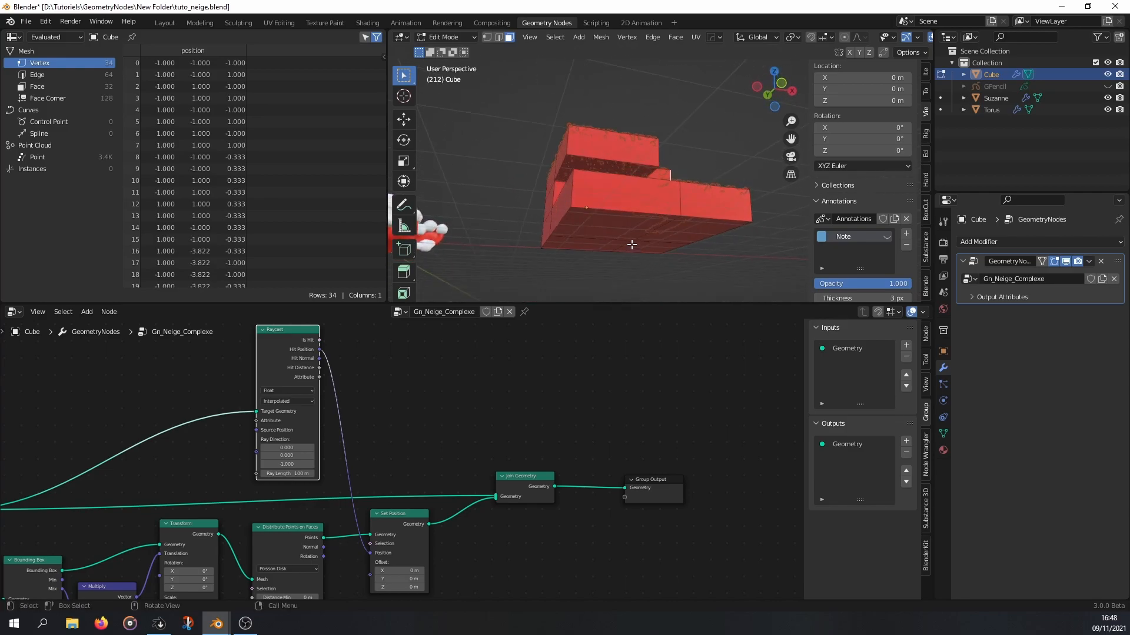
pyautogui.click(630, 232)
pyautogui.keyDown('shift'); pyautogui.click(656, 241); pyautogui.keyUp('shift')
pyautogui.keyDown('shift'); pyautogui.click(647, 250); pyautogui.keyUp('shift')
pyautogui.keyDown('shift'); pyautogui.click(614, 245); pyautogui.keyUp('shift')
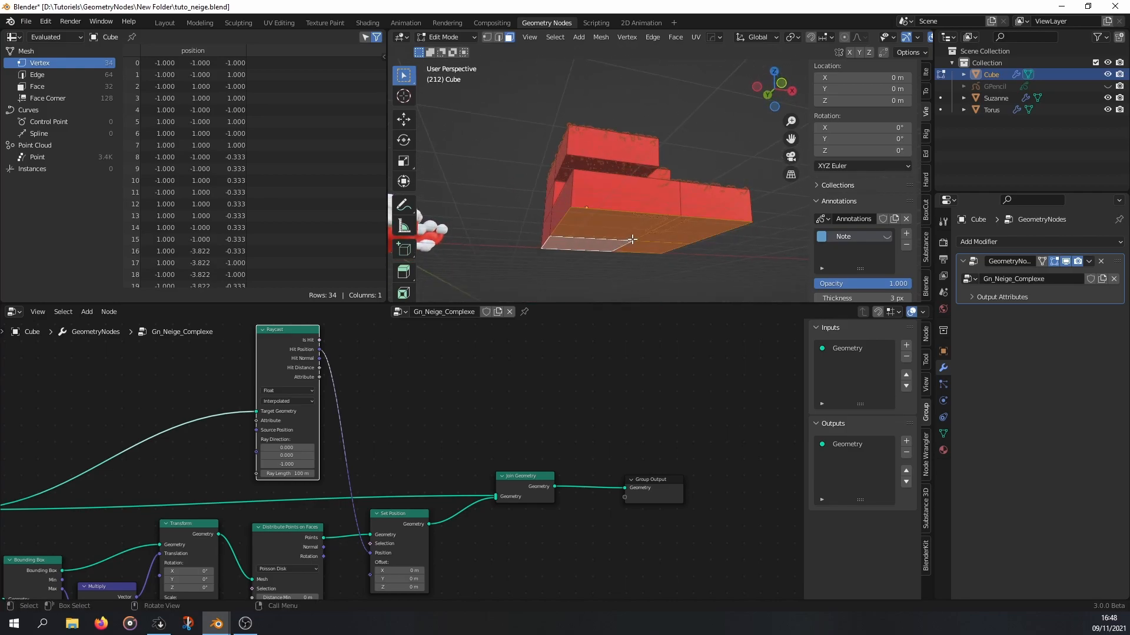
pyautogui.hotkey('shift', 's')
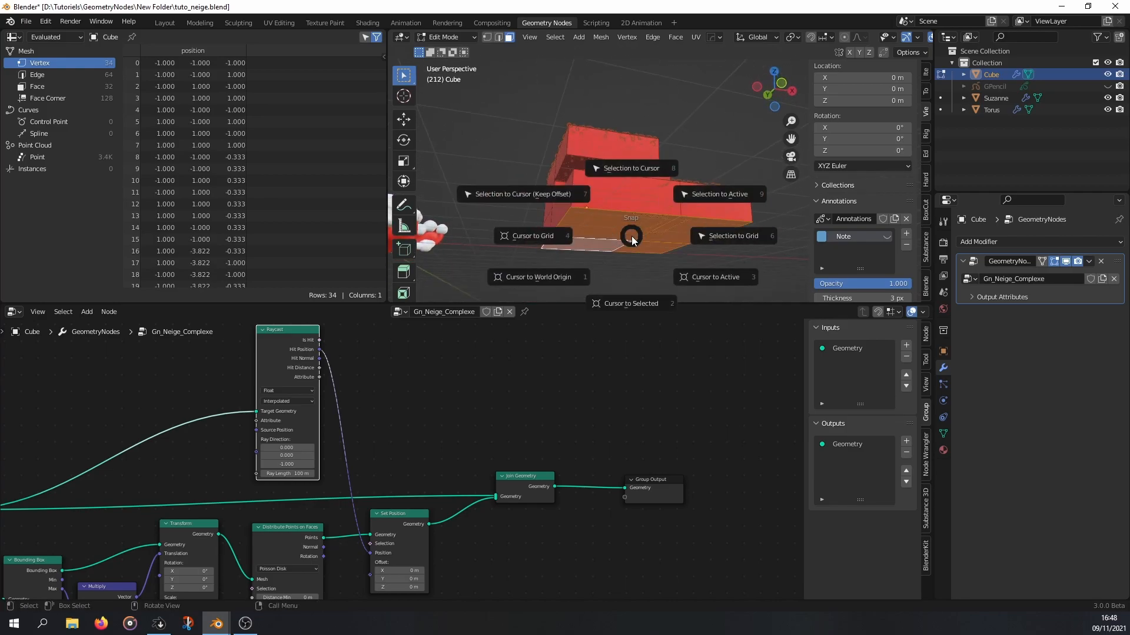
pyautogui.click(634, 302)
# - Return to Object Mode and set the block's origin to the 3D cursor
pyautogui.press('Tab')
pyautogui.rightClick(639, 236)
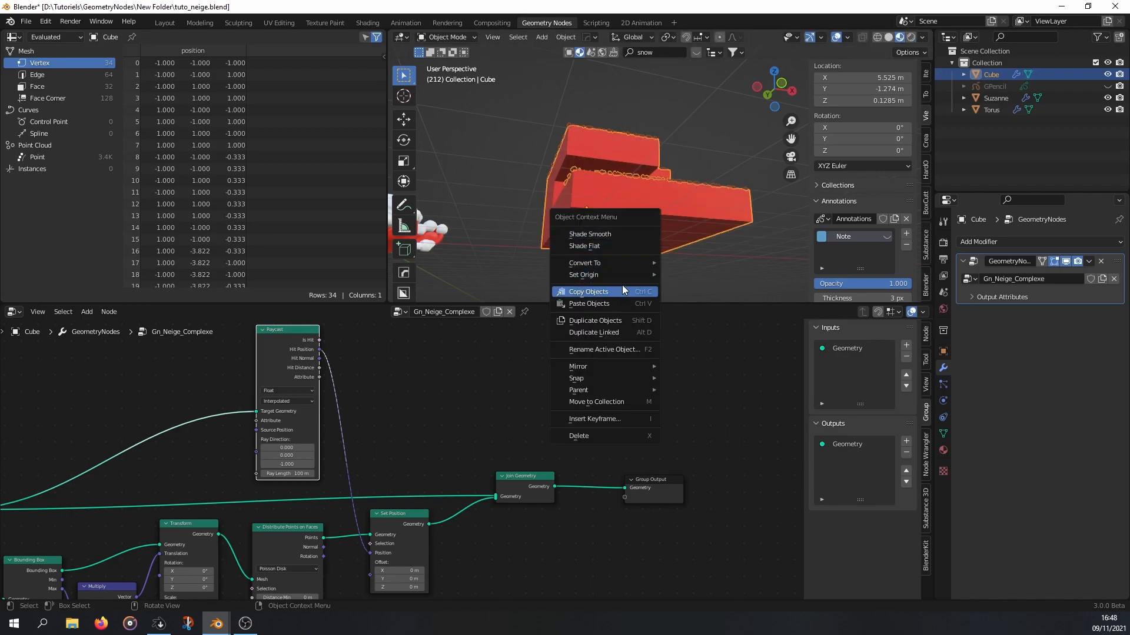
pyautogui.moveTo(627, 276)
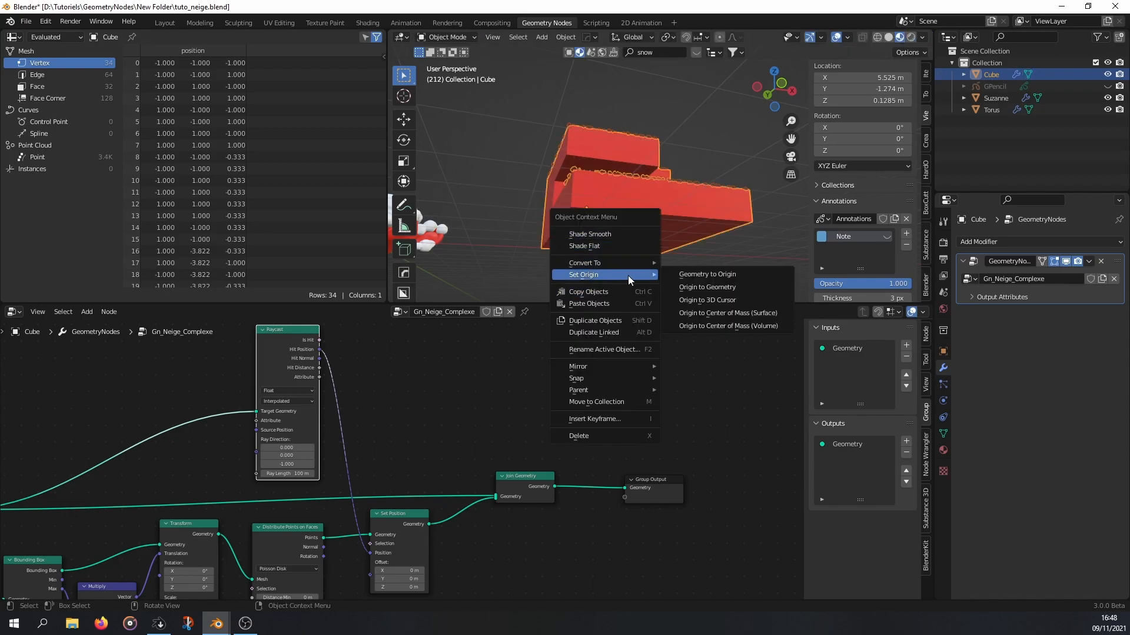
pyautogui.click(725, 299)
# - Set the 3D cursor's Z location to 0 m and frame the block in the view
pyautogui.doubleClick(875, 100)
pyautogui.write('0')
pyautogui.press('Return')
pyautogui.press('KP_Decimal')
pyautogui.moveTo(717, 159); pyautogui.dragTo(624, 285, button='middle')
pyautogui.keyDown('ctrl'); pyautogui.moveTo(624, 285); pyautogui.dragTo(623, 212, button='middle'); pyautogui.keyUp('ctrl')
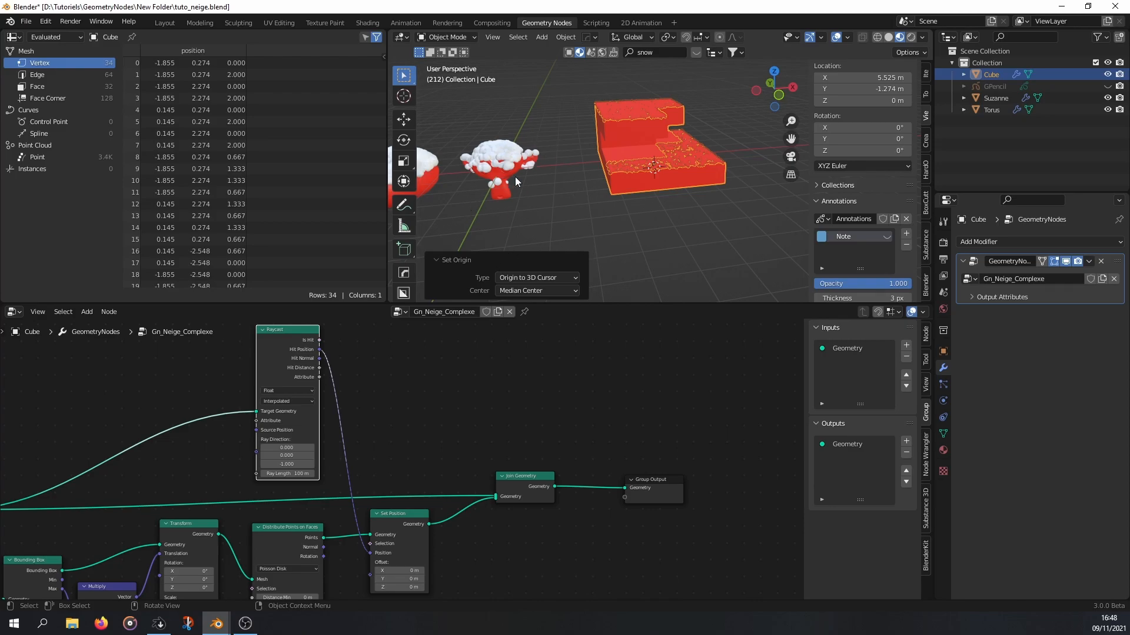
# - Copy Suzanne's GN_Neige_Simple nodes from Set Position through Set Material, including both Random Value nodes and Combine XYZ
pyautogui.moveTo(513, 177); pyautogui.dragTo(501, 167, button='middle')
pyautogui.click(510, 181)
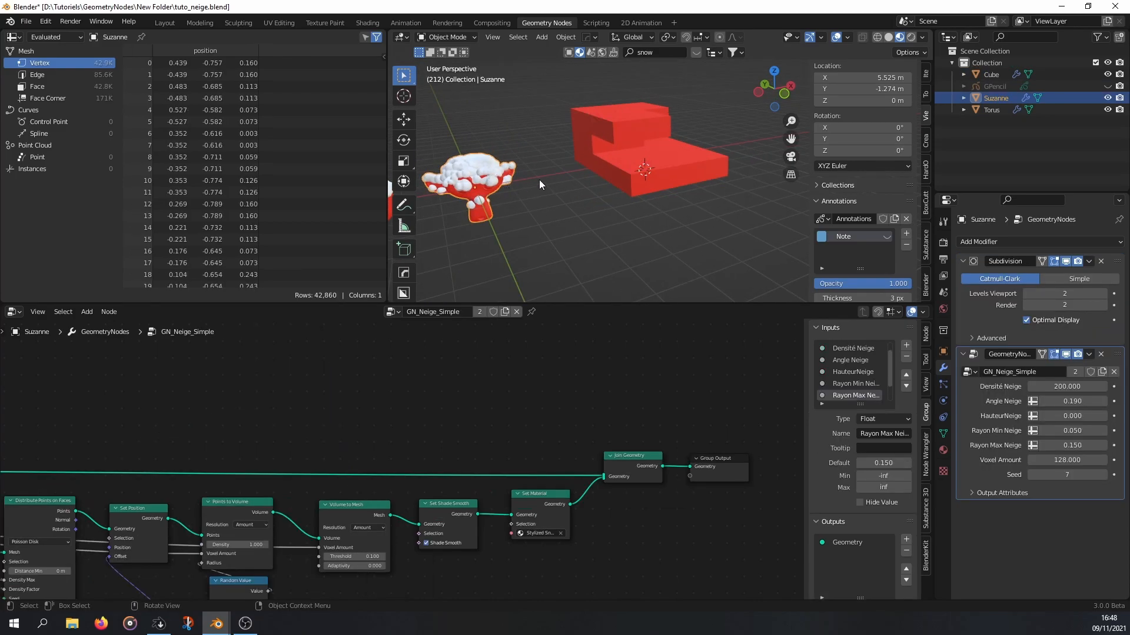
pyautogui.moveTo(629, 157); pyautogui.dragTo(647, 136, button='middle')
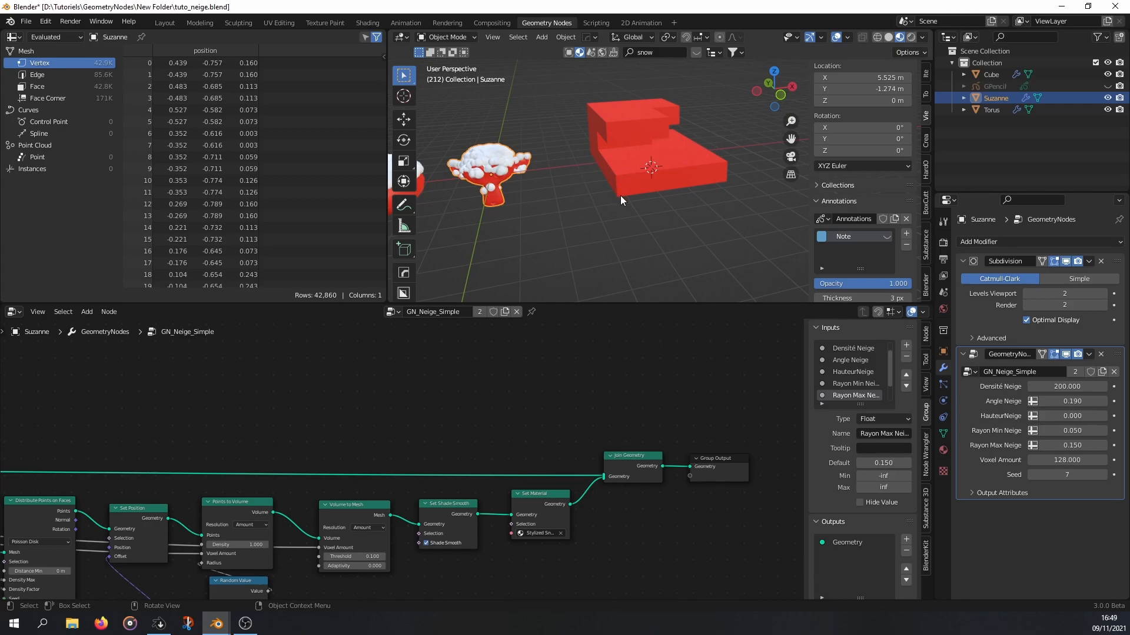
pyautogui.keyDown('ctrl'); pyautogui.moveTo(568, 328); pyautogui.dragTo(466, 413, button='middle'); pyautogui.keyUp('ctrl')
pyautogui.moveTo(466, 413); pyautogui.dragTo(528, 369, button='middle')
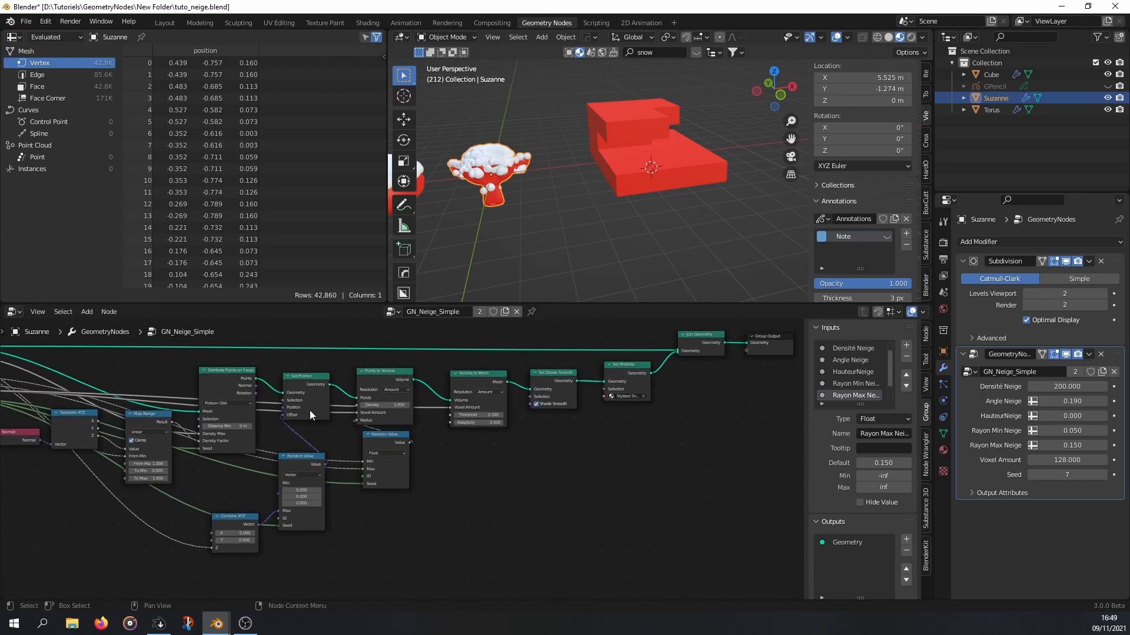
pyautogui.moveTo(628, 531); pyautogui.dragTo(278, 381)
pyautogui.keyDown('shift'); pyautogui.click(239, 524); pyautogui.keyUp('shift')
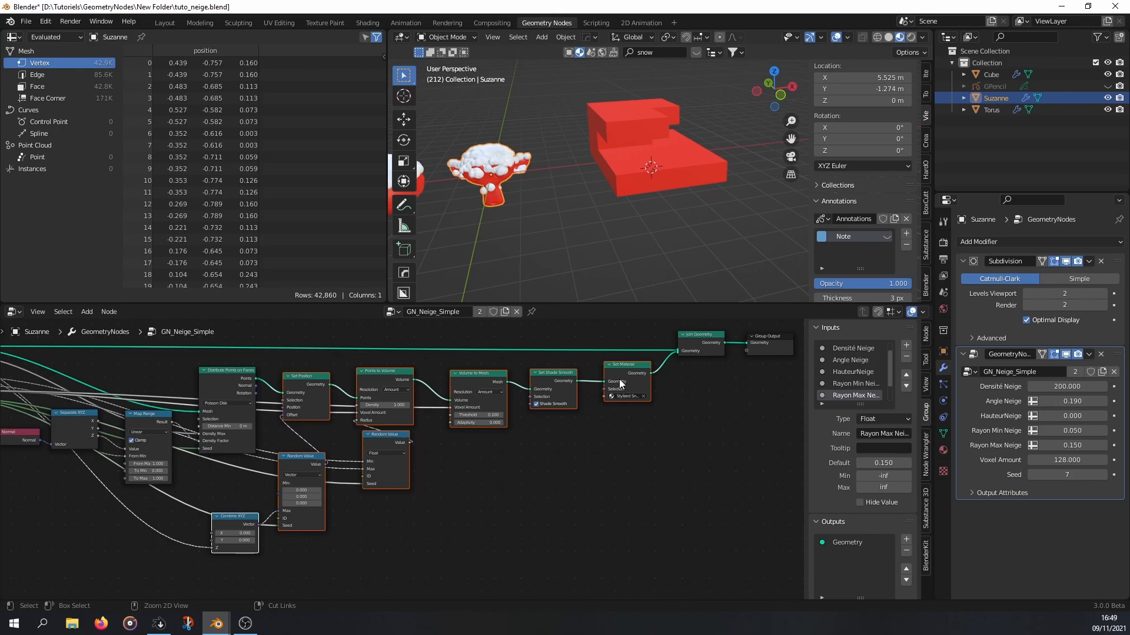
# - Paste the copied snow nodes into the block's Gn_Neige_Complexe tree and place them between its Set Position and Join Geometry nodes
pyautogui.click(636, 126)
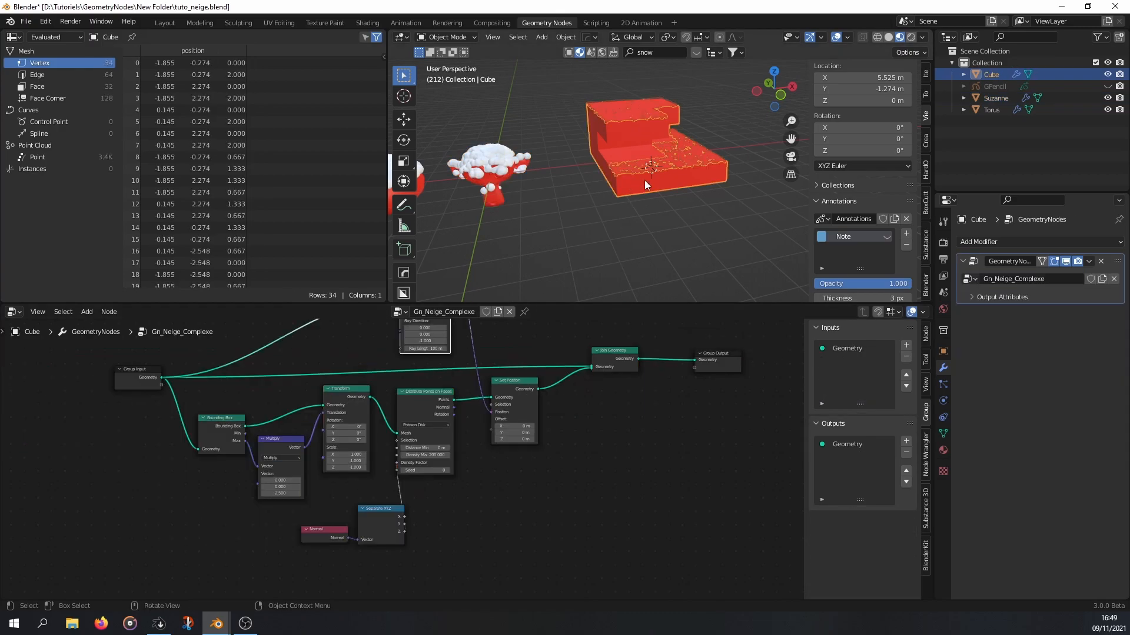
pyautogui.moveTo(613, 443); pyautogui.dragTo(346, 446, button='middle')
pyautogui.hotkey('ctrl', 'v')
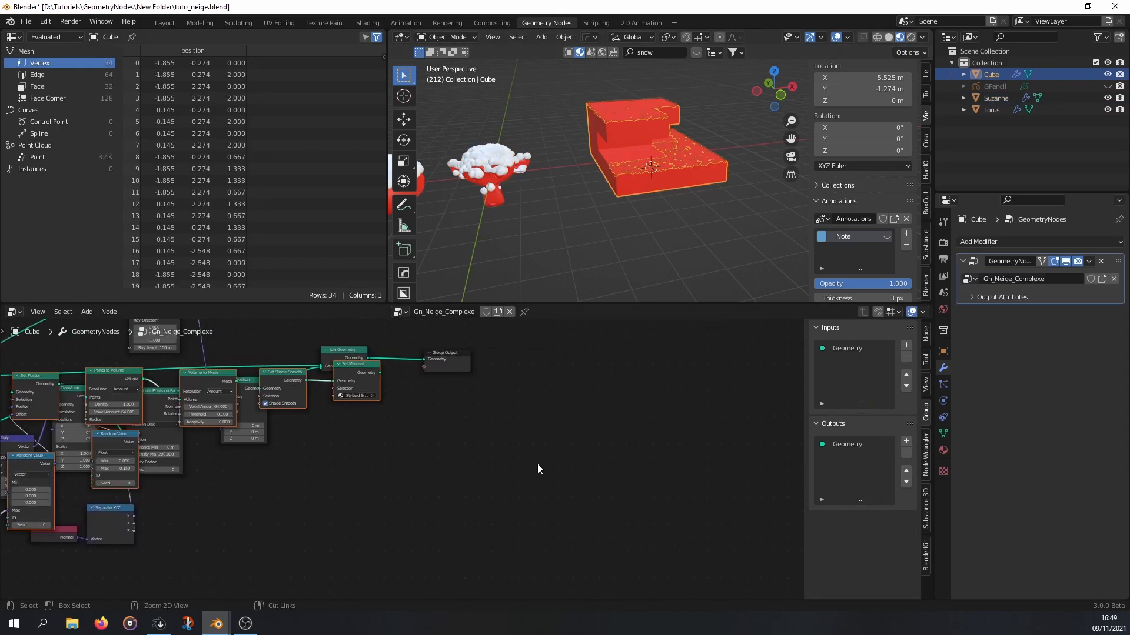
pyautogui.press('g')
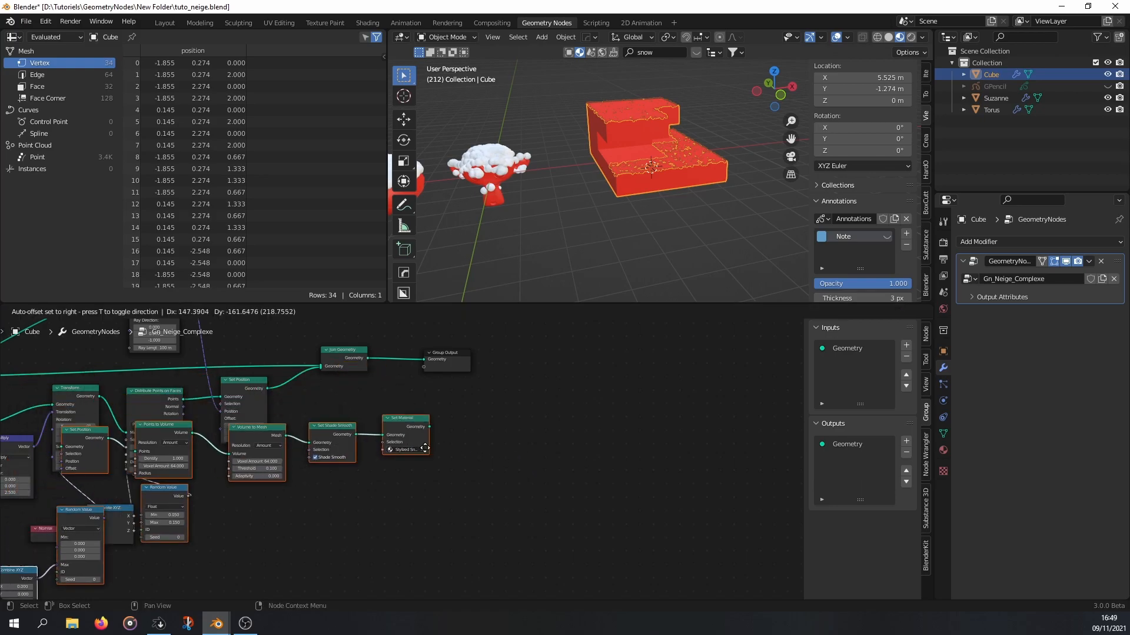
pyautogui.click(674, 409)
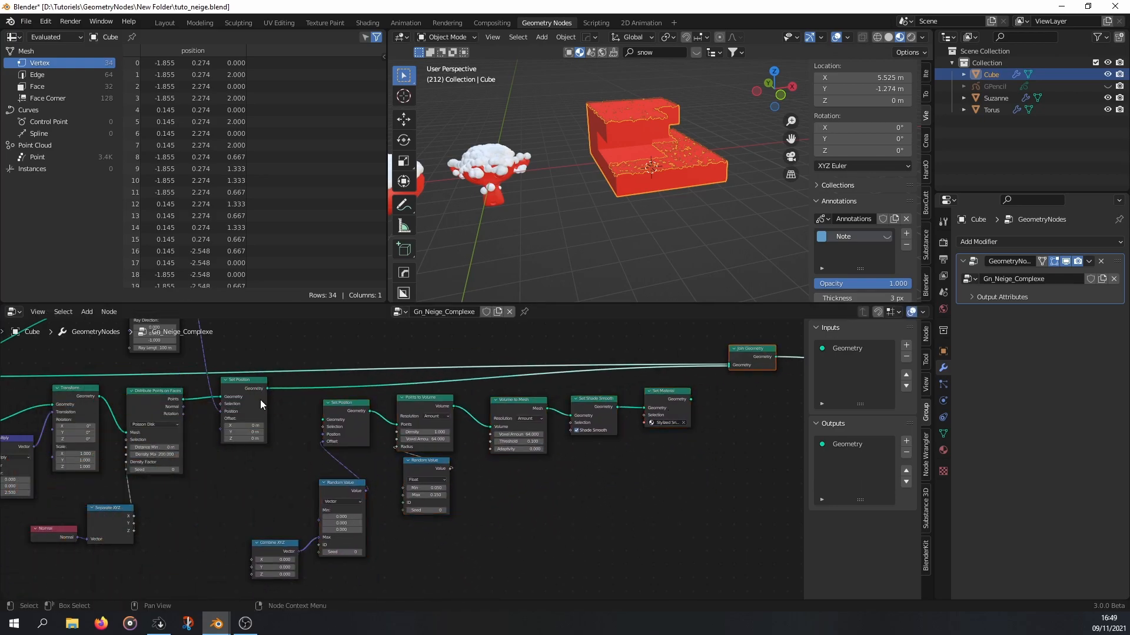
# - Connect the raycast Set Position's geometry to the pasted Set Position and cut its direct link to Join Geometry
pyautogui.scroll(3, 313, 436)
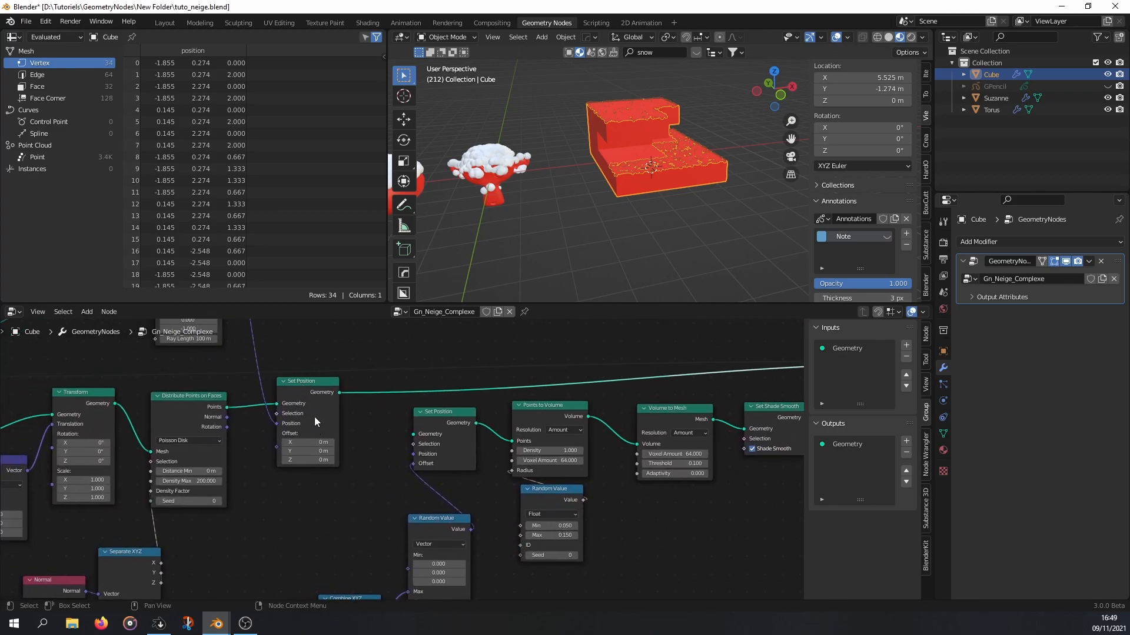
pyautogui.moveTo(311, 409); pyautogui.dragTo(378, 493, button='middle')
pyautogui.moveTo(280, 362); pyautogui.dragTo(286, 429, button='middle')
pyautogui.moveTo(336, 473); pyautogui.dragTo(349, 343, button='middle')
pyautogui.moveTo(452, 500); pyautogui.dragTo(398, 443, button='middle')
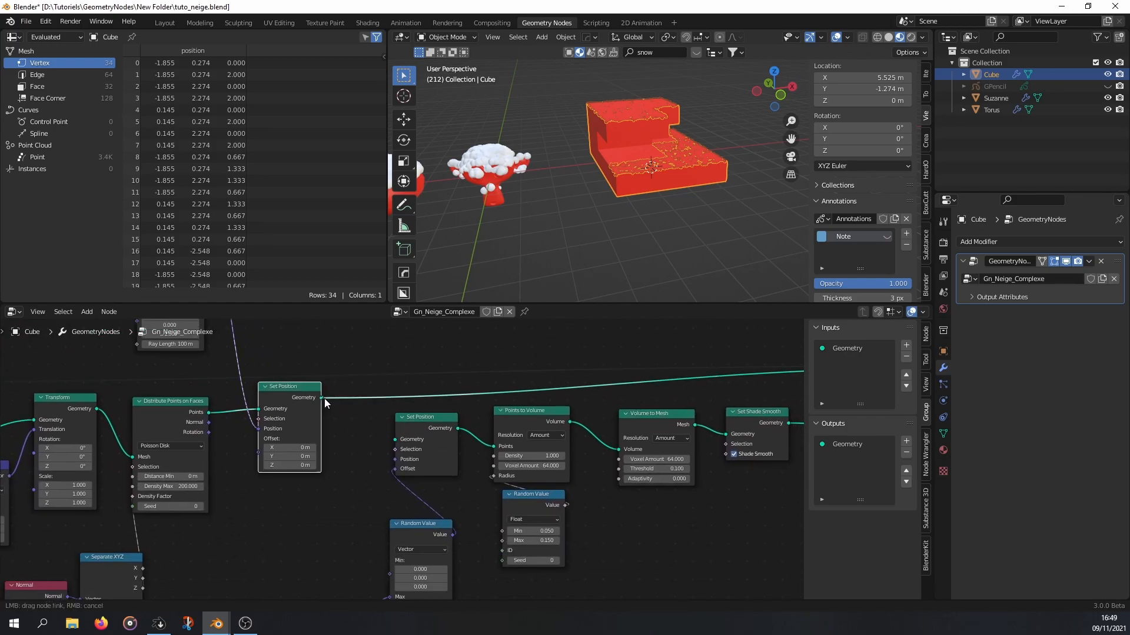
pyautogui.moveTo(514, 448); pyautogui.dragTo(257, 442, button='middle')
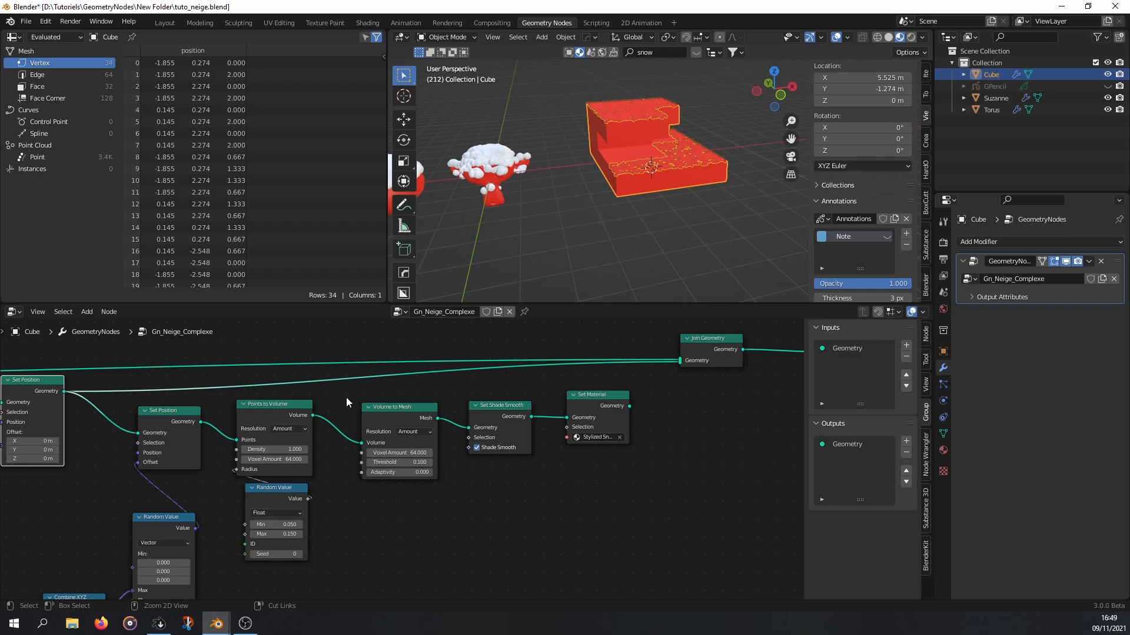
pyautogui.keyDown('ctrl'); pyautogui.moveTo(341, 385); pyautogui.dragTo(339, 369, button='right'); pyautogui.keyUp('ctrl')
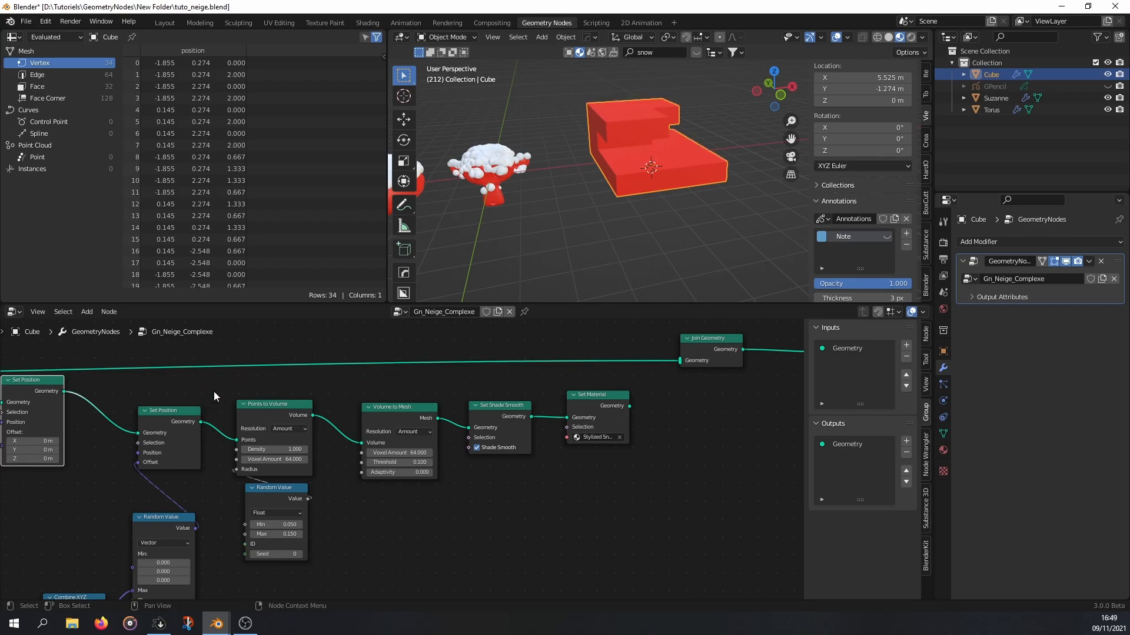
# - Connect Set Material's geometry output to Join Geometry and inspect the snow on the stepped block
pyautogui.moveTo(641, 406); pyautogui.dragTo(602, 401, button='middle')
pyautogui.moveTo(590, 402); pyautogui.dragTo(640, 356)
pyautogui.moveTo(678, 189); pyautogui.dragTo(646, 200, button='middle')
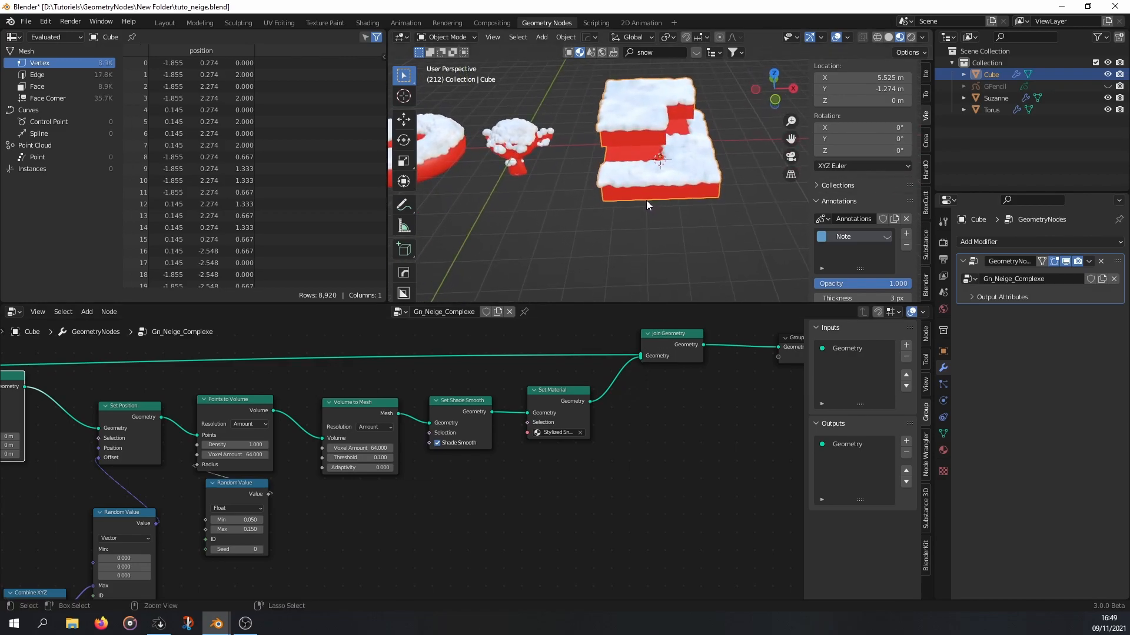
pyautogui.scroll(4, 646, 200)
pyautogui.moveTo(690, 160); pyautogui.dragTo(628, 185, button='middle')
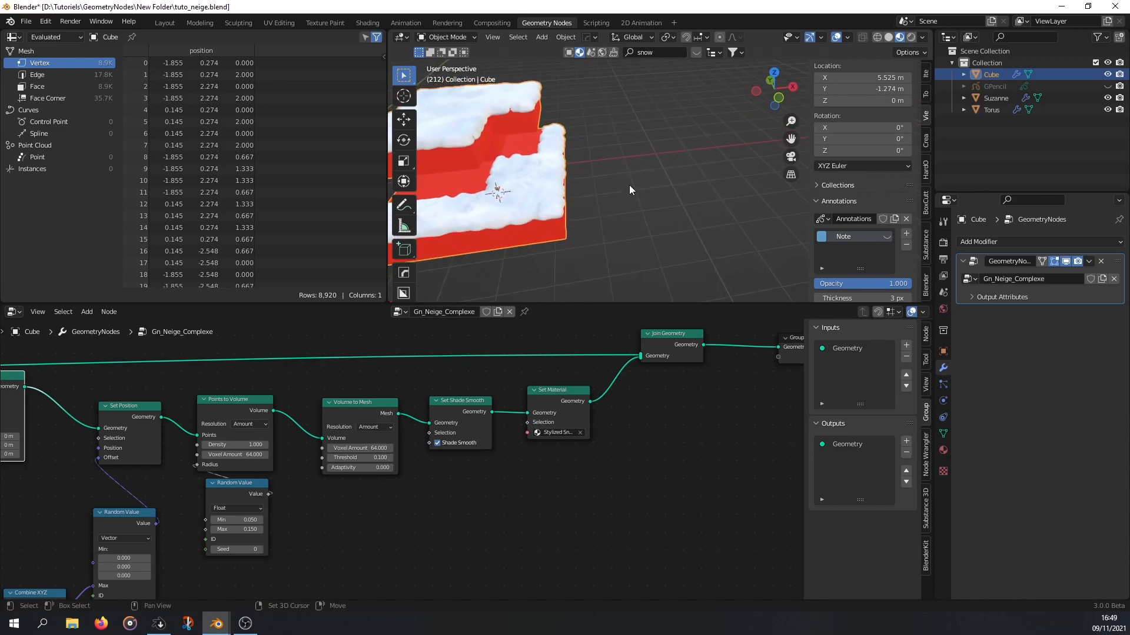
# - Add a torus at the 3D cursor and move it about 5.05 m along X, beside the stepped block
pyautogui.hotkey('shift', 'a')
pyautogui.moveTo(627, 187)
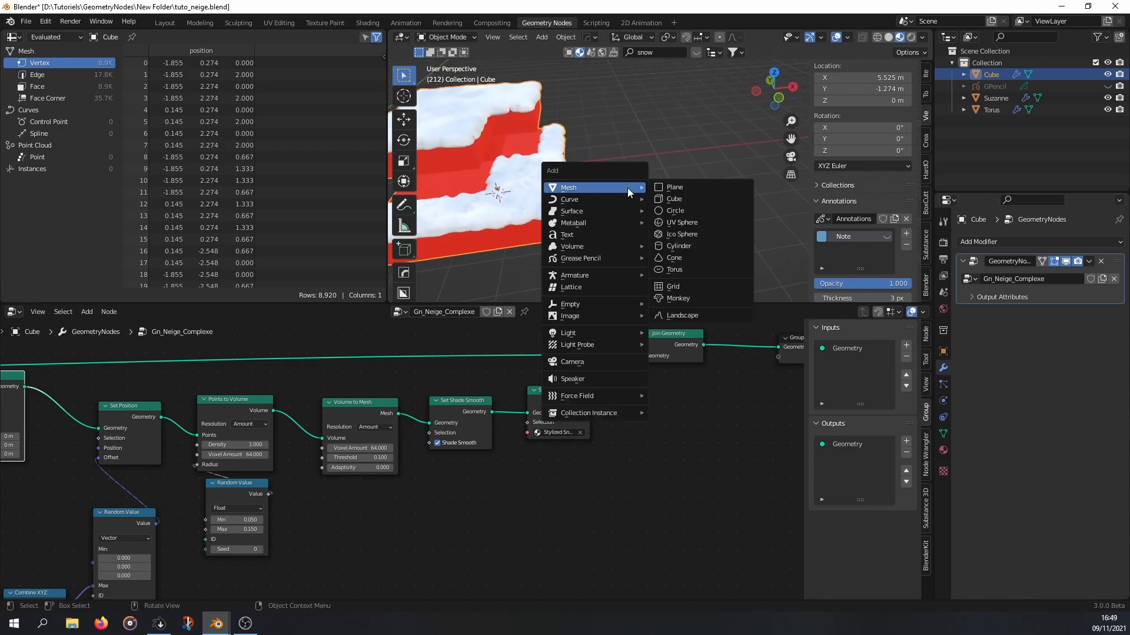
pyautogui.click(675, 269)
pyautogui.moveTo(651, 166); pyautogui.dragTo(562, 178, button='middle')
pyautogui.click(731, 181)
pyautogui.press('g')
pyautogui.press('x')
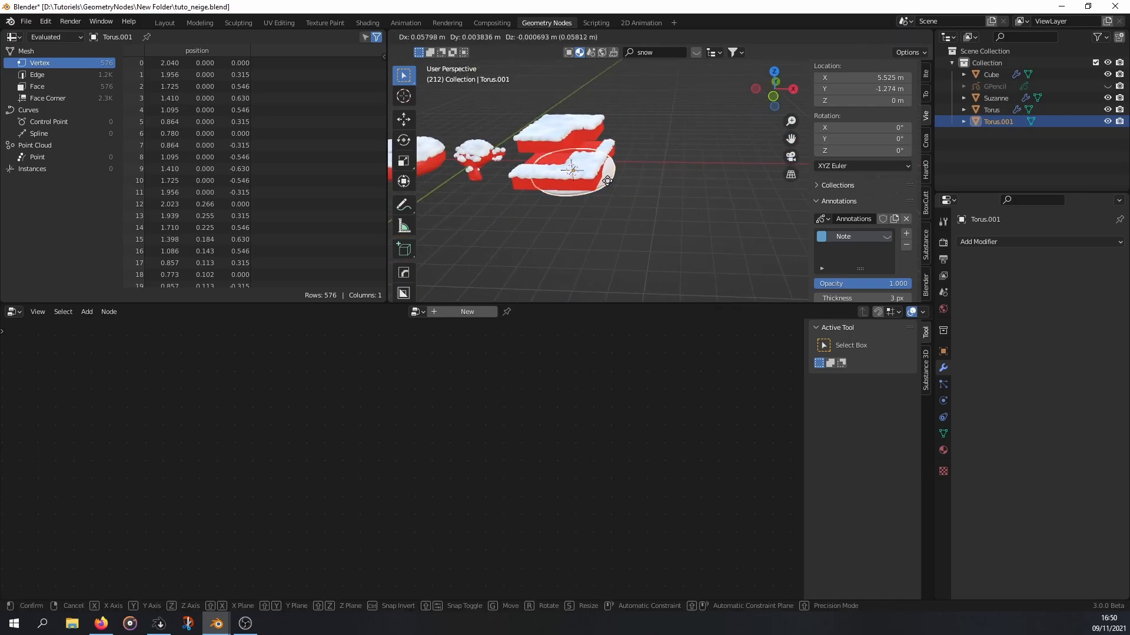
pyautogui.click(704, 200)
# - Assign the existing red material to the new torus and add a Geometry Nodes modifier using Gn_Neige_Complexe
pyautogui.moveTo(705, 200); pyautogui.dragTo(728, 154, button='middle')
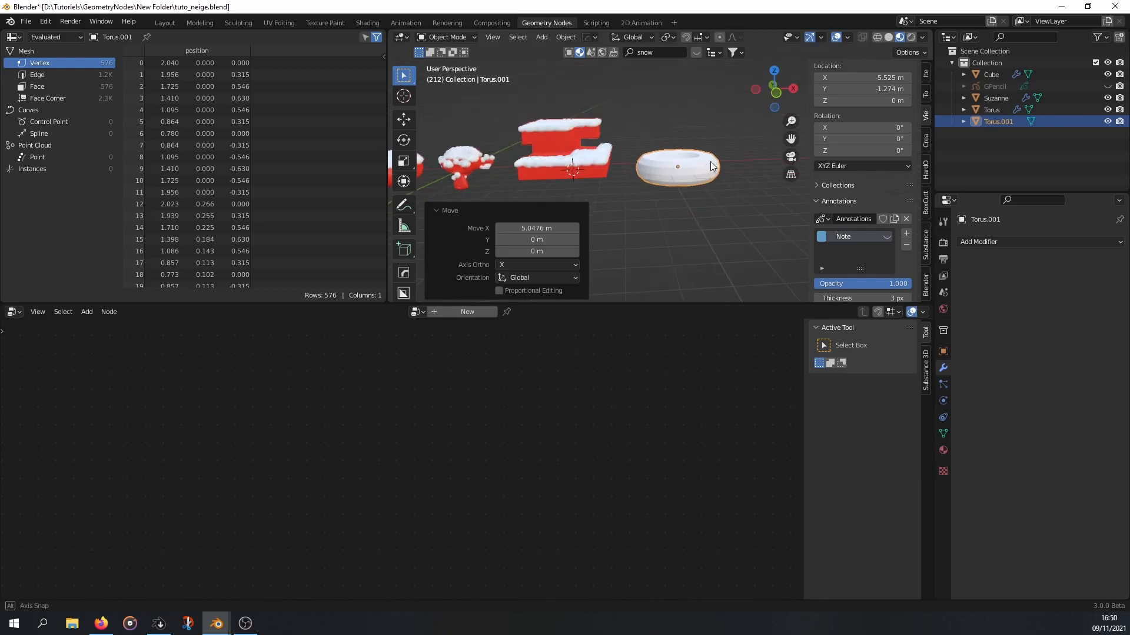
pyautogui.scroll(4, 729, 151)
pyautogui.click(943, 450)
pyautogui.click(967, 290)
pyautogui.click(774, 288)
pyautogui.click(943, 368)
pyautogui.click(988, 242)
pyautogui.click(865, 347)
pyautogui.click(971, 281)
pyautogui.click(882, 324)
# - Examine the snow distribution on the new torus, especially around and inside its centre hole
pyautogui.moveTo(767, 193)
pyautogui.mouseDown(button='middle')
pyautogui.moveTo(757, 240)
pyautogui.moveTo(753, 207)
pyautogui.mouseUp(button='middle')
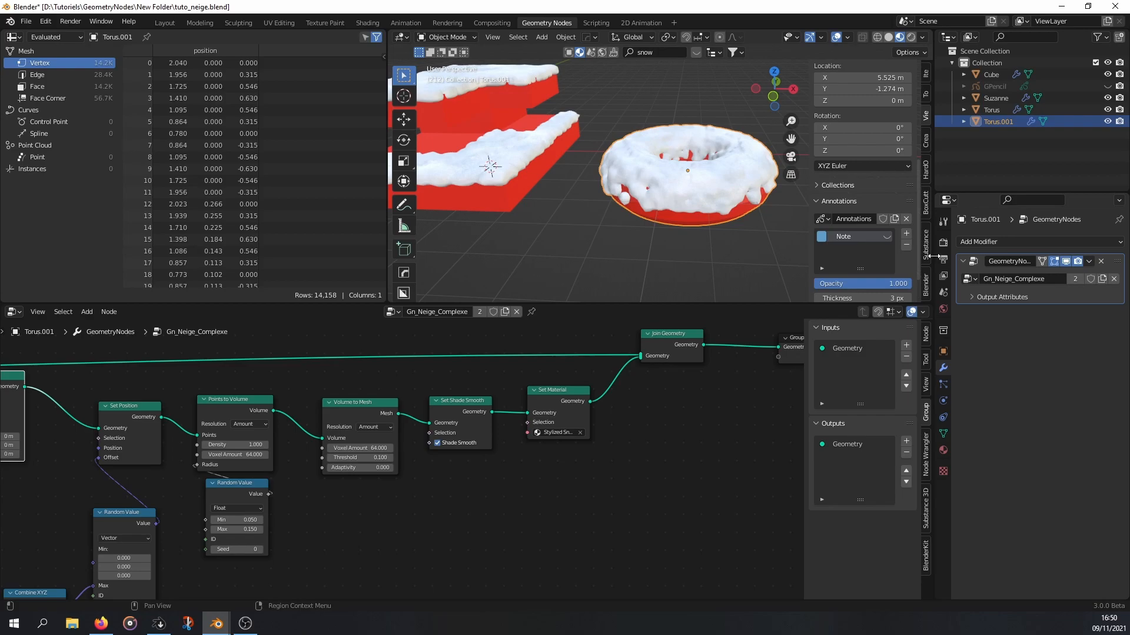
pyautogui.moveTo(698, 179); pyautogui.dragTo(694, 237, button='middle')
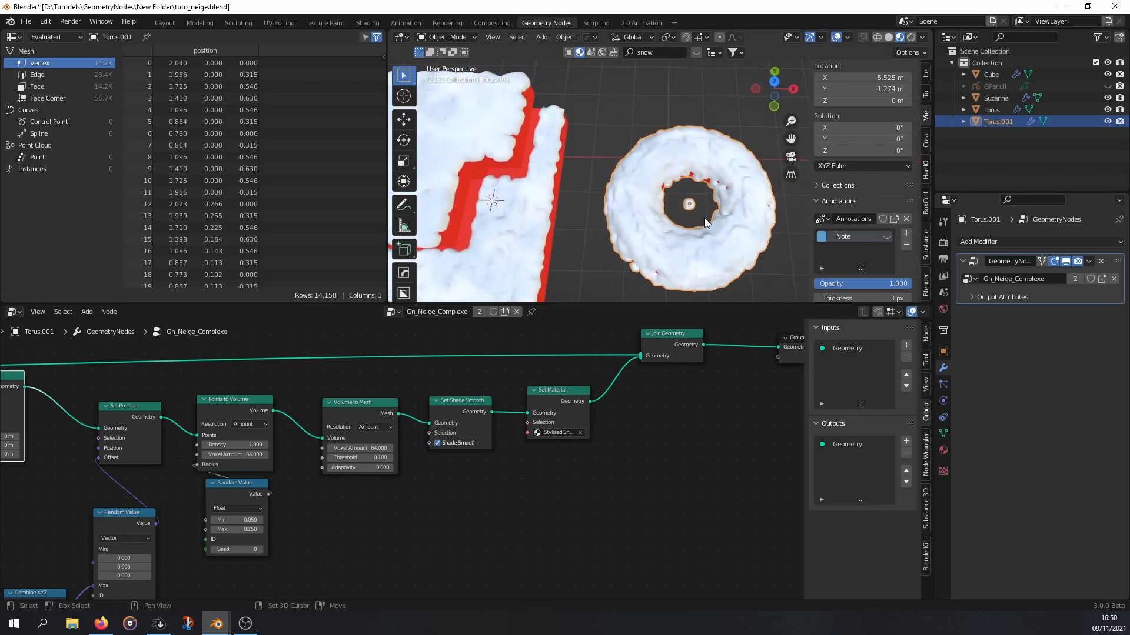
pyautogui.scroll(2, 728, 193)
pyautogui.moveTo(729, 192); pyautogui.dragTo(658, 183, button='middle')
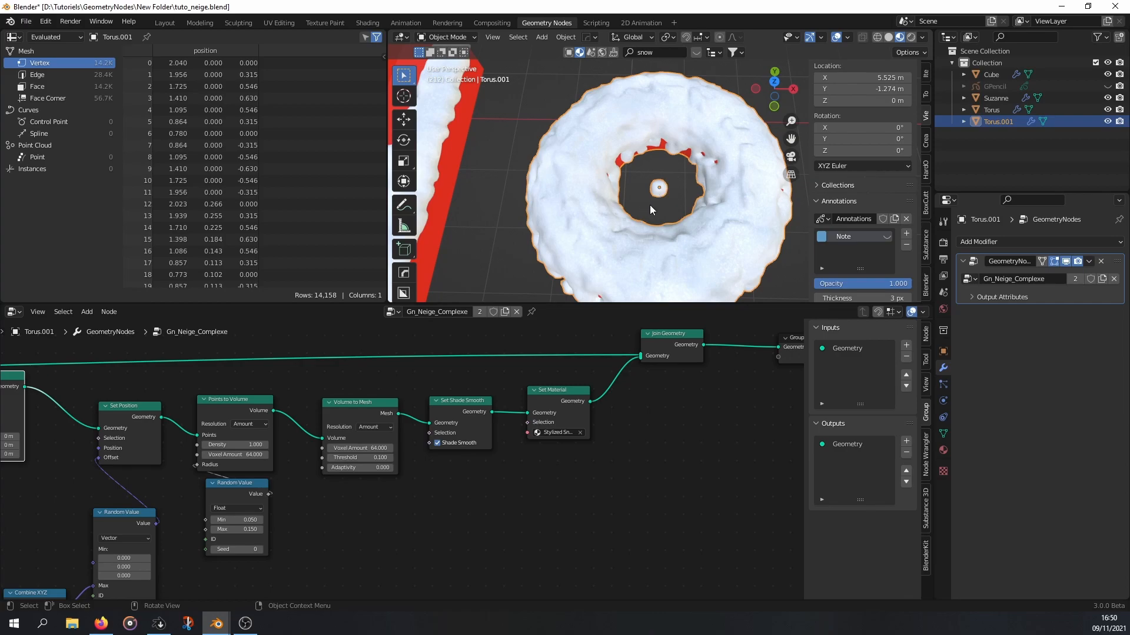
pyautogui.moveTo(659, 184); pyautogui.dragTo(690, 144, button='middle')
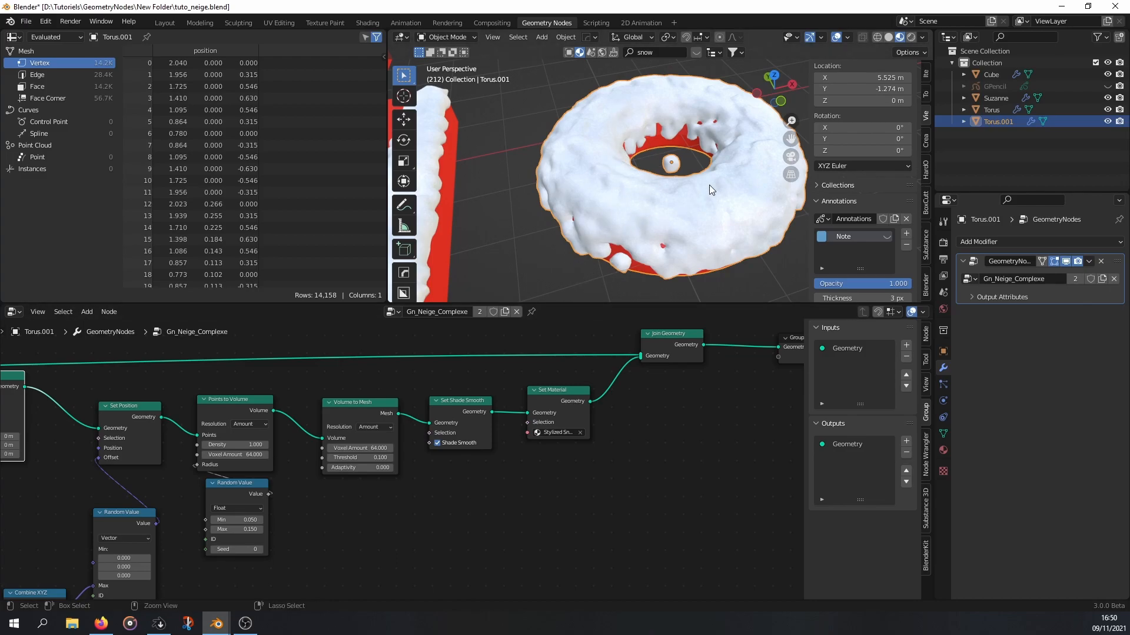
pyautogui.scroll(-3, 682, 148)
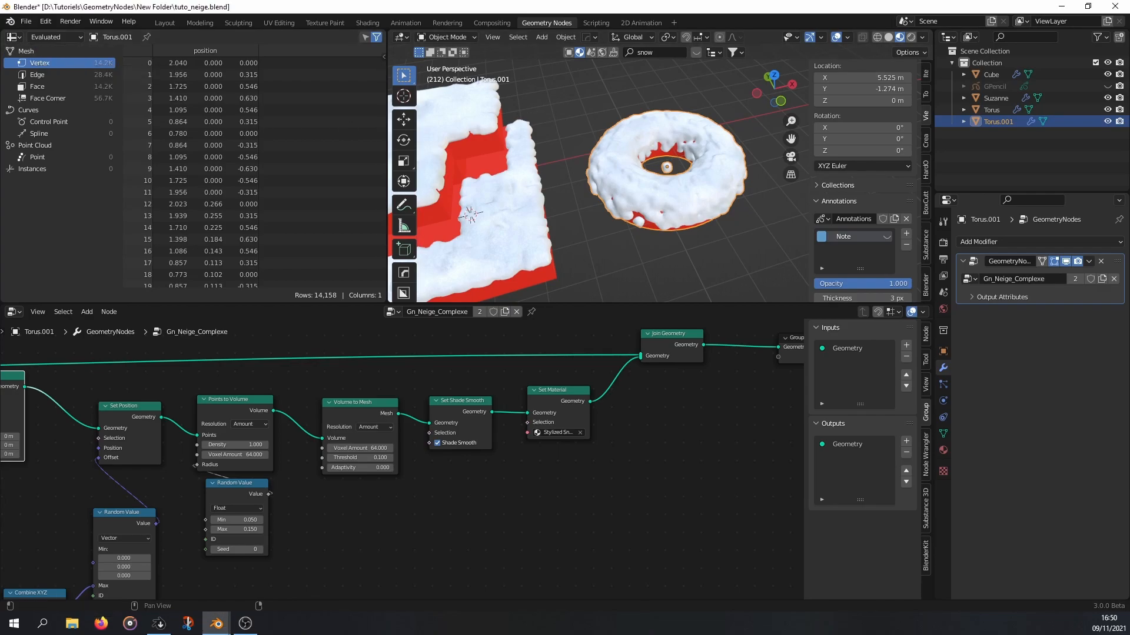
# - Try driving the raycast Set Position's Selection with the Raycast node's Is Hit output, check the torus, and cut that link
pyautogui.scroll(-3, 676, 177)
pyautogui.moveTo(508, 472); pyautogui.dragTo(651, 553, button='middle')
pyautogui.scroll(-4, 552, 491)
pyautogui.moveTo(539, 506); pyautogui.dragTo(513, 533, button='middle')
pyautogui.scroll(9, 447, 400)
pyautogui.moveTo(441, 417); pyautogui.dragTo(441, 543, button='middle')
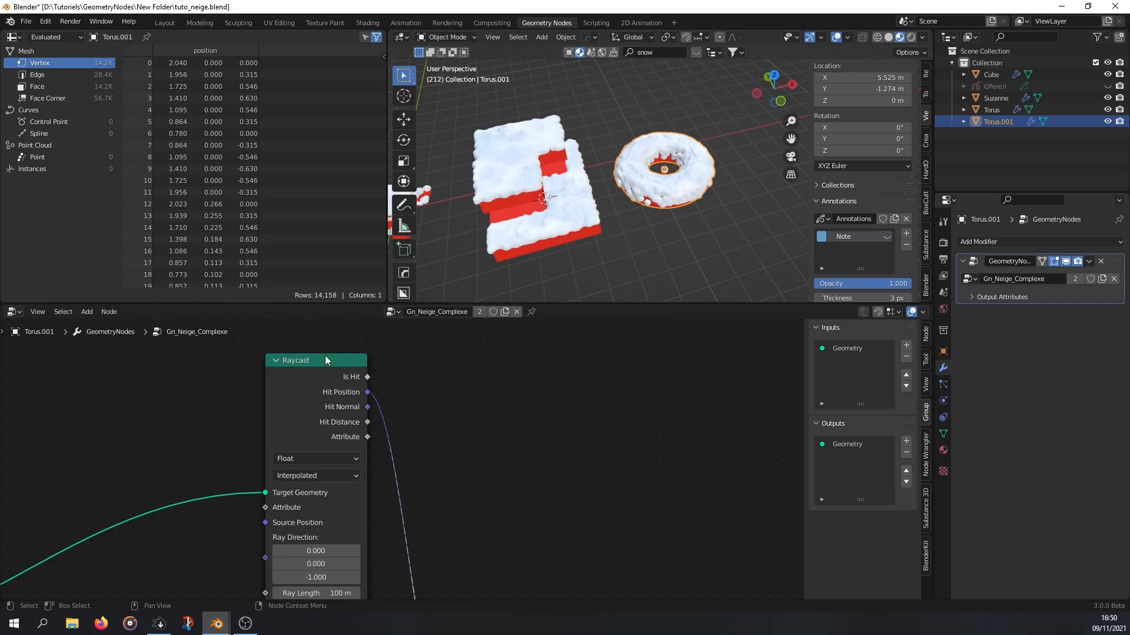
pyautogui.moveTo(493, 507); pyautogui.dragTo(407, 449, button='middle')
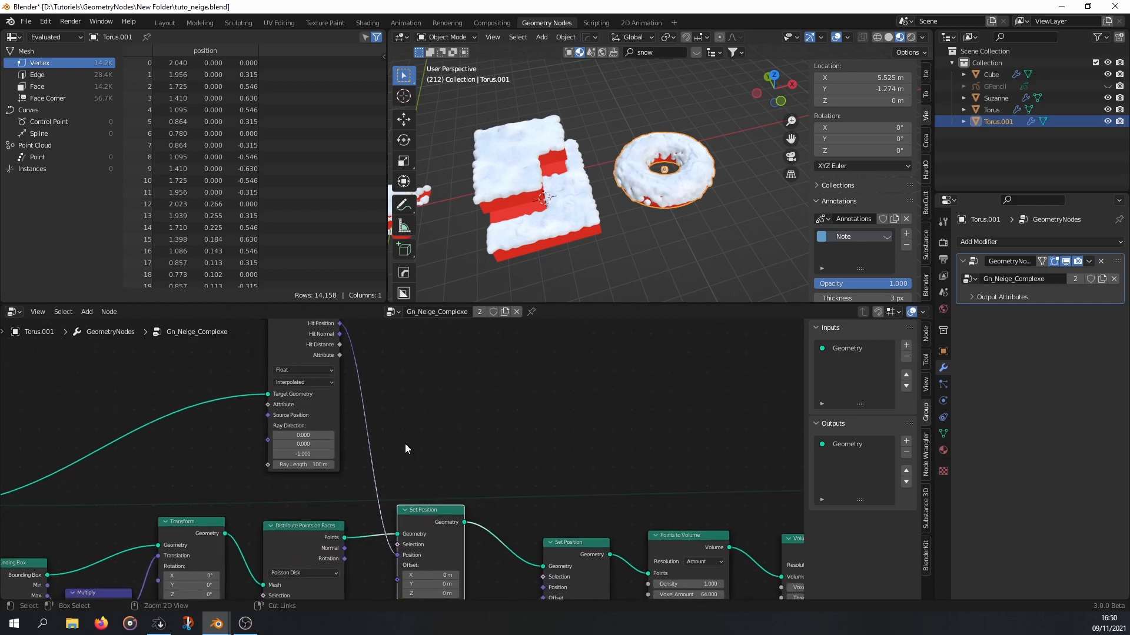
pyautogui.keyDown('ctrl'); pyautogui.moveTo(380, 368); pyautogui.dragTo(351, 356, button='middle'); pyautogui.keyUp('ctrl')
pyautogui.moveTo(345, 350); pyautogui.dragTo(393, 548)
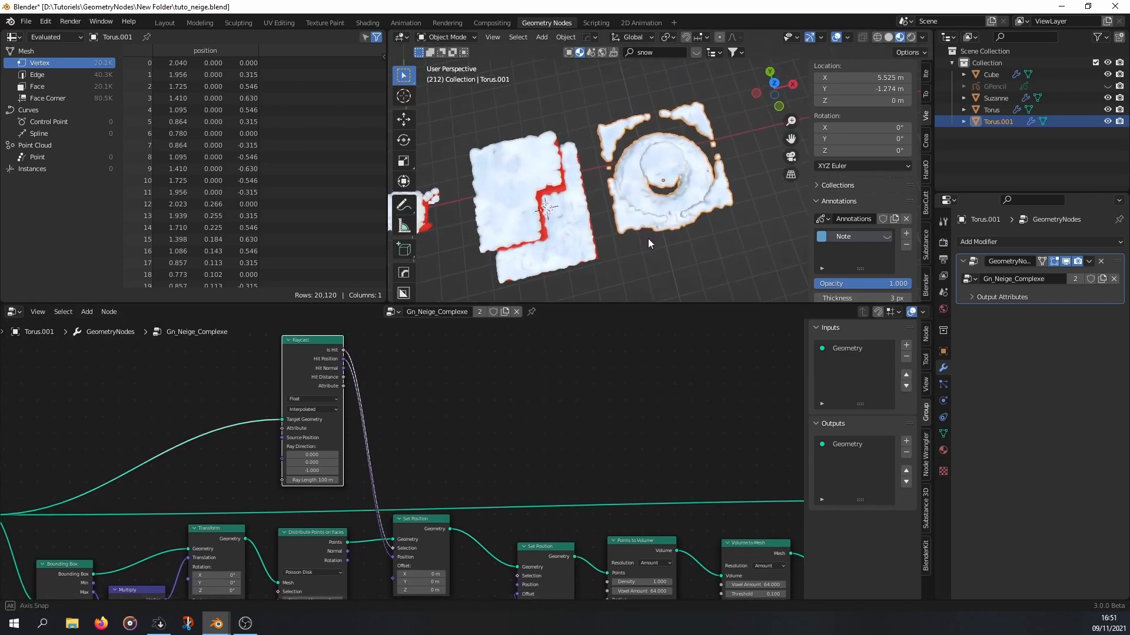
pyautogui.moveTo(700, 189); pyautogui.dragTo(673, 109, button='middle')
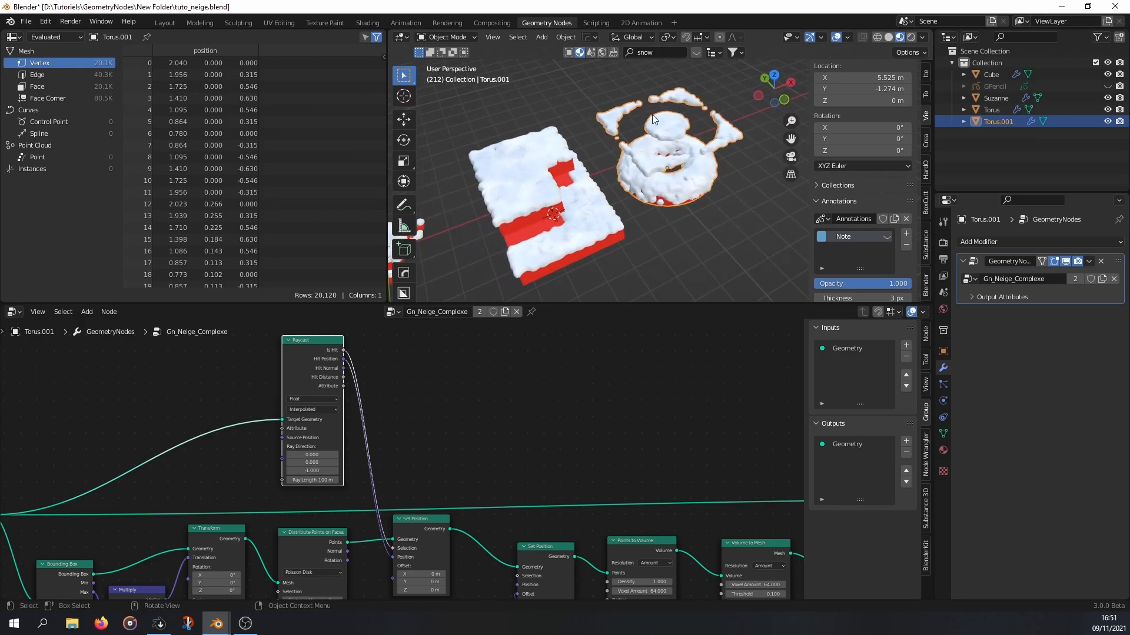
pyautogui.moveTo(674, 123); pyautogui.dragTo(666, 108, button='middle')
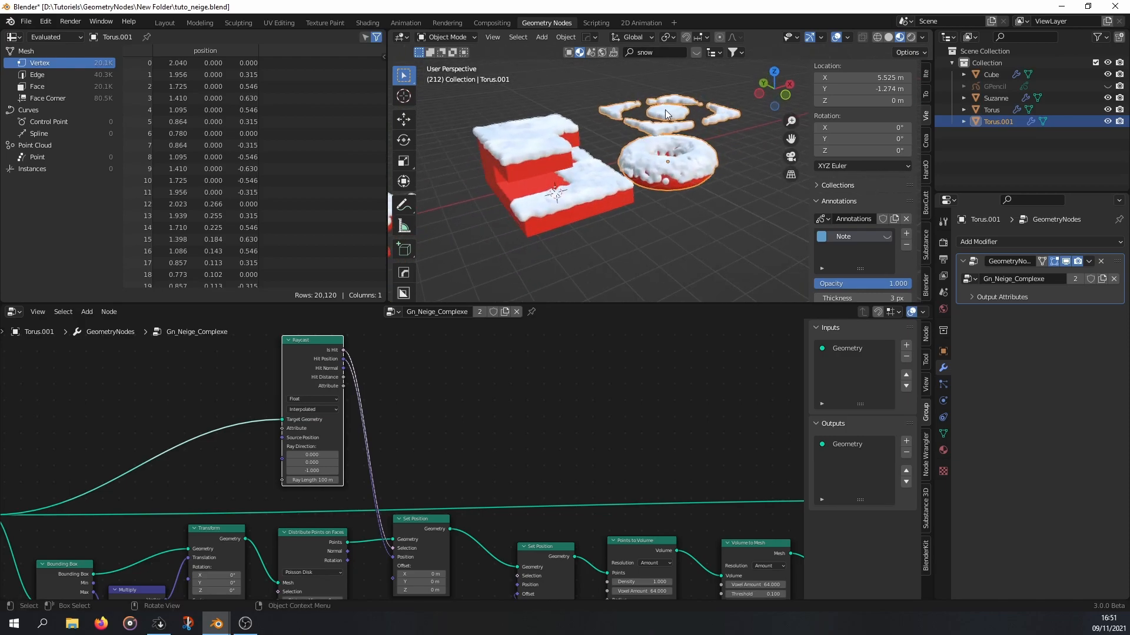
pyautogui.keyDown('ctrl'); pyautogui.moveTo(394, 549); pyautogui.dragTo(376, 538, button='right'); pyautogui.keyUp('ctrl')
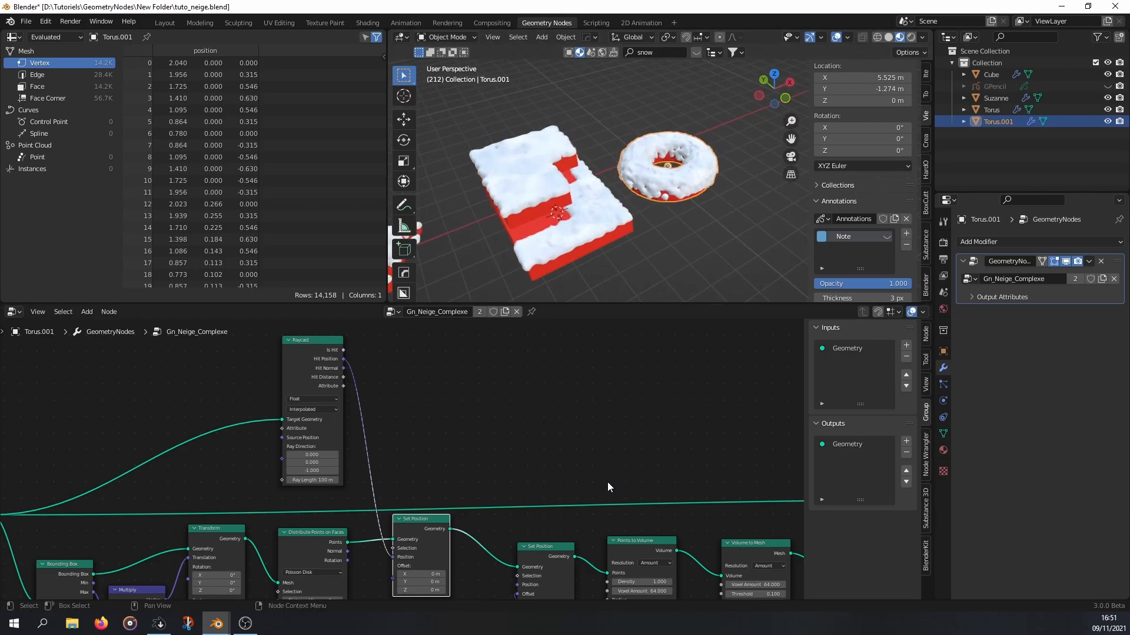
# - Shift the raycast Set Position and all nodes after it away from Distribute Points on Faces to make room for another node
pyautogui.scroll(-4, 611, 480)
pyautogui.moveTo(528, 486); pyautogui.dragTo(404, 363, button='middle')
pyautogui.moveTo(288, 345); pyautogui.dragTo(758, 586)
pyautogui.moveTo(396, 408); pyautogui.dragTo(540, 407)
pyautogui.moveTo(390, 418); pyautogui.dragTo(436, 432, button='middle')
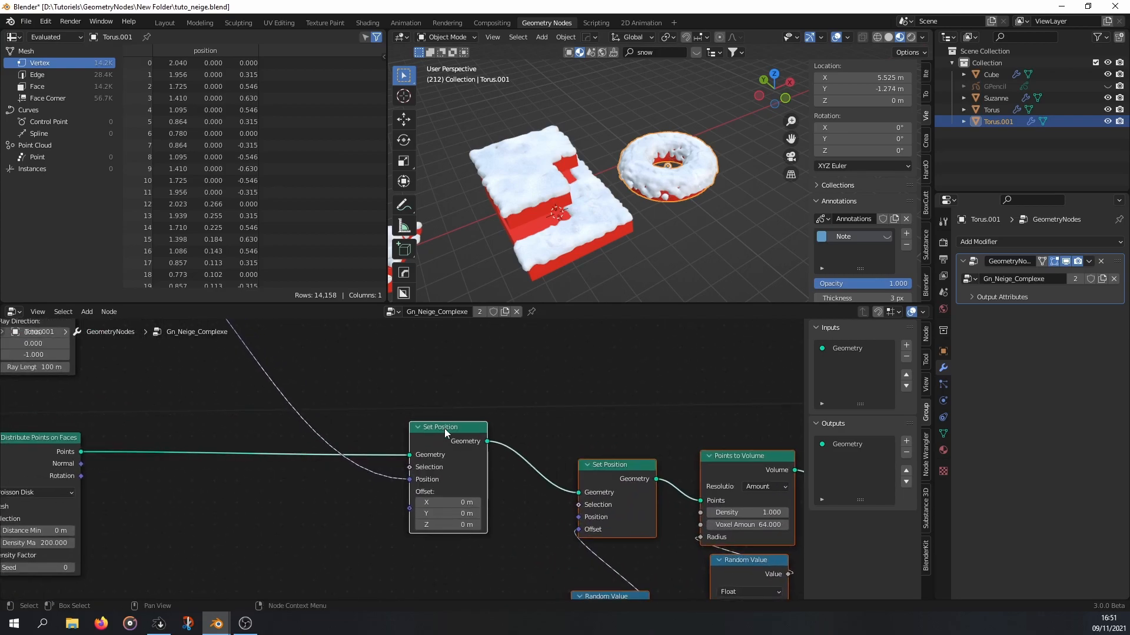
# - Insert a Delete Geometry node between Distribute Points on Faces and the raycast Set Position
pyautogui.hotkey('shift', 'a')
pyautogui.moveTo(282, 474)
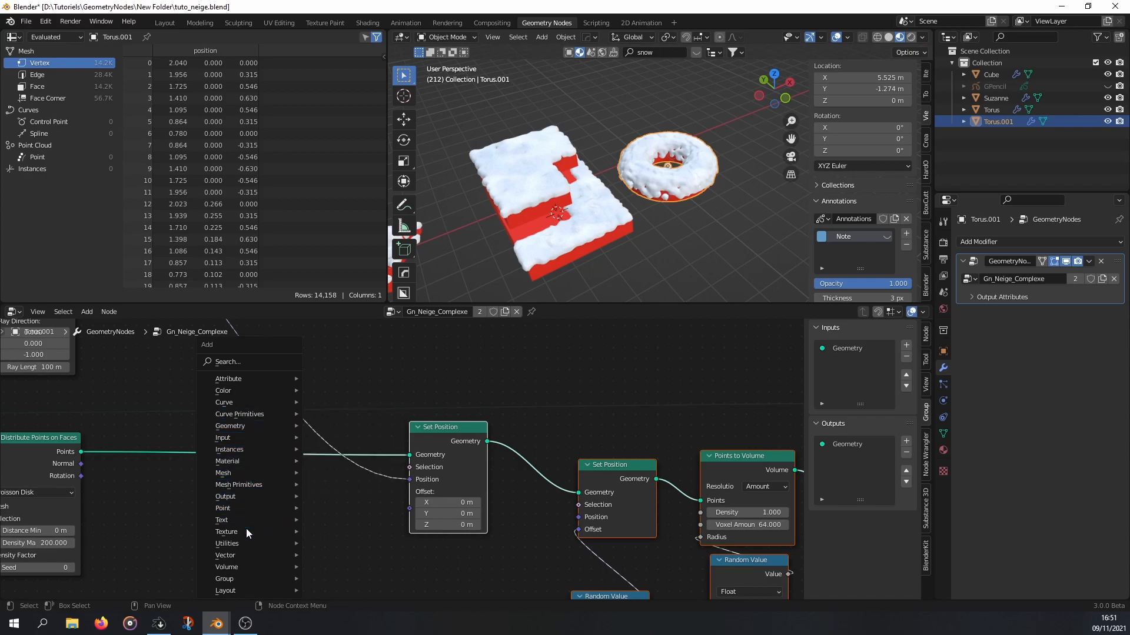
pyautogui.moveTo(253, 424)
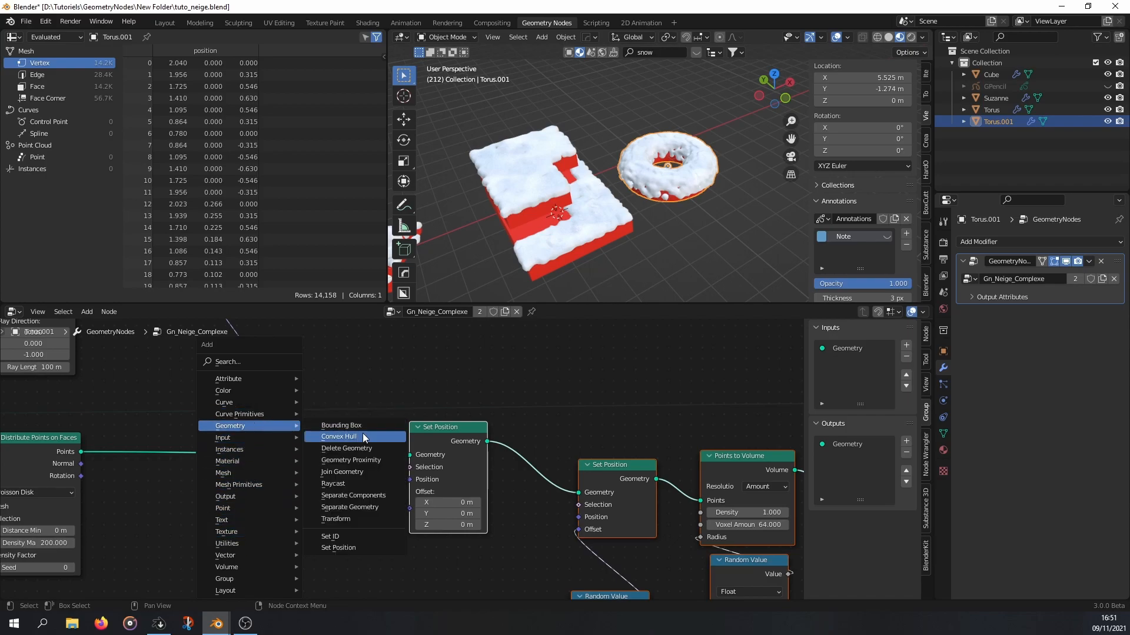
pyautogui.click(359, 448)
pyautogui.click(212, 432)
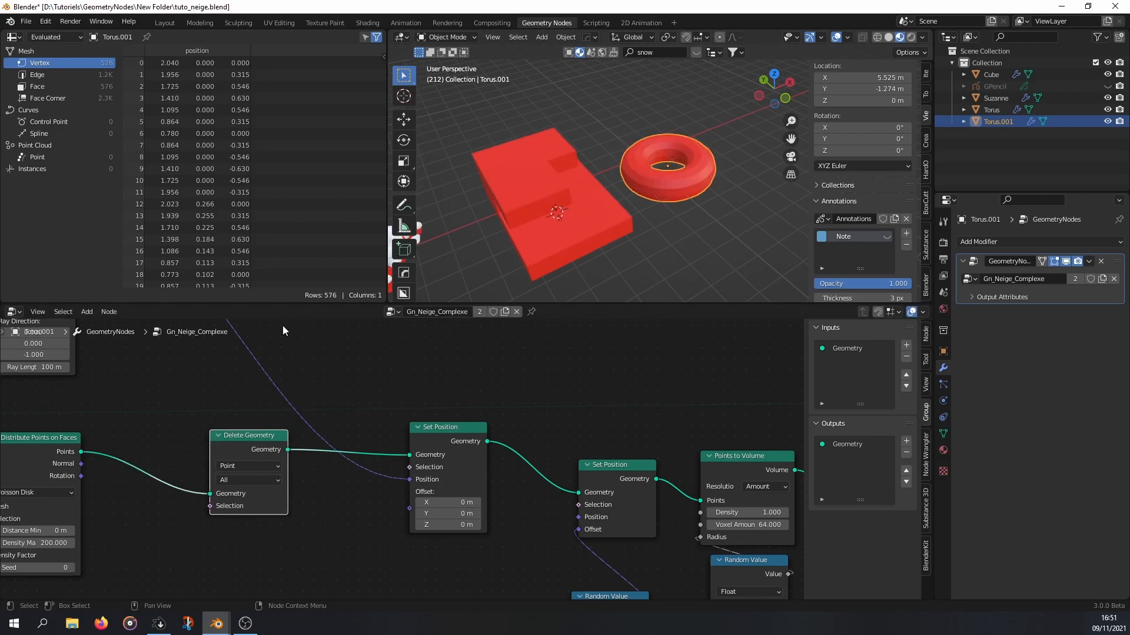
# - Connect the Raycast node's Is Hit output to Delete Geometry's Selection and inspect the torus
pyautogui.moveTo(306, 407); pyautogui.dragTo(530, 519, button='middle')
pyautogui.keyDown('ctrl'); pyautogui.moveTo(421, 468); pyautogui.dragTo(407, 480, button='middle'); pyautogui.keyUp('ctrl')
pyautogui.moveTo(321, 338); pyautogui.dragTo(428, 517)
pyautogui.moveTo(670, 196)
pyautogui.mouseDown(button='middle')
pyautogui.moveTo(651, 210)
pyautogui.moveTo(690, 157)
pyautogui.moveTo(668, 182)
pyautogui.mouseUp(button='middle')
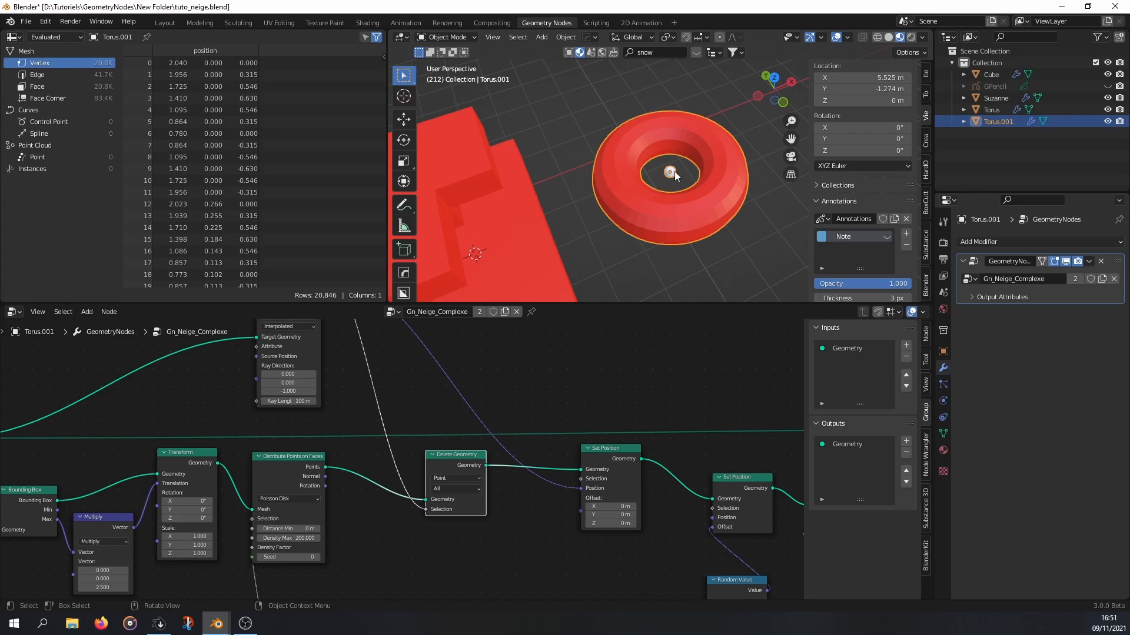
pyautogui.keyDown('ctrl'); pyautogui.moveTo(695, 155); pyautogui.dragTo(649, 195, button='middle'); pyautogui.keyUp('ctrl')
pyautogui.moveTo(455, 418); pyautogui.dragTo(488, 462, button='middle')
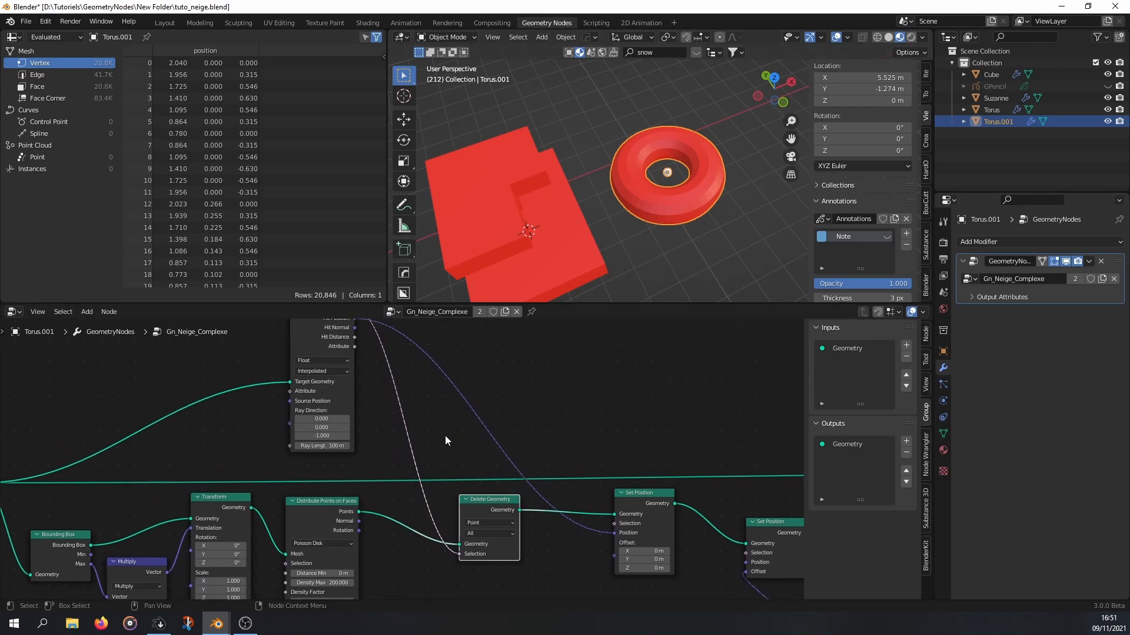
pyautogui.hotkey('shift', 'a')
pyautogui.moveTo(431, 423)
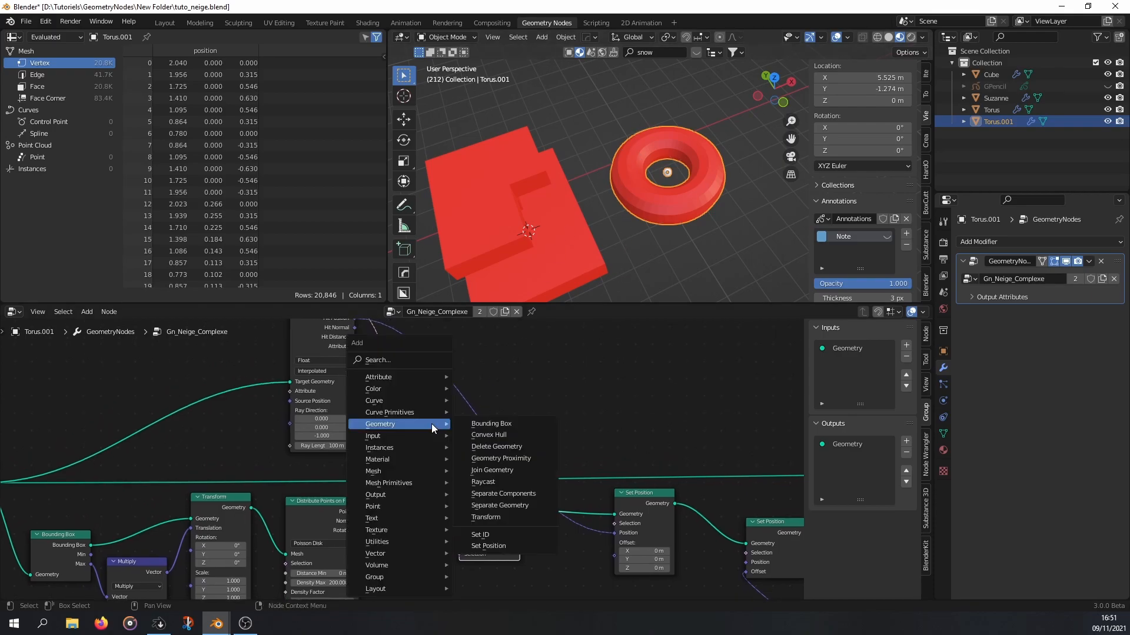
pyautogui.moveTo(413, 543)
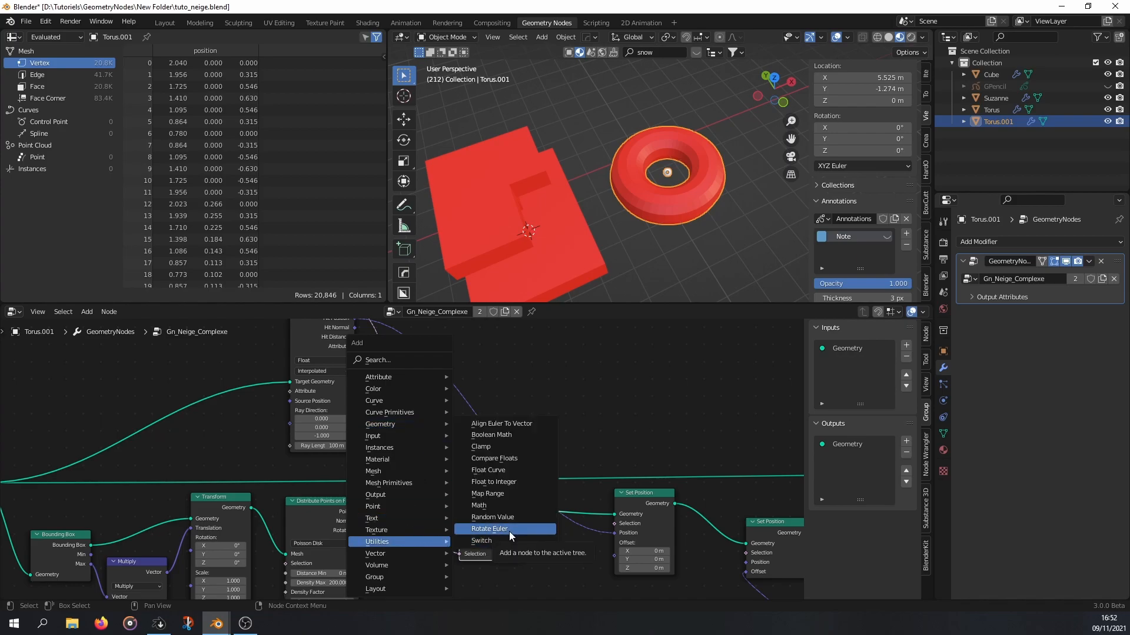
pyautogui.click(503, 435)
pyautogui.click(528, 365)
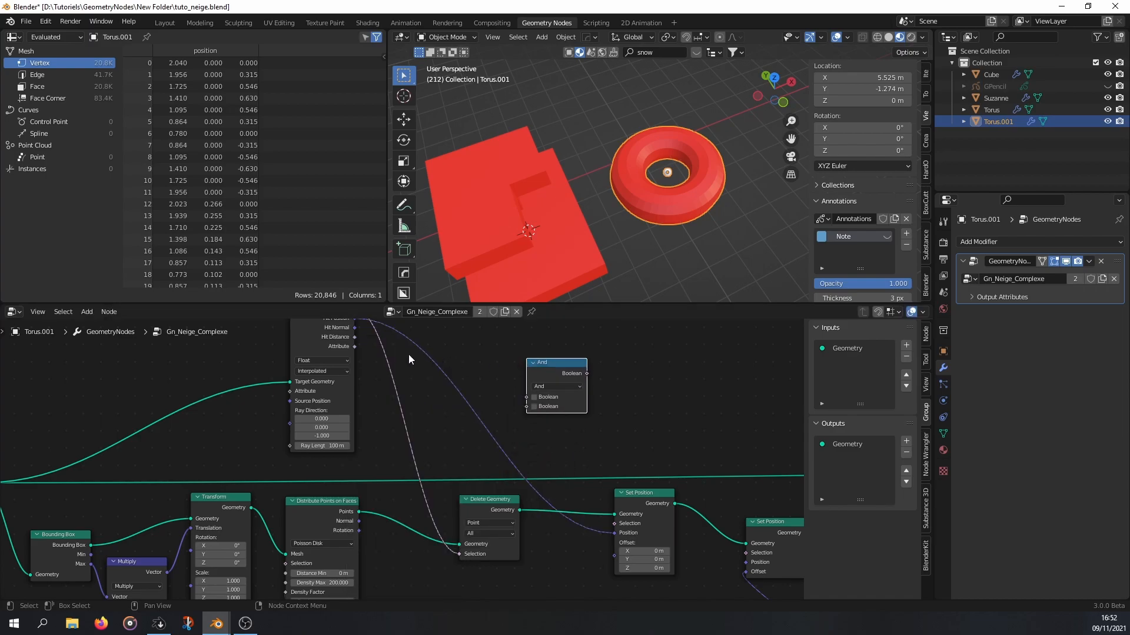
pyautogui.scroll(4, 420, 358)
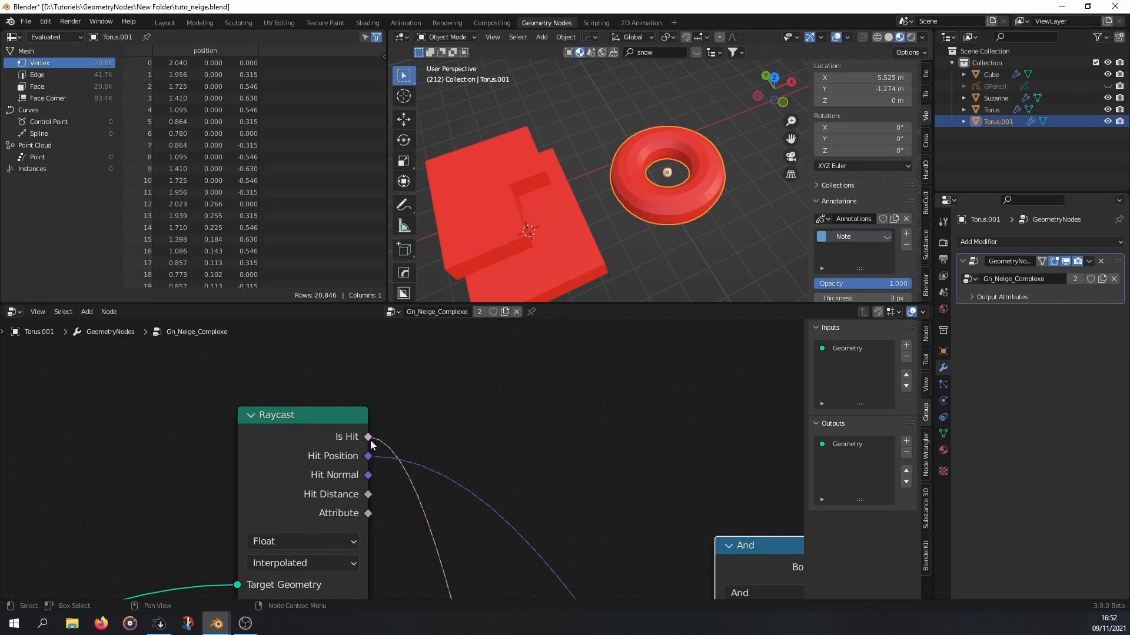
pyautogui.scroll(-1, 453, 441)
pyautogui.moveTo(705, 538); pyautogui.dragTo(548, 387)
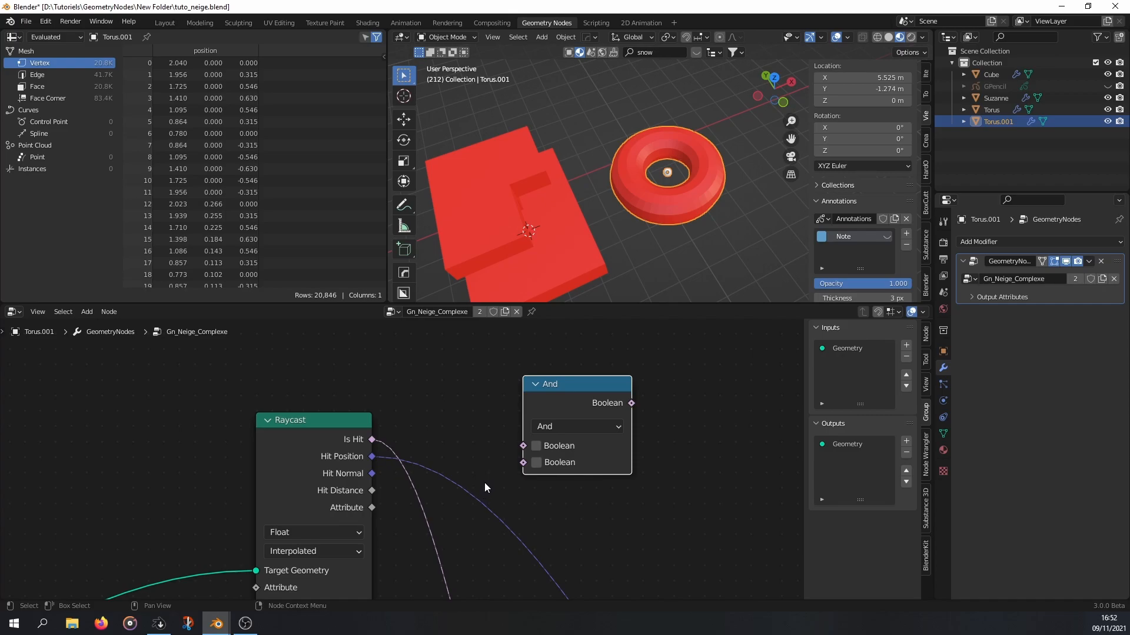
pyautogui.scroll(-4, 500, 466)
pyautogui.moveTo(439, 462); pyautogui.dragTo(395, 340, button='middle')
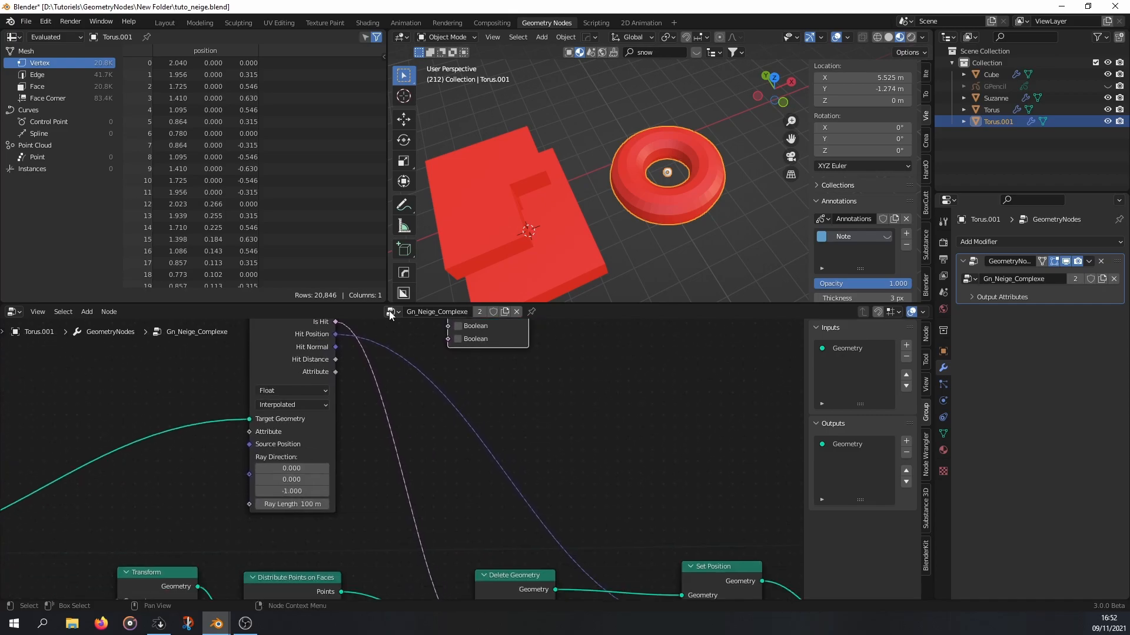
pyautogui.scroll(-1, 489, 512)
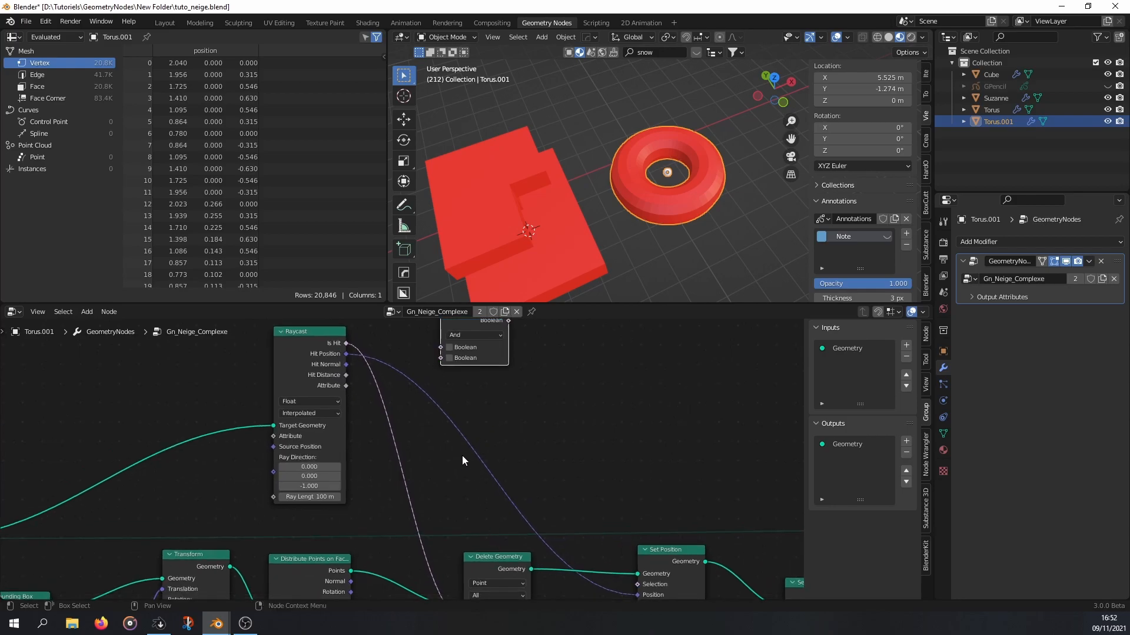
pyautogui.moveTo(476, 336); pyautogui.dragTo(537, 404)
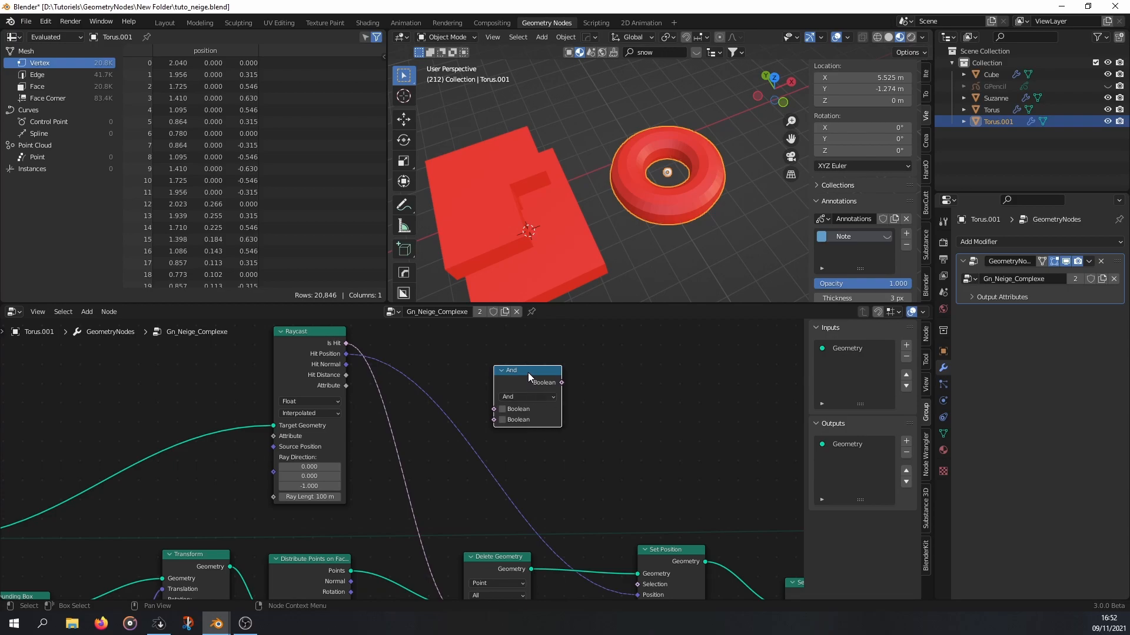
pyautogui.press('x')
# - Insert a Boolean Math node set to Not between the Raycast's Is Hit output and Delete Geometry's Selection
pyautogui.hotkey('shift', 'a')
pyautogui.moveTo(538, 383)
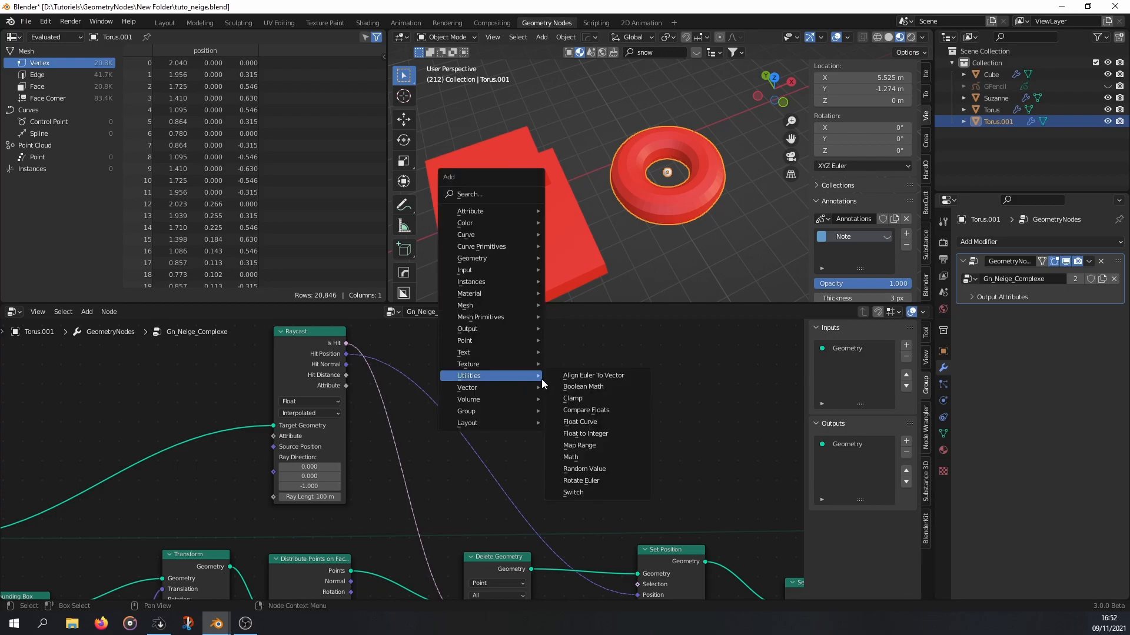
pyautogui.click(566, 386)
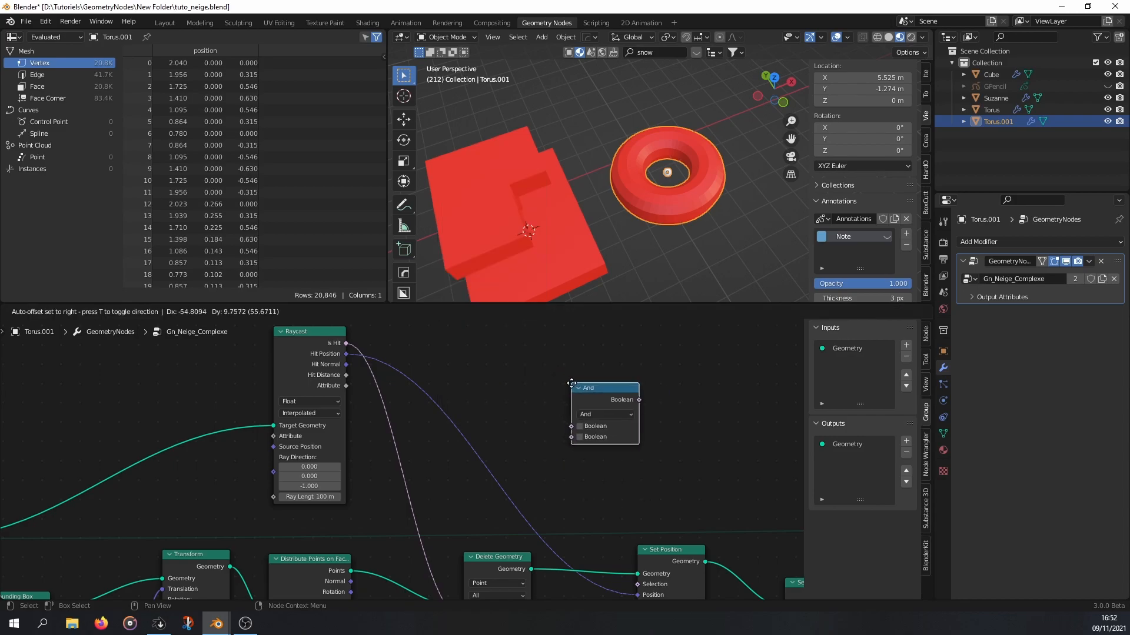
pyautogui.click(465, 352)
pyautogui.click(498, 383)
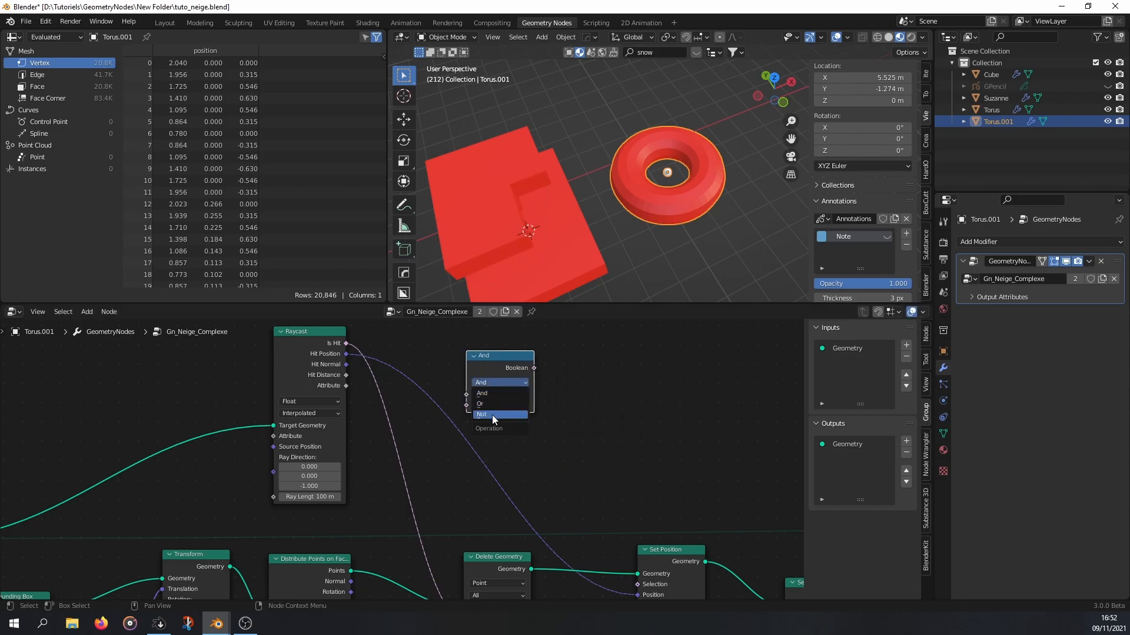
pyautogui.click(500, 414)
pyautogui.moveTo(499, 361); pyautogui.dragTo(428, 468)
# - Examine the snow coverage on the torus and the block from above and from the side
pyautogui.moveTo(640, 265); pyautogui.dragTo(646, 174, button='middle')
pyautogui.scroll(3, 696, 148)
pyautogui.moveTo(697, 147); pyautogui.dragTo(666, 190, button='middle')
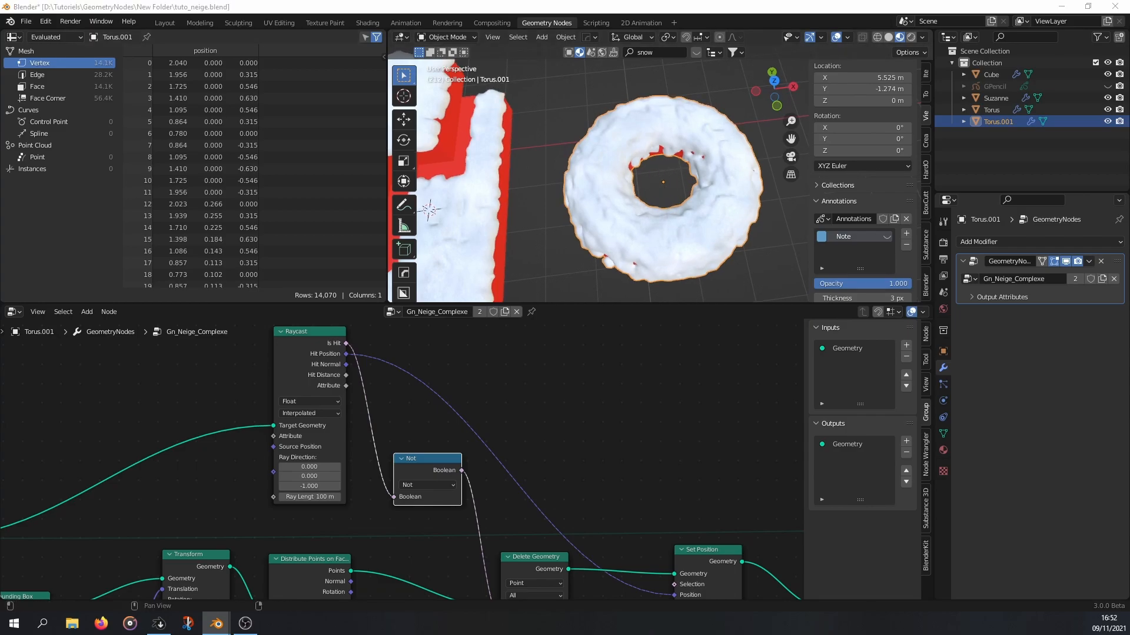
pyautogui.scroll(-4, 602, 198)
pyautogui.moveTo(612, 241); pyautogui.dragTo(643, 196, button='middle')
pyautogui.scroll(4, 625, 181)
pyautogui.scroll(-4, 577, 428)
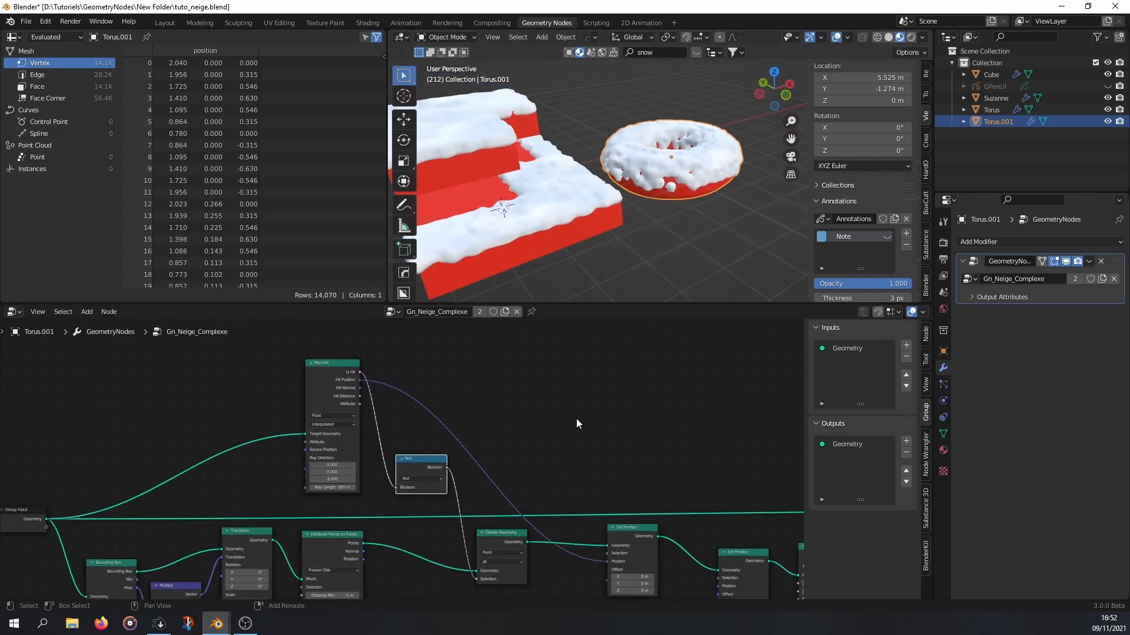
# - Shift the Group Input node away from the other nodes and expose Distribute Points on Faces' Density Max as a group input
pyautogui.moveTo(577, 426); pyautogui.dragTo(668, 283, button='middle')
pyautogui.scroll(-4, 603, 464)
pyautogui.moveTo(620, 461); pyautogui.dragTo(638, 434, button='middle')
pyautogui.moveTo(631, 483); pyautogui.dragTo(576, 513, button='middle')
pyautogui.moveTo(144, 400); pyautogui.dragTo(120, 401)
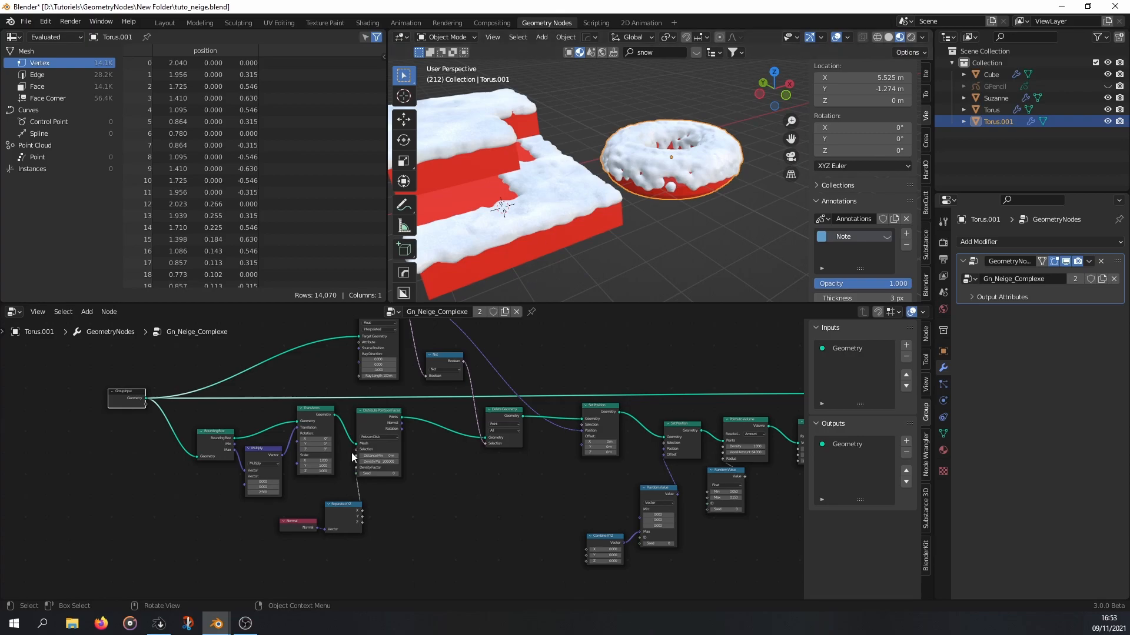
pyautogui.moveTo(356, 463); pyautogui.dragTo(146, 405)
# - Expose Combine XYZ's Z and the float Random Value node's Min and Max as group inputs
pyautogui.moveTo(630, 556); pyautogui.dragTo(635, 509, button='middle')
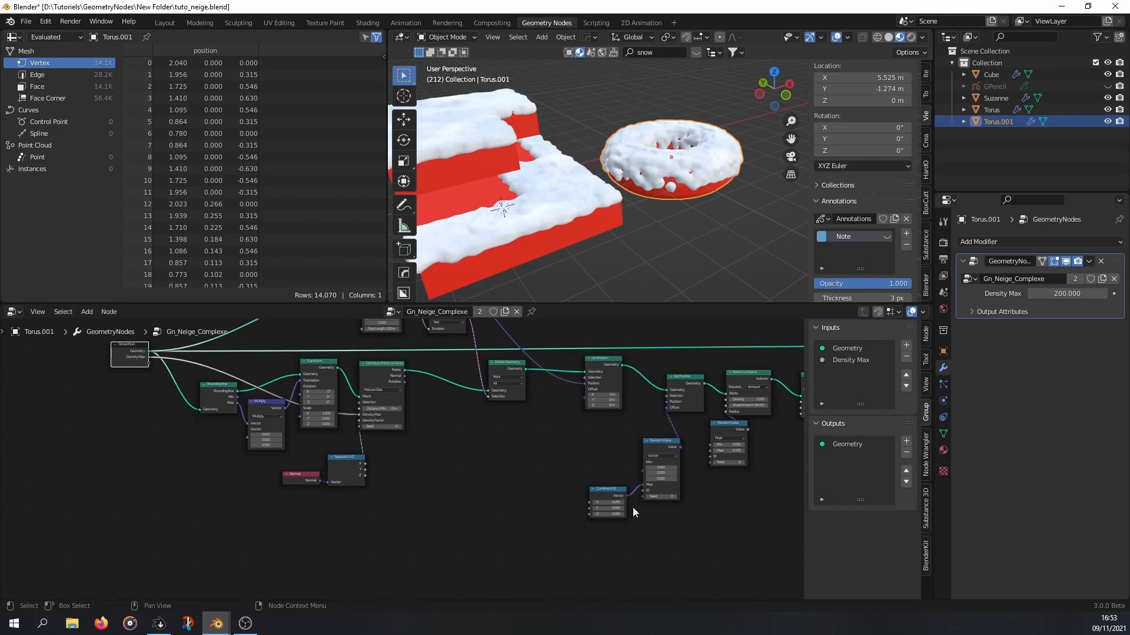
pyautogui.moveTo(590, 514); pyautogui.dragTo(147, 363)
pyautogui.moveTo(709, 445); pyautogui.dragTo(147, 373)
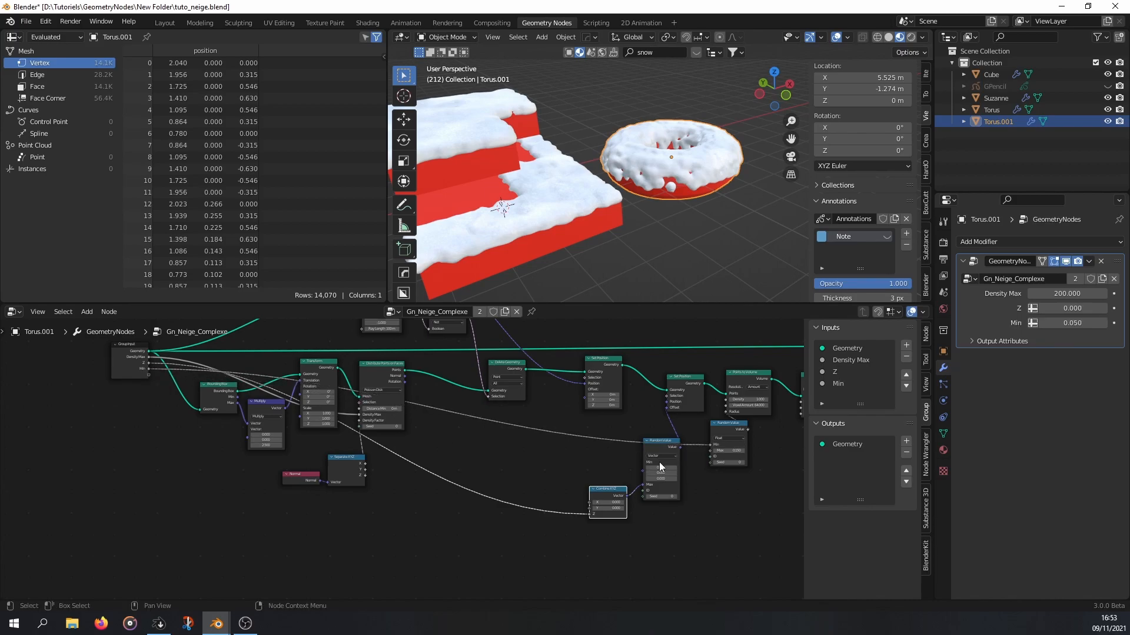
pyautogui.moveTo(711, 451); pyautogui.dragTo(146, 377)
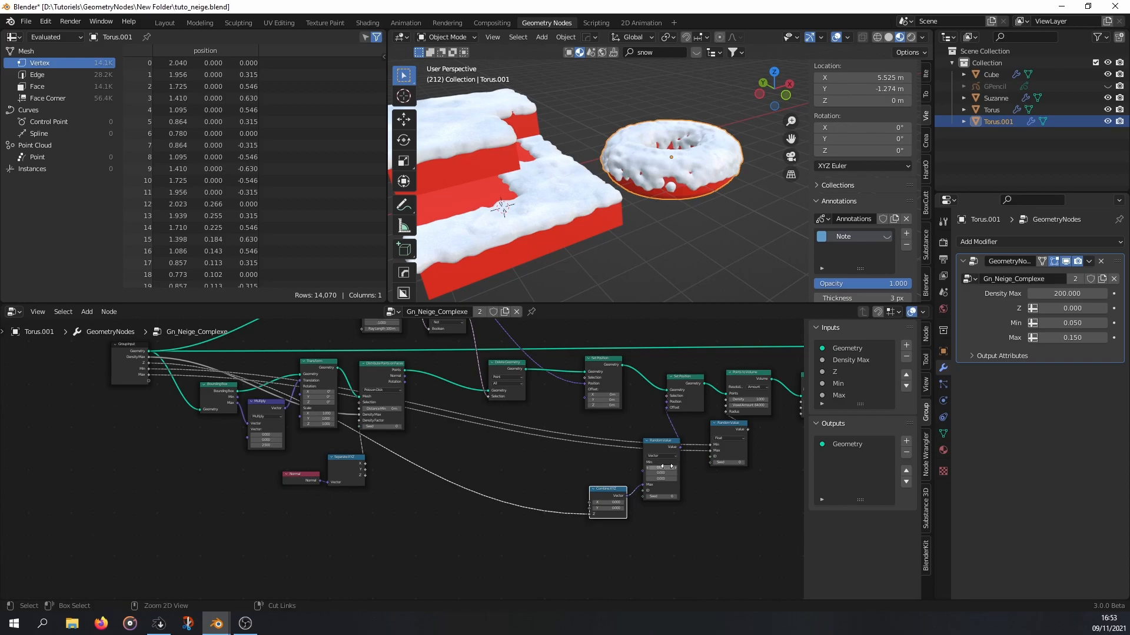
# - Expose a shared Voxel Amount for Points to Volume and Volume to Mesh, and a Seed, as group inputs
pyautogui.moveTo(691, 424); pyautogui.dragTo(647, 429, button='middle')
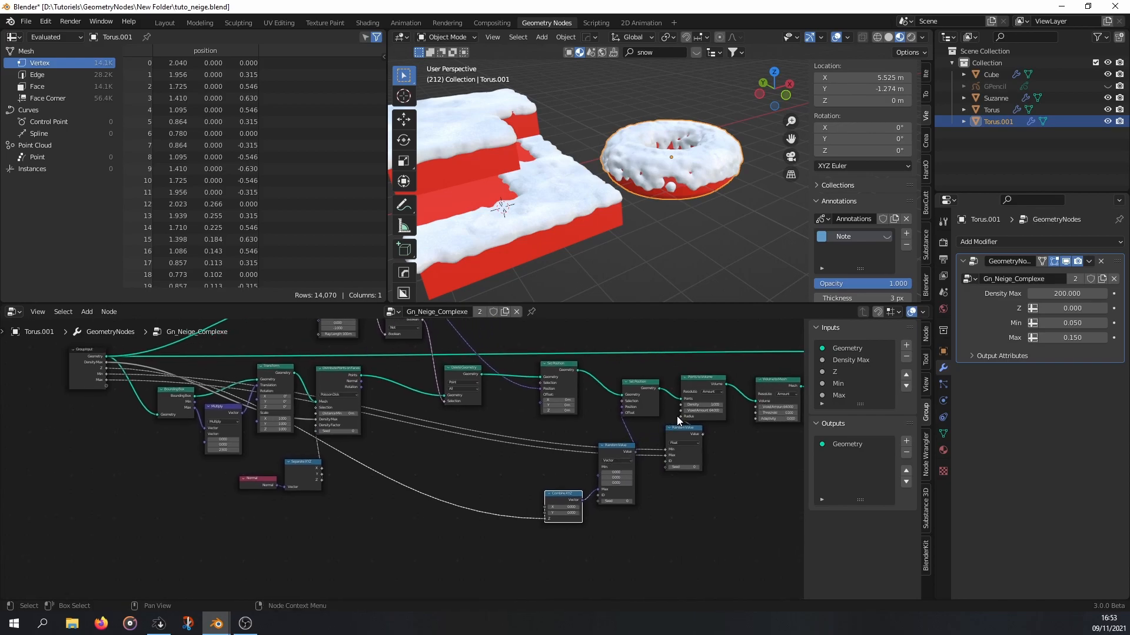
pyautogui.moveTo(680, 416); pyautogui.dragTo(105, 386)
pyautogui.moveTo(753, 408); pyautogui.dragTo(101, 386)
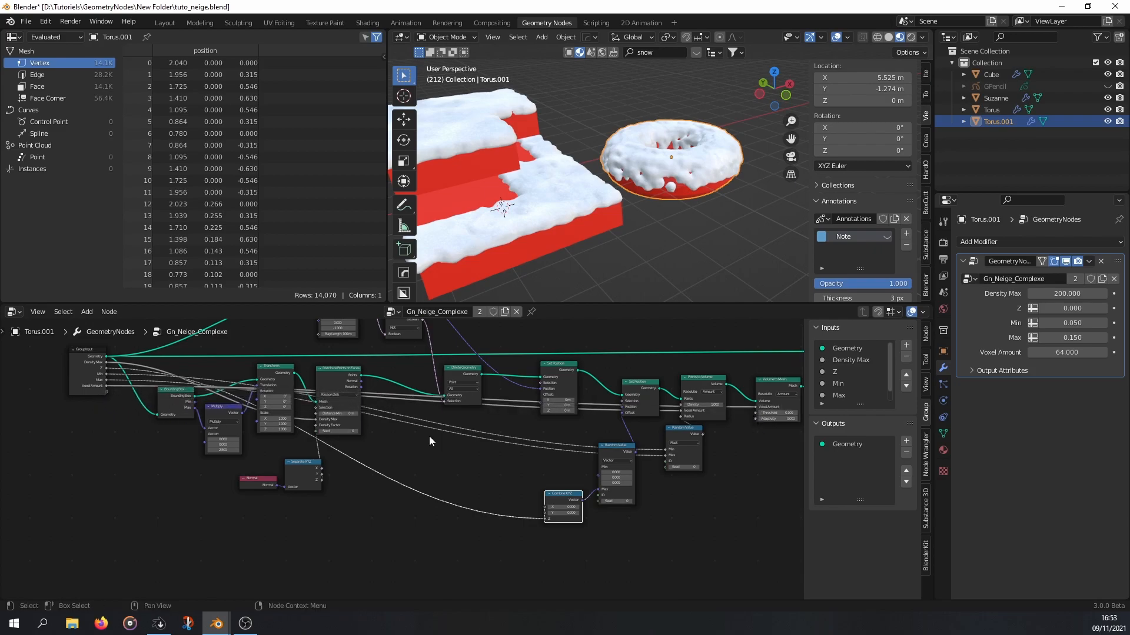
pyautogui.moveTo(662, 467); pyautogui.dragTo(103, 392)
pyautogui.moveTo(380, 456); pyautogui.dragTo(451, 482, button='middle')
# - Inspect the snow on the block, Suzanne and both toruses from different distances and angles
pyautogui.moveTo(713, 162); pyautogui.dragTo(674, 158, button='middle')
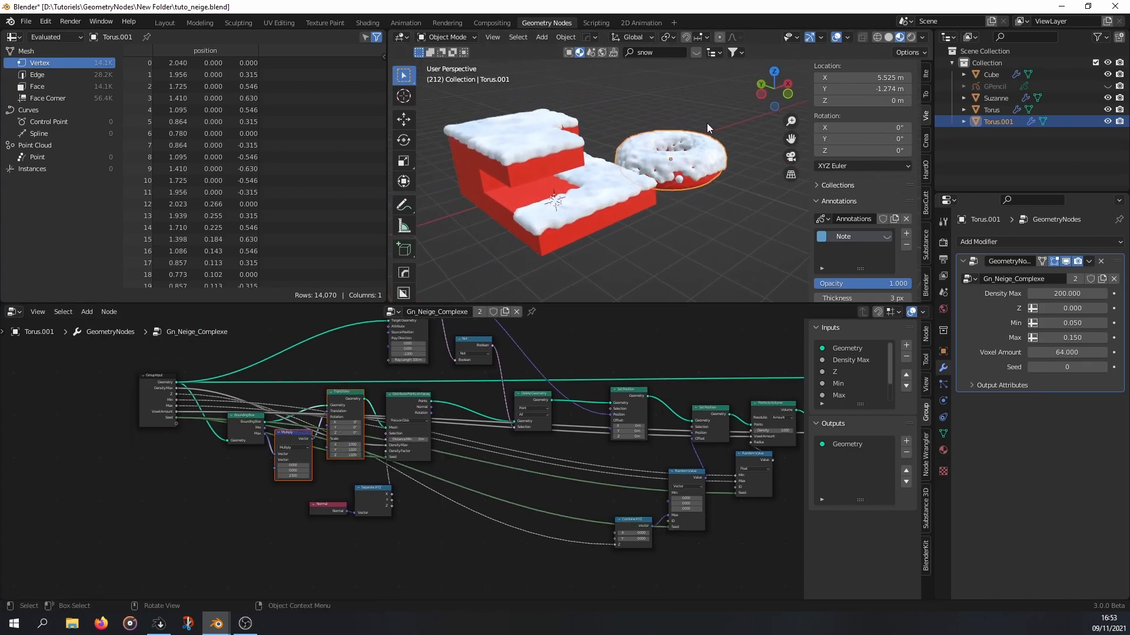
pyautogui.scroll(-3, 641, 188)
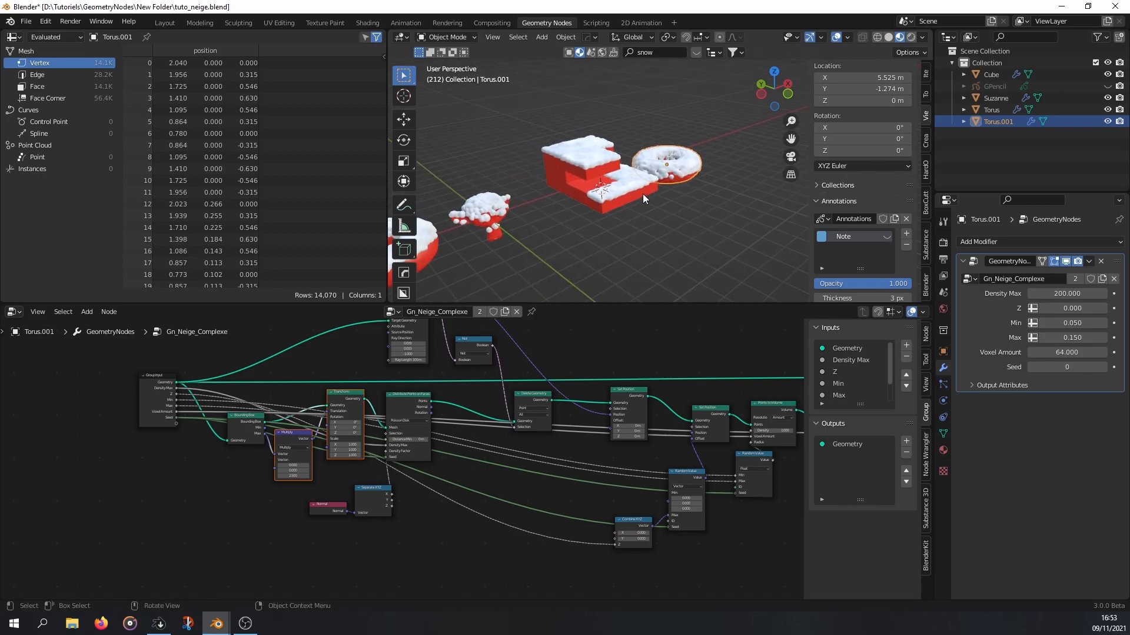
pyautogui.scroll(-3, 649, 178)
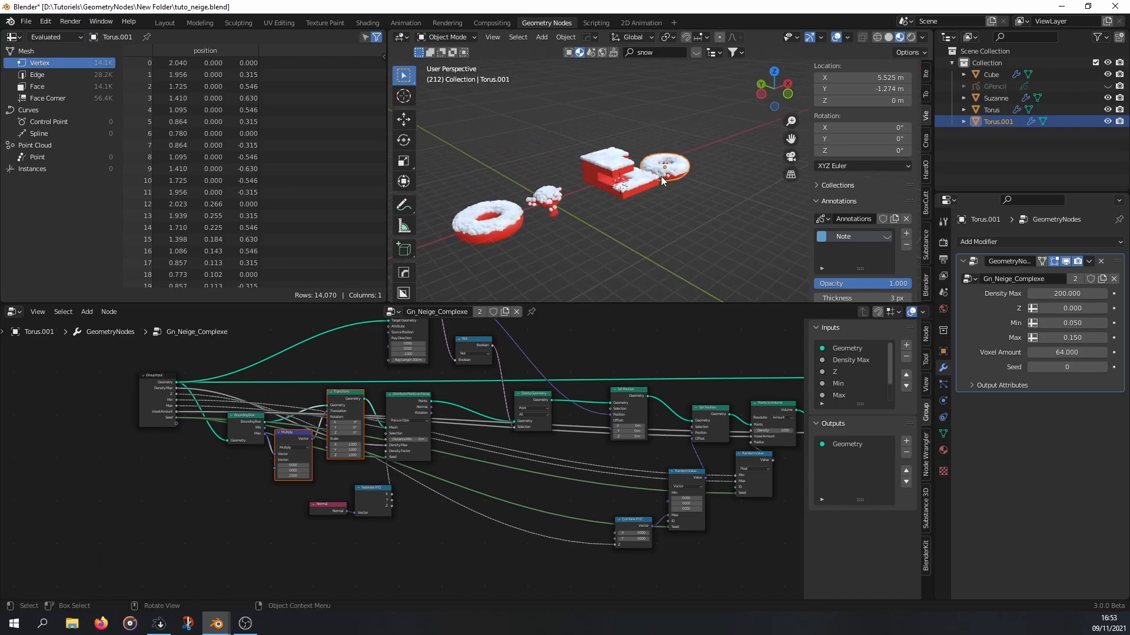
pyautogui.scroll(5, 641, 177)
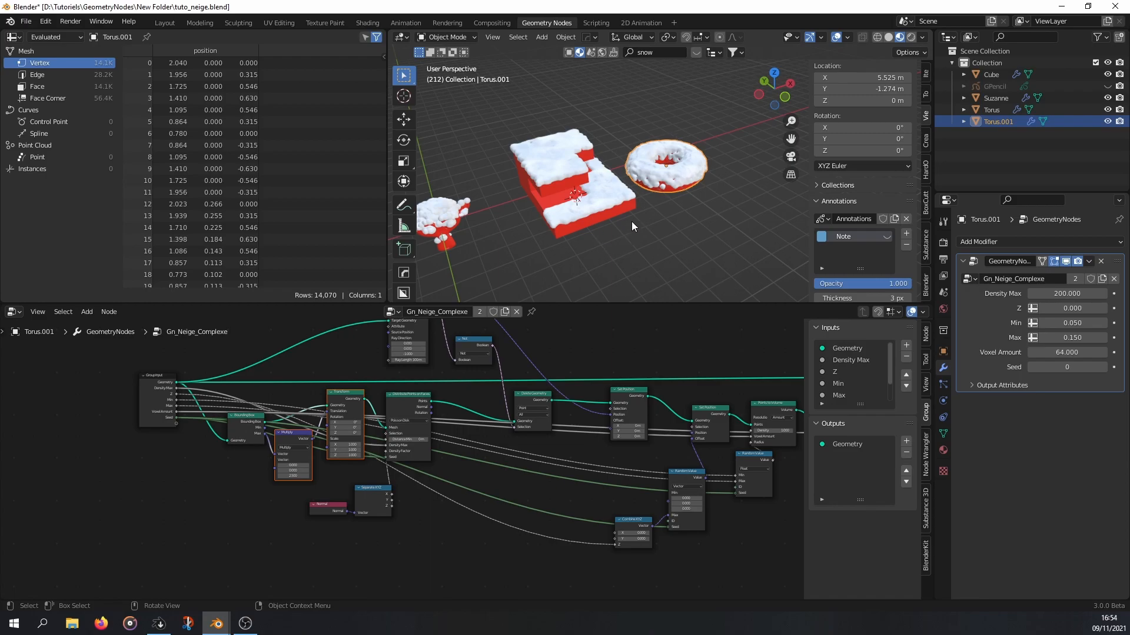
pyautogui.moveTo(633, 209); pyautogui.dragTo(648, 179, button='middle')
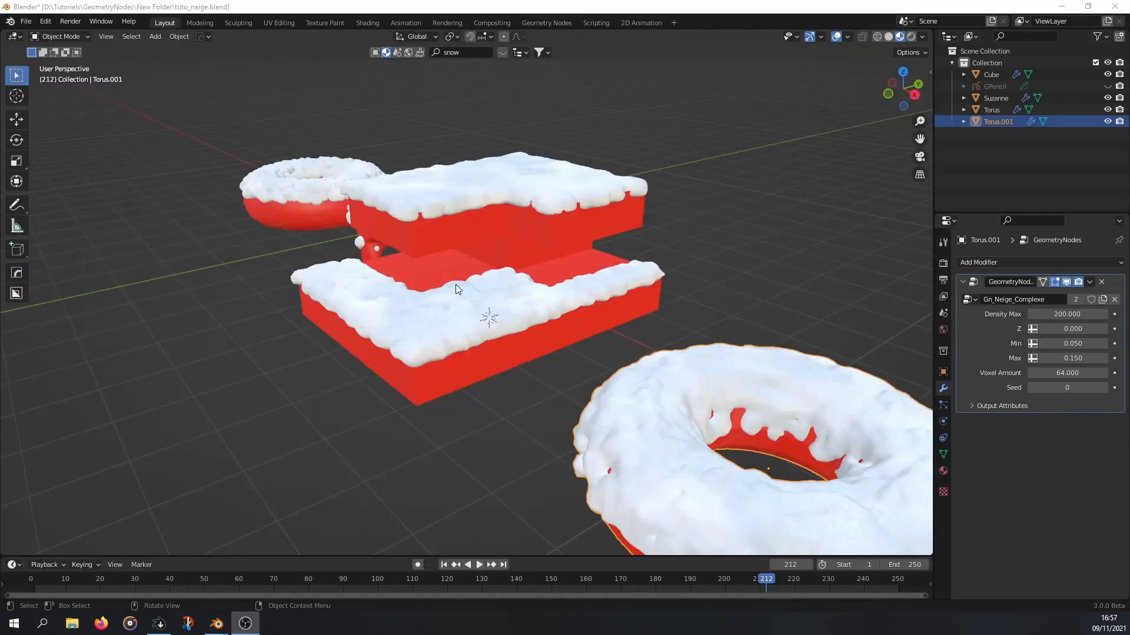
pyautogui.scroll(-5, 455, 284)
pyautogui.moveTo(456, 284); pyautogui.dragTo(446, 292, button='middle')
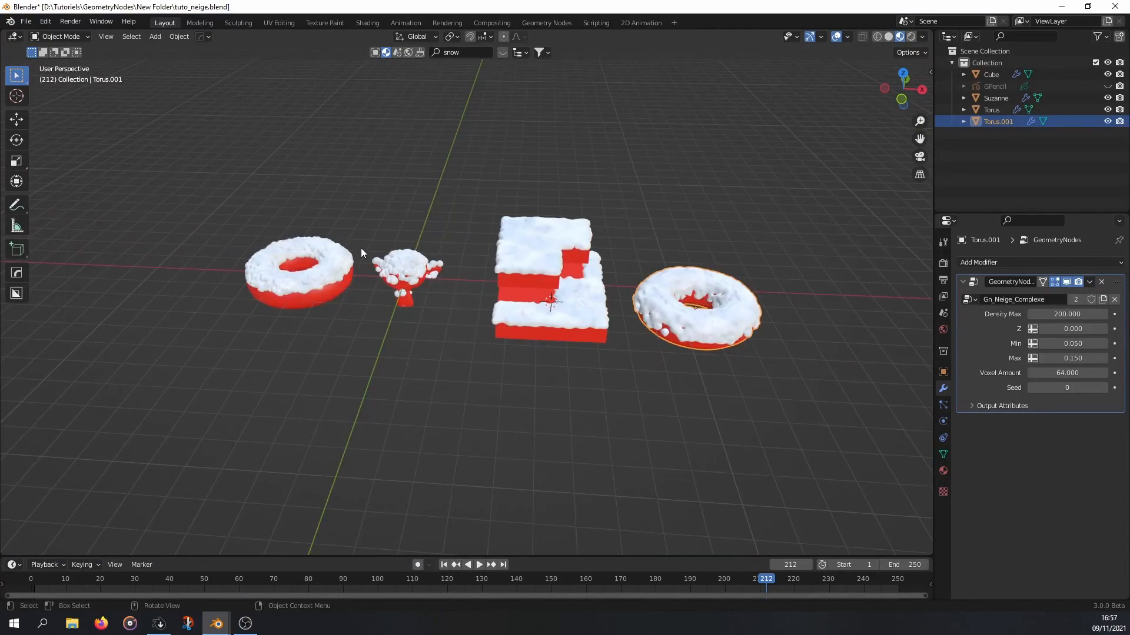
# - Delete the four snow-covered objects and undo the deletion
pyautogui.moveTo(281, 209); pyautogui.dragTo(785, 352)
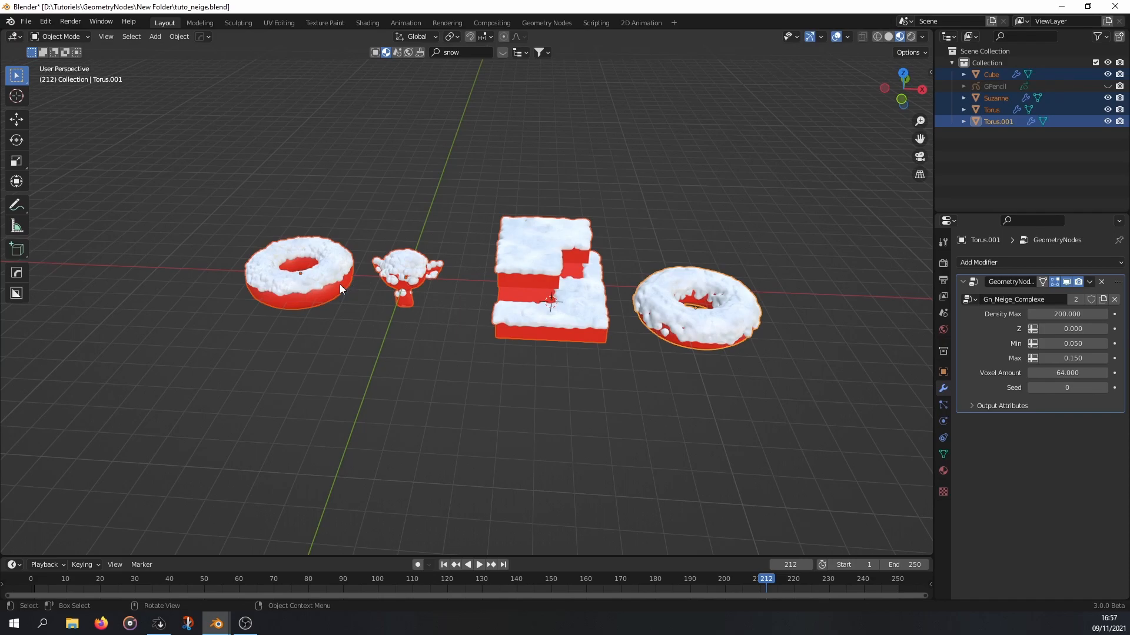
pyautogui.press('Delete')
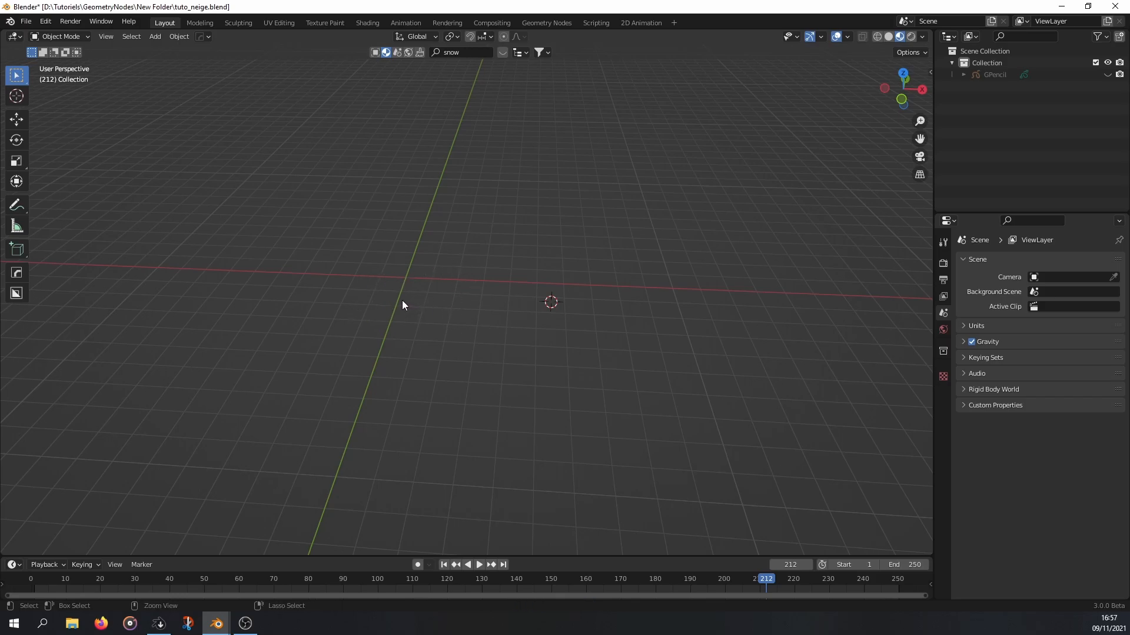
pyautogui.hotkey('ctrl', 'z')
# - Return to the Geometry Nodes workspace and enable Fake User on the Gn_Neige_Complexe node group
pyautogui.click(546, 22)
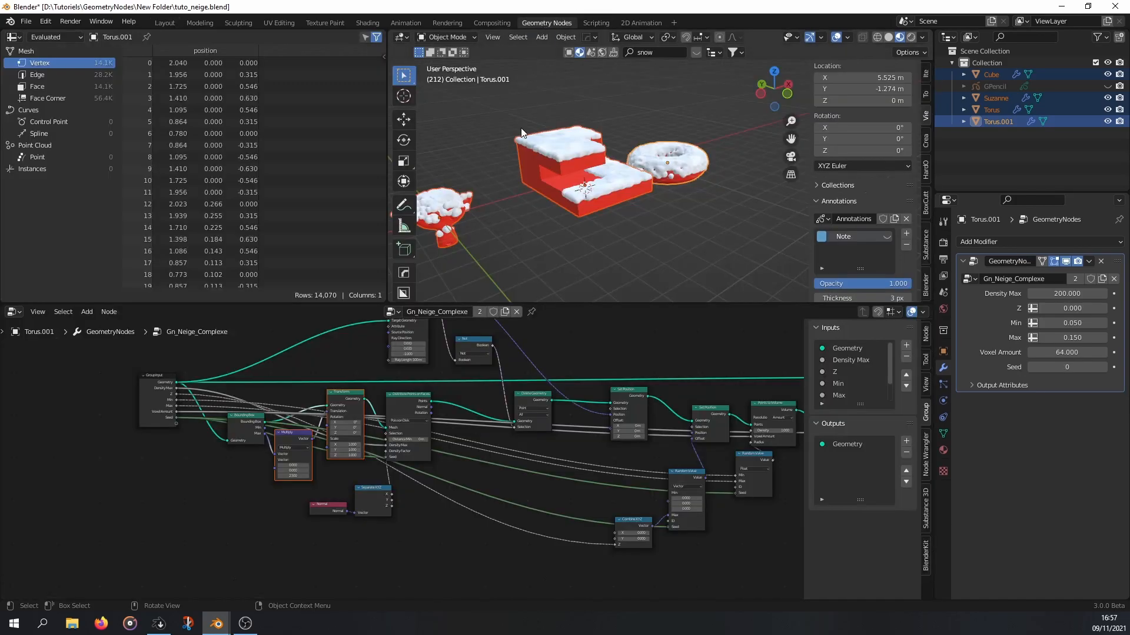
pyautogui.scroll(2, 477, 327)
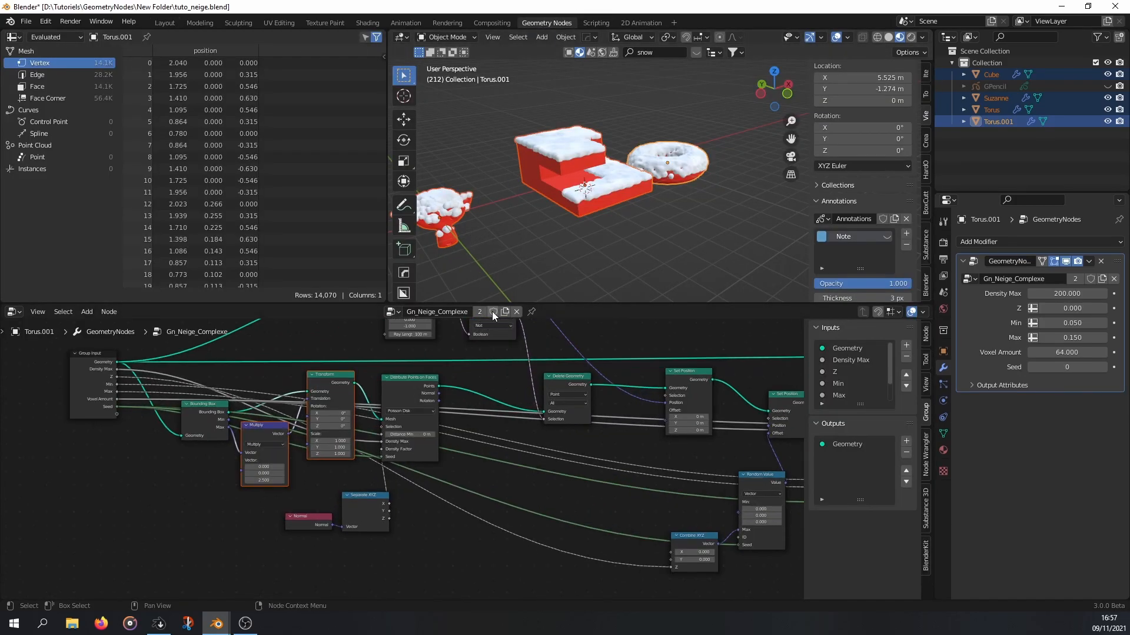
pyautogui.click(492, 312)
pyautogui.scroll(1, 460, 325)
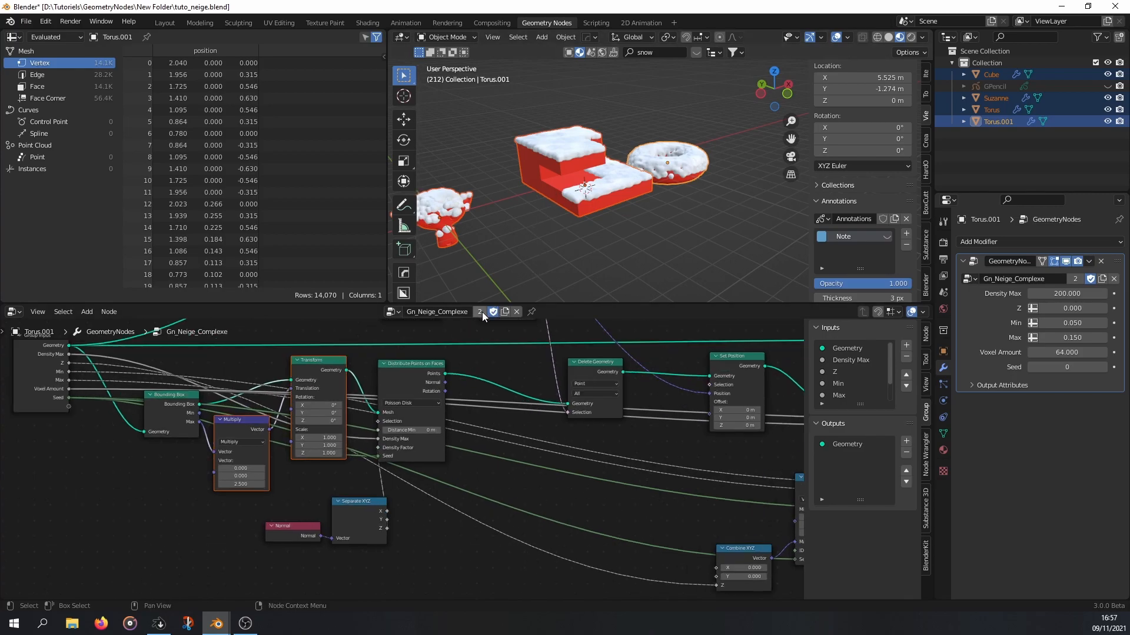
# - Select Suzanne and enable Fake User on its GN_Neige_Simple node group
pyautogui.moveTo(520, 204); pyautogui.dragTo(589, 222, button='middle')
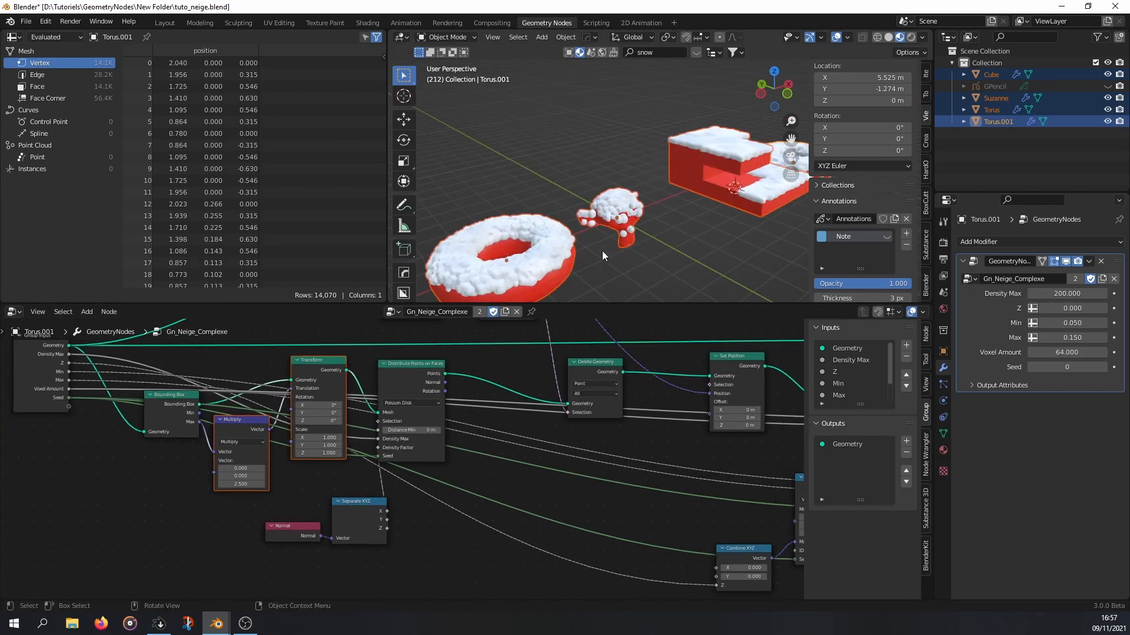
pyautogui.moveTo(648, 241); pyautogui.dragTo(560, 258, button='middle')
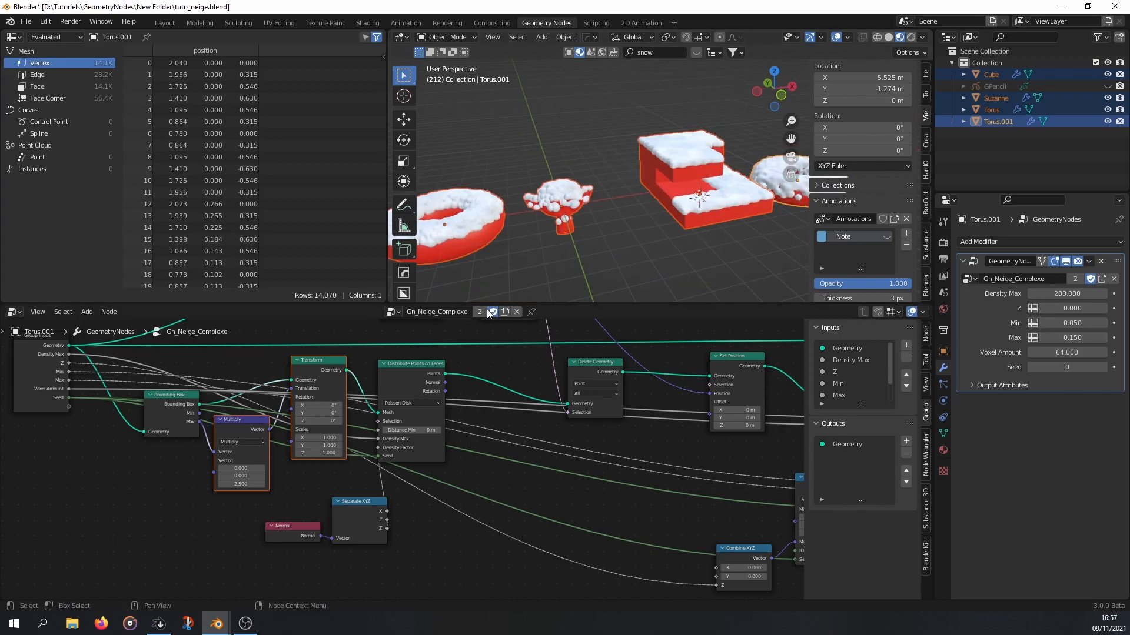
pyautogui.click(569, 221)
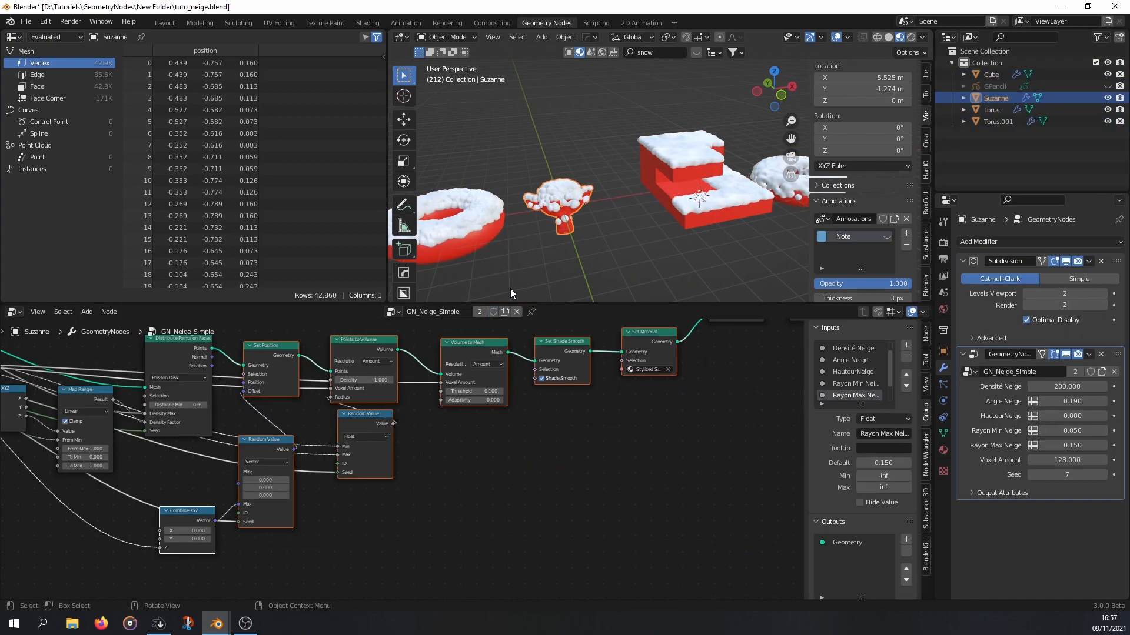
pyautogui.click(494, 312)
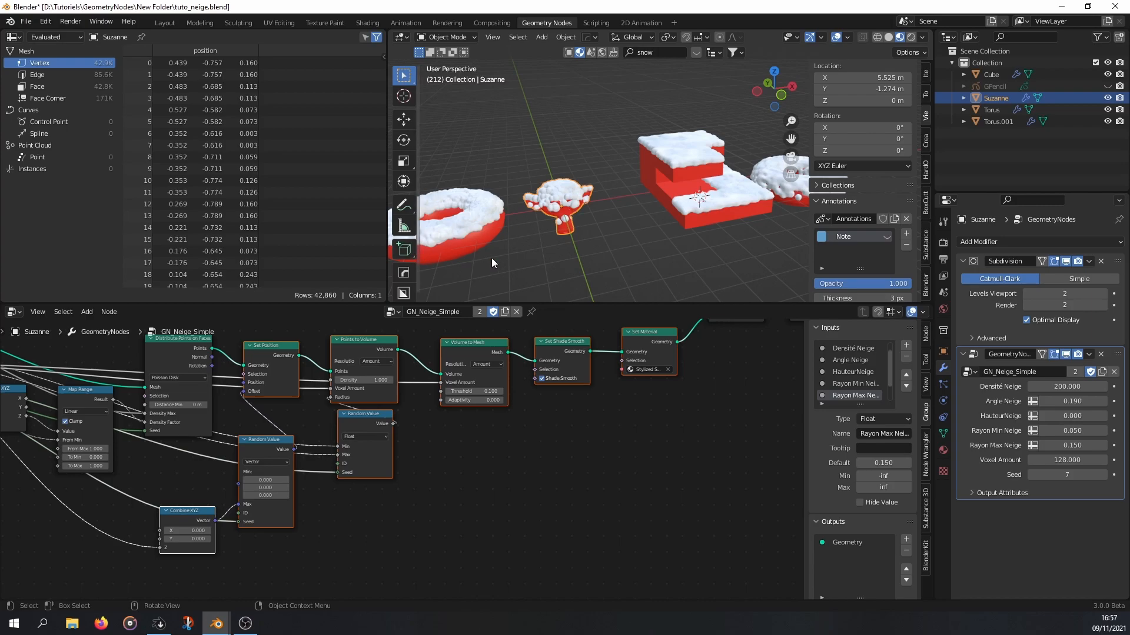
# - In the Layout workspace, delete Suzanne, the block and both toruses from the scene
pyautogui.moveTo(555, 248); pyautogui.dragTo(555, 250, button='middle')
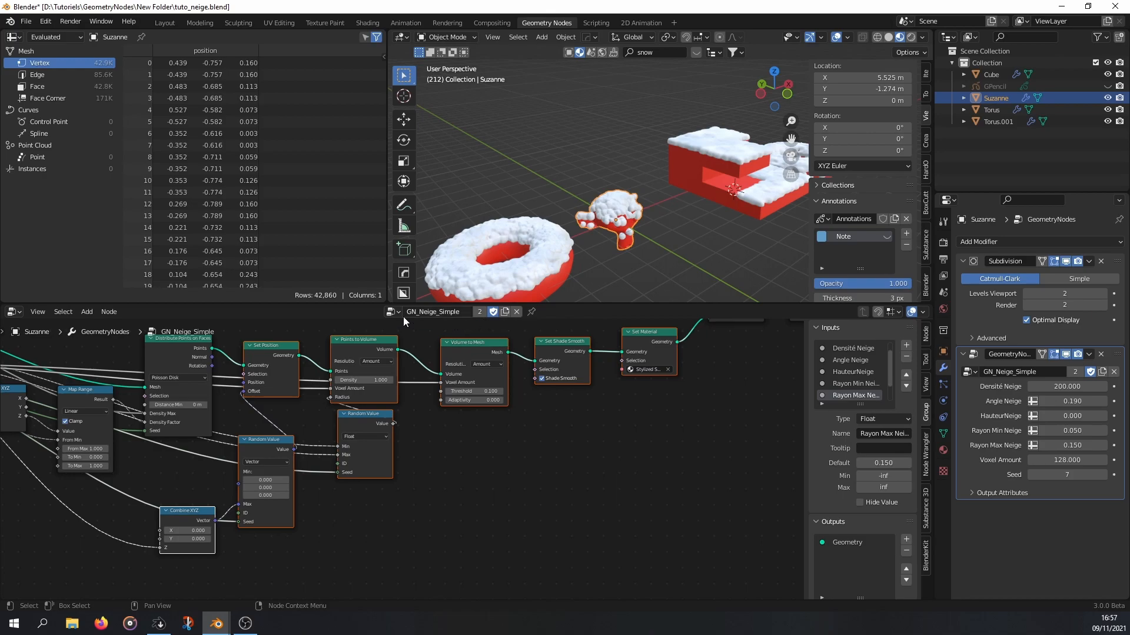
pyautogui.scroll(-3, 526, 240)
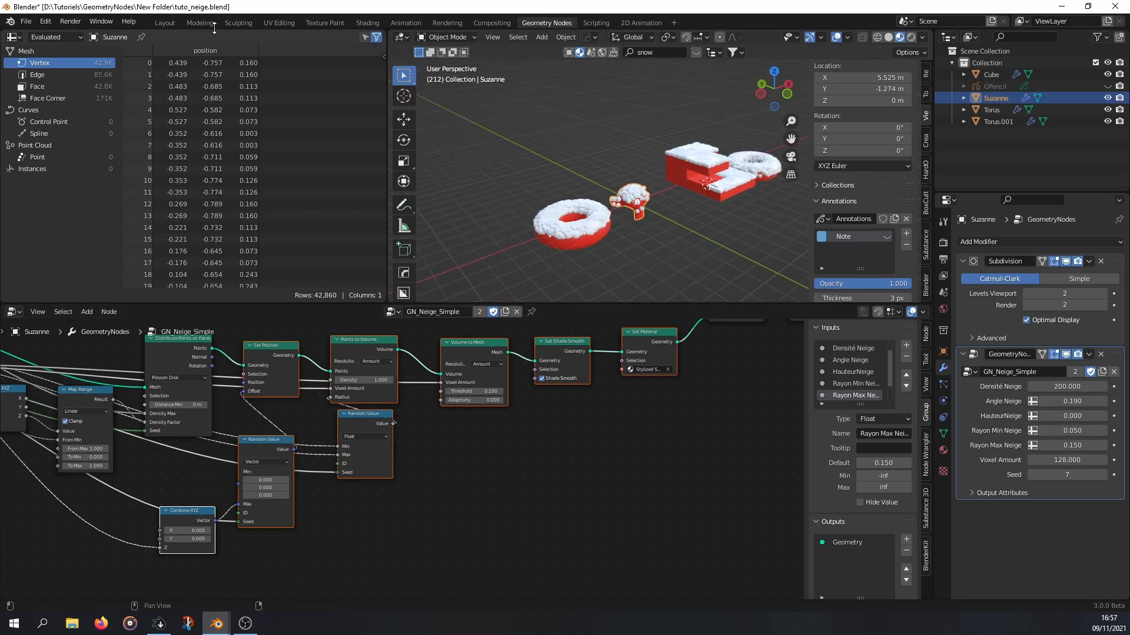
pyautogui.click(165, 22)
pyautogui.press('Delete')
pyautogui.moveTo(169, 182); pyautogui.dragTo(796, 379)
pyautogui.press('Delete')
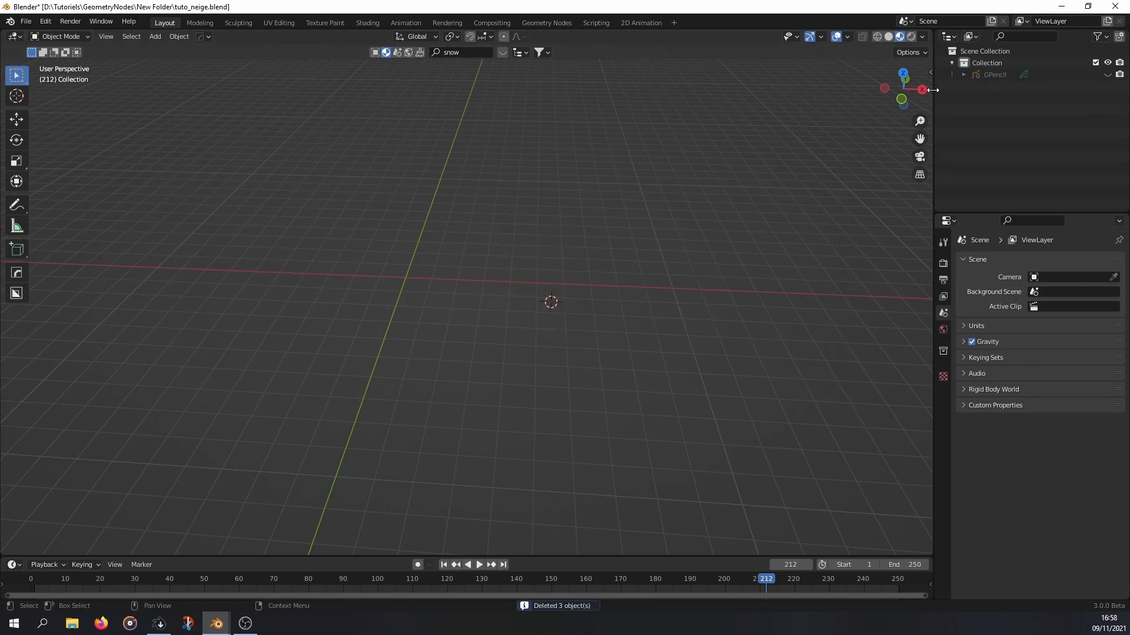
# - Switch the BlenderKit asset type to Models and search for "car"
pyautogui.click(930, 72)
pyautogui.click(926, 301)
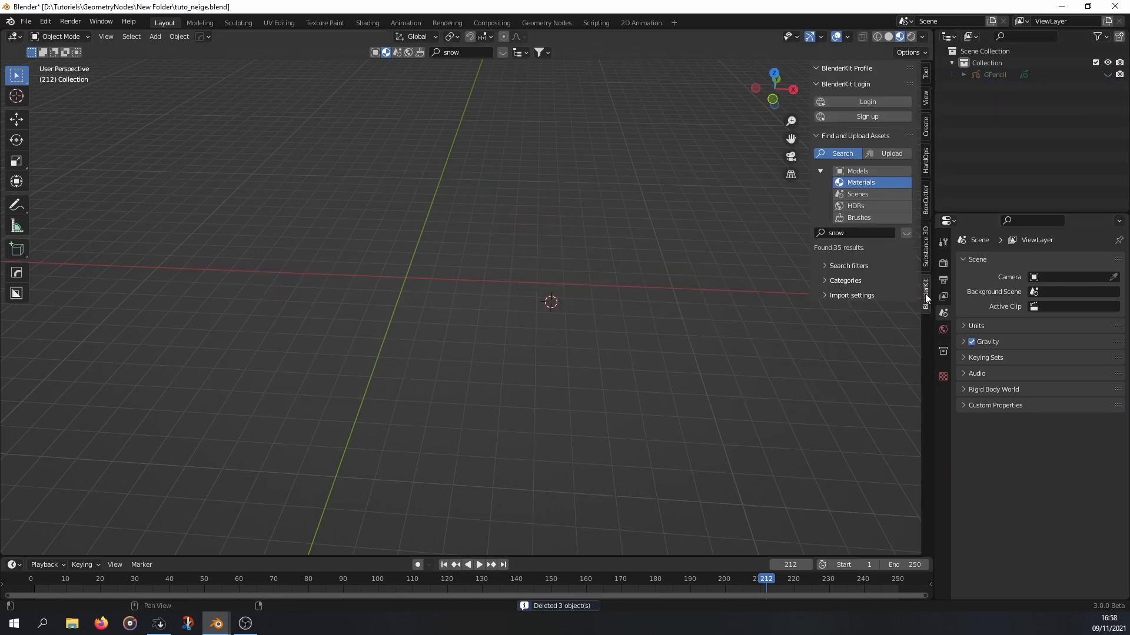
pyautogui.click(863, 170)
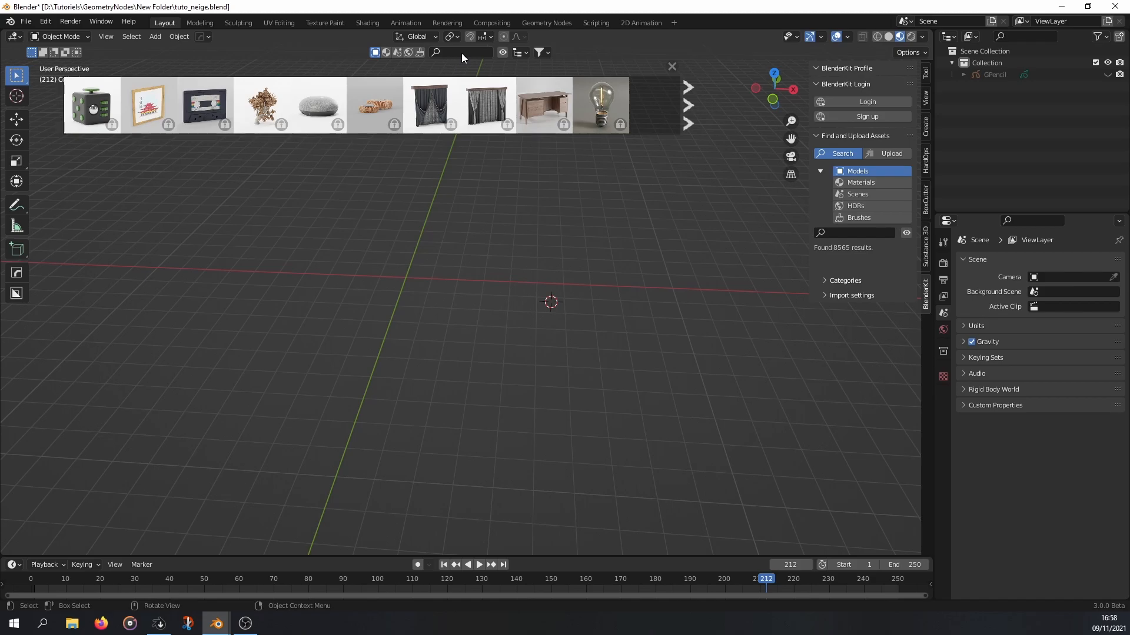
pyautogui.click(462, 52)
pyautogui.write('car')
pyautogui.press('Return')
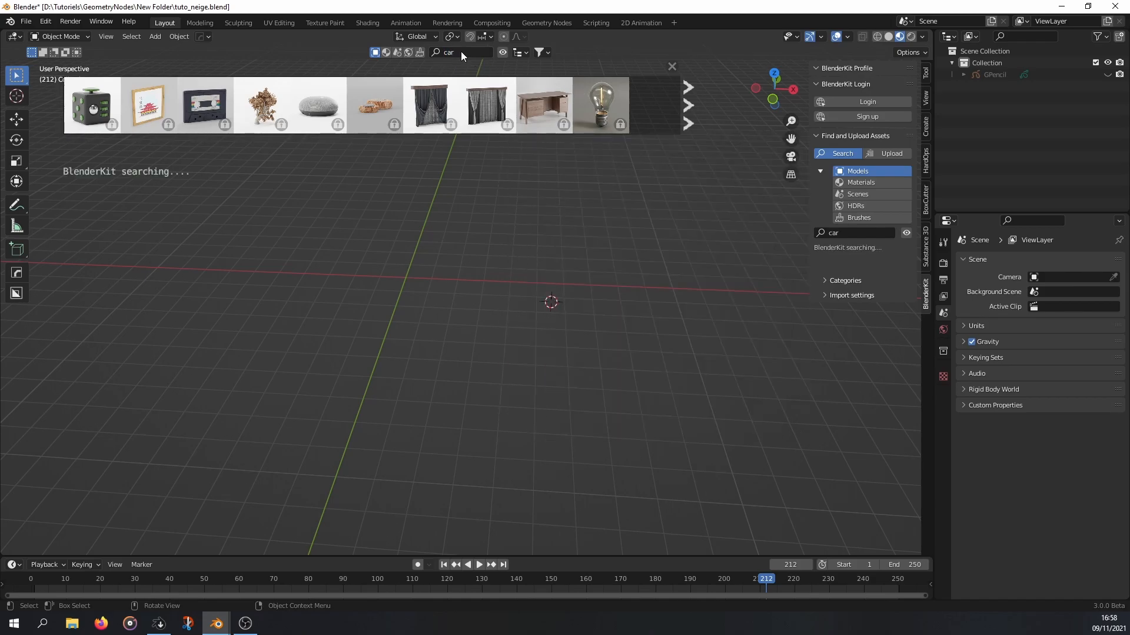
# - Enable the Free first search filter and browse further through the car models to preview the Bmw 507
pyautogui.click(826, 282)
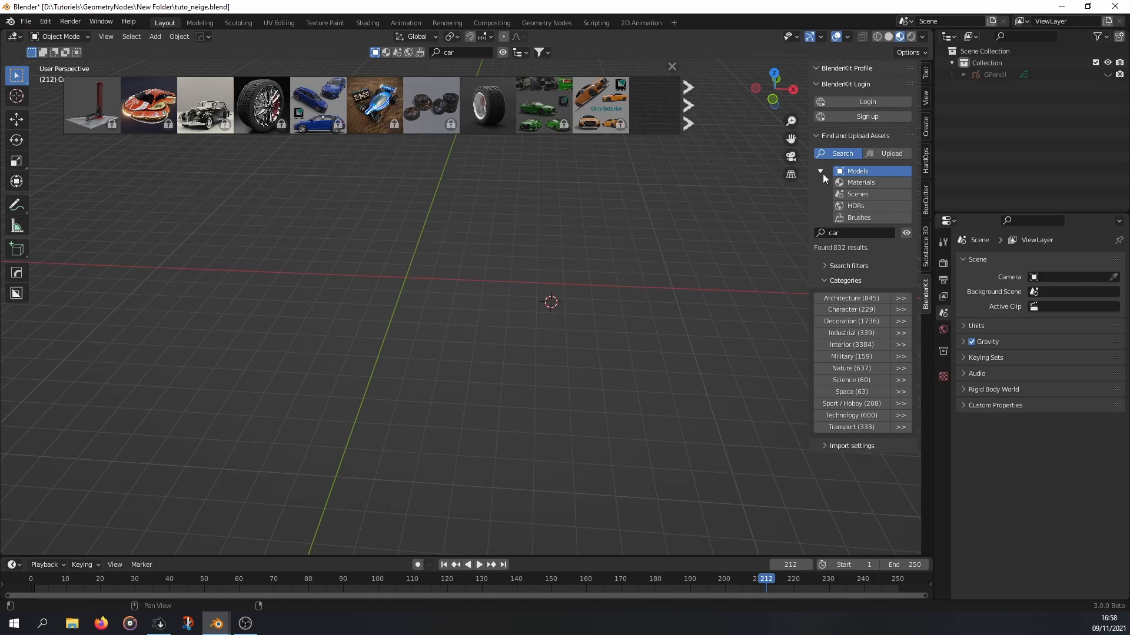
pyautogui.click(831, 265)
pyautogui.click(818, 303)
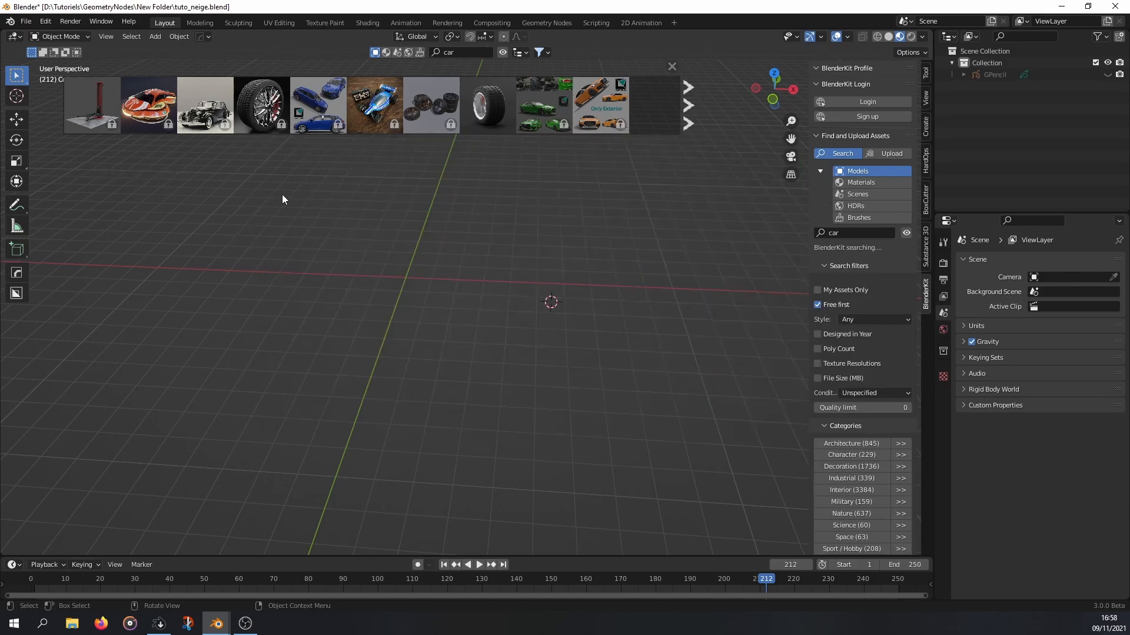
pyautogui.click(689, 124)
pyautogui.moveTo(328, 128)
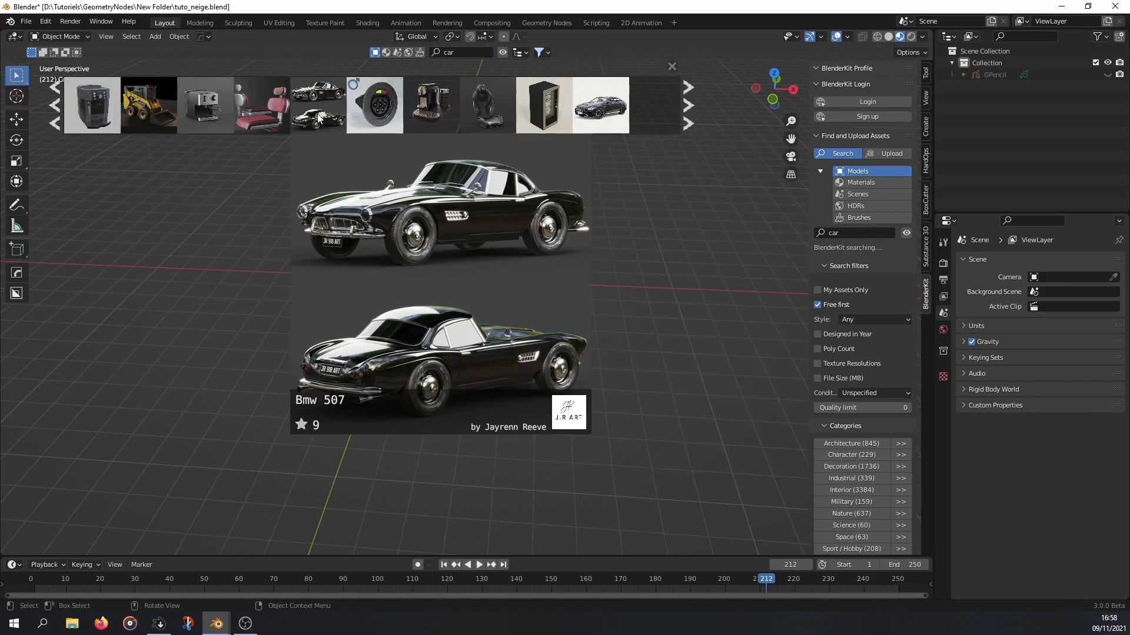
# - Download the Bmw 507 model into the scene and clear its location to place it at the world origin
pyautogui.click(318, 117)
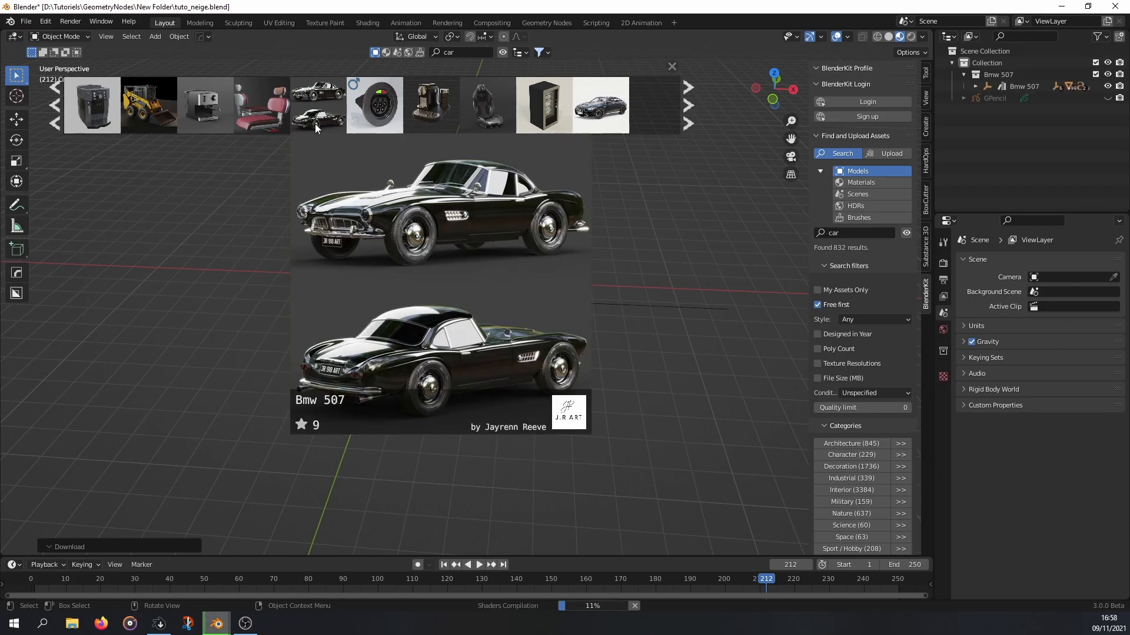
pyautogui.moveTo(613, 298); pyautogui.dragTo(576, 281, button='middle')
pyautogui.click(567, 310)
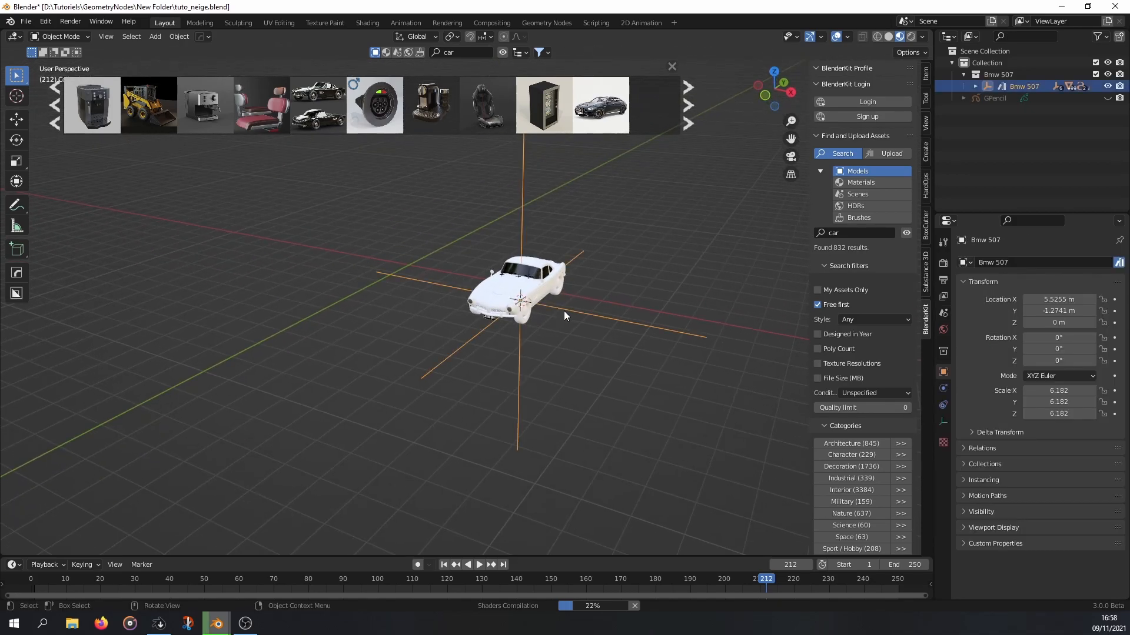
pyautogui.hotkey('alt', 'g')
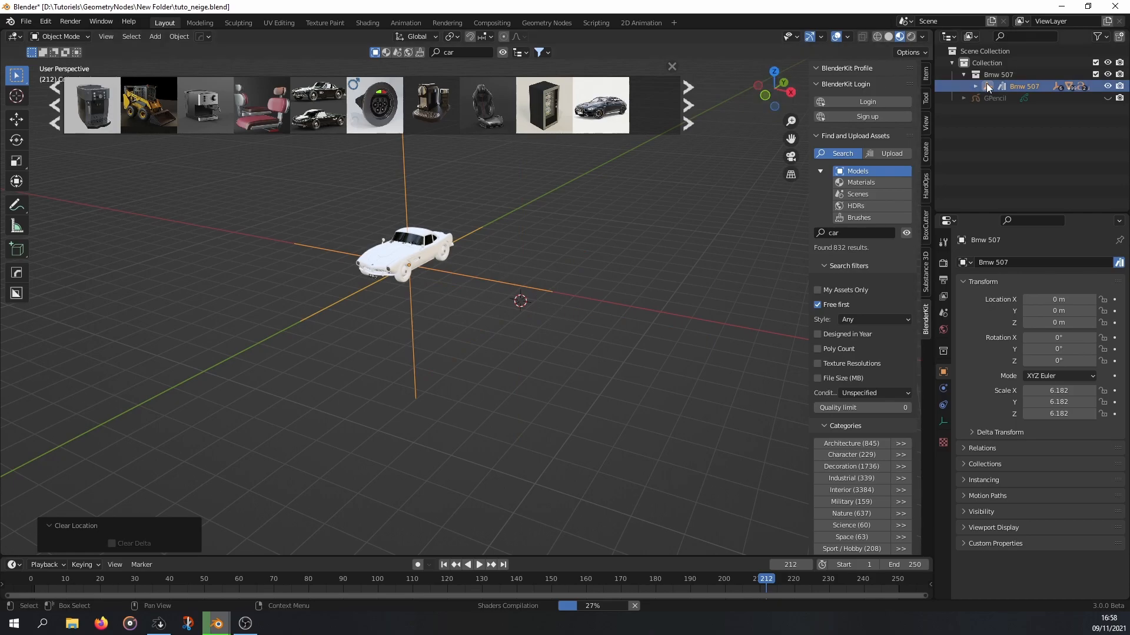
pyautogui.scroll(3, 450, 220)
pyautogui.moveTo(449, 220); pyautogui.dragTo(527, 231, button='middle')
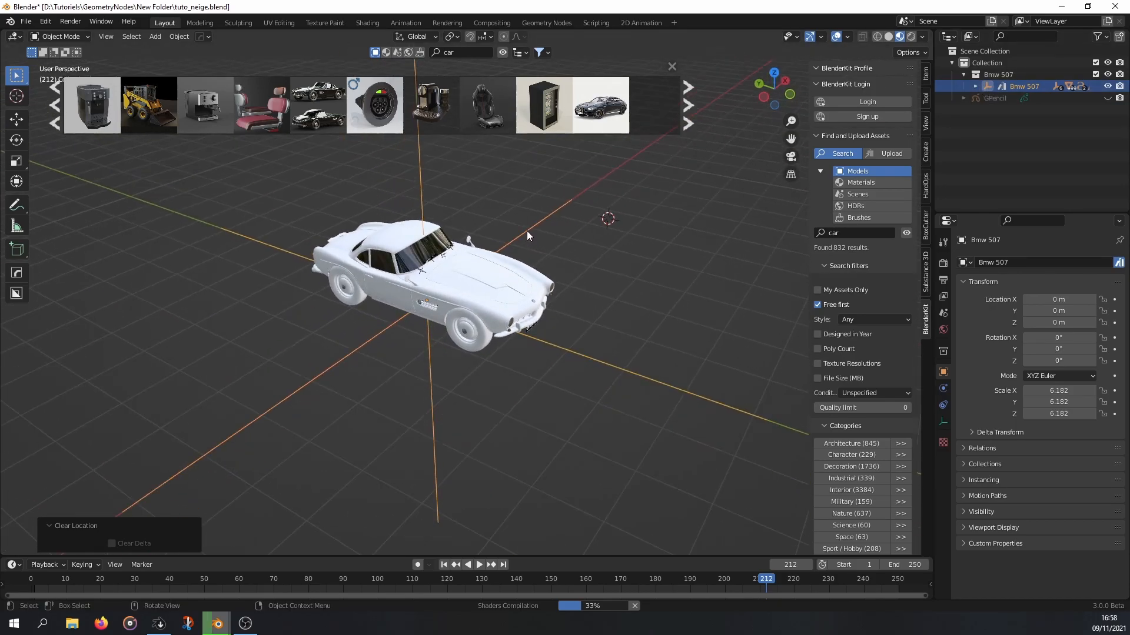
# - Expand the Bmw 507 hierarchy in an enlarged Outliner and examine the car's separate parts, including the door and roof
pyautogui.click(976, 87)
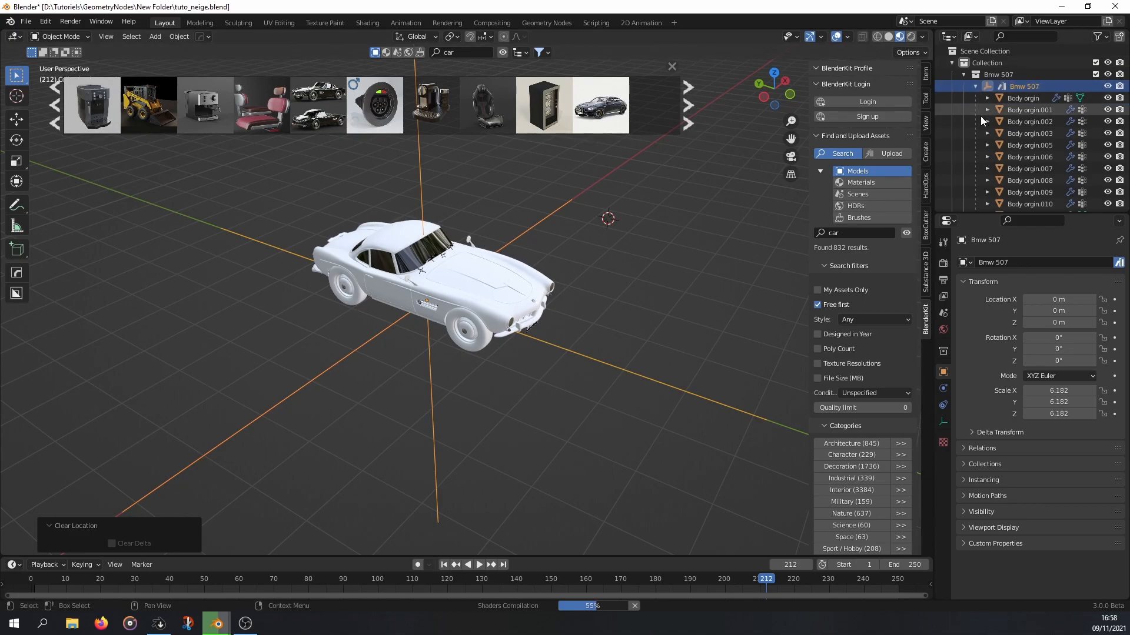
pyautogui.moveTo(992, 213); pyautogui.dragTo(991, 287)
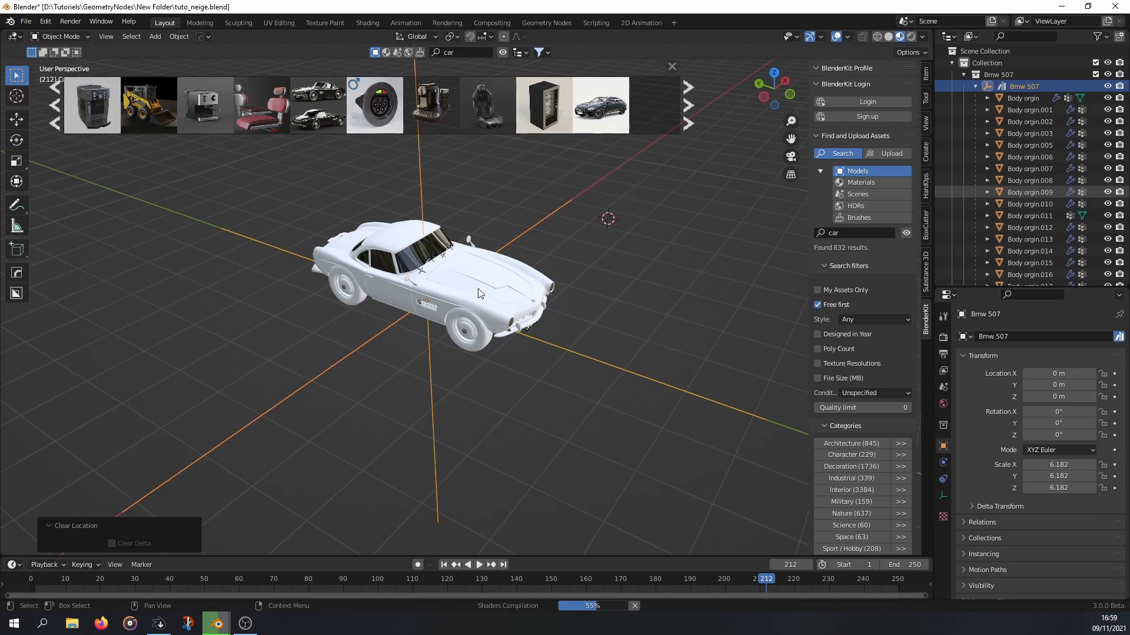
pyautogui.click(462, 290)
pyautogui.press('KP_Decimal')
pyautogui.click(201, 143)
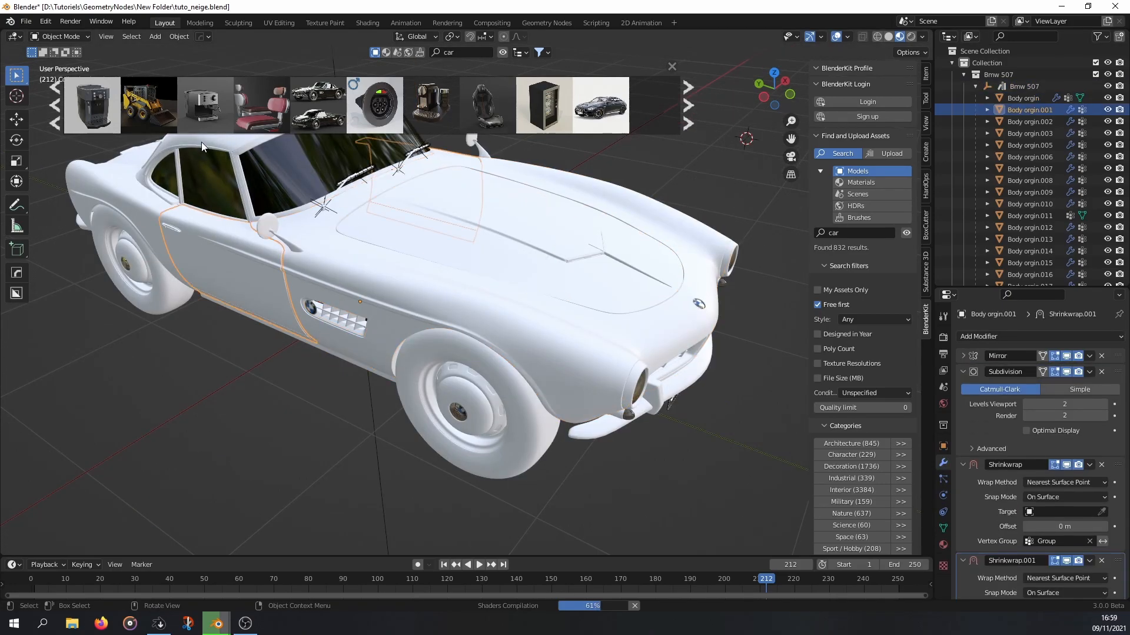
pyautogui.scroll(-4, 232, 184)
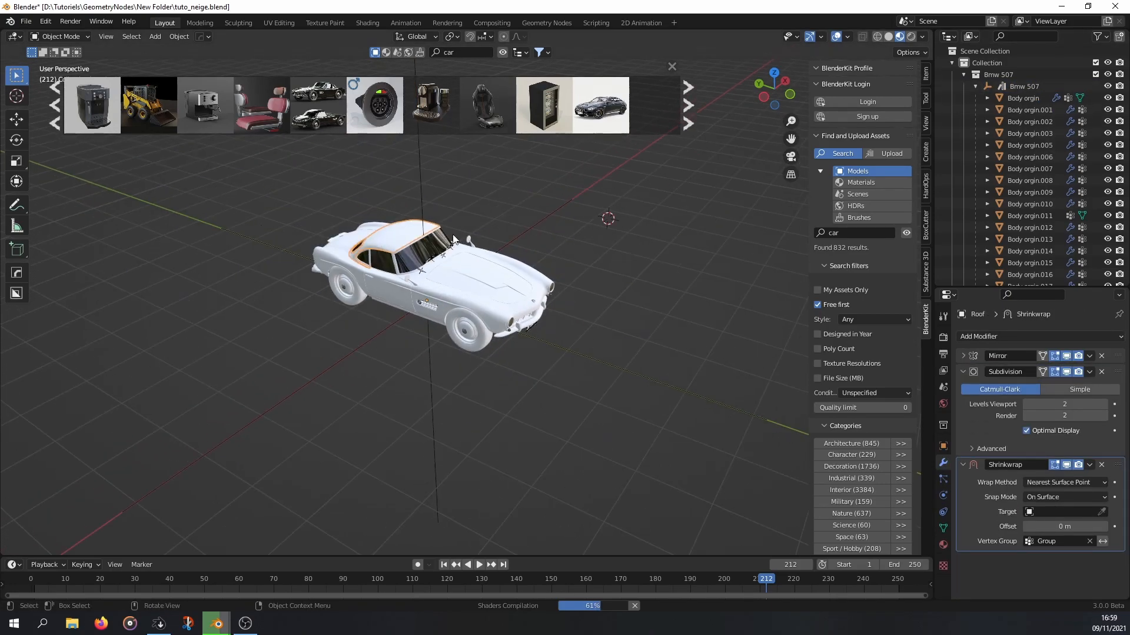
pyautogui.scroll(4, 381, 207)
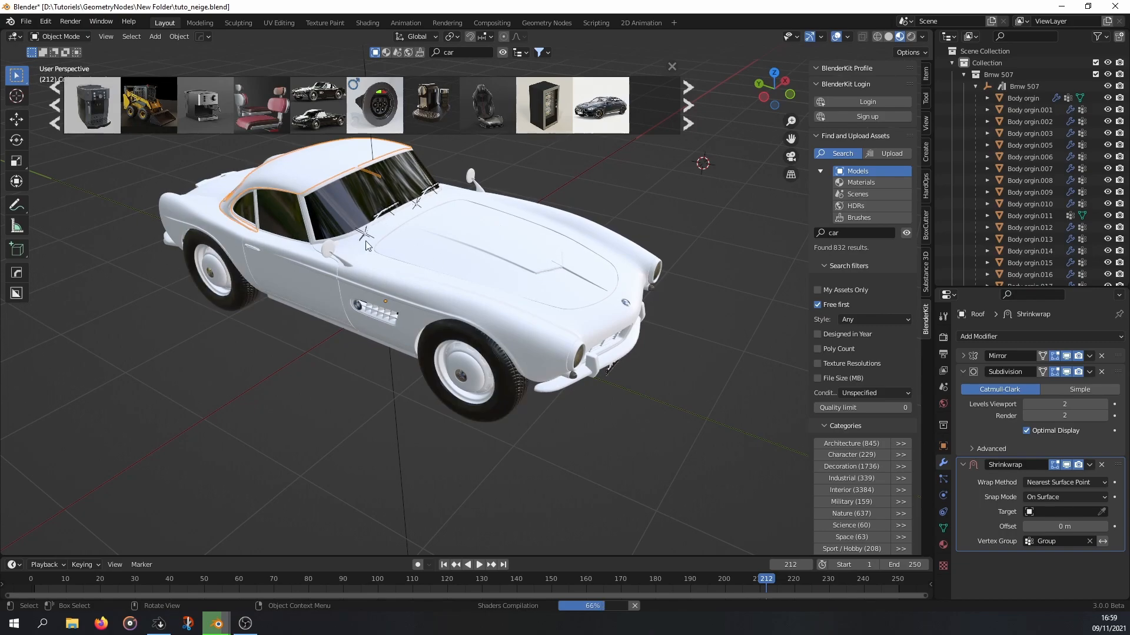
pyautogui.scroll(-4, 330, 270)
pyautogui.moveTo(346, 270); pyautogui.dragTo(456, 264, button='middle')
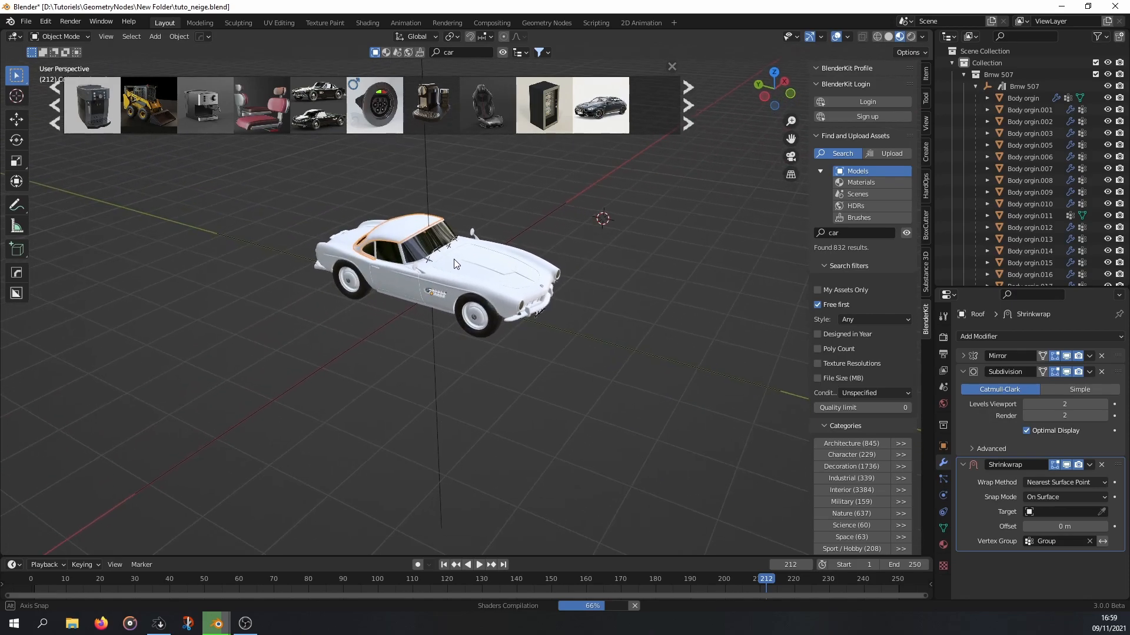
# - Collapse the Bmw 507 collection in the Outliner and hide the BlenderKit asset results
pyautogui.click(951, 63)
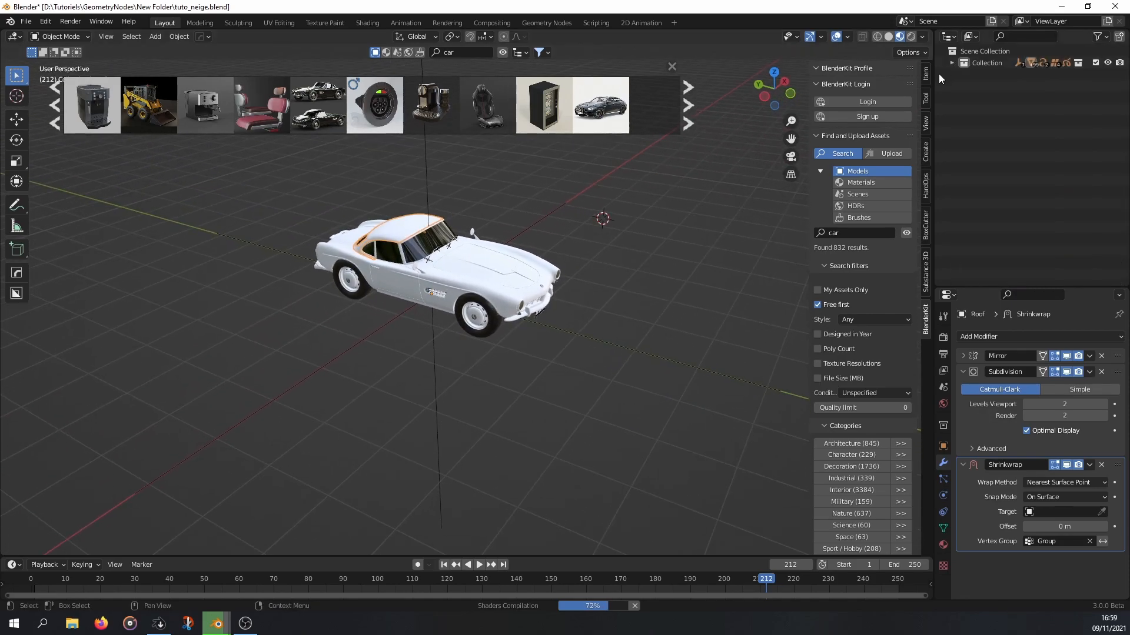
pyautogui.click(951, 63)
pyautogui.click(964, 75)
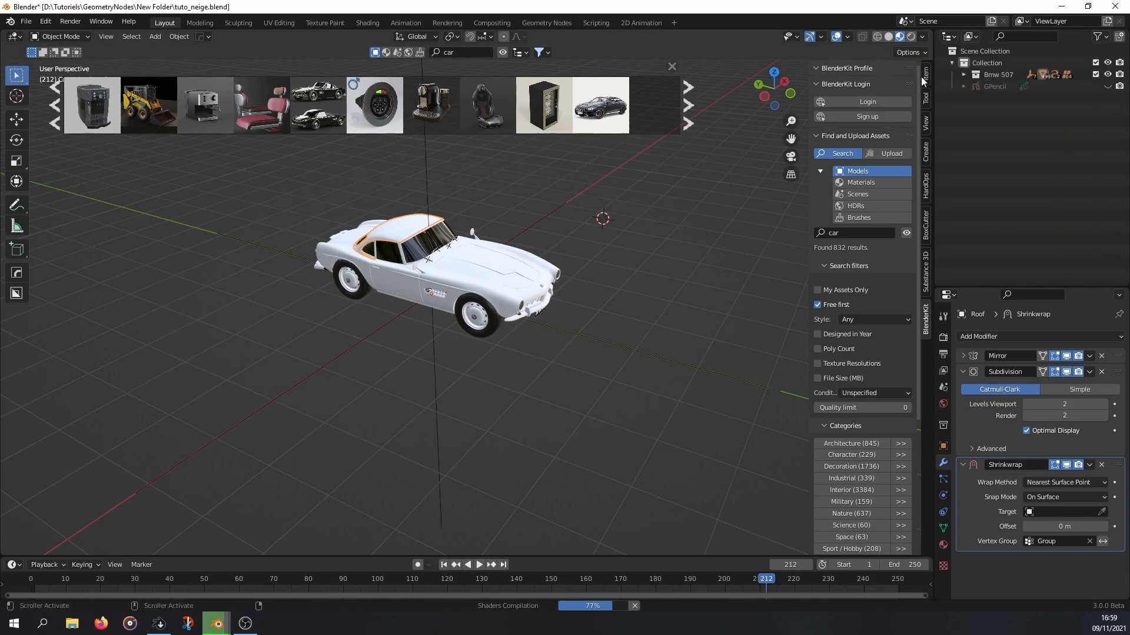
pyautogui.click(906, 233)
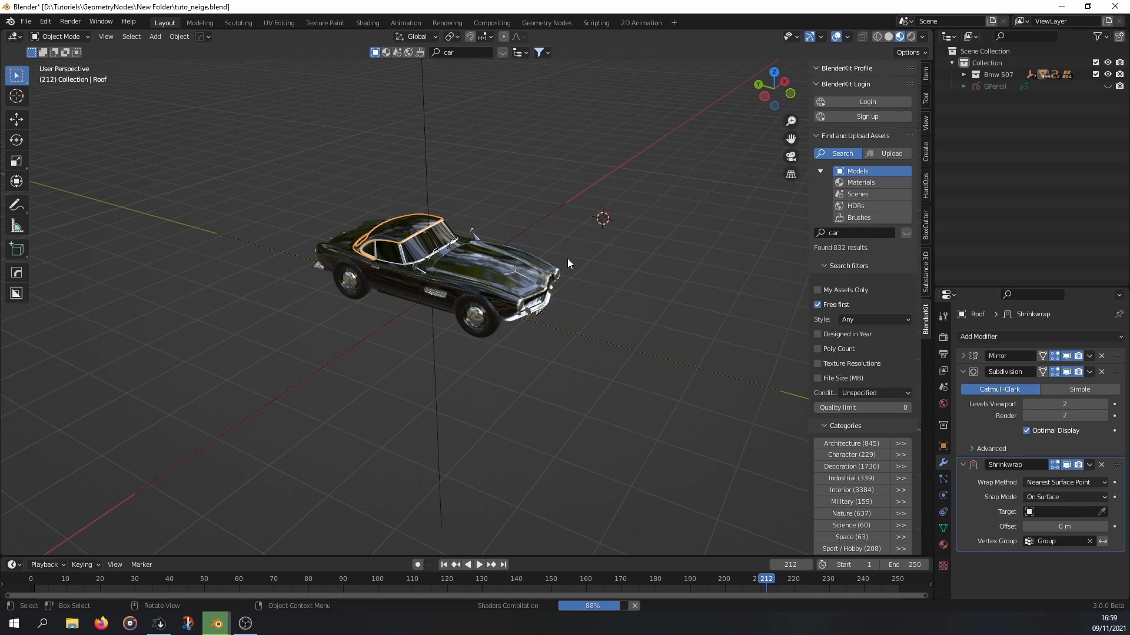
# - Add a mesh plane at the 3D cursor beside the car and switch to the Geometry Nodes workspace
pyautogui.moveTo(571, 334); pyautogui.dragTo(569, 338, button='middle')
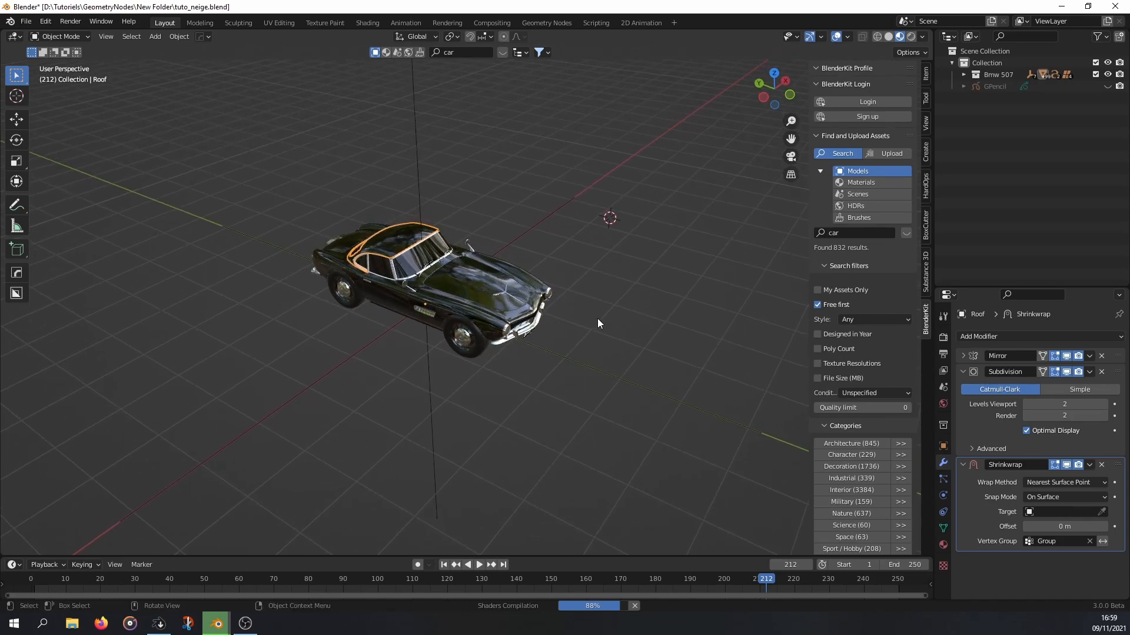
pyautogui.hotkey('shift', 'a')
pyautogui.moveTo(597, 318)
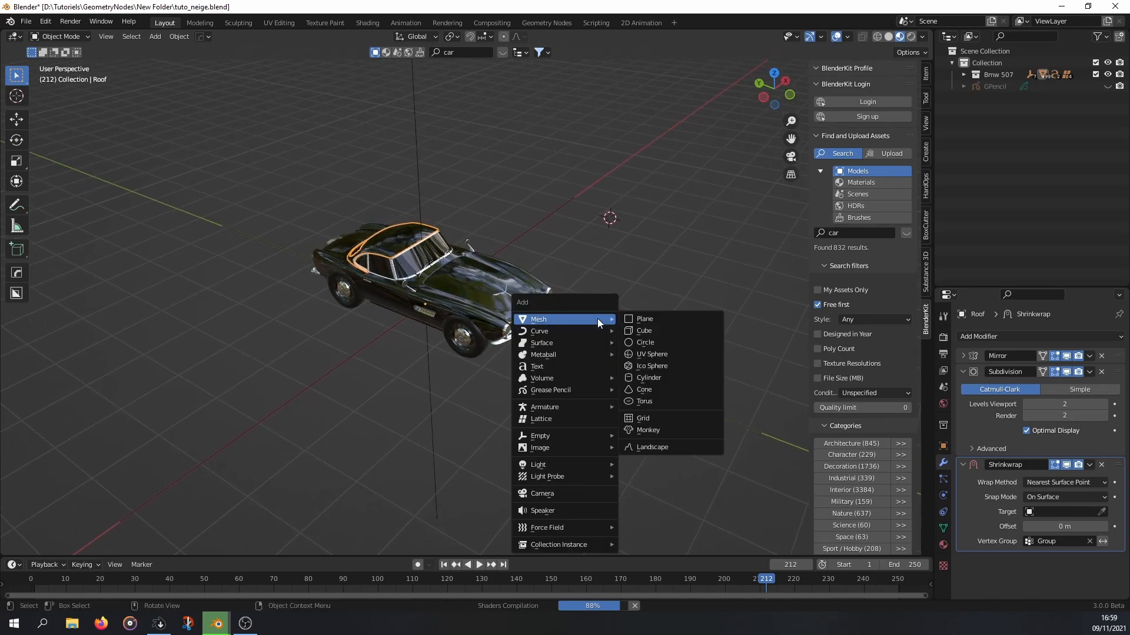
pyautogui.click(633, 321)
pyautogui.moveTo(531, 237); pyautogui.dragTo(528, 226, button='middle')
pyautogui.moveTo(331, 269); pyautogui.dragTo(358, 256, button='middle')
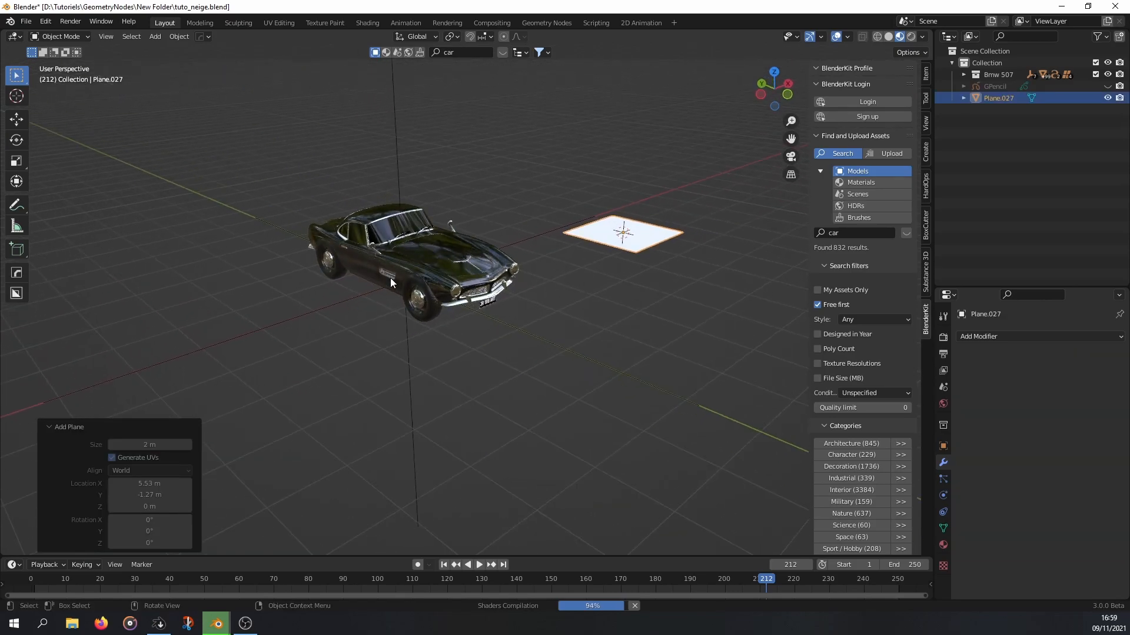
pyautogui.click(540, 23)
# - Try to assign the Gn_Neige_Complexe node group to the plane directly from the node editor
pyautogui.click(424, 312)
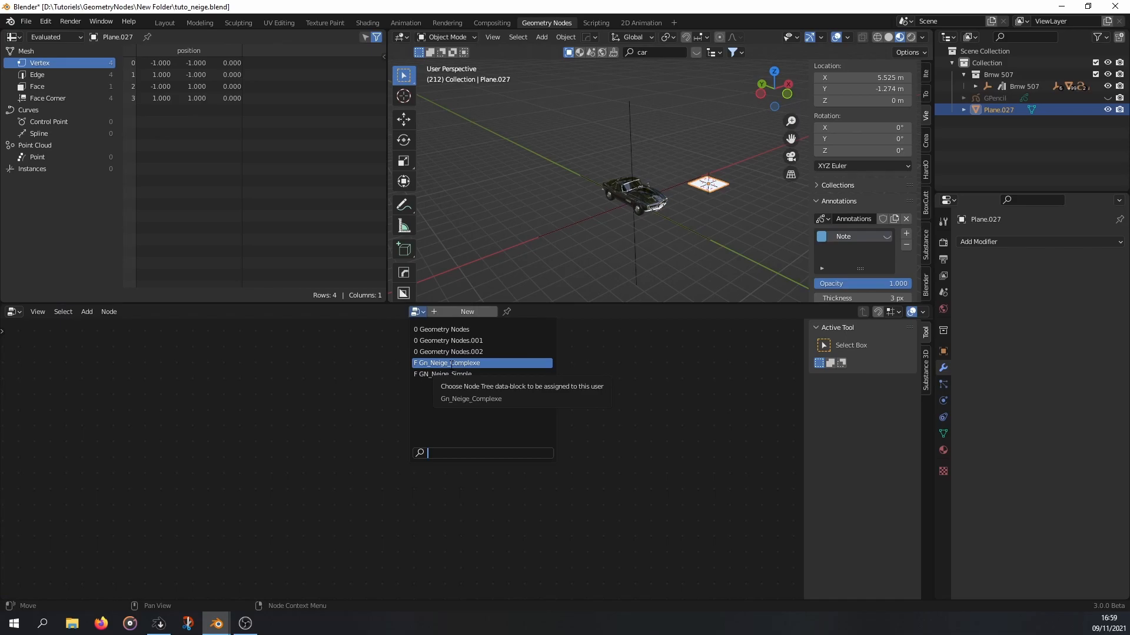
pyautogui.scroll(4, 679, 195)
pyautogui.press('KP_Decimal')
pyautogui.scroll(-9, 655, 165)
pyautogui.click(420, 313)
pyautogui.click(430, 364)
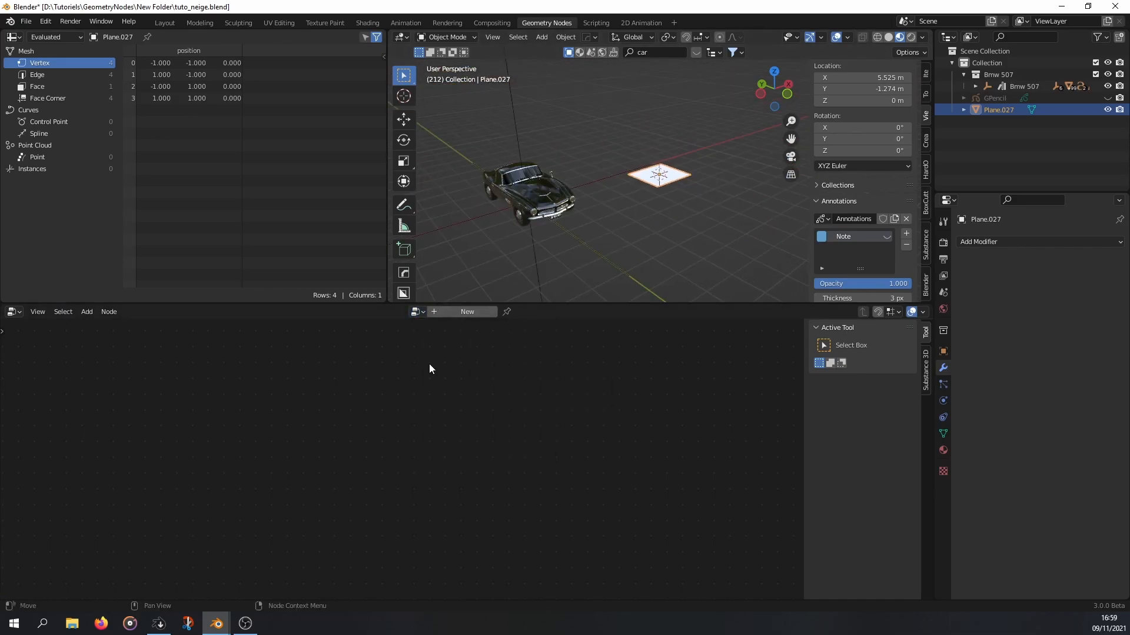
# - Add a Geometry Nodes modifier to the plane and assign it the Gn_Neige_Complexe node group
pyautogui.click(989, 242)
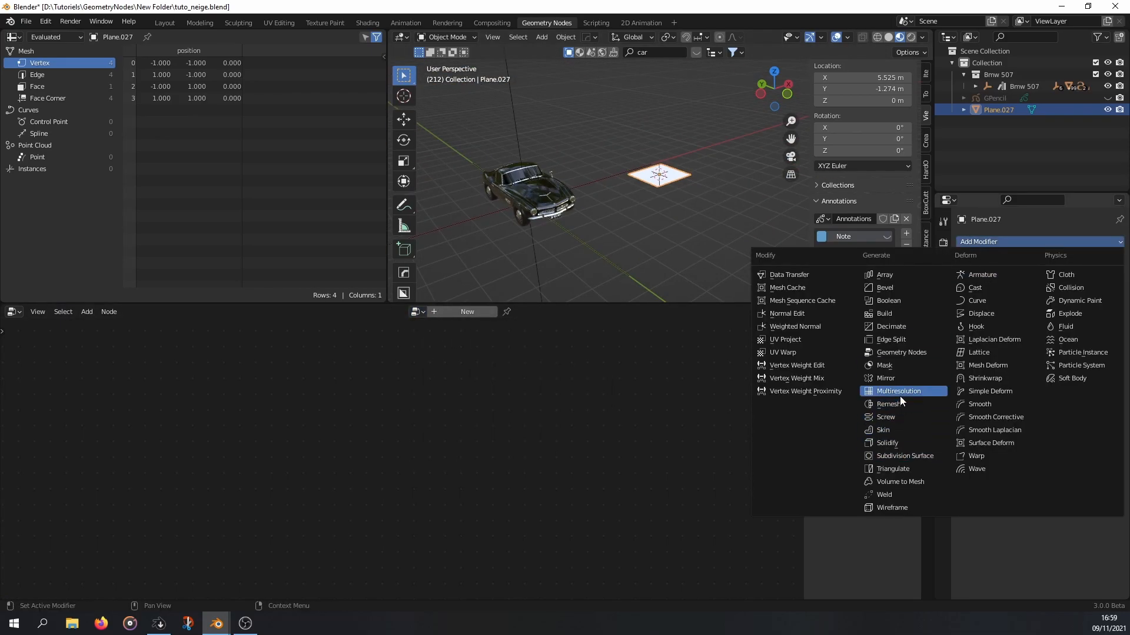
pyautogui.click(912, 353)
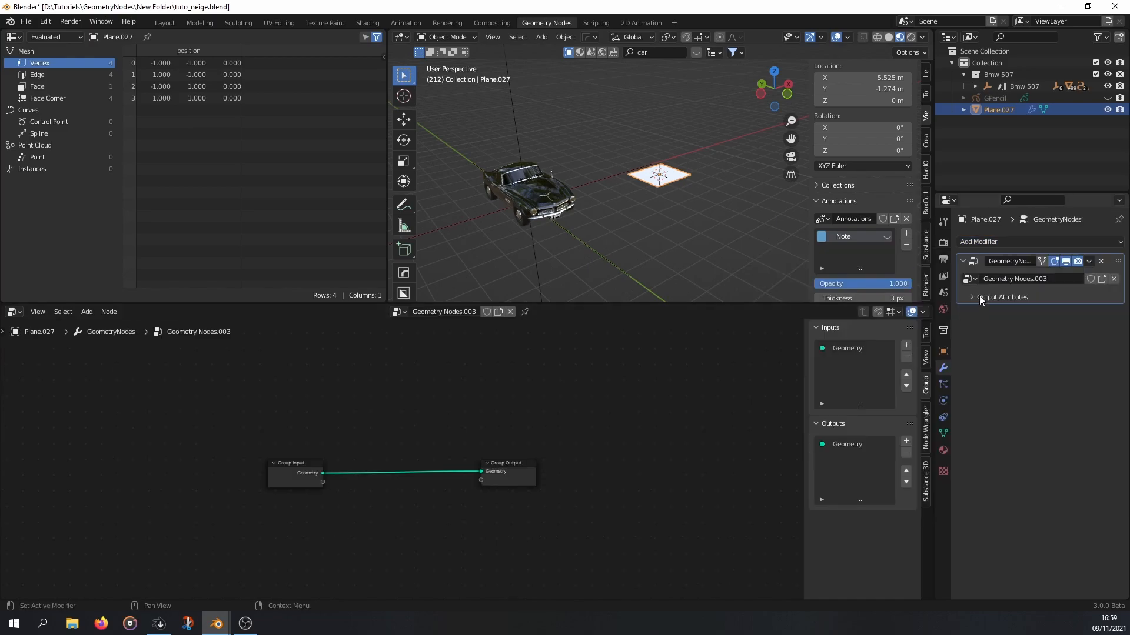
pyautogui.click(970, 278)
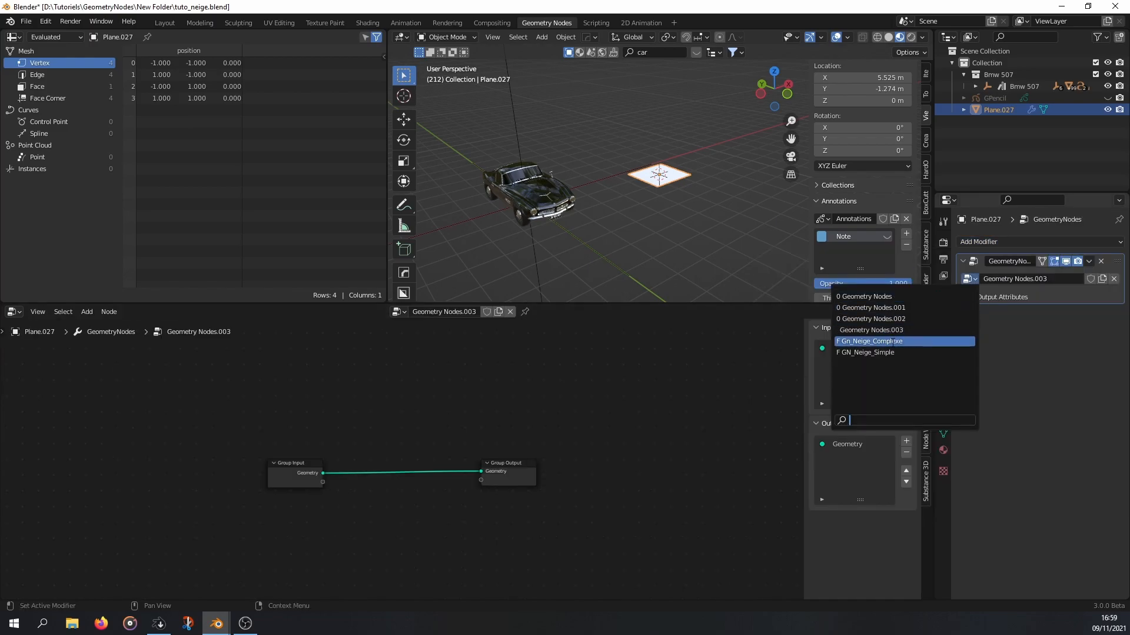
pyautogui.click(891, 343)
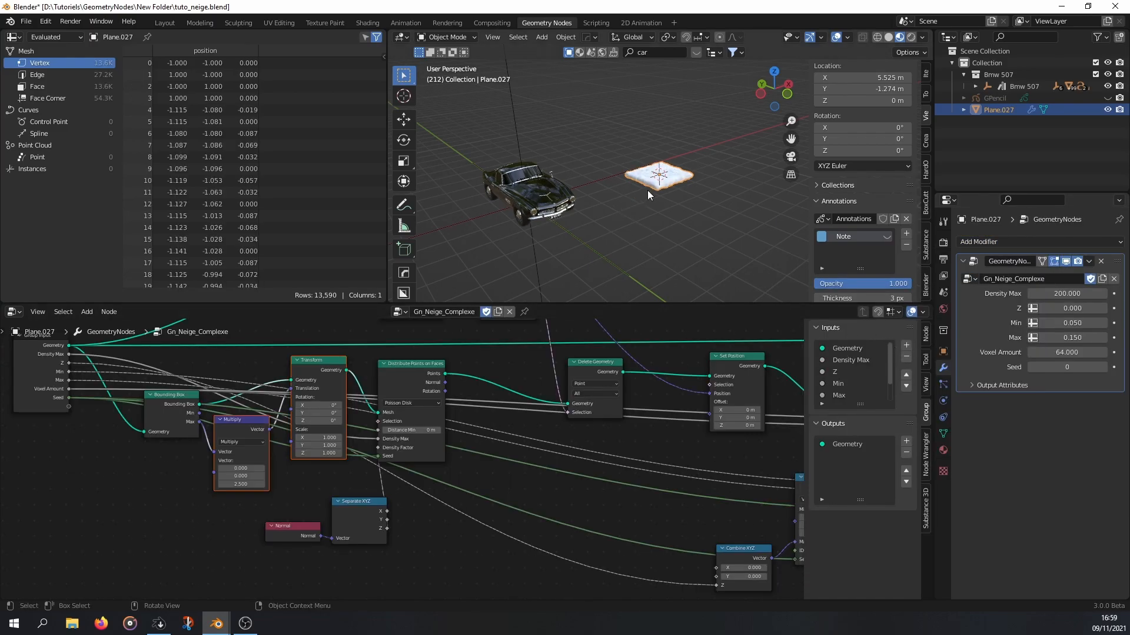
pyautogui.press('KP_Decimal')
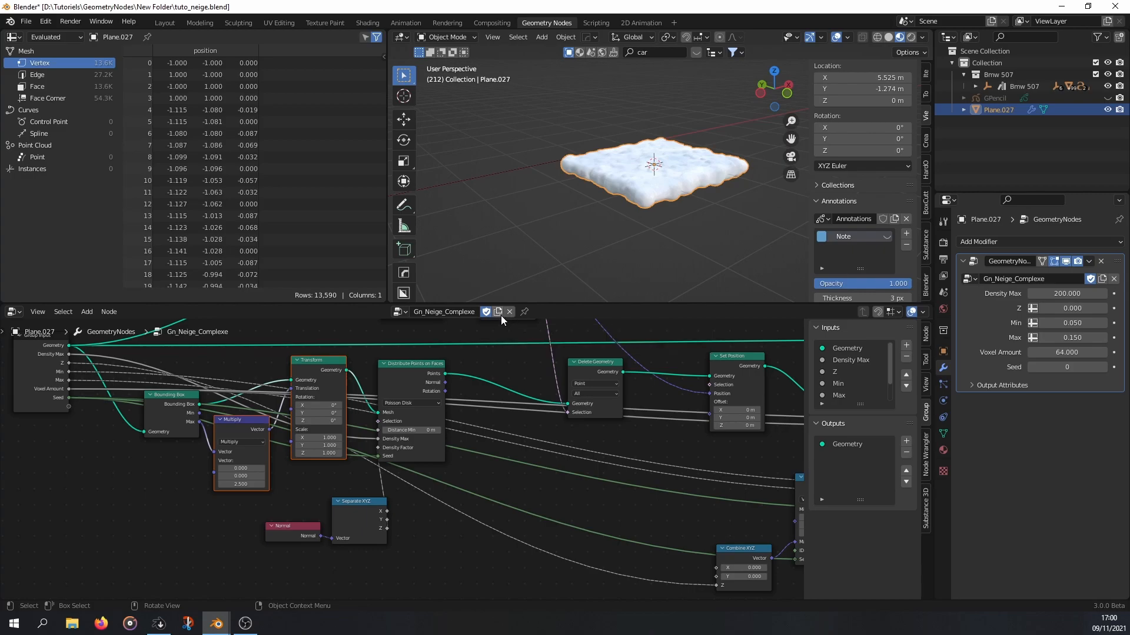
# - Duplicate the plane's node group as a separate copy and rename it Gn_Neige_Complexe_Collection
pyautogui.click(497, 312)
pyautogui.doubleClick(447, 312)
pyautogui.click(469, 312)
pyautogui.hotkey('shift', 'End')
pyautogui.press('BackSpace')
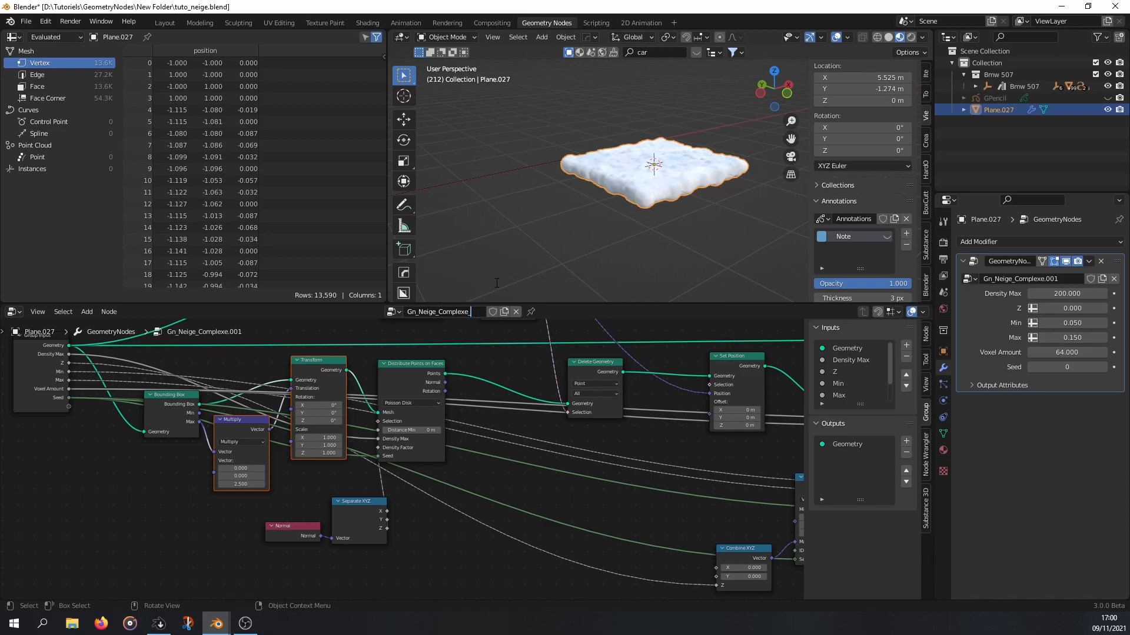
pyautogui.write('_Collection')
pyautogui.press('Return')
# - Move the Group Input node farther from the Bounding Box node to make room between them
pyautogui.scroll(-7, 654, 170)
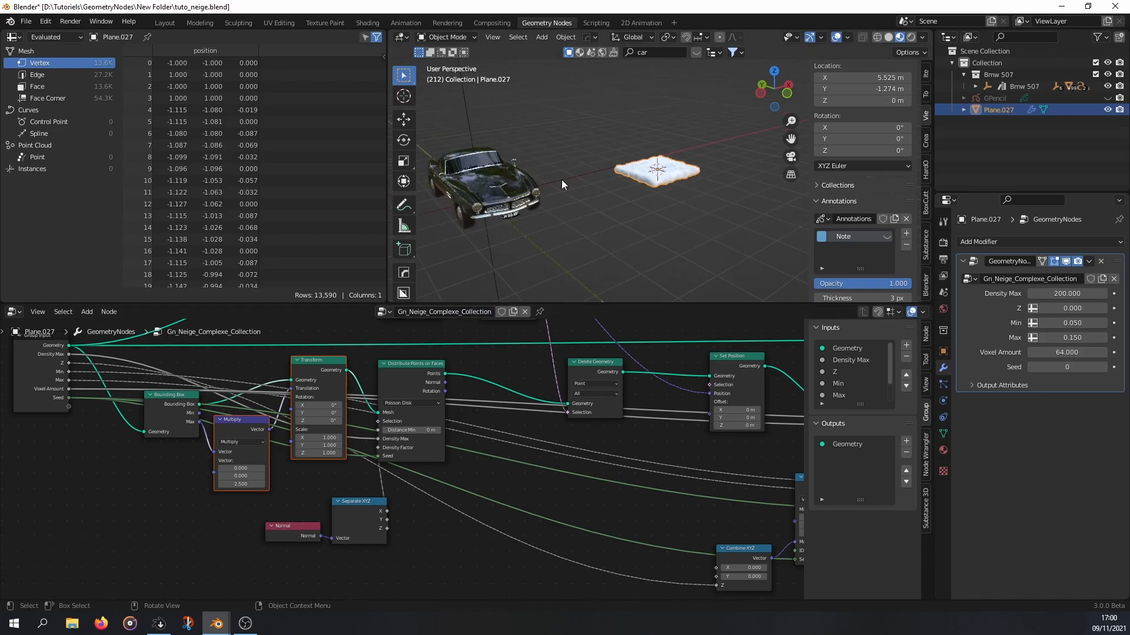
pyautogui.scroll(4, 588, 169)
pyautogui.moveTo(47, 350); pyautogui.dragTo(273, 373, button='middle')
pyautogui.moveTo(267, 373); pyautogui.dragTo(74, 398)
pyautogui.scroll(-5, 231, 416)
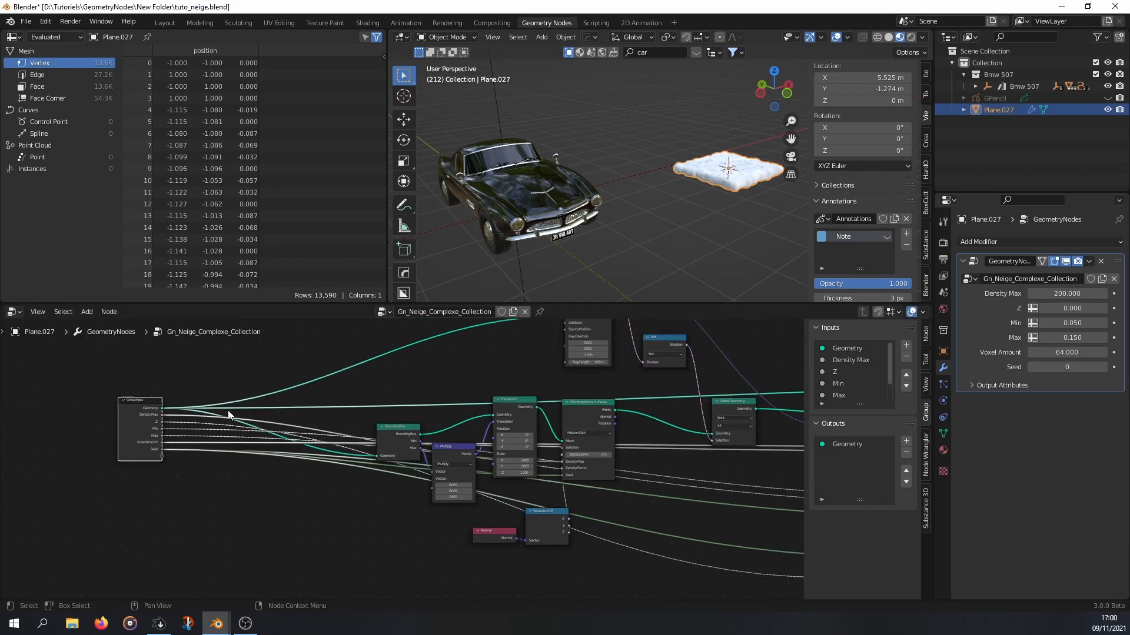
pyautogui.scroll(5, 243, 418)
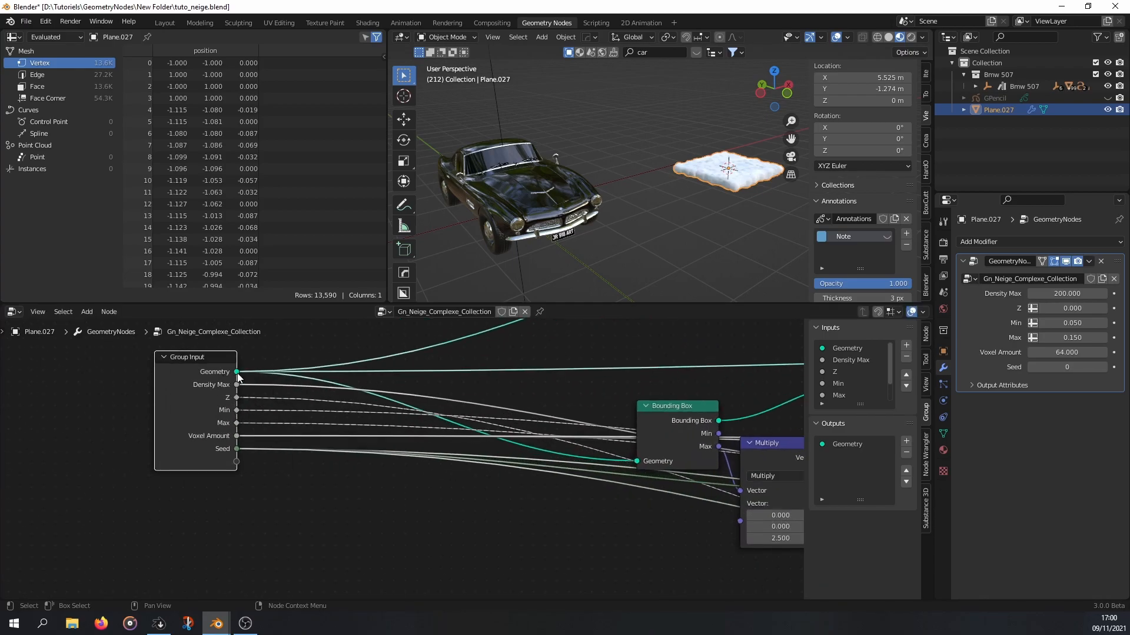
pyautogui.scroll(-1, 273, 410)
pyautogui.moveTo(272, 407); pyautogui.dragTo(254, 453, button='middle')
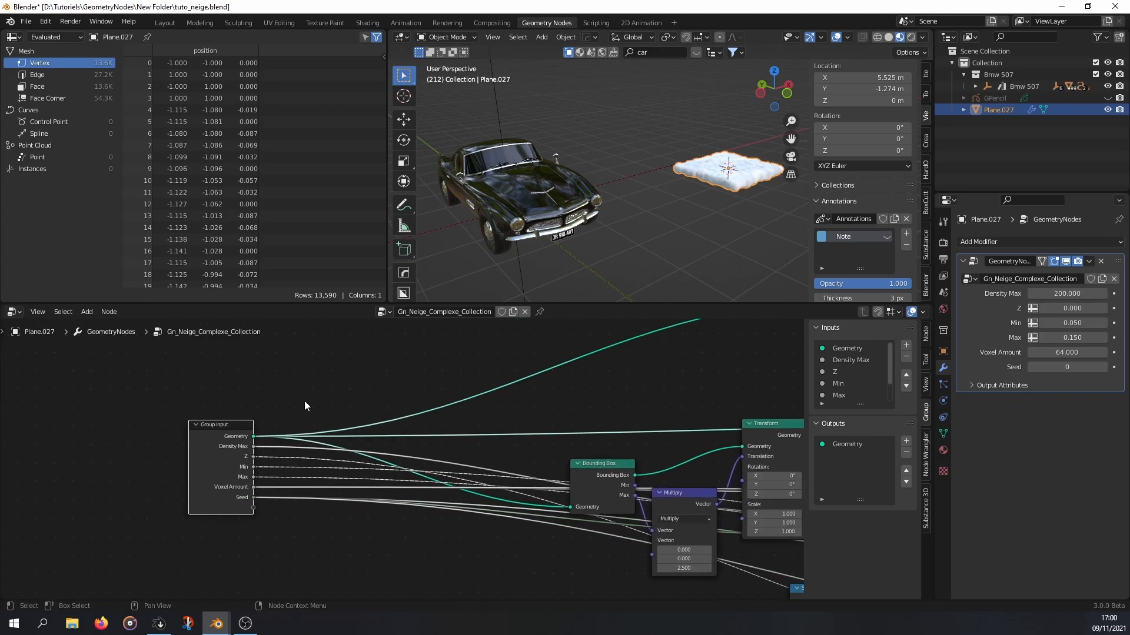
# - Add a Collection Info node and transfer all of Group Input's Geometry links to its Geometry output
pyautogui.hotkey('shift', 'a')
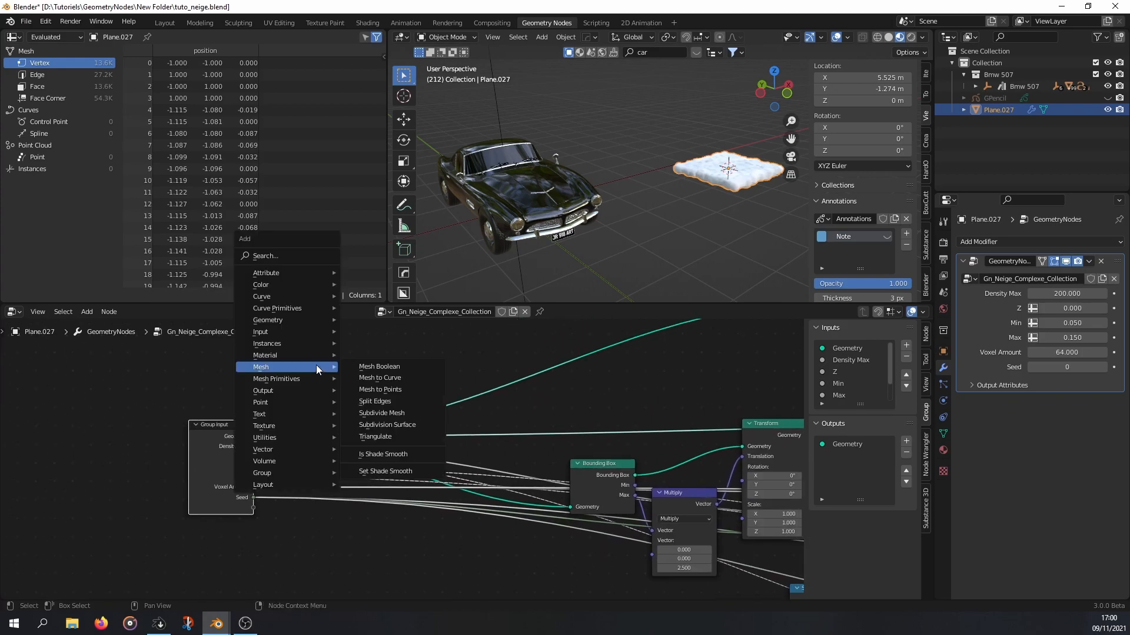
pyautogui.moveTo(271, 330)
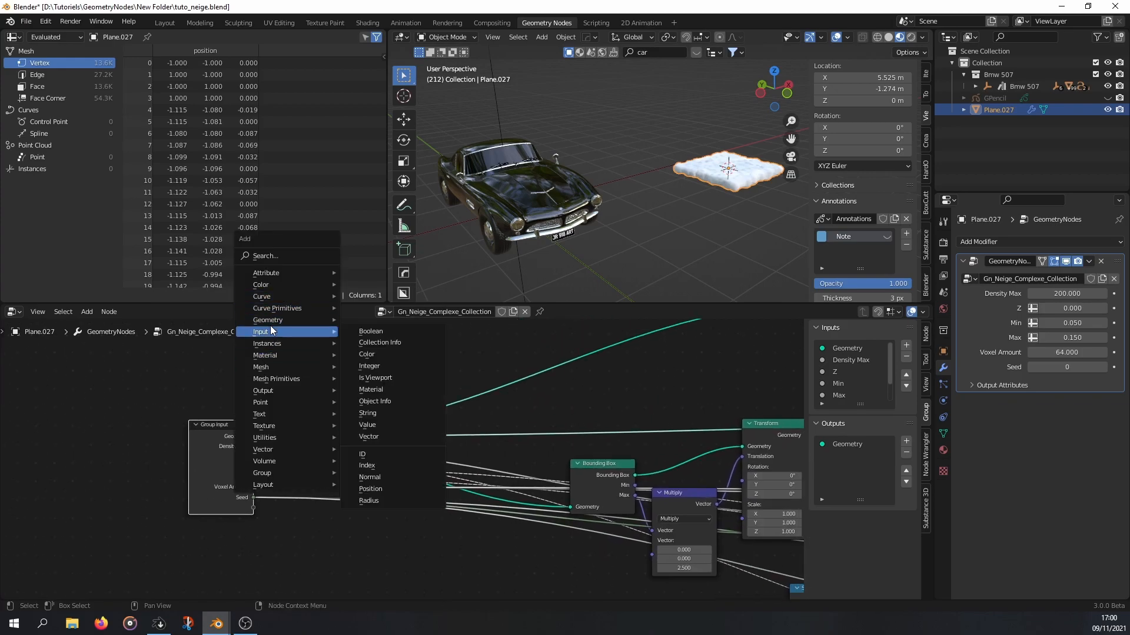
pyautogui.click(384, 347)
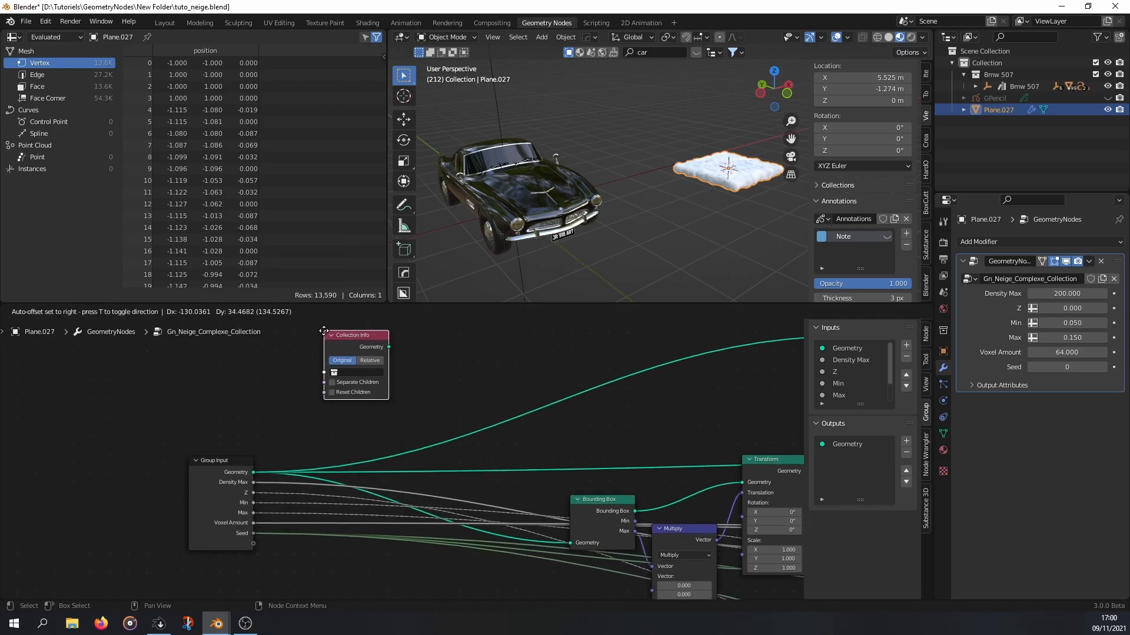
pyautogui.click(318, 380)
pyautogui.keyDown('shift'); pyautogui.scroll(-1, 287, 475); pyautogui.keyUp('shift')
pyautogui.moveTo(253, 483)
pyautogui.mouseDown()
pyautogui.moveTo(266, 486)
pyautogui.moveTo(253, 484)
pyautogui.mouseUp()
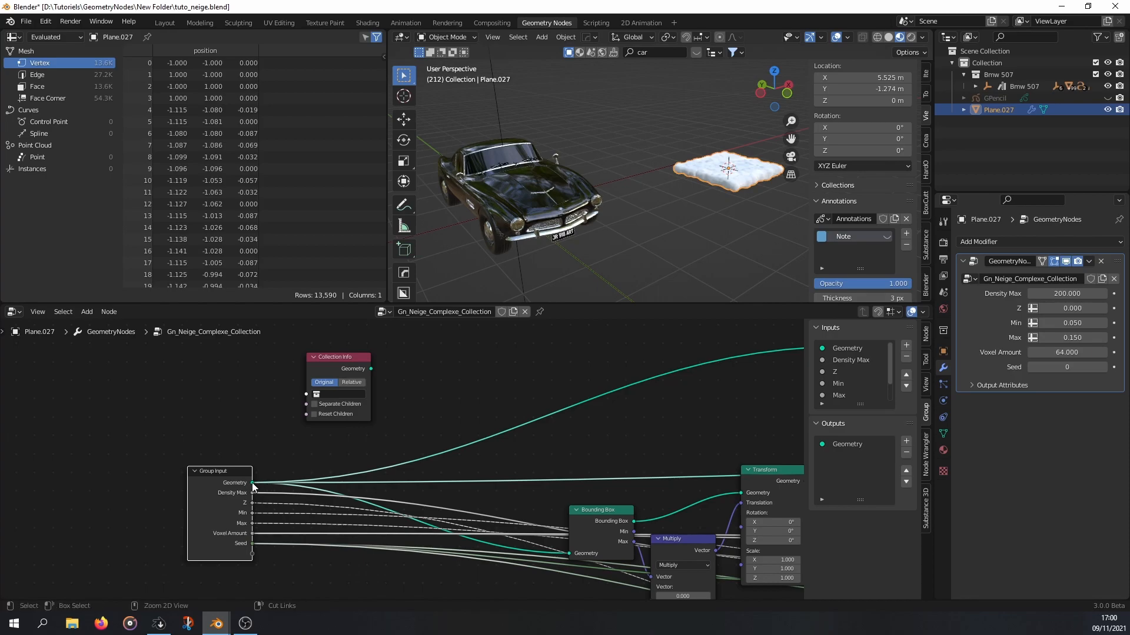
pyautogui.keyDown('ctrl'); pyautogui.moveTo(253, 484); pyautogui.dragTo(391, 386); pyautogui.keyUp('ctrl')
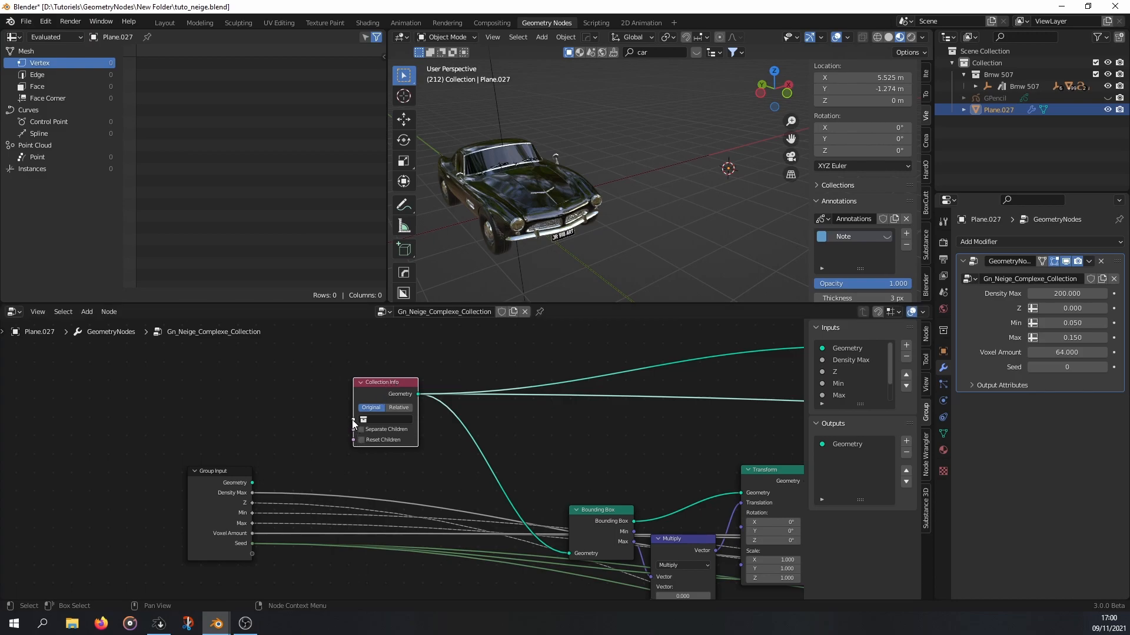
# - Expose the Collection Info node's Collection socket as a group input and set the modifier's Collection to Bmw 507
pyautogui.moveTo(353, 420); pyautogui.dragTo(248, 556)
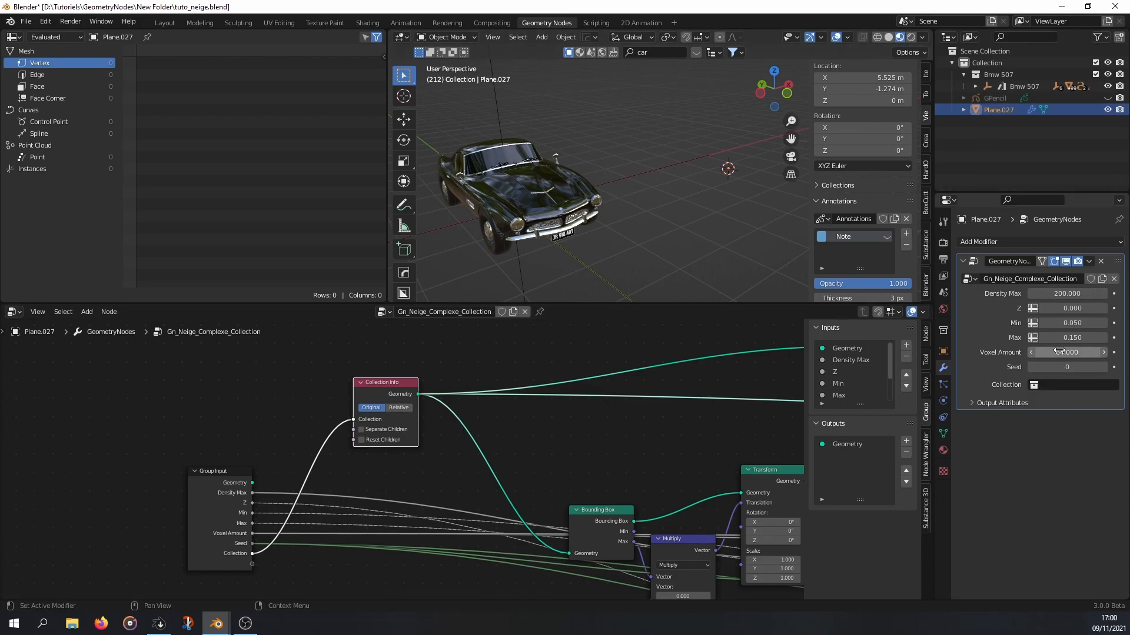
pyautogui.click(1056, 385)
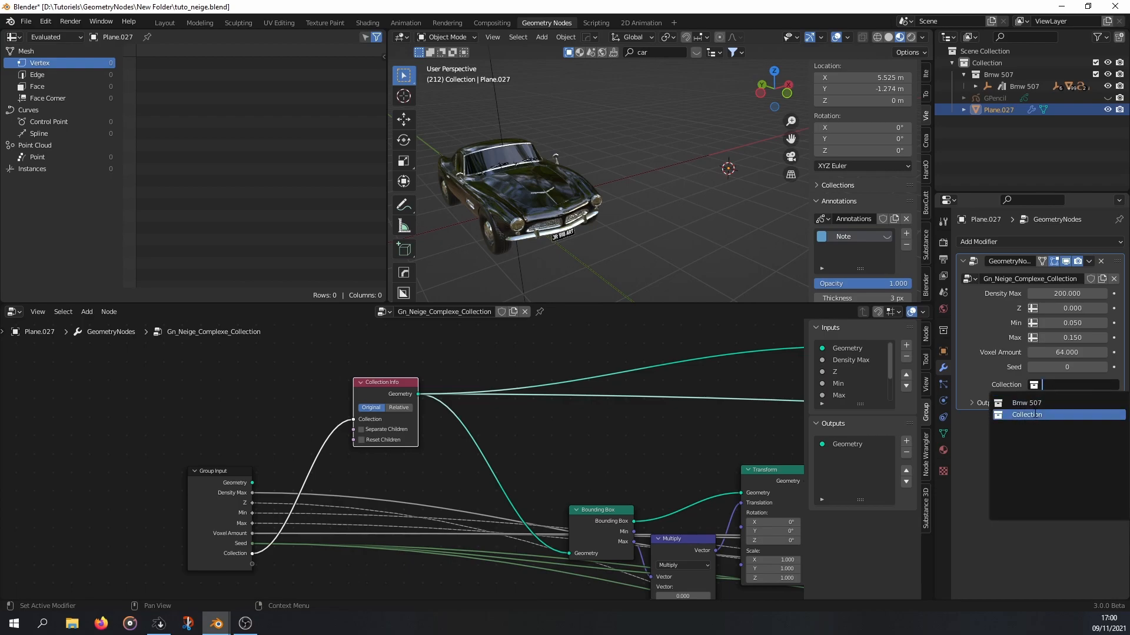
pyautogui.click(1037, 405)
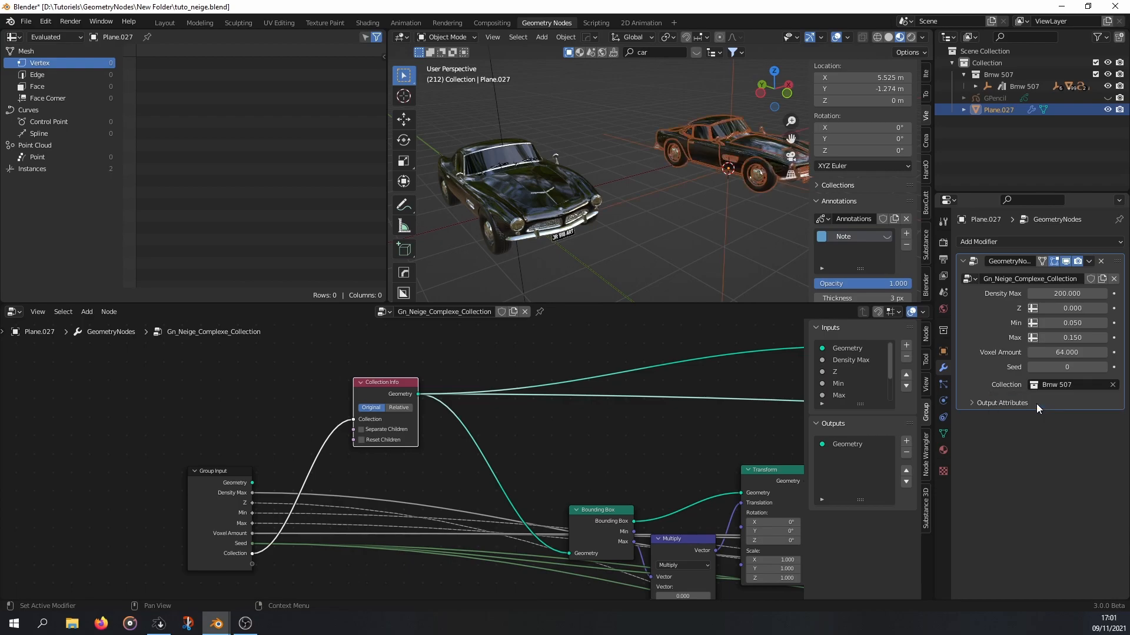
# - Remove the direct link from Collection Info's geometry to the Join Geometry node in front of the Group Output
pyautogui.scroll(-1, 435, 419)
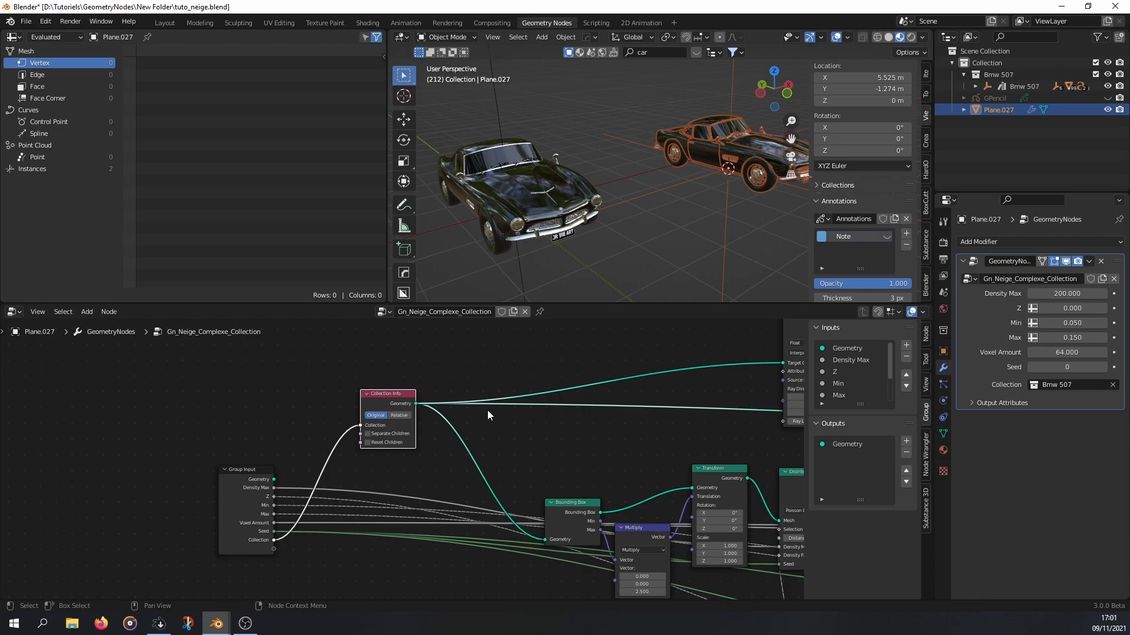
pyautogui.moveTo(529, 421); pyautogui.dragTo(338, 425, button='middle')
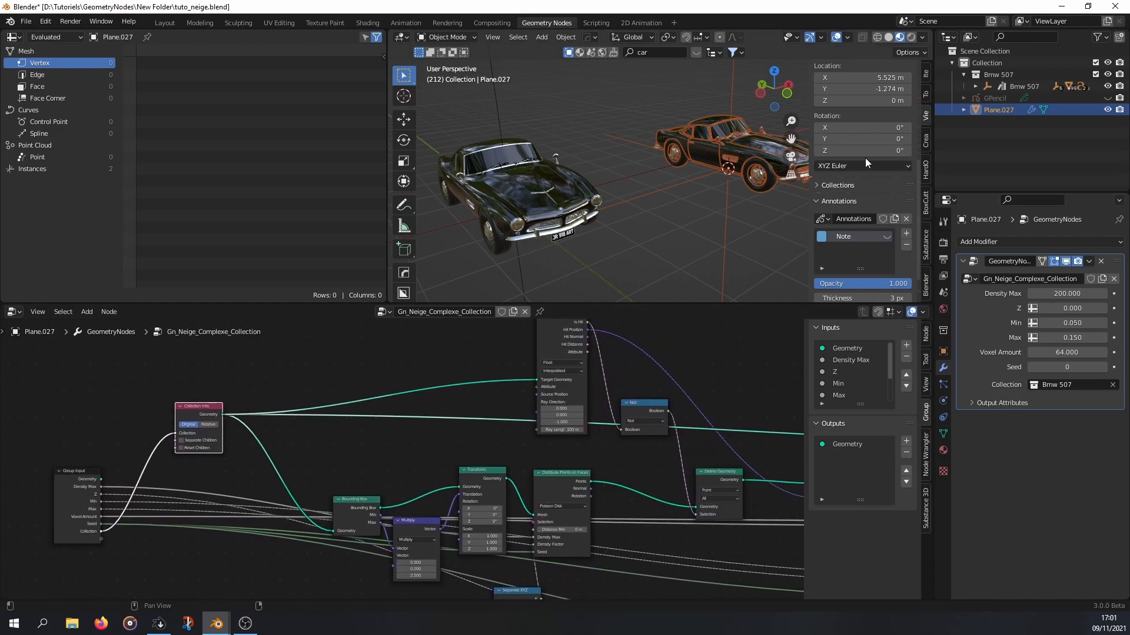
pyautogui.scroll(-1, 653, 362)
pyautogui.moveTo(653, 362); pyautogui.dragTo(178, 321, button='middle')
pyautogui.click(798, 404)
pyautogui.moveTo(794, 403); pyautogui.dragTo(750, 403, button='middle')
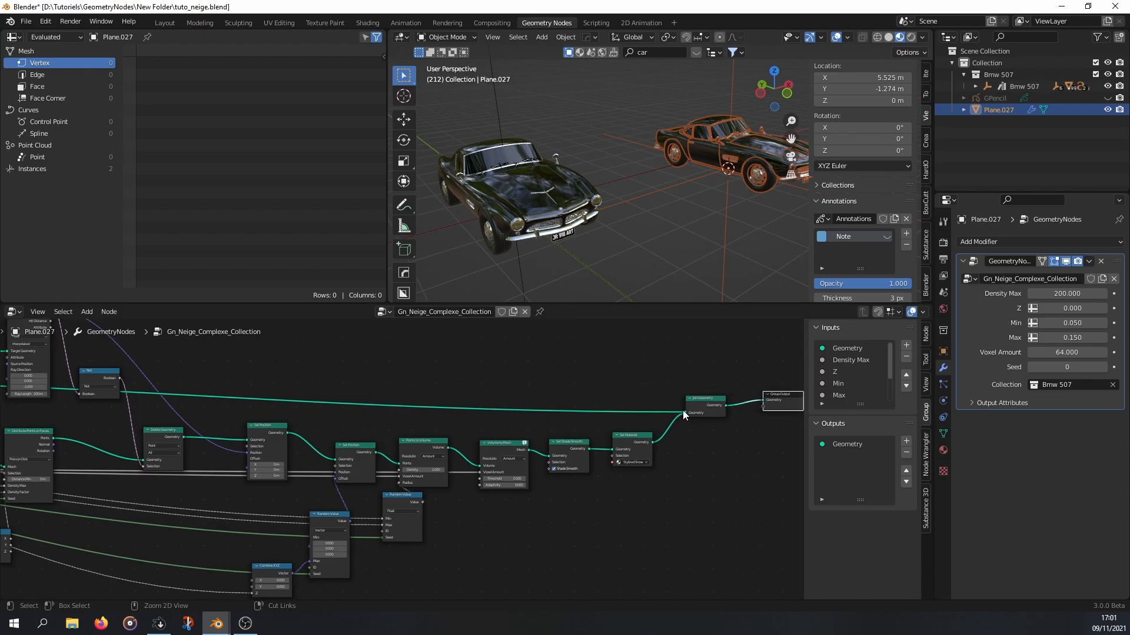
pyautogui.moveTo(612, 391)
pyautogui.keyDown('shift'); pyautogui.mouseDown(button='right')
pyautogui.moveTo(606, 435)
pyautogui.moveTo(603, 423)
pyautogui.mouseUp(button='right'); pyautogui.keyUp('shift')
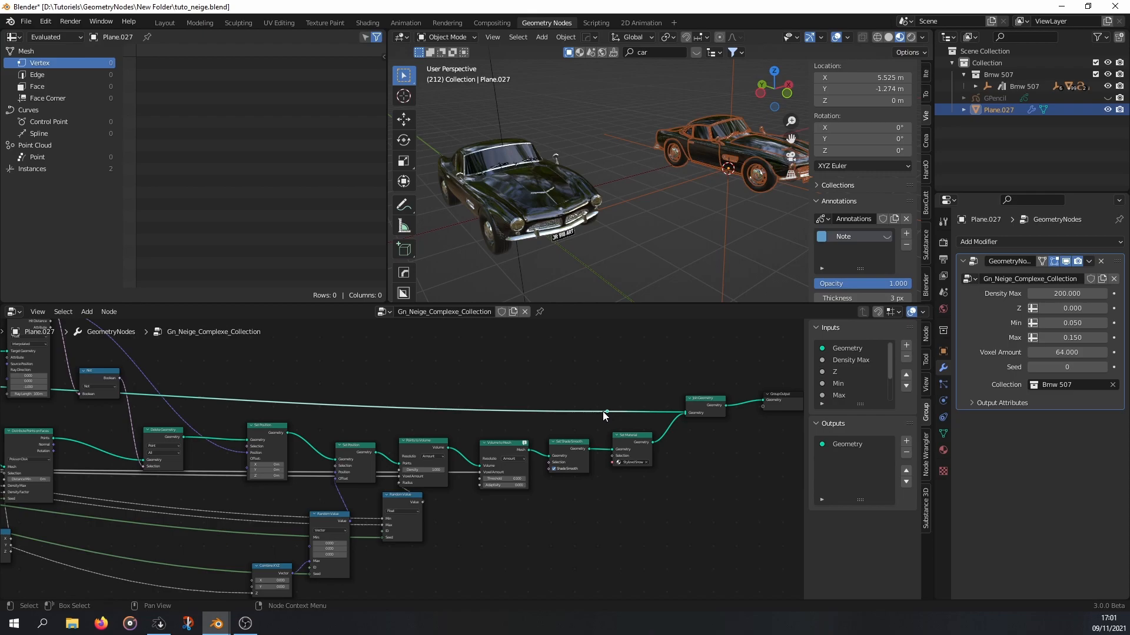
pyautogui.press('x')
# - Reposition the Collection Info node slightly and merge its two outgoing Geometry links through a shared reroute point
pyautogui.scroll(-2, 471, 386)
pyautogui.scroll(4, 570, 415)
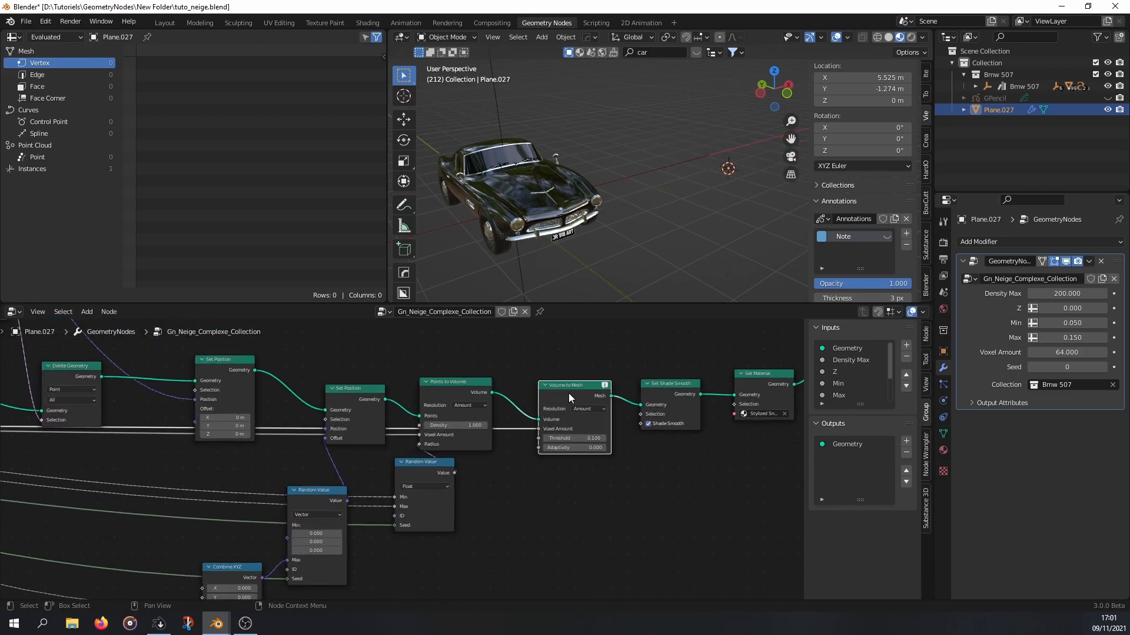
pyautogui.moveTo(620, 377); pyautogui.dragTo(669, 376, button='middle')
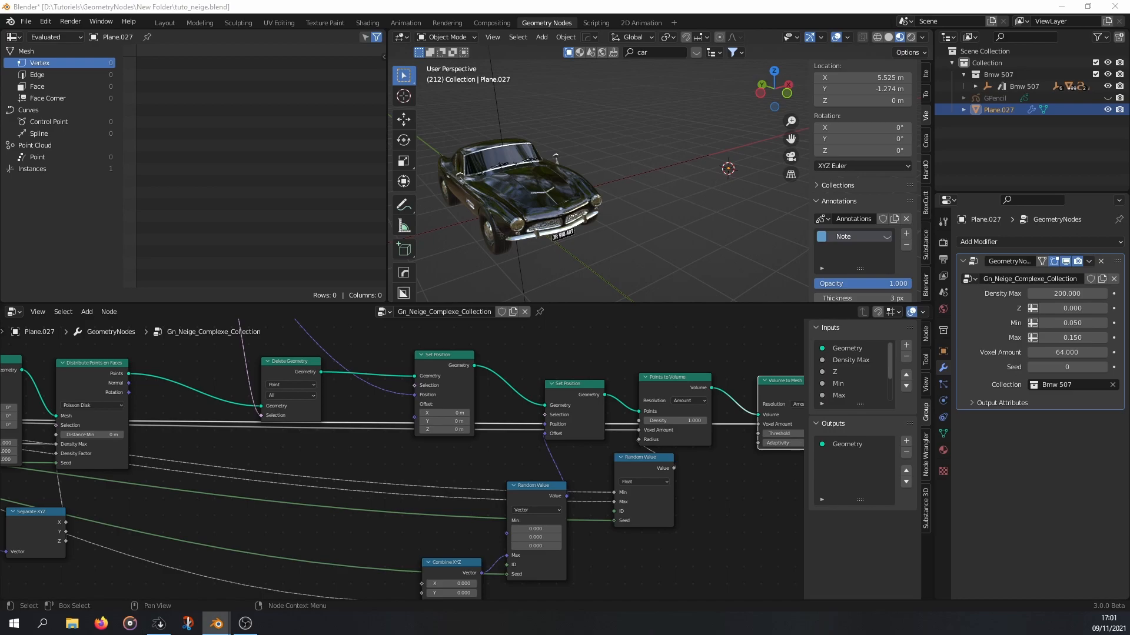
pyautogui.moveTo(215, 504); pyautogui.dragTo(645, 518, button='middle')
pyautogui.moveTo(191, 419); pyautogui.dragTo(358, 506, button='middle')
pyautogui.moveTo(227, 400); pyautogui.dragTo(198, 406)
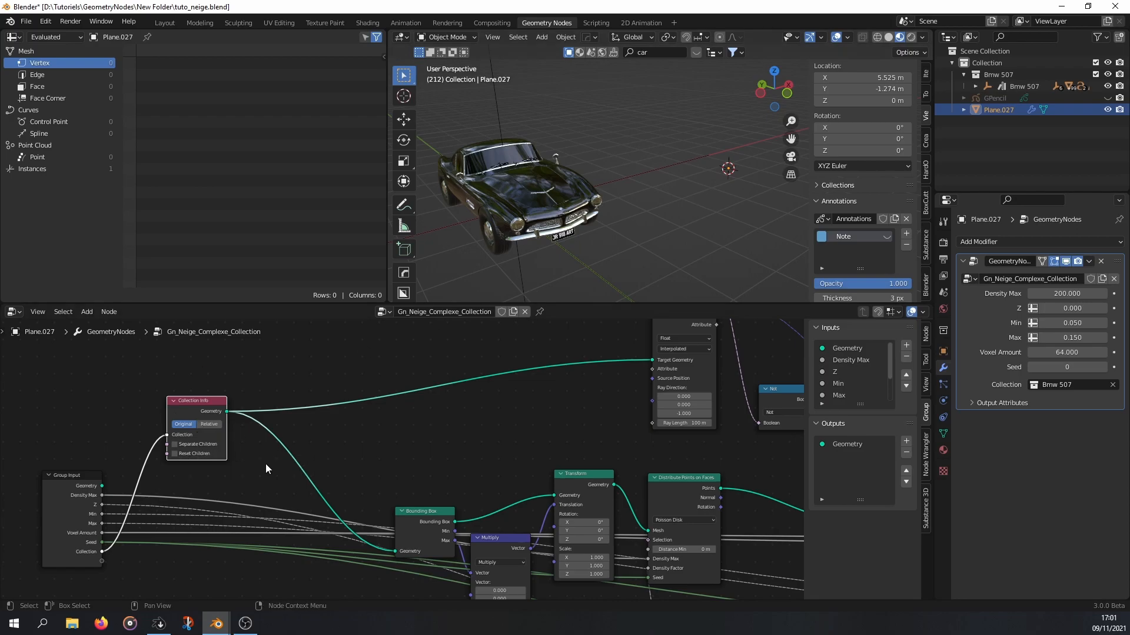
pyautogui.keyDown('shift'); pyautogui.moveTo(276, 440); pyautogui.dragTo(301, 383, button='right'); pyautogui.keyUp('shift')
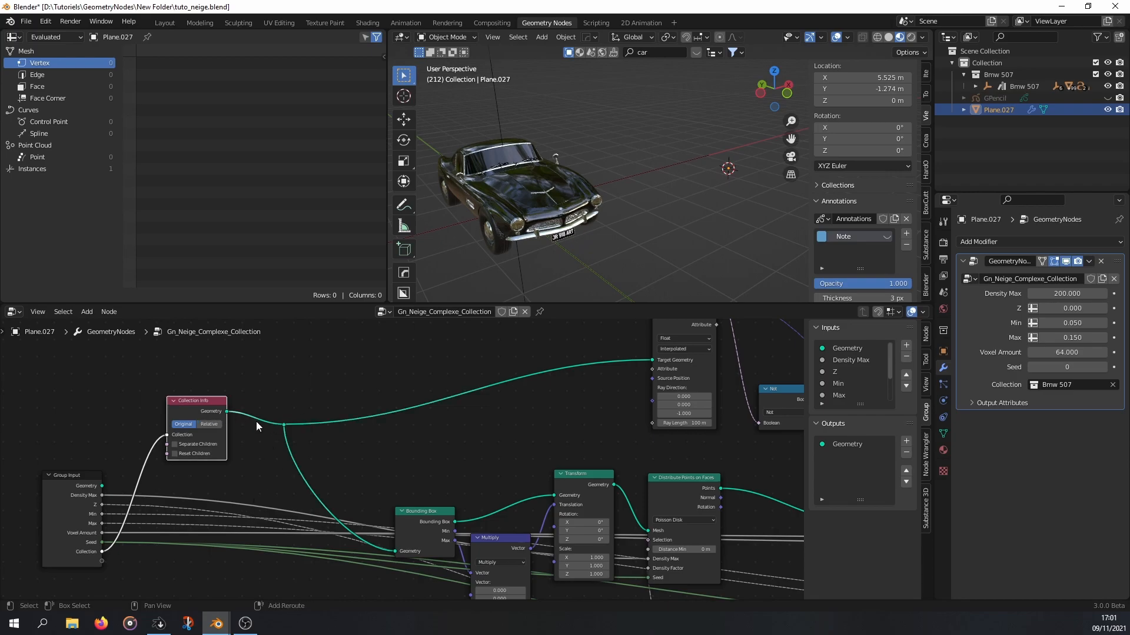
# - Insert a Realize Instances node on the link between Collection Info and the reroute point
pyautogui.hotkey('shift', 'a')
pyautogui.moveTo(256, 421)
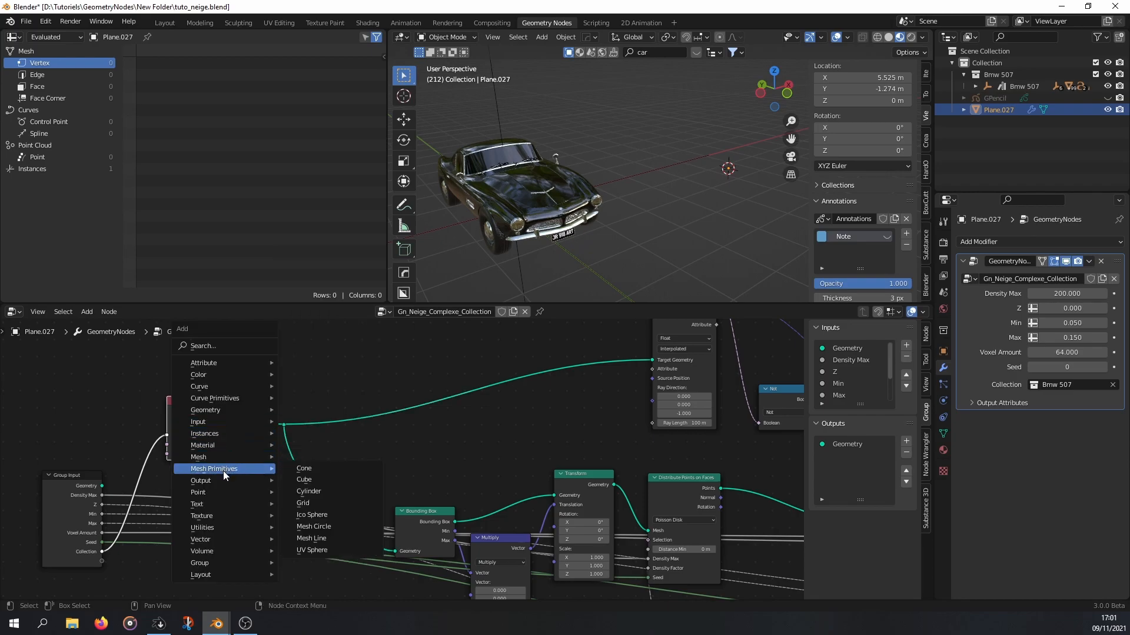
pyautogui.moveTo(223, 433)
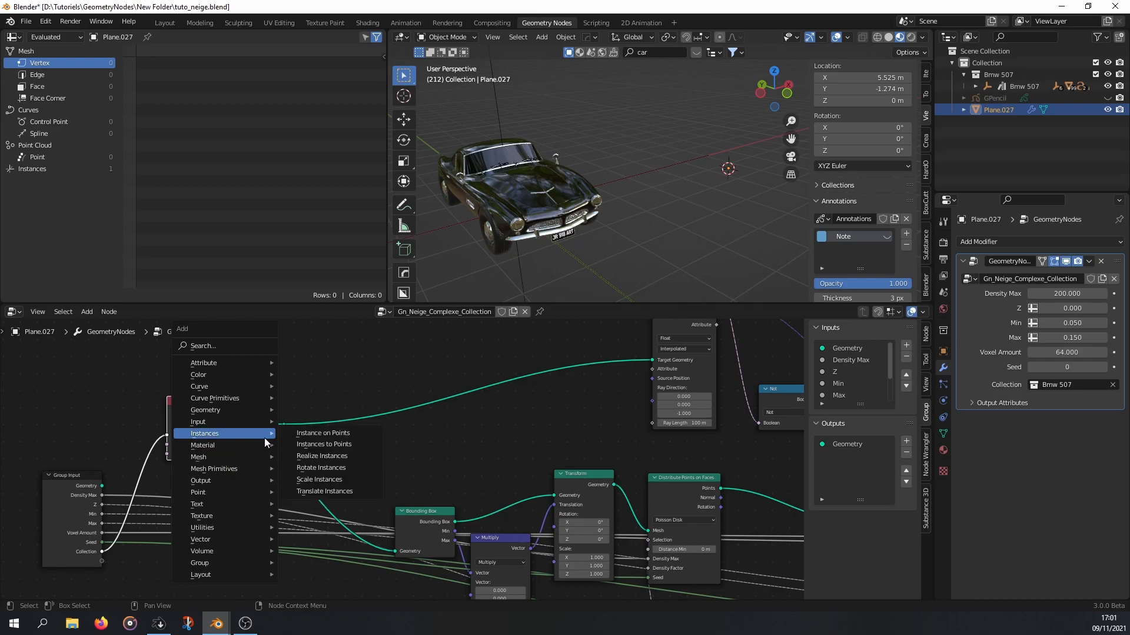
pyautogui.click(317, 458)
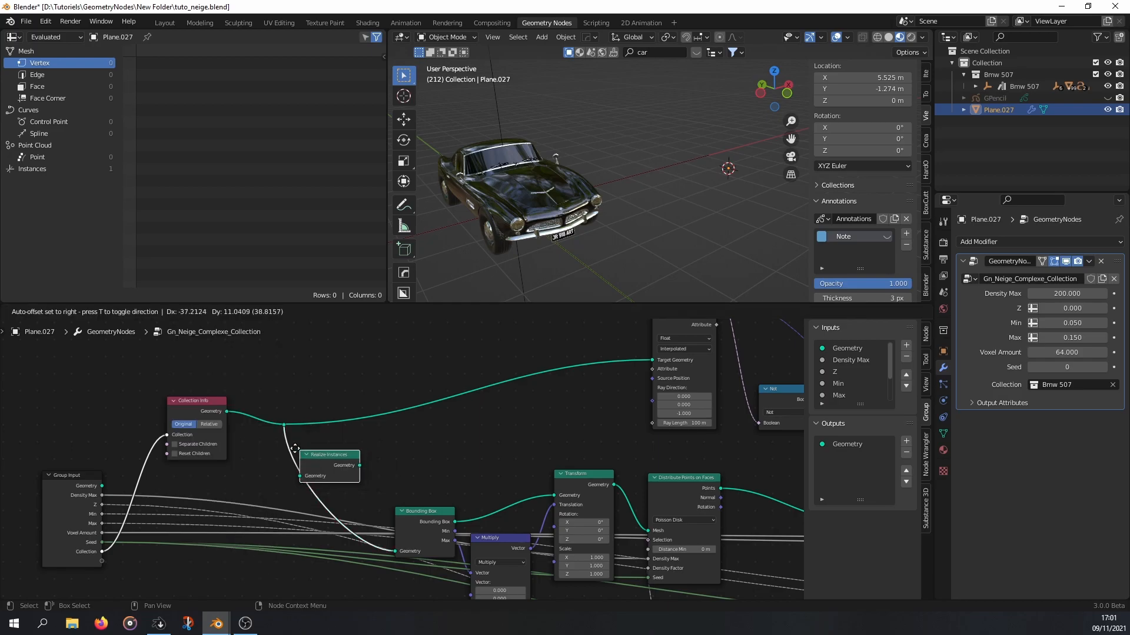
pyautogui.click(245, 410)
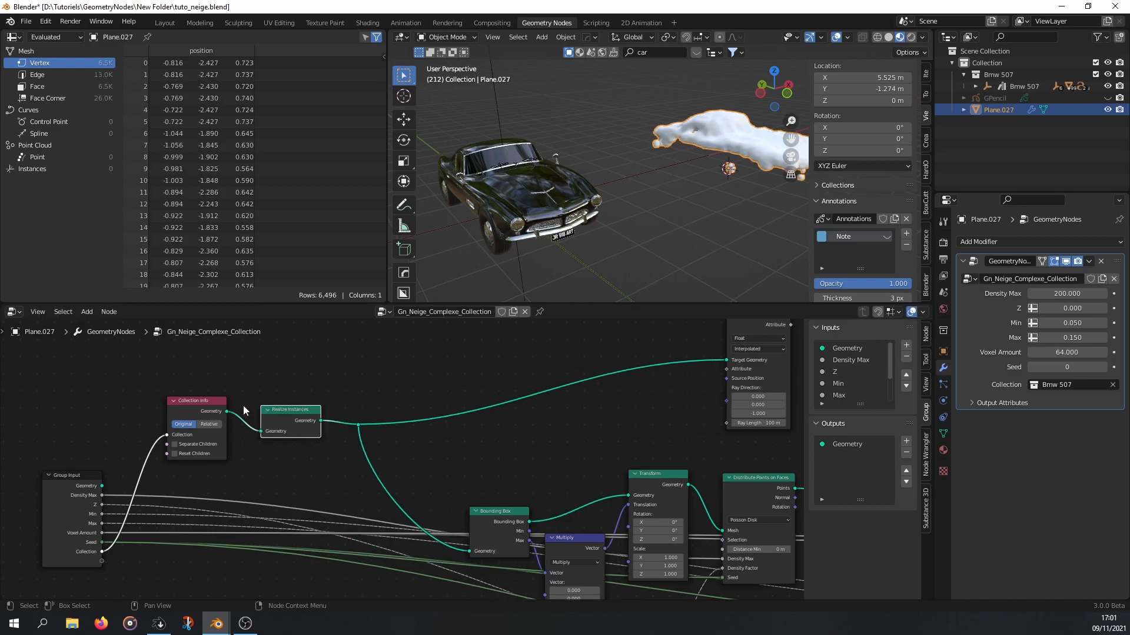
# - Switch the Collection Info node's transform space to Relative
pyautogui.moveTo(691, 177); pyautogui.dragTo(625, 197, button='middle')
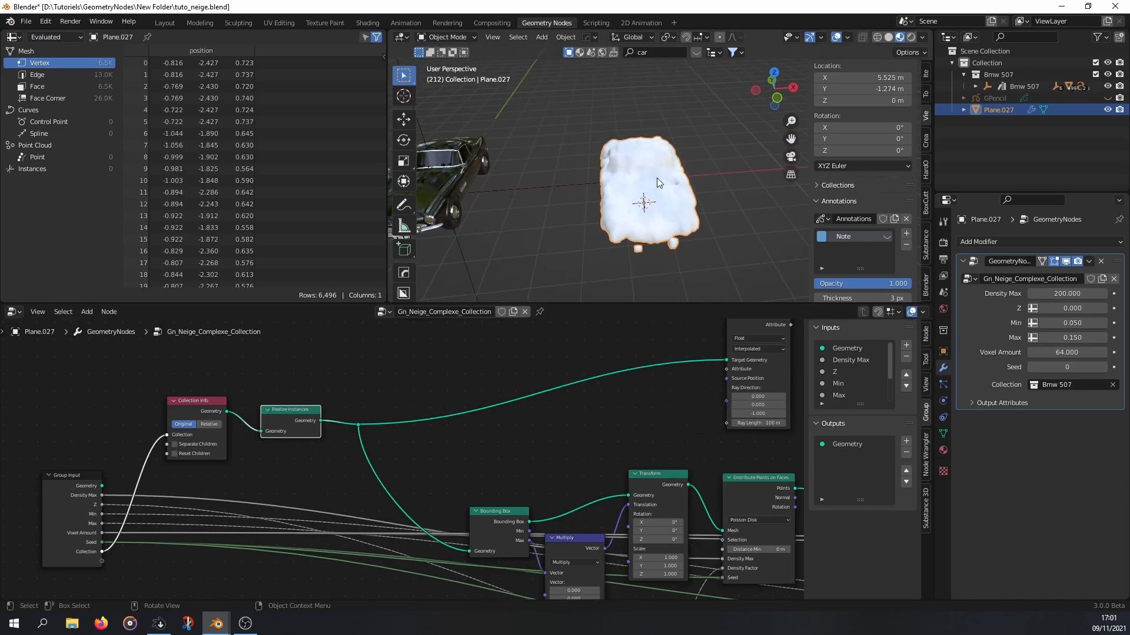
pyautogui.click(209, 424)
pyautogui.scroll(4, 200, 446)
pyautogui.moveTo(216, 440); pyautogui.dragTo(440, 432, button='middle')
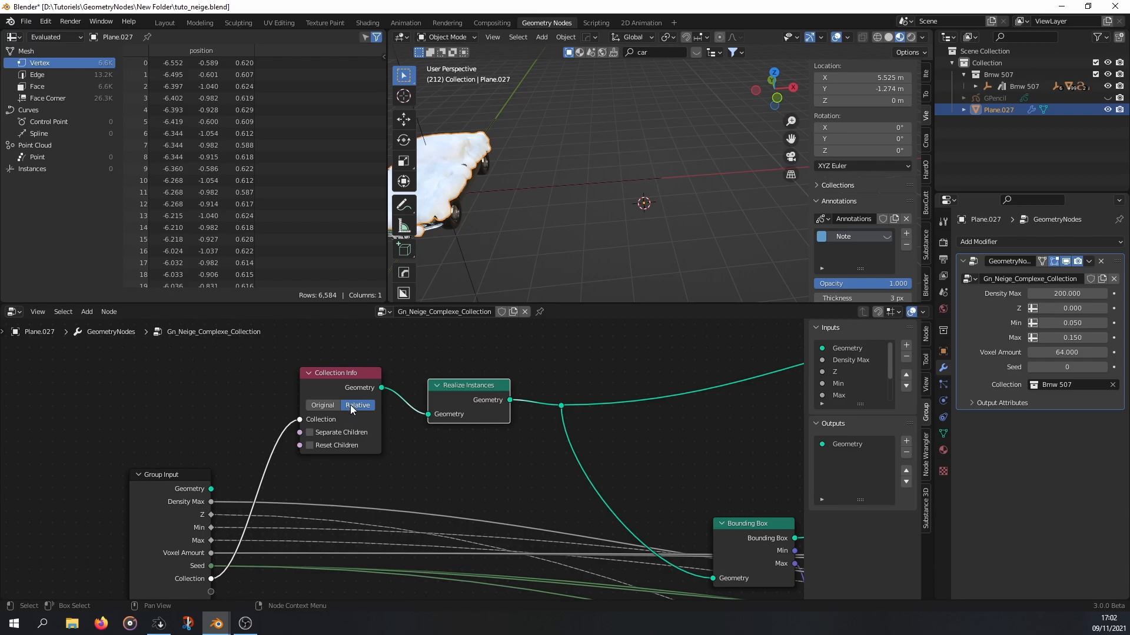
# - Examine the generated snow's placement and coverage on the car from several angles
pyautogui.moveTo(509, 263); pyautogui.dragTo(546, 224, button='middle')
pyautogui.moveTo(521, 155)
pyautogui.mouseDown(button='middle')
pyautogui.moveTo(563, 151)
pyautogui.moveTo(536, 154)
pyautogui.mouseUp(button='middle')
pyautogui.moveTo(633, 139); pyautogui.dragTo(555, 146, button='middle')
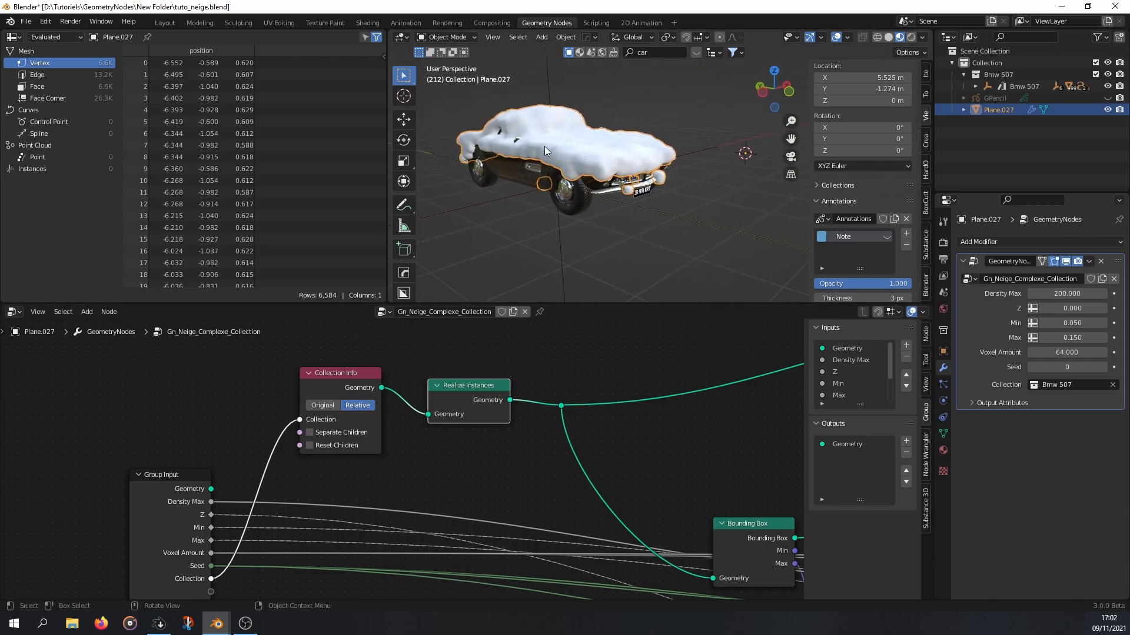
pyautogui.scroll(-2, 553, 161)
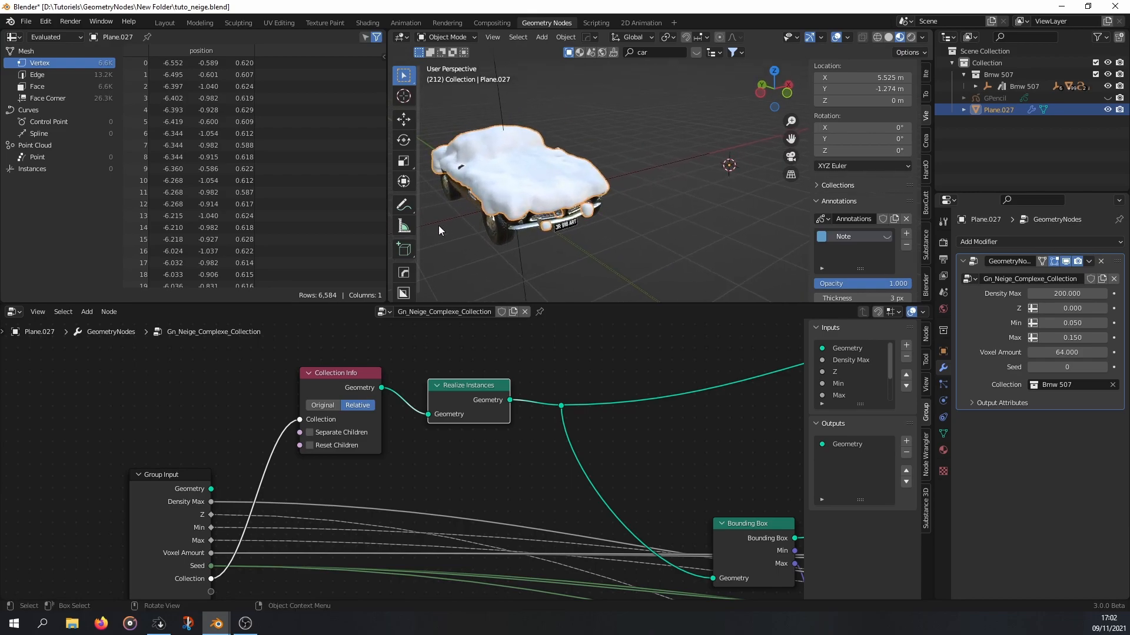
pyautogui.scroll(-2, 527, 236)
pyautogui.moveTo(577, 222); pyautogui.dragTo(552, 196, button='middle')
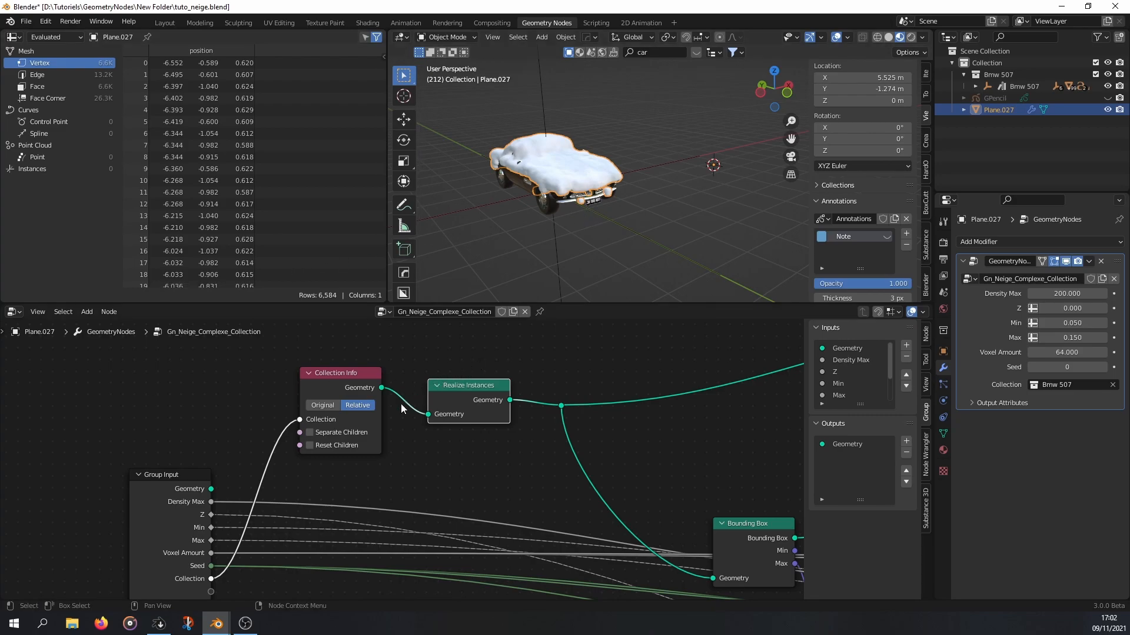
pyautogui.scroll(-1, 397, 416)
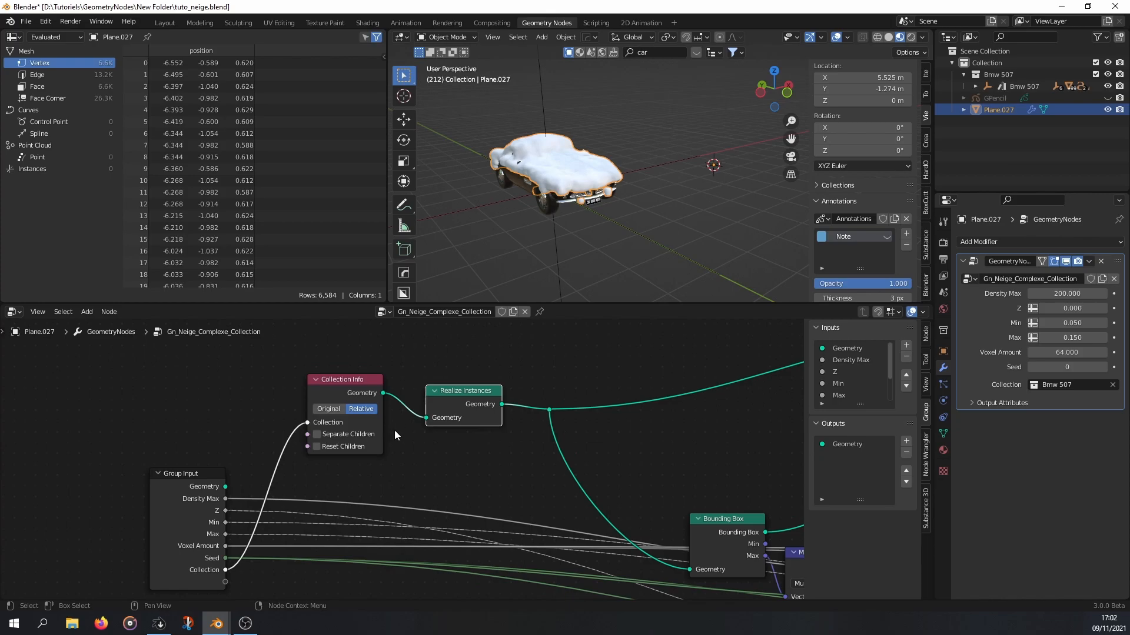